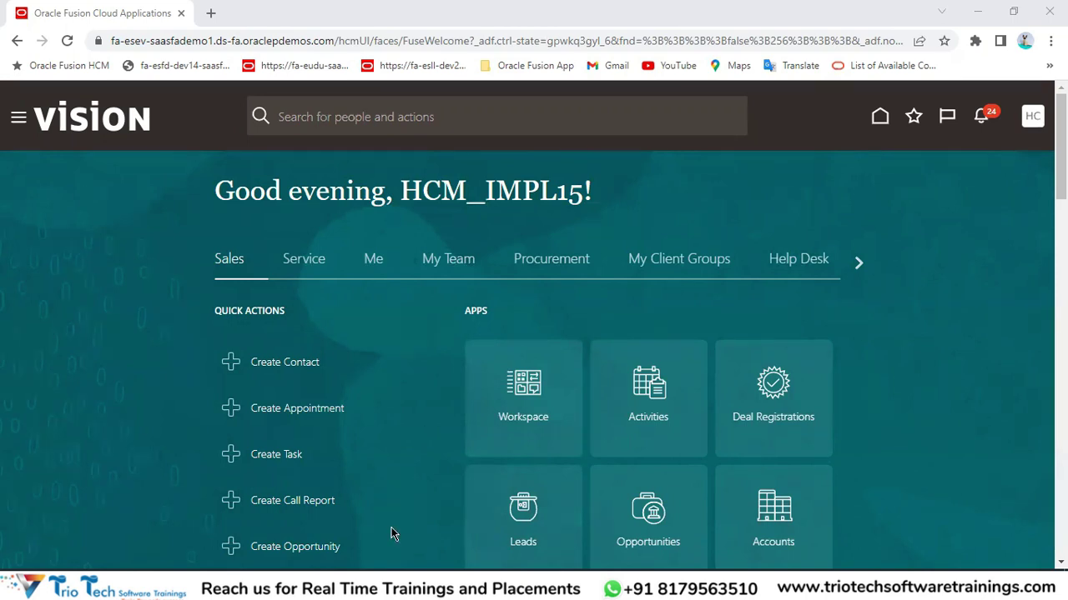
# Copy the Security Administartion heading and the E5 and G5 section headings, then save the workbook.
pyautogui.moveTo(391, 588)
pyautogui.click(417, 513)
pyautogui.click(223, 160)
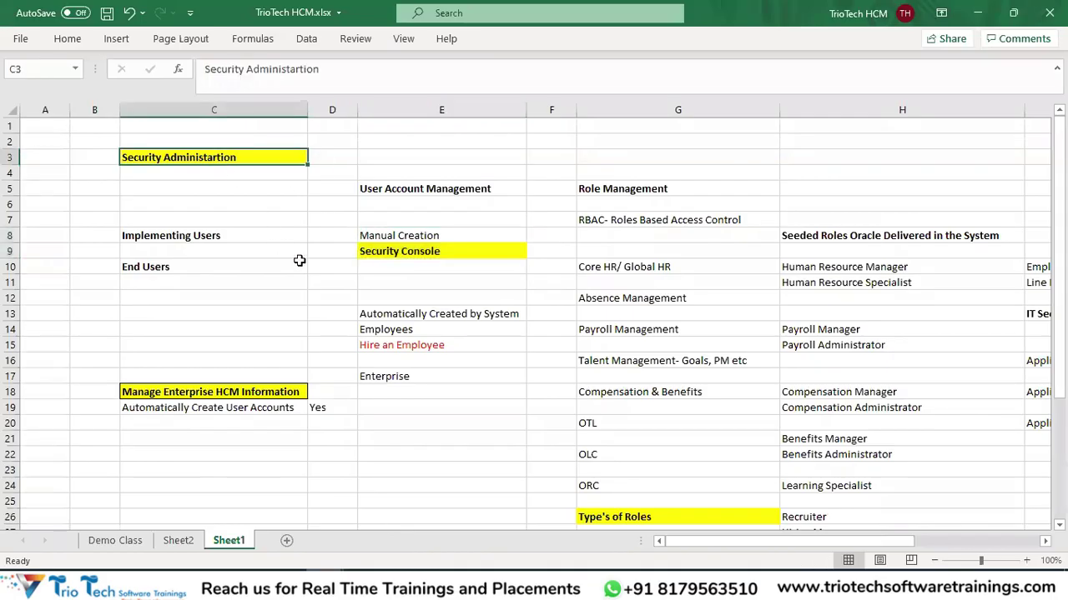
pyautogui.hotkey('ctrl', 'c')
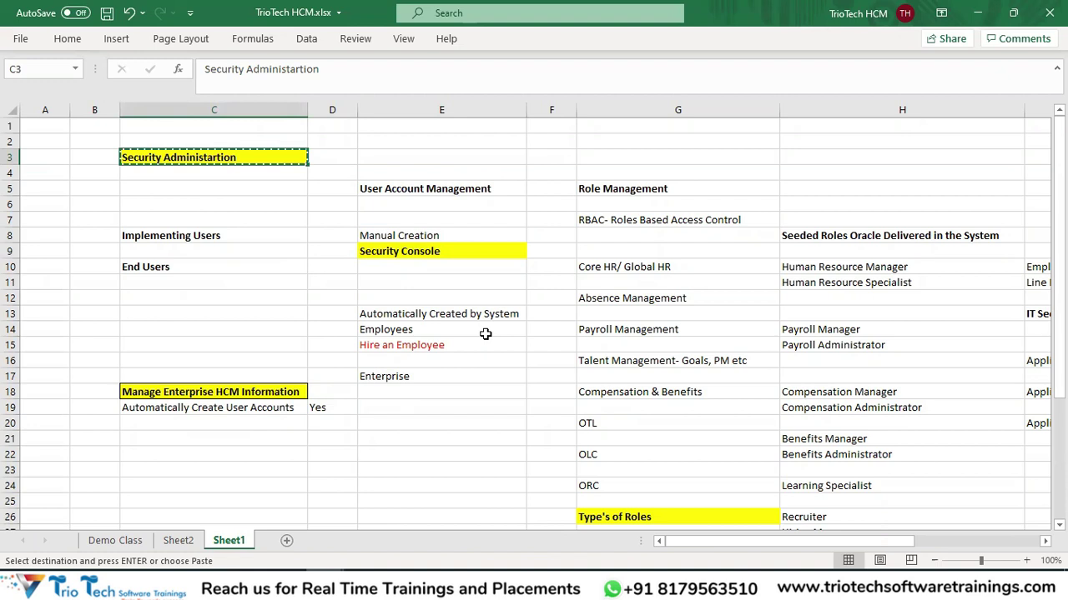
pyautogui.moveTo(438, 191); pyautogui.dragTo(610, 190)
pyautogui.hotkey('ctrl', 'c')
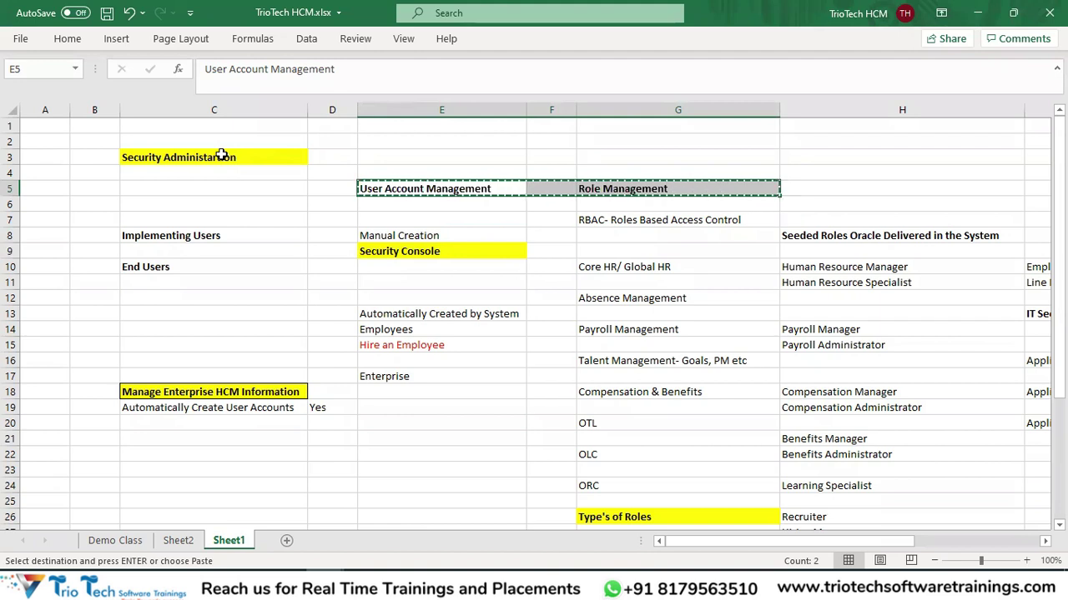
pyautogui.hotkey('ctrl', 's')
# Select the User Account Management notes in column E and Role Management notes in G–H.
pyautogui.moveTo(427, 187); pyautogui.dragTo(413, 391)
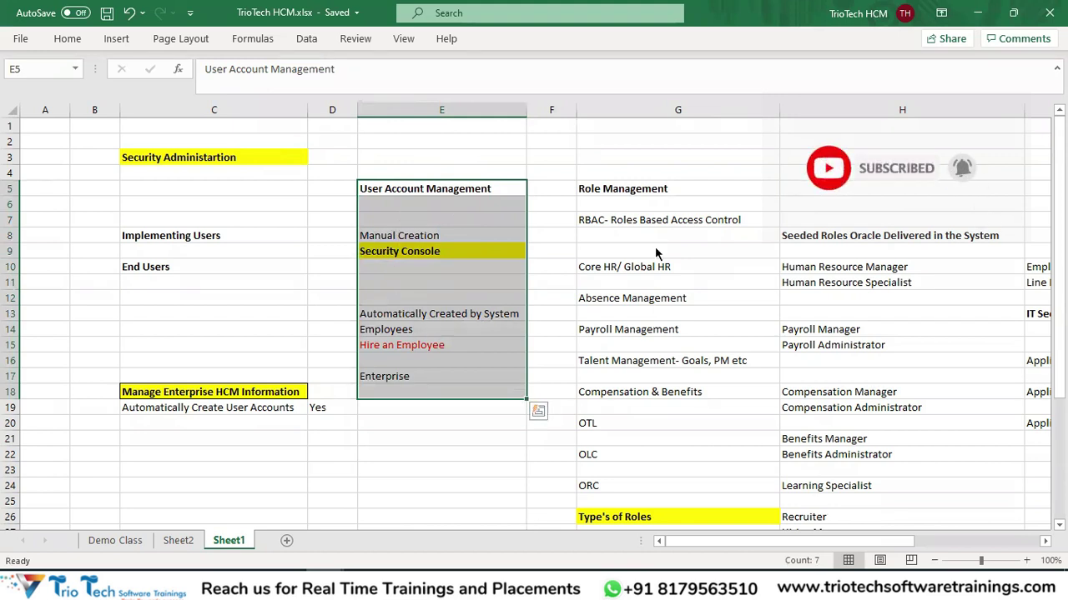
pyautogui.moveTo(613, 185); pyautogui.dragTo(879, 512)
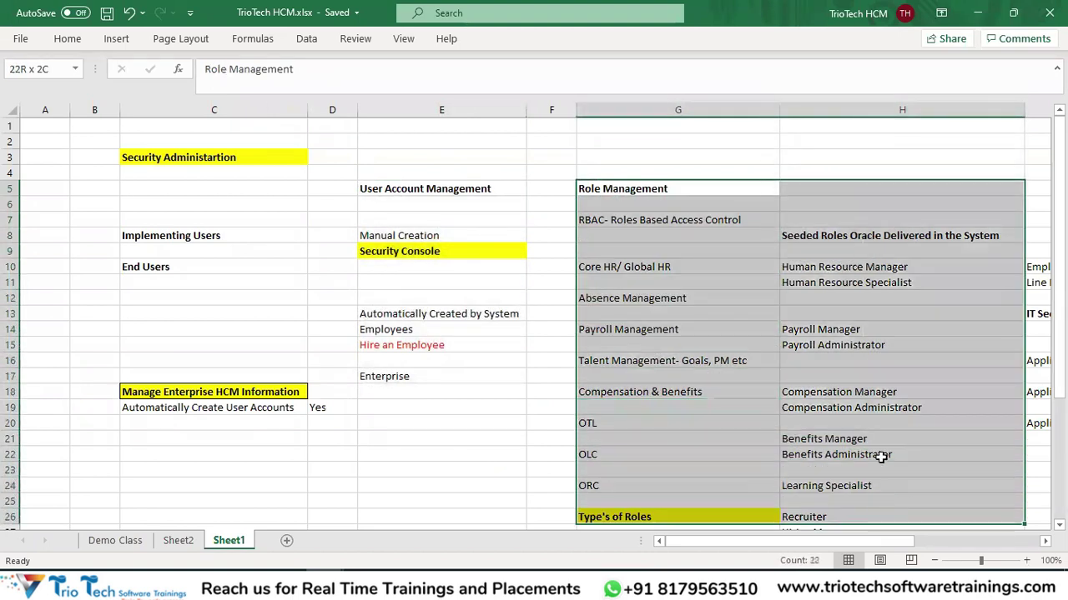
pyautogui.click(269, 157)
pyautogui.click(323, 576)
pyautogui.click(325, 42)
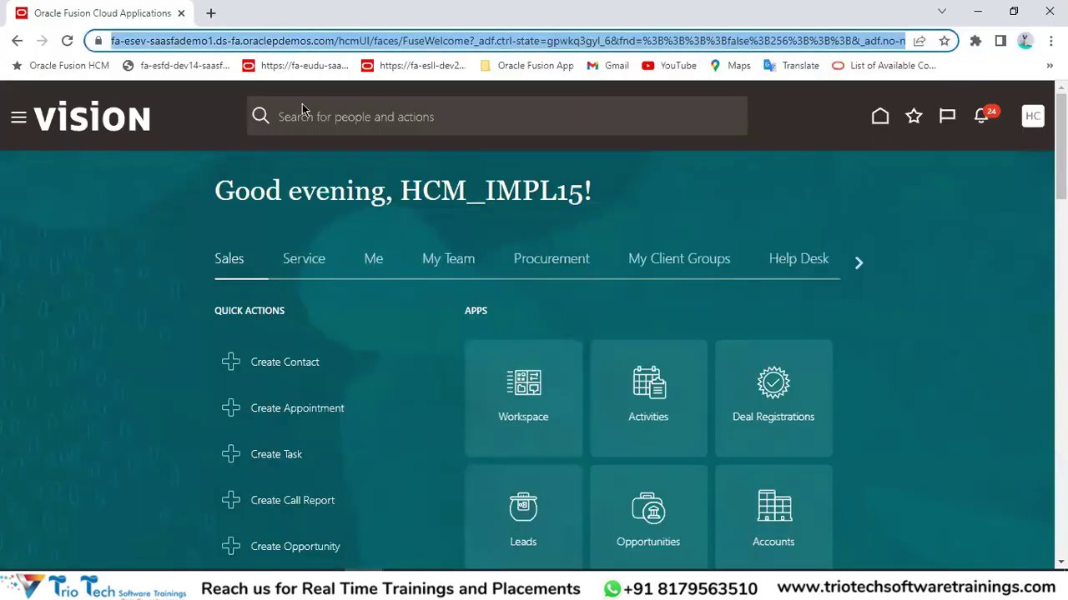
pyautogui.hotkey('alt', 'Tab')
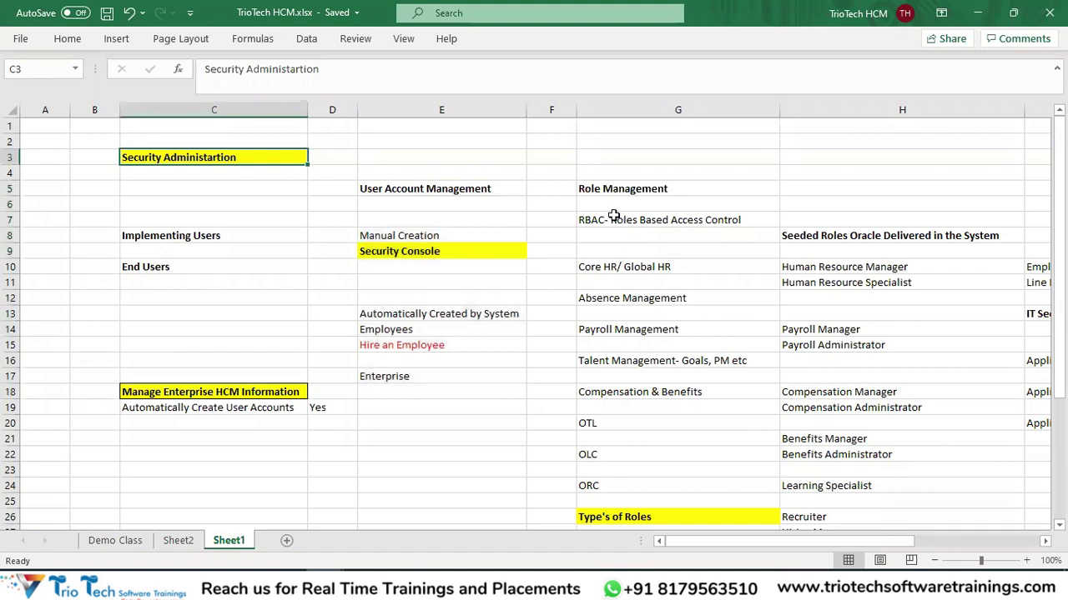
# Copy the RBAC- Roles Based Access Control note from cell G7.
pyautogui.click(615, 218)
pyautogui.hotkey('ctrl', 'c')
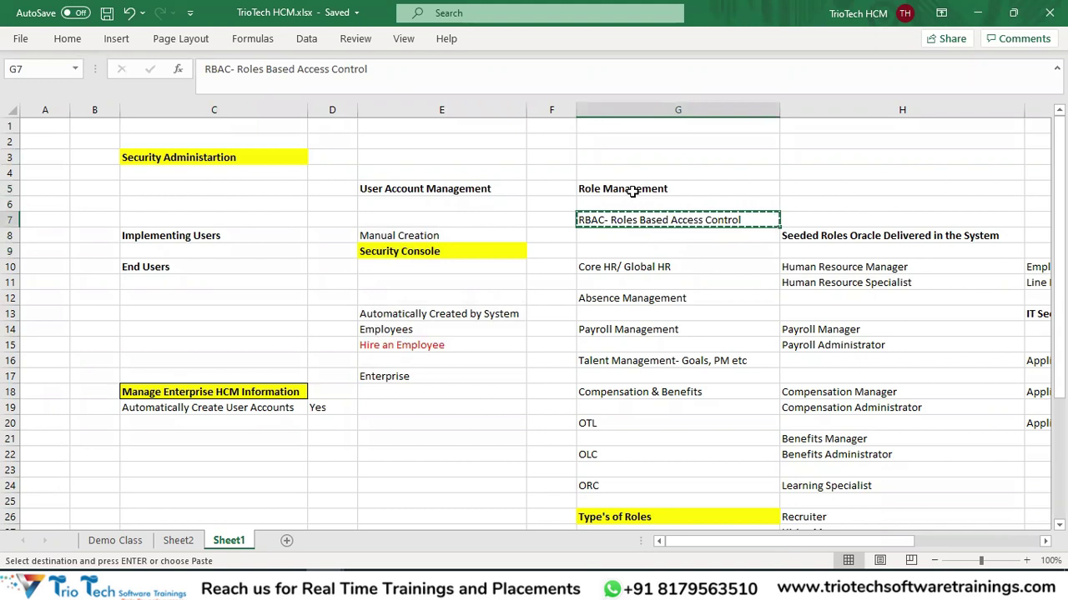
pyautogui.moveTo(432, 176); pyautogui.dragTo(416, 407)
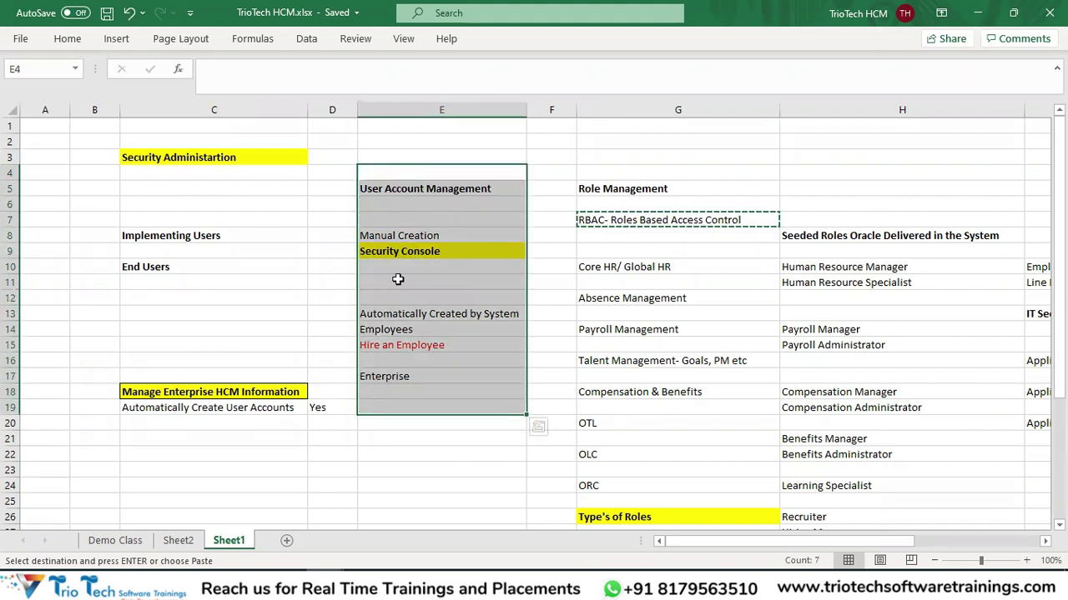
pyautogui.click(663, 282)
pyautogui.click(632, 219)
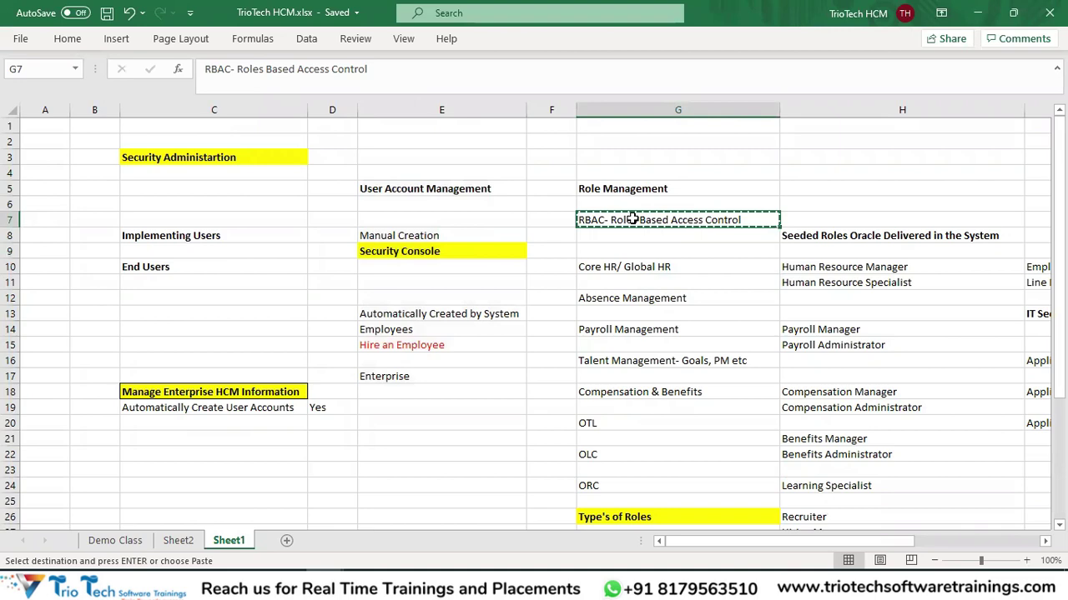
# Highlight the signed-in user name in the Oracle Fusion home page greeting.
pyautogui.hotkey('alt', 'Tab')
pyautogui.moveTo(408, 184); pyautogui.dragTo(500, 231)
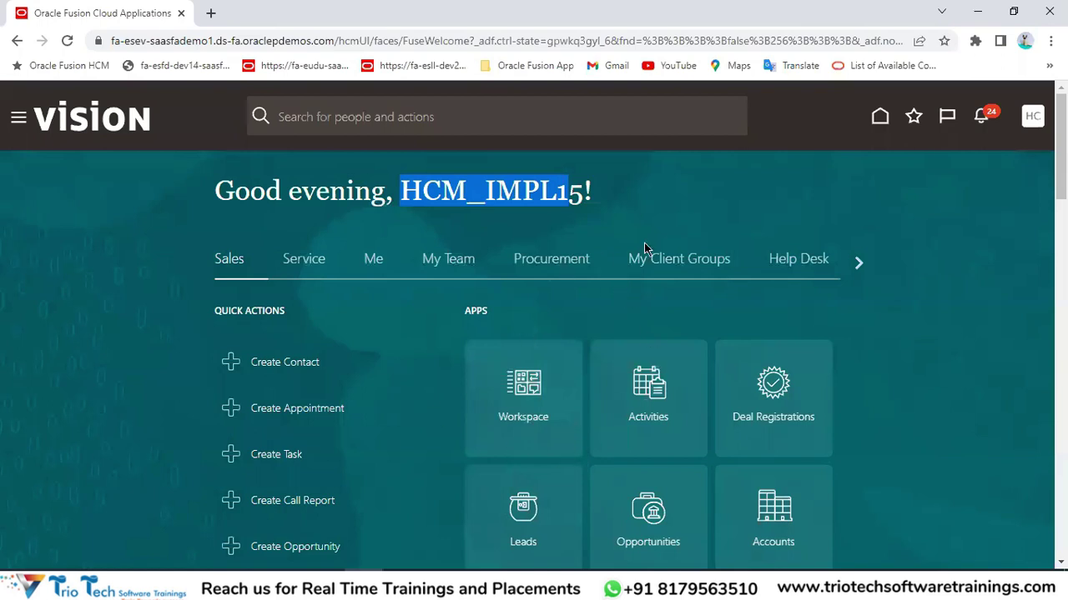
pyautogui.click(474, 192)
pyautogui.moveTo(440, 190); pyautogui.dragTo(575, 190)
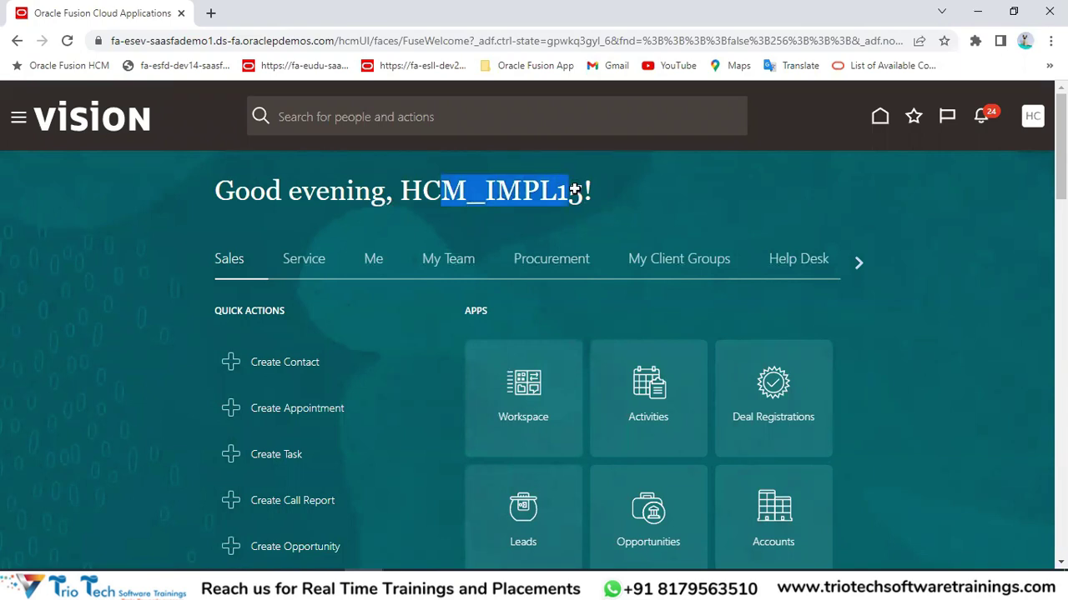
pyautogui.hotkey('alt', 'Tab')
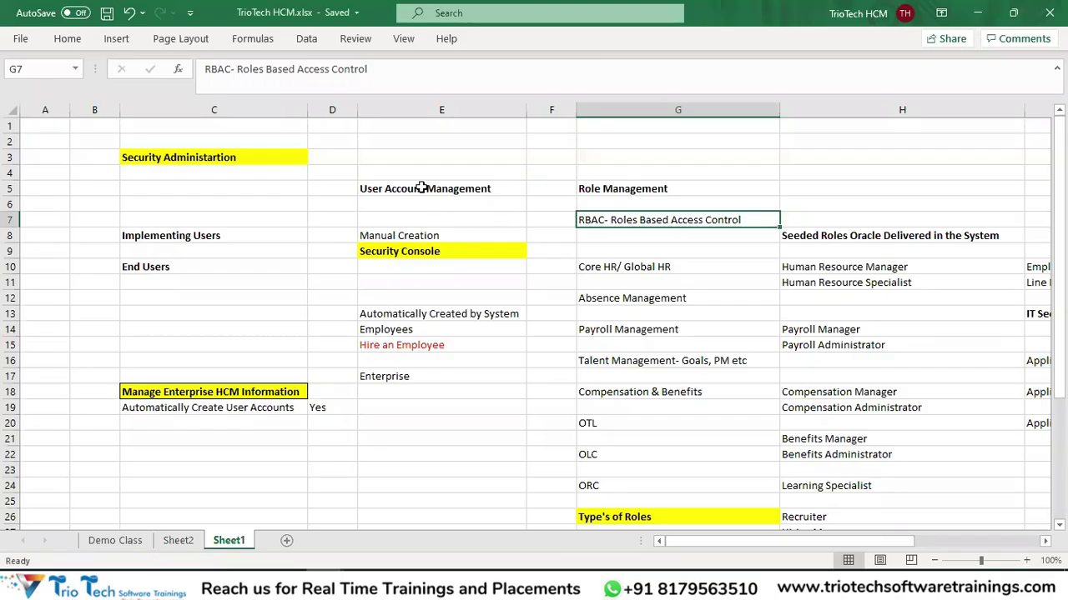
# Select the user creation notes: Manual Creation and Automatically Created by System.
pyautogui.click(421, 189)
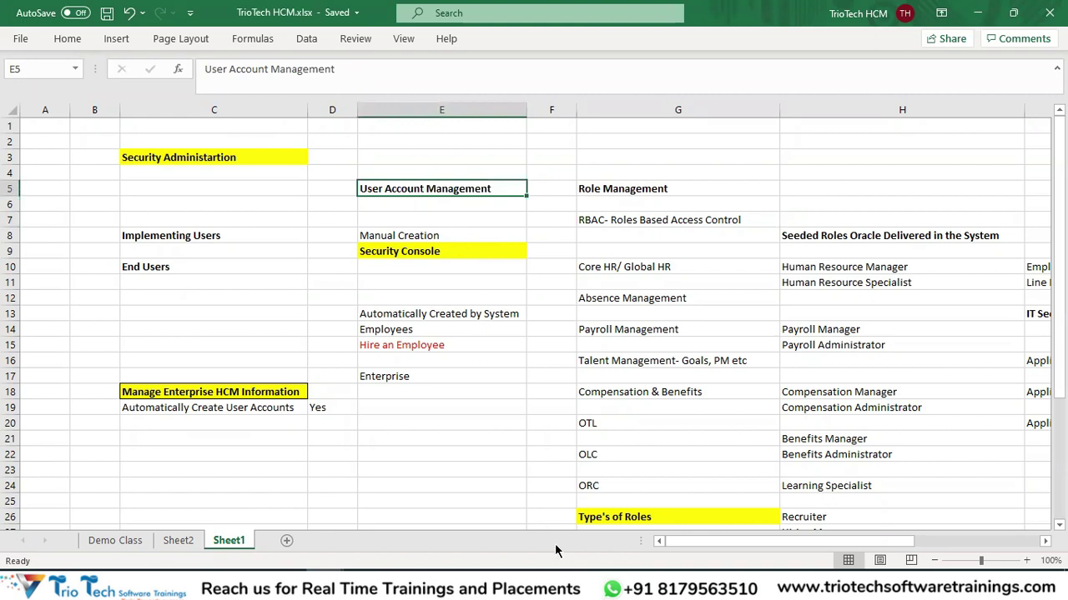
pyautogui.moveTo(412, 236); pyautogui.dragTo(417, 359)
pyautogui.click(406, 238)
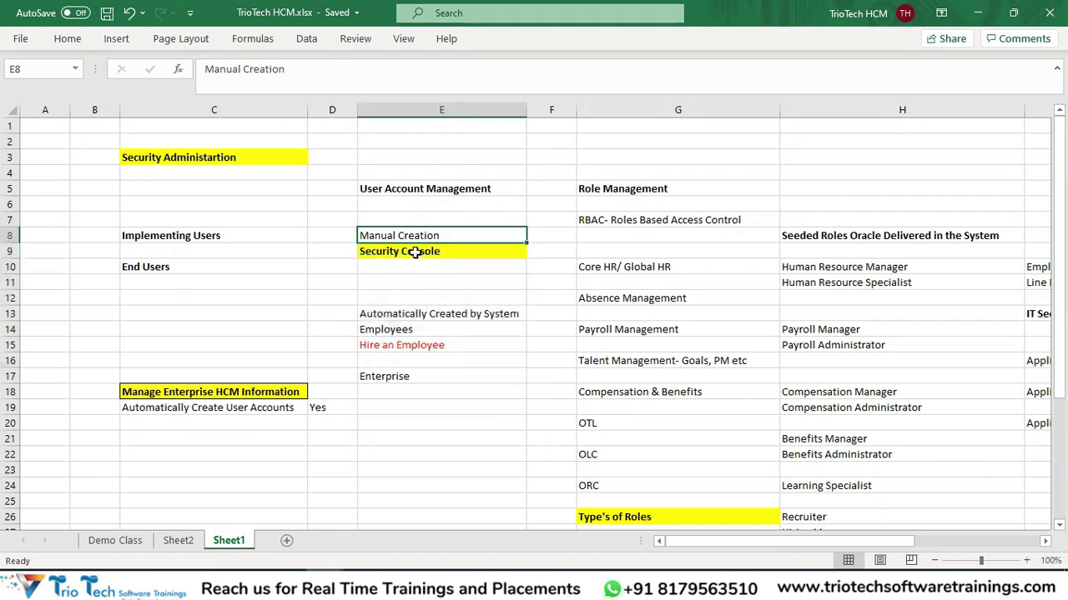
pyautogui.click(408, 314)
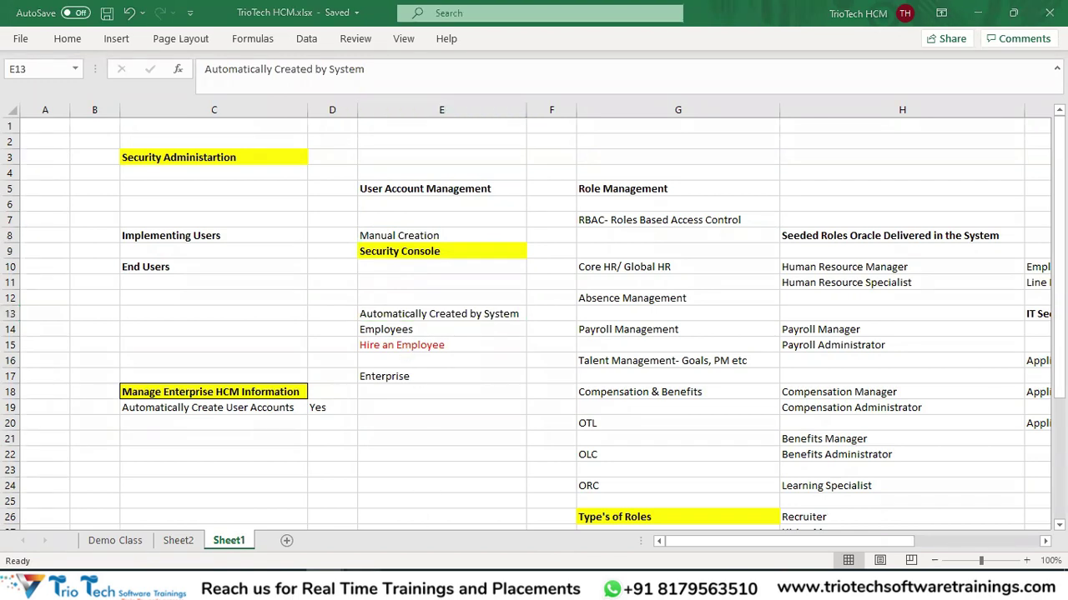
# Open the My Client Groups section on the Oracle Fusion home page.
pyautogui.hotkey('alt', 'Tab')
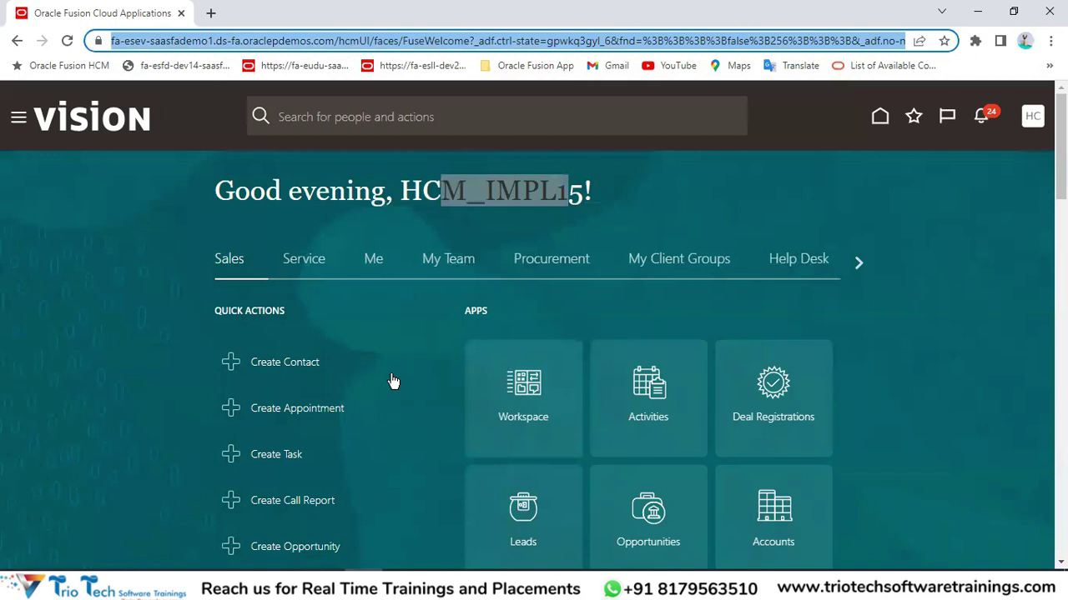
pyautogui.click(636, 191)
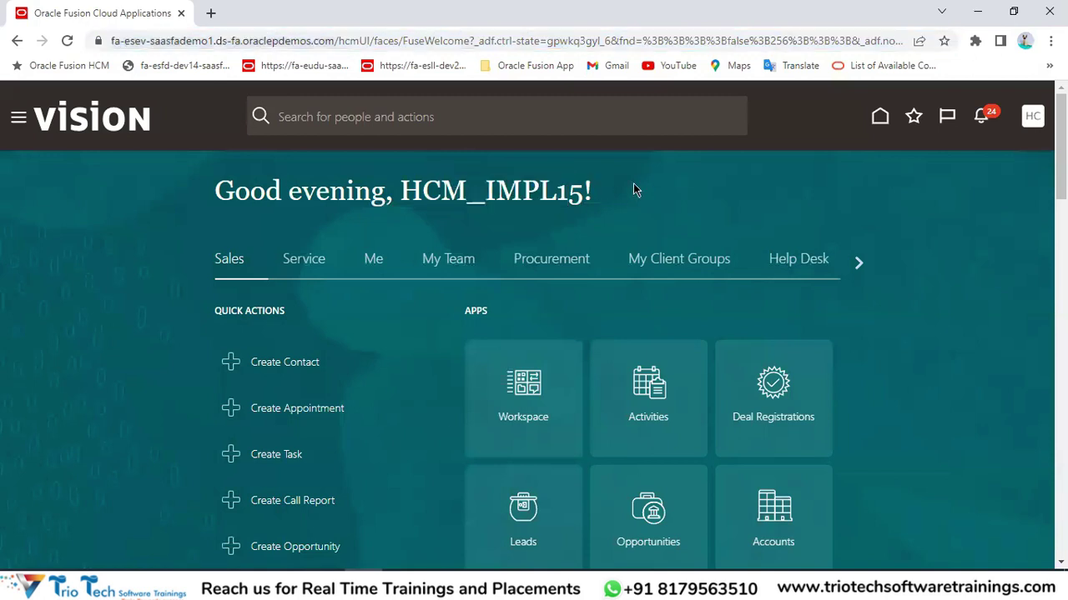
pyautogui.click(178, 41)
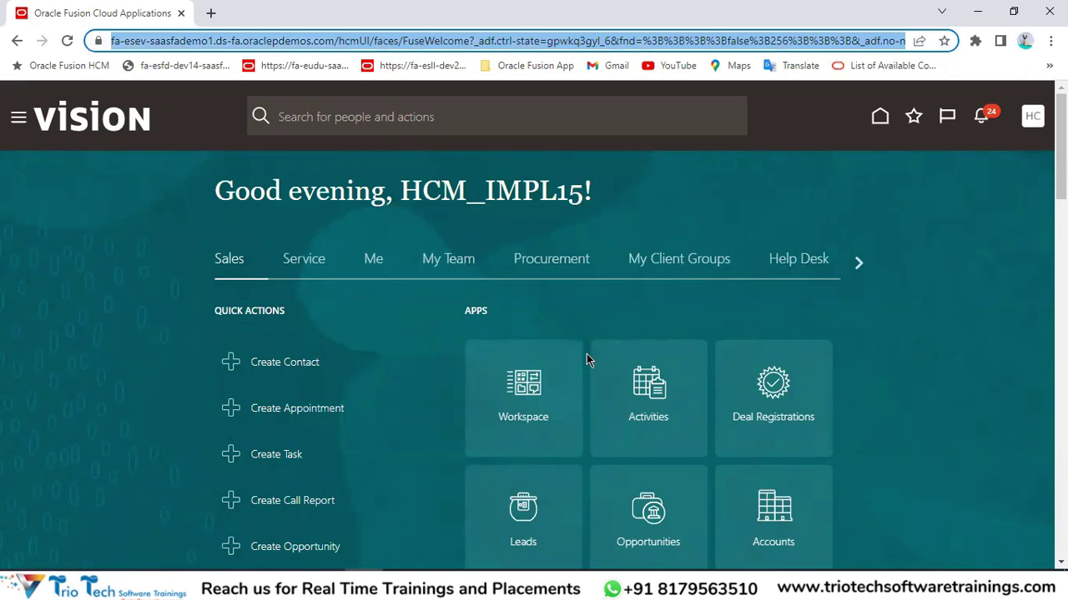
pyautogui.click(656, 255)
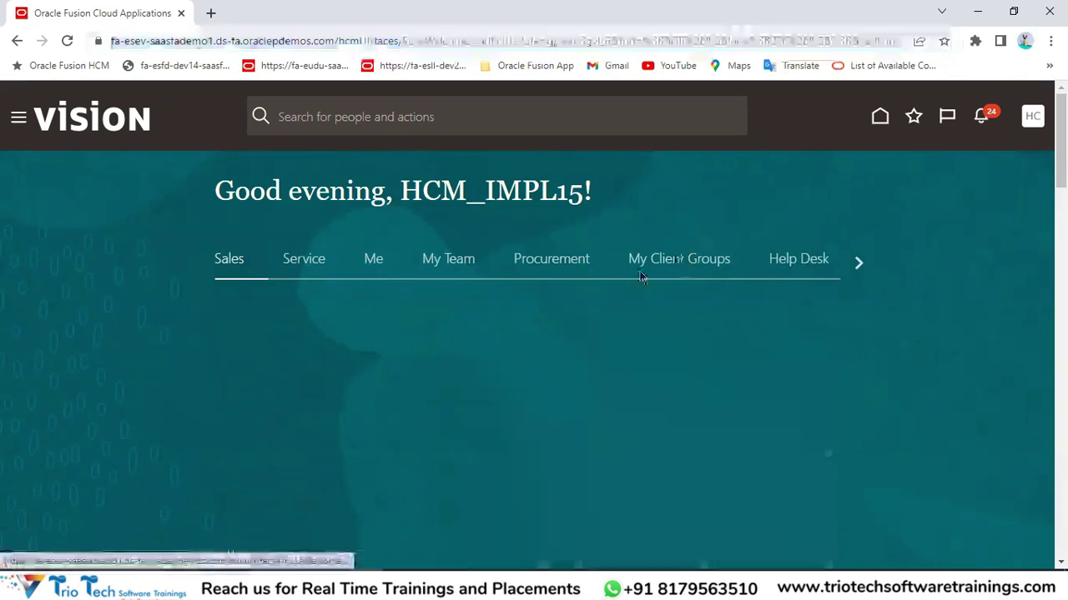
pyautogui.click(171, 41)
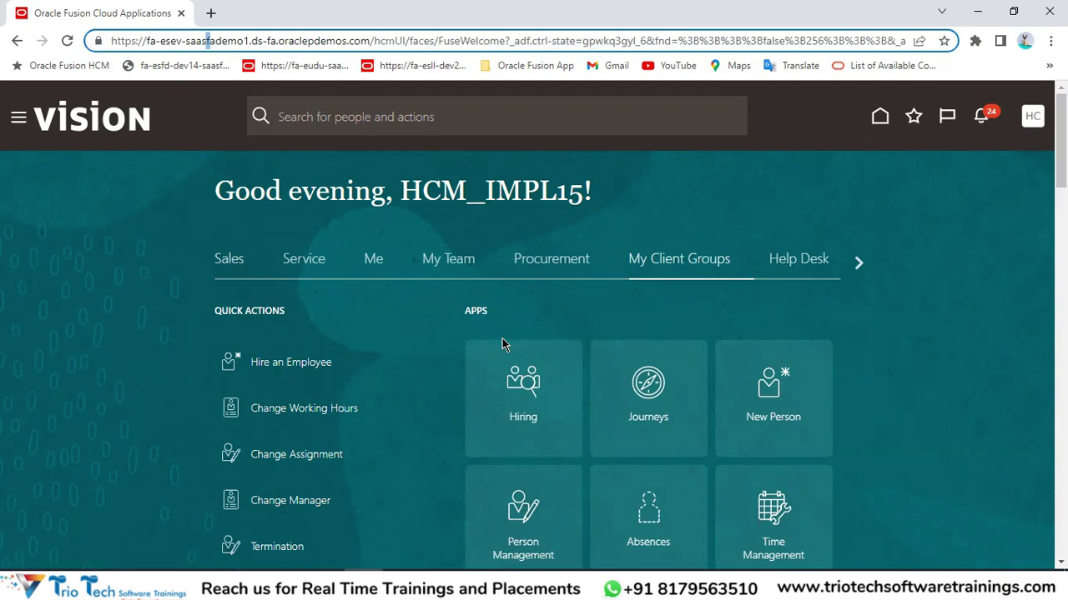
# Copy the Manage Enterprise HCM Information notes from the workbook.
pyautogui.hotkey('alt', 'Tab')
pyautogui.moveTo(191, 391); pyautogui.dragTo(200, 409)
pyautogui.hotkey('ctrl', 'c')
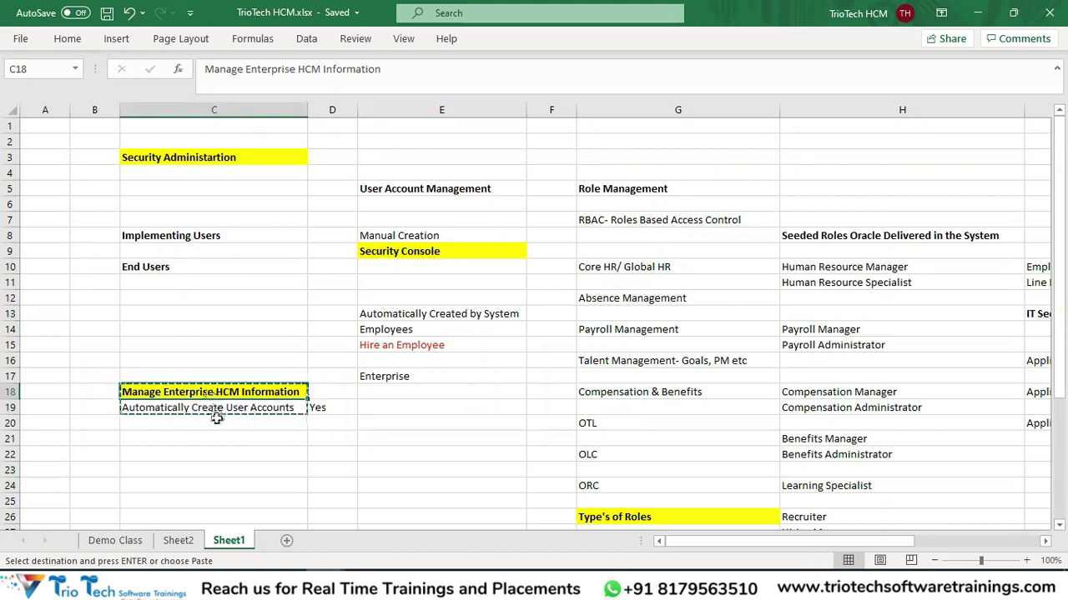
pyautogui.click(214, 400)
pyautogui.hotkey('ctrl', 'c')
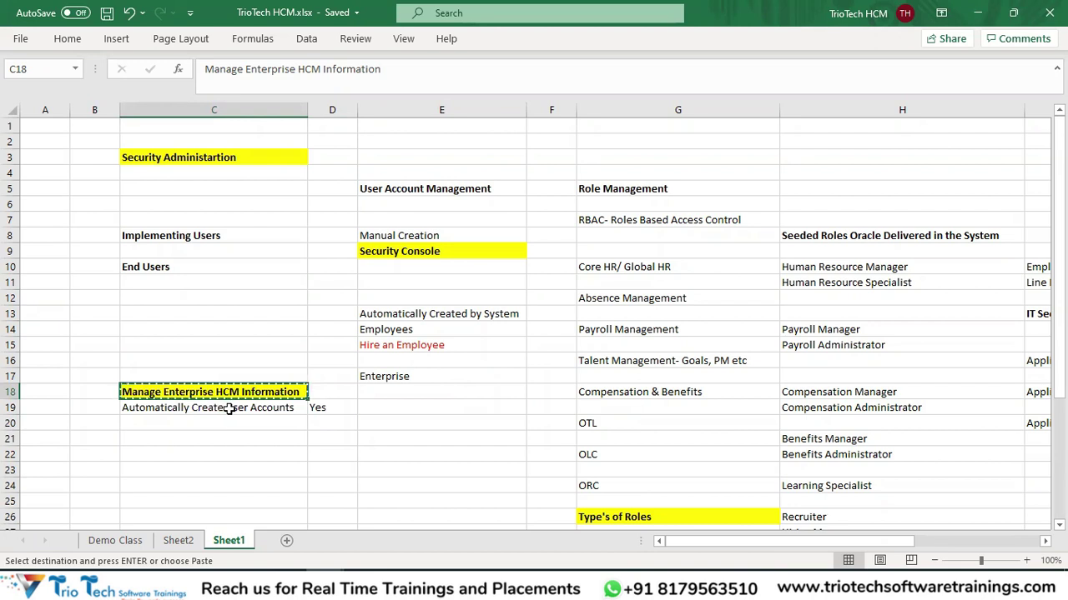
pyautogui.click(229, 408)
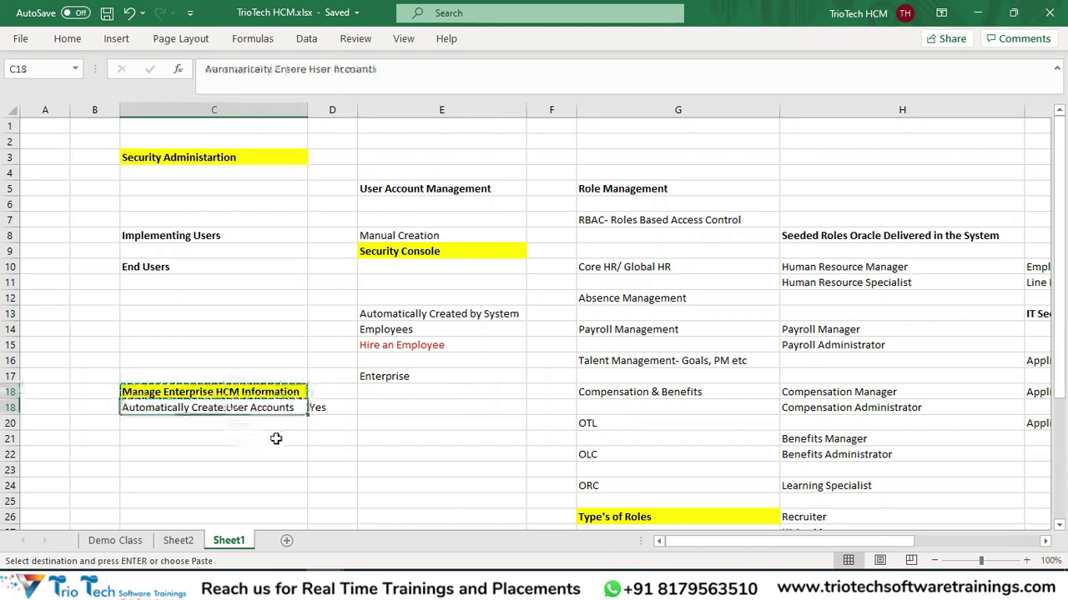
pyautogui.click(317, 406)
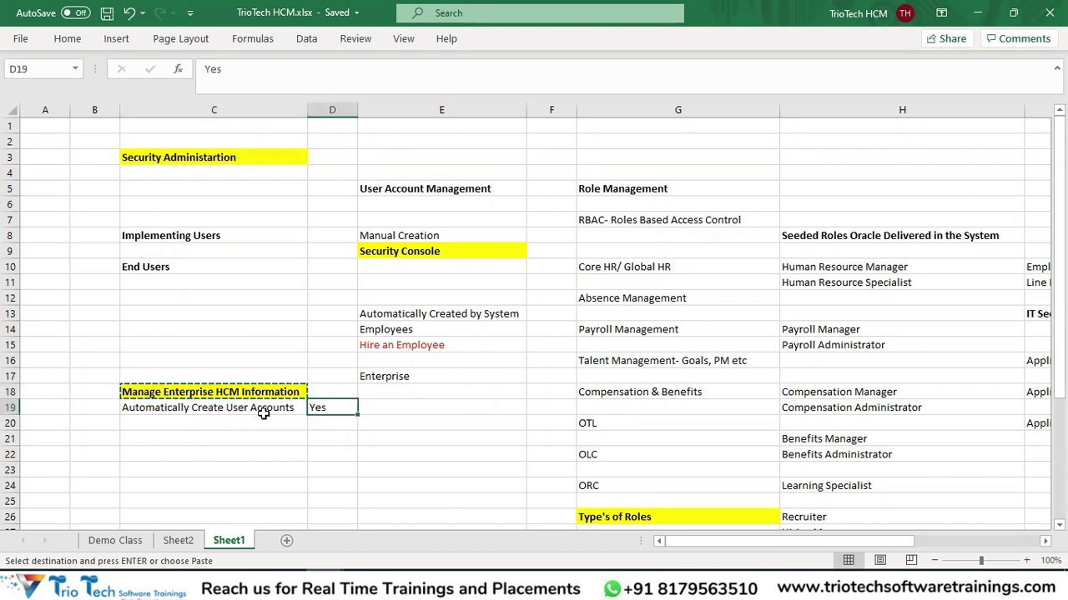
pyautogui.click(411, 315)
pyautogui.moveTo(411, 324); pyautogui.dragTo(422, 393)
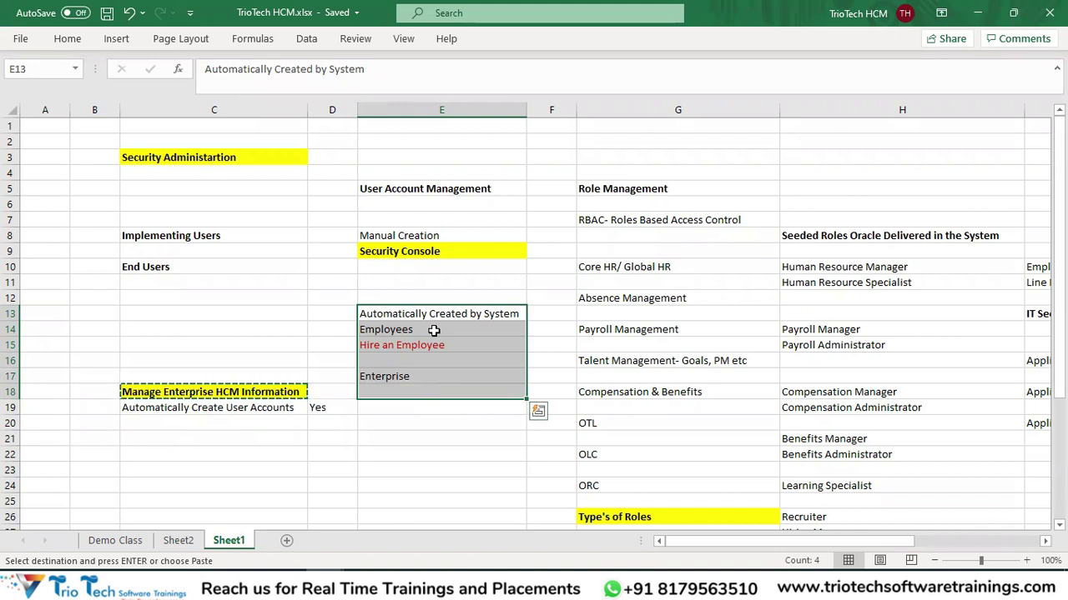
pyautogui.click(219, 236)
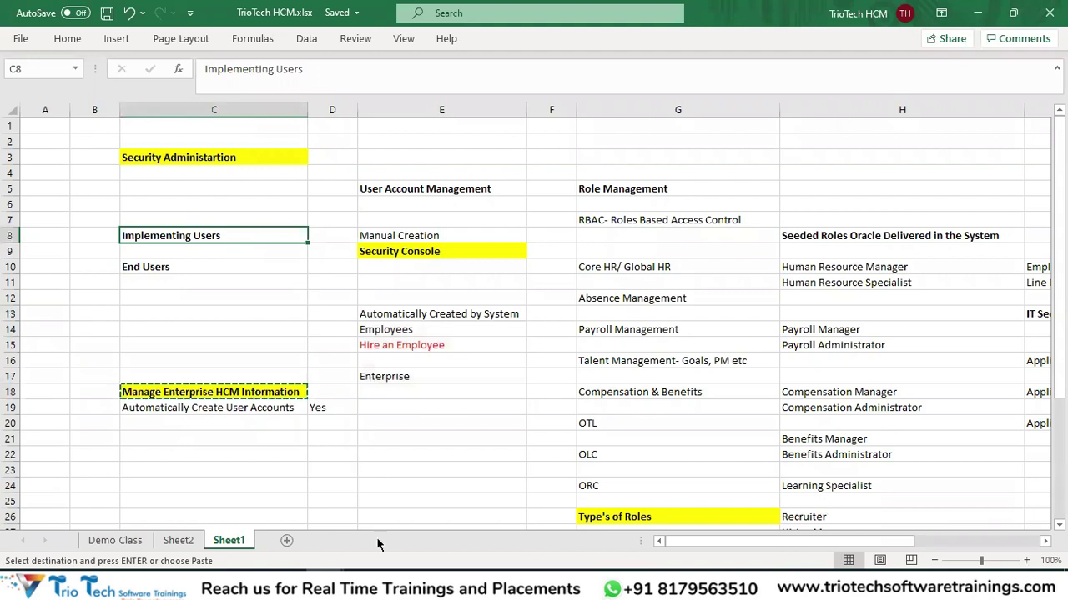
pyautogui.click(367, 583)
pyautogui.press('Left')
pyautogui.press('Left')
pyautogui.press('Left')
pyautogui.press('Left')
pyautogui.press('Left')
pyautogui.press('Left')
pyautogui.press('Left')
pyautogui.press('Left')
pyautogui.press('Left')
pyautogui.hotkey('shift', 'Right')
pyautogui.hotkey('shift', 'Right')
pyautogui.hotkey('shift', 'Right')
pyautogui.hotkey('shift', 'Right')
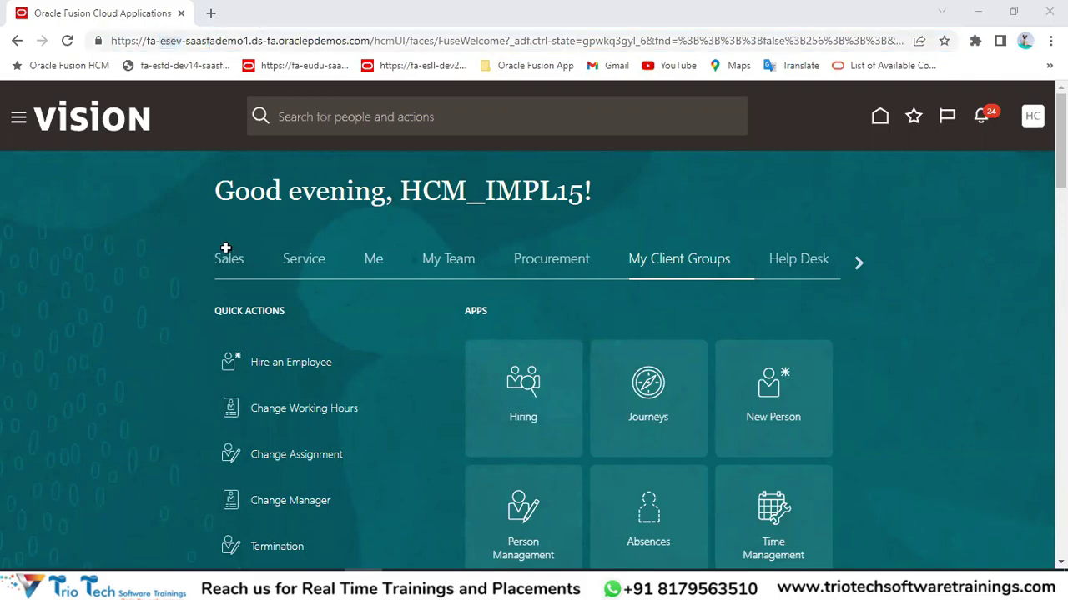
pyautogui.hotkey('alt', 'Tab')
pyautogui.moveTo(401, 239); pyautogui.dragTo(403, 253)
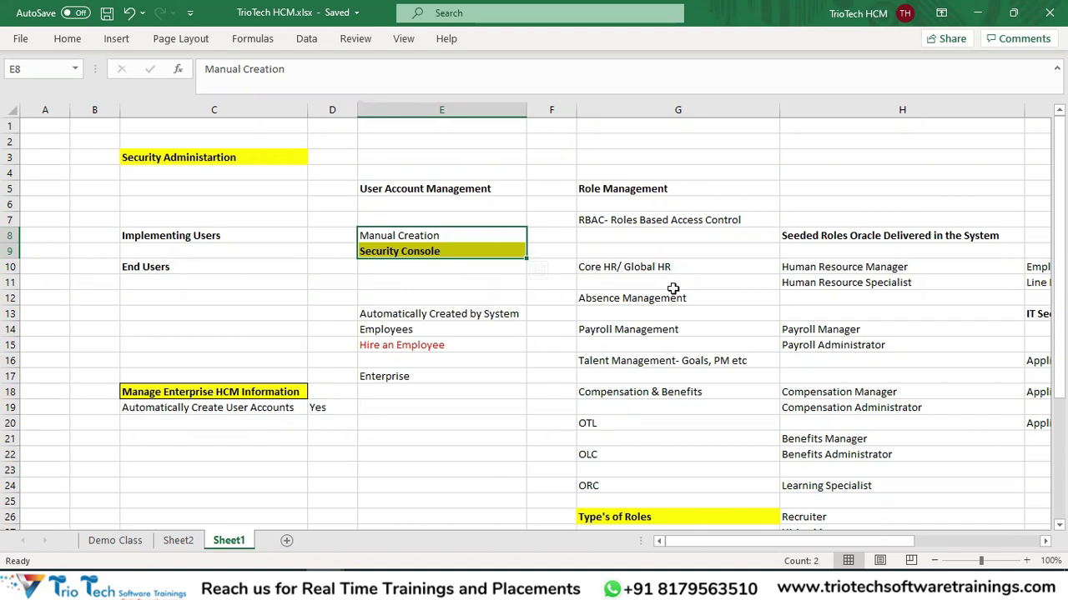
# Select the Role Management topics across columns G and H.
pyautogui.moveTo(667, 173); pyautogui.dragTo(680, 410)
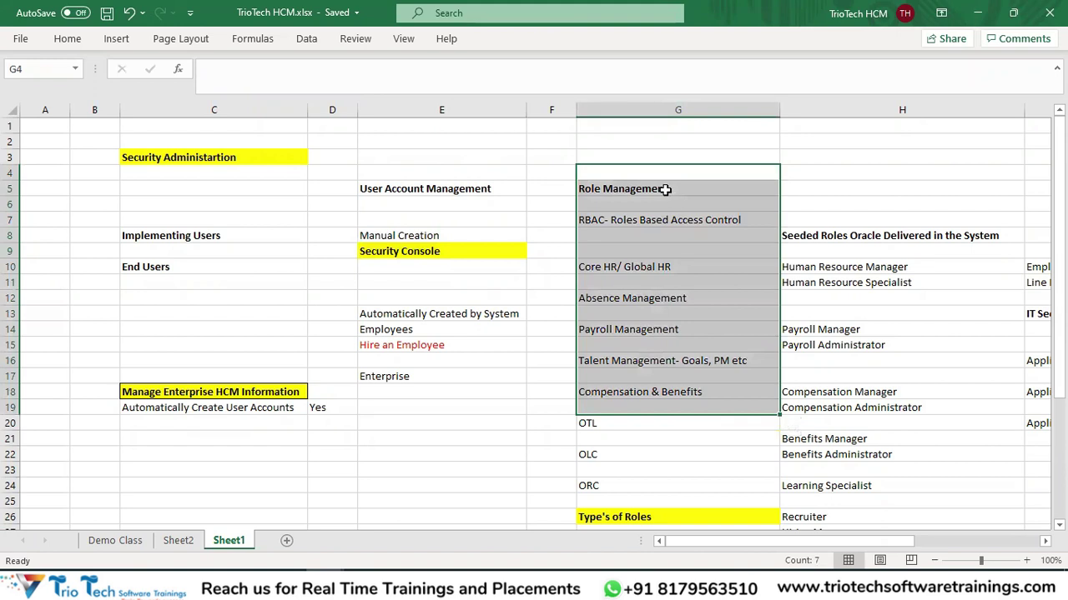
pyautogui.moveTo(664, 190); pyautogui.dragTo(682, 222)
pyautogui.scroll(-1, 841, 284)
pyautogui.moveTo(855, 540); pyautogui.dragTo(951, 540)
pyautogui.moveTo(749, 220); pyautogui.dragTo(959, 493)
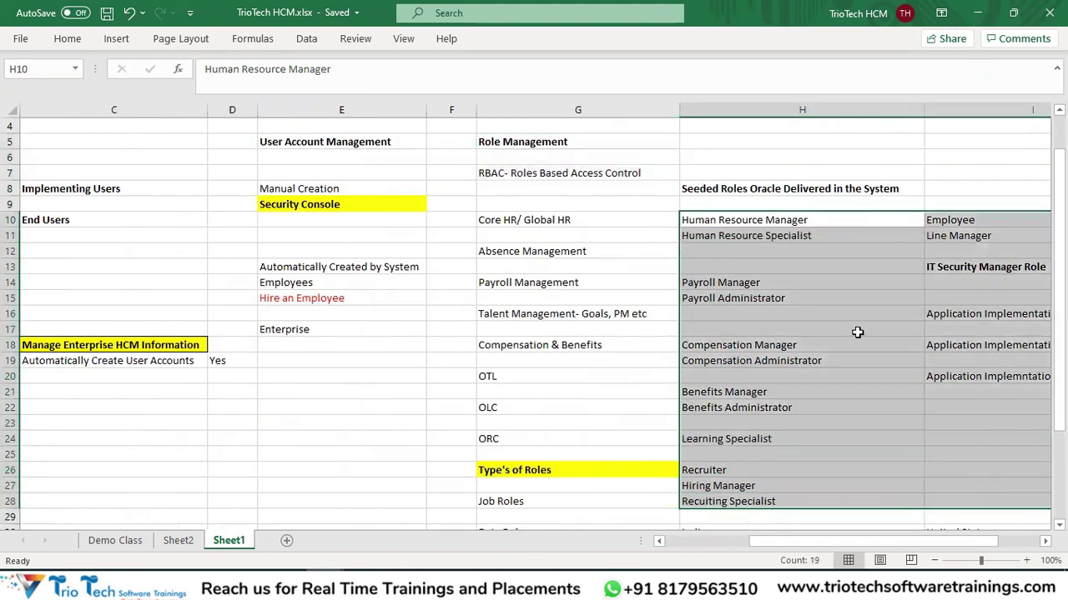
pyautogui.moveTo(891, 540); pyautogui.dragTo(901, 537)
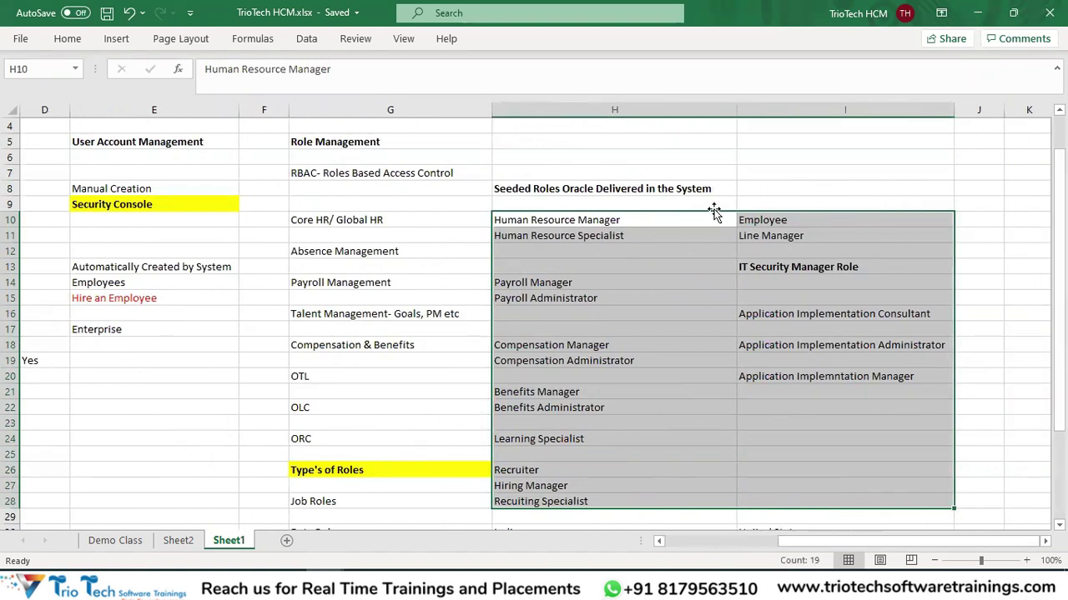
pyautogui.scroll(-1, 572, 249)
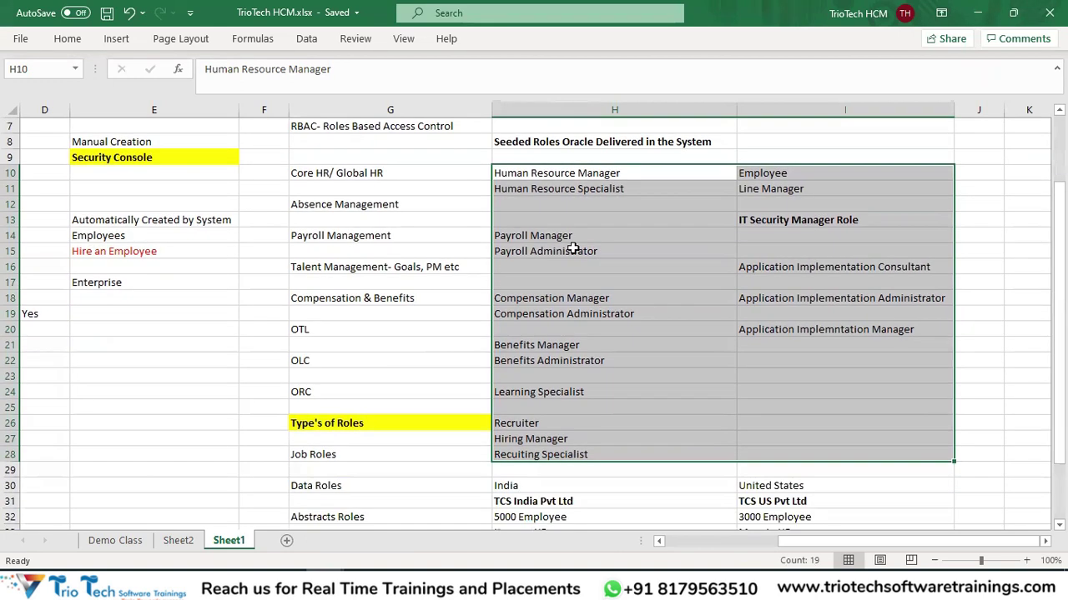
pyautogui.scroll(1, 573, 248)
# Go through the role types: Job, Data, Abstract, Duty Roles, then Autoprovisioning of Roles.
pyautogui.click(350, 141)
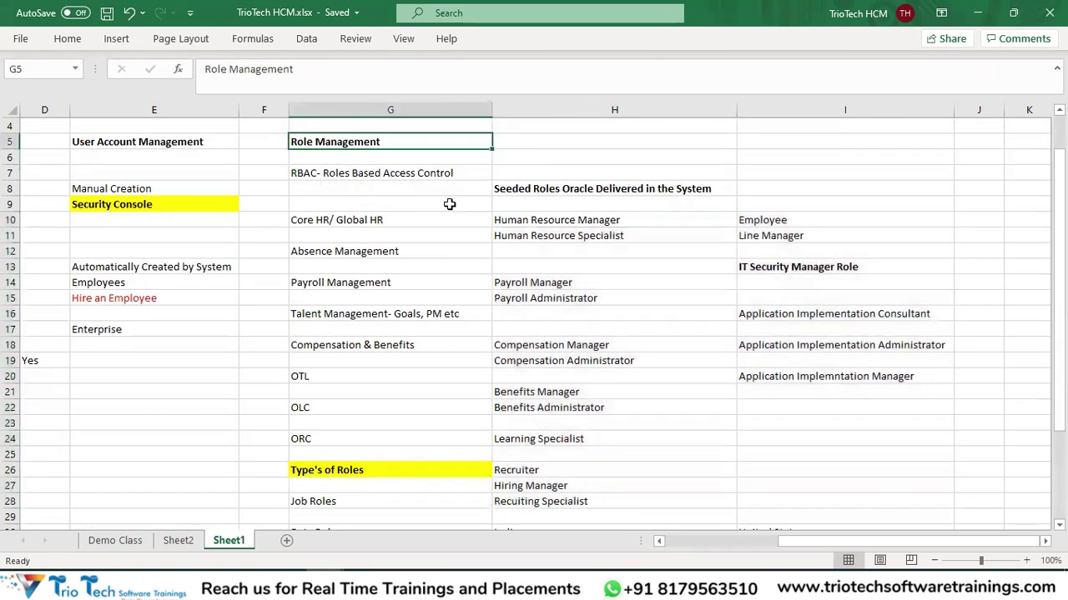
pyautogui.scroll(-4, 448, 204)
pyautogui.click(327, 282)
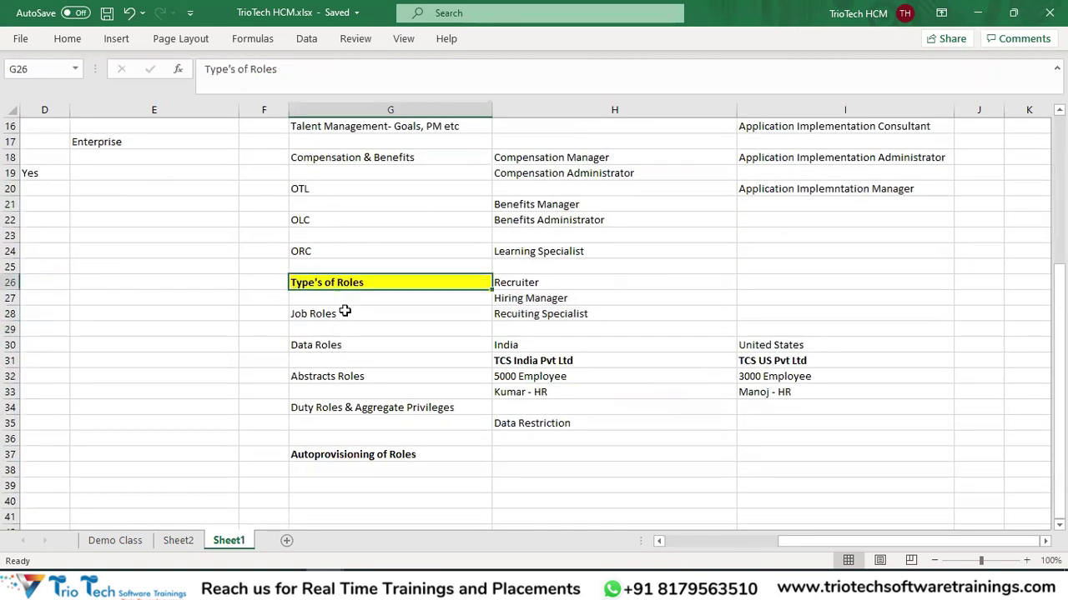
pyautogui.moveTo(345, 313); pyautogui.dragTo(345, 408)
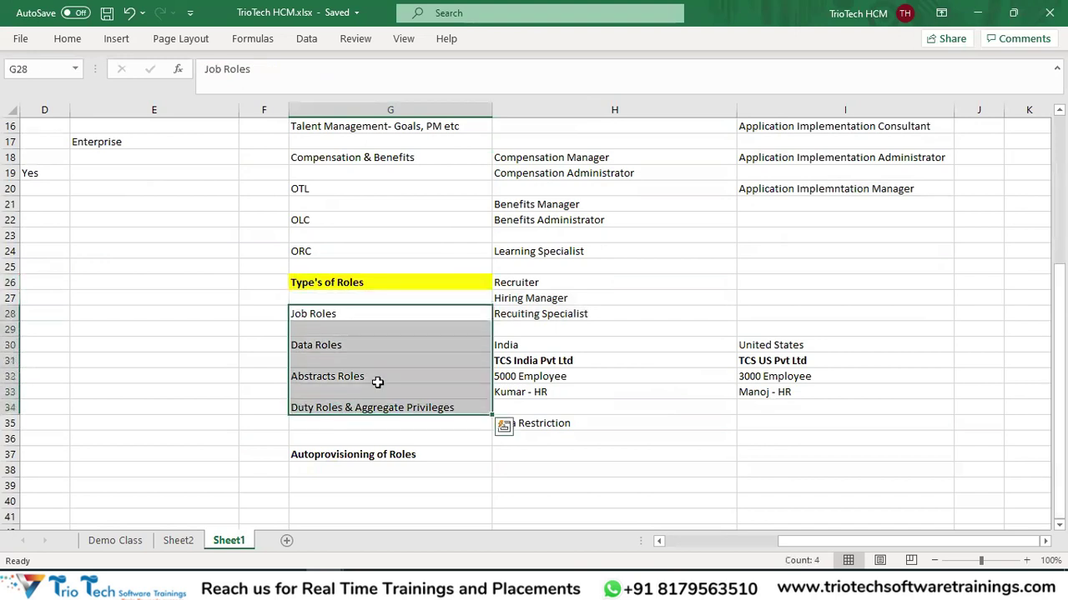
pyautogui.click(342, 316)
pyautogui.click(341, 344)
pyautogui.click(343, 380)
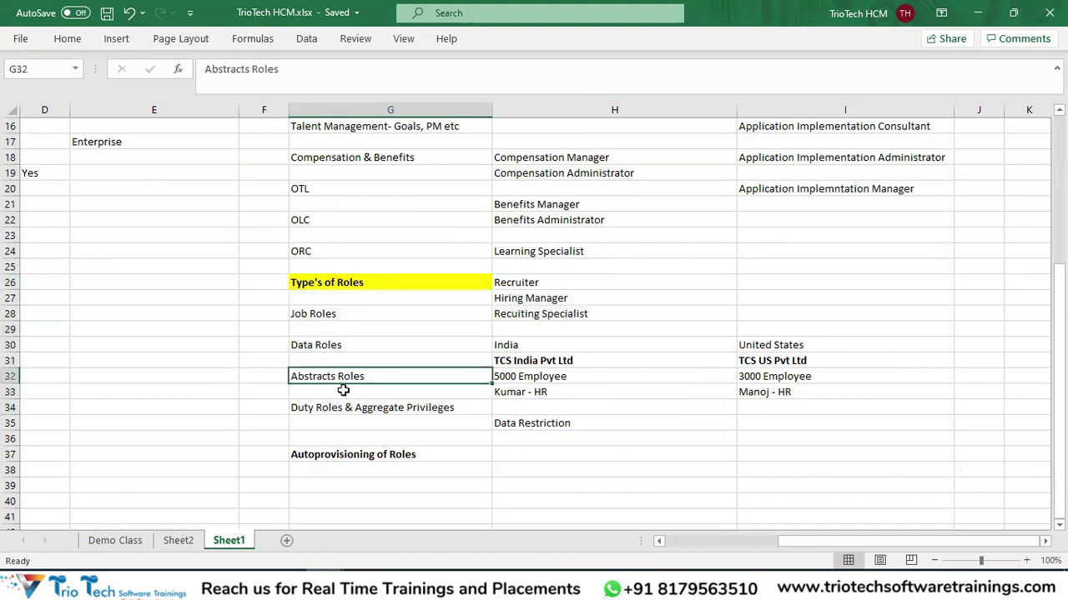
pyautogui.click(341, 408)
pyautogui.click(433, 454)
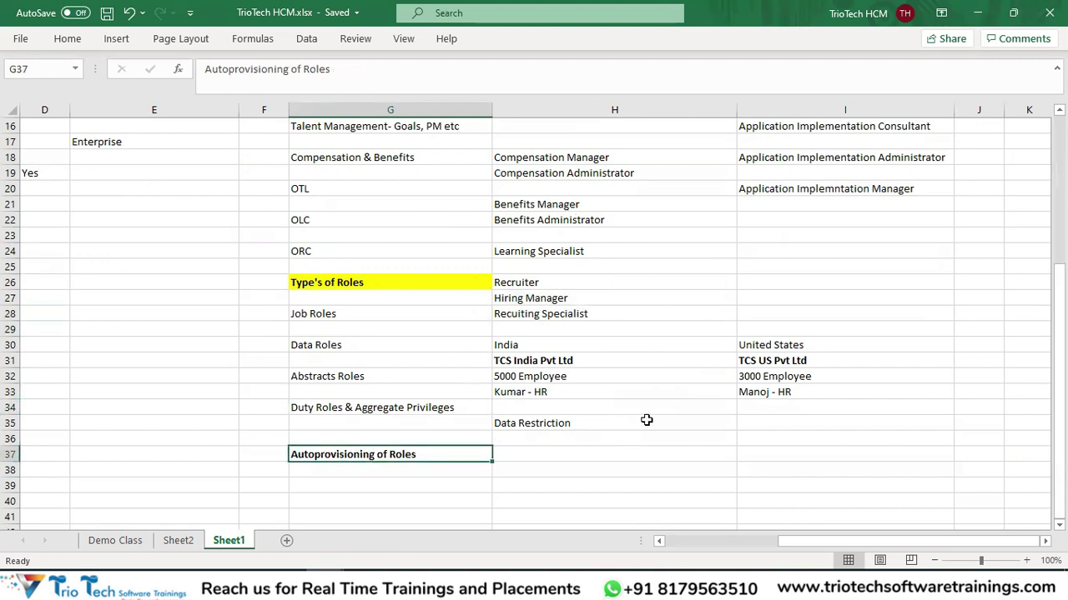
# Select the role notes in columns G and H and save the workbook.
pyautogui.press('Left')
pyautogui.press('Left')
pyautogui.press('Left')
pyautogui.press('Left')
pyautogui.press('Left')
pyautogui.scroll(5, 714, 353)
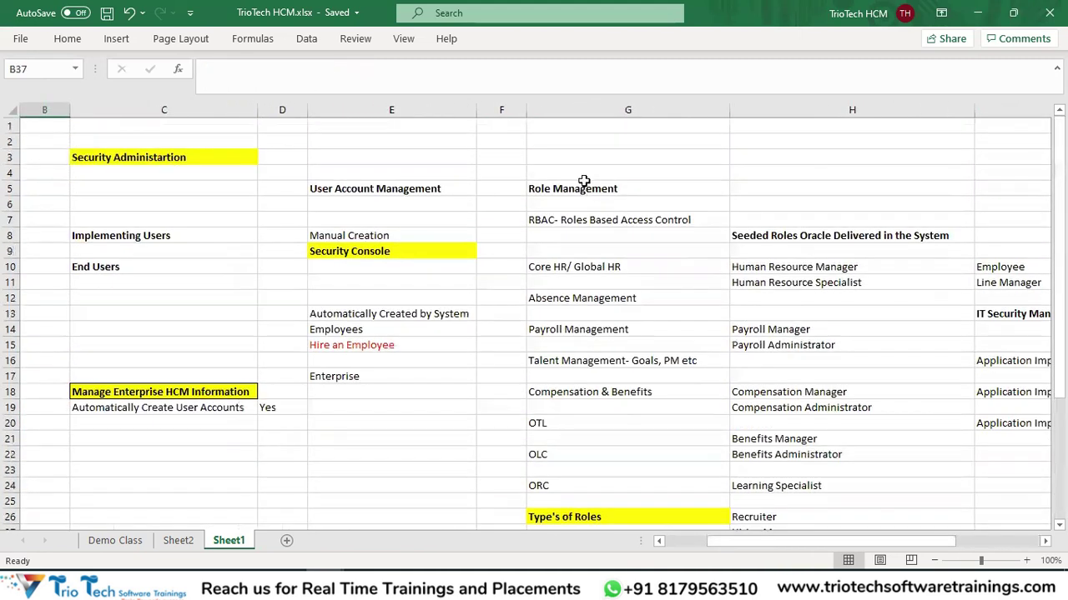
pyautogui.moveTo(587, 189); pyautogui.dragTo(868, 522)
pyautogui.hotkey('ctrl', 's')
pyautogui.click(391, 427)
pyautogui.scroll(1, 391, 427)
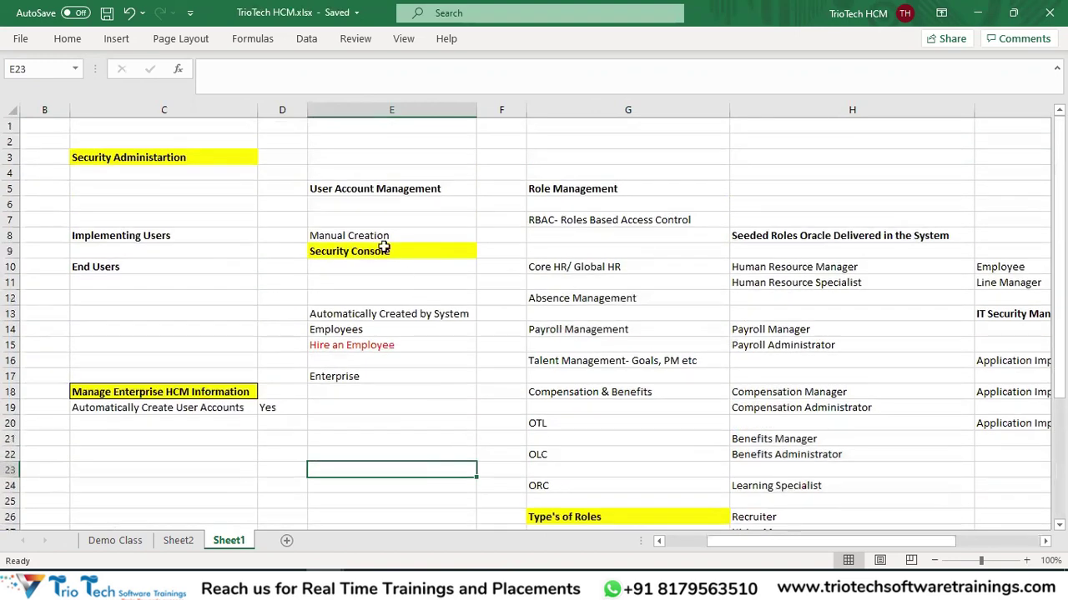
# Enter Trio.Tech in cell E21 below the Manual Creation and Security Console notes.
pyautogui.click(373, 235)
pyautogui.moveTo(374, 250); pyautogui.dragTo(375, 251)
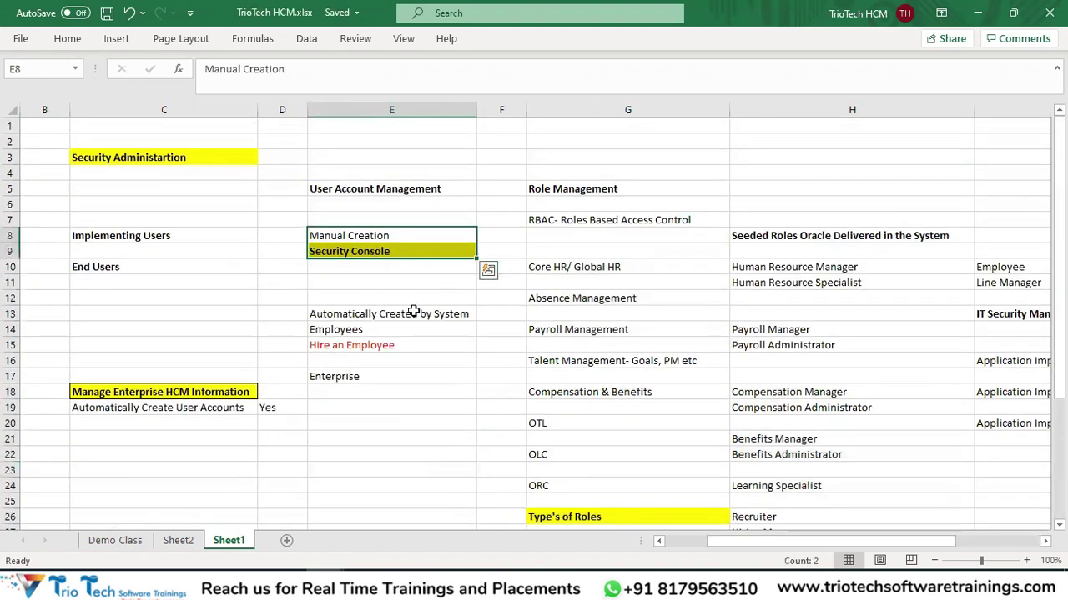
pyautogui.click(347, 447)
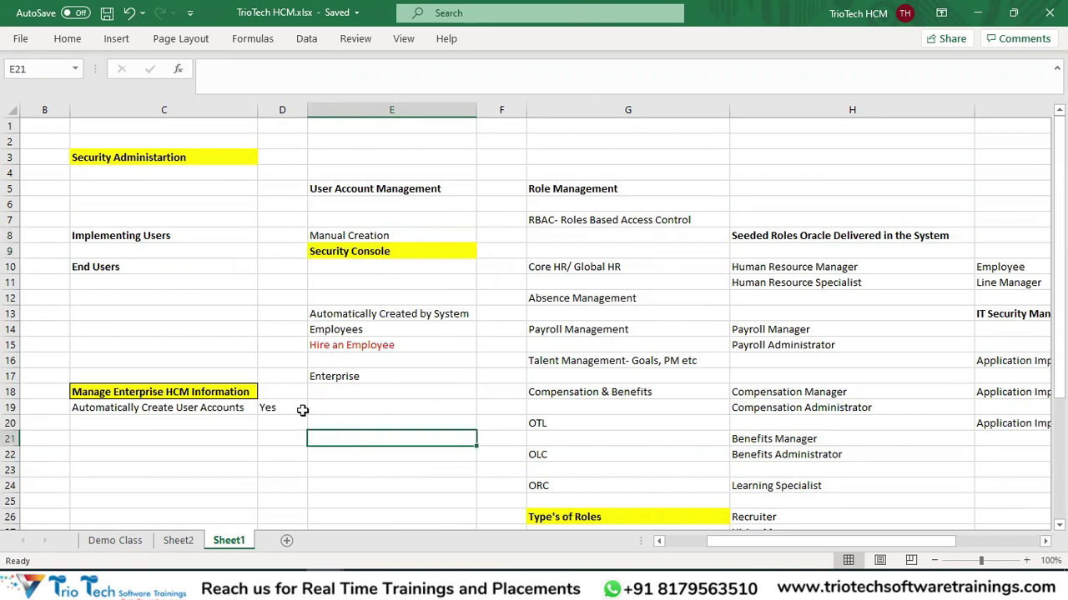
pyautogui.write('Trio.Tech')
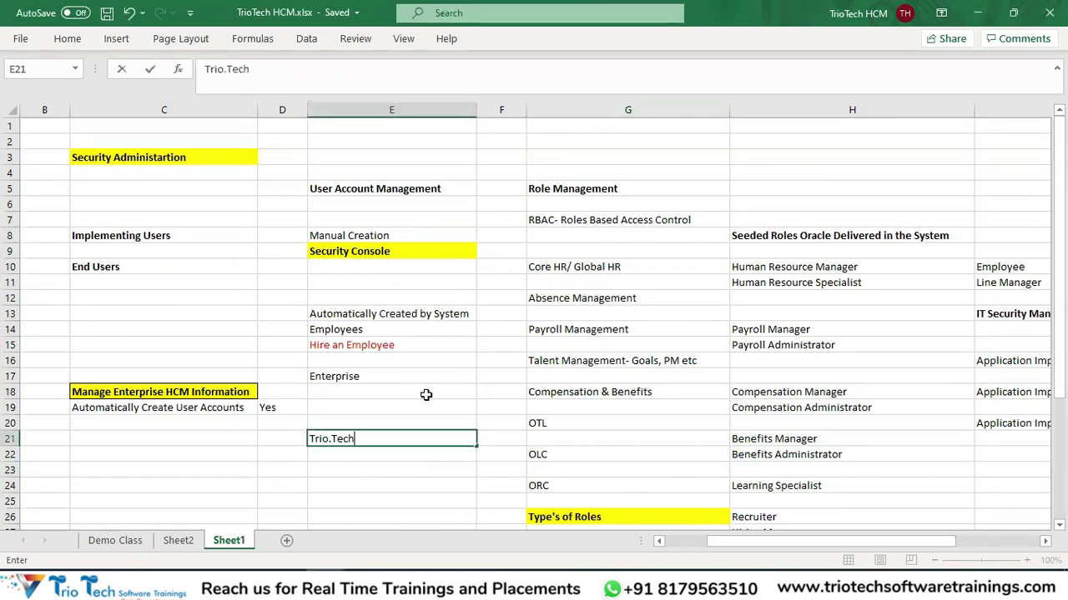
pyautogui.press('Return')
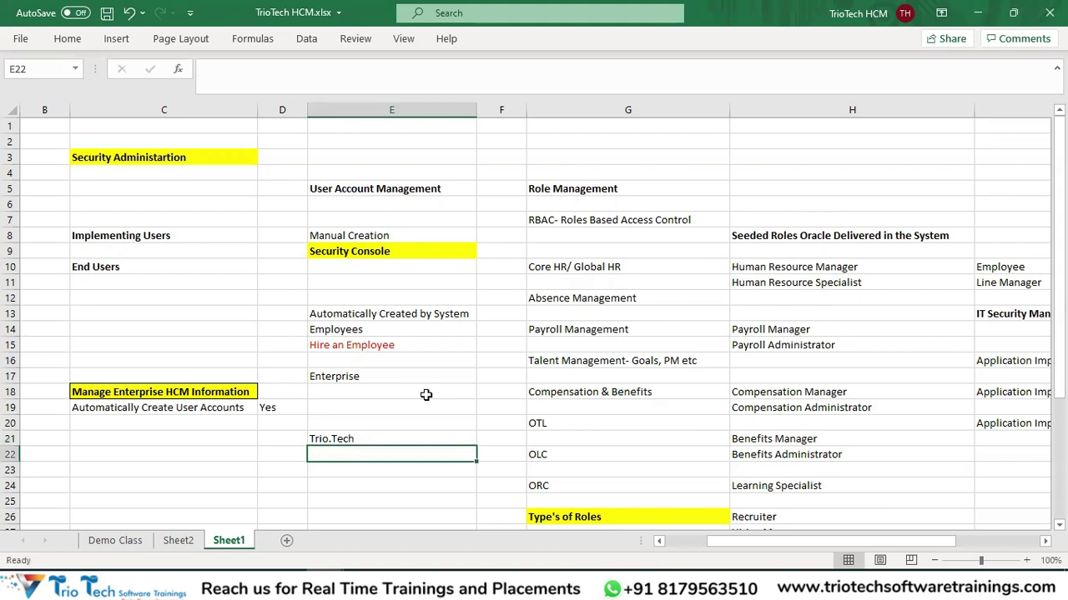
pyautogui.click(371, 441)
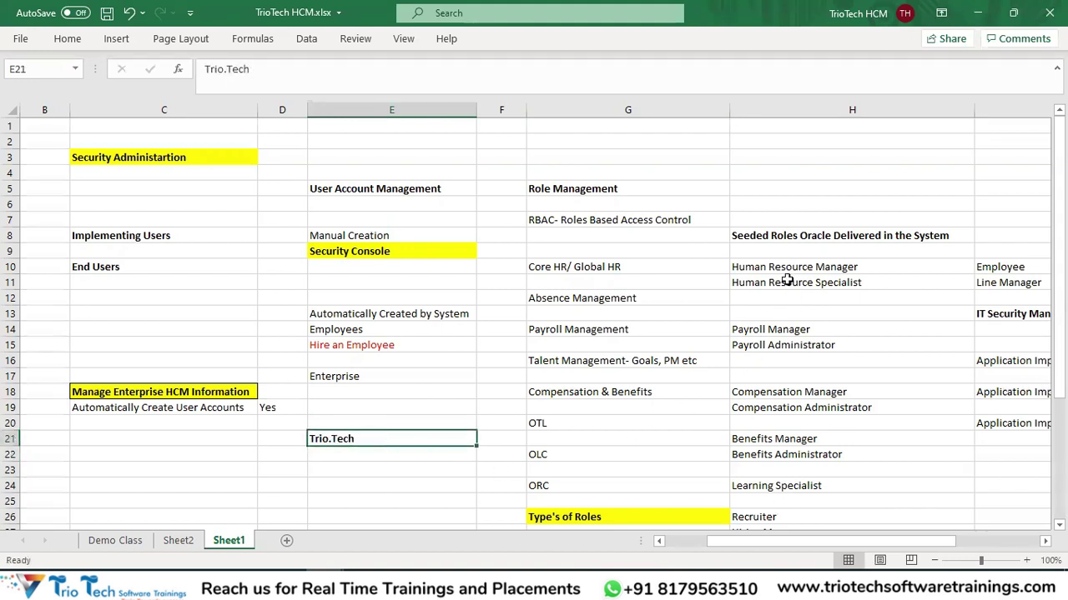
pyautogui.moveTo(779, 269); pyautogui.dragTo(802, 500)
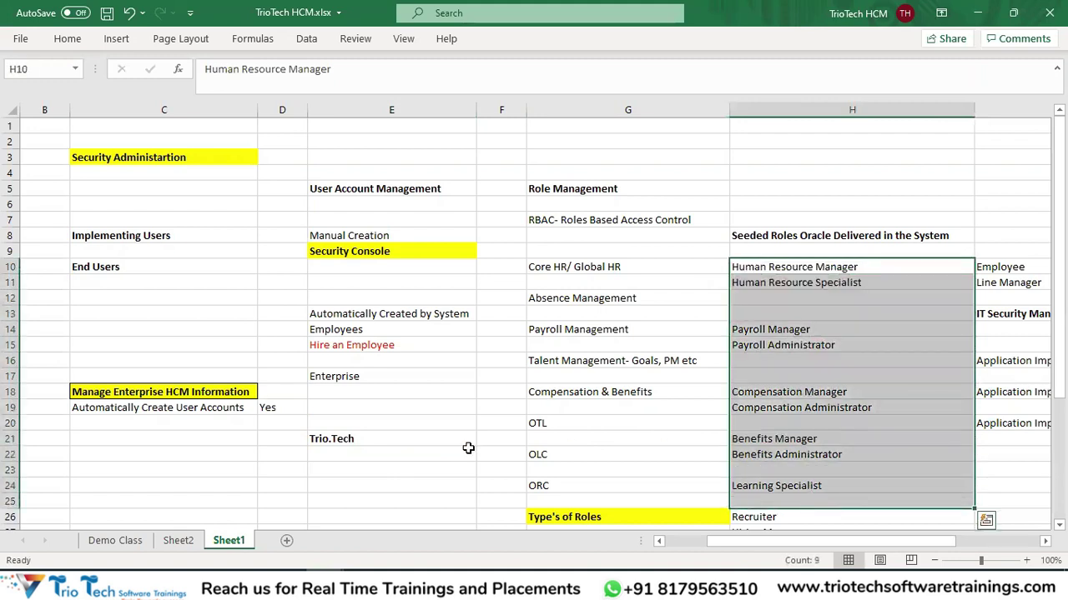
pyautogui.click(360, 444)
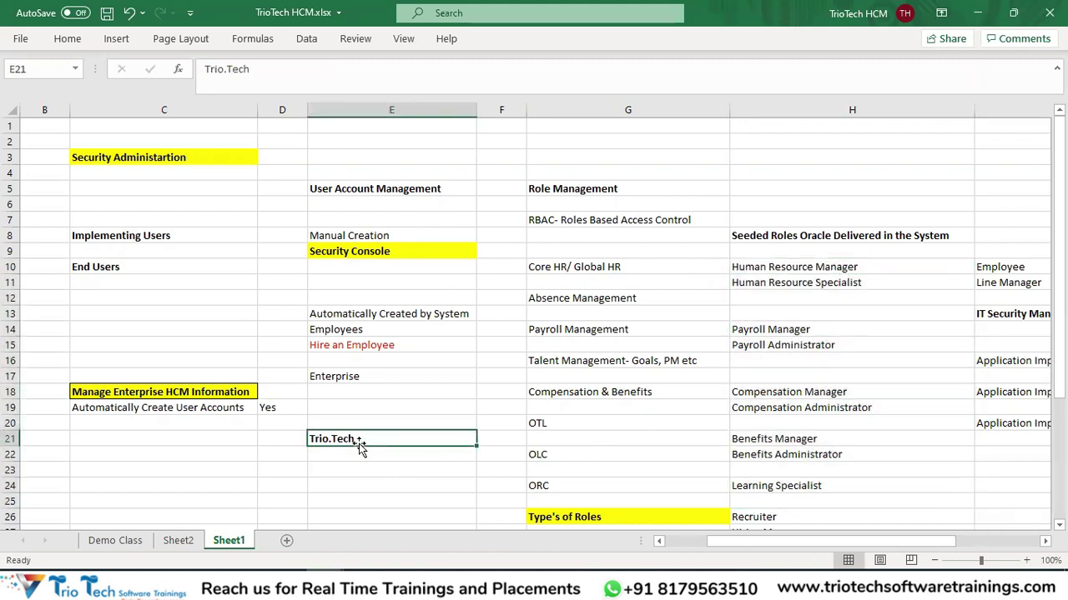
# Scroll the Fusion home app groups to Tools and launch the Security Console.
pyautogui.hotkey('alt', 'Tab')
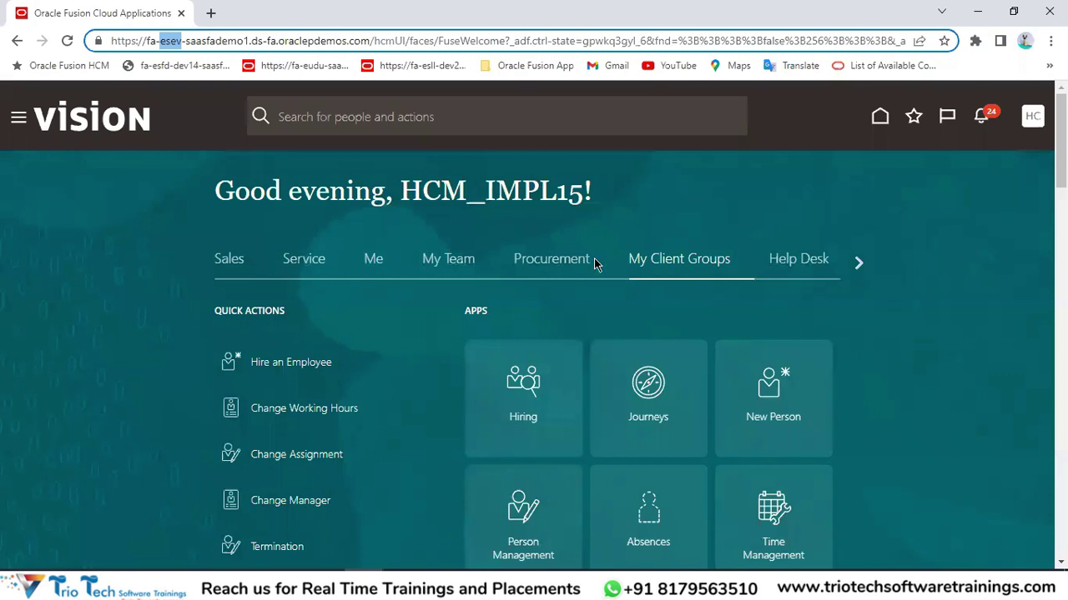
pyautogui.moveTo(484, 199); pyautogui.dragTo(569, 187)
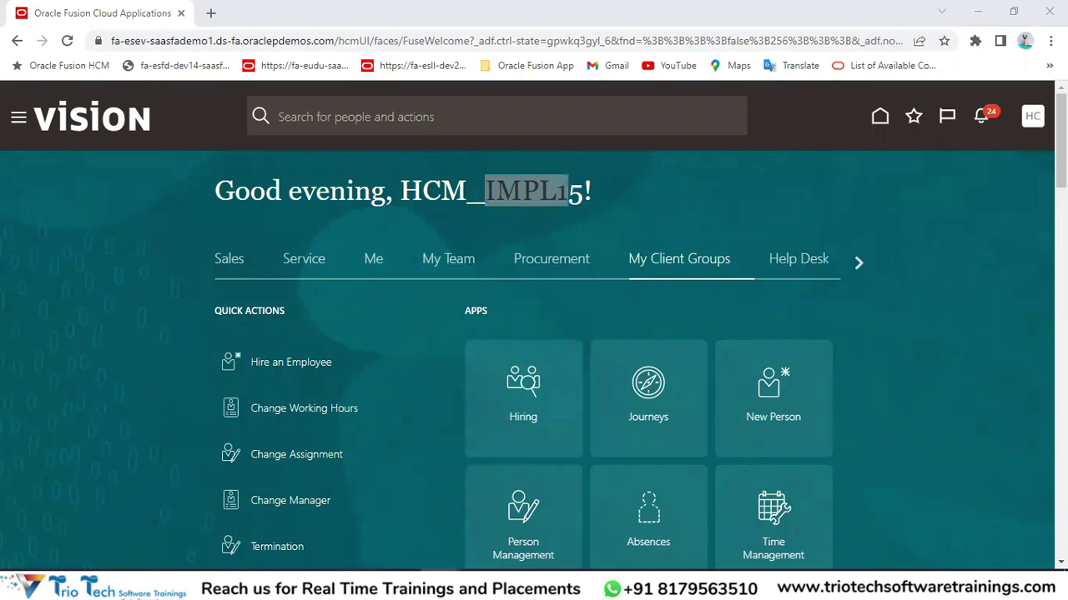
pyautogui.click(857, 264)
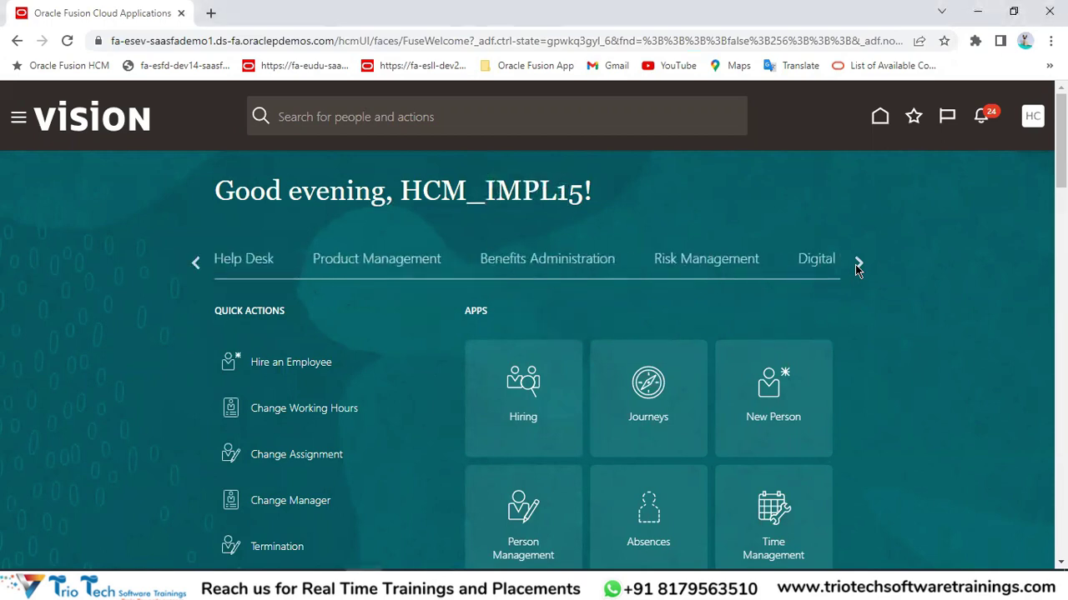
pyautogui.click(857, 264)
pyautogui.click(857, 264)
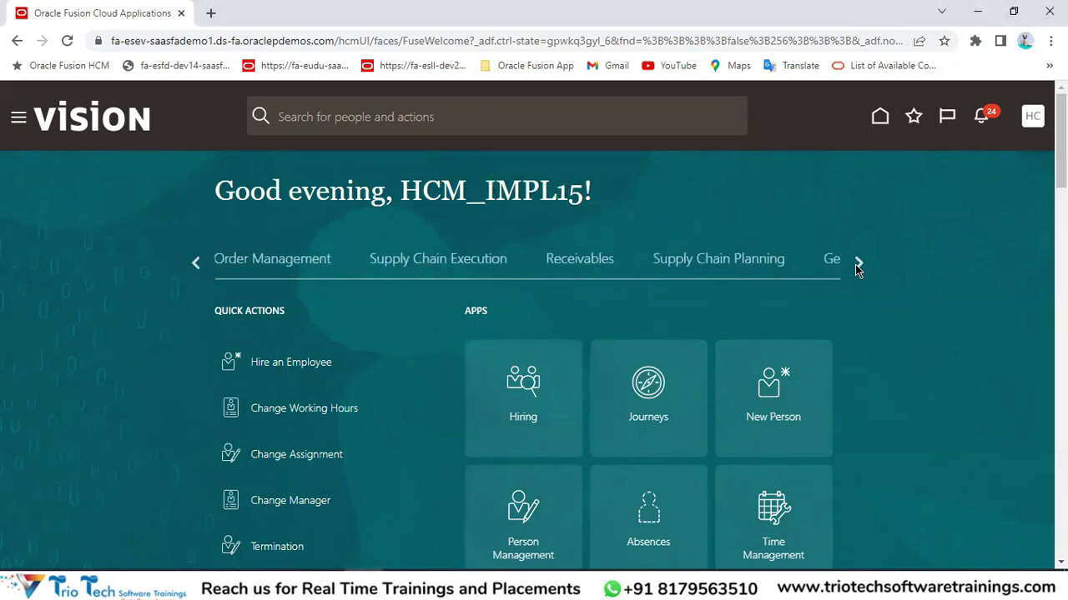
pyautogui.click(856, 264)
pyautogui.click(857, 263)
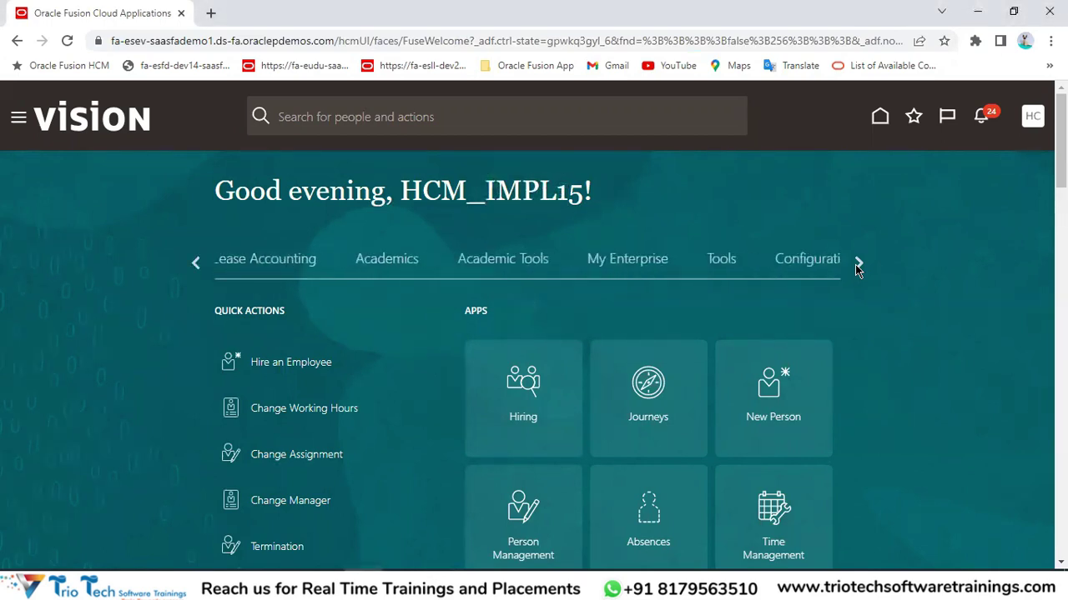
pyautogui.click(729, 263)
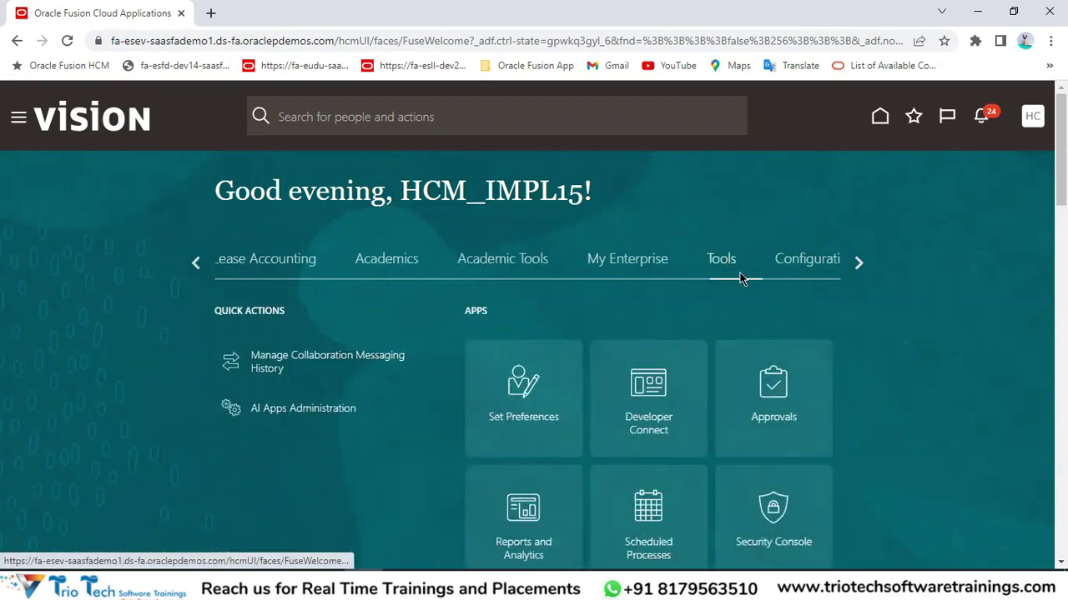
pyautogui.scroll(-2, 832, 399)
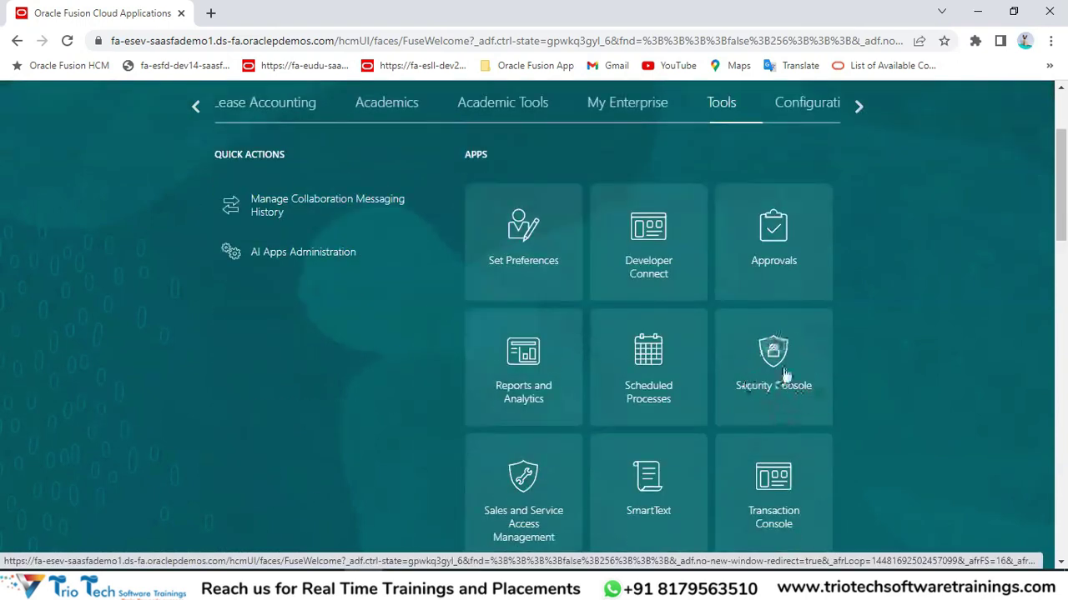
pyautogui.click(776, 357)
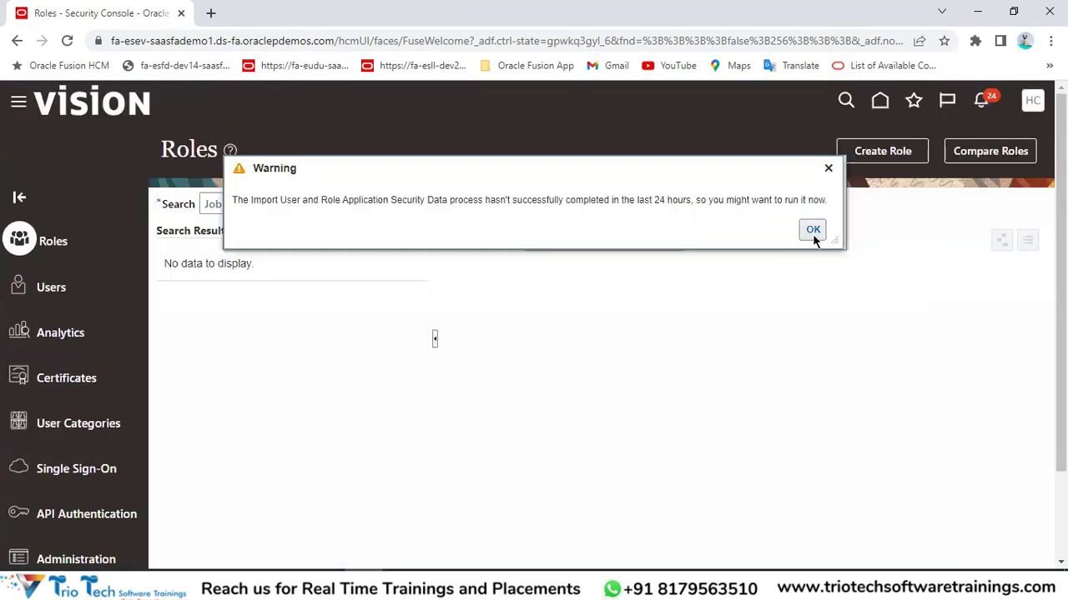
pyautogui.click(812, 232)
pyautogui.click(41, 288)
pyautogui.click(546, 206)
pyautogui.moveTo(162, 149); pyautogui.dragTo(300, 147)
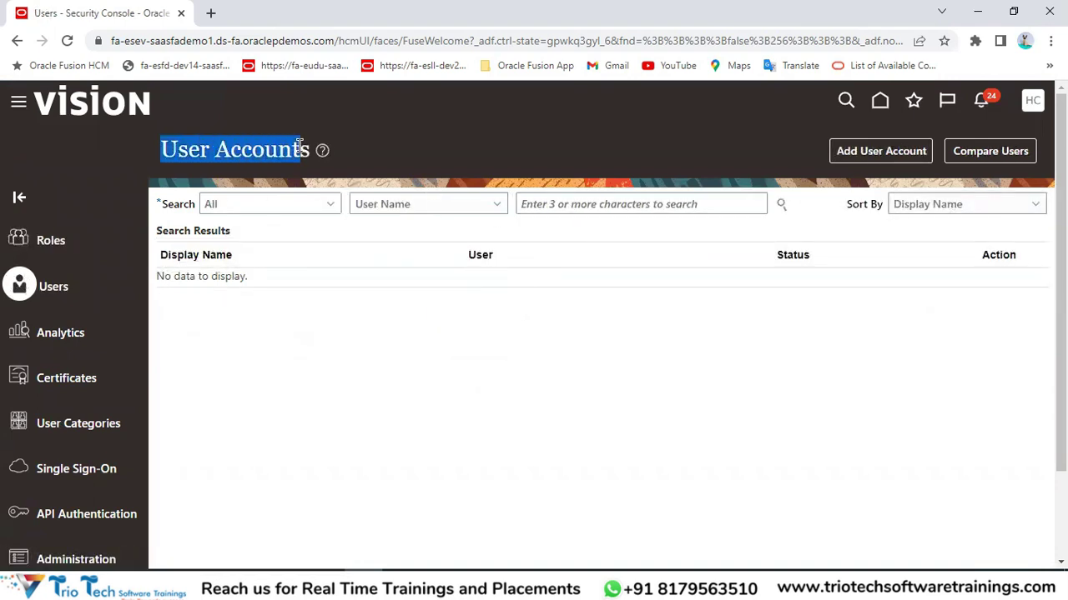
pyautogui.click(542, 205)
pyautogui.write('Trio')
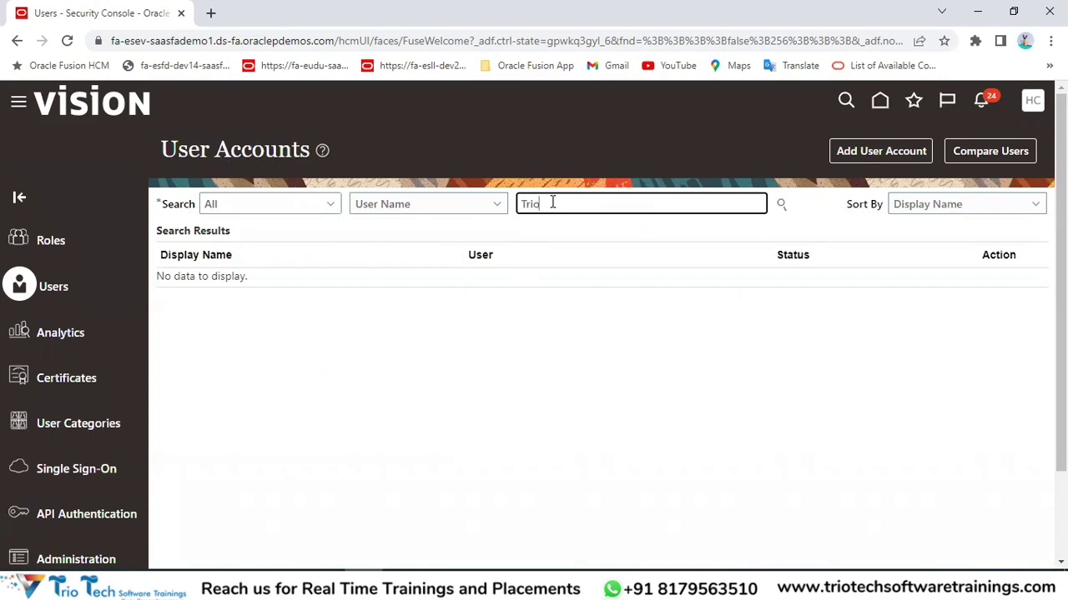
pyautogui.press('Return')
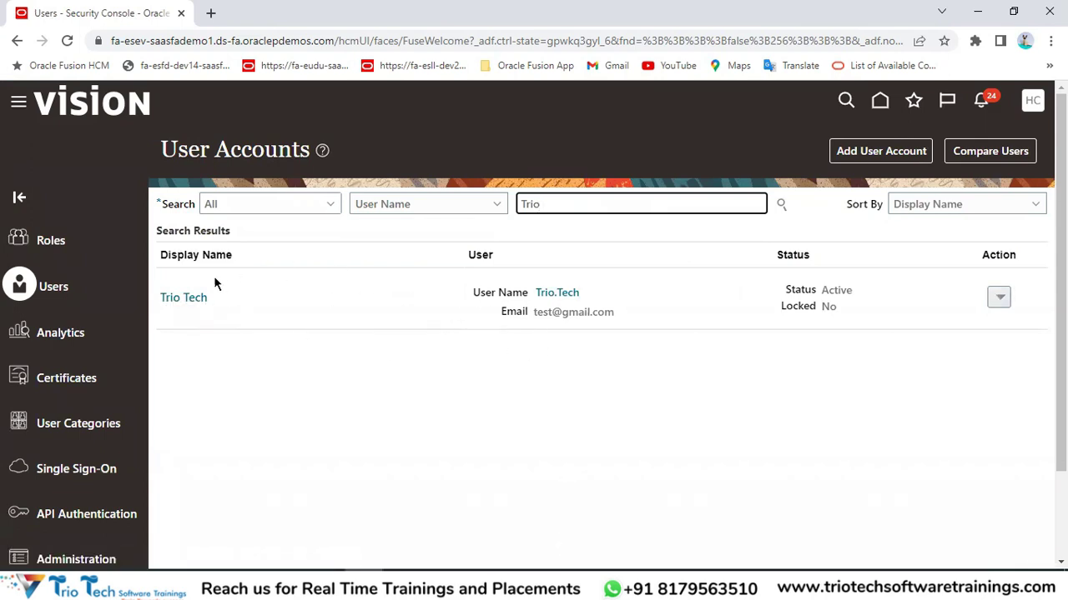
pyautogui.click(1001, 297)
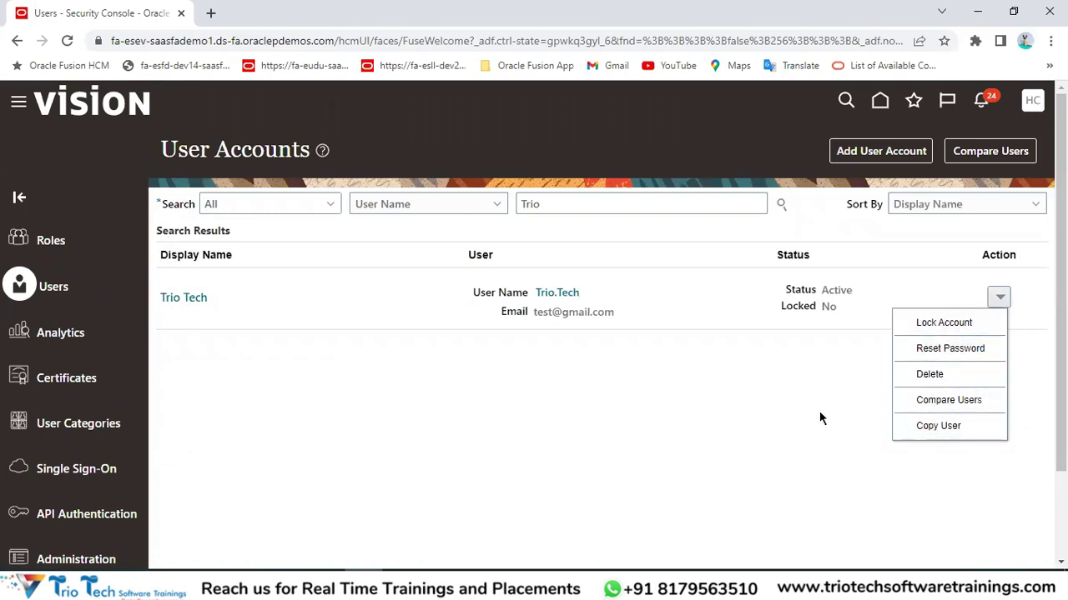
pyautogui.click(786, 359)
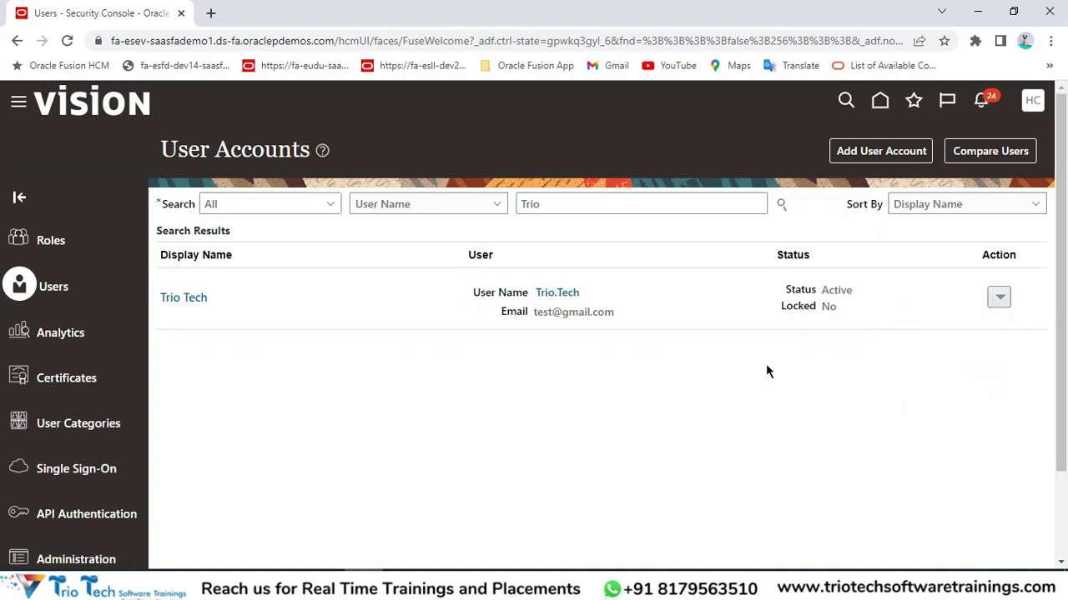
# Start a new user account and enter its first and last name.
pyautogui.click(860, 157)
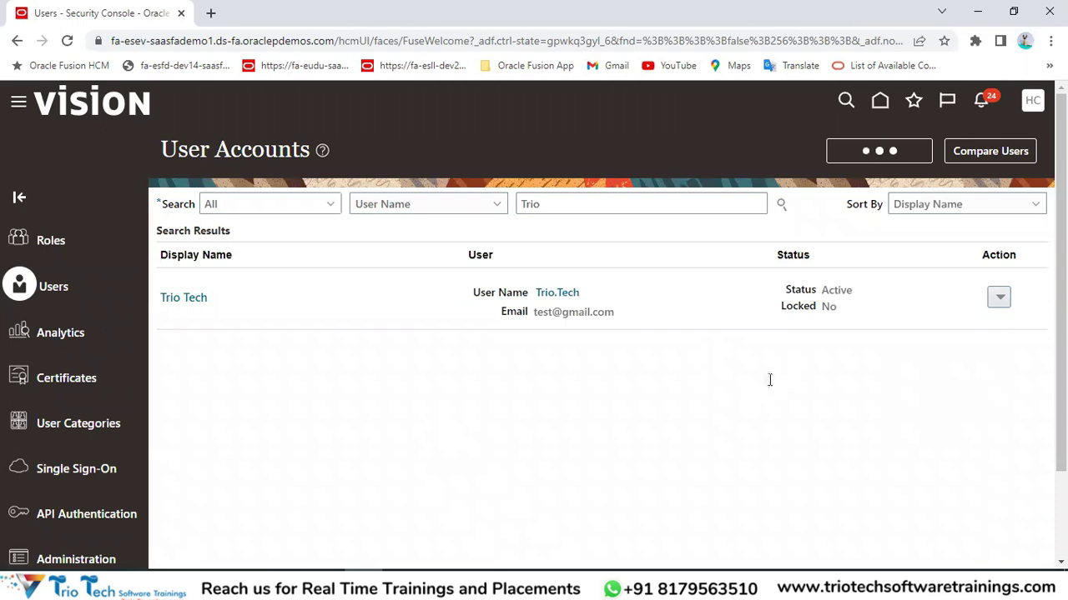
pyautogui.moveTo(159, 152); pyautogui.dragTo(349, 152)
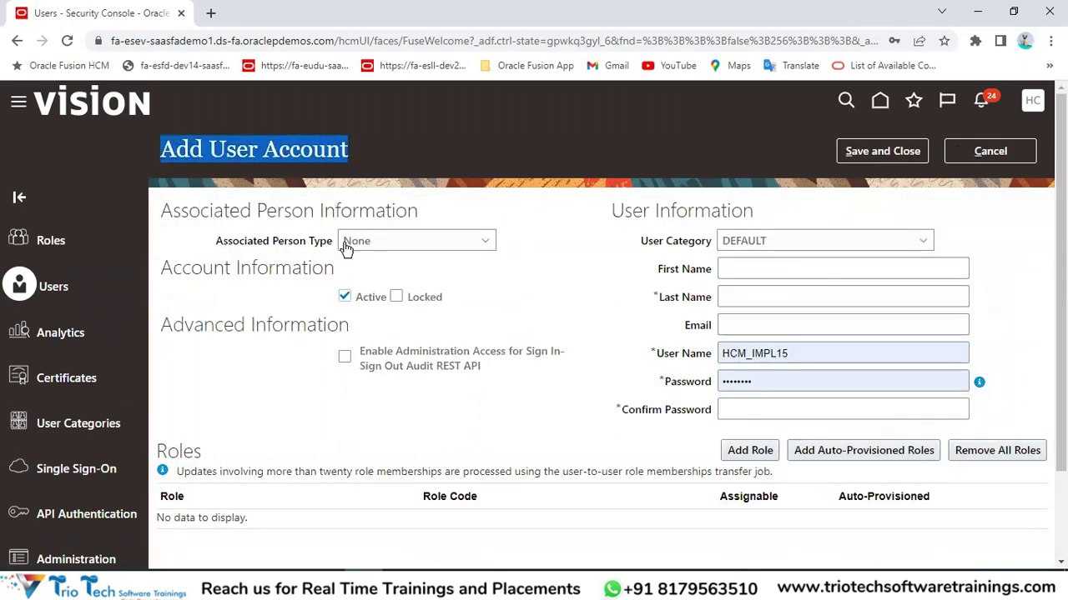
pyautogui.click(759, 276)
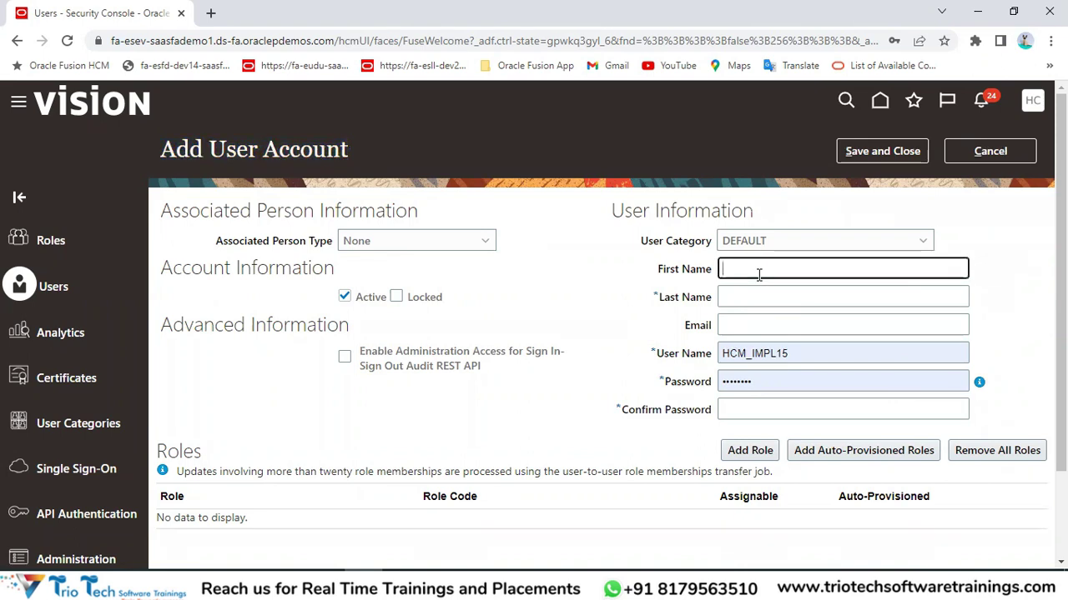
pyautogui.write('Trio')
pyautogui.press('Tab')
pyautogui.write('Test')
pyautogui.press('BackSpace')
pyautogui.press('BackSpace')
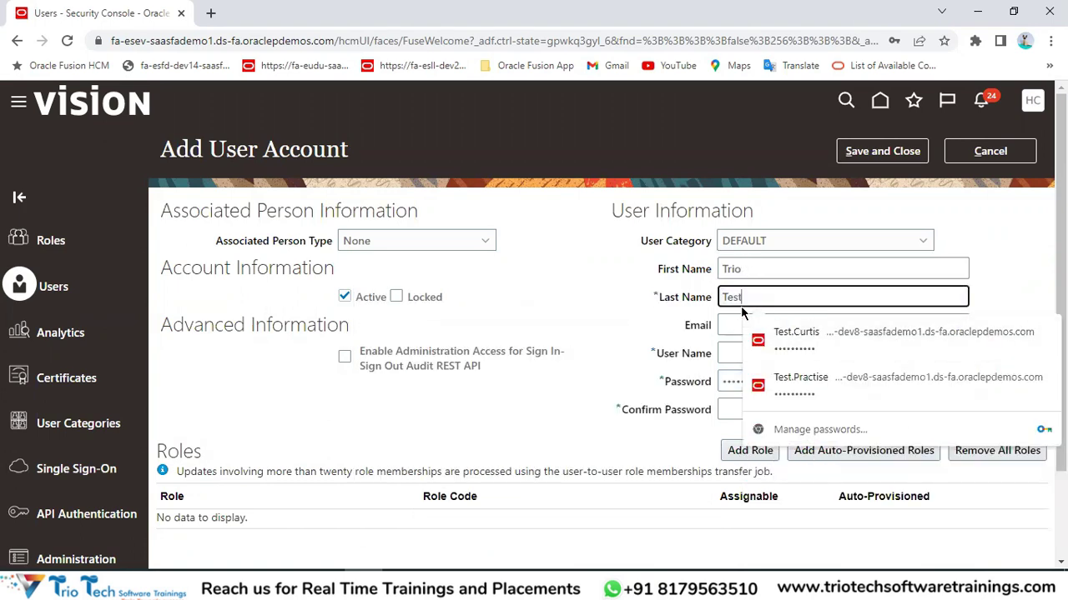
pyautogui.press('Tab')
pyautogui.press('Tab')
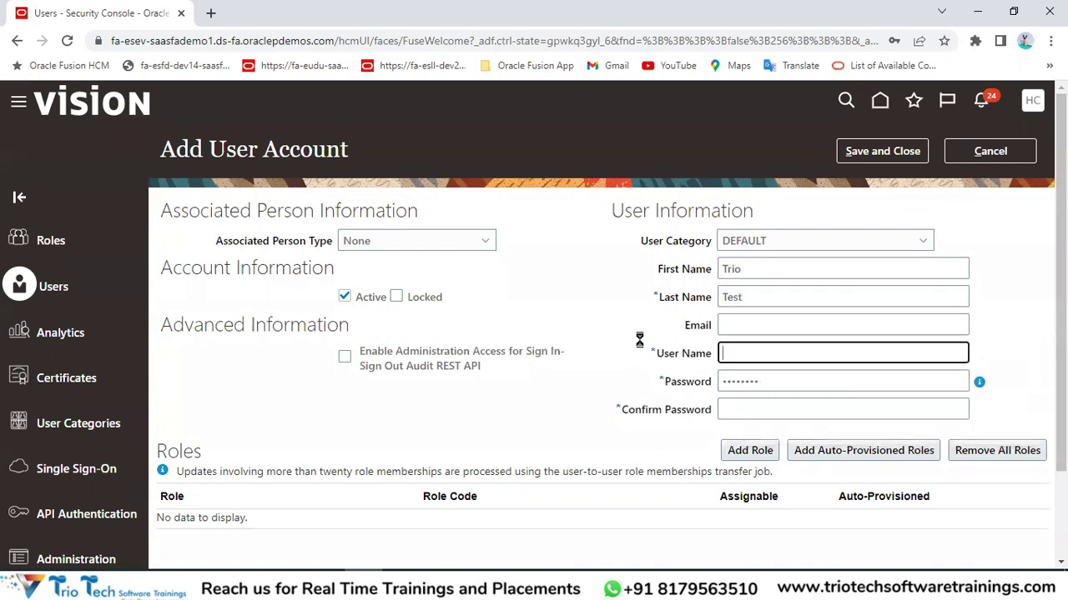
# Correct the last name and complete the FirstName.LastName-style user name.
pyautogui.click(776, 300)
pyautogui.press('BackSpace')
pyautogui.write('ch')
pyautogui.press('Tab')
pyautogui.press('Tab')
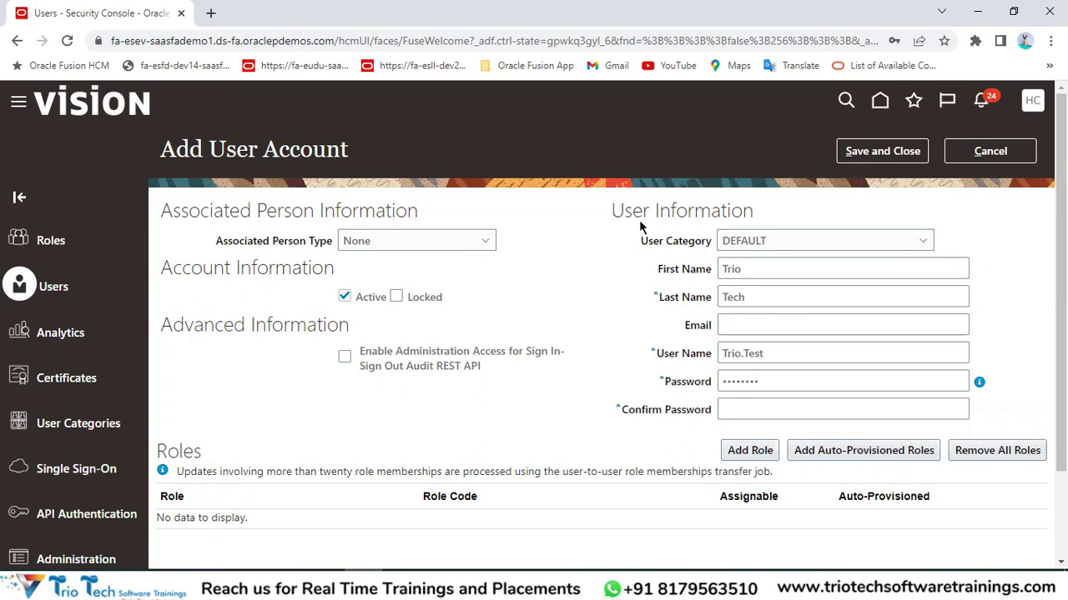
pyautogui.write('a.Tech')
pyautogui.moveTo(750, 267); pyautogui.dragTo(715, 275)
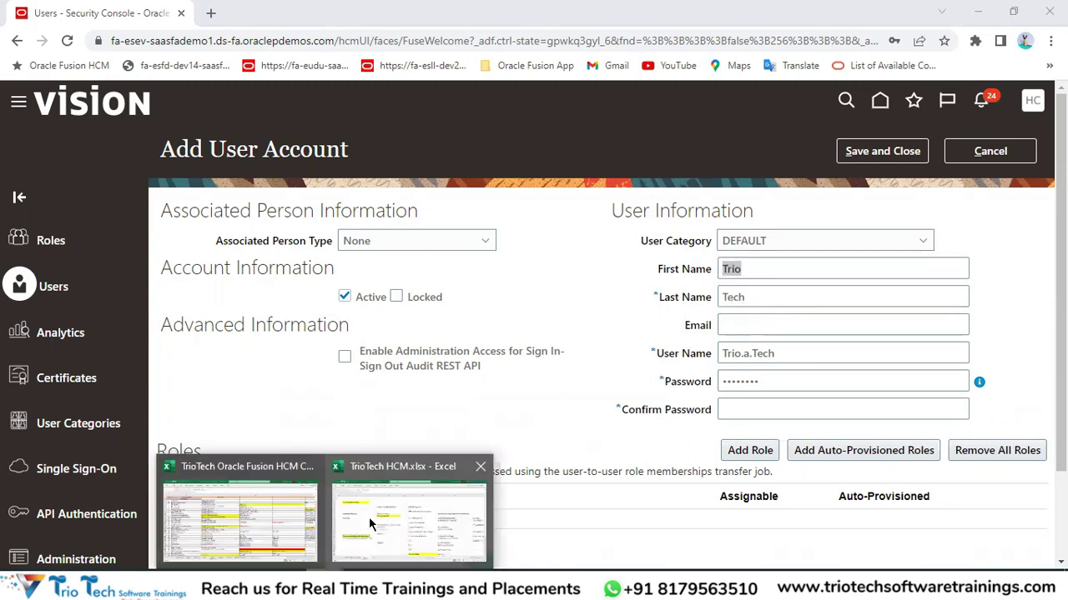
pyautogui.click(369, 517)
pyautogui.scroll(-1, 355, 436)
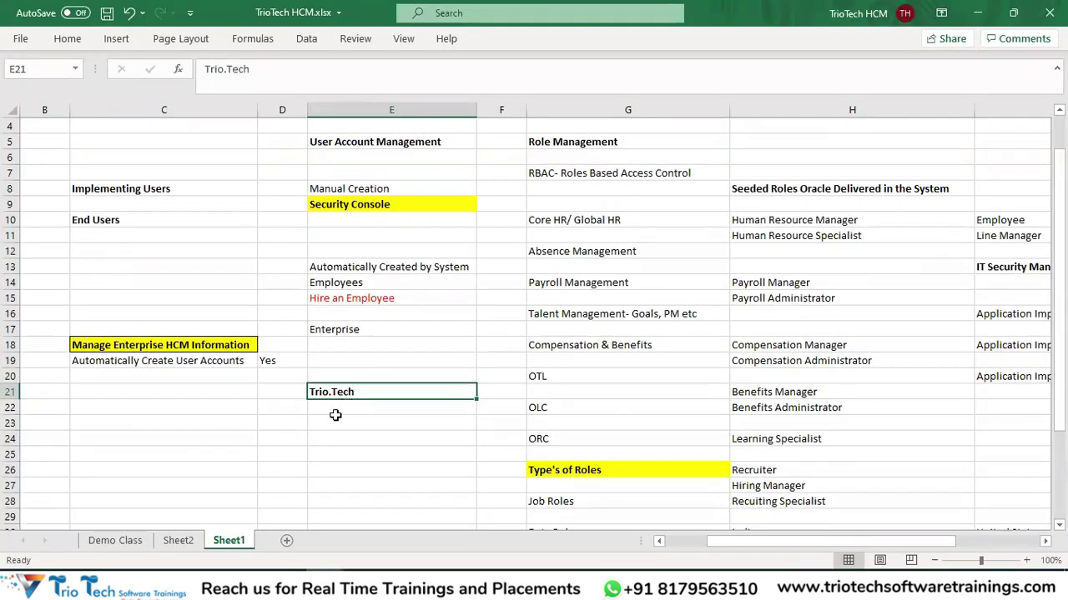
pyautogui.click(337, 419)
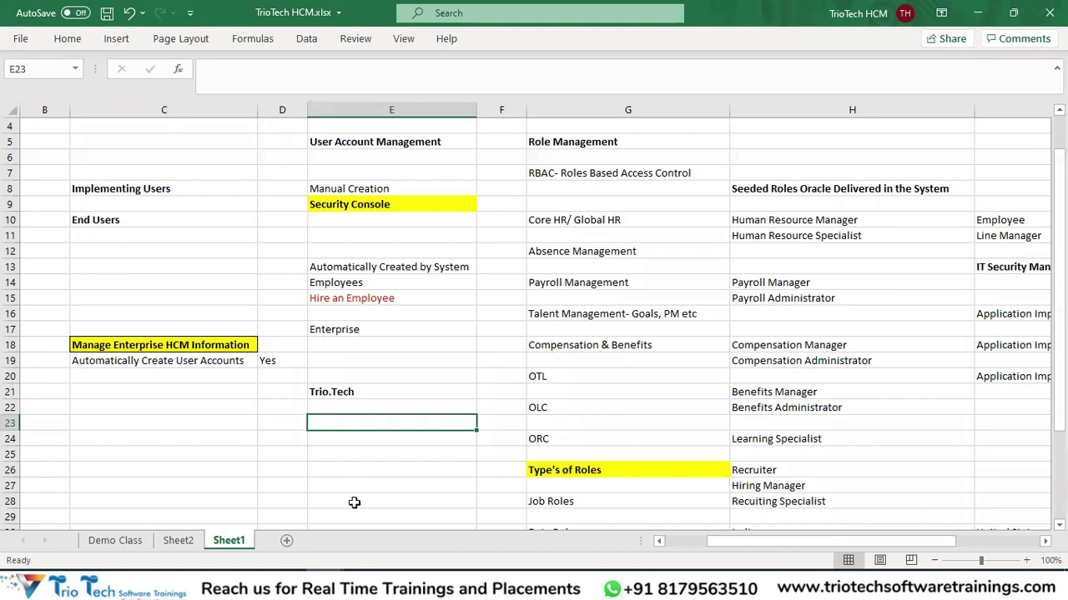
pyautogui.hotkey('alt', 'Tab')
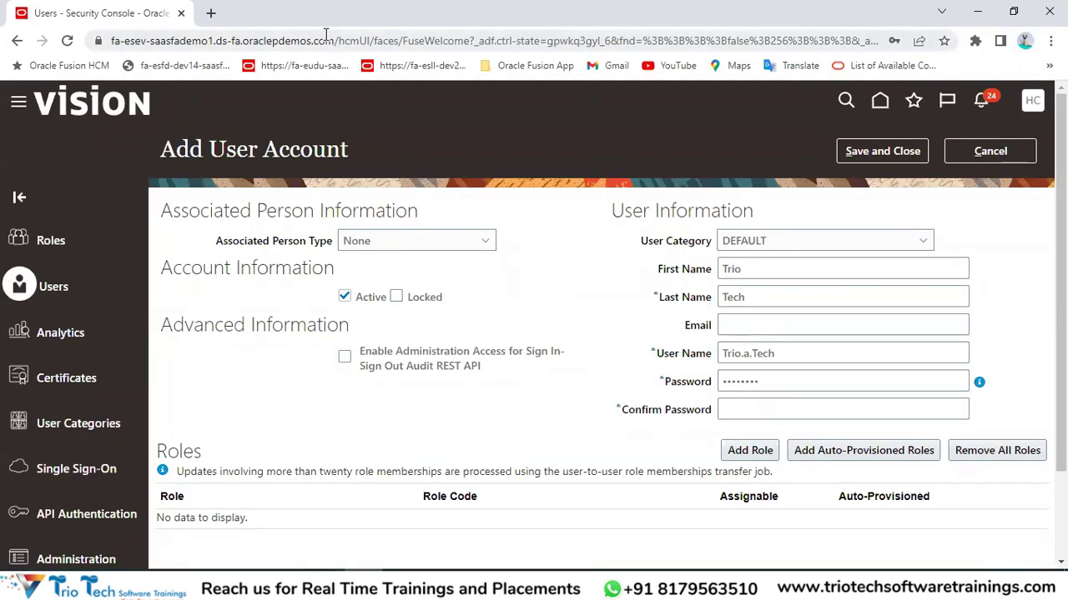
pyautogui.moveTo(752, 269); pyautogui.dragTo(706, 273)
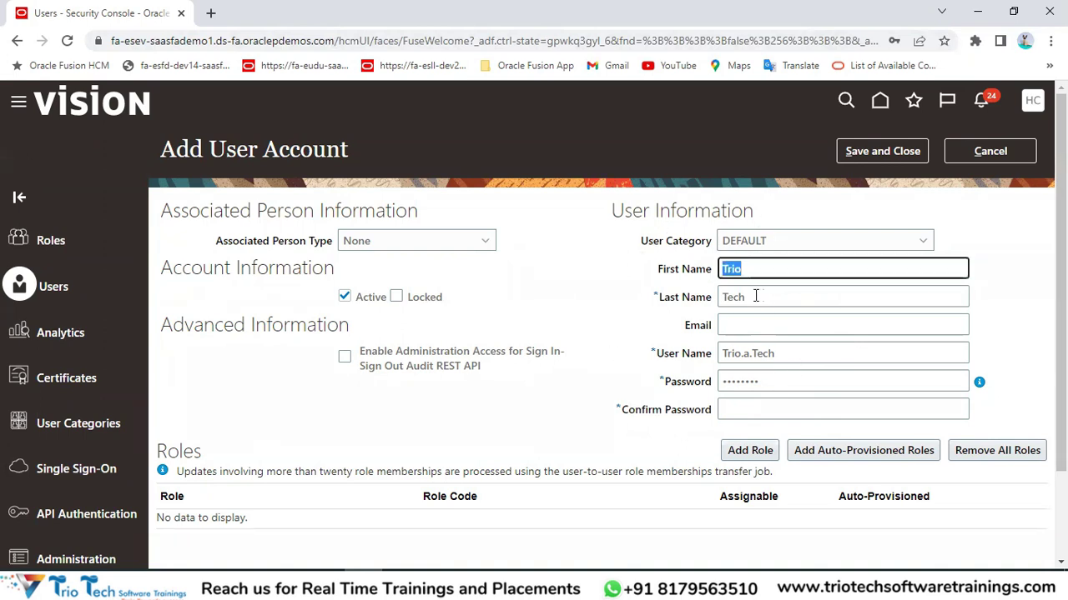
pyautogui.moveTo(756, 296); pyautogui.dragTo(722, 298)
pyautogui.moveTo(658, 355); pyautogui.dragTo(711, 357)
pyautogui.moveTo(777, 355); pyautogui.dragTo(722, 355)
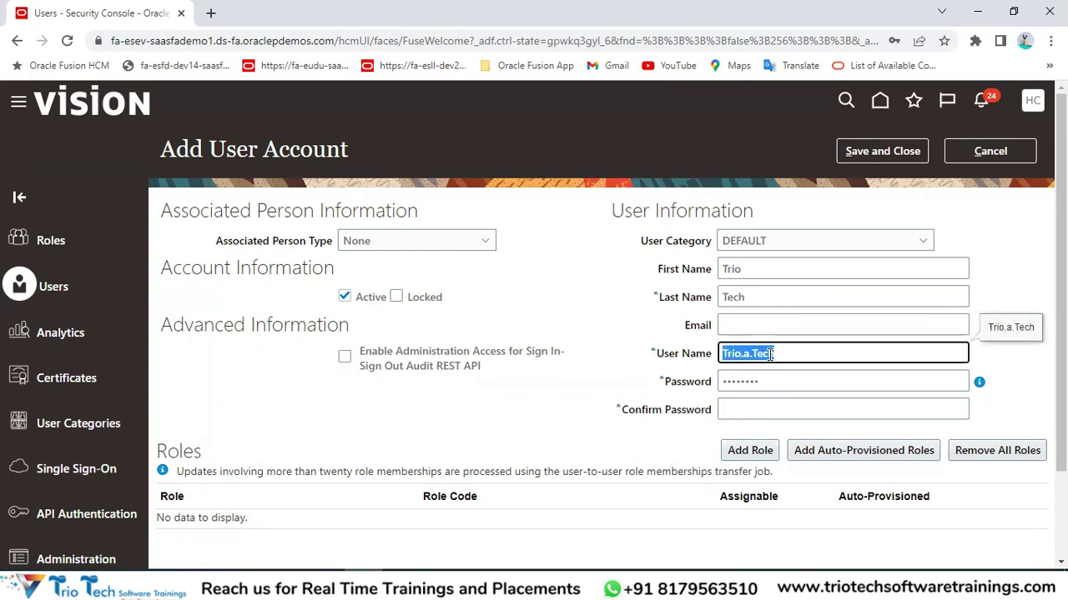
pyautogui.click(744, 357)
pyautogui.hotkey('ctrl', 'l')
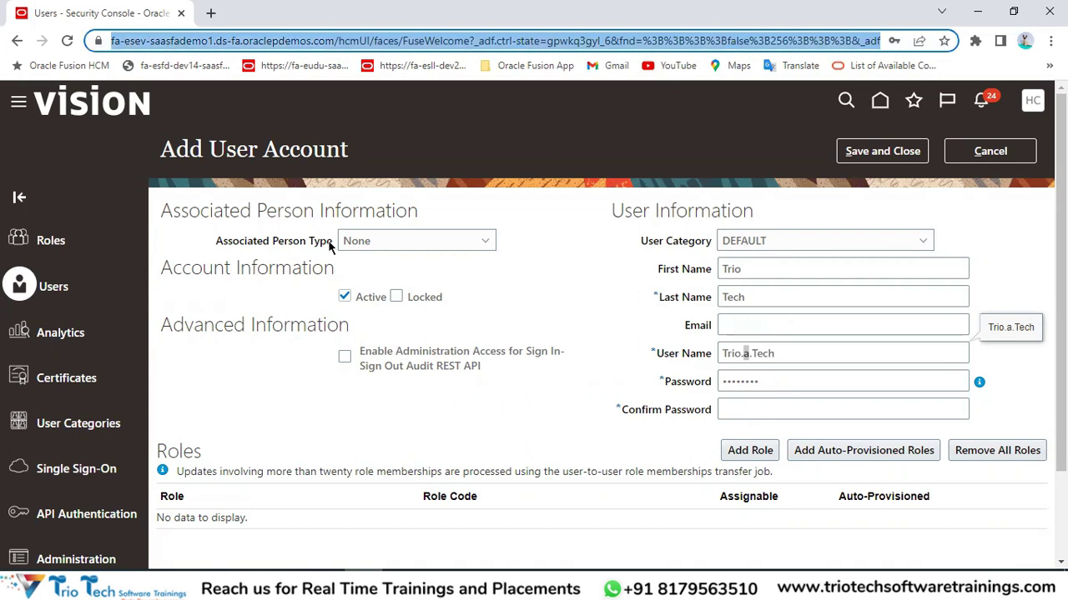
pyautogui.moveTo(226, 150); pyautogui.dragTo(348, 149)
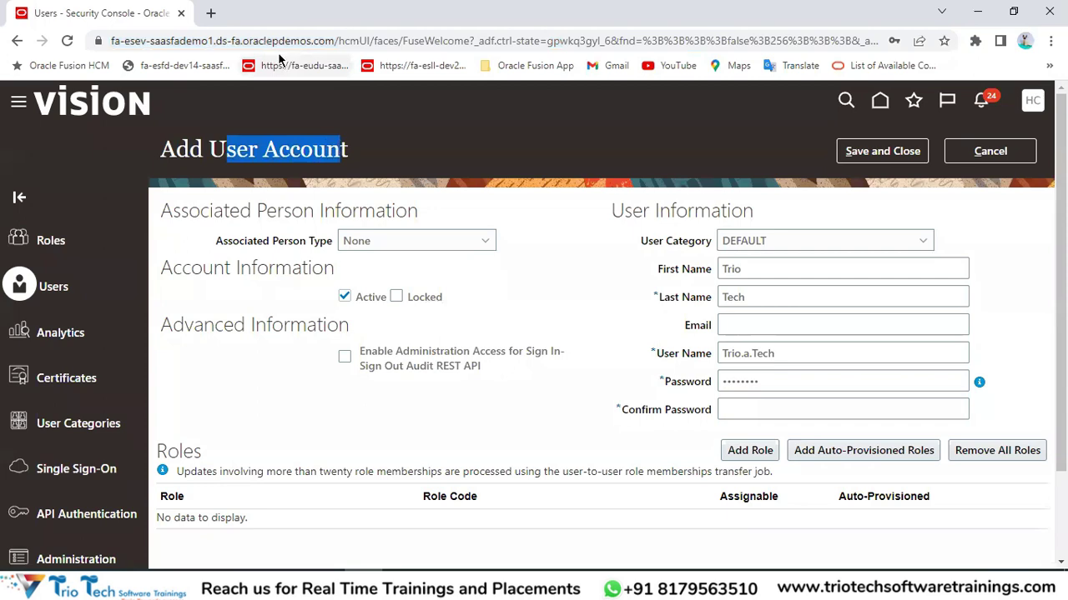
pyautogui.click(762, 268)
pyautogui.doubleClick(753, 297)
pyautogui.moveTo(783, 354); pyautogui.dragTo(754, 357)
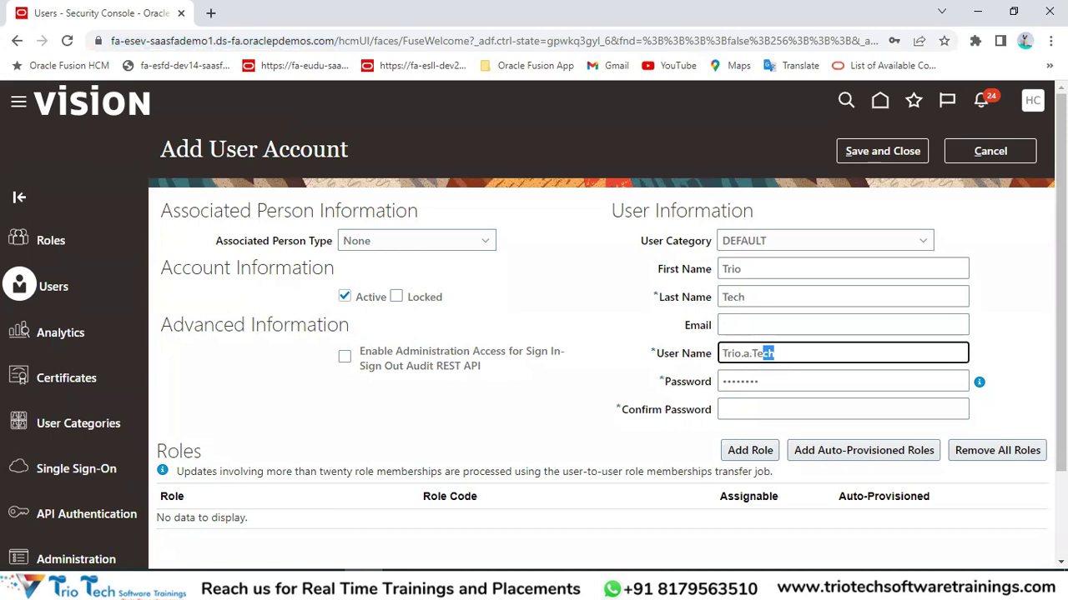
pyautogui.hotkey('ctrl', 'a')
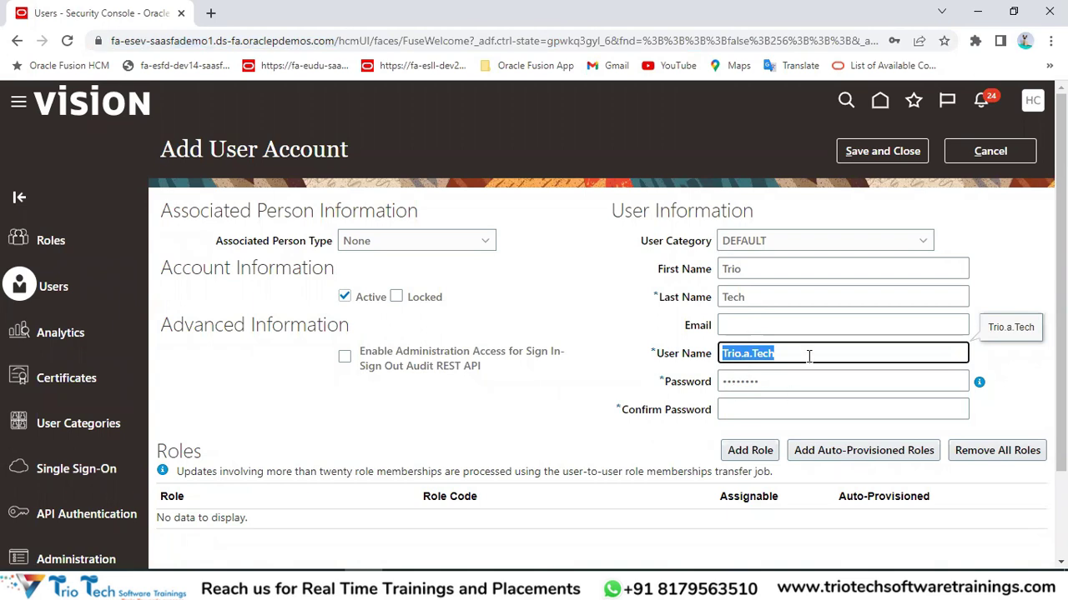
pyautogui.click(862, 353)
pyautogui.doubleClick(761, 353)
pyautogui.click(663, 356)
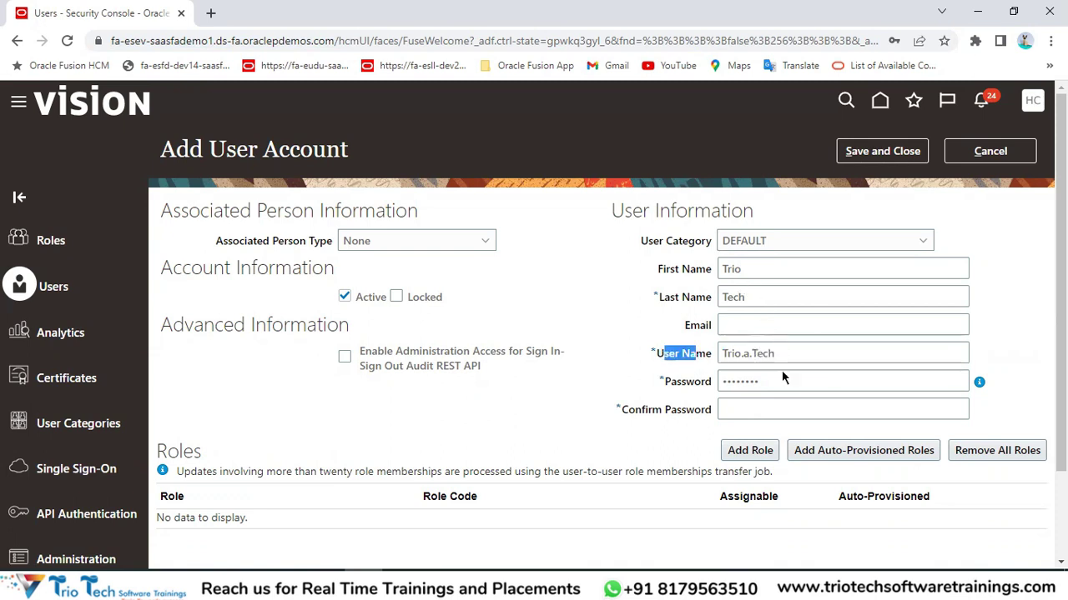
pyautogui.click(777, 383)
pyautogui.press('Tab')
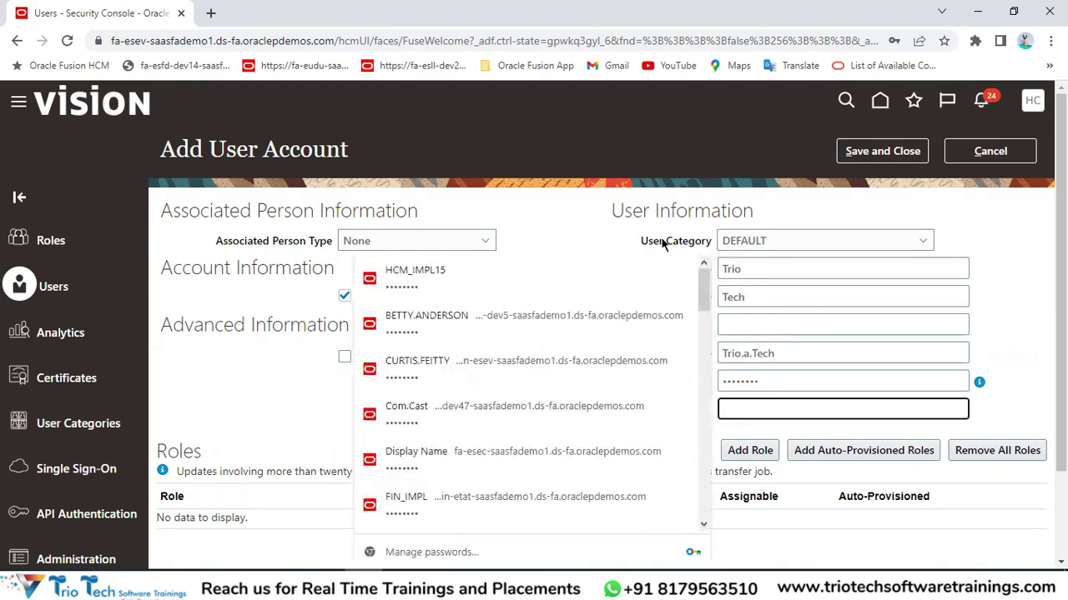
pyautogui.click(565, 216)
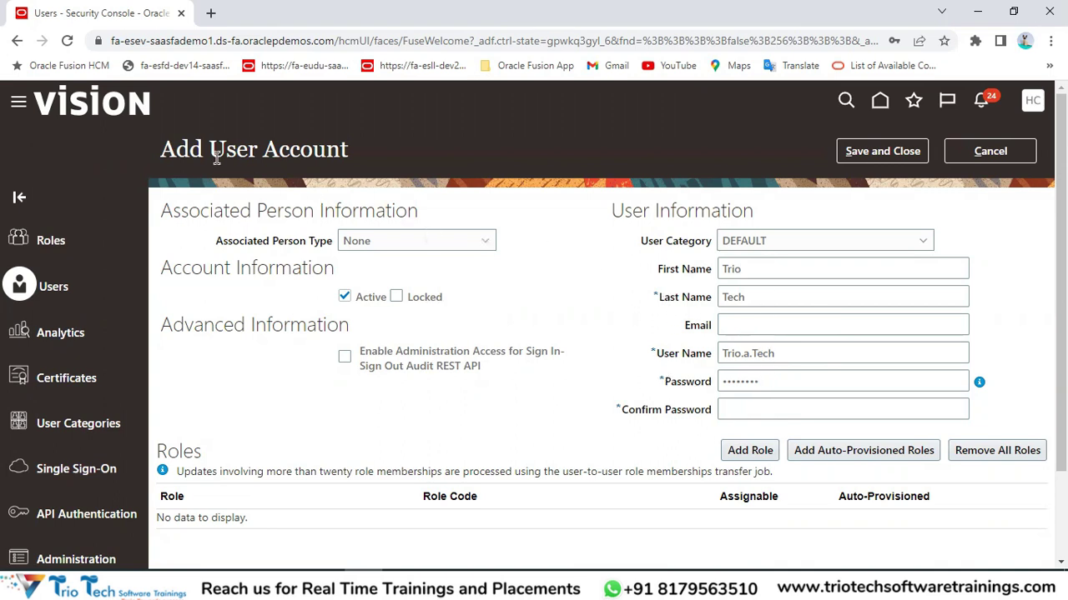
pyautogui.moveTo(214, 156); pyautogui.dragTo(339, 154)
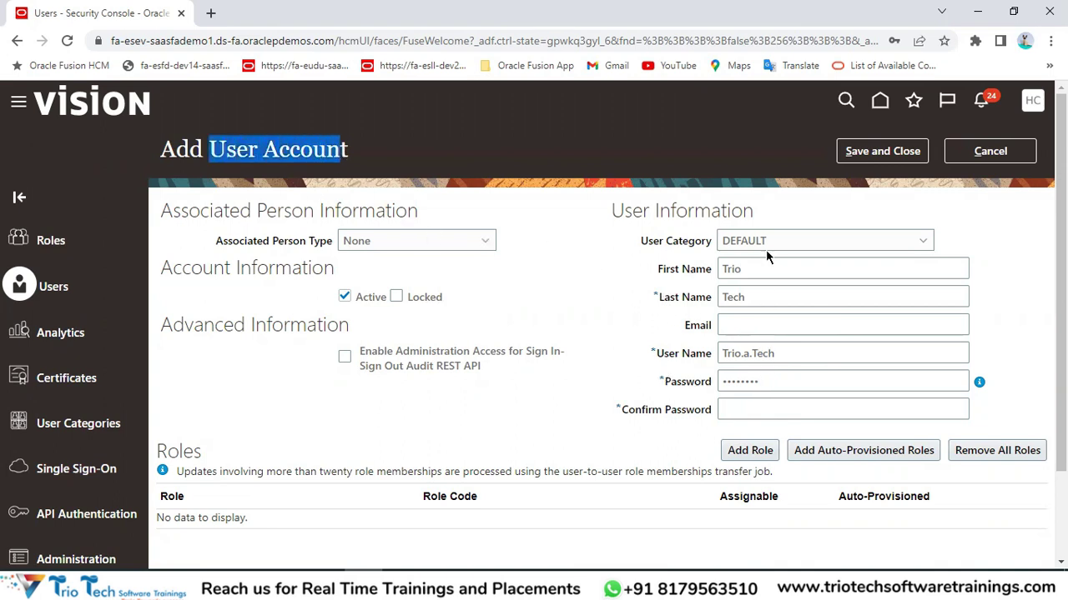
pyautogui.moveTo(635, 245); pyautogui.dragTo(710, 244)
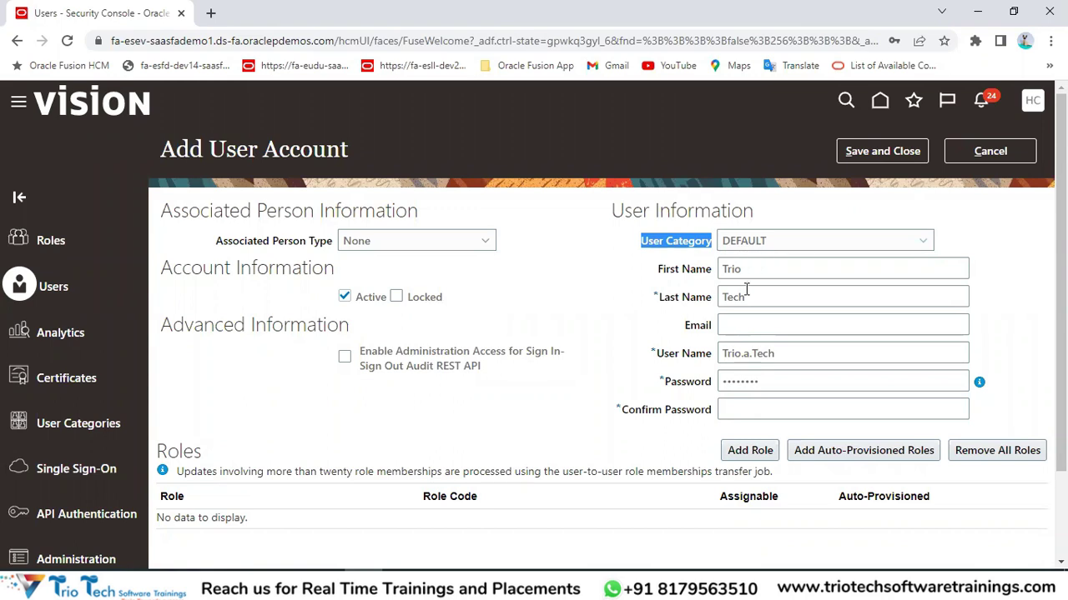
pyautogui.moveTo(659, 275); pyautogui.dragTo(786, 342)
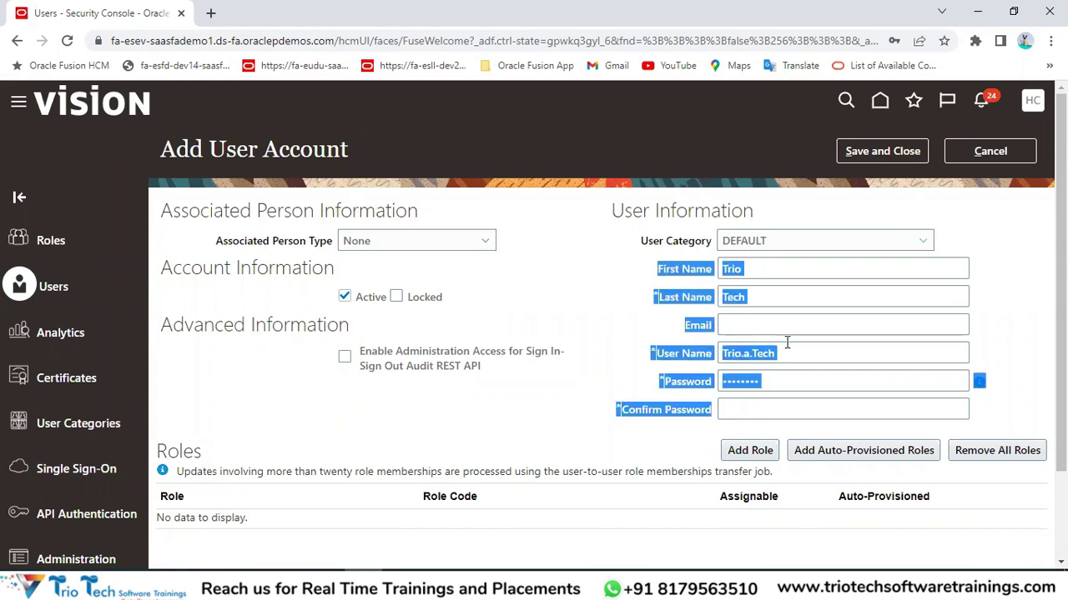
pyautogui.doubleClick(688, 241)
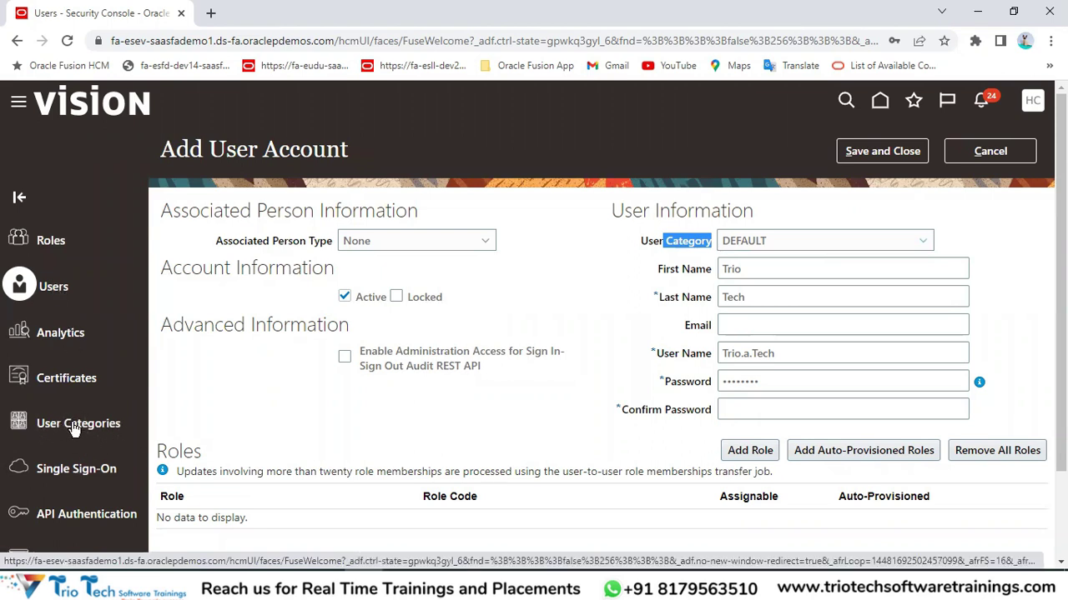
pyautogui.click(650, 272)
pyautogui.moveTo(638, 241); pyautogui.dragTo(713, 246)
pyautogui.click(741, 248)
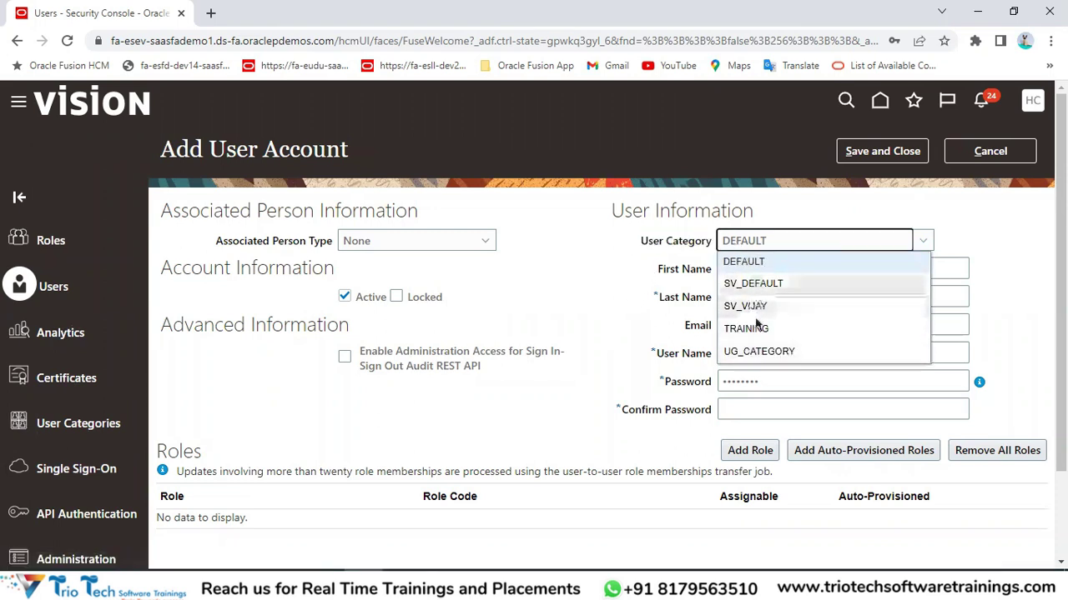
pyautogui.moveTo(637, 242); pyautogui.dragTo(713, 238)
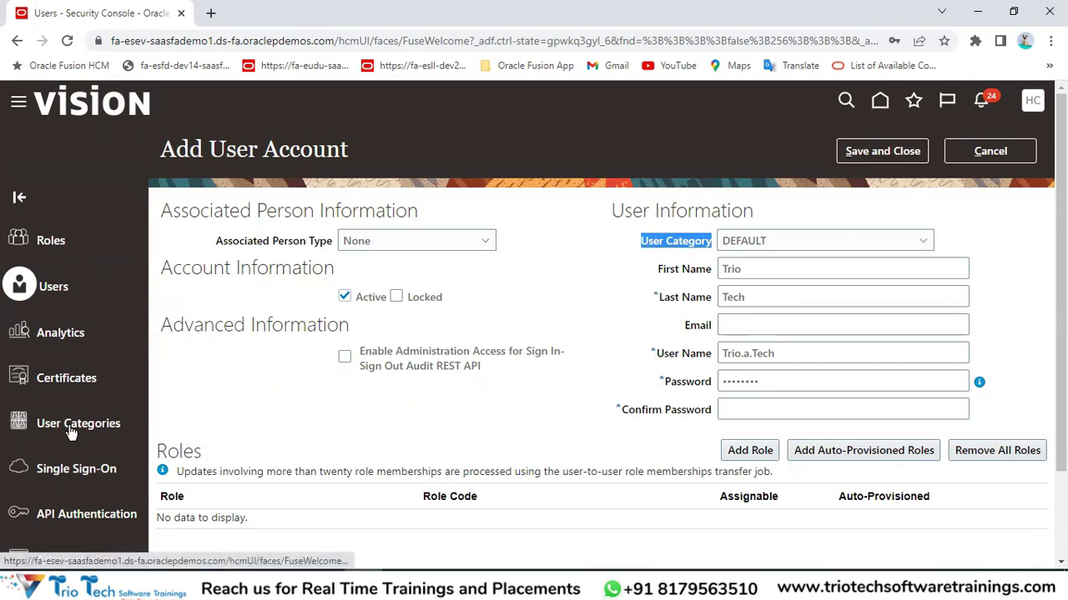
# Duplicate the tab with the filled user form, then cancel the new account in the copy.
pyautogui.rightClick(72, 20)
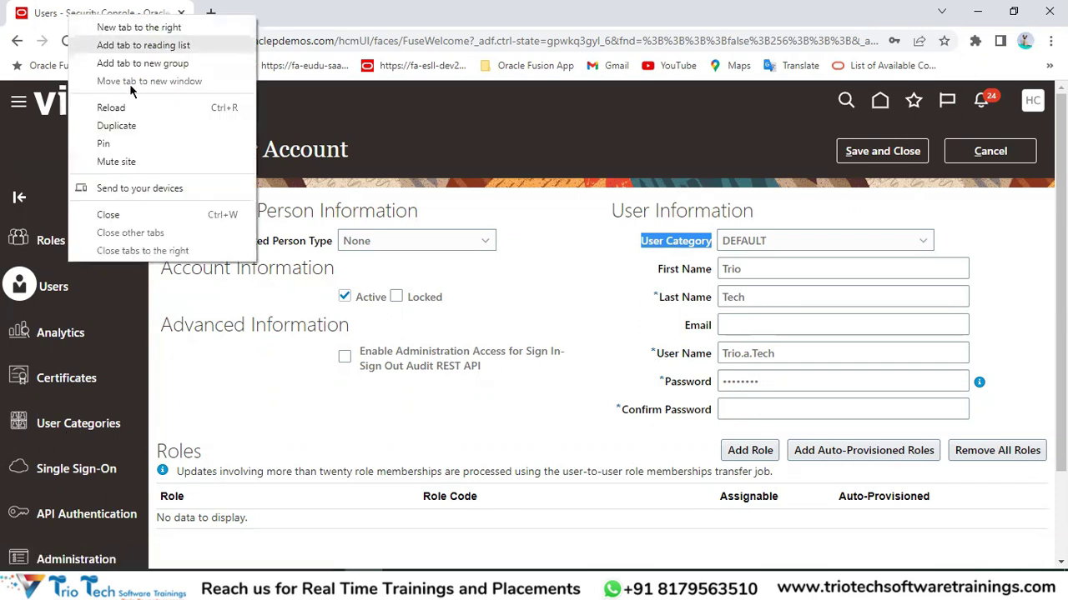
pyautogui.click(138, 134)
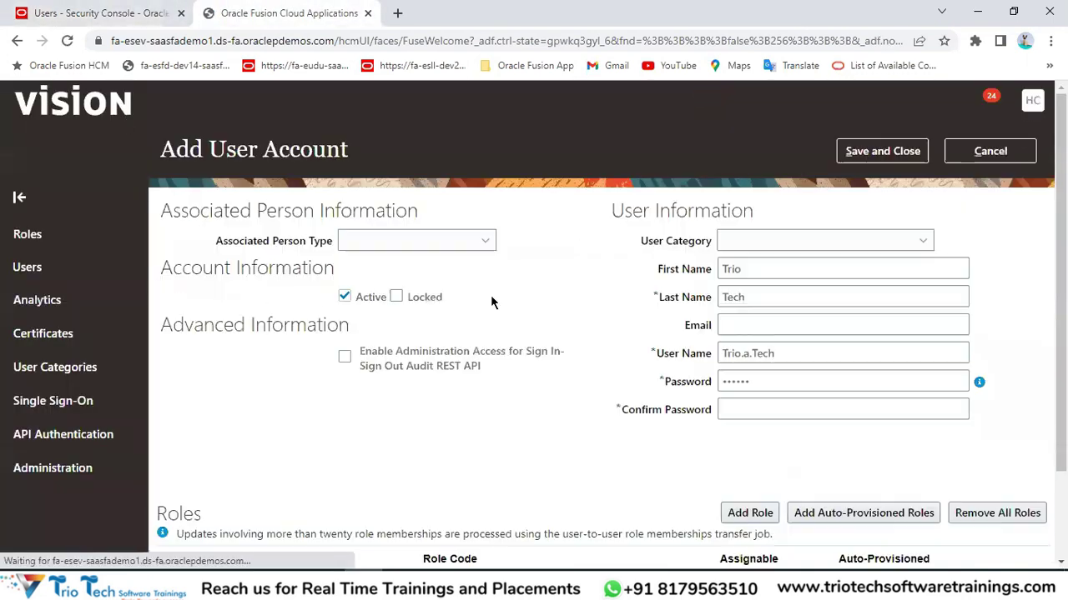
pyautogui.click(167, 13)
pyautogui.click(279, 12)
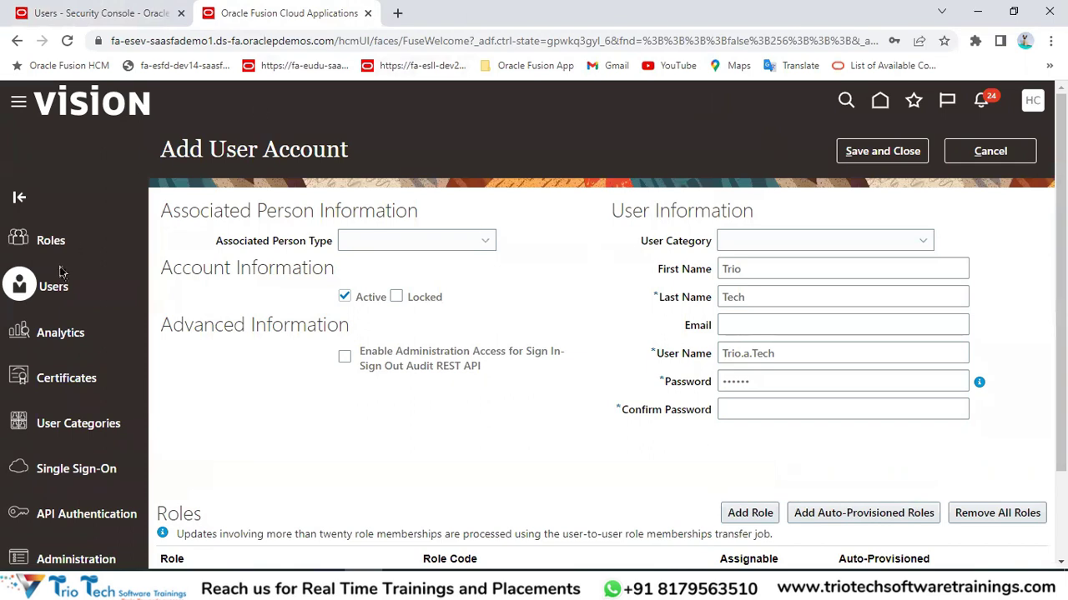
pyautogui.press('Tab')
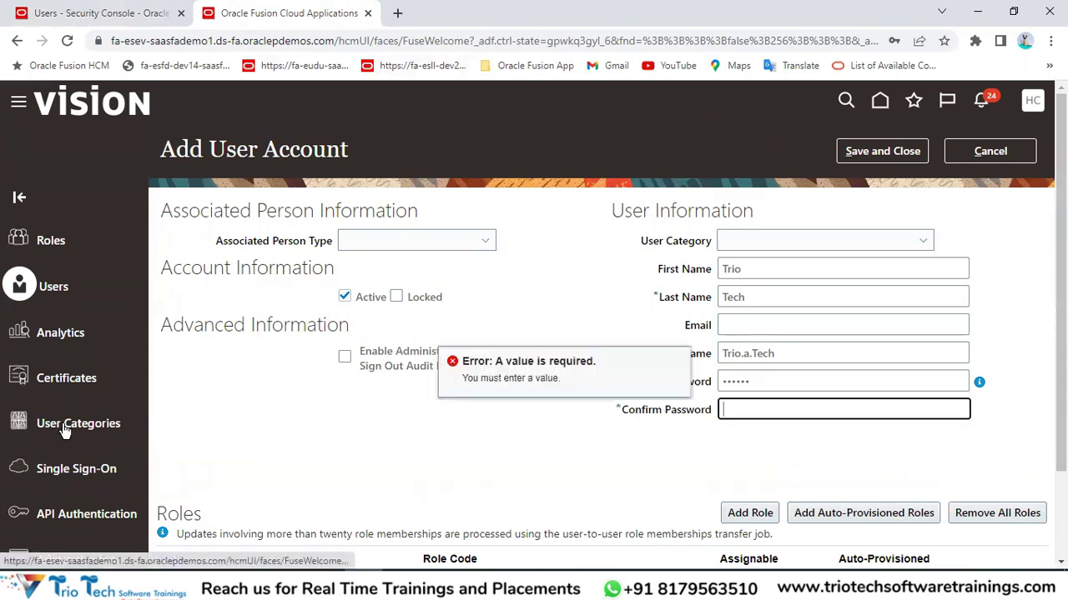
pyautogui.click(1005, 157)
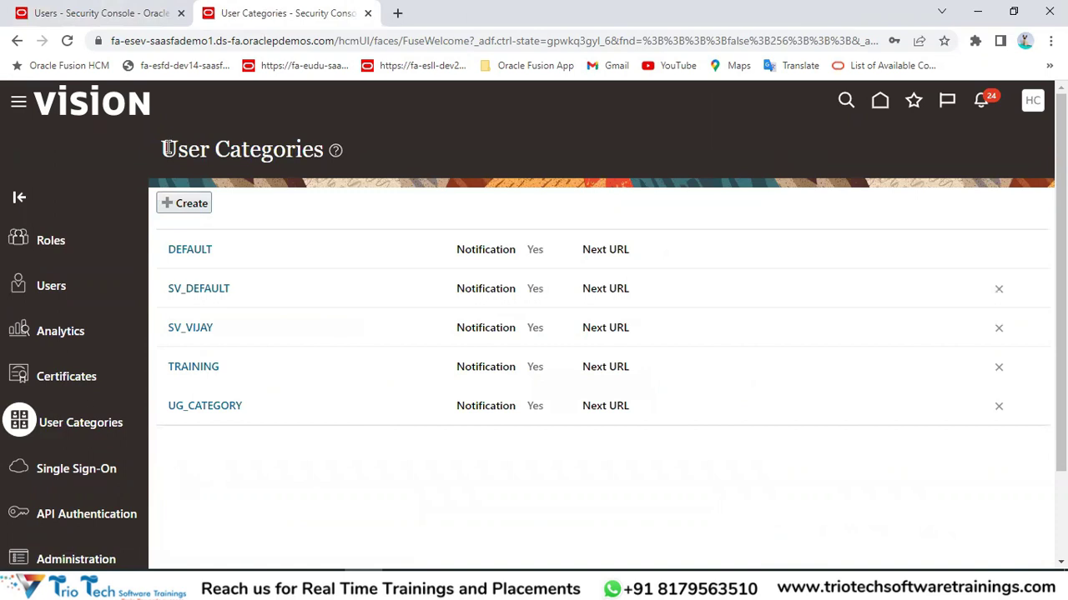
pyautogui.moveTo(171, 148); pyautogui.dragTo(323, 157)
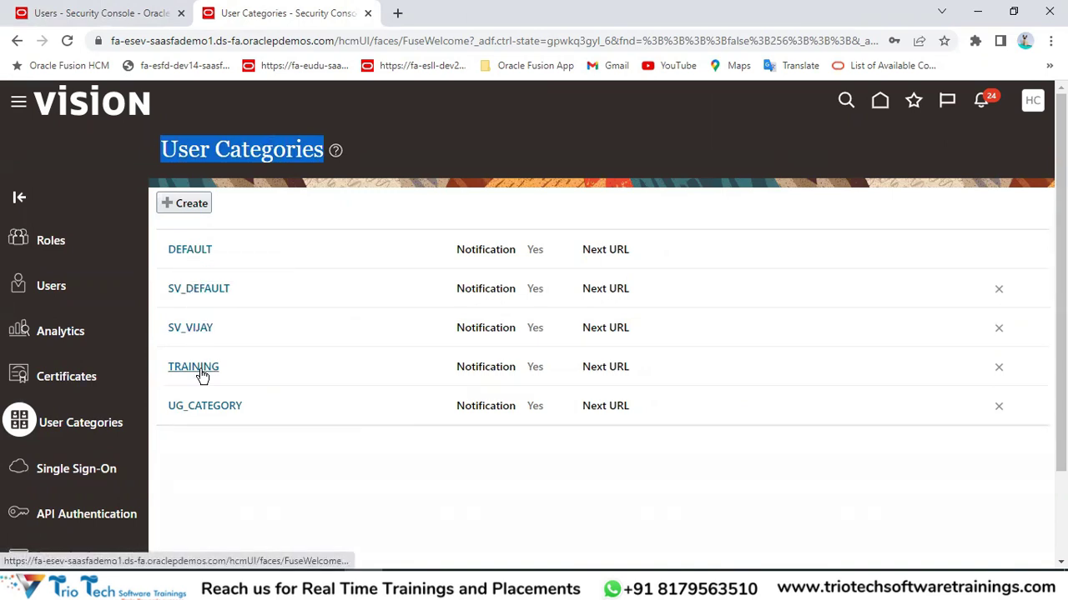
pyautogui.click(175, 40)
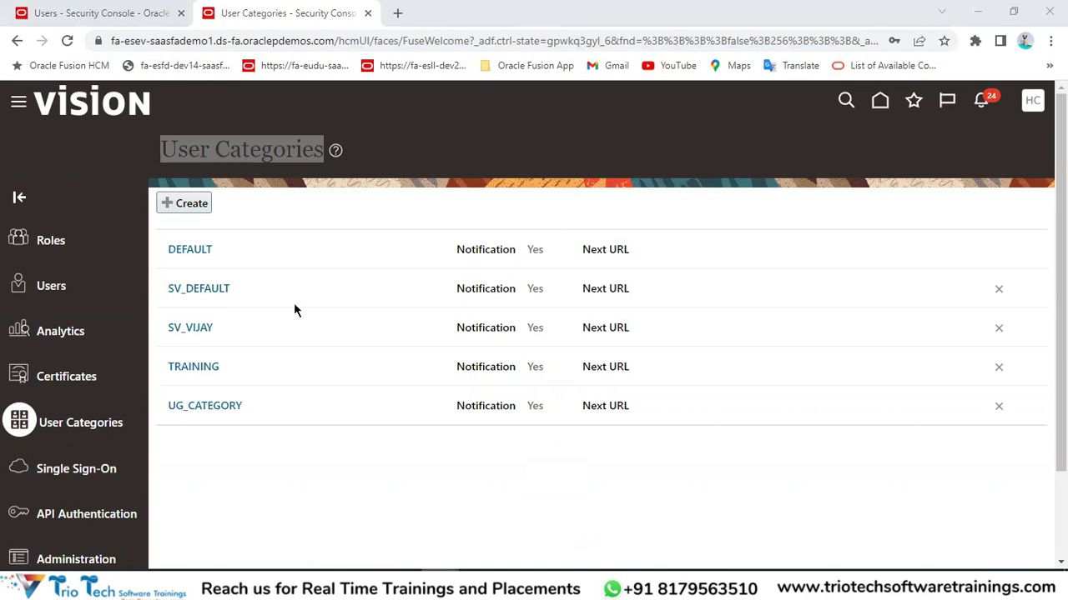
pyautogui.click(238, 169)
pyautogui.moveTo(161, 148); pyautogui.dragTo(325, 149)
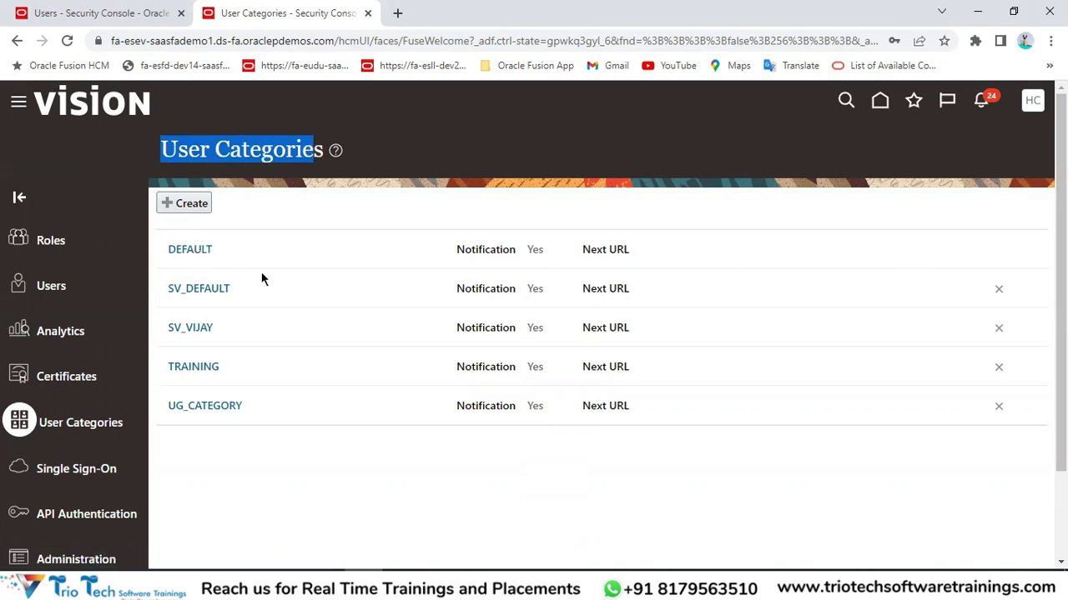
pyautogui.doubleClick(265, 150)
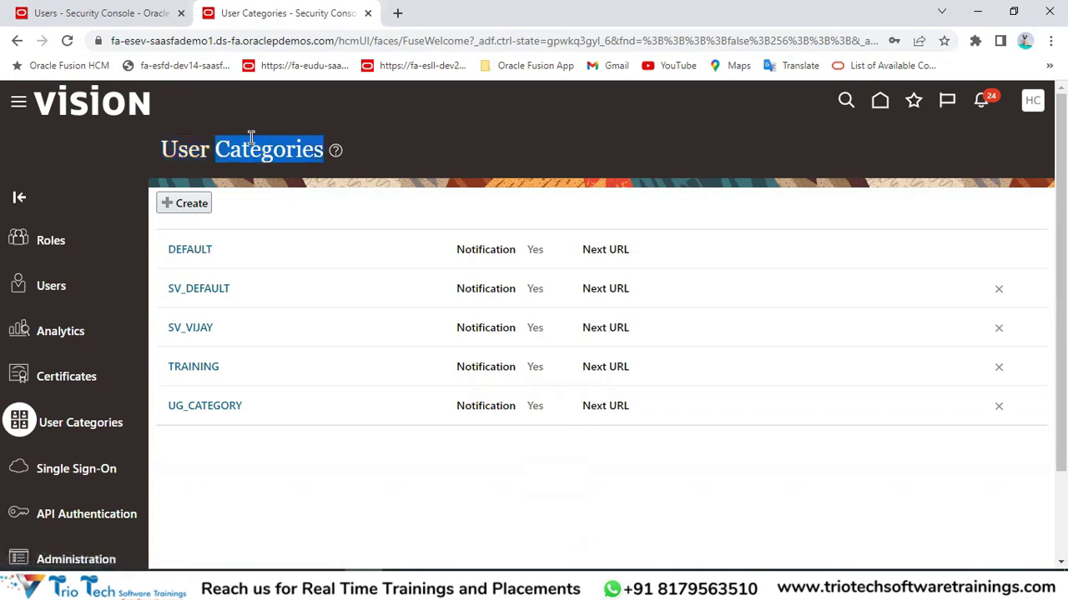
pyautogui.click(178, 48)
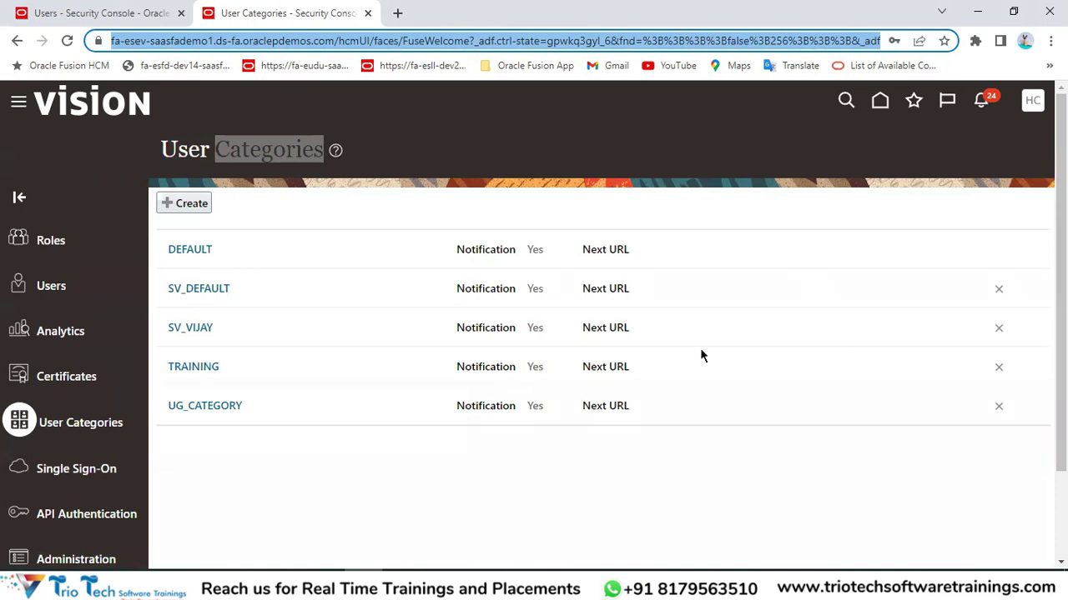
pyautogui.click(171, 41)
pyautogui.doubleClick(173, 42)
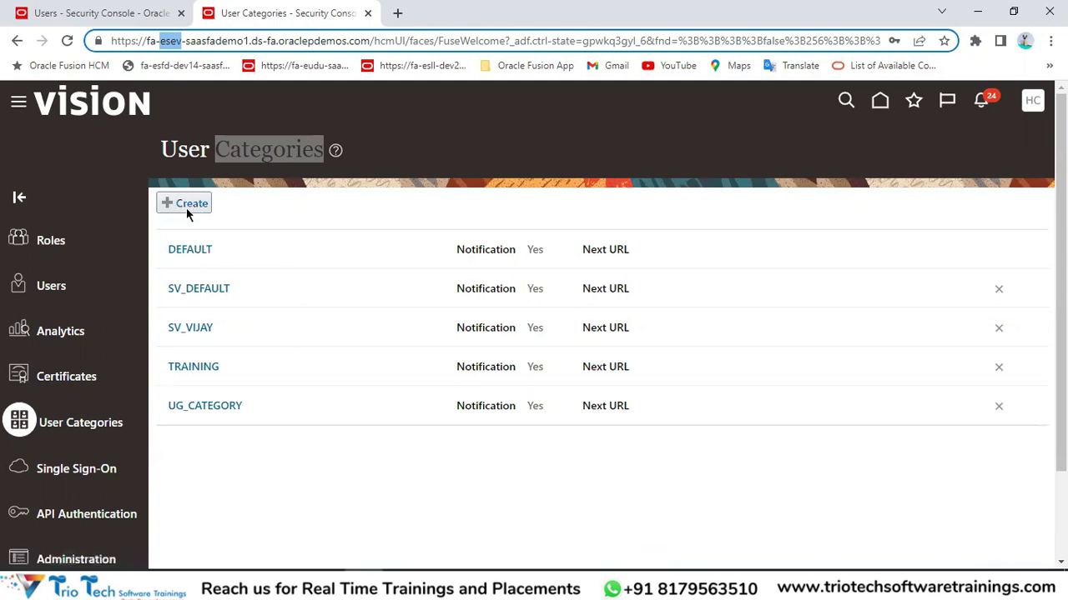
pyautogui.click(247, 163)
pyautogui.doubleClick(247, 150)
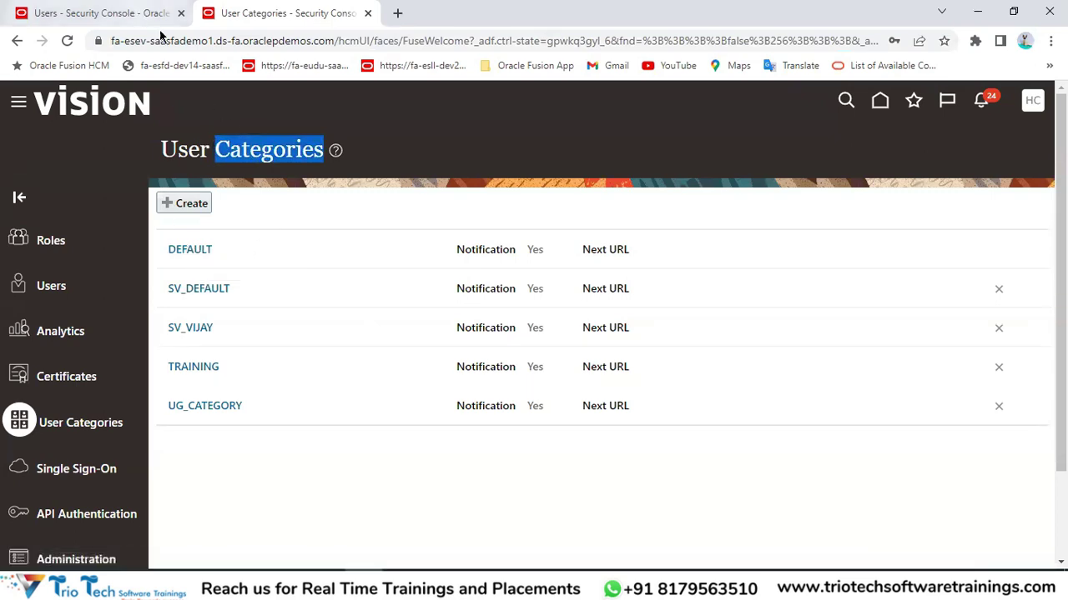
pyautogui.click(133, 13)
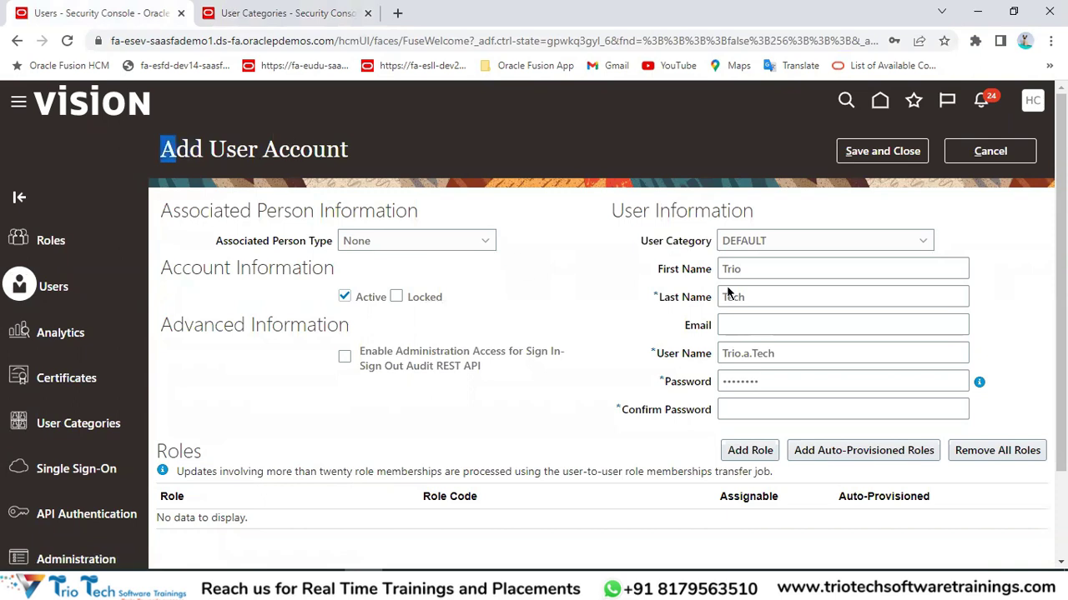
pyautogui.moveTo(191, 153); pyautogui.dragTo(301, 138)
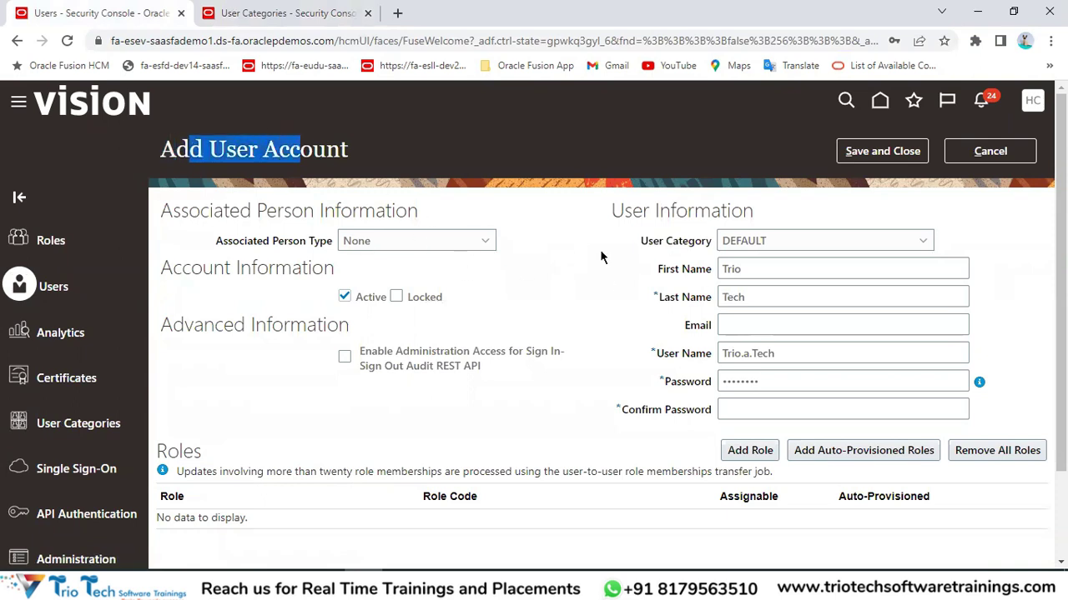
pyautogui.moveTo(641, 241); pyautogui.dragTo(748, 253)
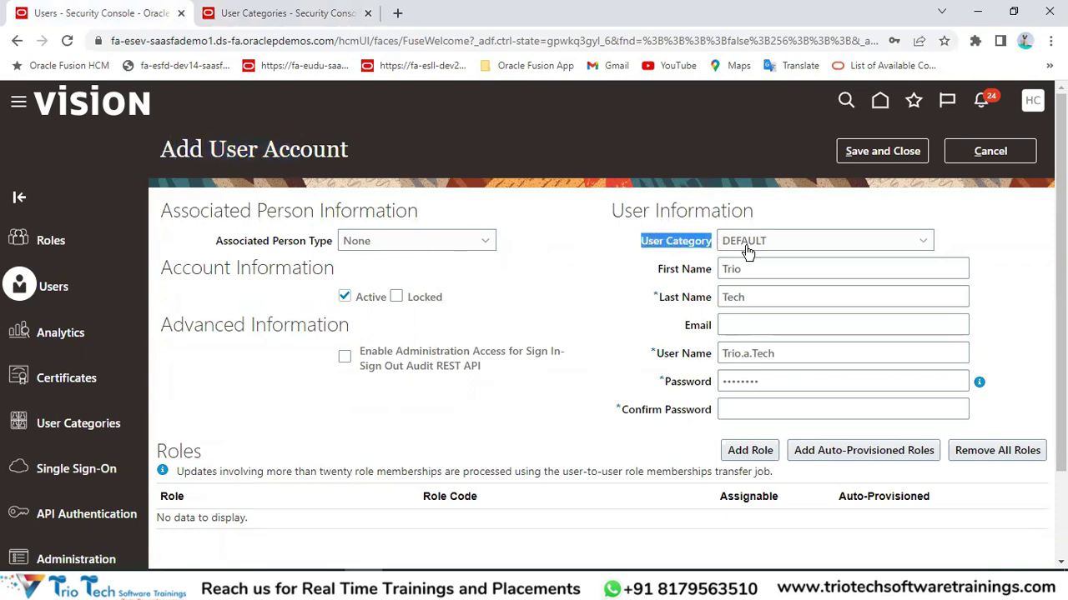
pyautogui.click(292, 13)
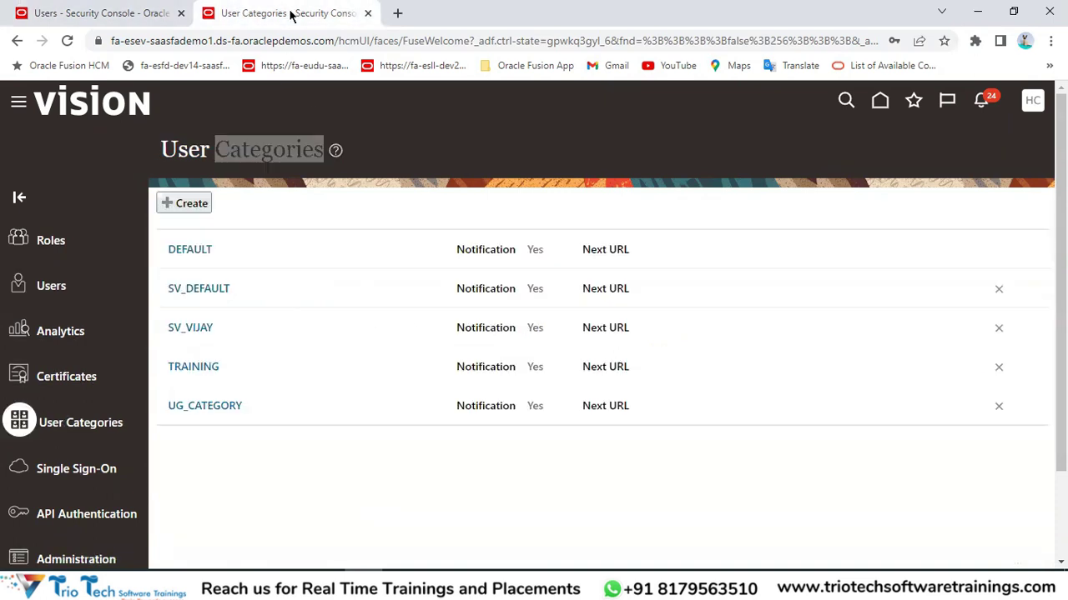
# Open DEFAULT and review its User Name Generation Rule and system user name fallback fields.
pyautogui.click(190, 257)
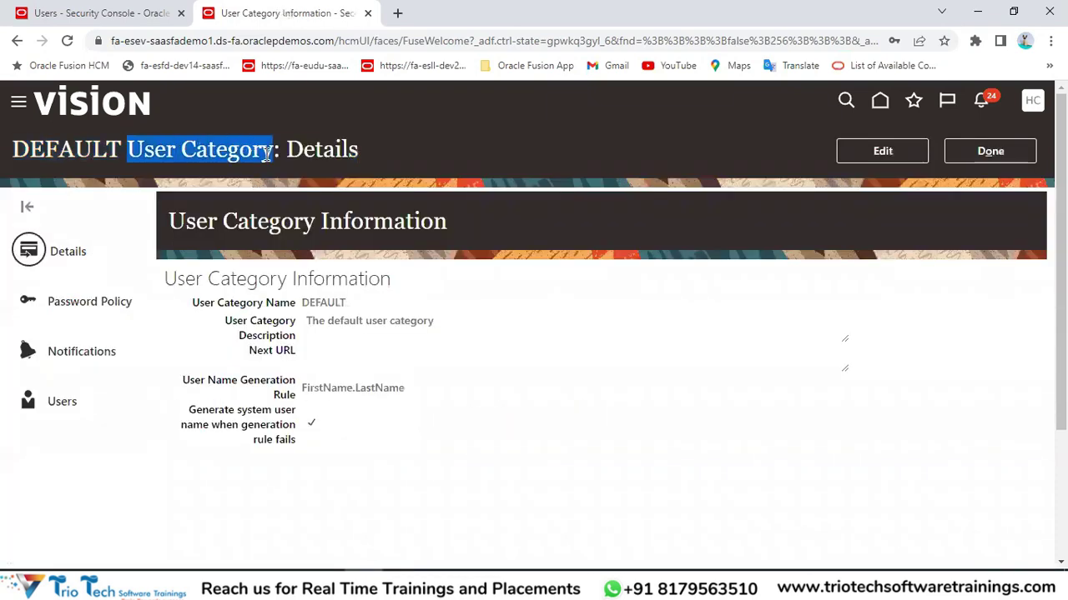
pyautogui.click(66, 155)
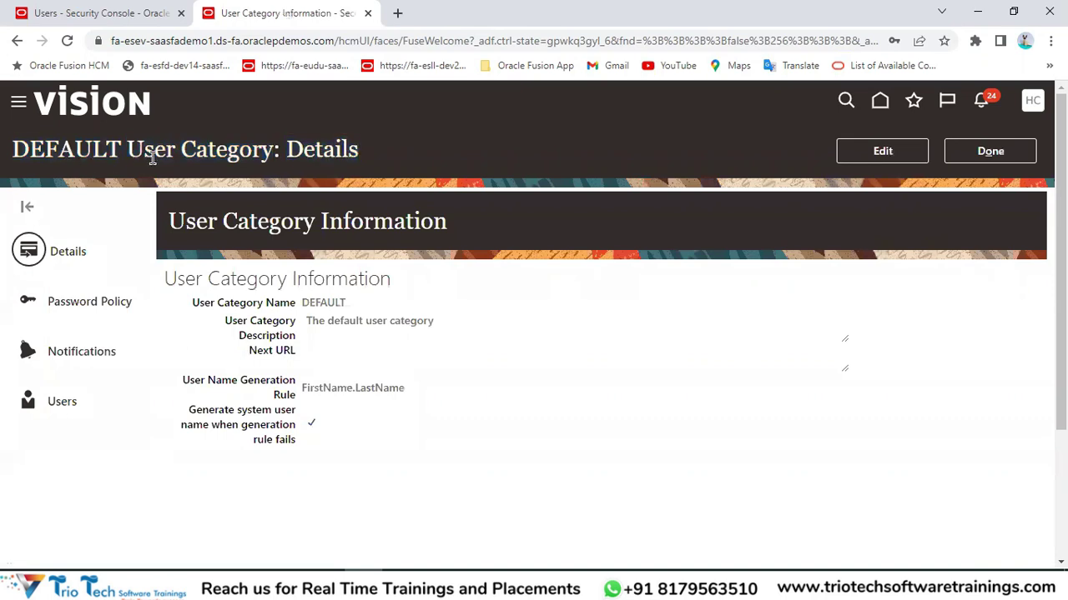
pyautogui.moveTo(153, 150); pyautogui.dragTo(226, 150)
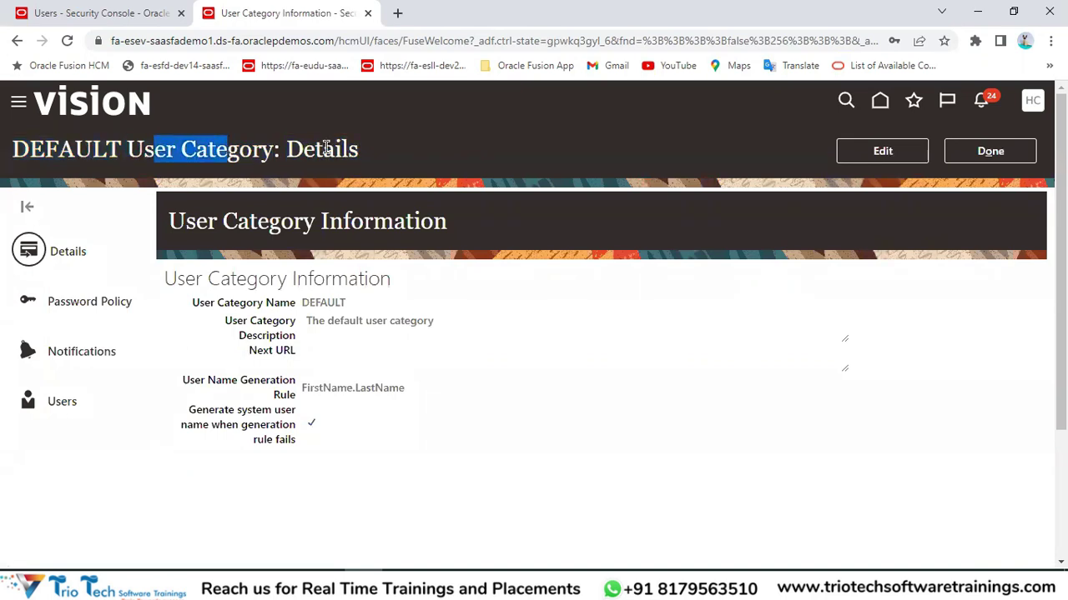
pyautogui.doubleClick(325, 148)
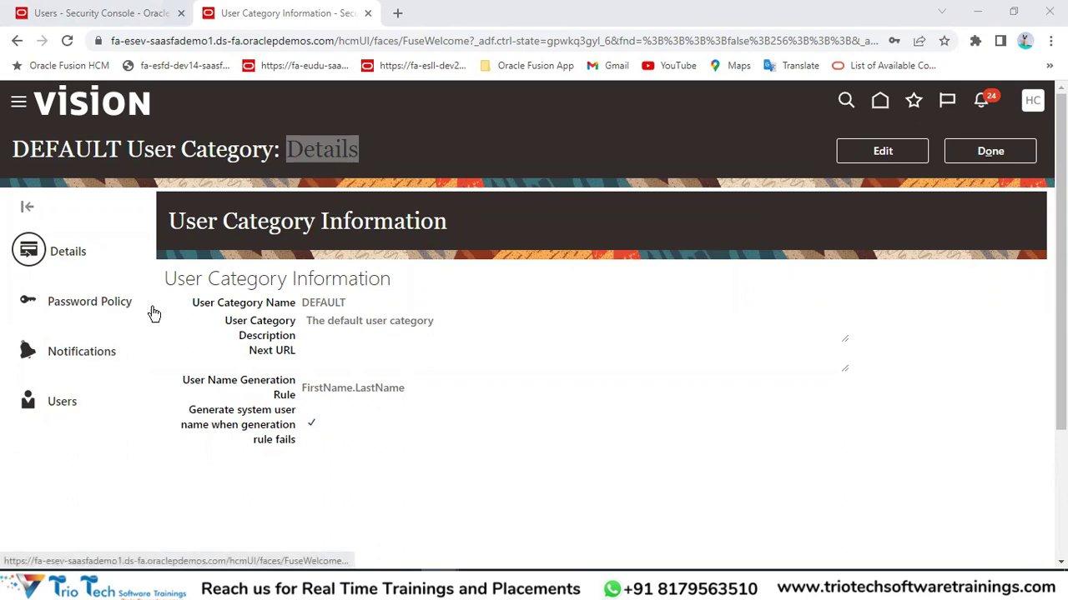
pyautogui.moveTo(170, 221); pyautogui.dragTo(452, 224)
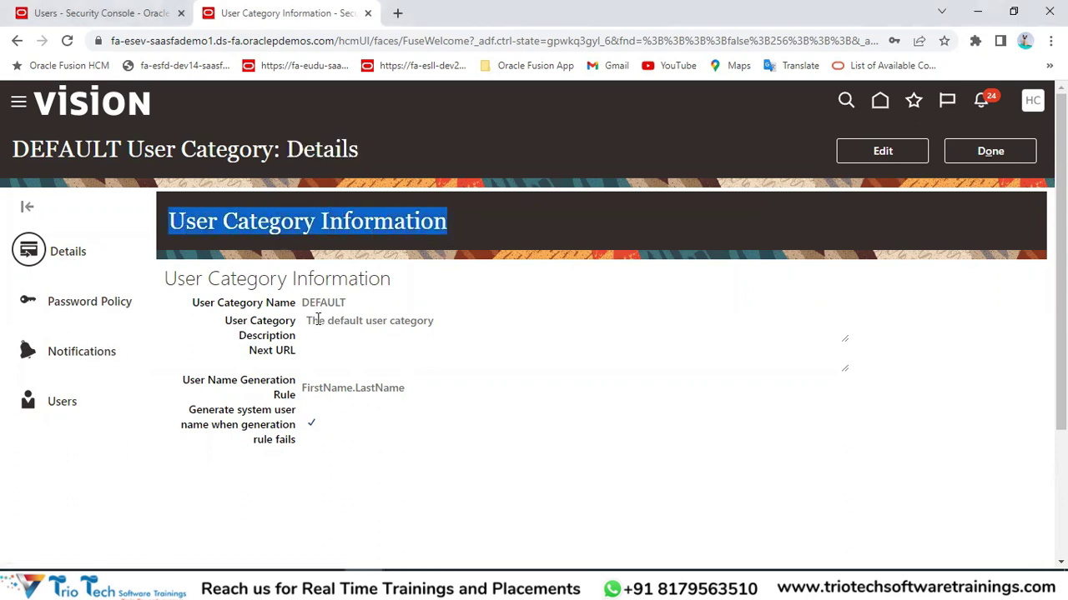
pyautogui.moveTo(225, 307); pyautogui.dragTo(302, 332)
pyautogui.moveTo(190, 382); pyautogui.dragTo(302, 390)
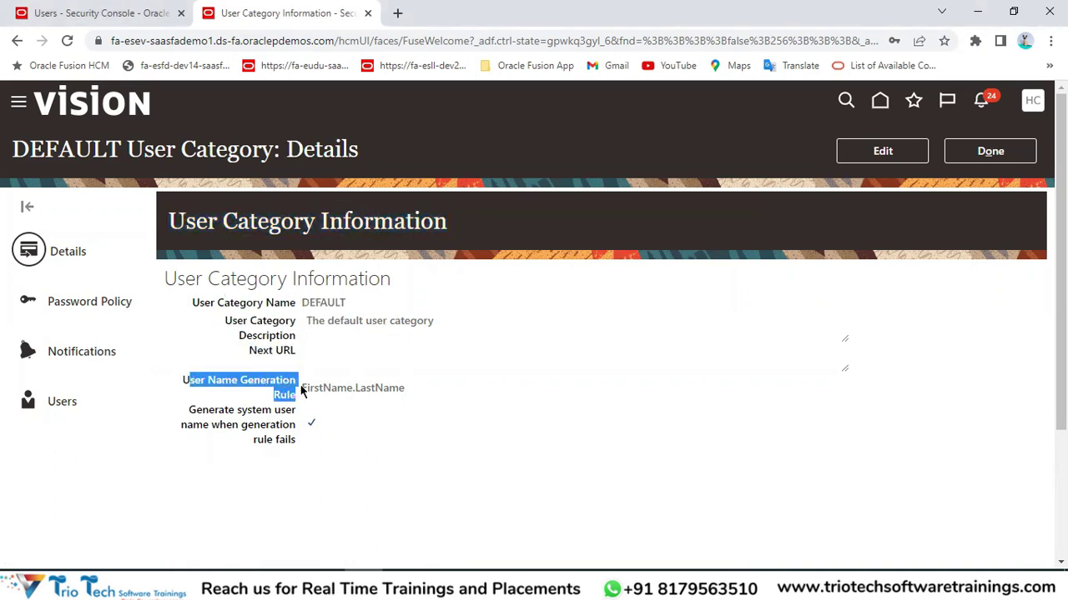
pyautogui.moveTo(190, 409); pyautogui.dragTo(288, 429)
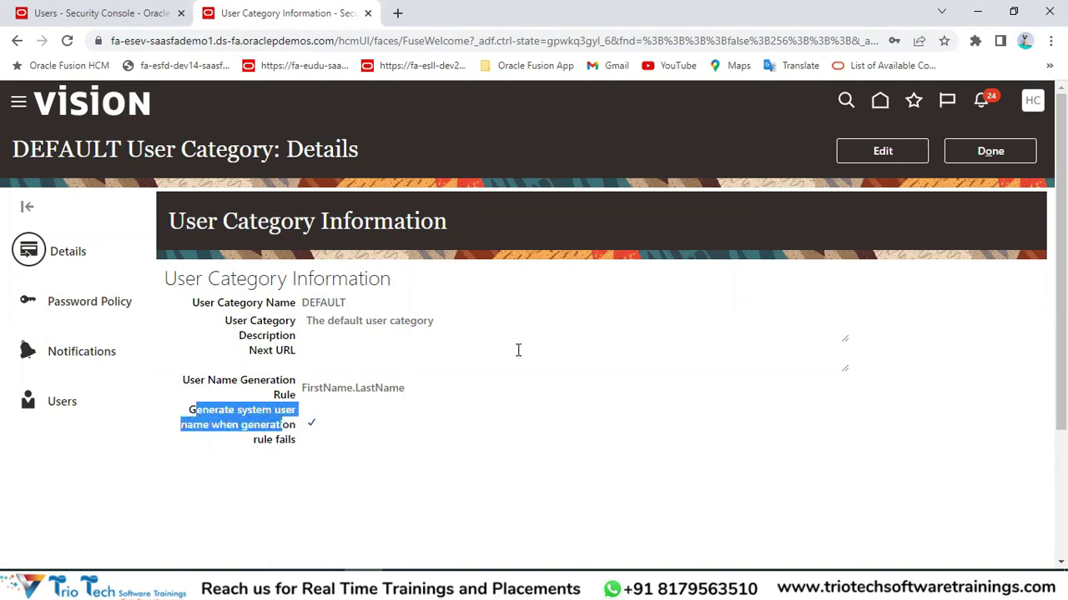
pyautogui.click(544, 356)
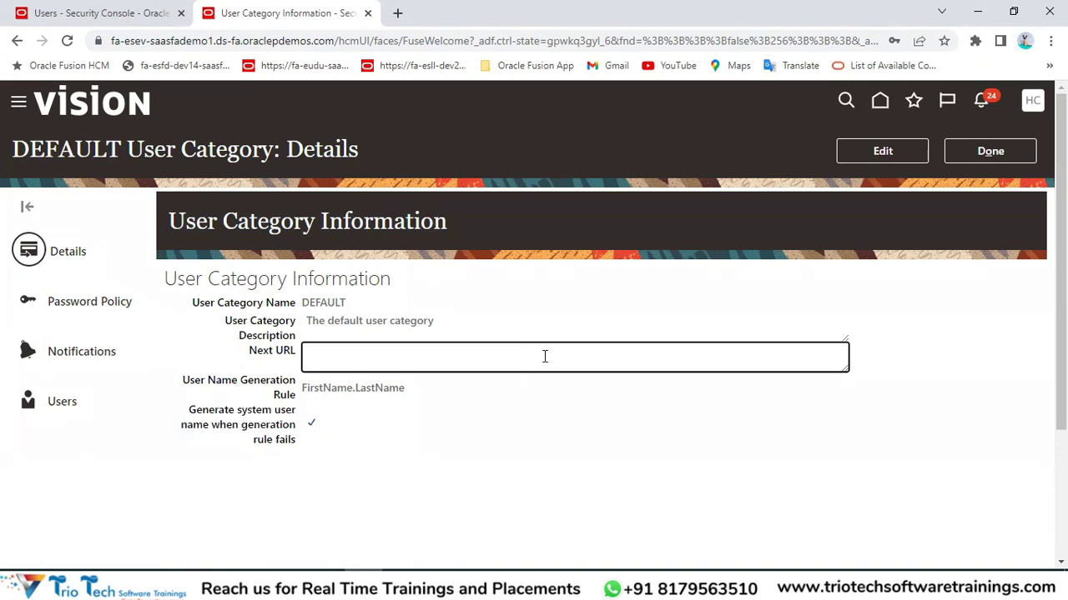
pyautogui.click(880, 155)
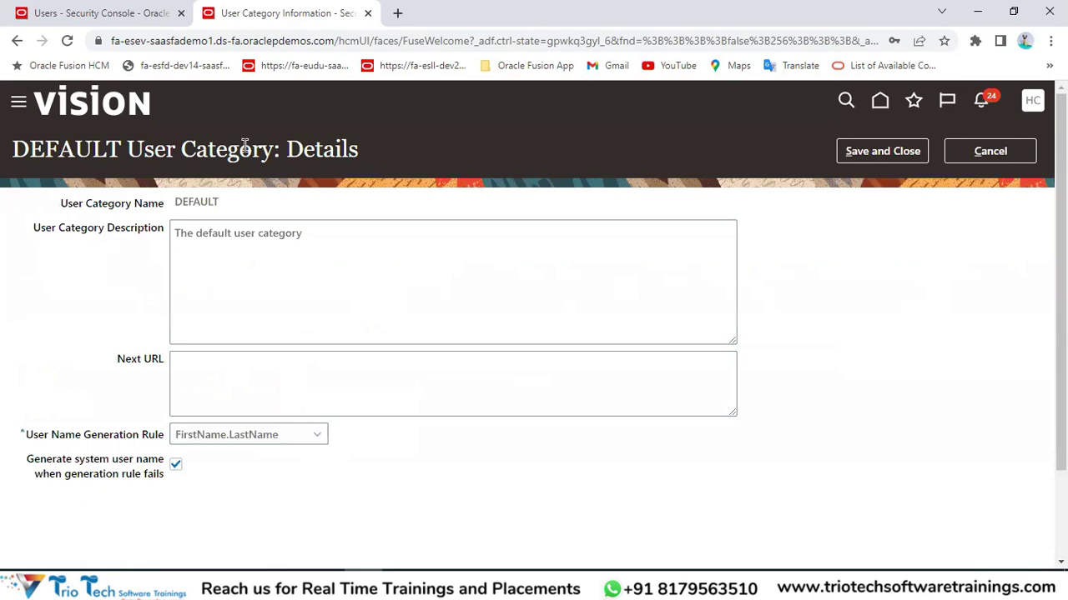
pyautogui.doubleClick(315, 148)
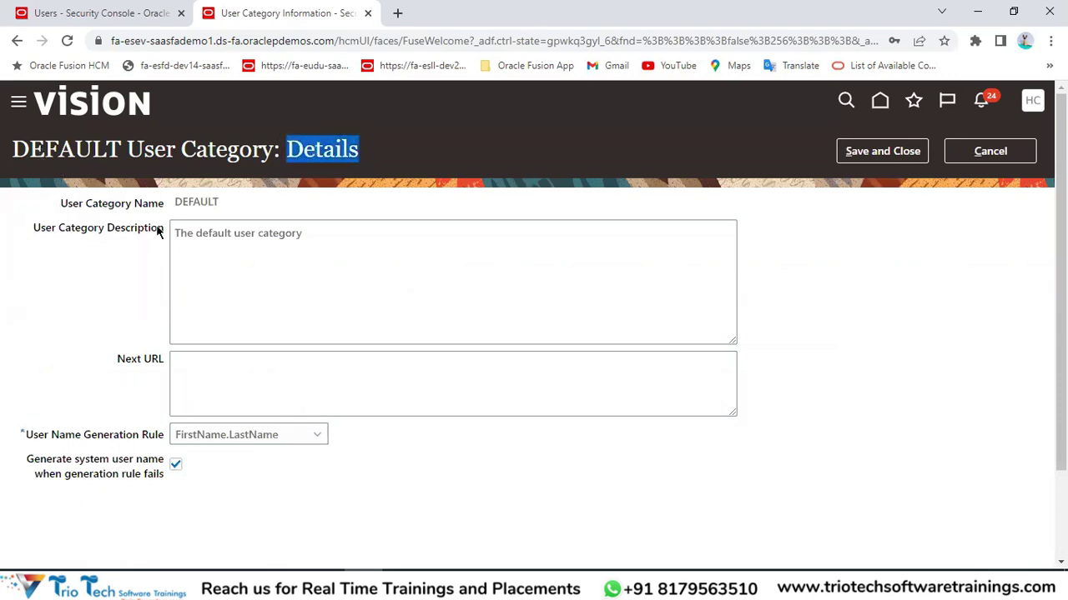
pyautogui.click(27, 439)
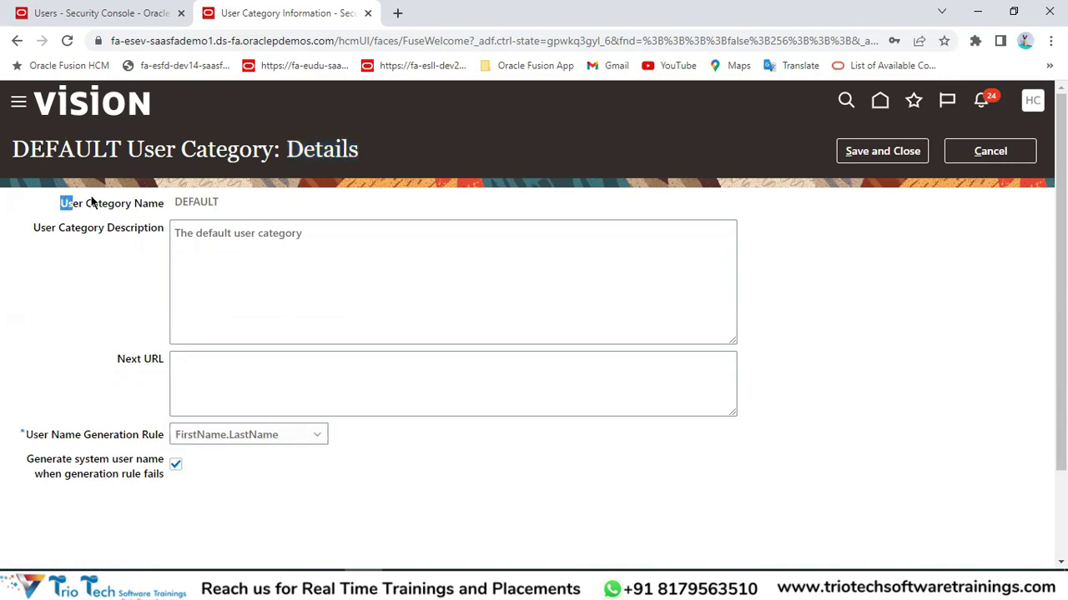
pyautogui.doubleClick(188, 204)
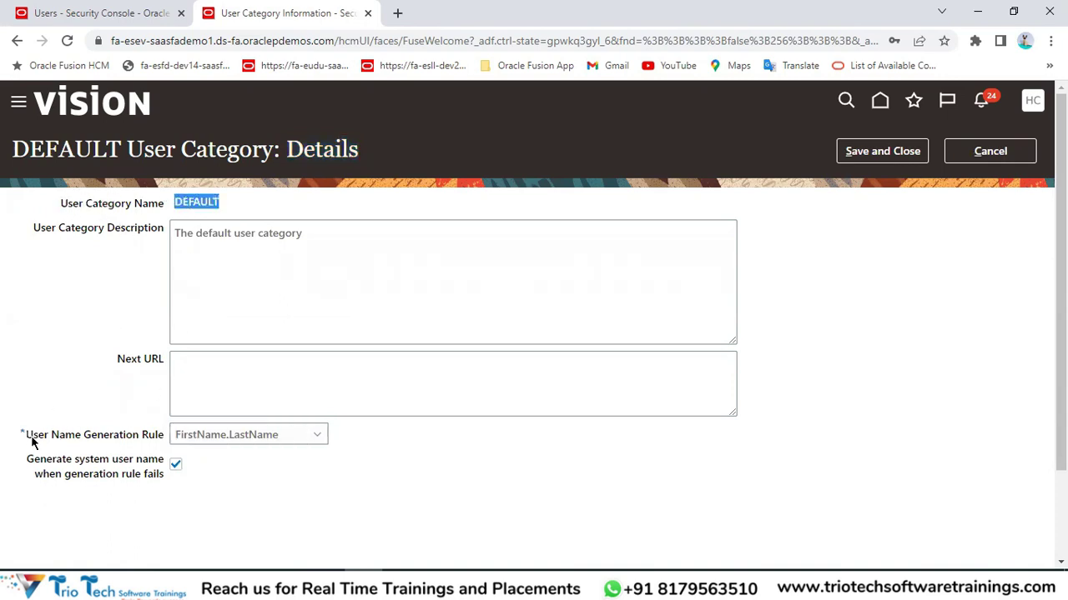
pyautogui.moveTo(28, 442); pyautogui.dragTo(165, 444)
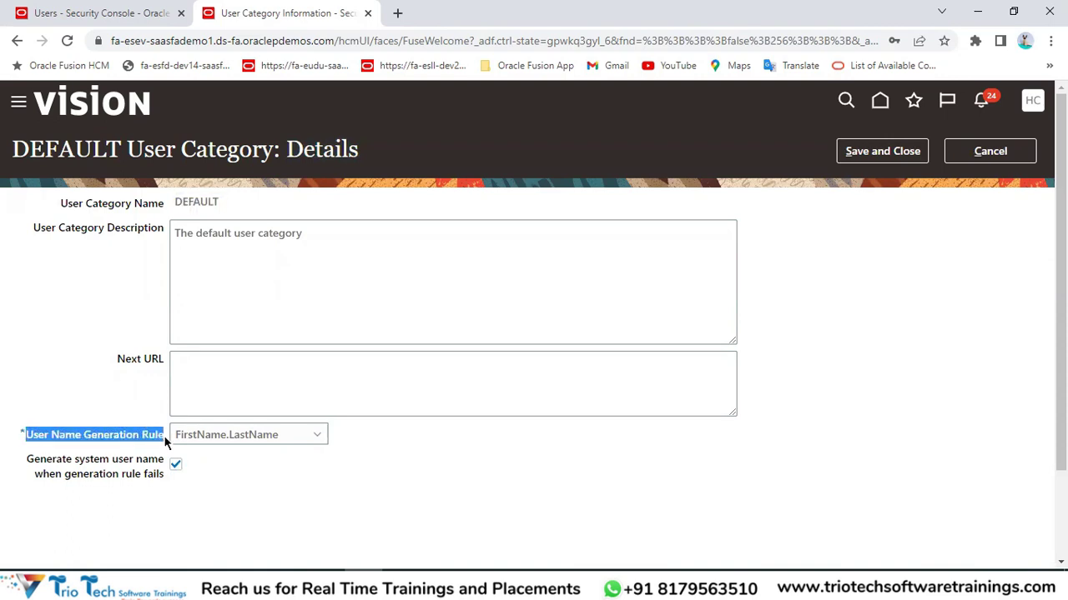
pyautogui.click(239, 42)
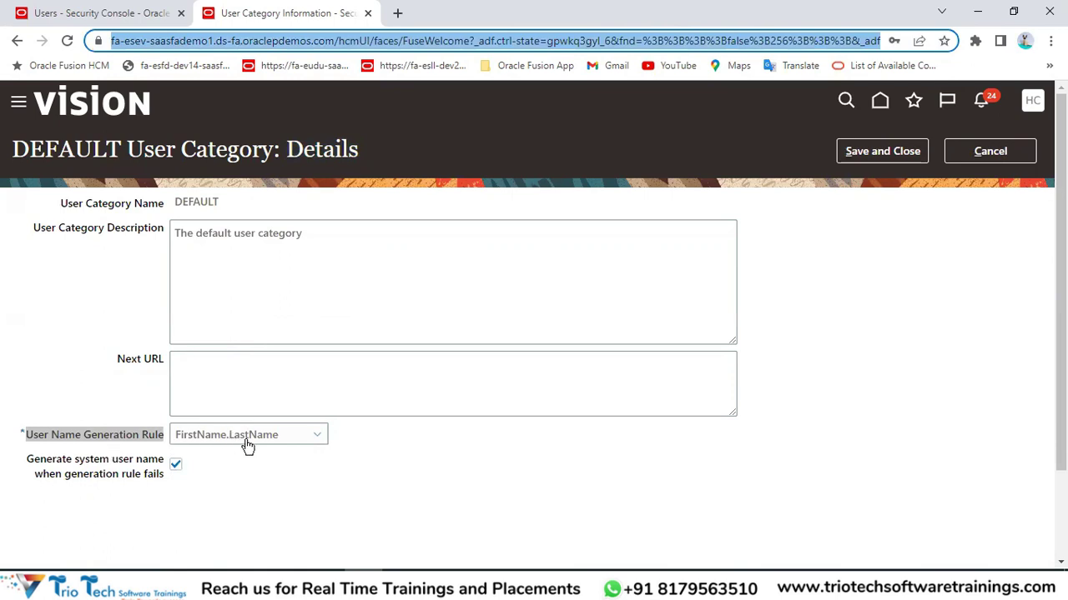
pyautogui.click(248, 477)
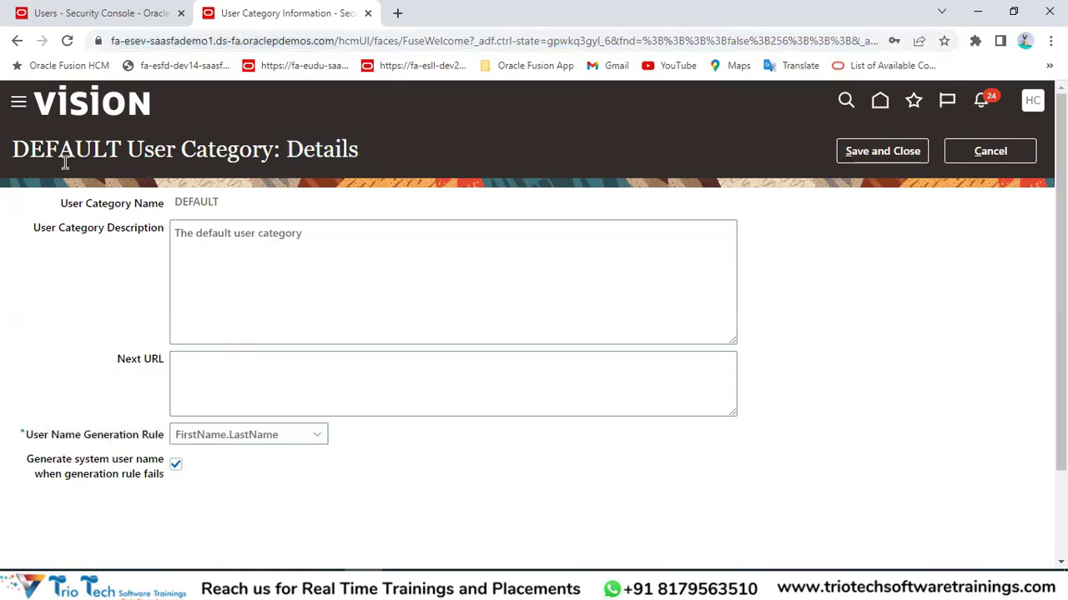
pyautogui.doubleClick(42, 148)
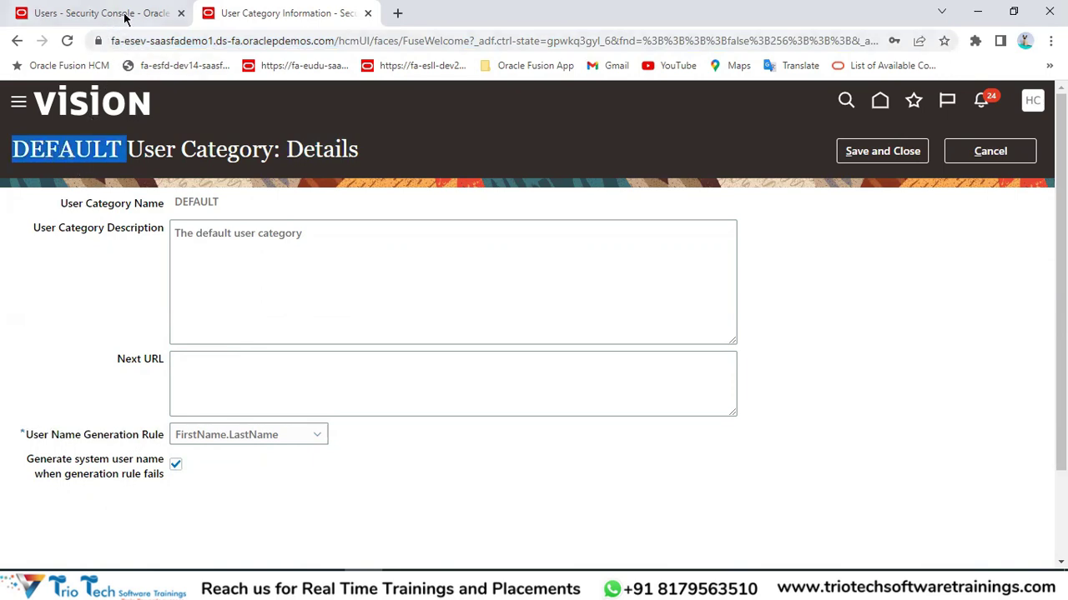
pyautogui.click(125, 13)
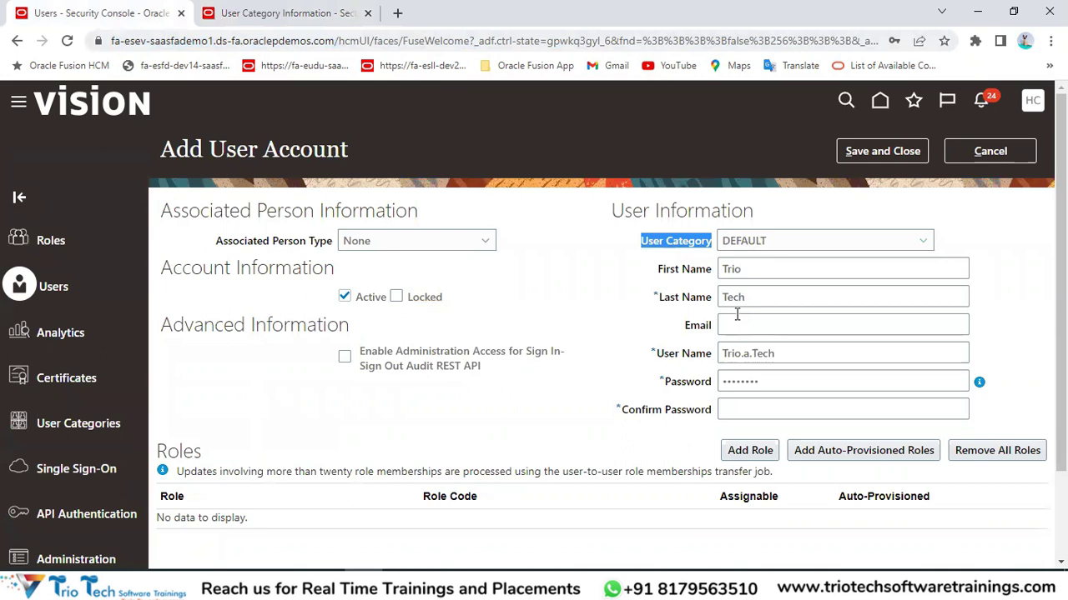
pyautogui.moveTo(755, 268); pyautogui.dragTo(706, 271)
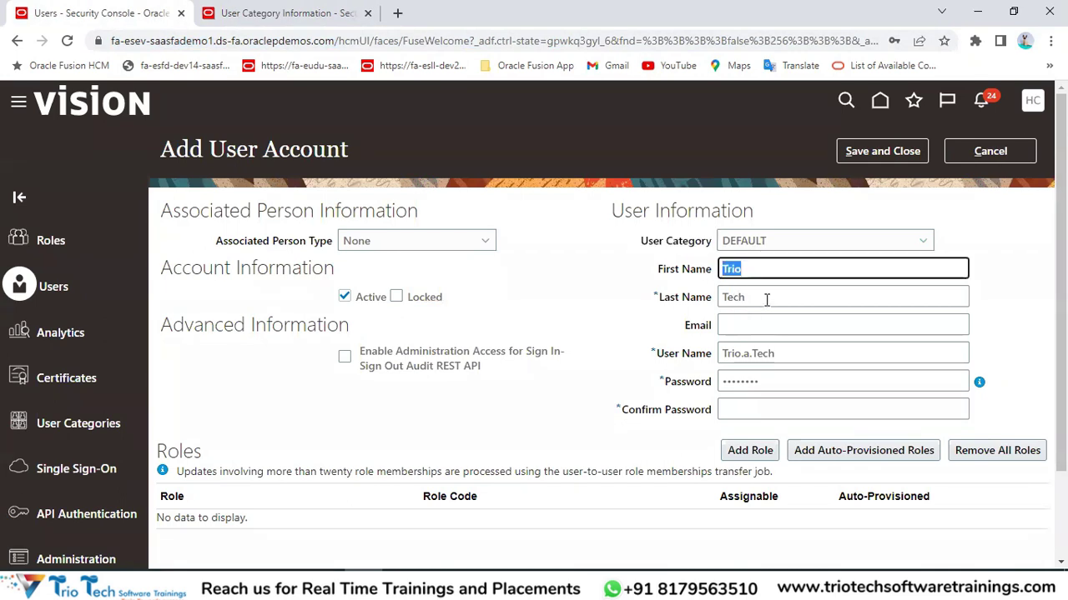
pyautogui.moveTo(766, 299); pyautogui.dragTo(698, 300)
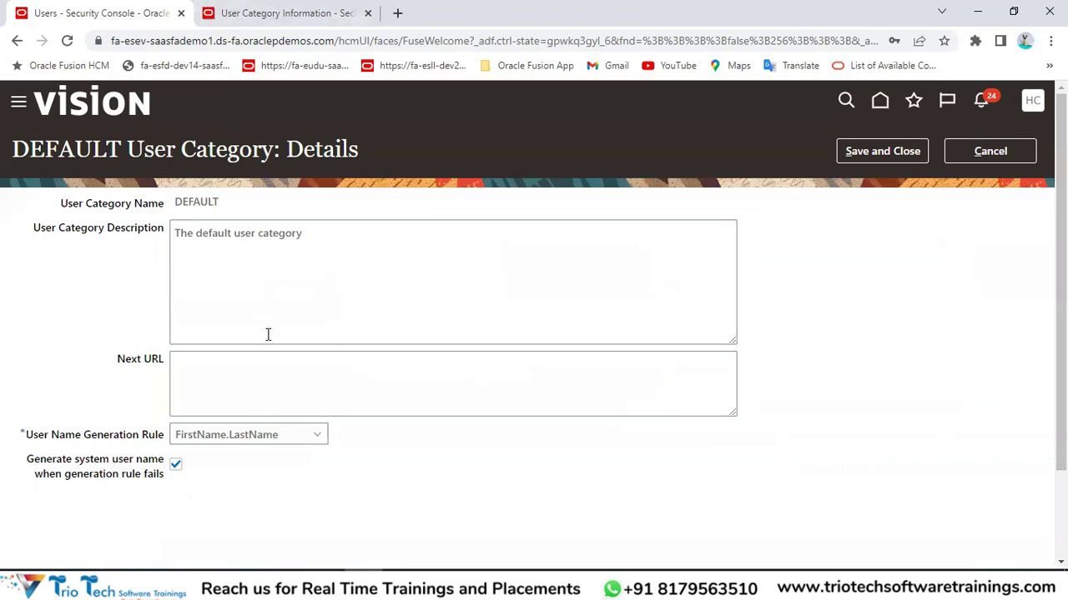
# Pick Email as the DEFAULT category's user name generation rule and save and close.
pyautogui.click(225, 445)
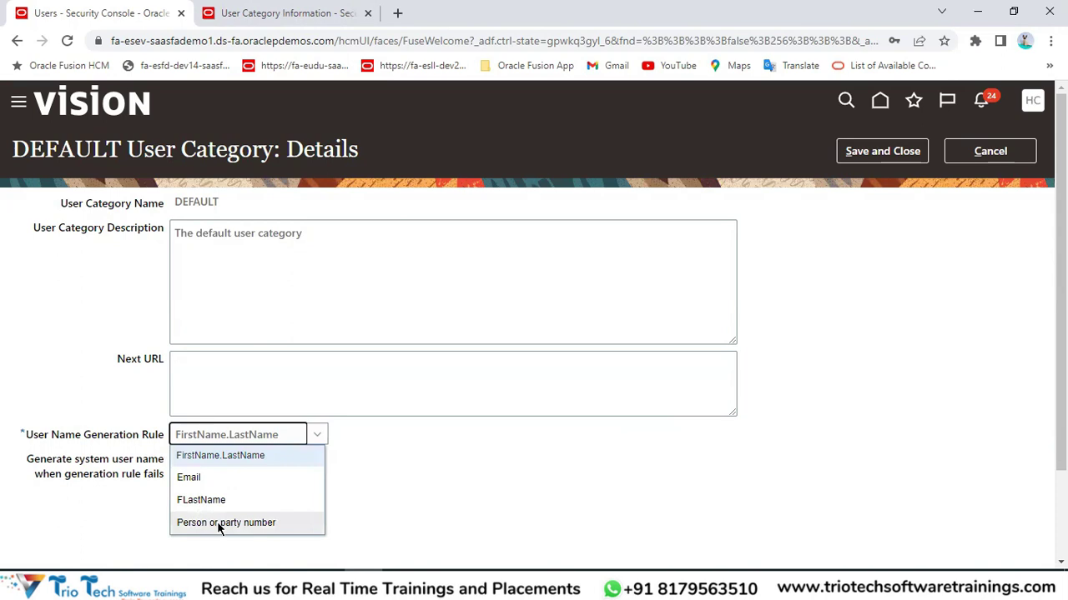
pyautogui.click(190, 40)
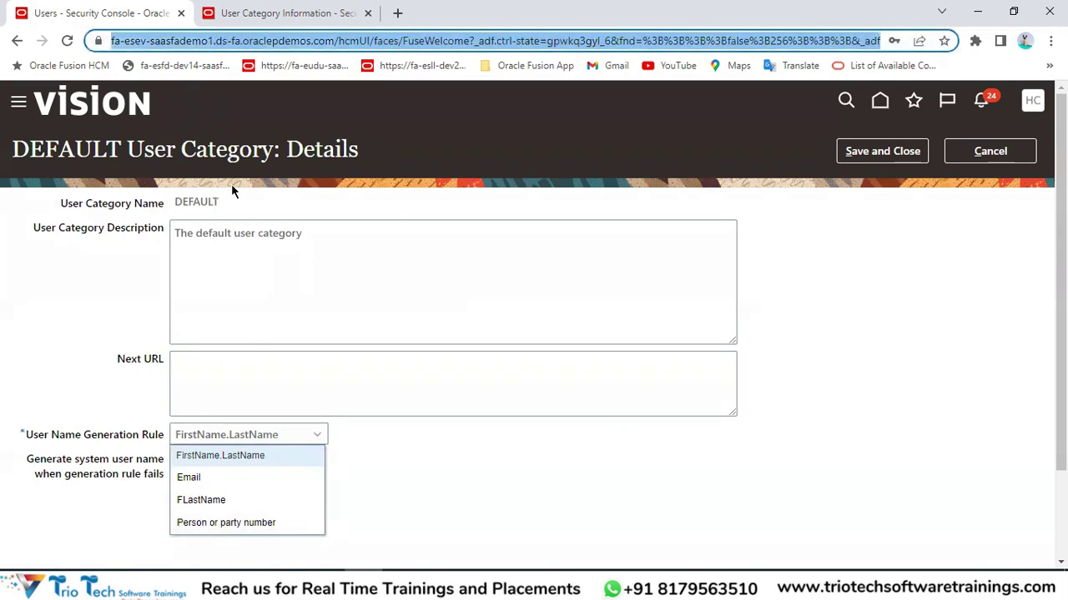
pyautogui.scroll(-2, 374, 446)
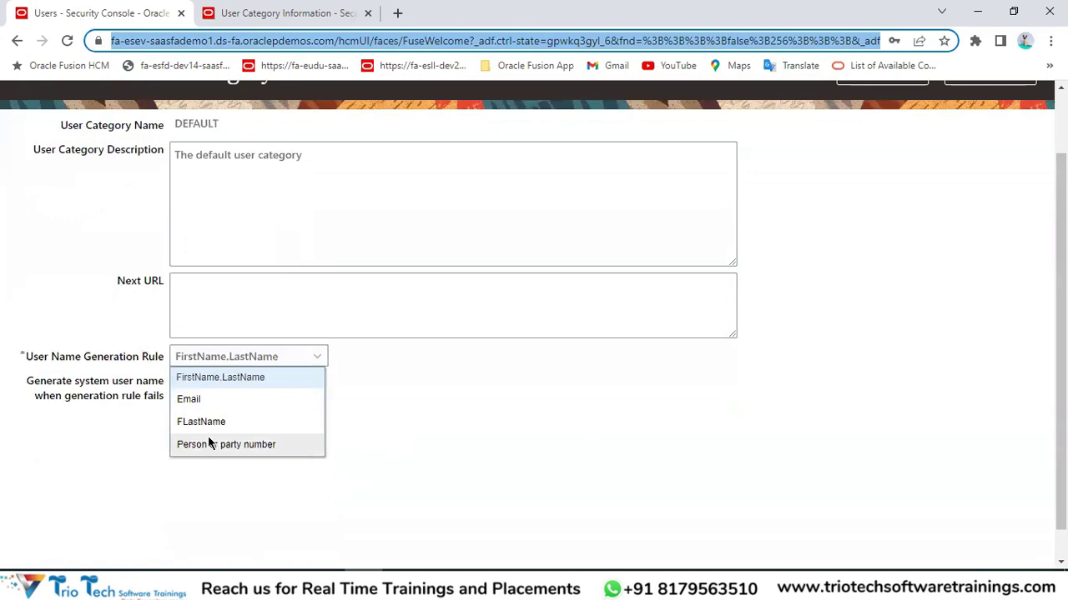
pyautogui.scroll(2, 490, 434)
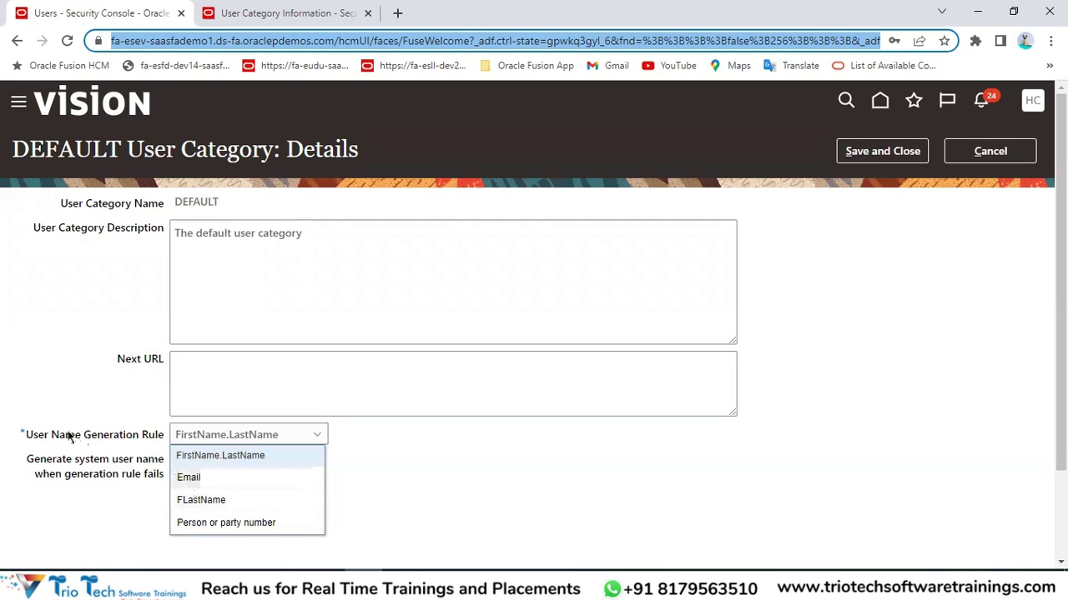
pyautogui.moveTo(38, 435); pyautogui.dragTo(215, 439)
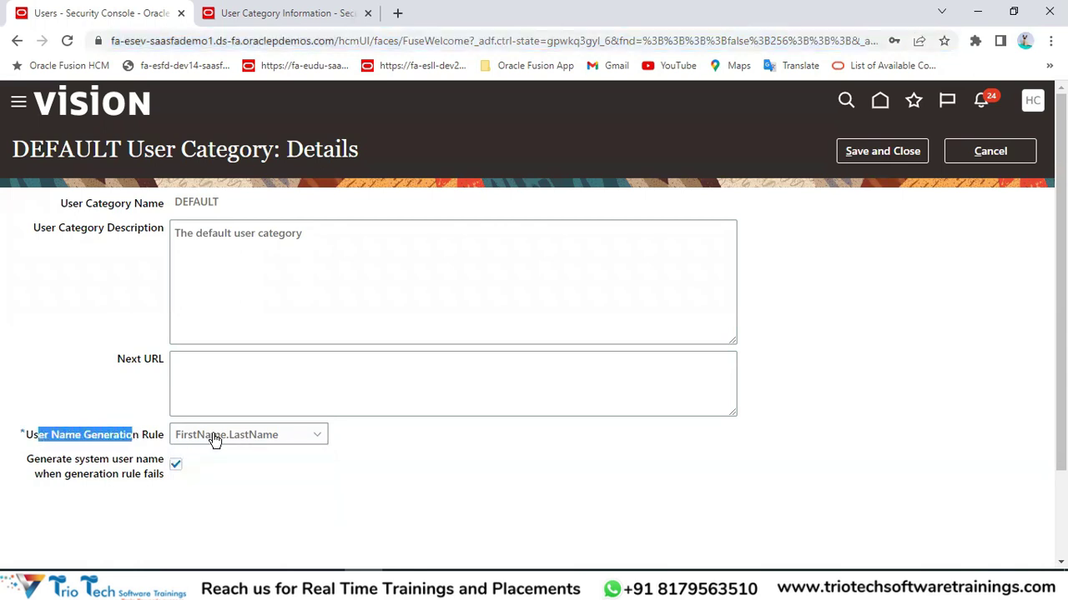
pyautogui.click(215, 440)
pyautogui.click(192, 483)
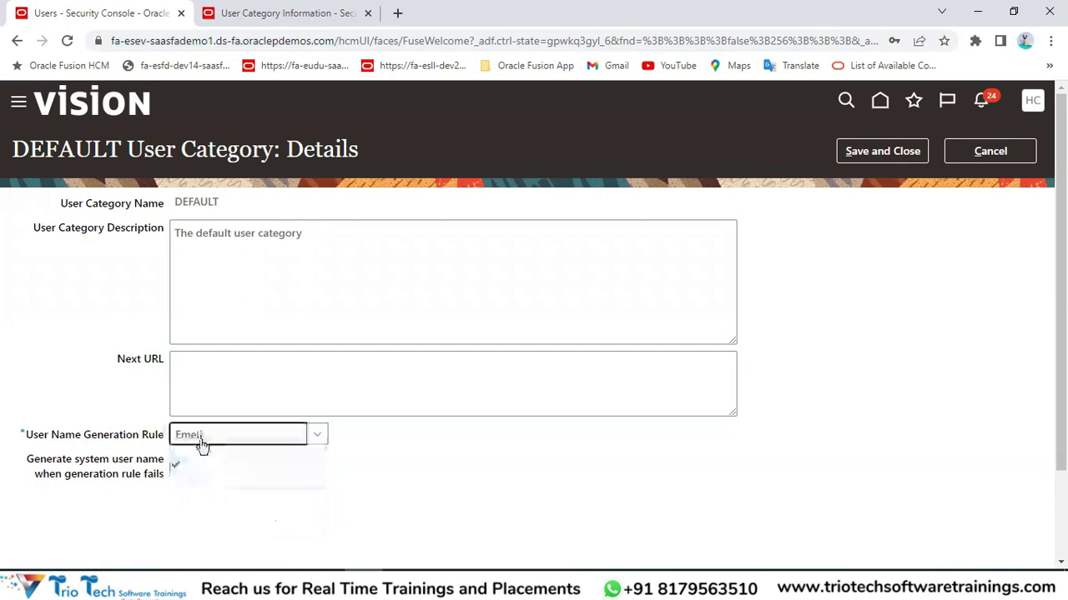
pyautogui.click(905, 150)
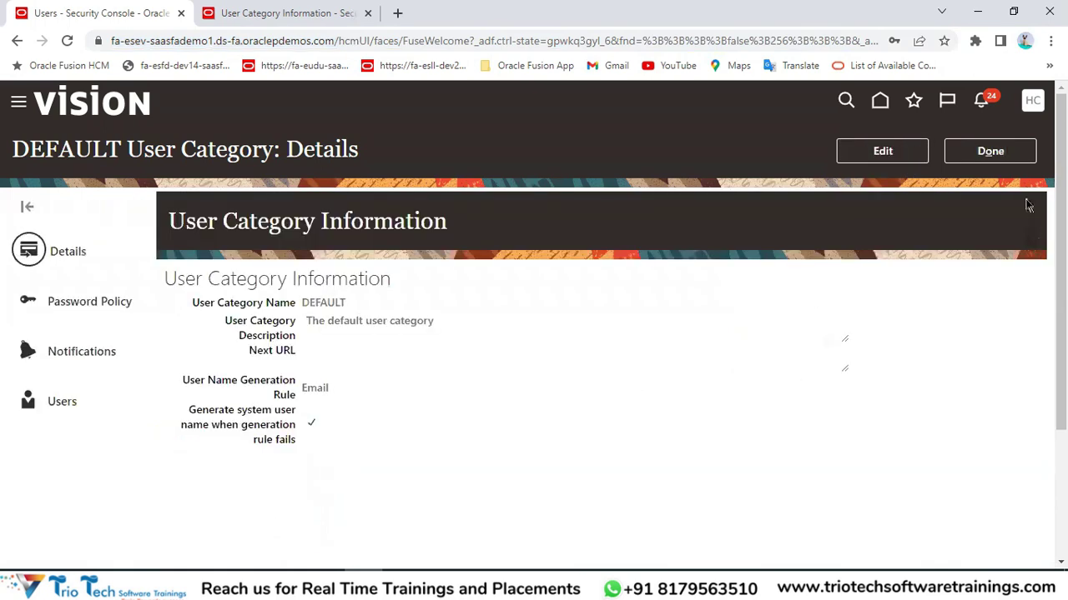
# Finish with the category, decline the password prompt, close the extra tab, and open User Accounts.
pyautogui.click(990, 151)
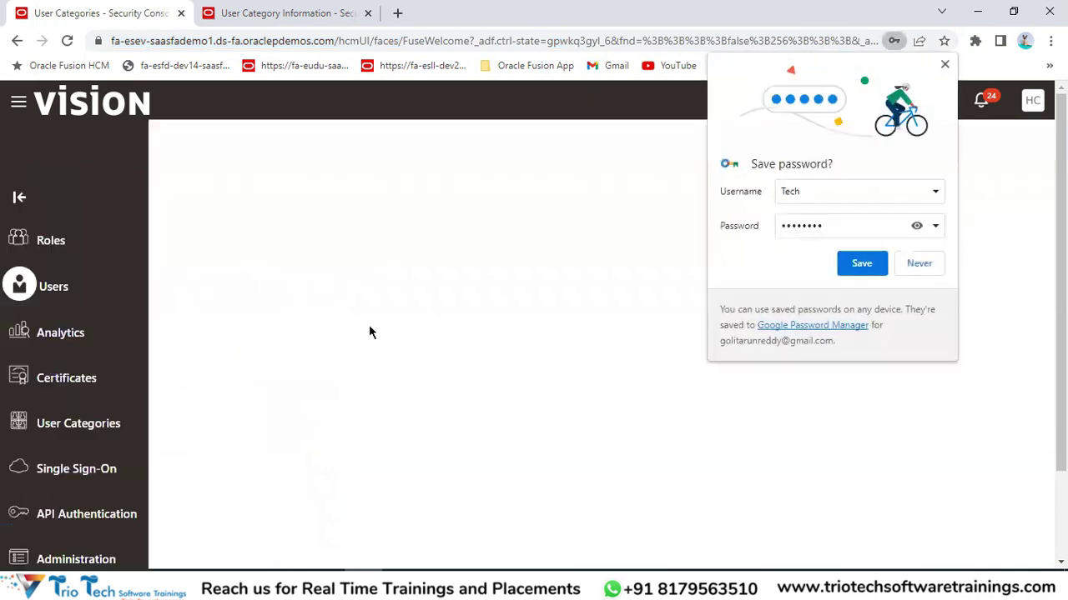
pyautogui.click(933, 263)
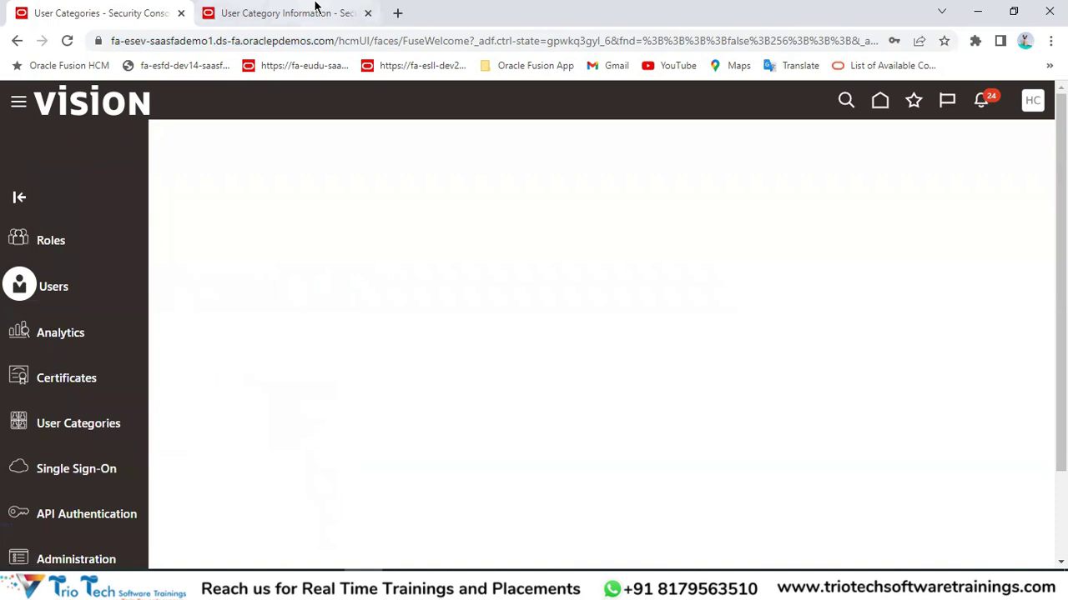
pyautogui.click(370, 12)
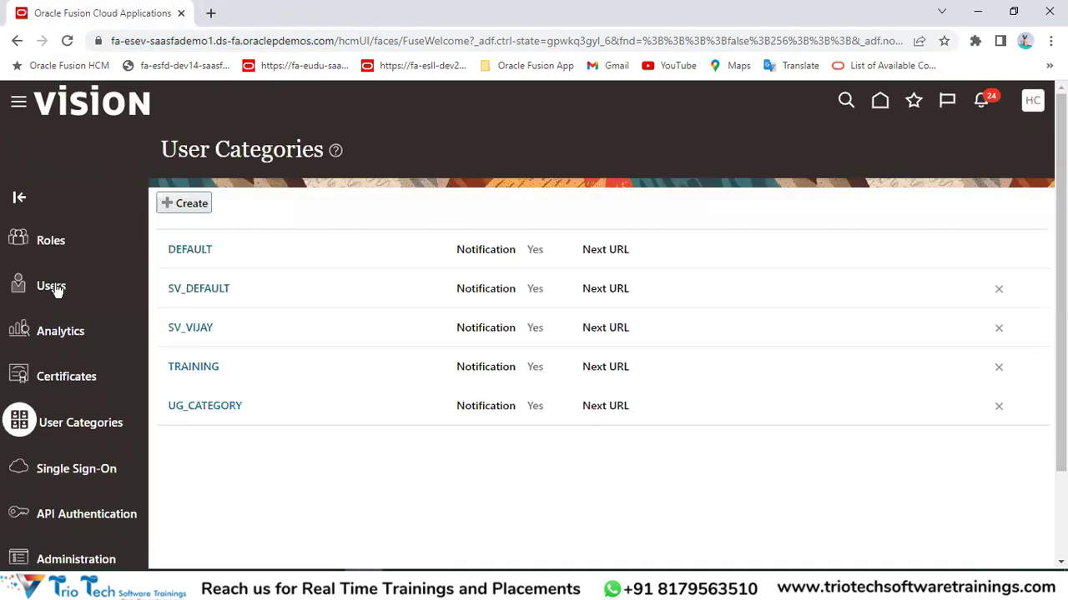
pyautogui.click(55, 288)
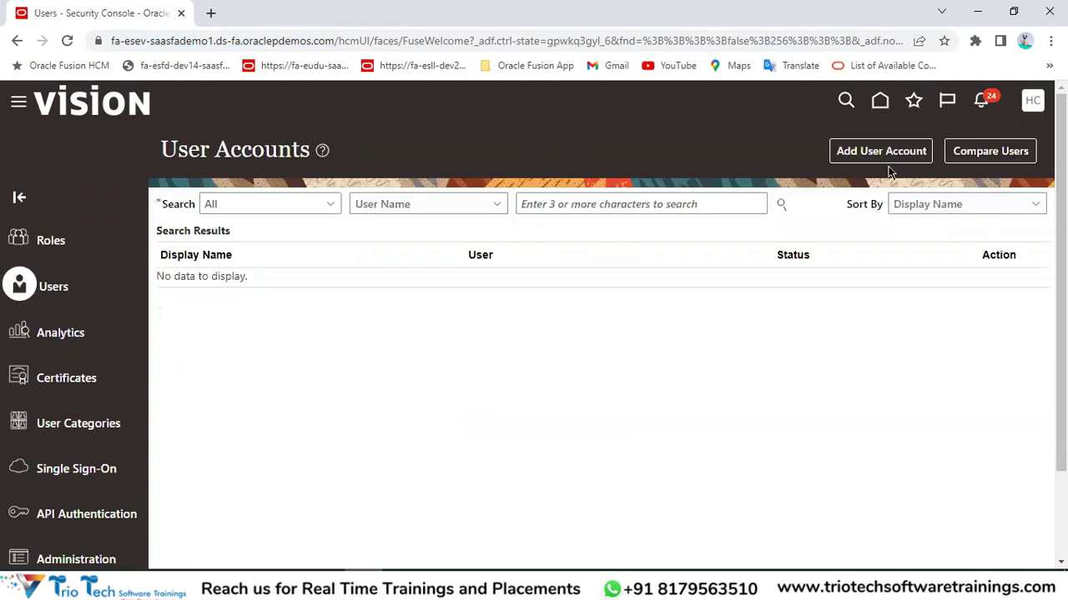
# Start a new user account and enter a last name and an e-mail address.
pyautogui.click(899, 157)
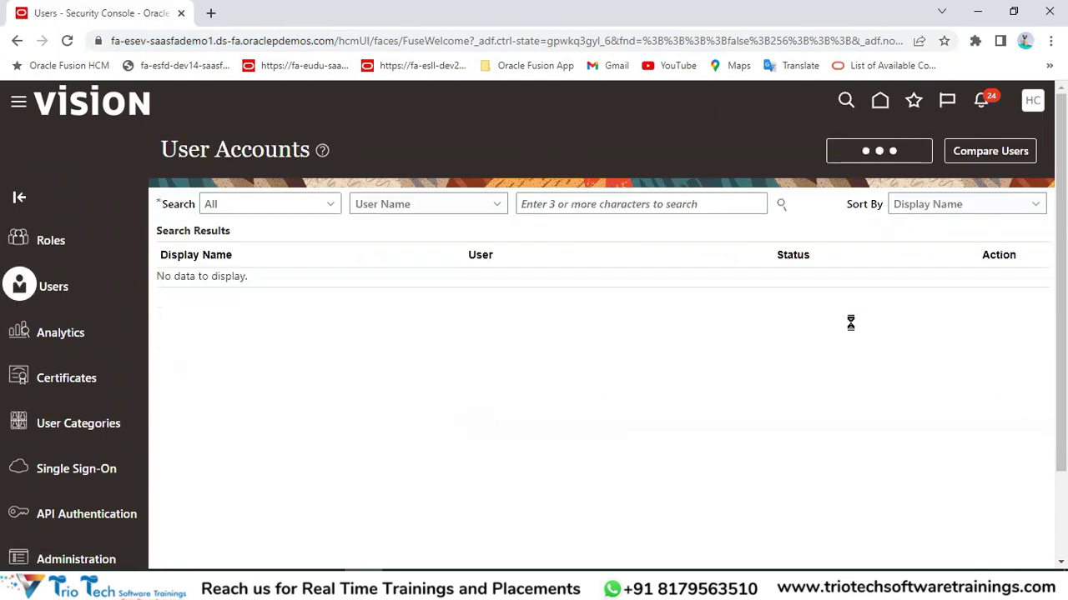
pyautogui.click(754, 268)
pyautogui.press('Tab')
pyautogui.write('Tec')
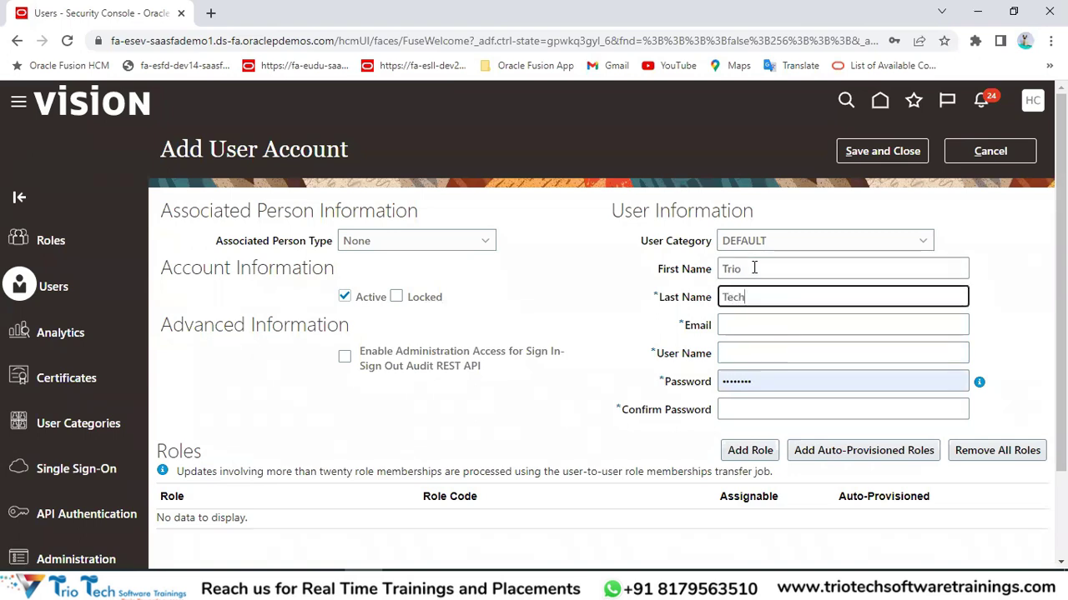
pyautogui.press('Tab')
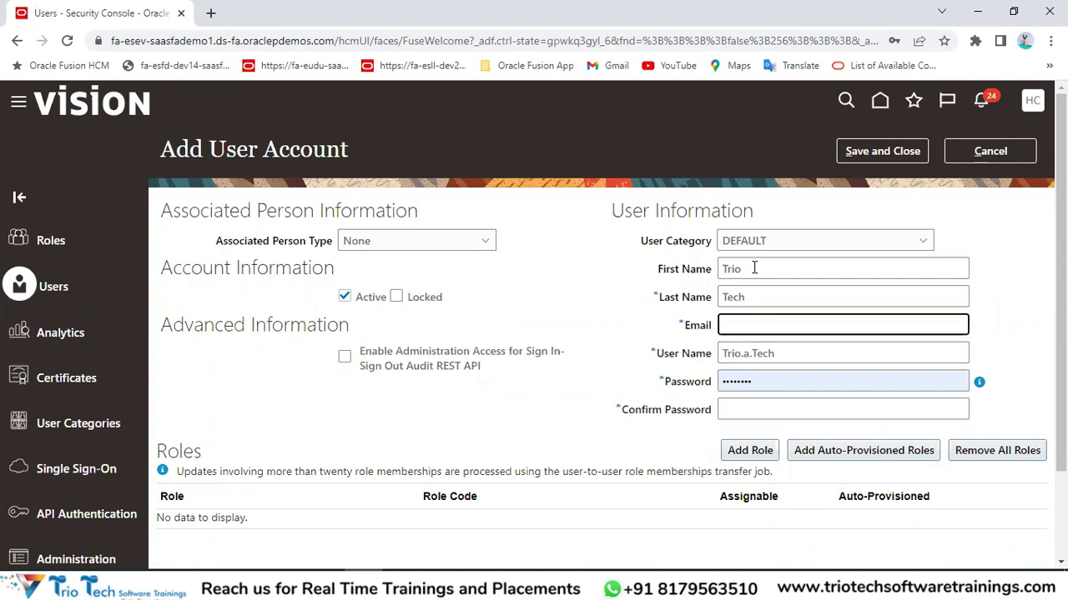
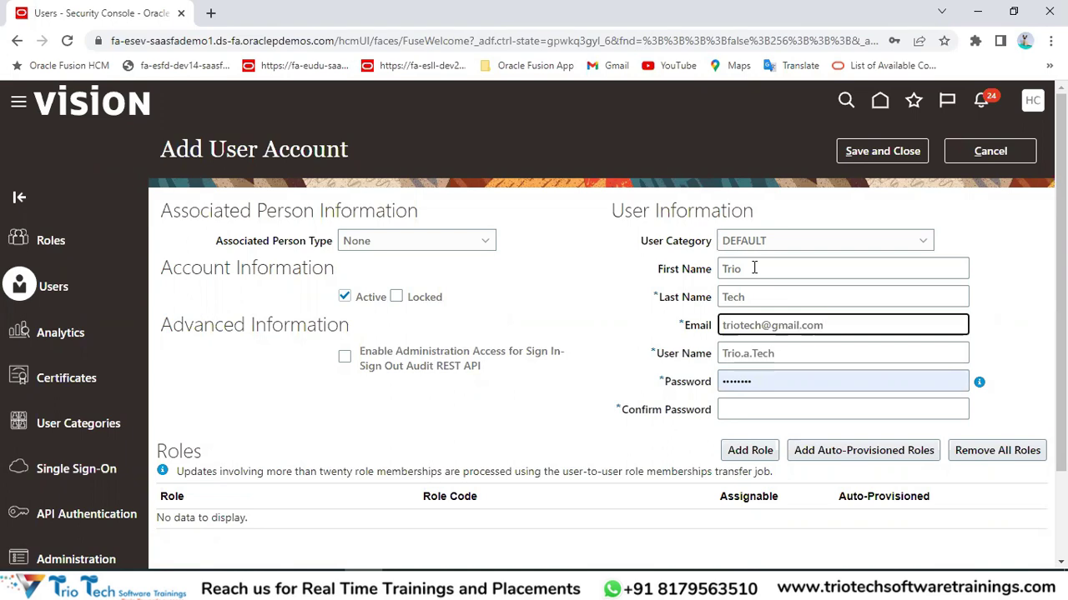
pyautogui.press('Tab')
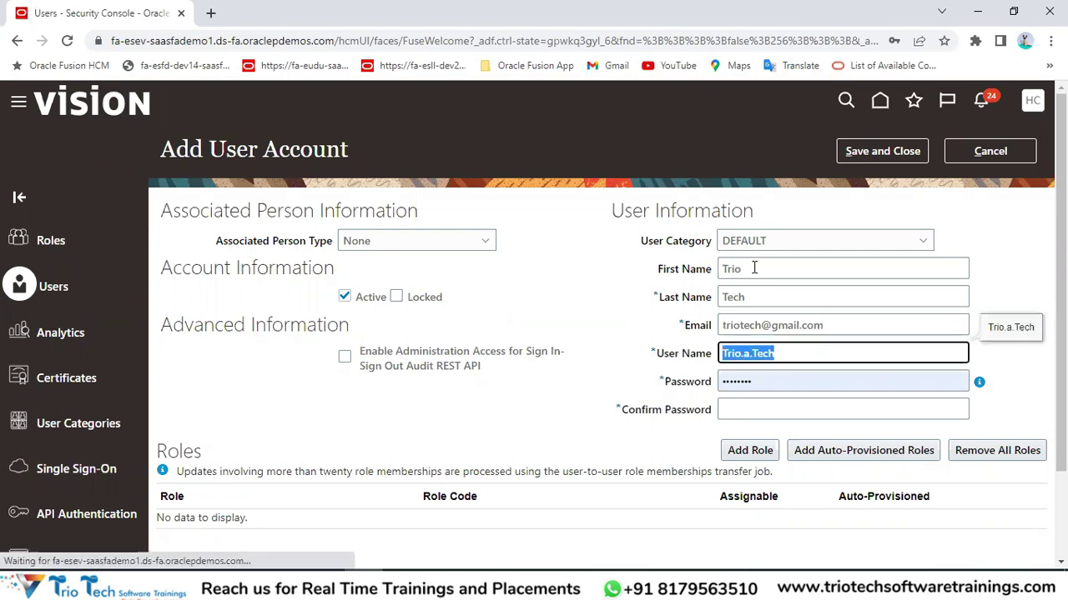
pyautogui.hotkey('ctrl', 'v')
# Compare the generated user name against the e-mail address, then cancel the form.
pyautogui.moveTo(838, 352); pyautogui.dragTo(675, 346)
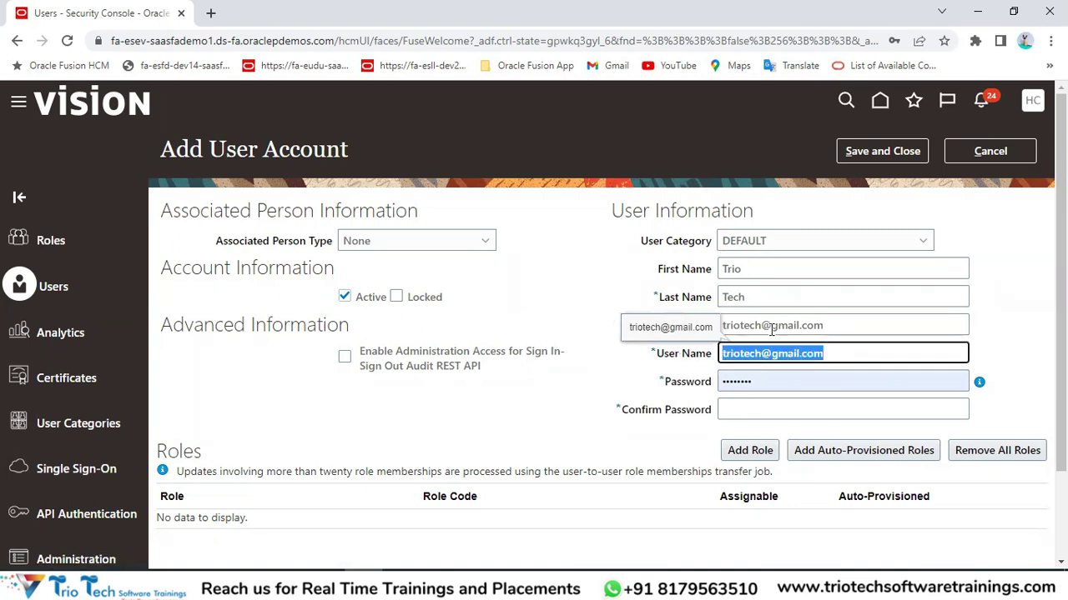
pyautogui.moveTo(831, 329); pyautogui.dragTo(706, 329)
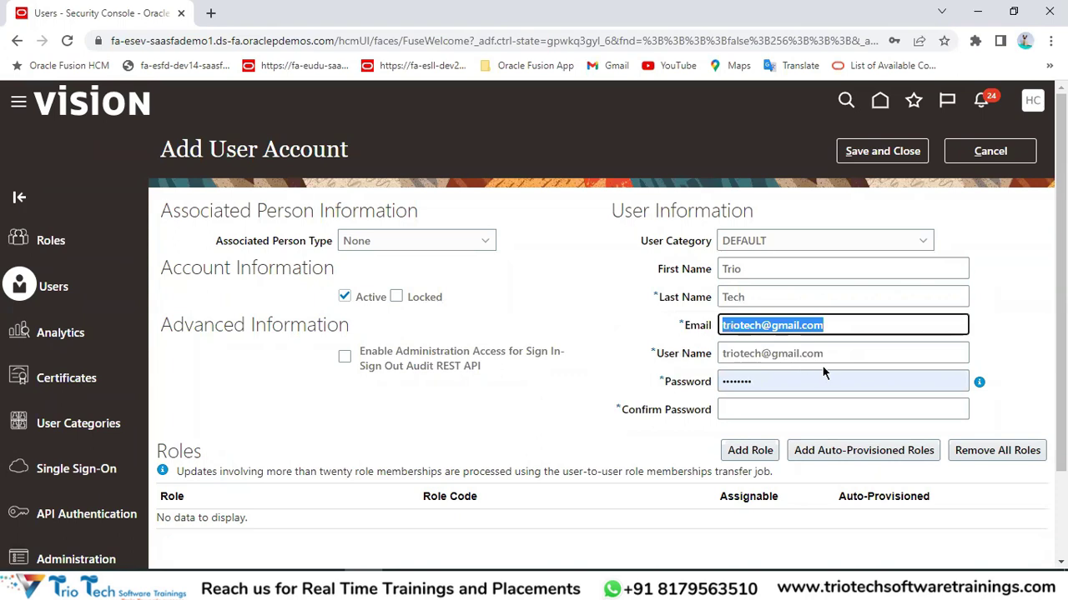
pyautogui.moveTo(822, 352); pyautogui.dragTo(727, 355)
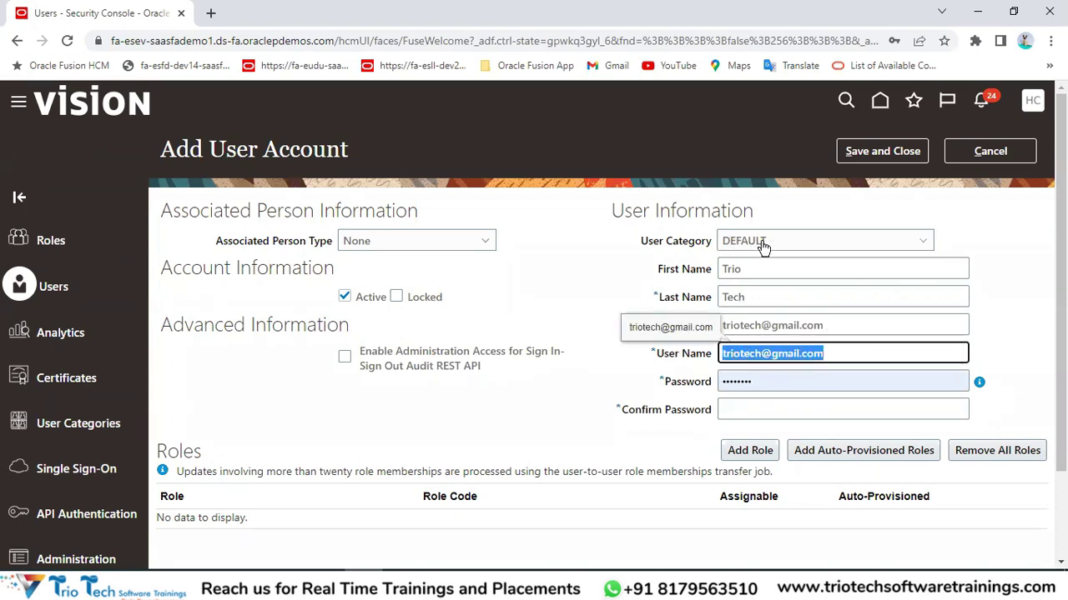
pyautogui.moveTo(639, 240); pyautogui.dragTo(751, 243)
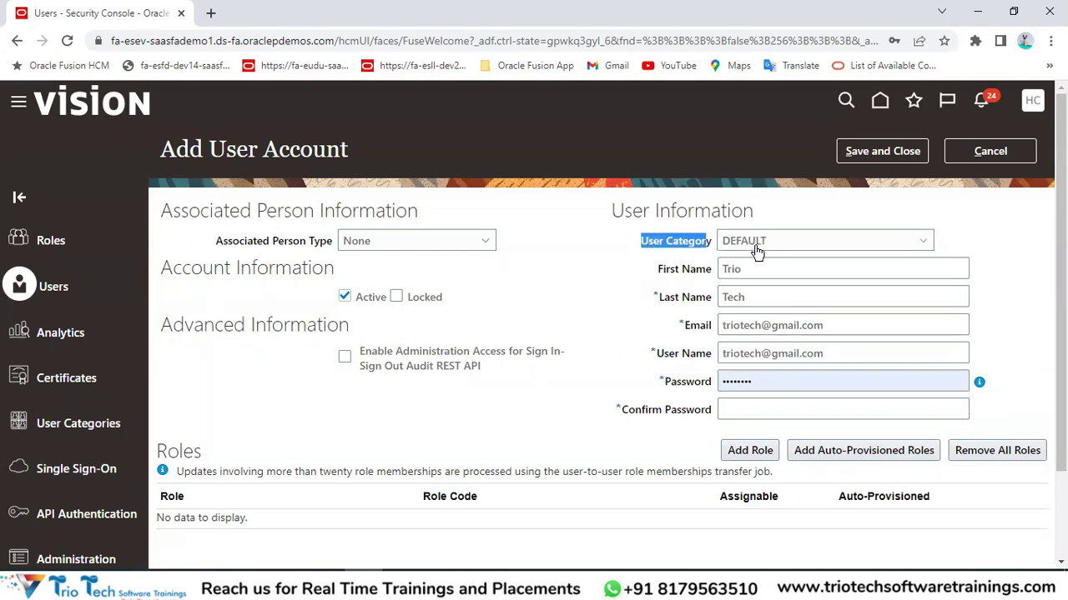
pyautogui.moveTo(658, 353); pyautogui.dragTo(793, 355)
pyautogui.moveTo(670, 384); pyautogui.dragTo(742, 399)
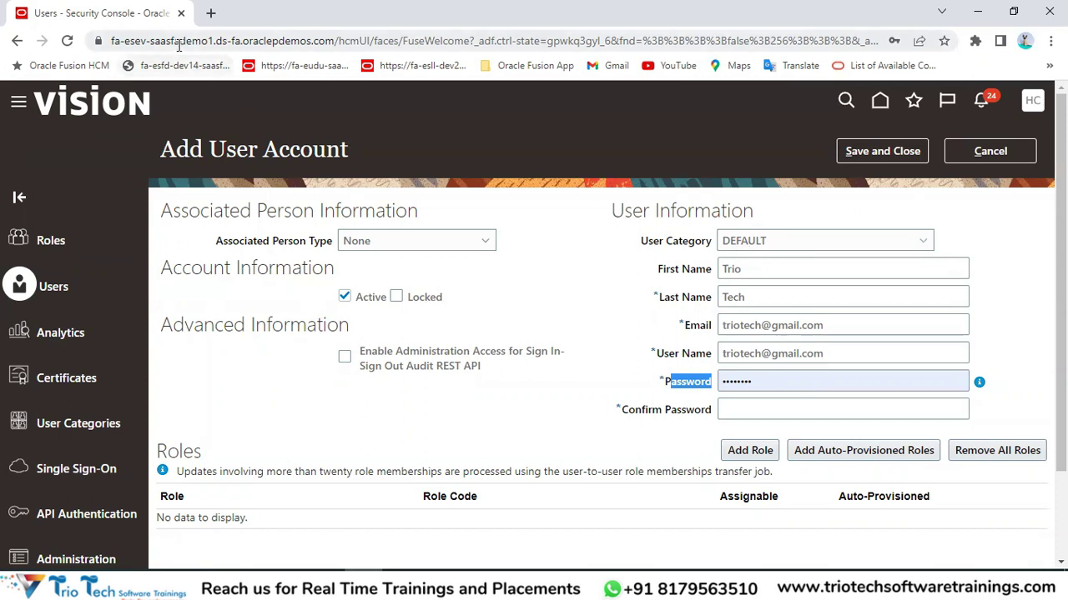
pyautogui.click(138, 40)
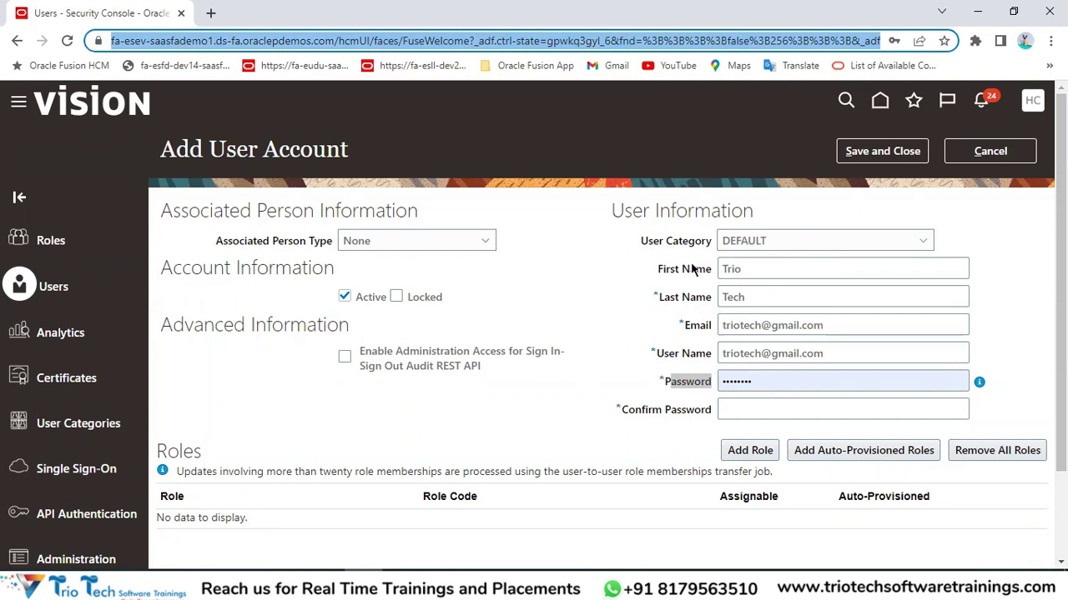
pyautogui.click(990, 150)
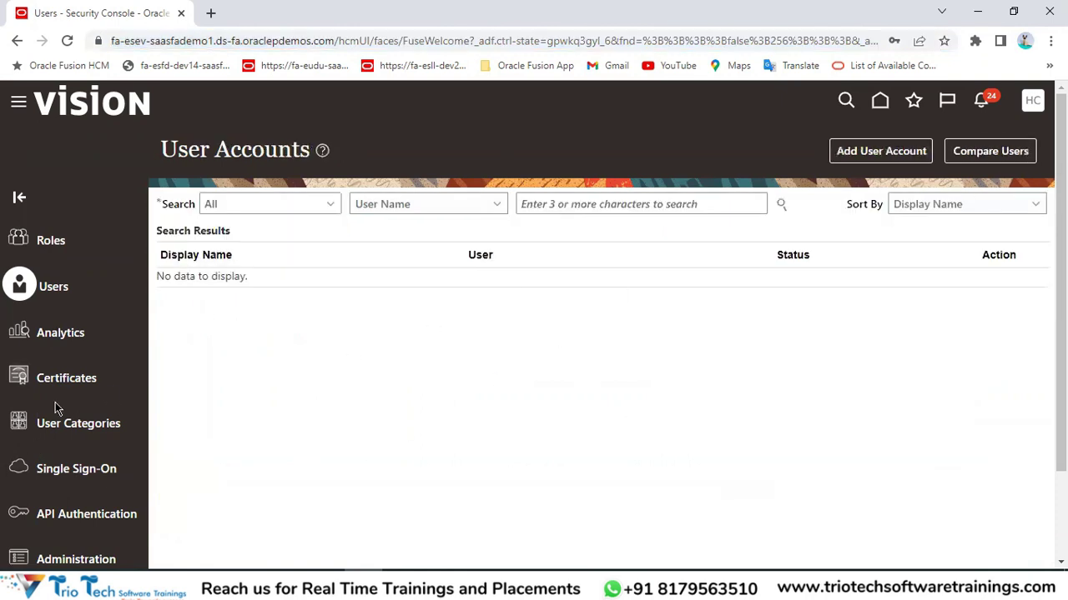
# Open the DEFAULT user category in edit mode and choose FirstName.LastName as the generation rule.
pyautogui.click(55, 424)
pyautogui.click(197, 256)
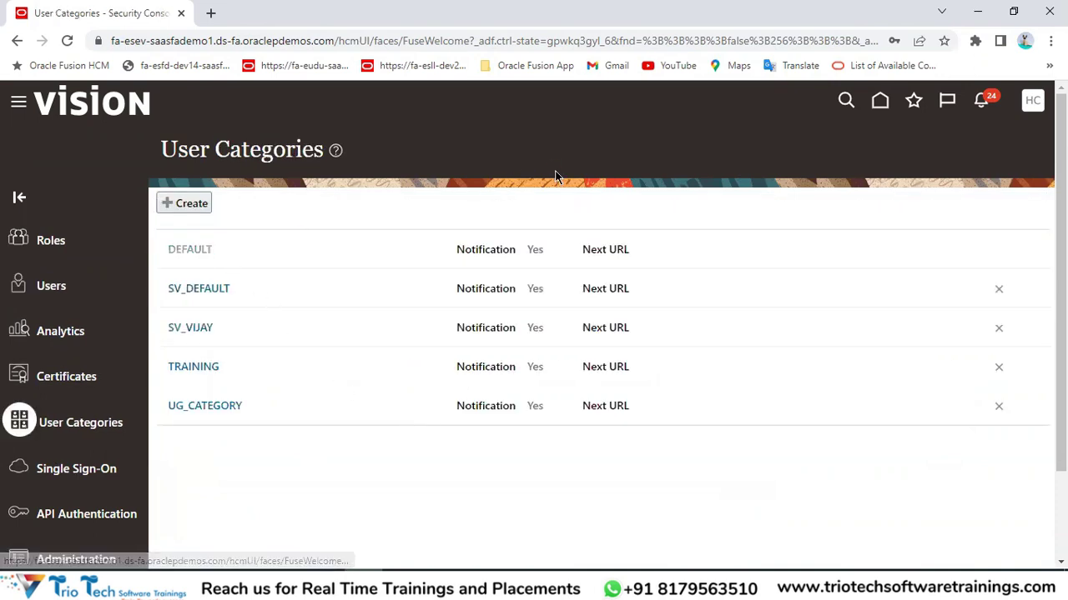
pyautogui.click(867, 154)
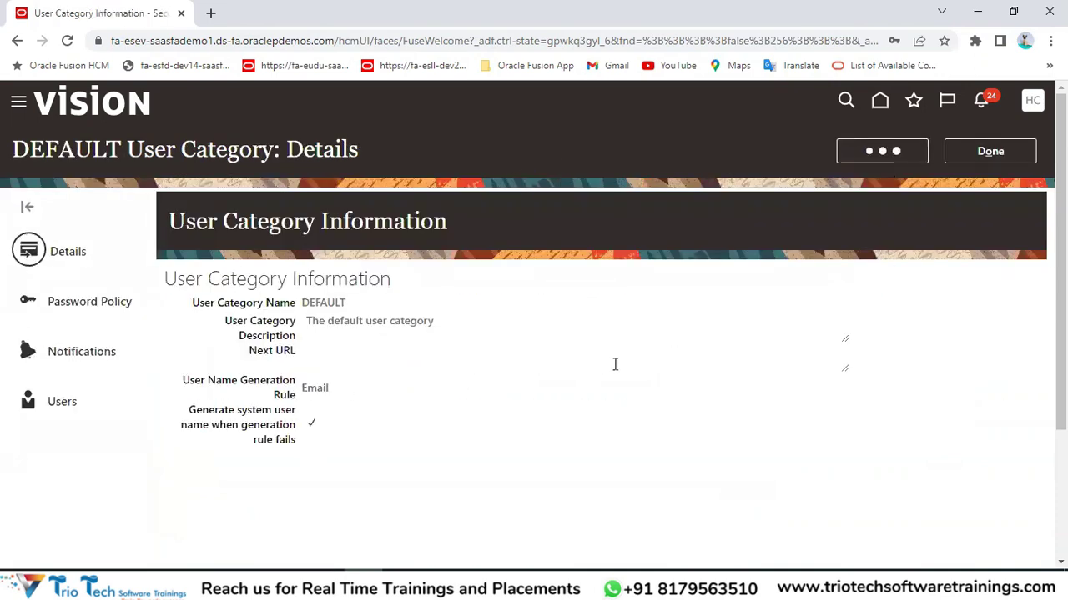
pyautogui.click(186, 440)
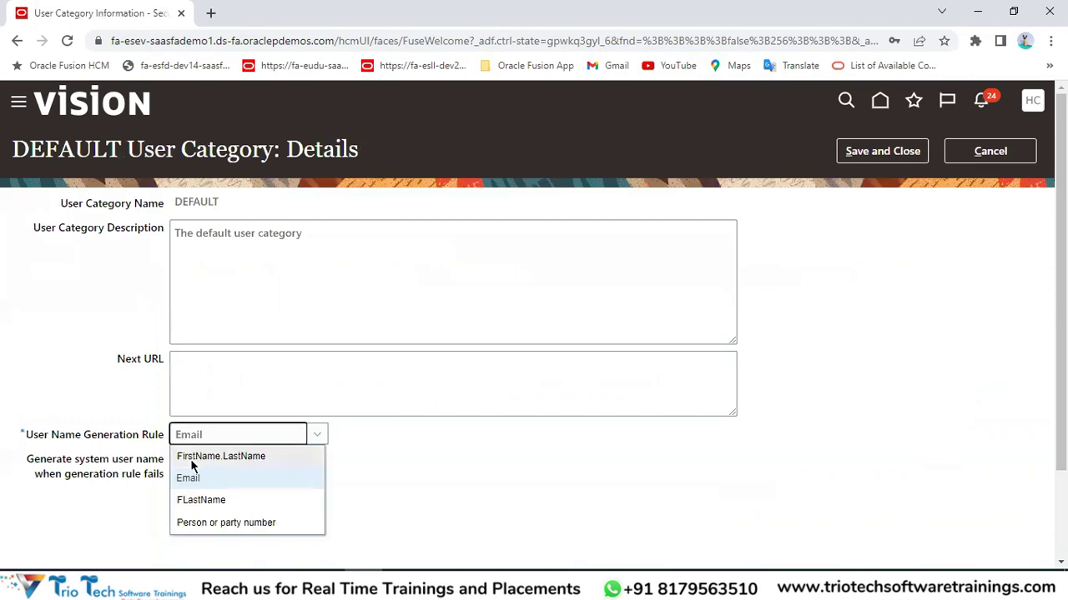
pyautogui.click(190, 458)
pyautogui.click(411, 455)
# Clear and then re-check the system-generated user name fallback so it stays checked.
pyautogui.moveTo(27, 464); pyautogui.dragTo(78, 474)
pyautogui.doubleClick(90, 463)
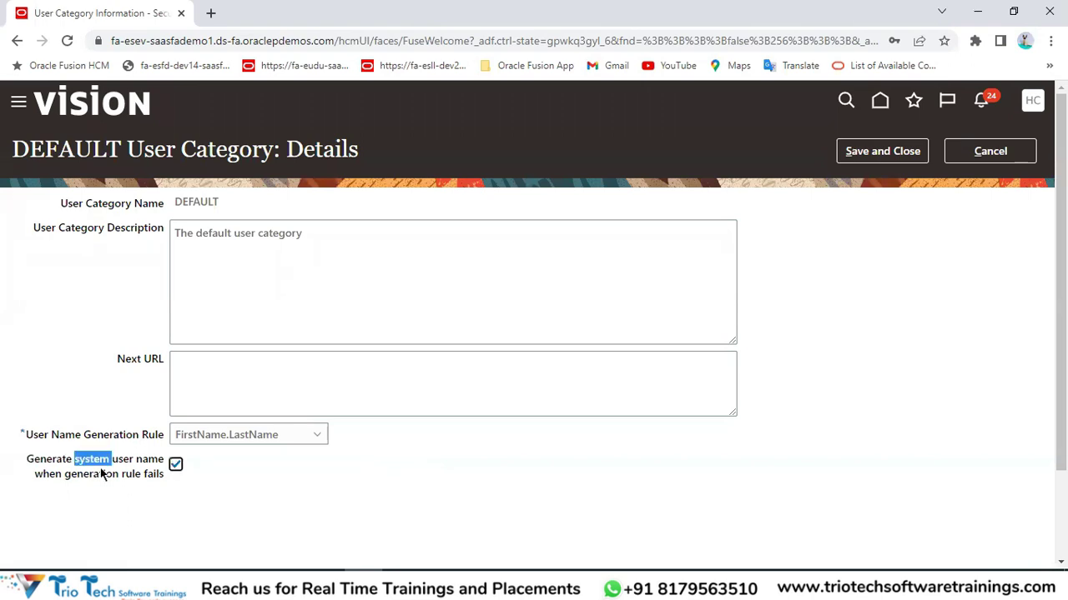
pyautogui.click(37, 472)
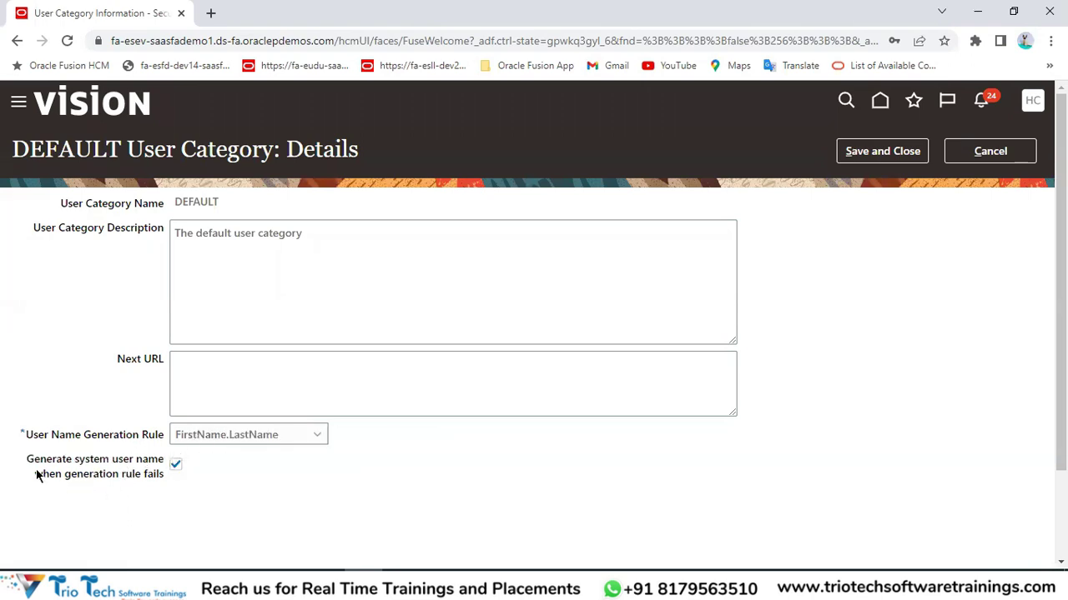
pyautogui.click(117, 480)
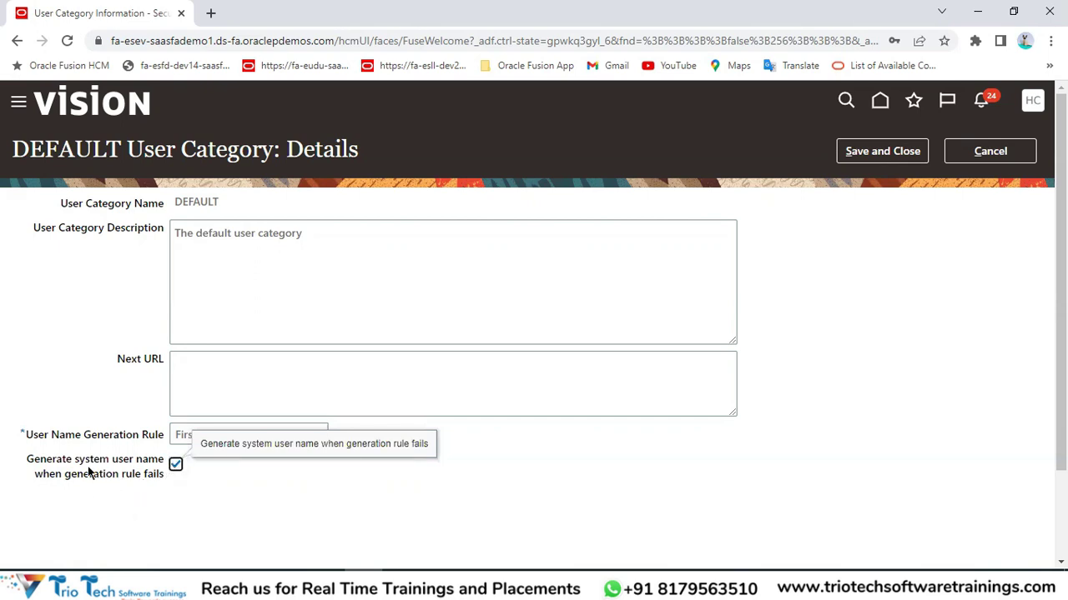
pyautogui.moveTo(58, 475); pyautogui.dragTo(154, 476)
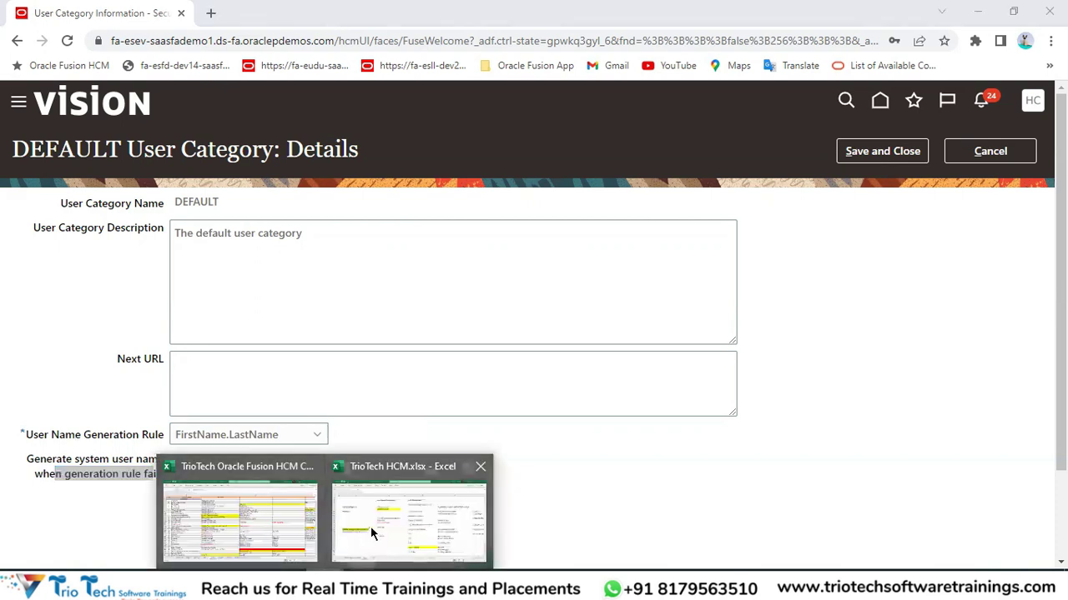
# In the TrioTech HCM workbook, label cells D21 and D23 as USER 1 and USER 2.
pyautogui.click(370, 526)
pyautogui.click(339, 392)
pyautogui.click(281, 389)
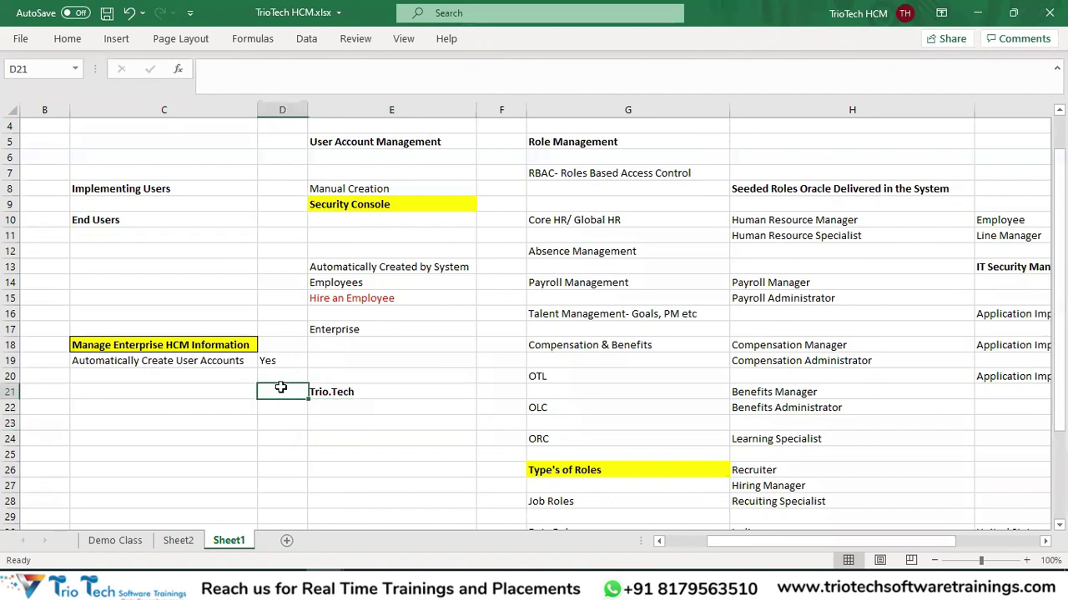
pyautogui.write('USER')
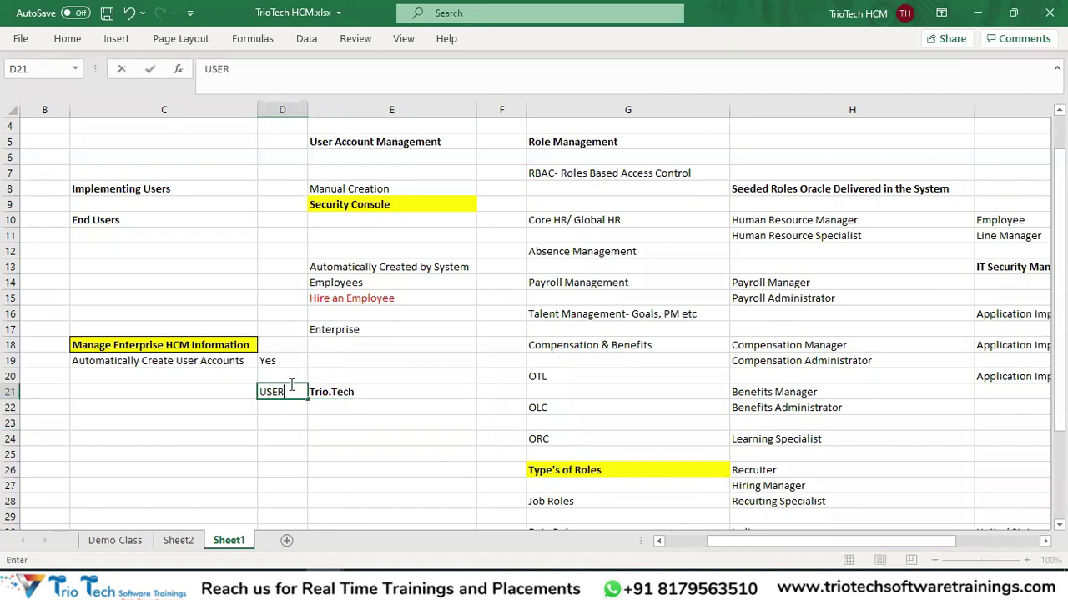
pyautogui.press('Return')
pyautogui.press('Return')
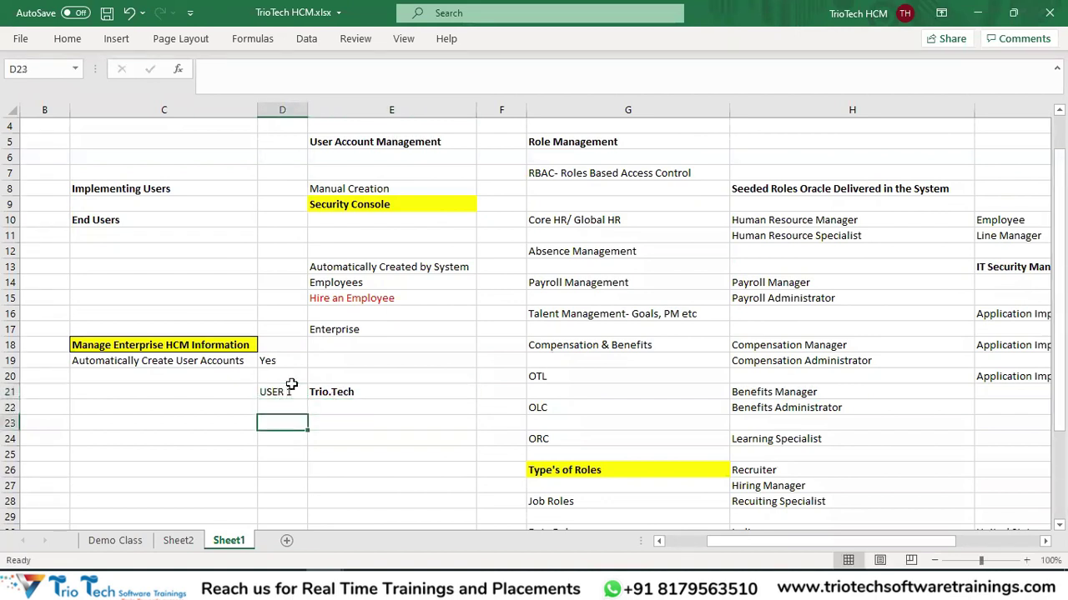
pyautogui.write('USer')
pyautogui.press('BackSpace')
pyautogui.press('BackSpace')
pyautogui.press('BackSpace')
pyautogui.write('Ser')
pyautogui.press('BackSpace')
pyautogui.press('BackSpace')
pyautogui.press('BackSpace')
pyautogui.write('ser')
pyautogui.press('BackSpace')
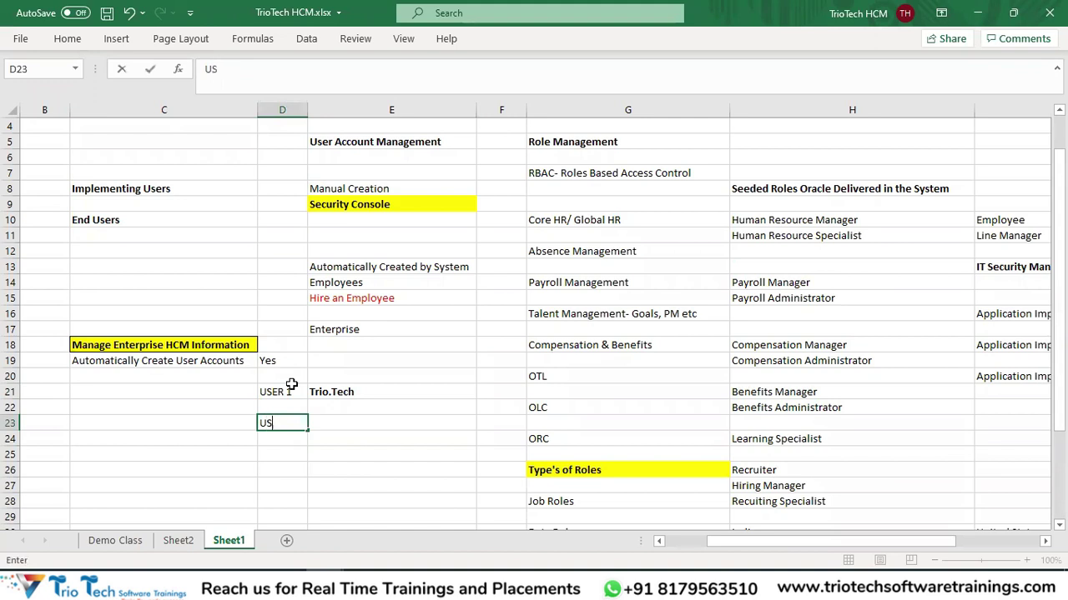
pyautogui.write('SER 2')
pyautogui.press('Return')
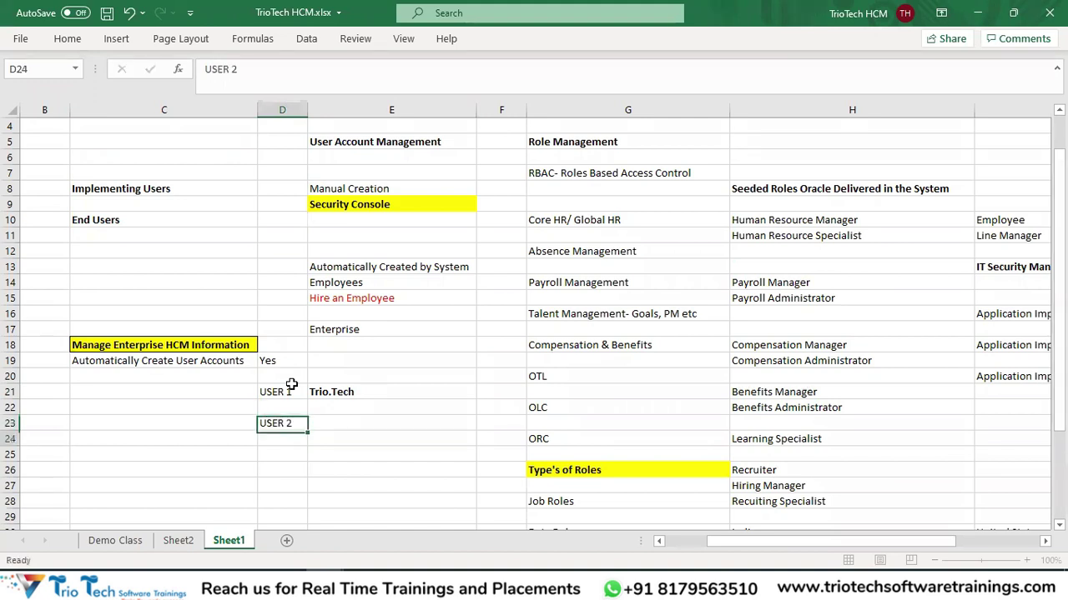
pyautogui.press('Return')
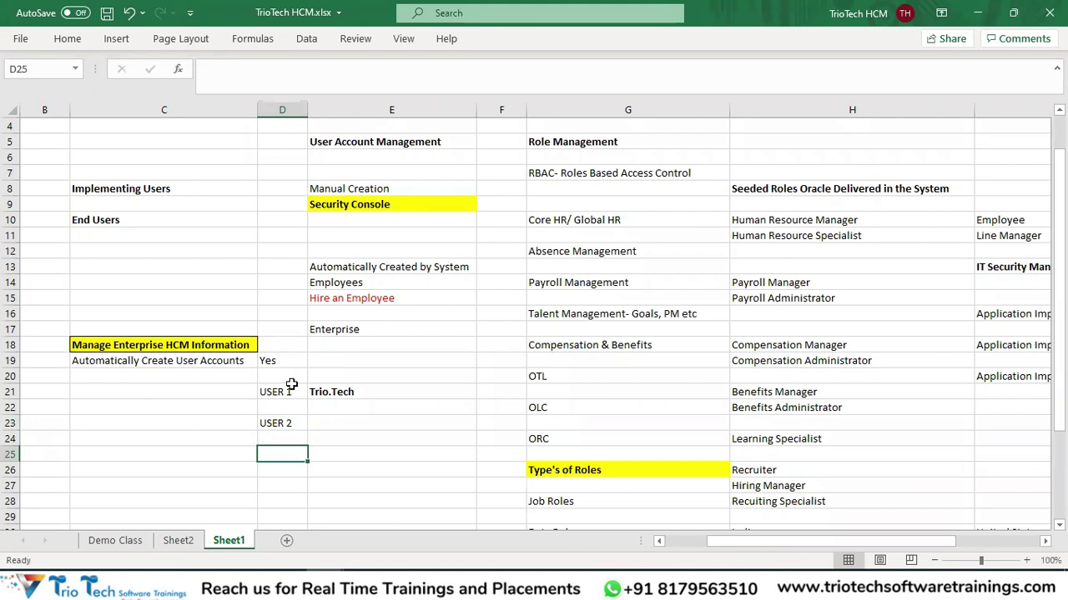
pyautogui.scroll(-1, 246, 454)
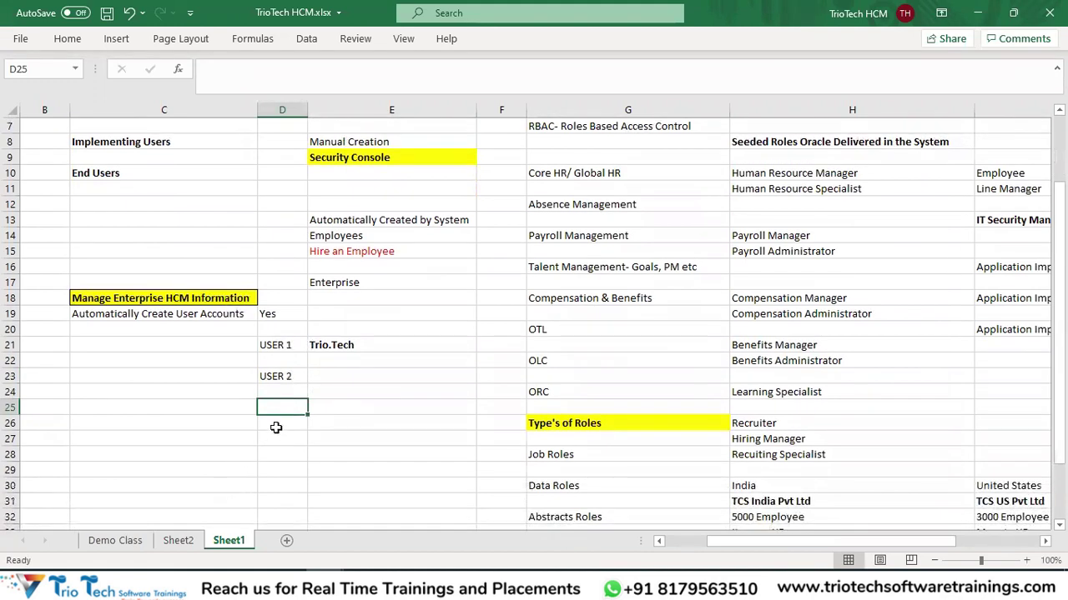
pyautogui.click(329, 405)
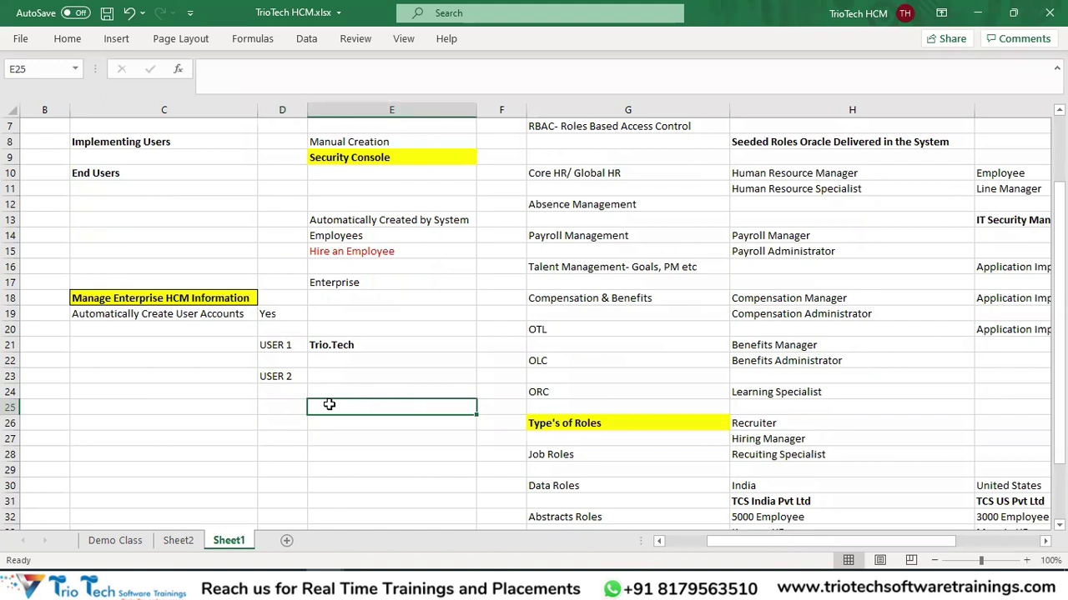
pyautogui.write('Ramhos')
pyautogui.press('BackSpace')
pyautogui.press('BackSpace')
pyautogui.press('BackSpace')
pyautogui.press('BackSpace')
pyautogui.press('BackSpace')
pyautogui.press('BackSpace')
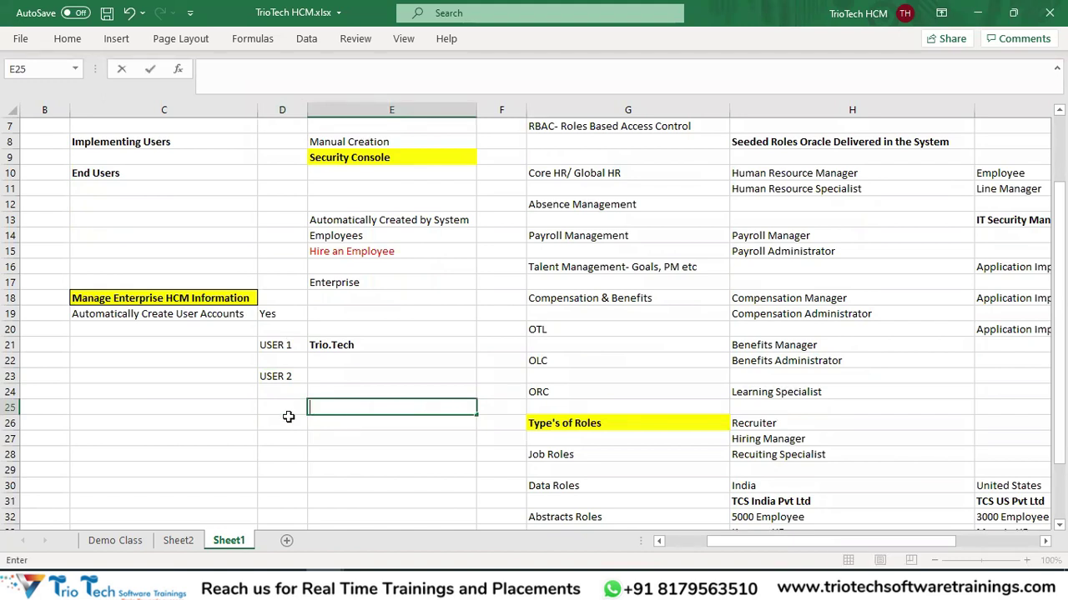
pyautogui.click(284, 409)
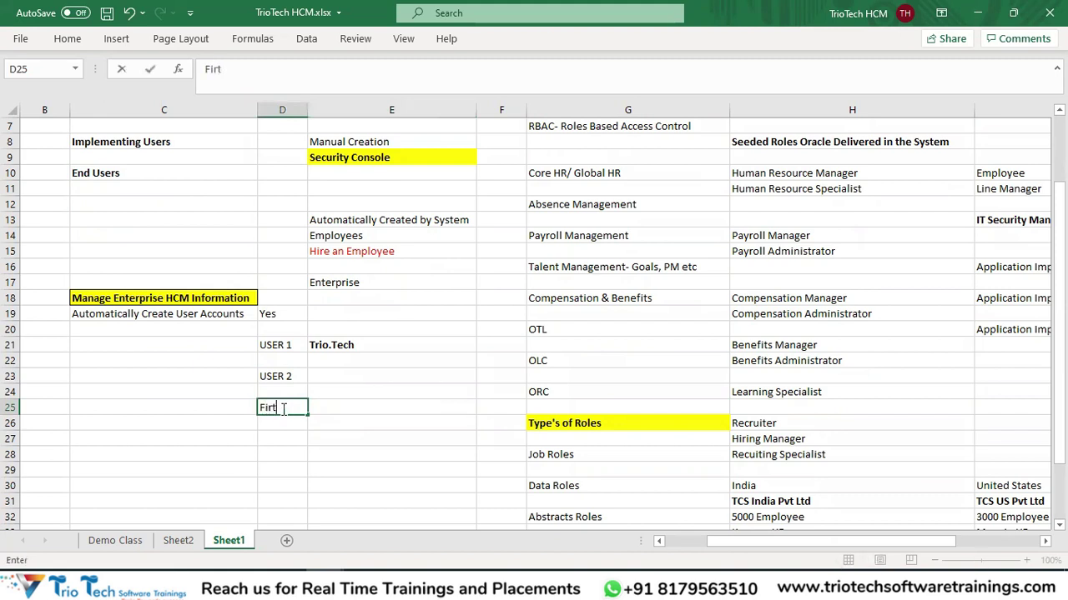
pyautogui.press('Tab')
pyautogui.press('Return')
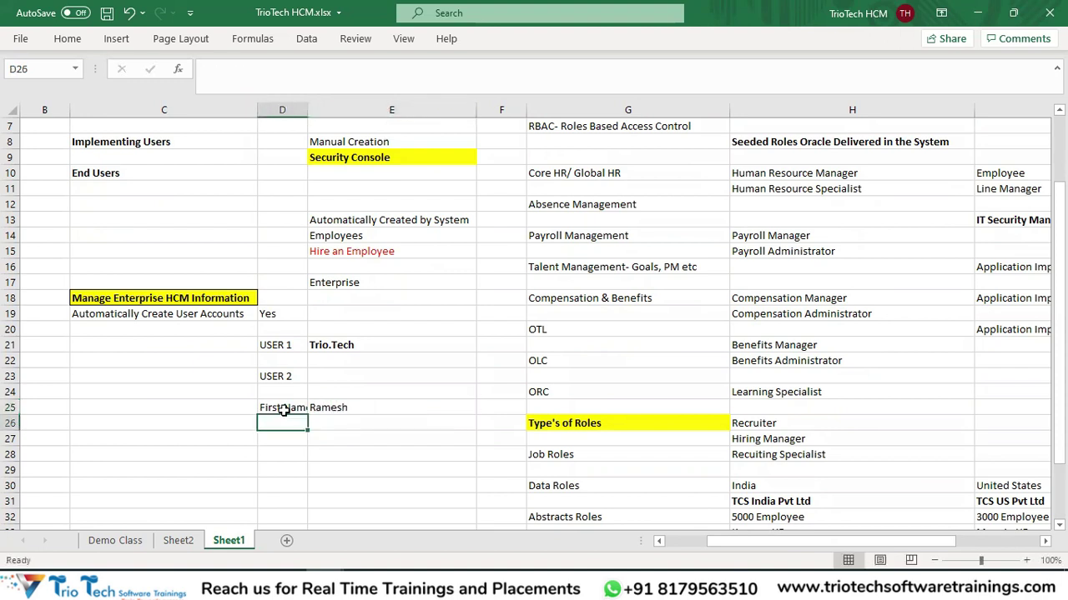
pyautogui.press('Tab')
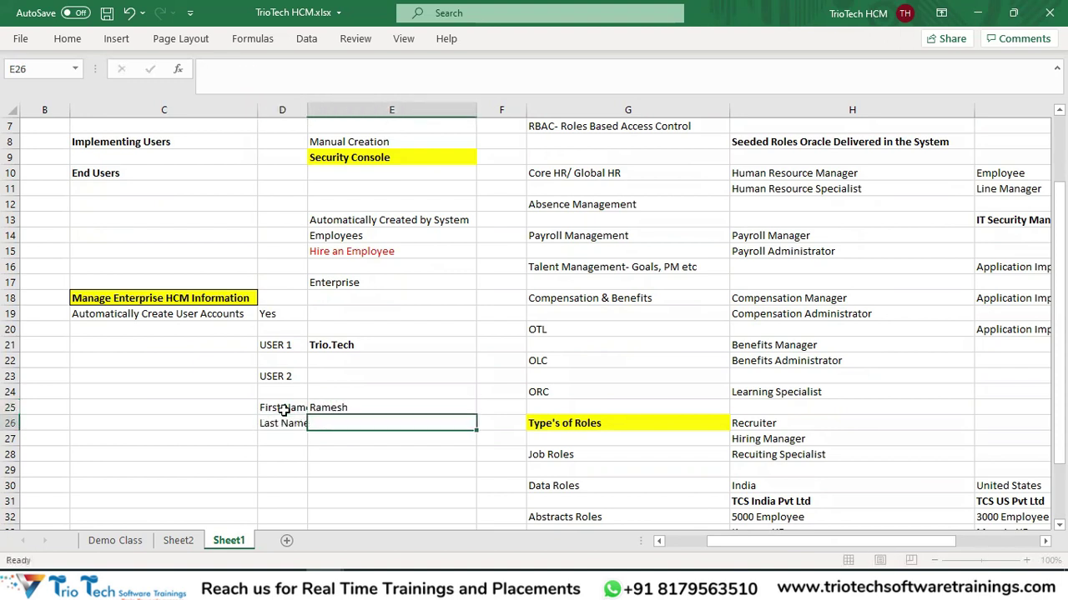
pyautogui.press('BackSpace')
pyautogui.press('BackSpace')
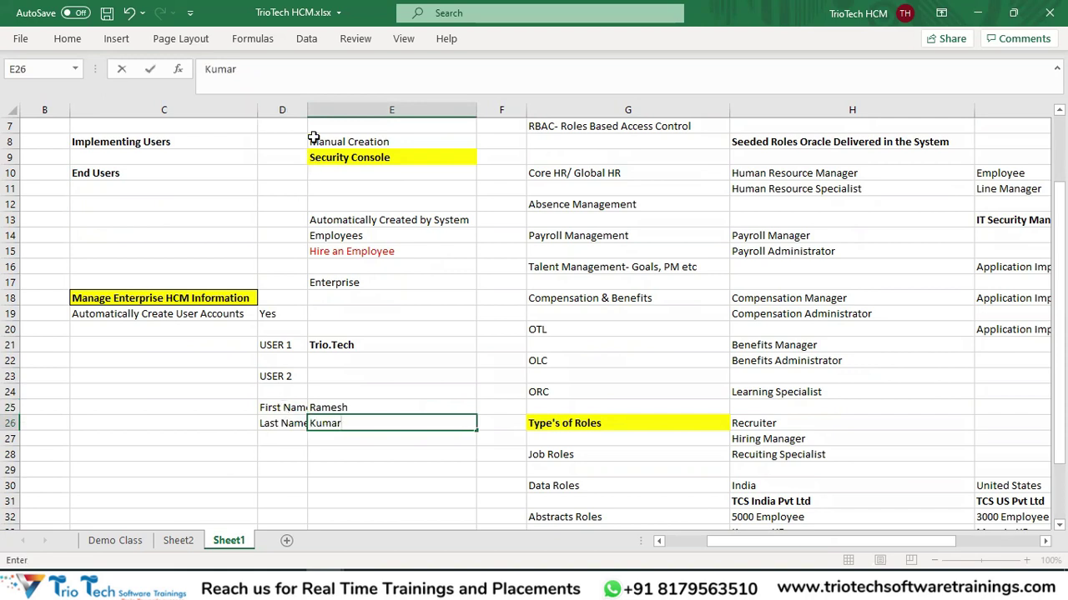
pyautogui.click(304, 109)
pyautogui.doubleClick(307, 109)
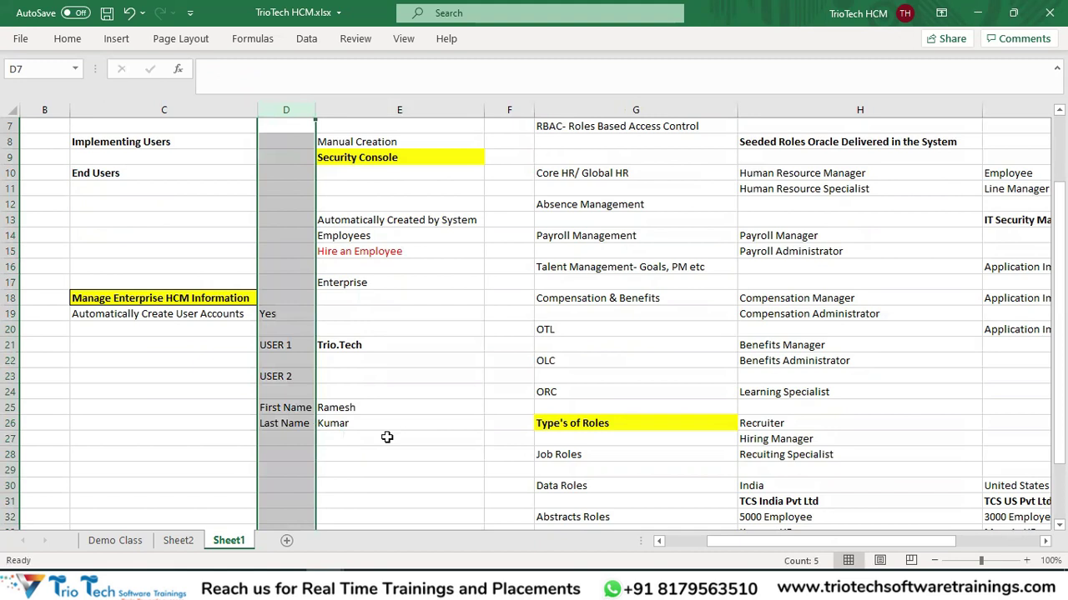
pyautogui.click(354, 407)
pyautogui.click(348, 427)
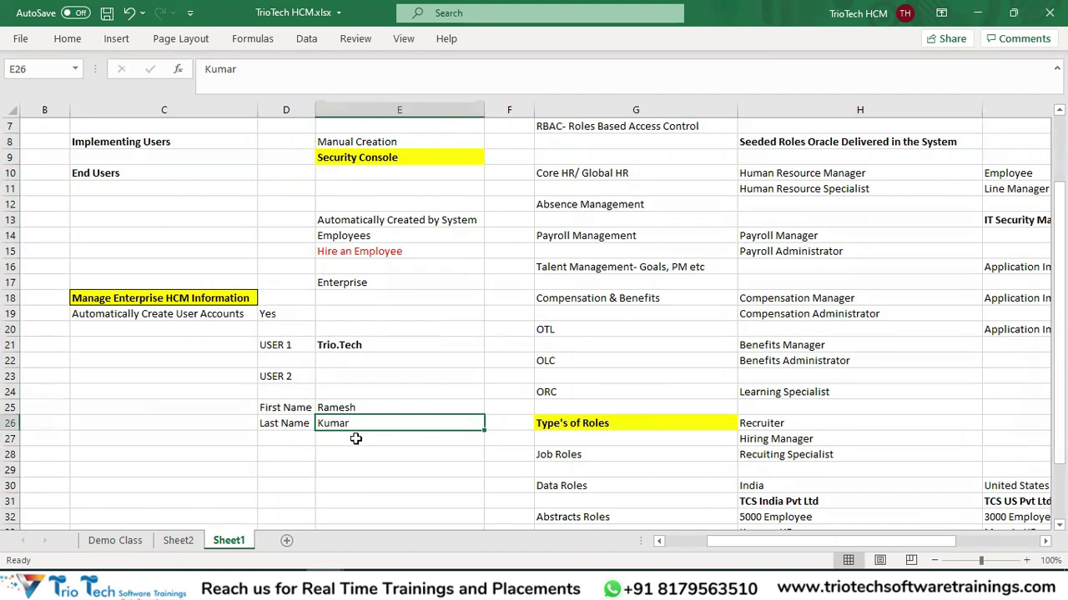
pyautogui.click(348, 438)
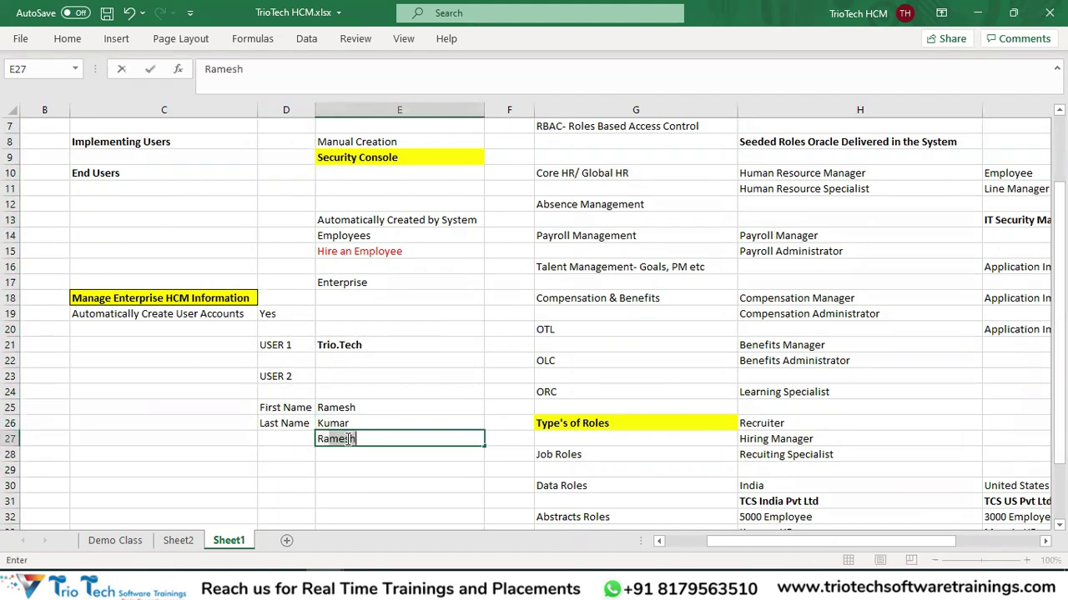
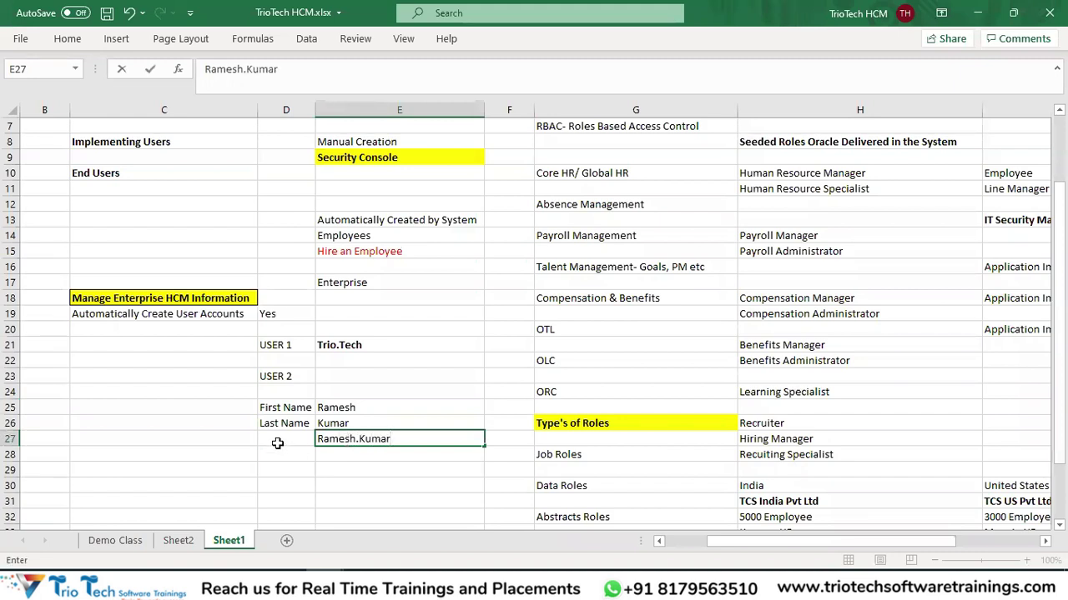
pyautogui.click(276, 441)
pyautogui.moveTo(337, 412); pyautogui.dragTo(341, 417)
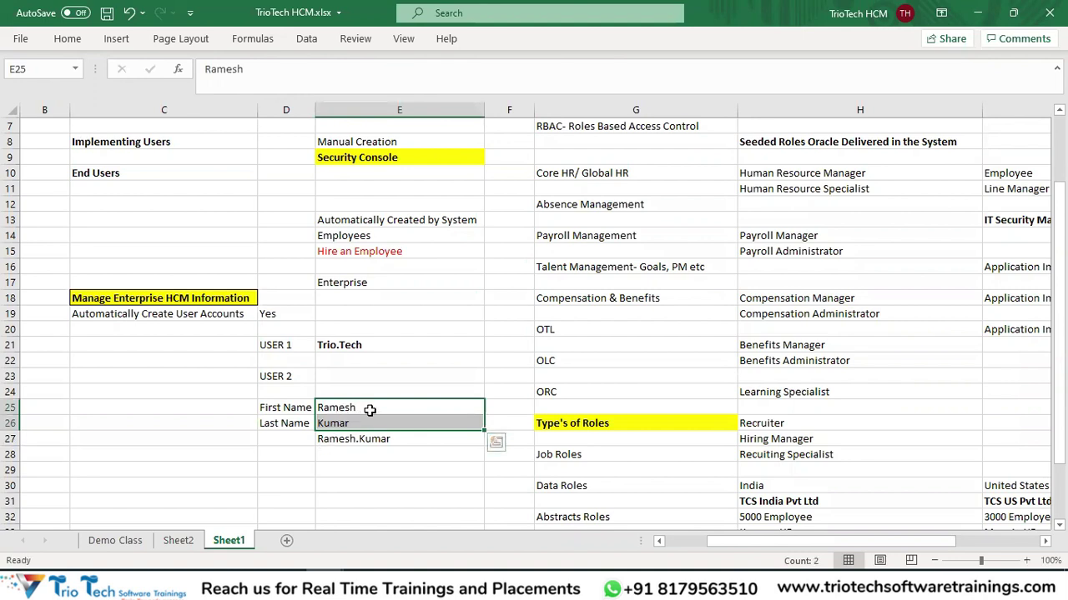
# Copy the First Name and Last Name rows into D29:E30 as a second sample.
pyautogui.scroll(-1, 369, 410)
pyautogui.click(302, 410)
pyautogui.moveTo(343, 367); pyautogui.dragTo(350, 392)
pyautogui.click(282, 422)
pyautogui.moveTo(292, 362); pyautogui.dragTo(323, 372)
pyautogui.hotkey('ctrl', 'c')
pyautogui.click(282, 422)
pyautogui.hotkey('ctrl', 'v')
pyautogui.press('Escape')
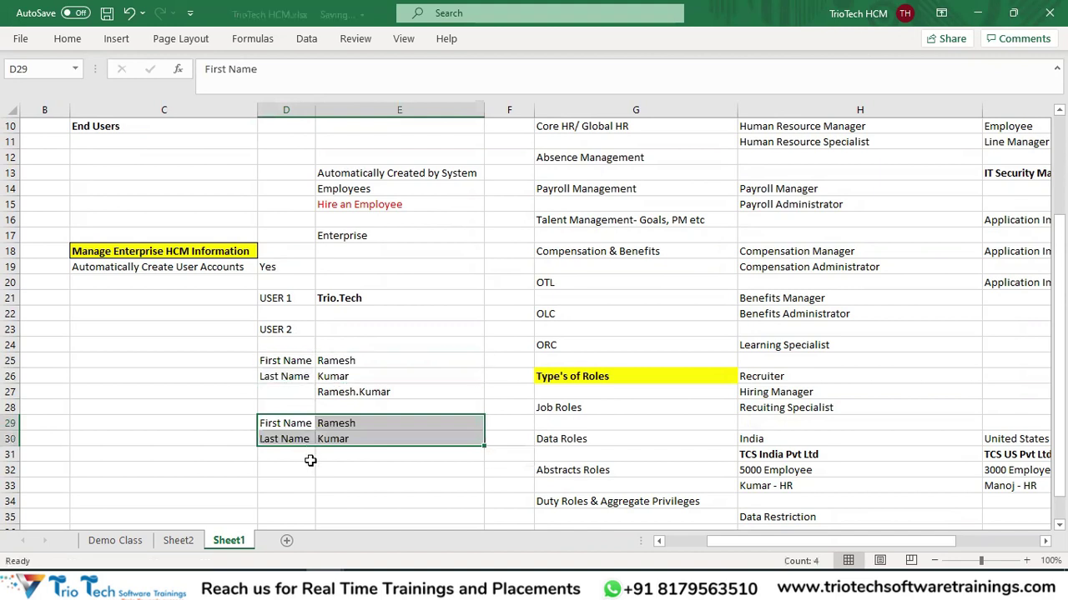
# Put a ?? placeholder in E31 for the second sample's user name.
pyautogui.click(309, 460)
pyautogui.click(288, 422)
pyautogui.click(335, 425)
pyautogui.click(288, 442)
pyautogui.click(337, 442)
pyautogui.click(357, 455)
pyautogui.write('?')
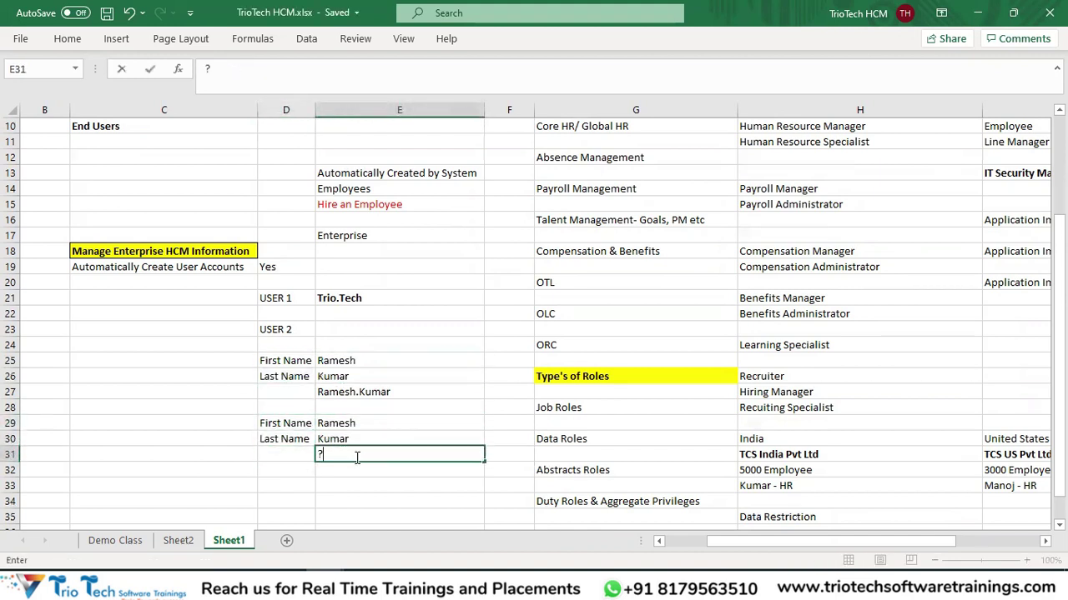
pyautogui.write('?')
pyautogui.click(354, 506)
# Compare sample blocks D25:E27 and D29:E31, then return to the Oracle category page.
pyautogui.click(363, 392)
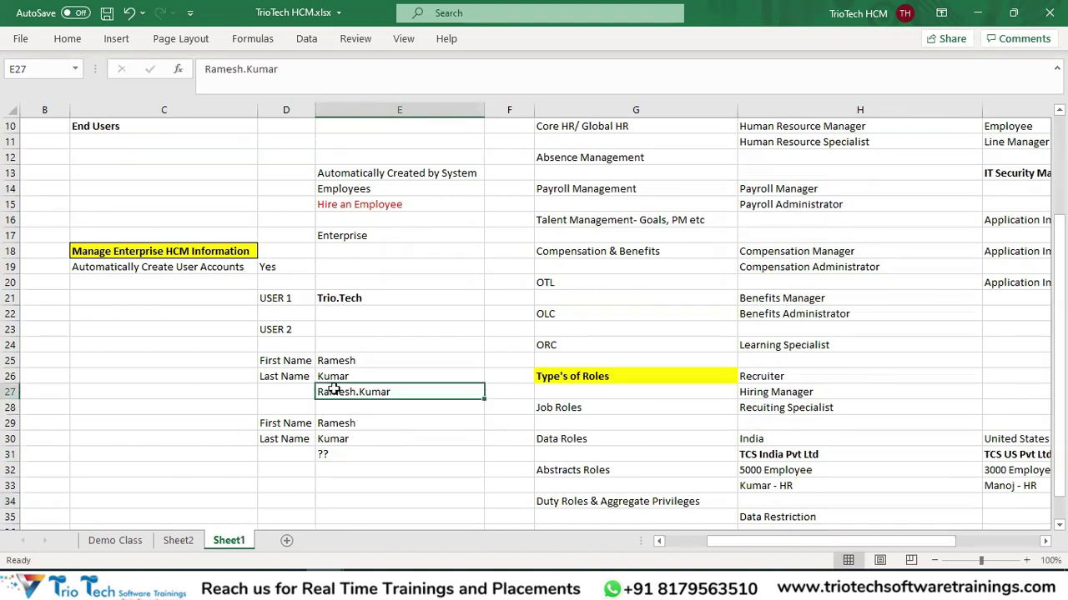
pyautogui.moveTo(299, 357); pyautogui.dragTo(346, 388)
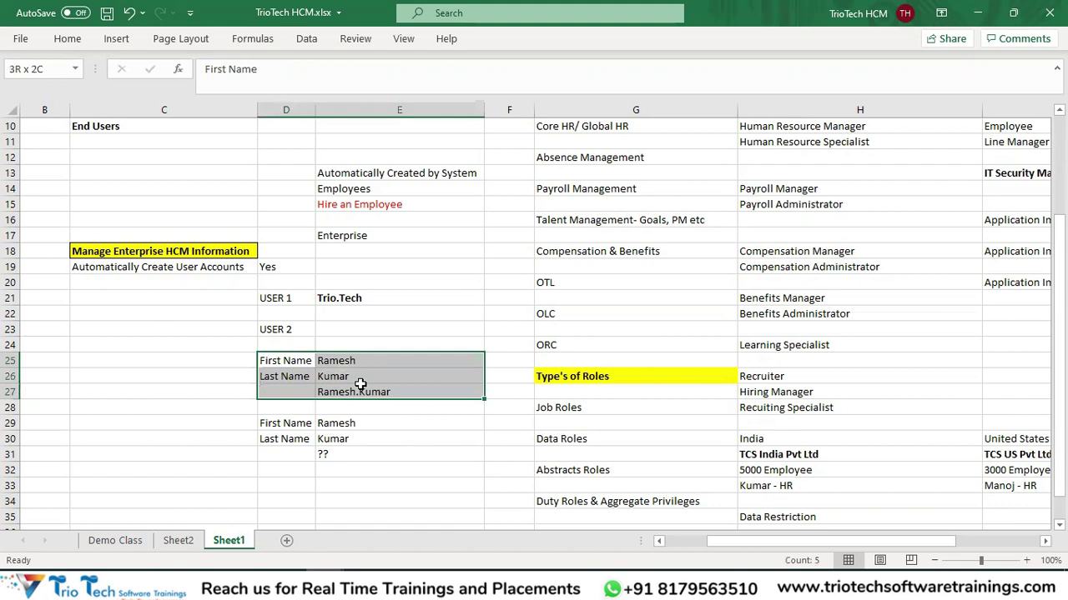
pyautogui.moveTo(295, 421); pyautogui.dragTo(345, 438)
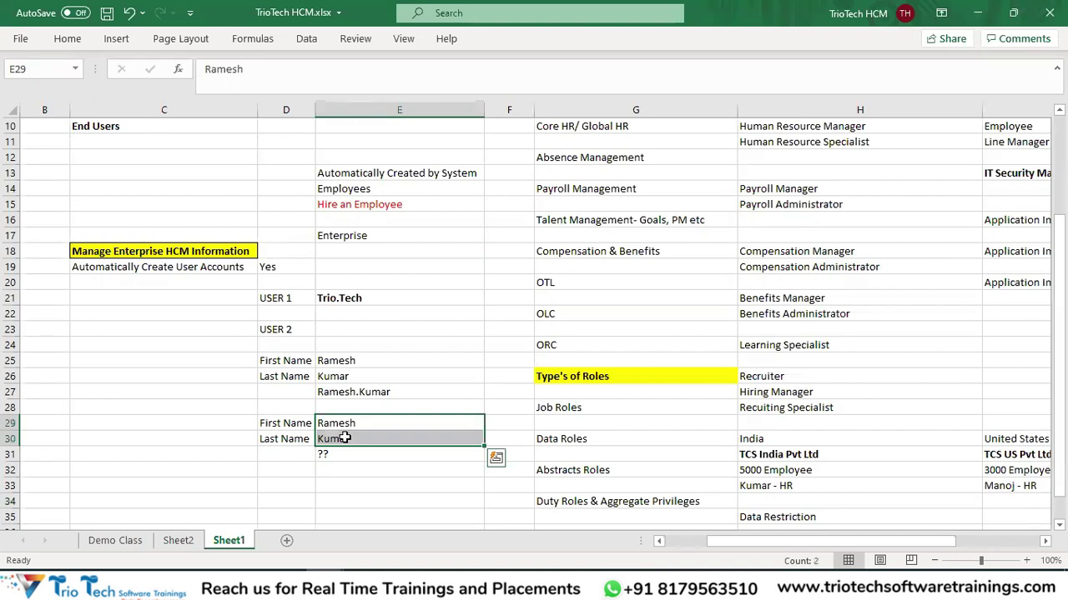
pyautogui.click(362, 454)
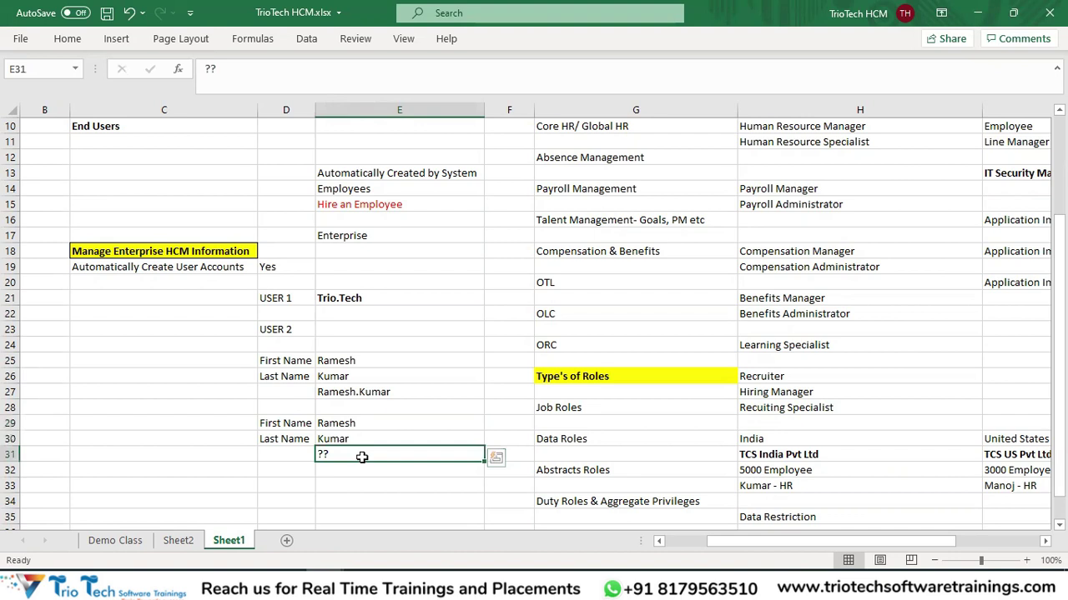
pyautogui.click(364, 584)
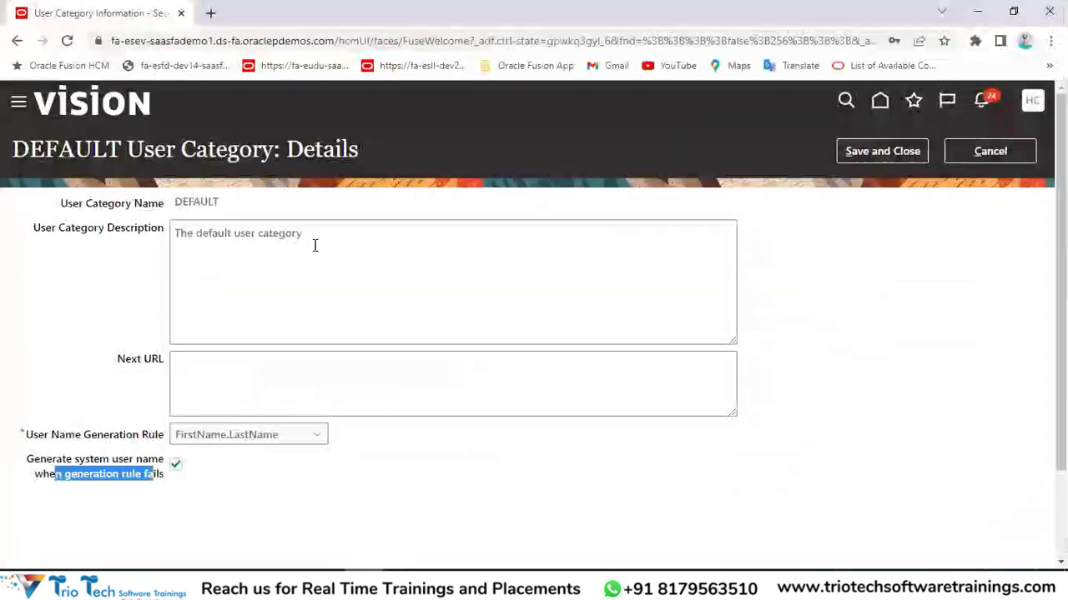
# Point out the DEFAULT category's generation rule, then review the sample name cells in Excel.
pyautogui.doubleClick(67, 149)
pyautogui.moveTo(59, 438); pyautogui.dragTo(151, 437)
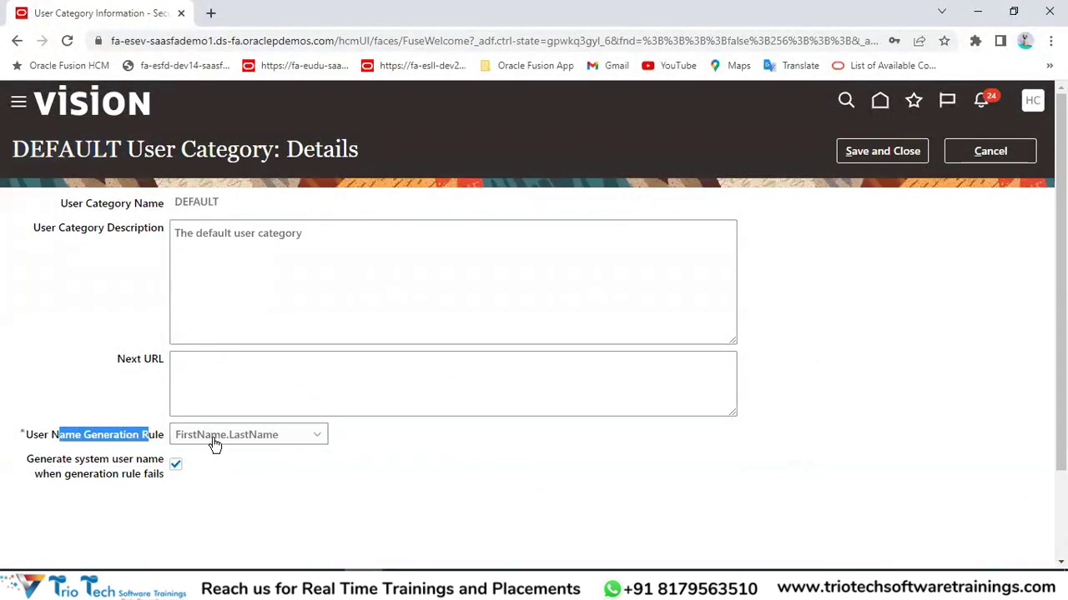
pyautogui.click(192, 40)
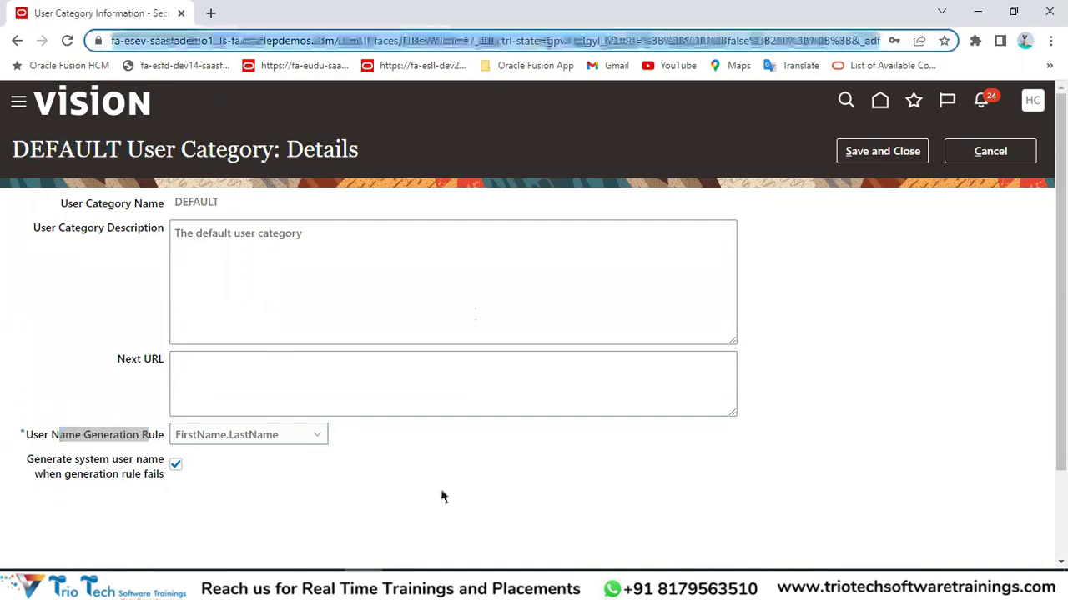
pyautogui.click(325, 588)
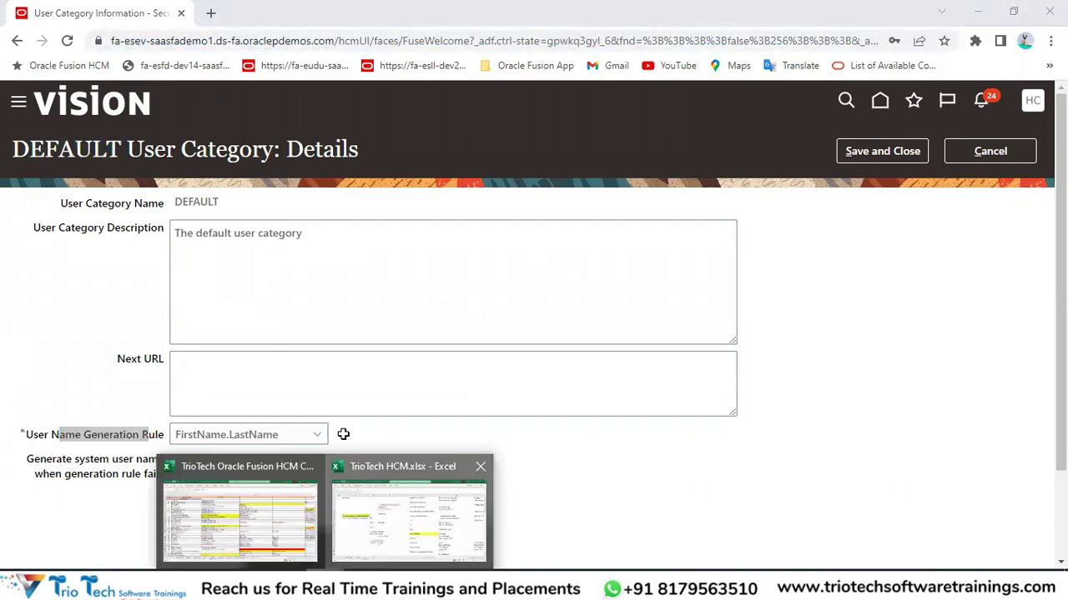
pyautogui.click(373, 540)
pyautogui.click(342, 392)
pyautogui.moveTo(269, 418); pyautogui.dragTo(360, 442)
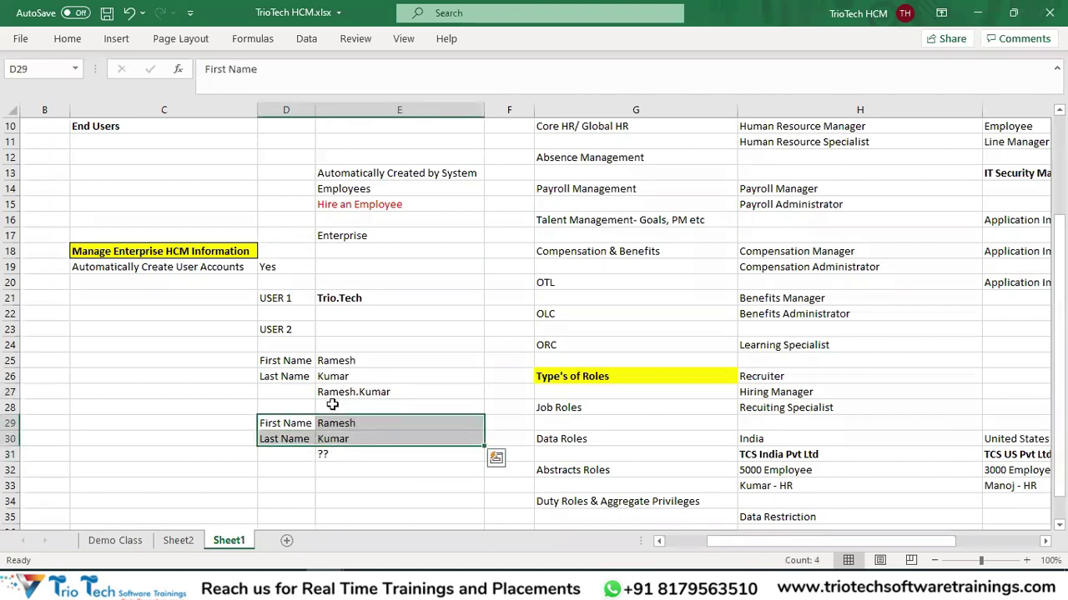
pyautogui.click(326, 453)
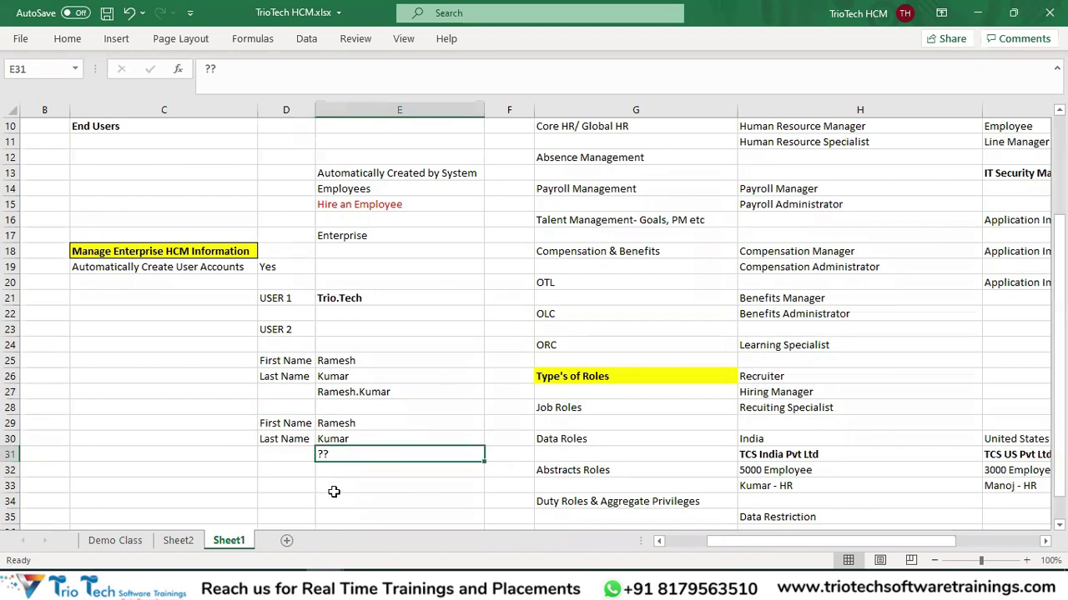
# Cancel the DEFAULT category edits and open the User Accounts page.
pyautogui.hotkey('alt', 'Tab')
pyautogui.click(984, 151)
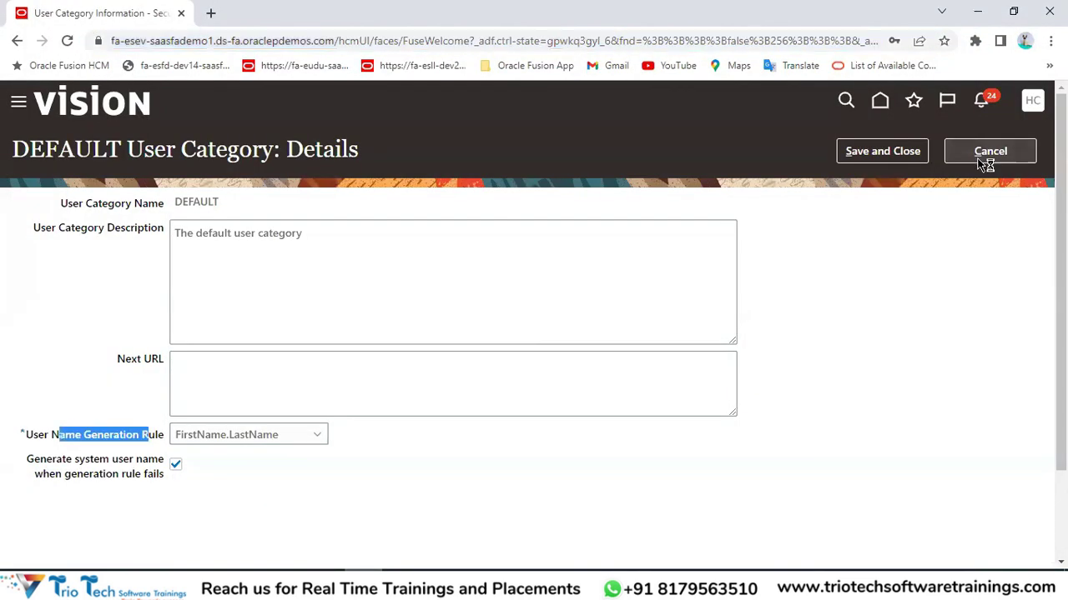
pyautogui.click(988, 150)
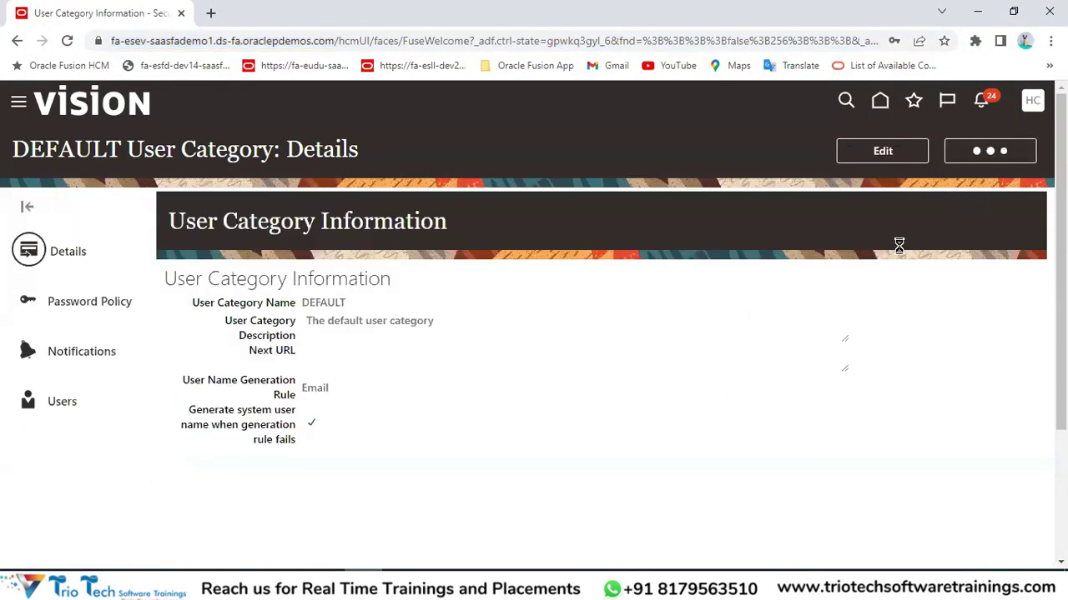
pyautogui.click(47, 288)
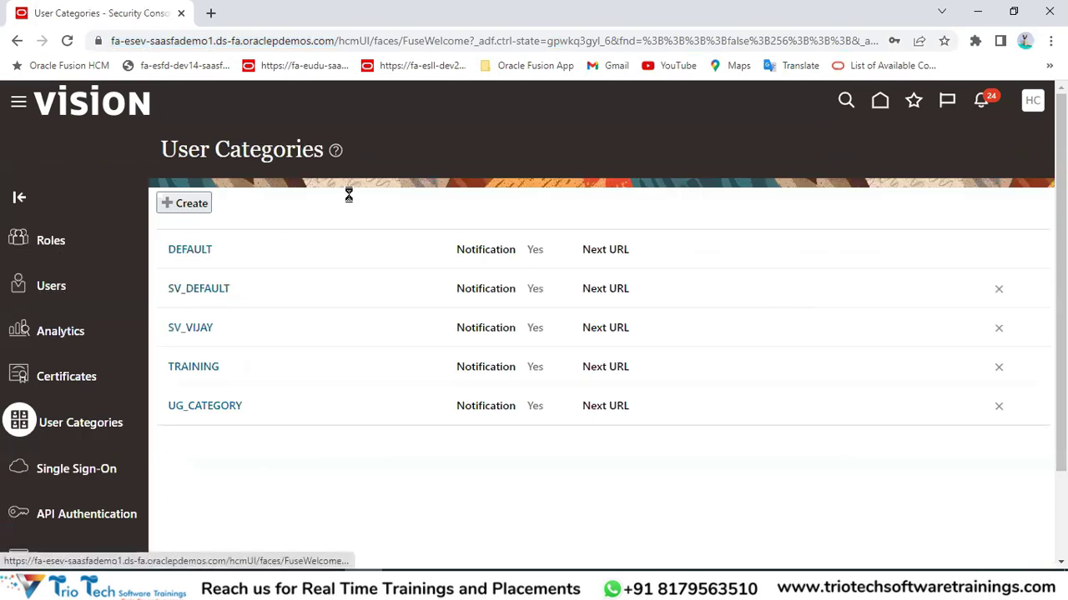
# Add a user account with first name Trio and last name Tech, yielding user name Trio.a.Tech.
pyautogui.click(868, 155)
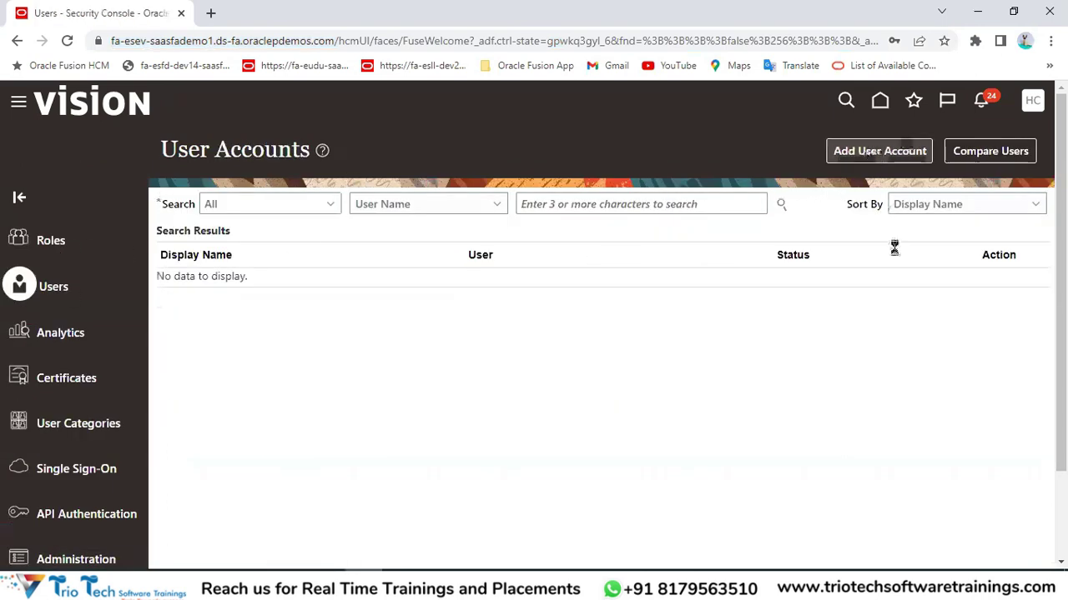
pyautogui.click(779, 269)
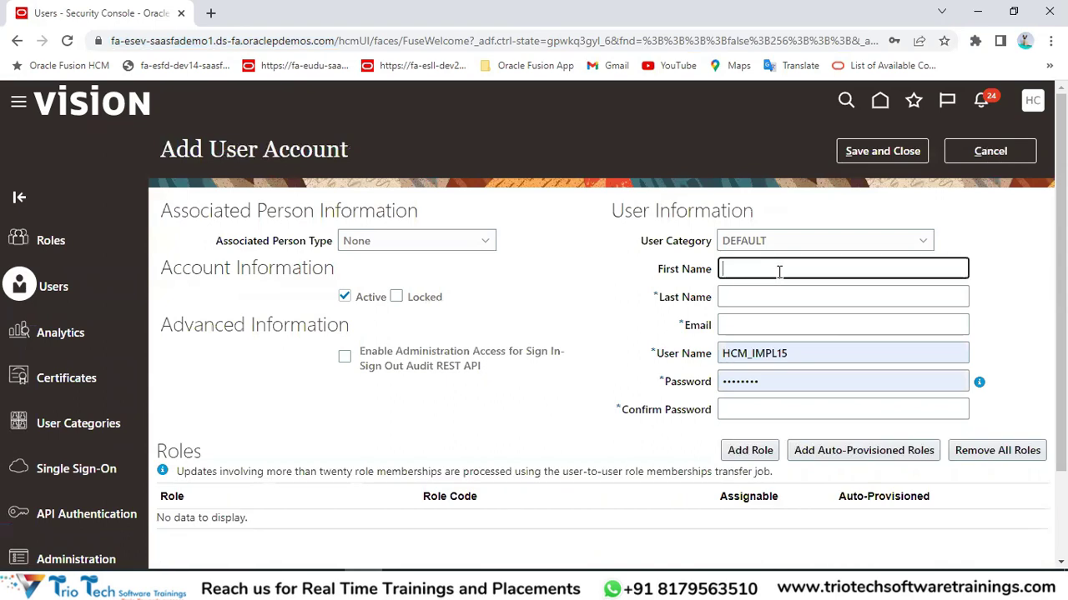
pyautogui.press('Tab')
pyautogui.write('Te')
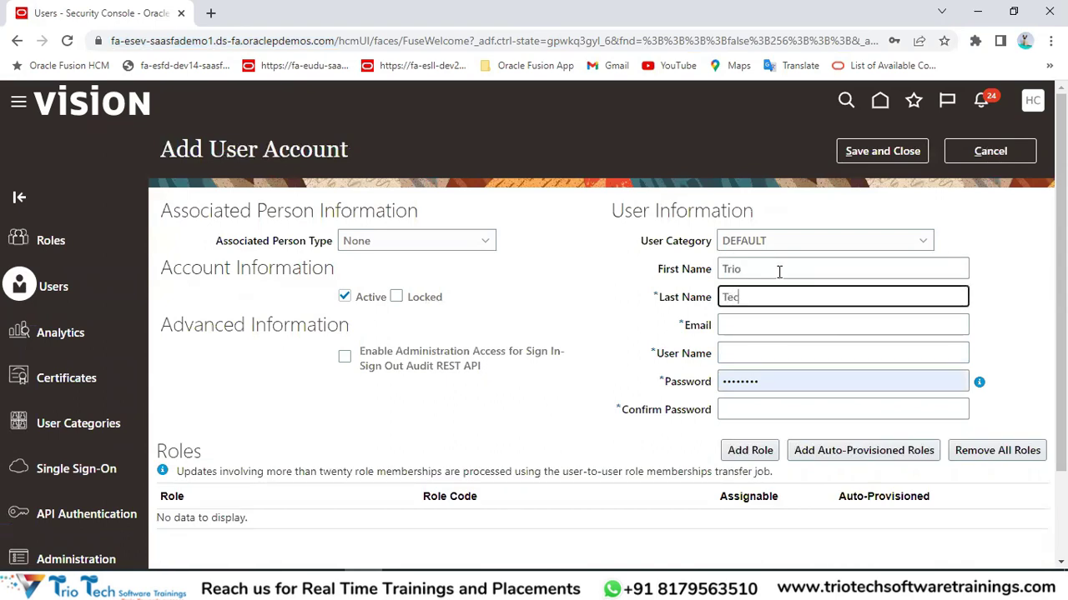
pyautogui.press('Tab')
pyautogui.press('Tab')
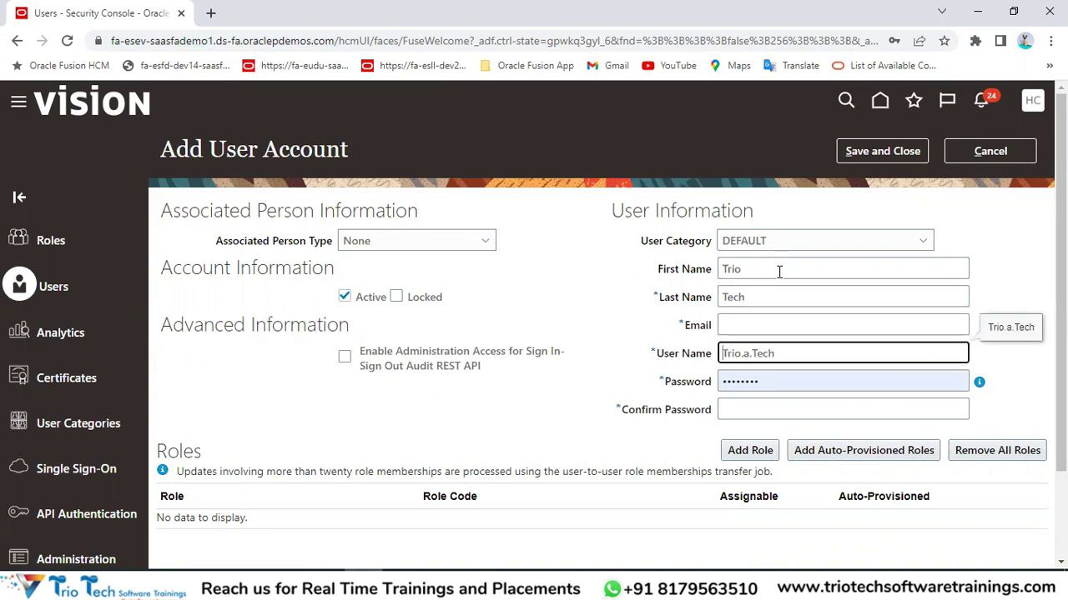
pyautogui.moveTo(775, 354); pyautogui.dragTo(698, 359)
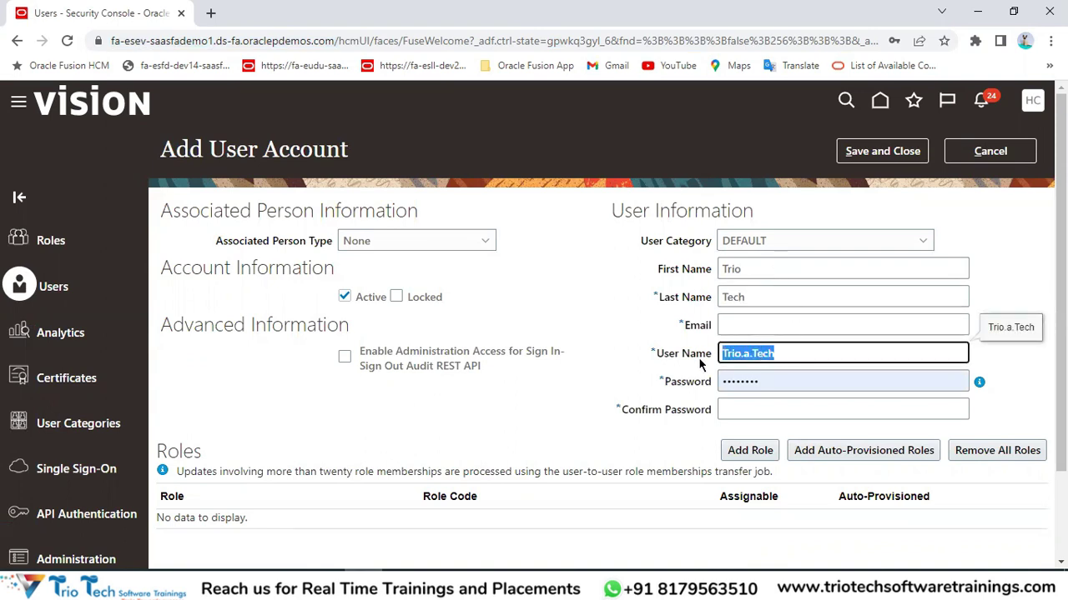
pyautogui.hotkey('alt', 'Tab')
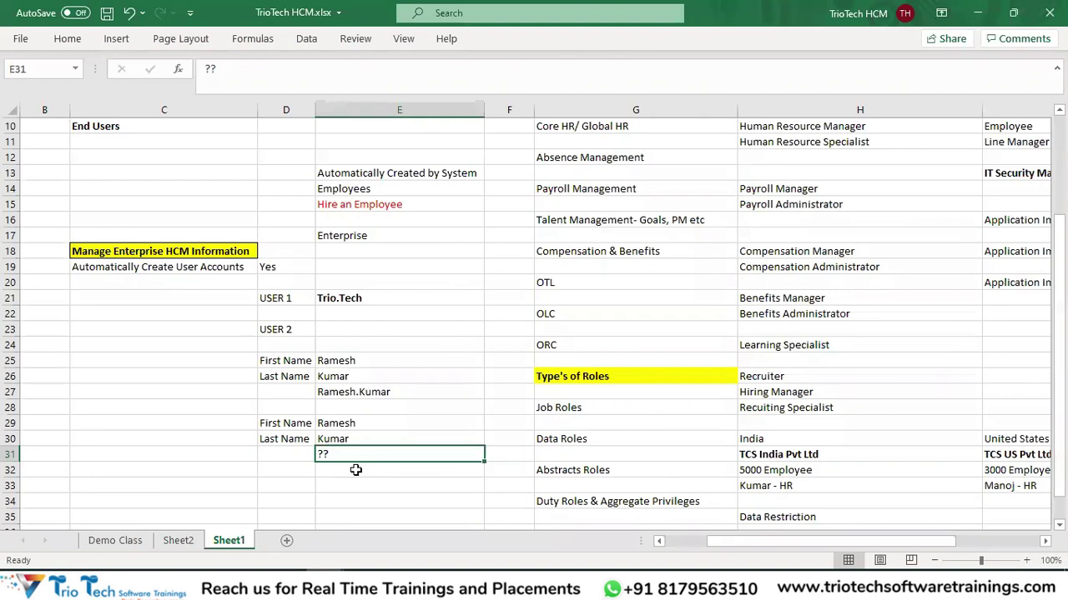
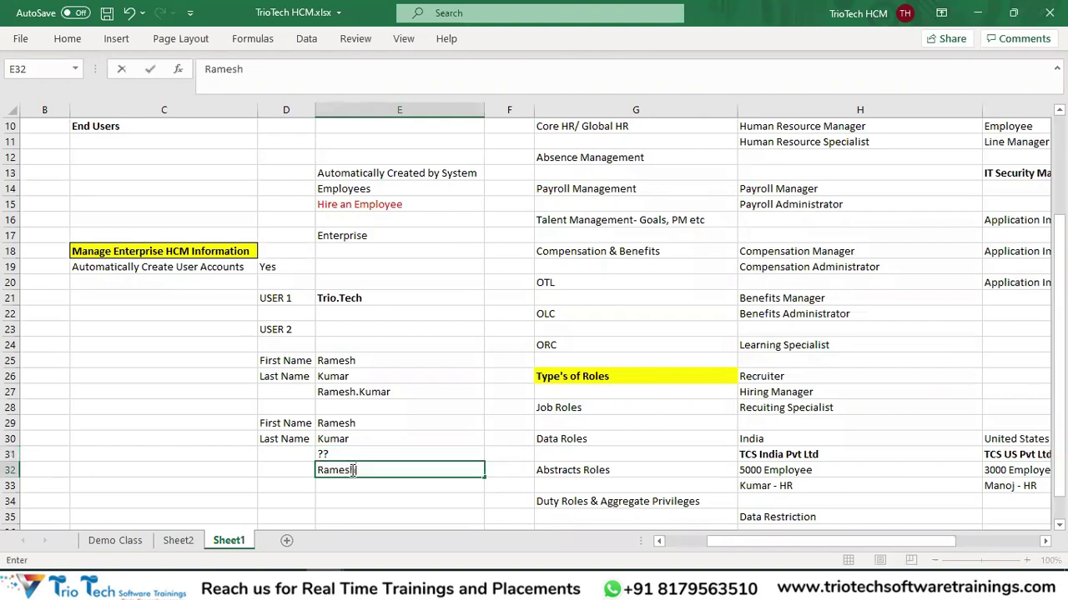
pyautogui.press('Return')
pyautogui.click(352, 471)
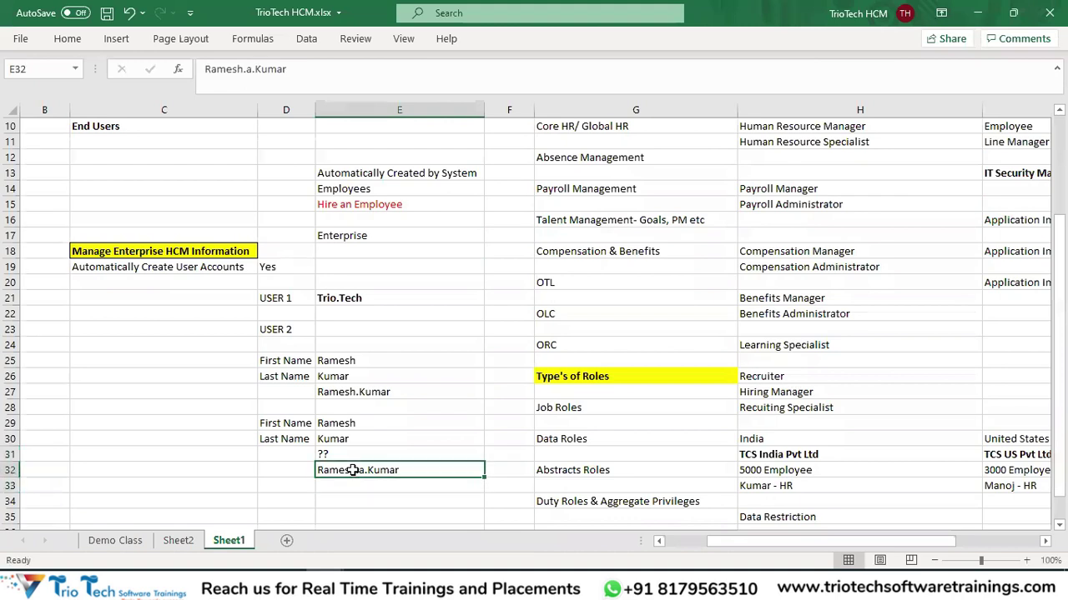
pyautogui.hotkey('ctrl', 'c')
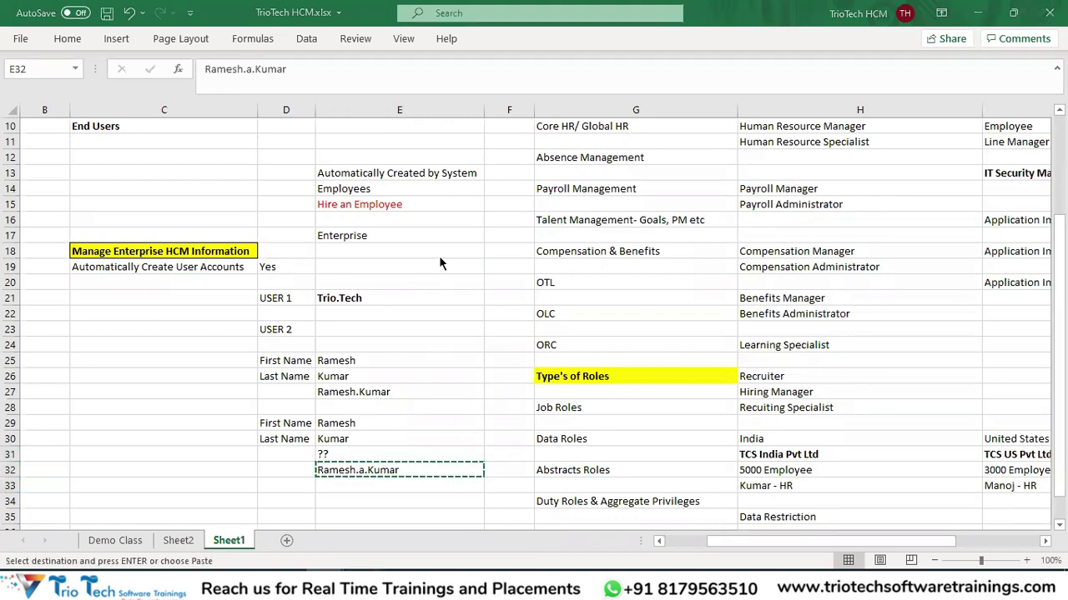
pyautogui.hotkey('alt', 'Tab')
pyautogui.click(953, 157)
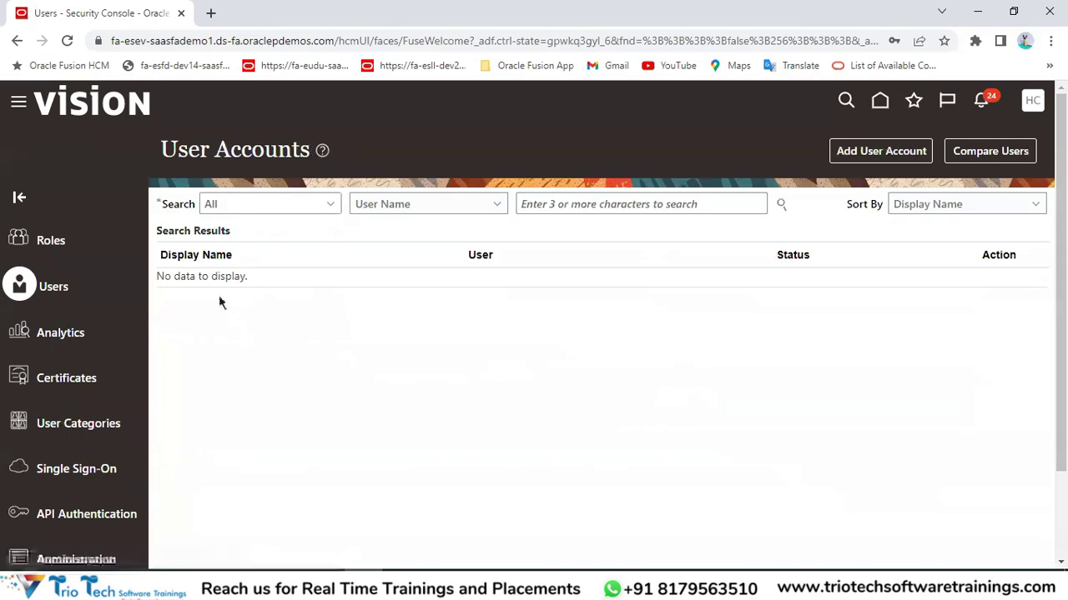
# Open the DEFAULT category, set its generation rule to FirstName.LastName and save.
pyautogui.click(78, 423)
pyautogui.click(209, 248)
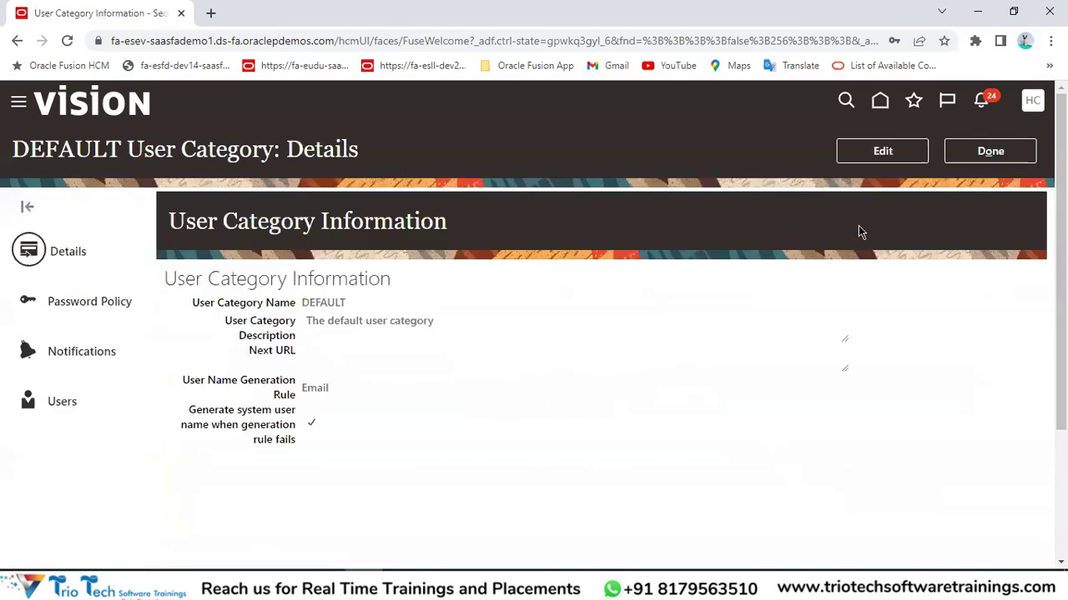
pyautogui.click(883, 151)
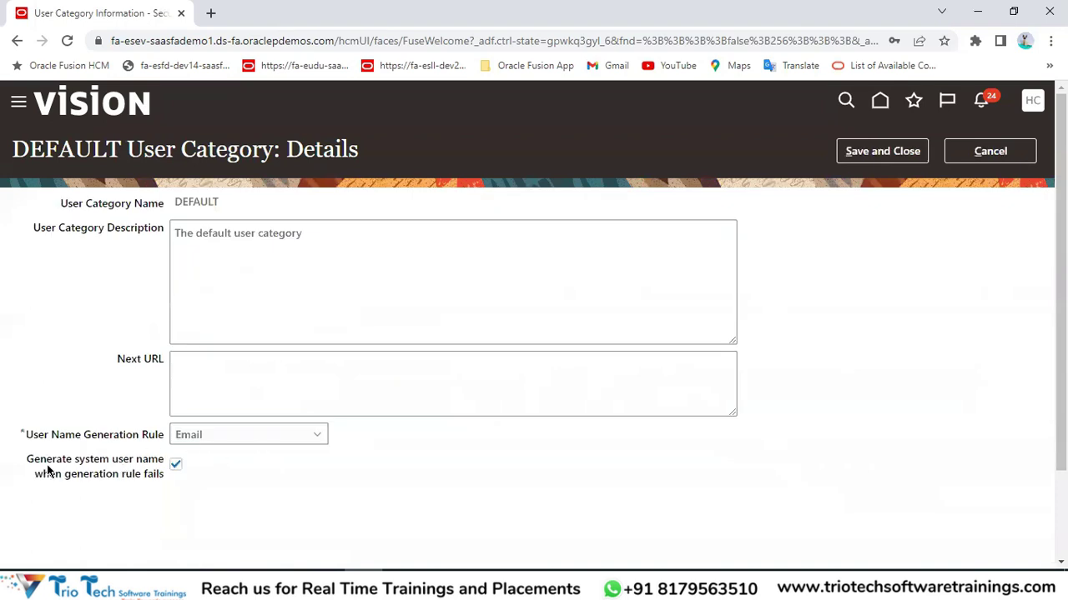
pyautogui.moveTo(29, 453); pyautogui.dragTo(127, 464)
pyautogui.moveTo(51, 477); pyautogui.dragTo(164, 475)
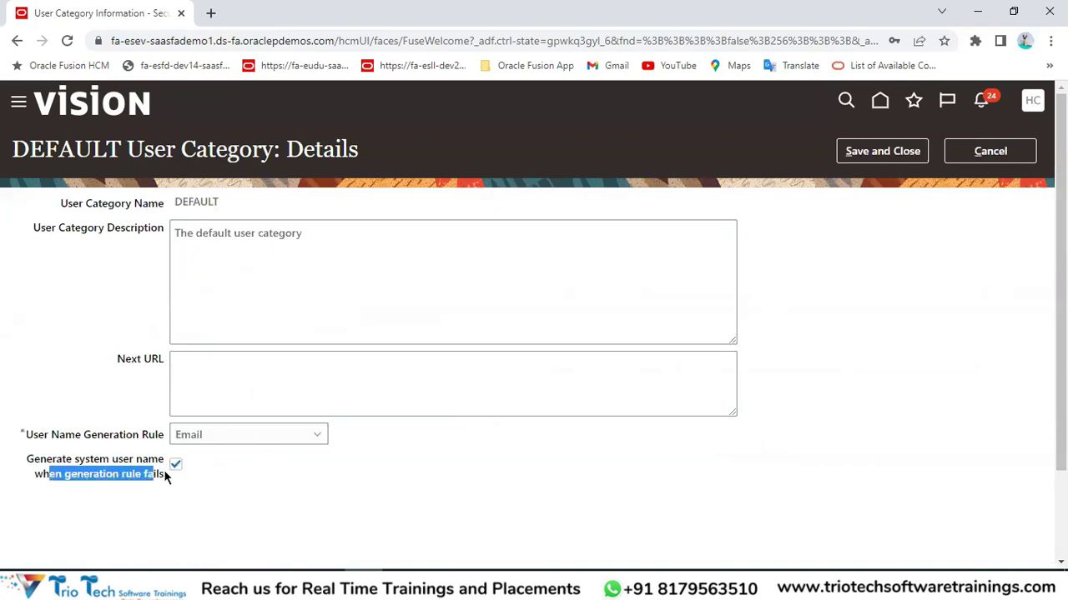
pyautogui.moveTo(44, 433); pyautogui.dragTo(144, 435)
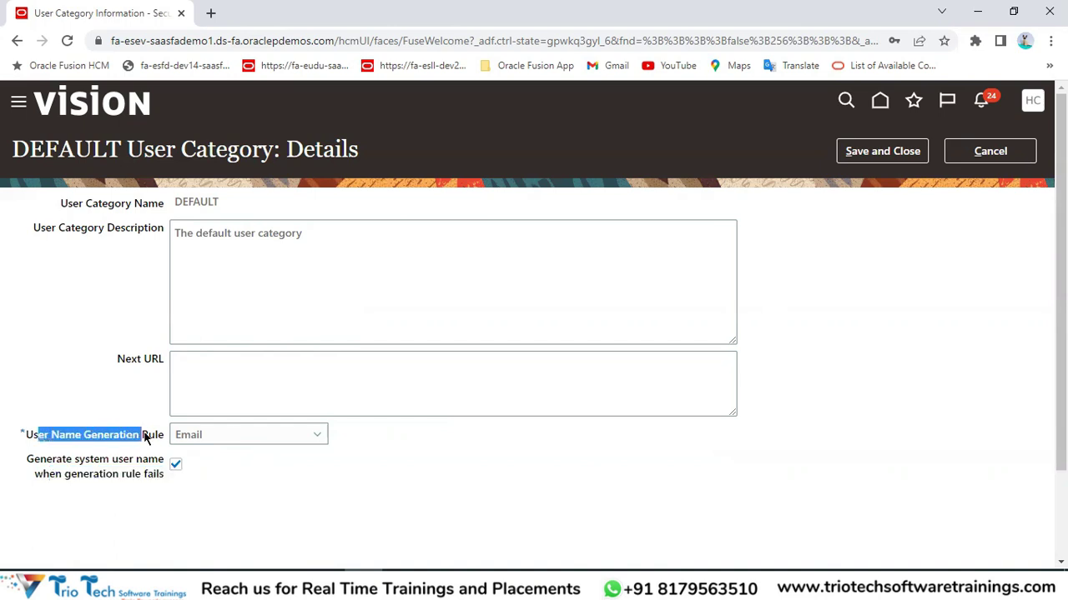
pyautogui.click(233, 437)
pyautogui.click(198, 456)
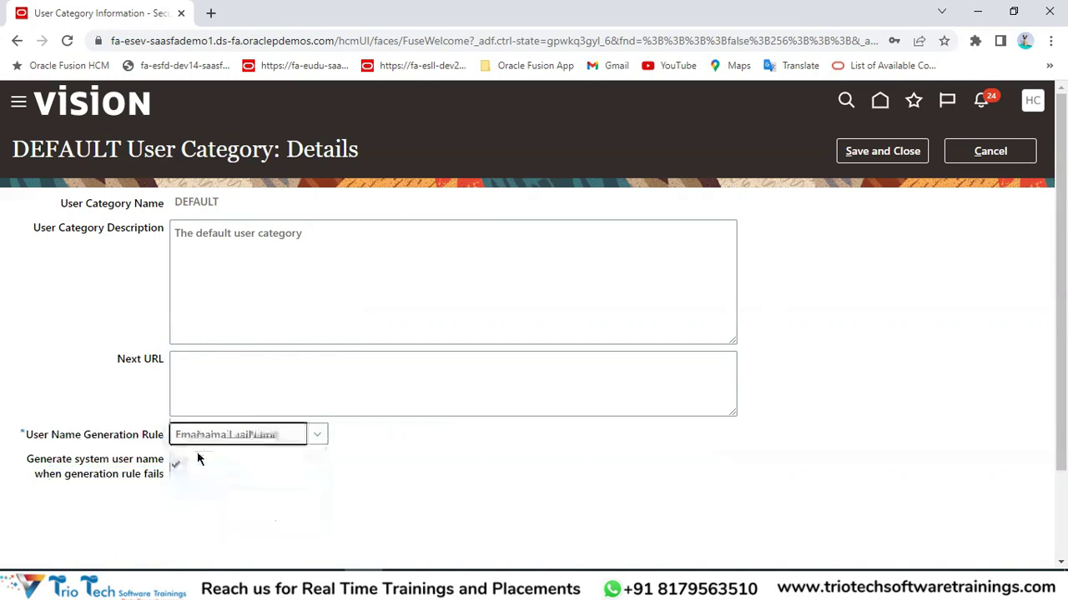
pyautogui.click(886, 155)
# Reopen DEFAULT, uncheck the system-generated user name fallback, and save and close.
pyautogui.click(882, 157)
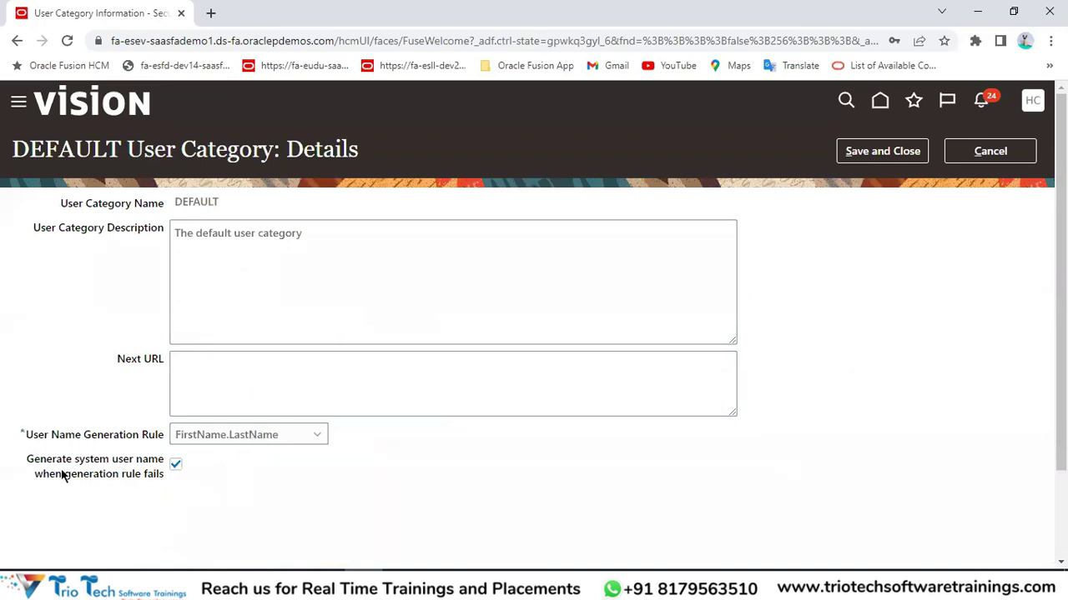
pyautogui.moveTo(63, 476); pyautogui.dragTo(152, 474)
pyautogui.moveTo(76, 436); pyautogui.dragTo(161, 442)
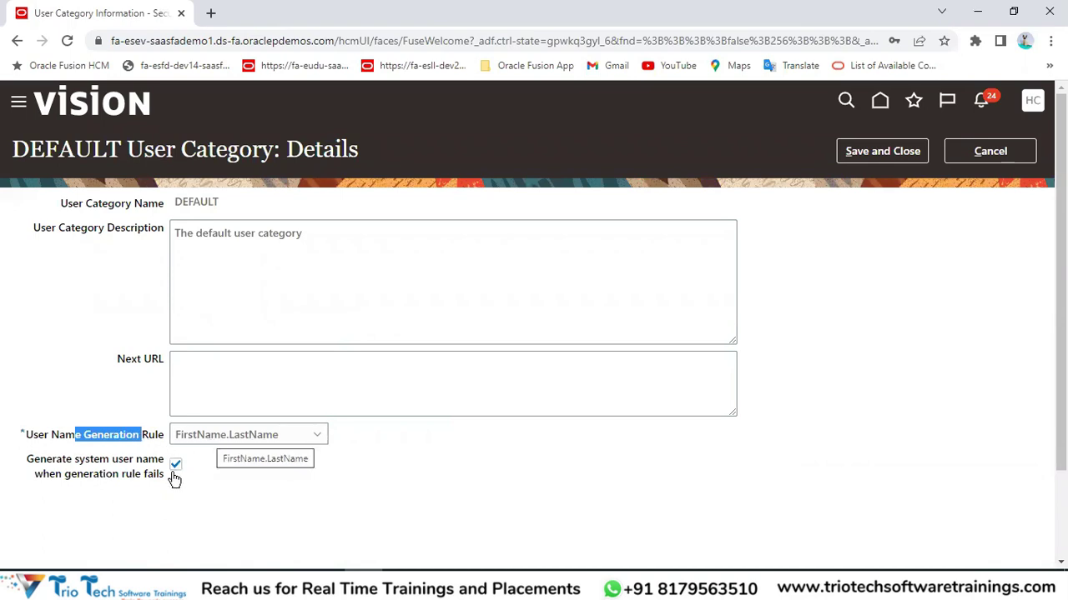
pyautogui.click(167, 41)
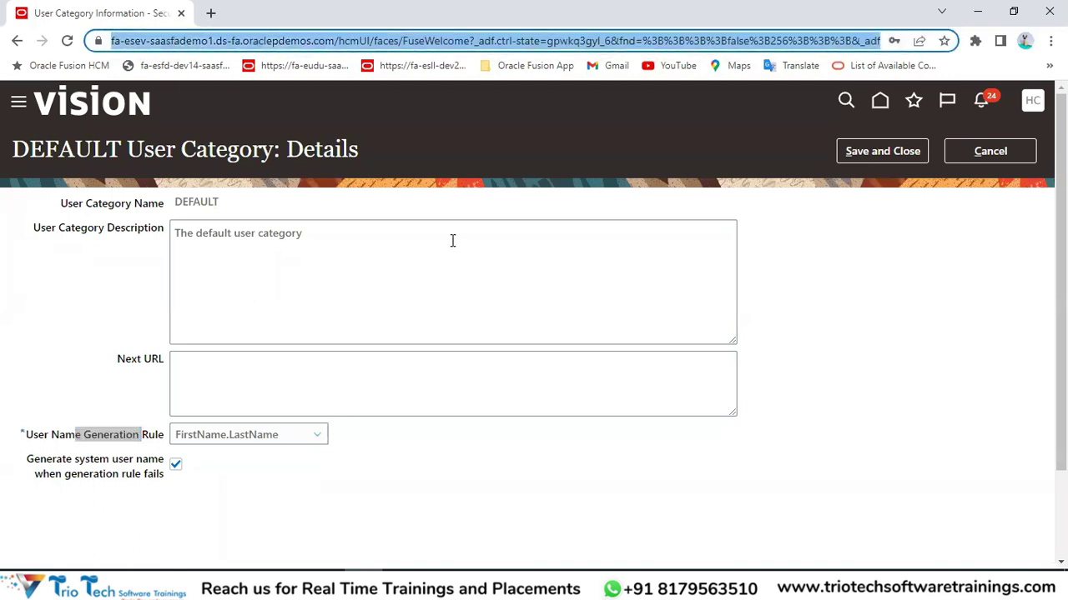
pyautogui.moveTo(27, 458); pyautogui.dragTo(130, 460)
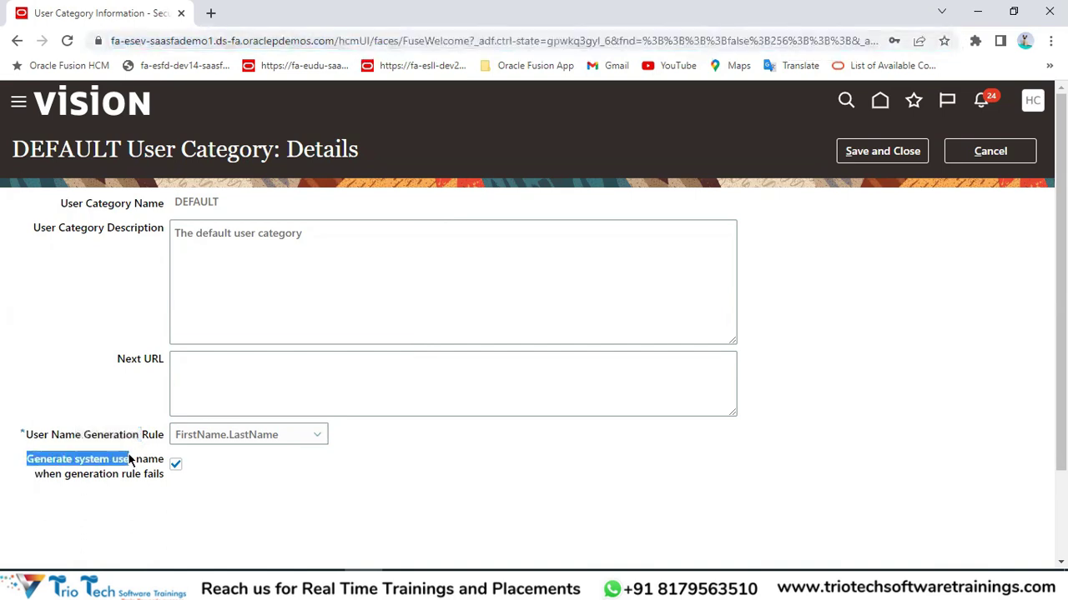
pyautogui.click(175, 466)
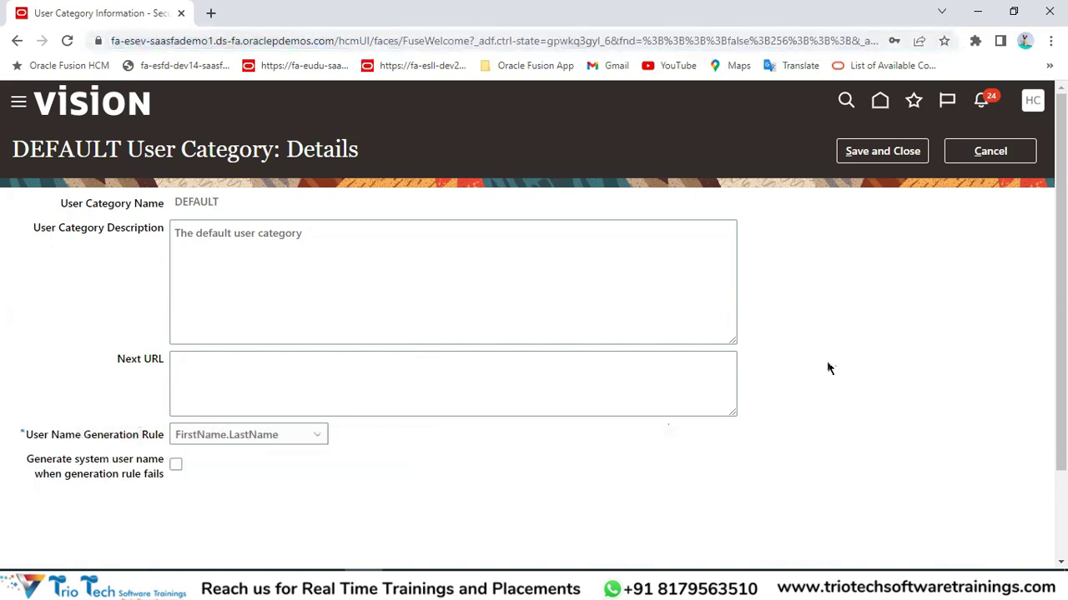
pyautogui.click(901, 152)
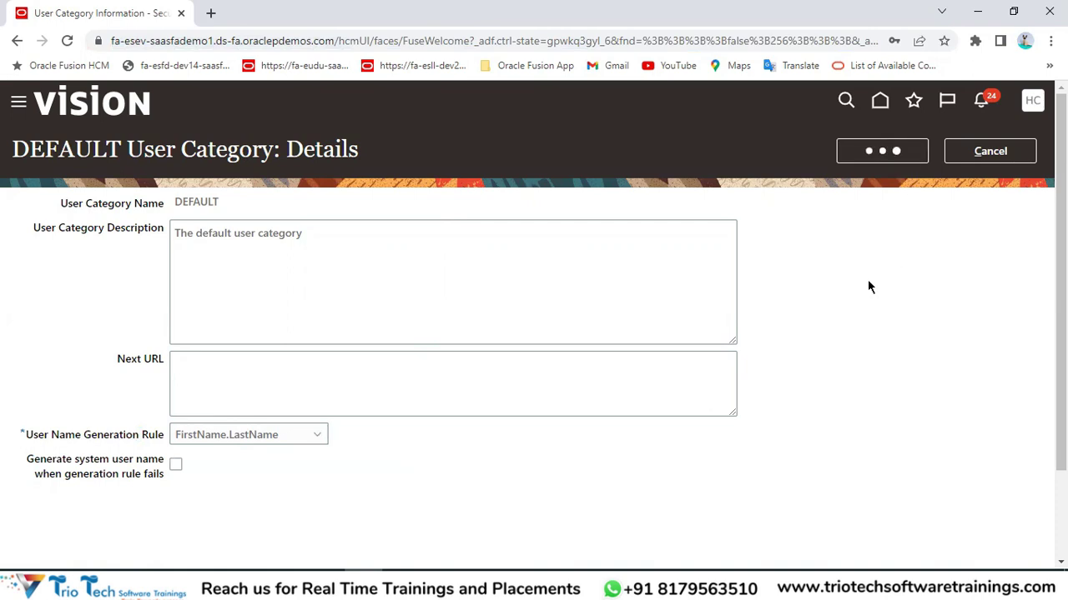
pyautogui.moveTo(189, 411); pyautogui.dragTo(274, 439)
pyautogui.click(233, 41)
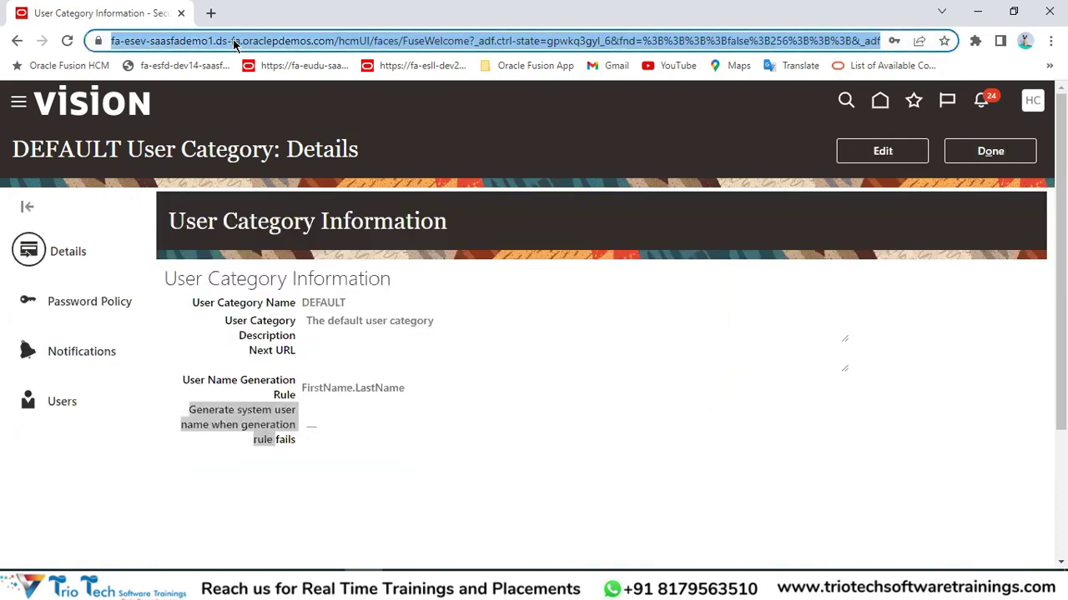
pyautogui.click(325, 584)
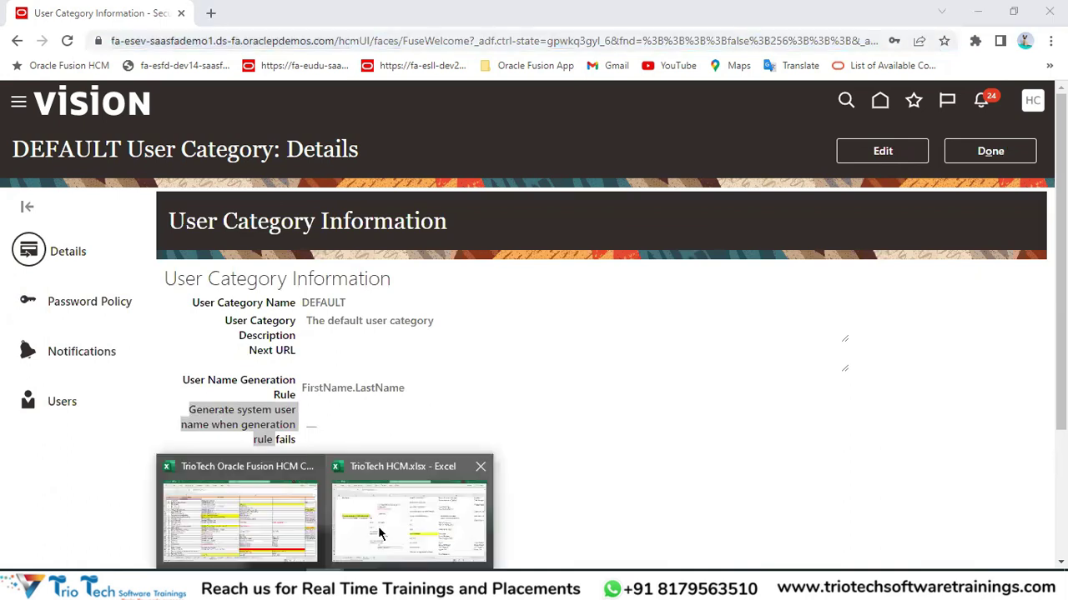
pyautogui.click(408, 517)
pyautogui.scroll(2, 367, 288)
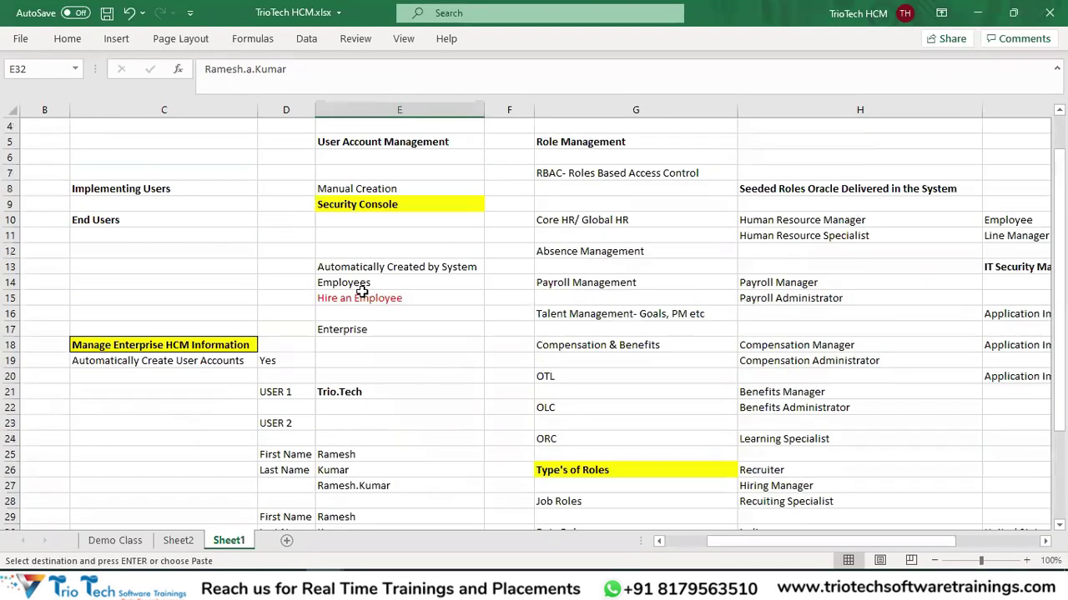
pyautogui.moveTo(347, 267); pyautogui.dragTo(366, 314)
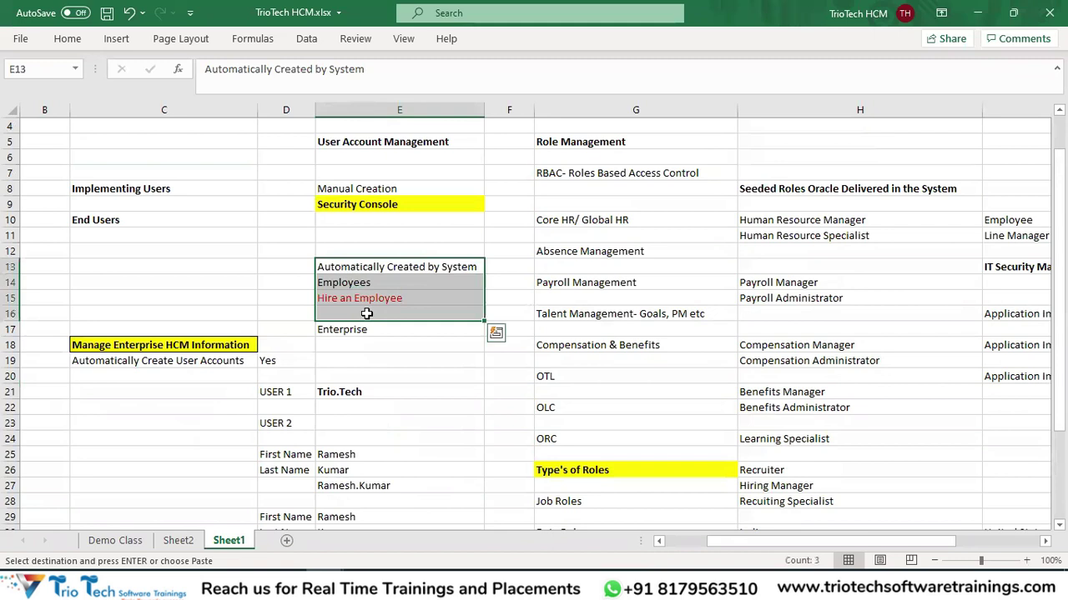
pyautogui.scroll(-2, 445, 300)
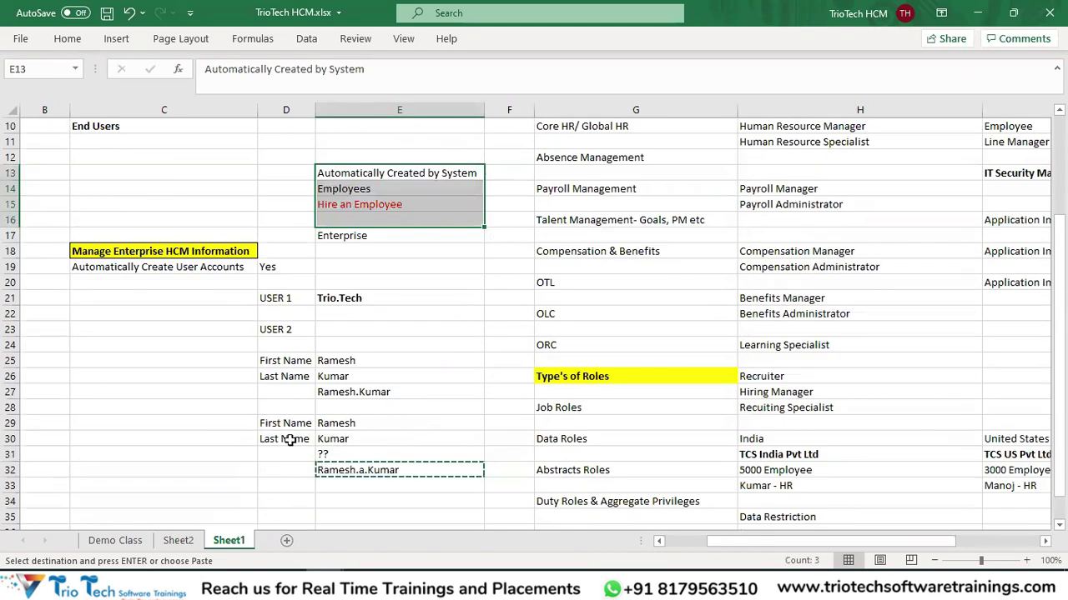
pyautogui.press('Escape')
pyautogui.hotkey('alt', 'Tab')
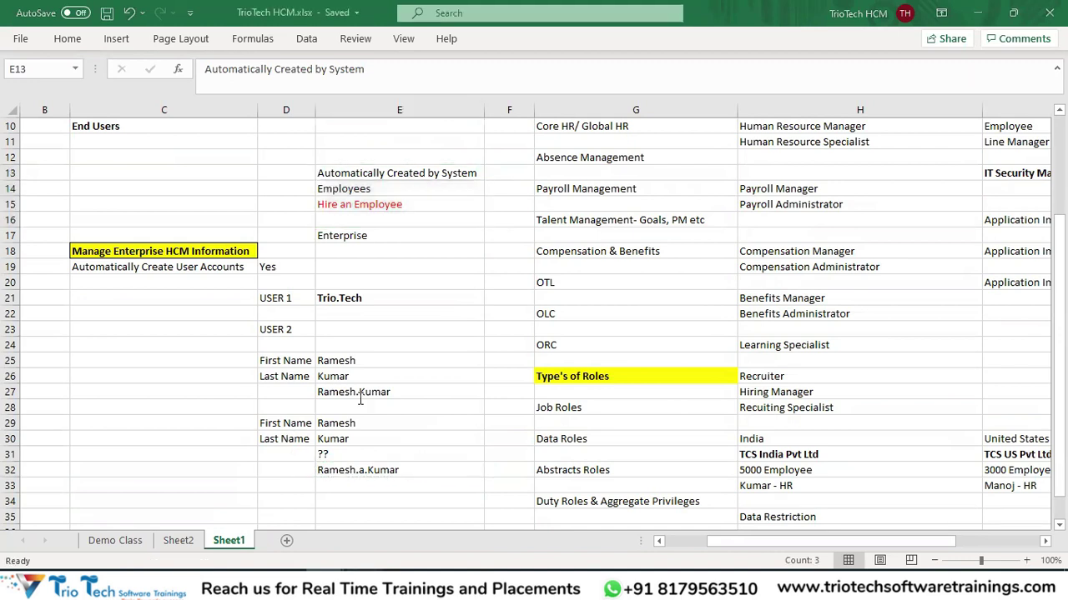
pyautogui.moveTo(300, 448); pyautogui.dragTo(165, 400)
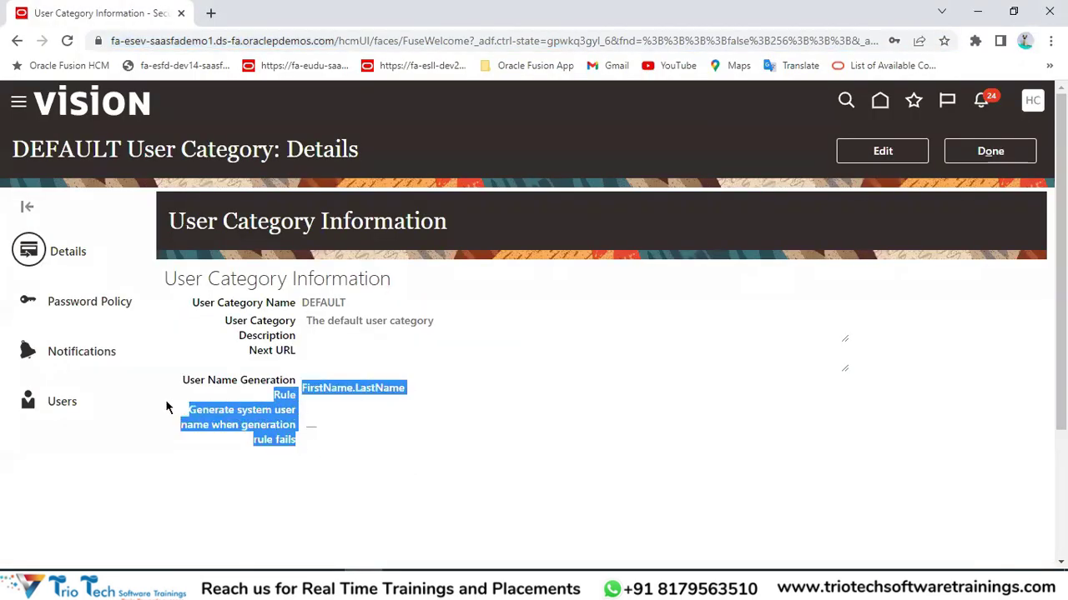
pyautogui.click(301, 449)
pyautogui.moveTo(301, 450); pyautogui.dragTo(189, 419)
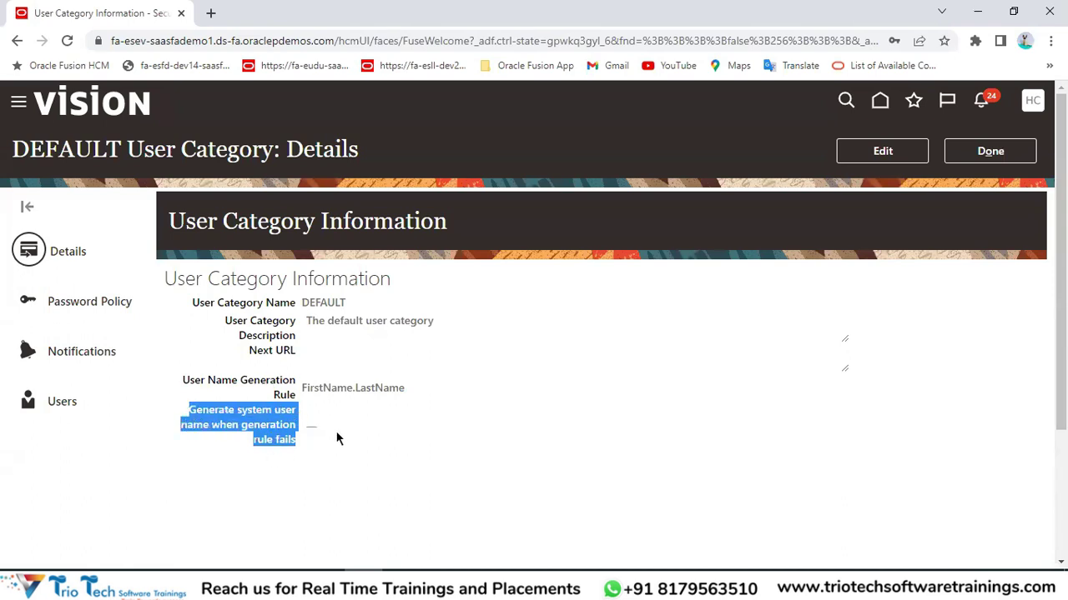
pyautogui.hotkey('alt', 'Tab')
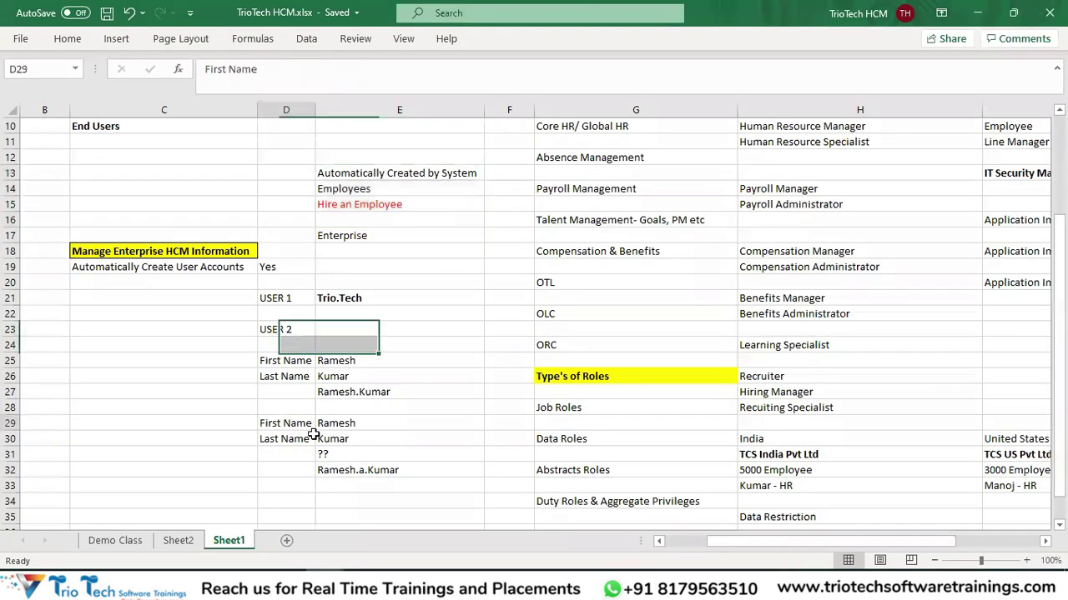
pyautogui.moveTo(283, 422); pyautogui.dragTo(355, 456)
pyautogui.click(353, 474)
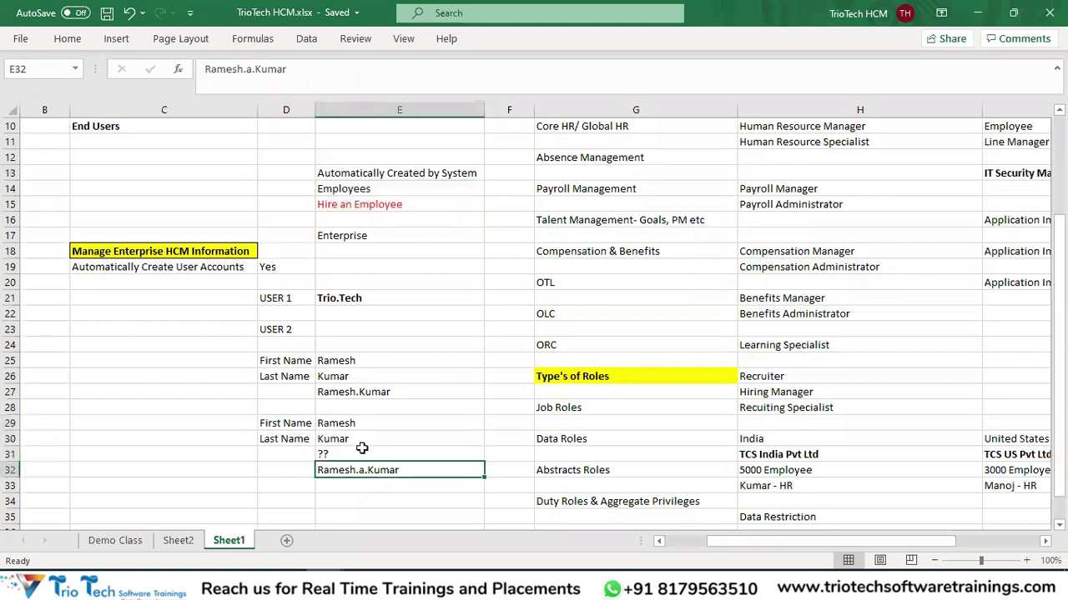
pyautogui.moveTo(284, 425); pyautogui.dragTo(365, 479)
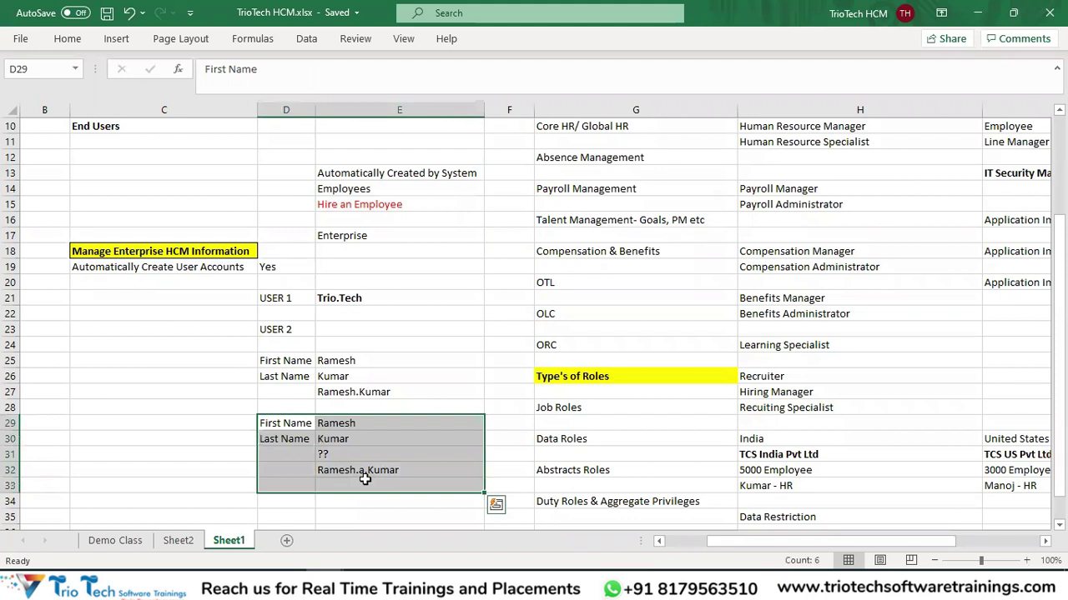
# Edit DEFAULT, check 'Generate system user name when generation rule fails', and save and close.
pyautogui.hotkey('alt', 'Tab')
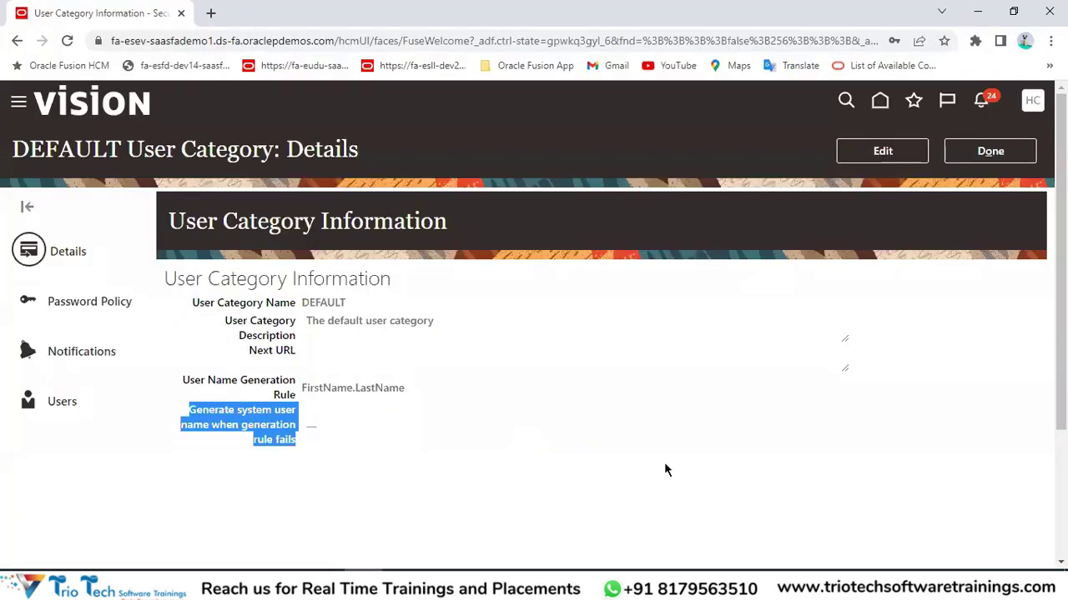
pyautogui.click(883, 151)
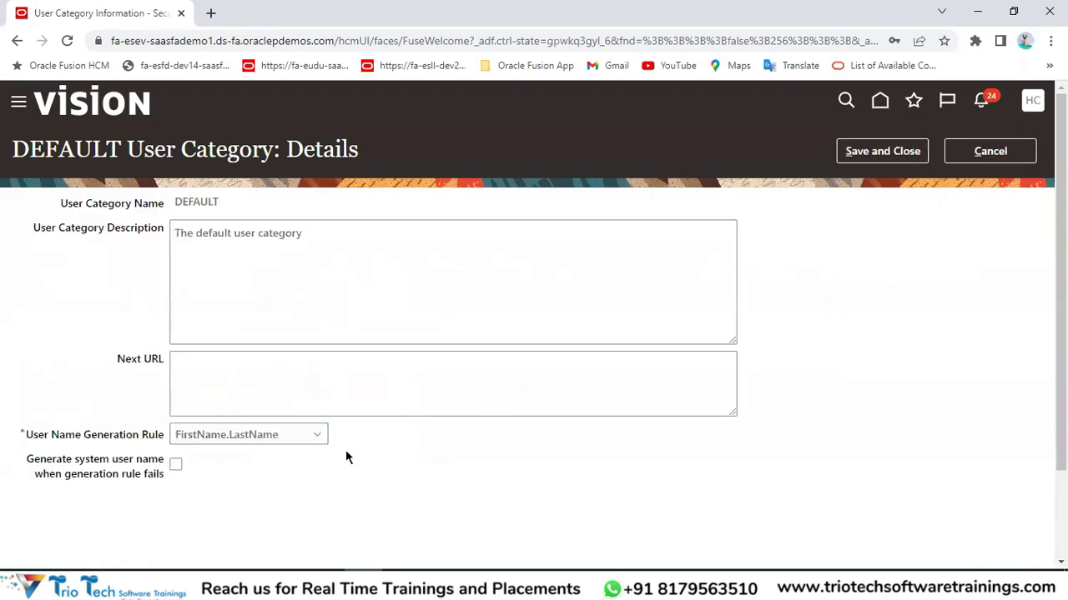
pyautogui.click(176, 469)
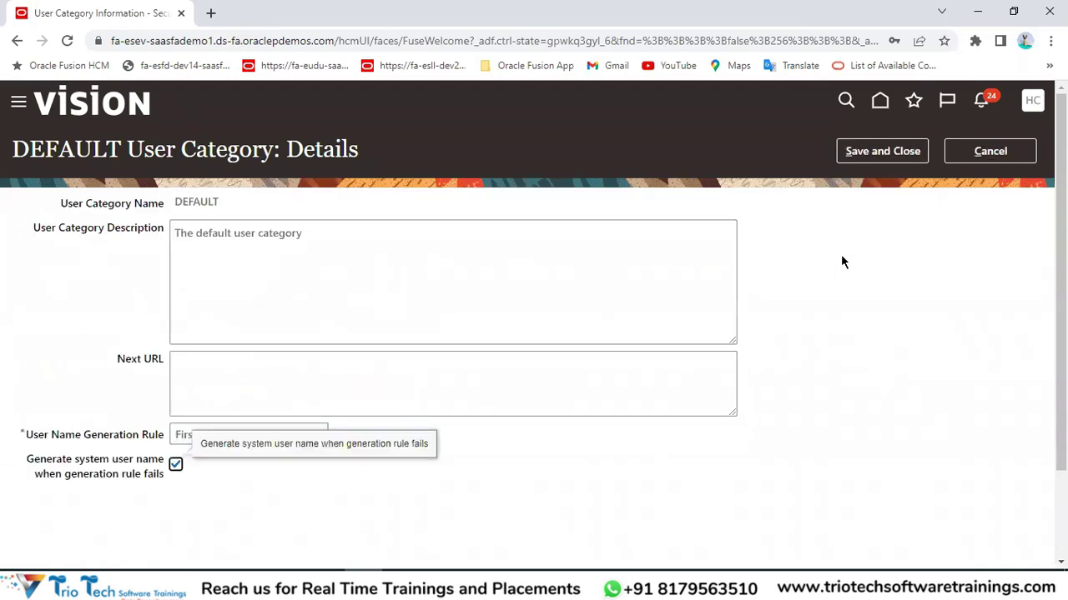
pyautogui.click(883, 153)
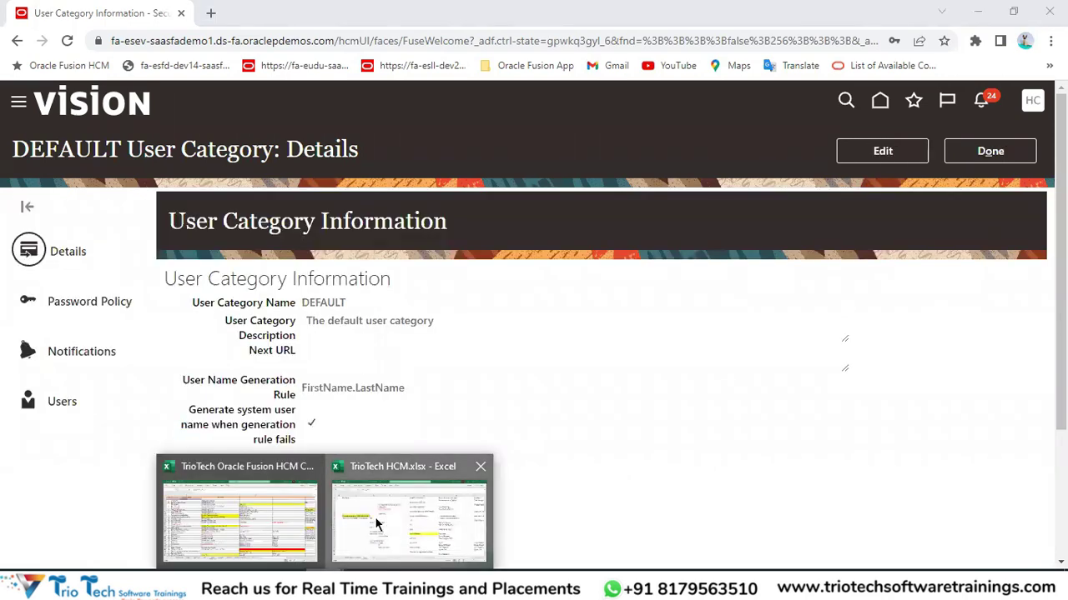
pyautogui.click(347, 475)
pyautogui.click(338, 472)
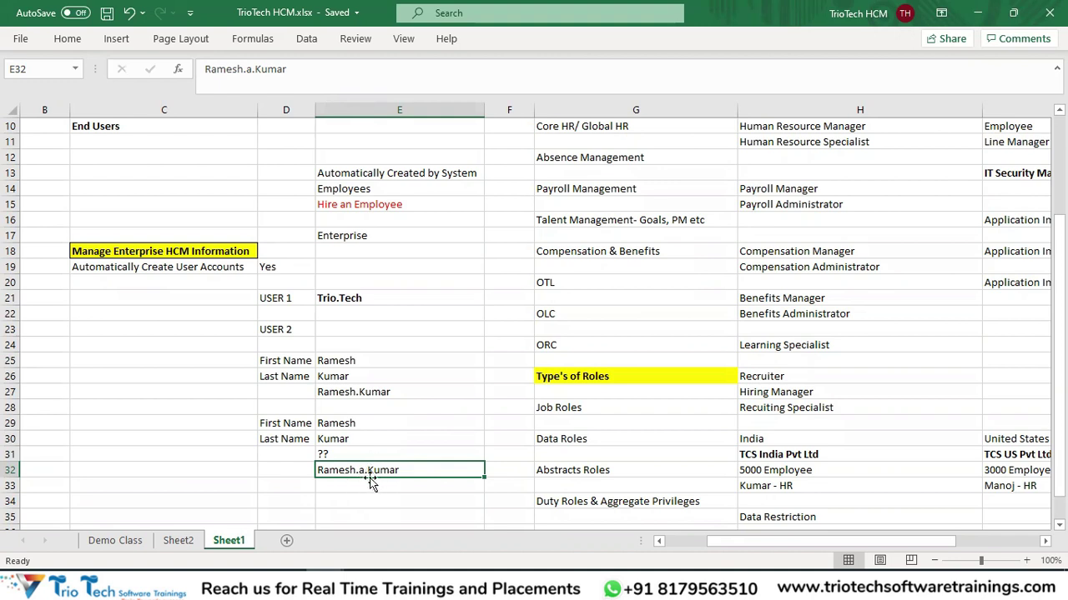
pyautogui.hotkey('ctrl', 'c')
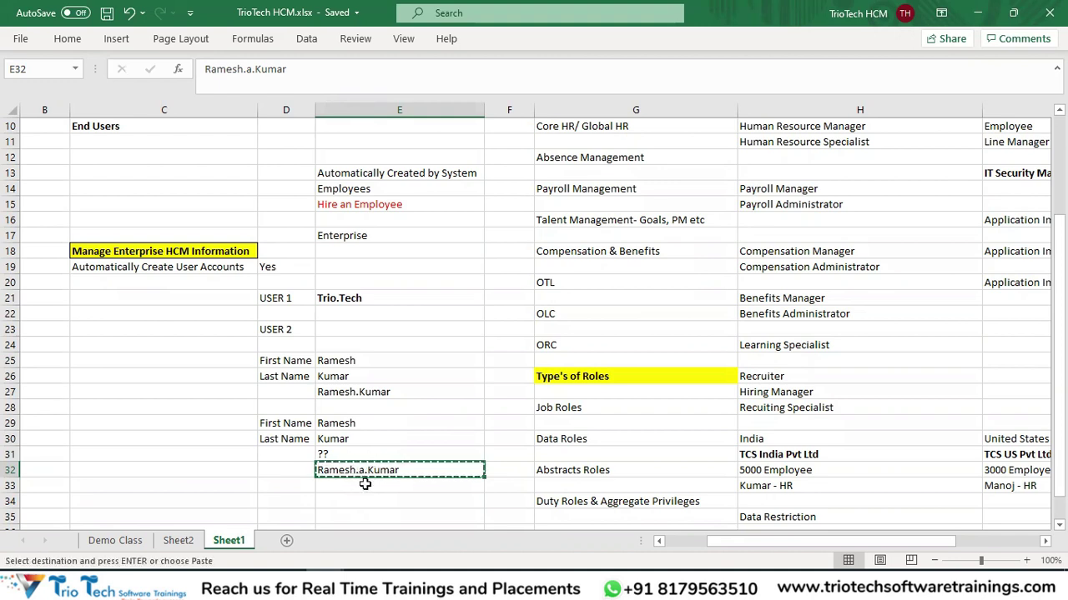
pyautogui.click(338, 393)
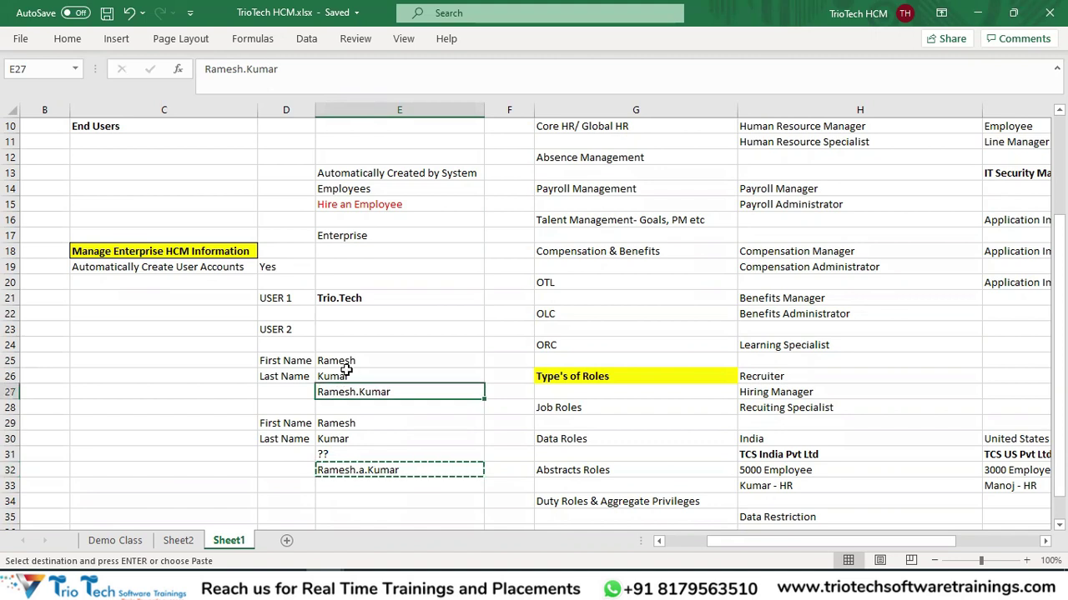
pyautogui.hotkey('alt', 'Tab')
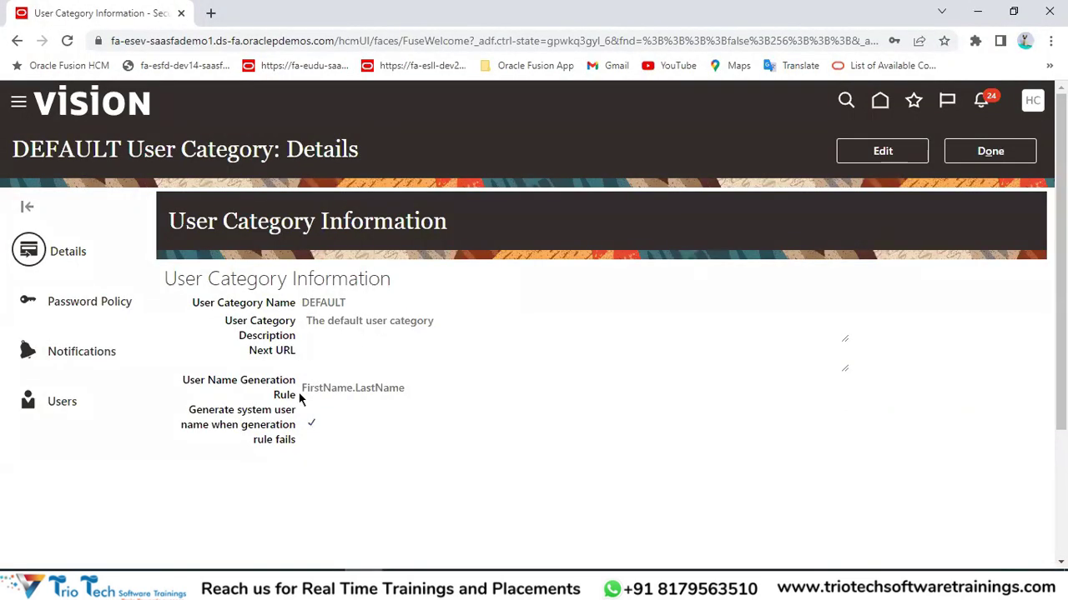
pyautogui.moveTo(302, 389); pyautogui.dragTo(408, 387)
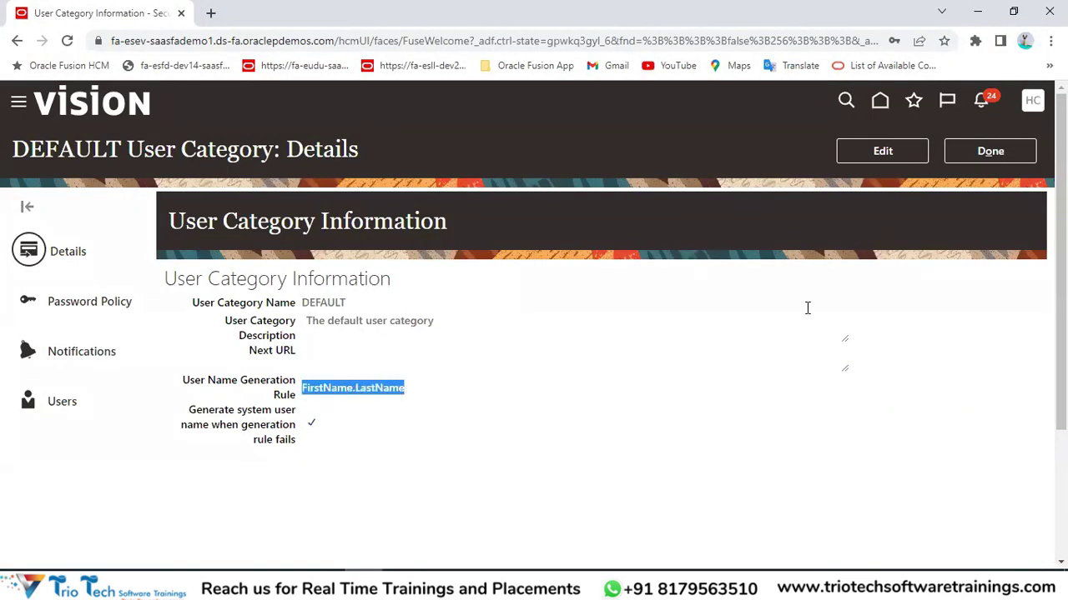
pyautogui.click(282, 40)
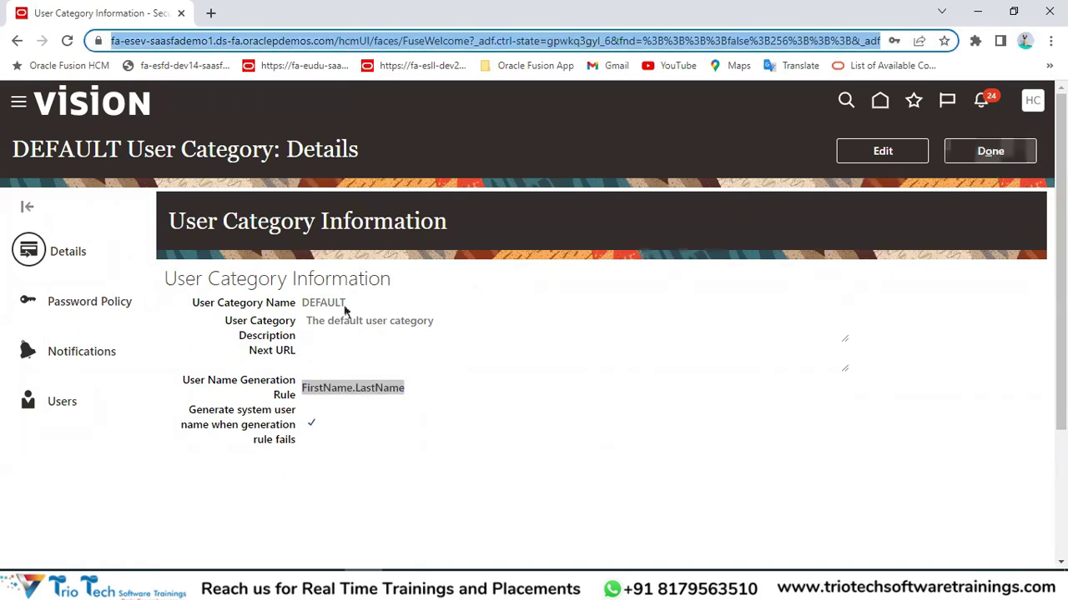
pyautogui.doubleClick(310, 153)
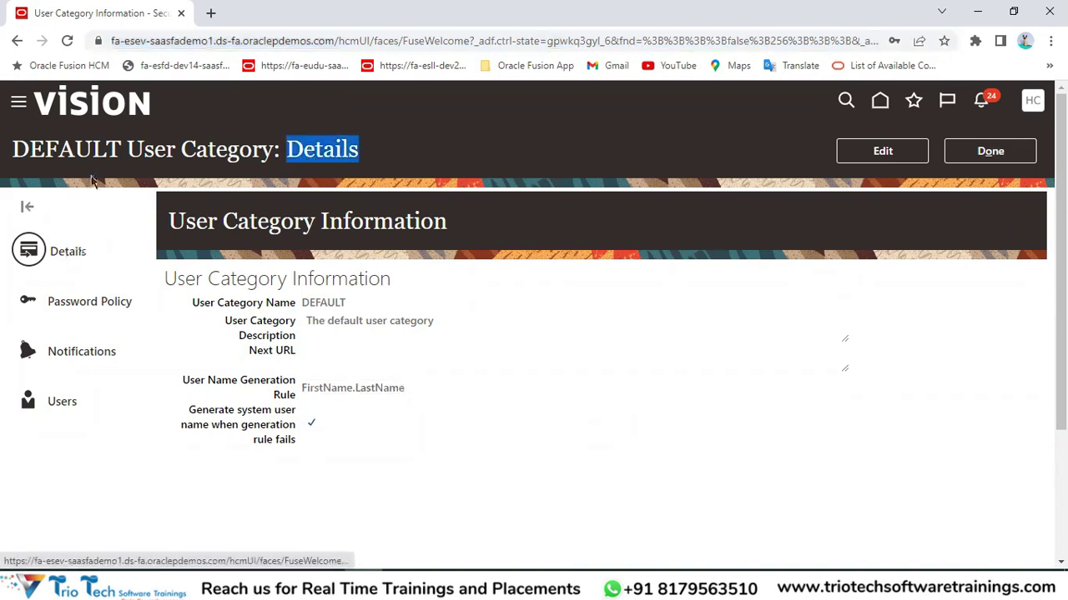
pyautogui.doubleClick(83, 149)
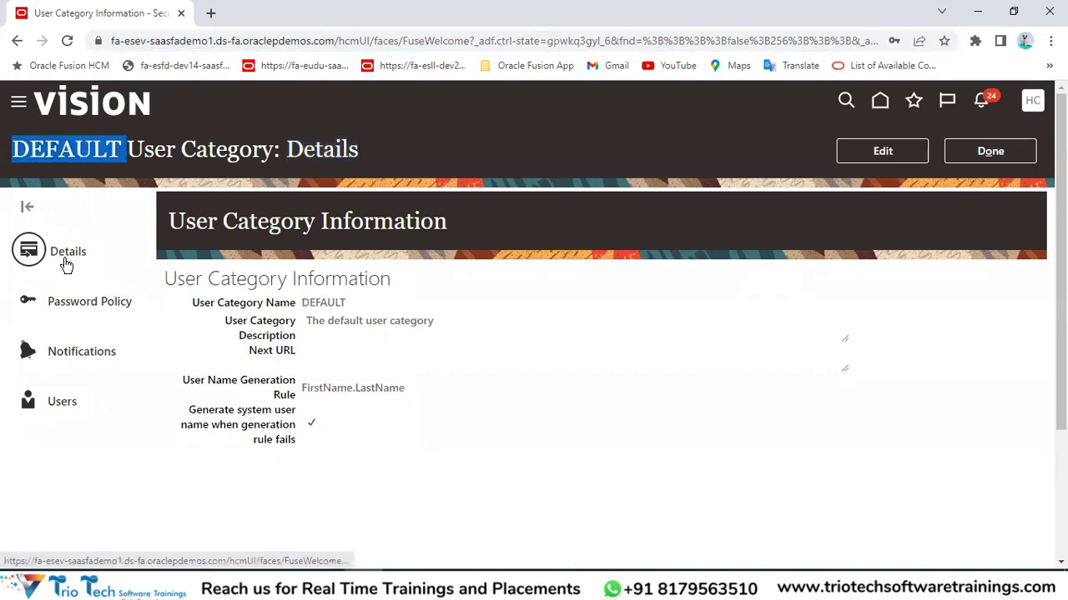
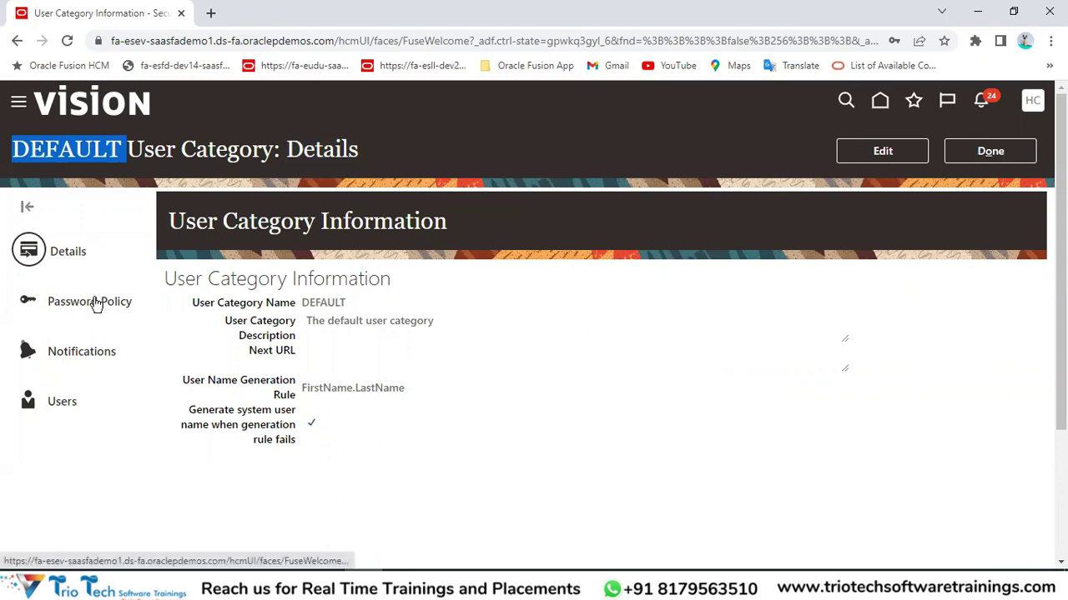
# Open the DEFAULT category's Password Policy, showing 90-day expiration and Simple complexity.
pyautogui.click(224, 150)
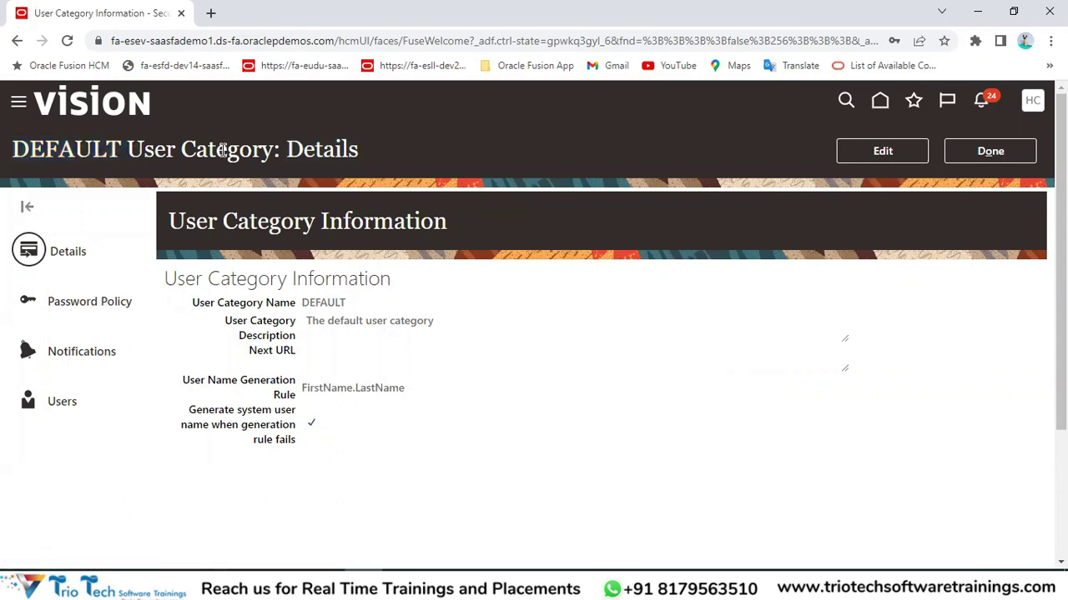
pyautogui.moveTo(251, 150); pyautogui.dragTo(175, 148)
pyautogui.click(84, 305)
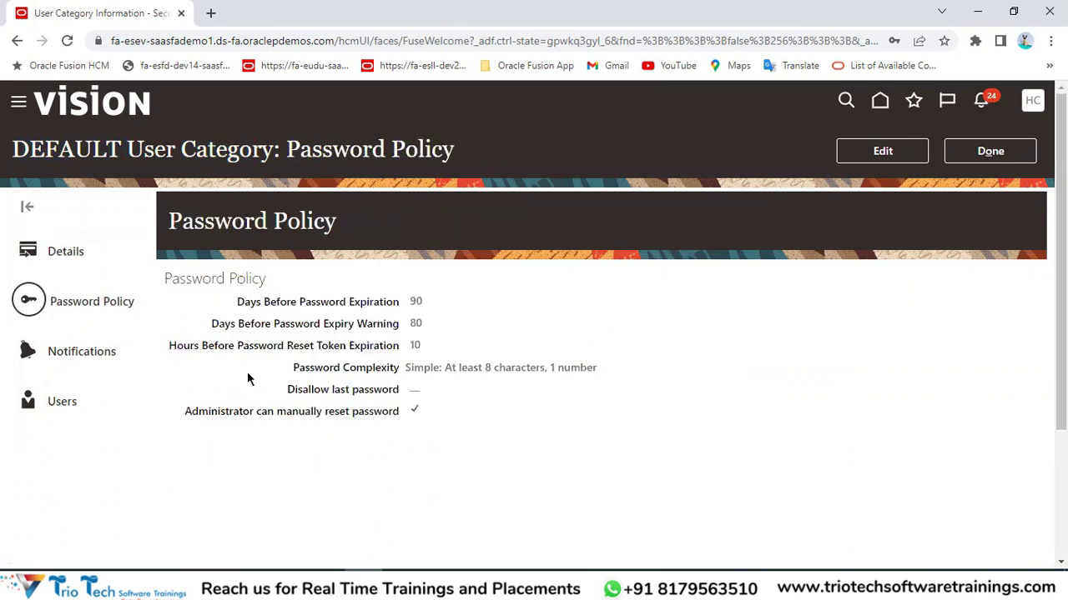
# Highlight the word Password in the DEFAULT Password Policy page title.
pyautogui.moveTo(290, 150); pyautogui.dragTo(459, 152)
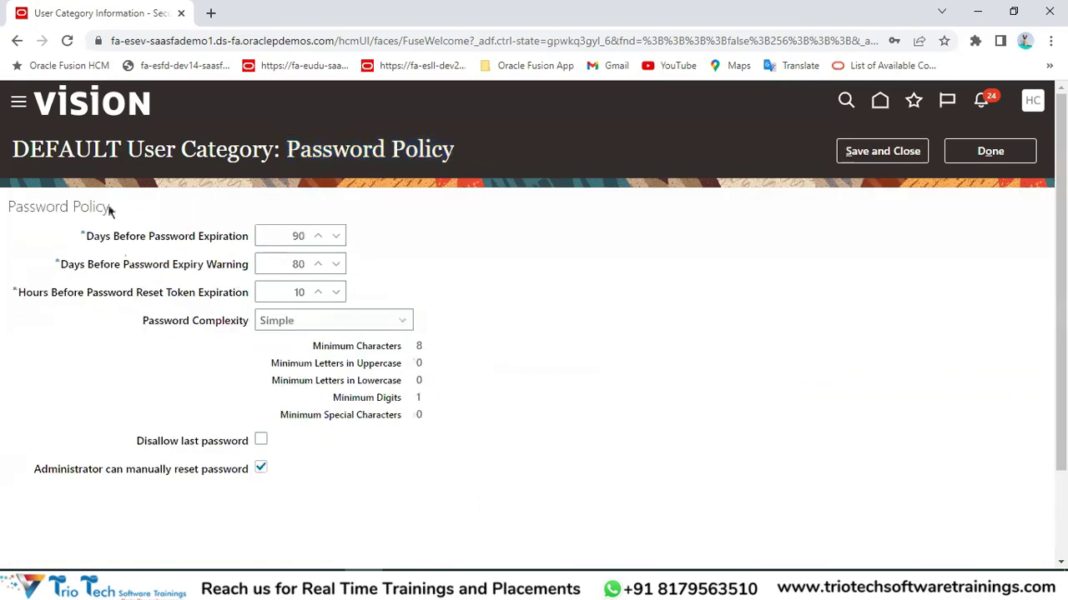
pyautogui.click(156, 41)
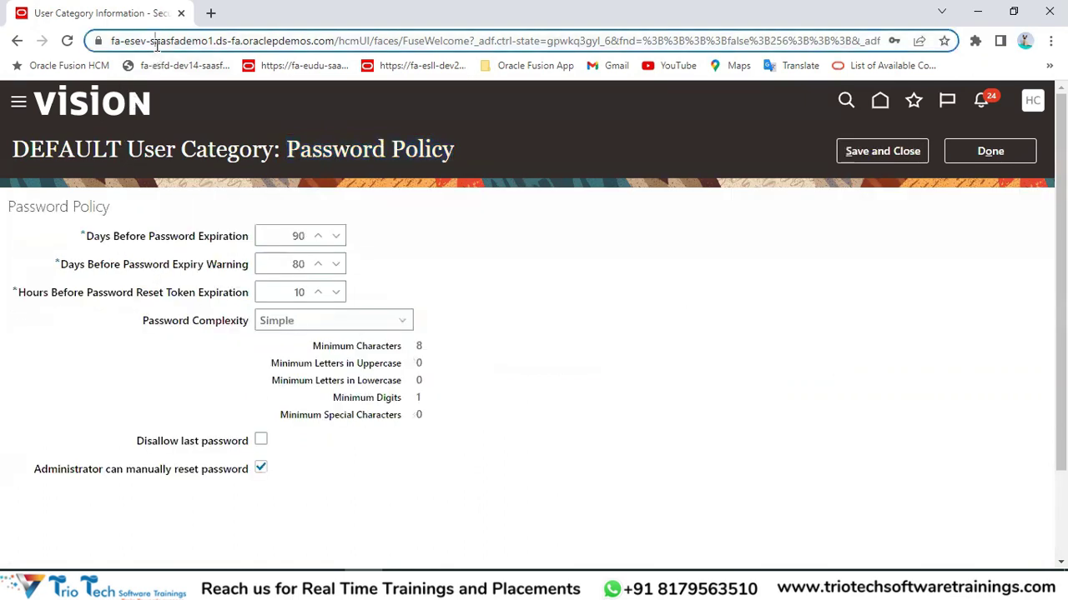
pyautogui.doubleClick(97, 238)
pyautogui.doubleClick(132, 237)
pyautogui.click(164, 239)
pyautogui.doubleClick(171, 238)
pyautogui.click(224, 240)
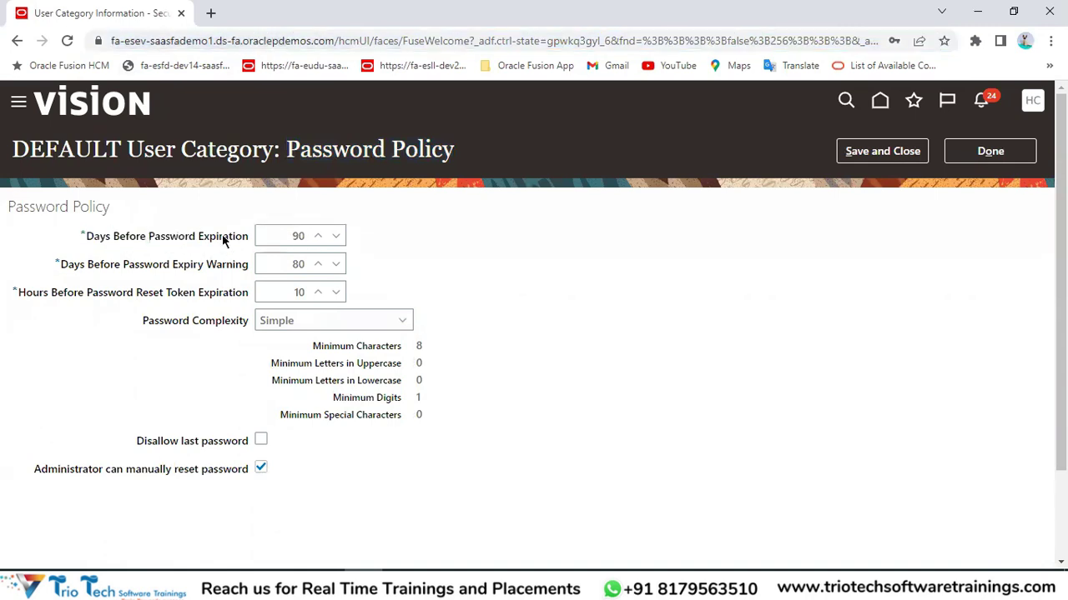
pyautogui.click(283, 235)
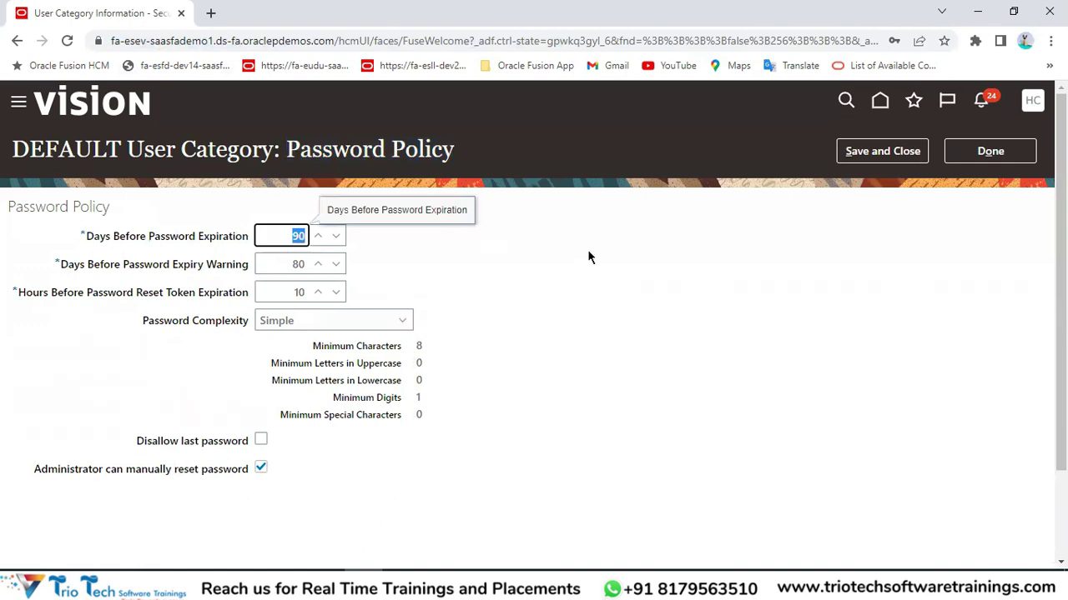
pyautogui.click(232, 40)
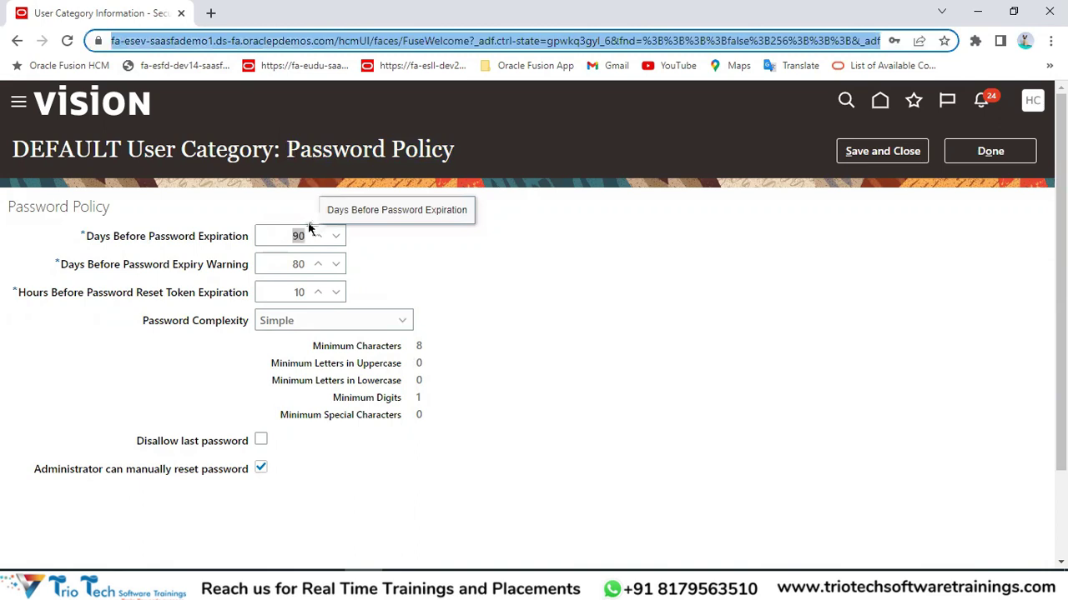
pyautogui.click(279, 236)
pyautogui.press('BackSpace')
pyautogui.write('60')
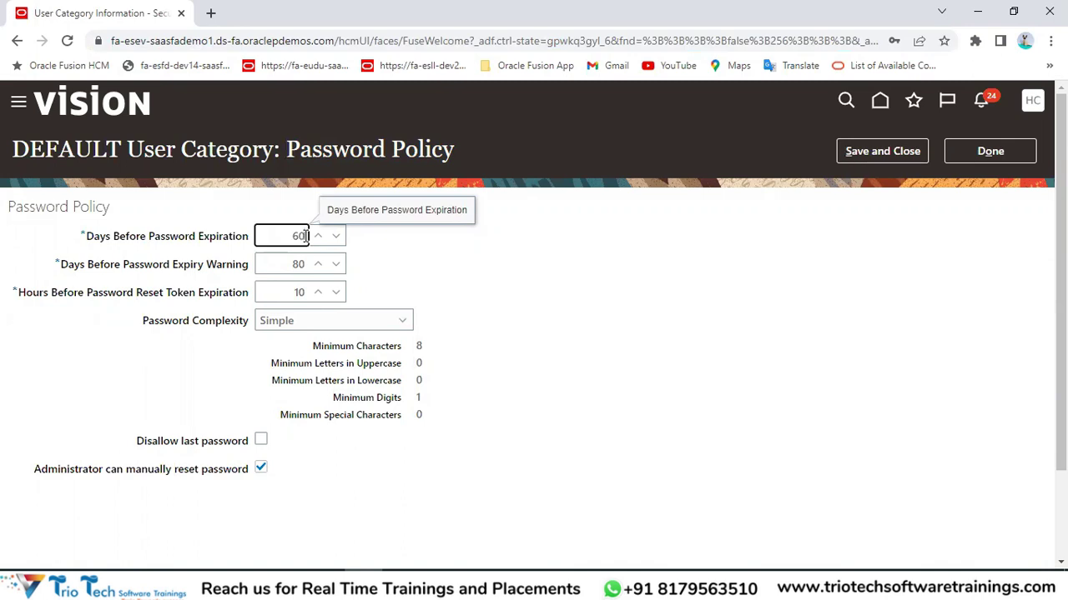
pyautogui.press('BackSpace')
pyautogui.press('BackSpace')
pyautogui.write('120')
pyautogui.press('BackSpace')
pyautogui.press('BackSpace')
pyautogui.press('BackSpace')
pyautogui.write('9999')
pyautogui.moveTo(272, 237); pyautogui.dragTo(313, 241)
pyautogui.press('BackSpace')
pyautogui.write('90')
pyautogui.click(488, 288)
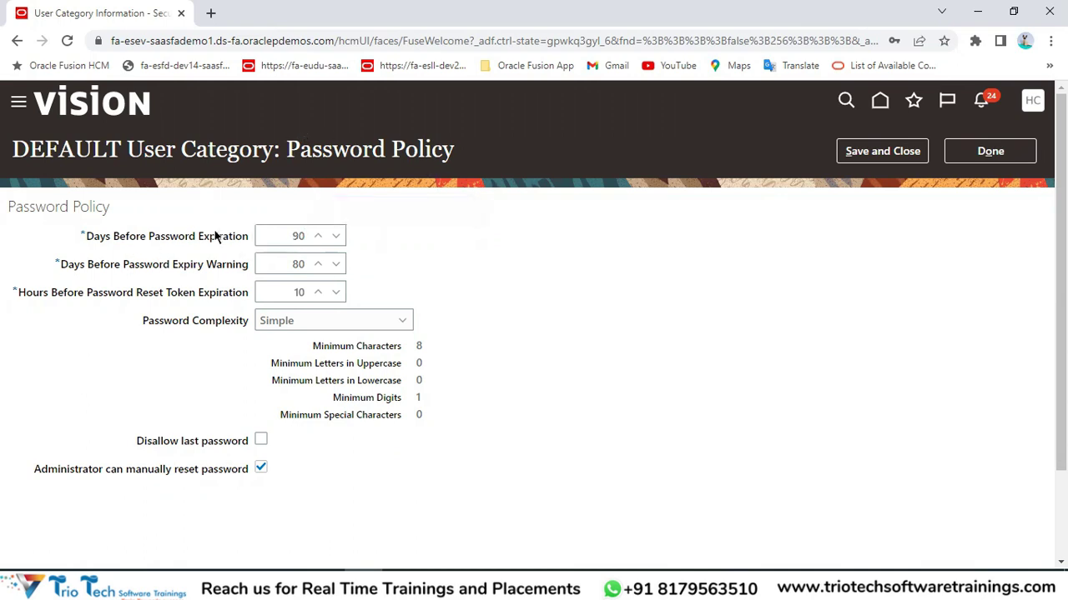
pyautogui.moveTo(199, 237); pyautogui.dragTo(237, 238)
pyautogui.click(167, 40)
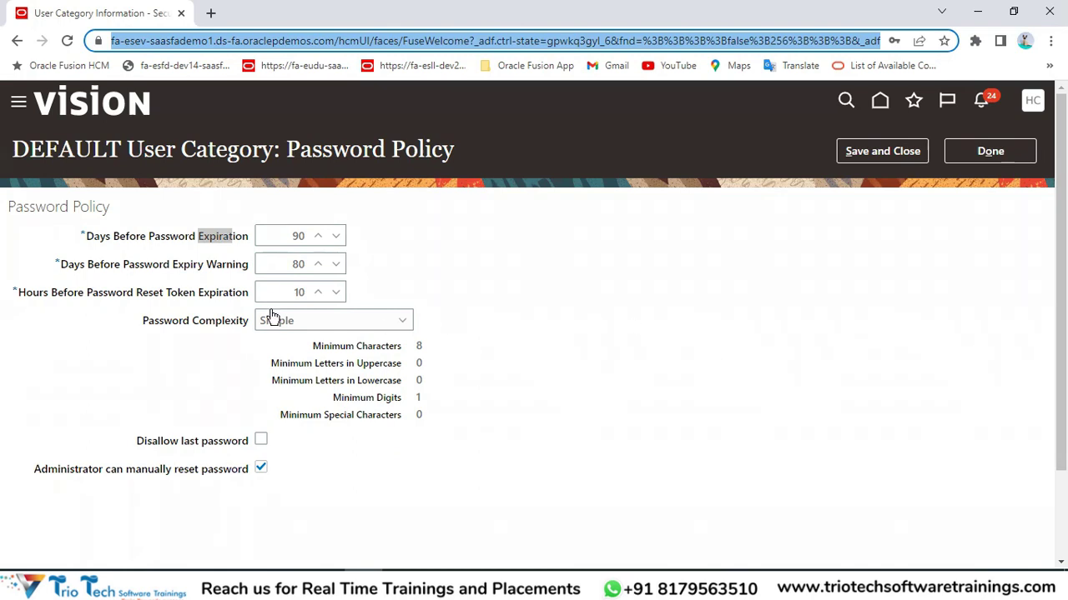
pyautogui.moveTo(82, 236); pyautogui.dragTo(218, 236)
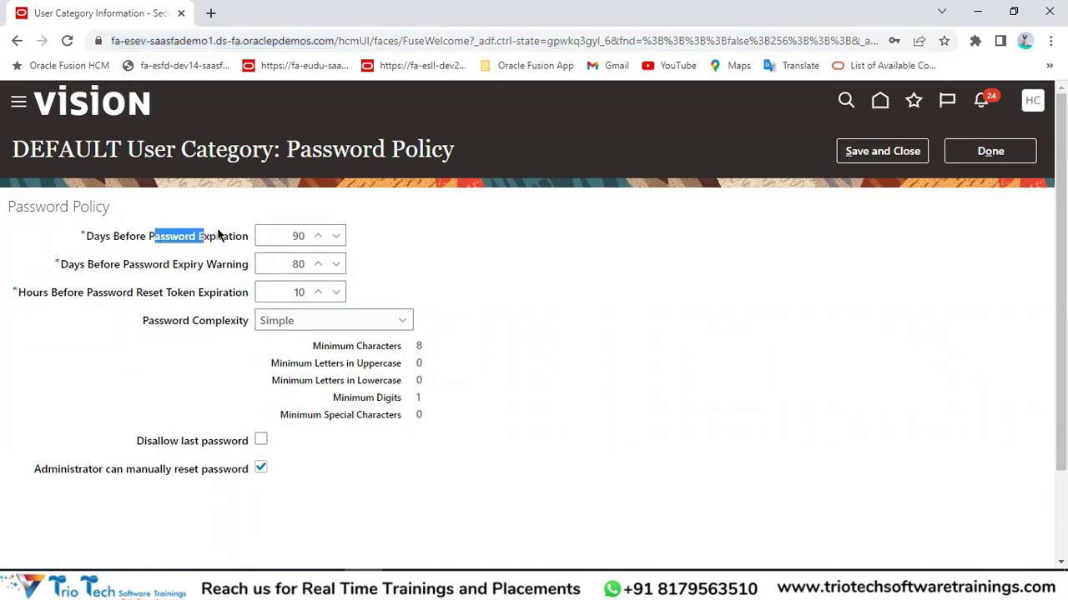
pyautogui.doubleClick(302, 237)
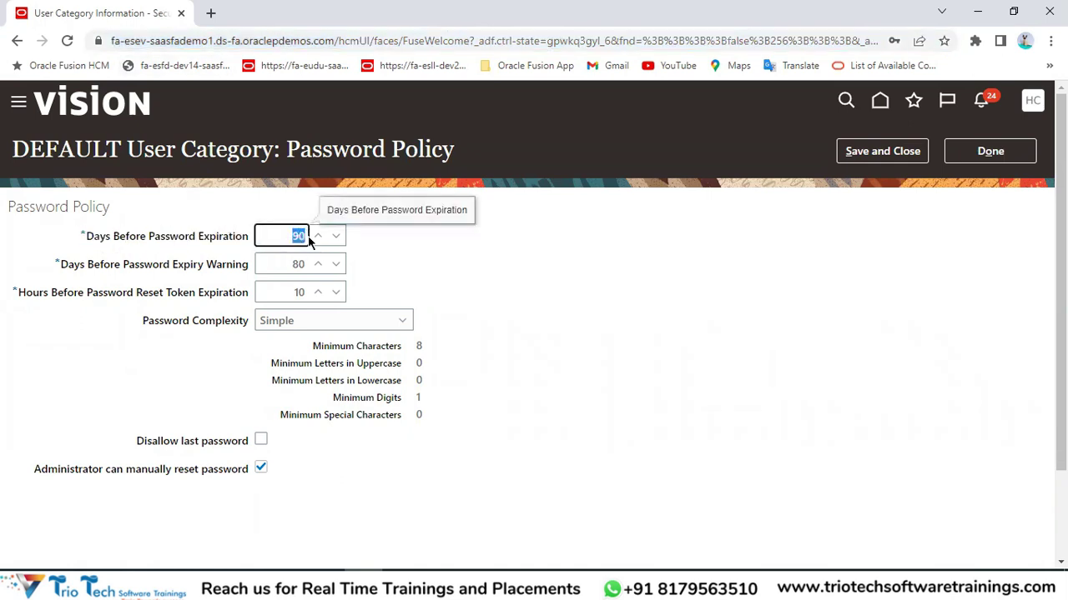
pyautogui.click(320, 41)
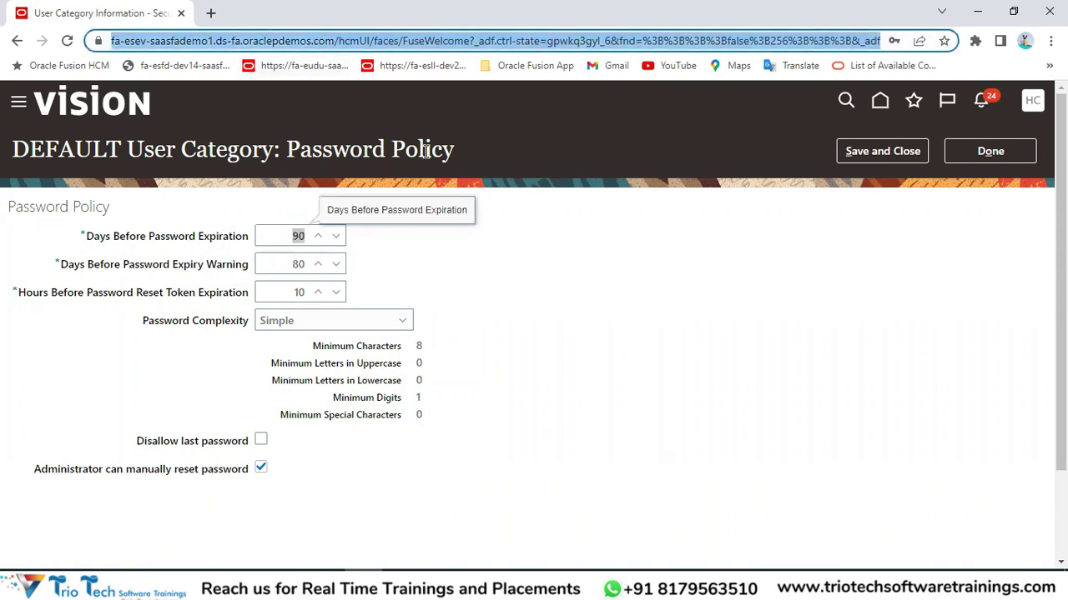
pyautogui.click(597, 291)
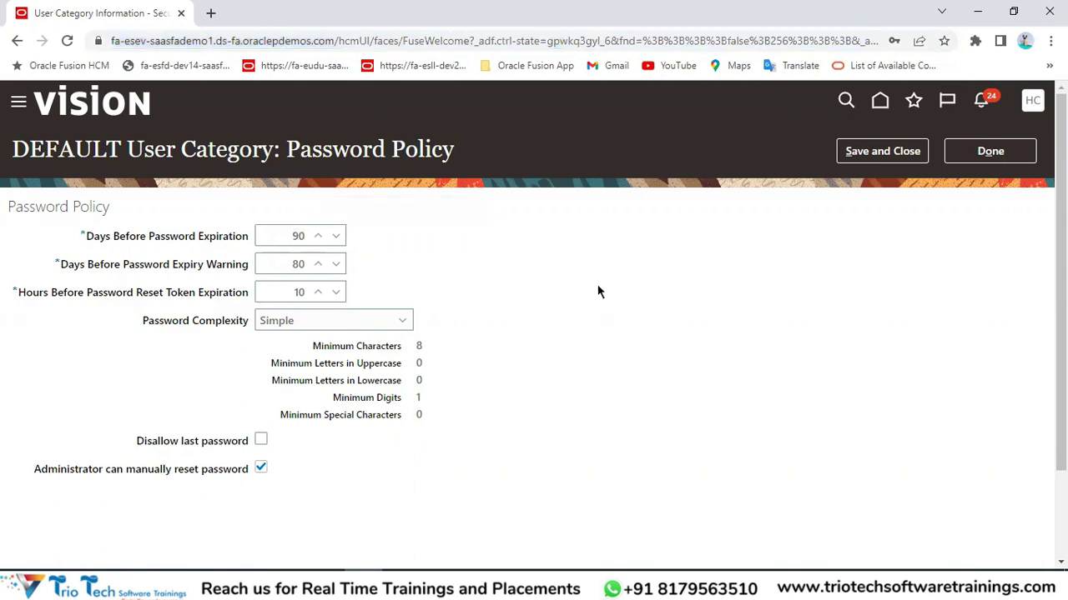
pyautogui.click(1030, 594)
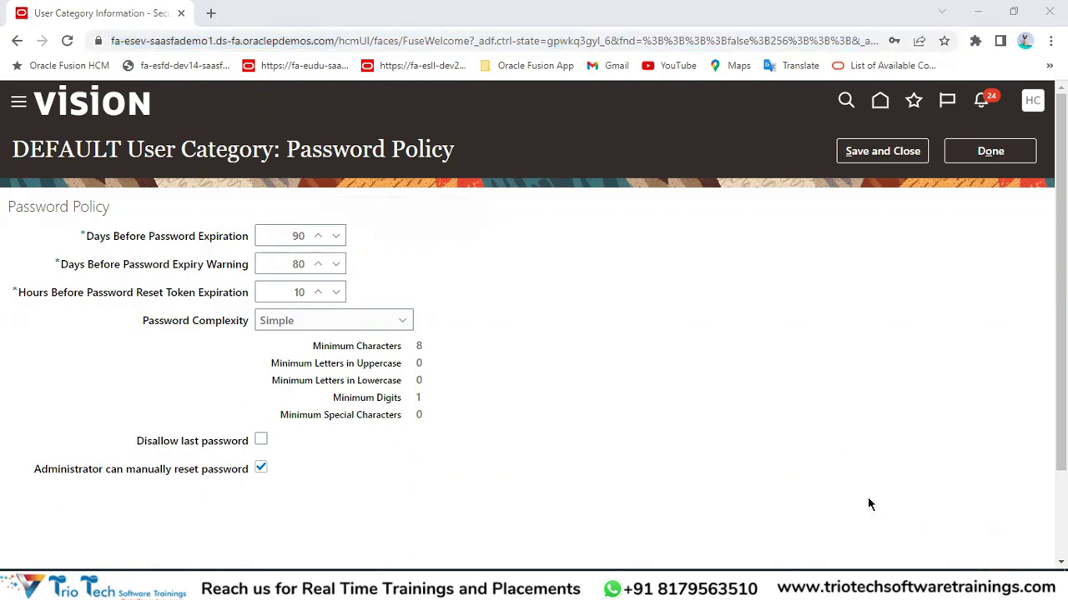
pyautogui.click(644, 427)
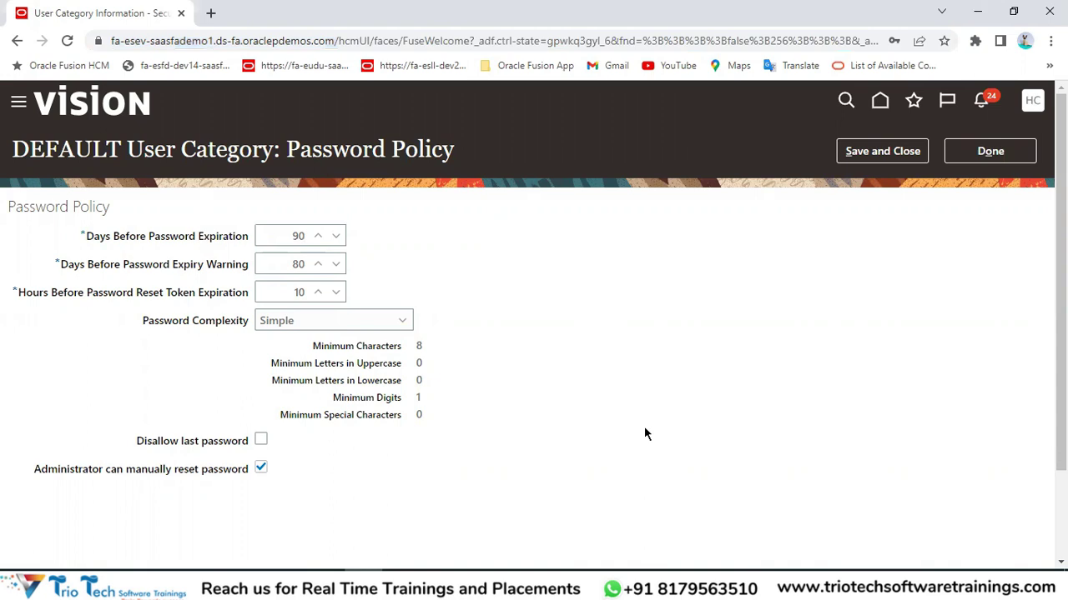
pyautogui.moveTo(206, 264); pyautogui.dragTo(245, 269)
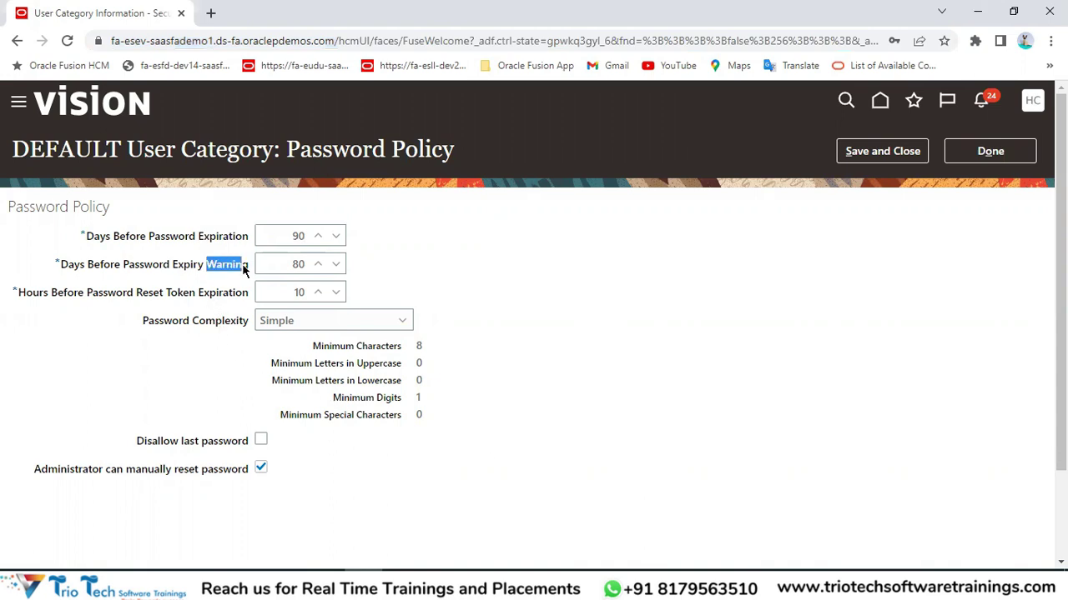
pyautogui.click(75, 267)
pyautogui.click(285, 265)
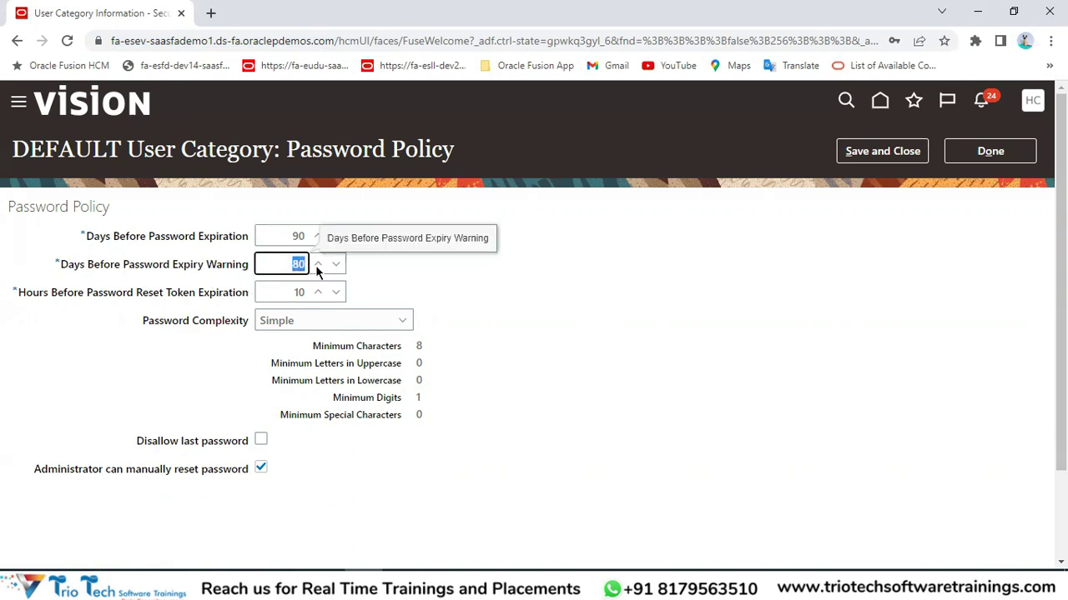
pyautogui.click(297, 236)
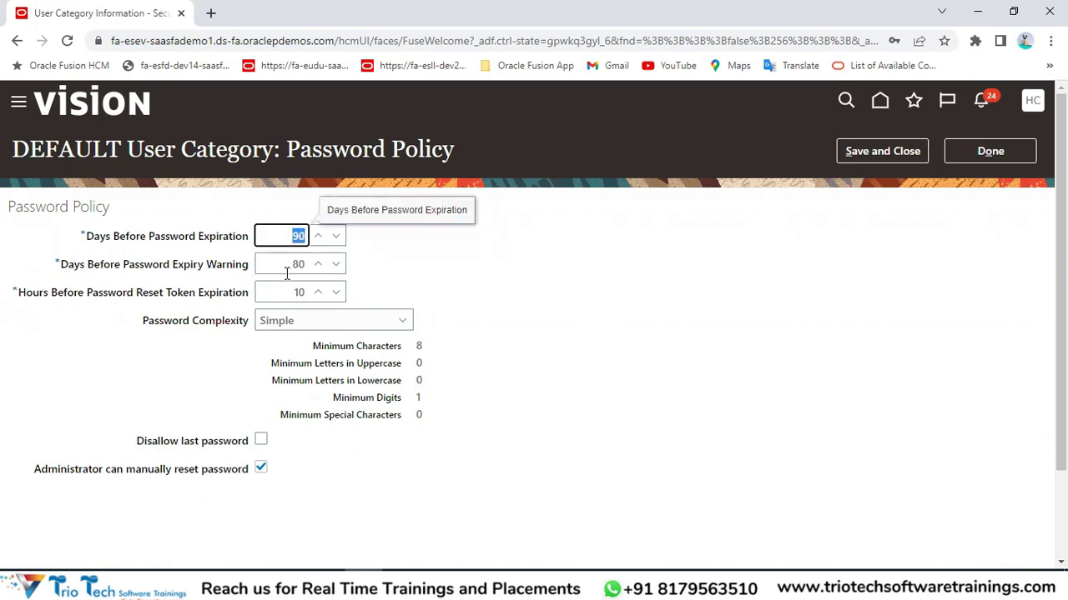
pyautogui.click(286, 272)
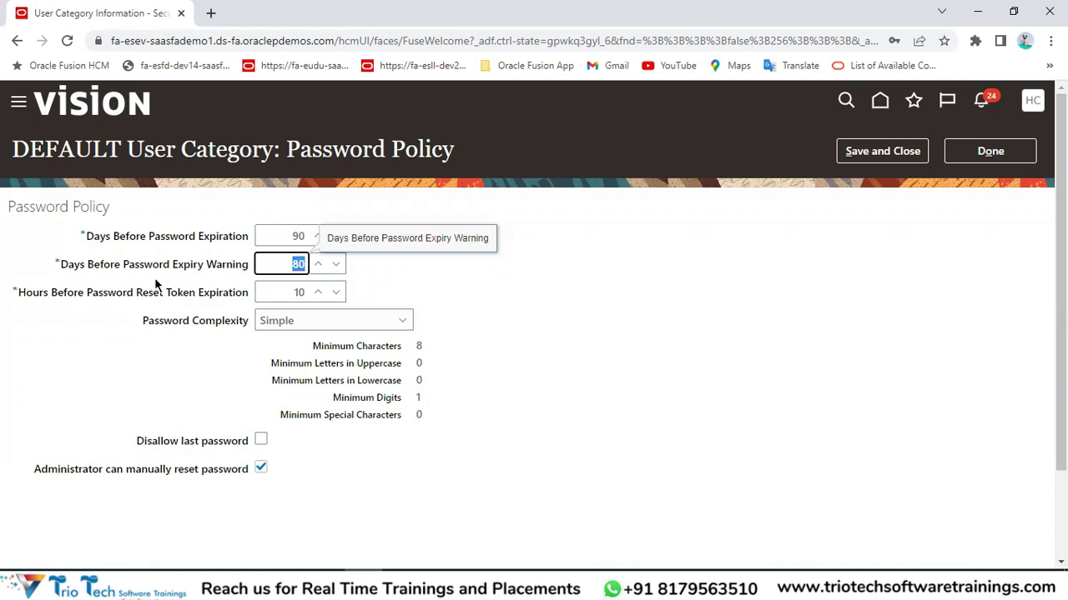
pyautogui.click(196, 43)
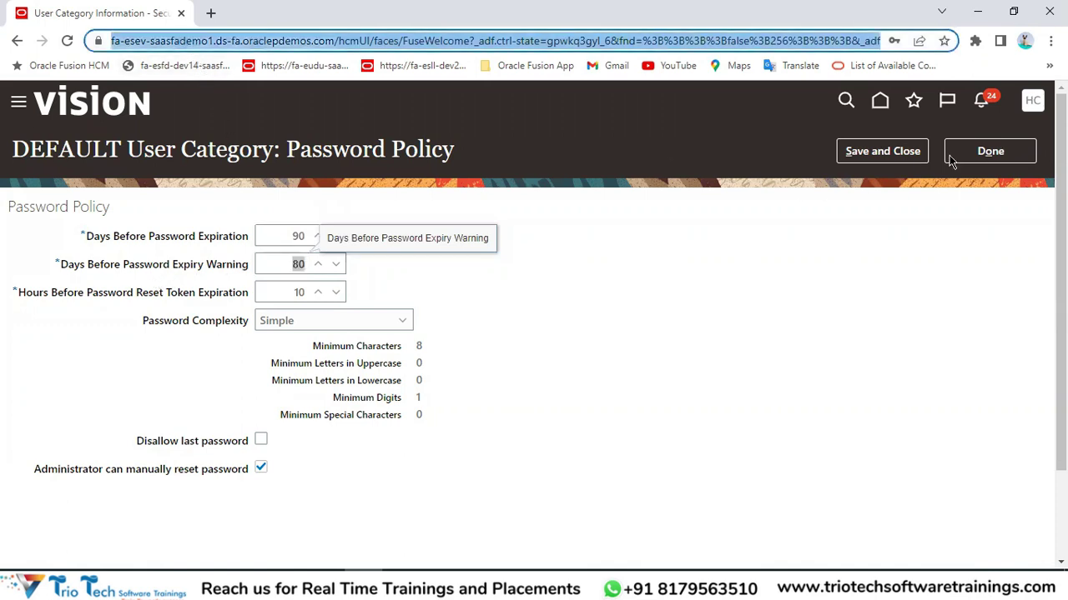
pyautogui.click(807, 252)
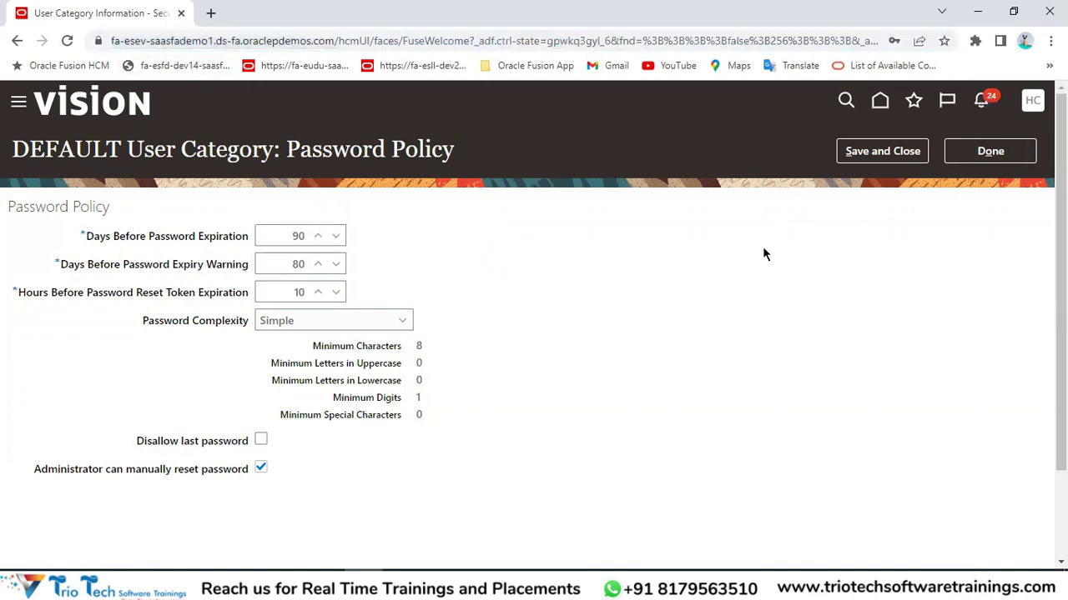
pyautogui.click(1007, 230)
pyautogui.moveTo(210, 265); pyautogui.dragTo(251, 264)
pyautogui.click(289, 268)
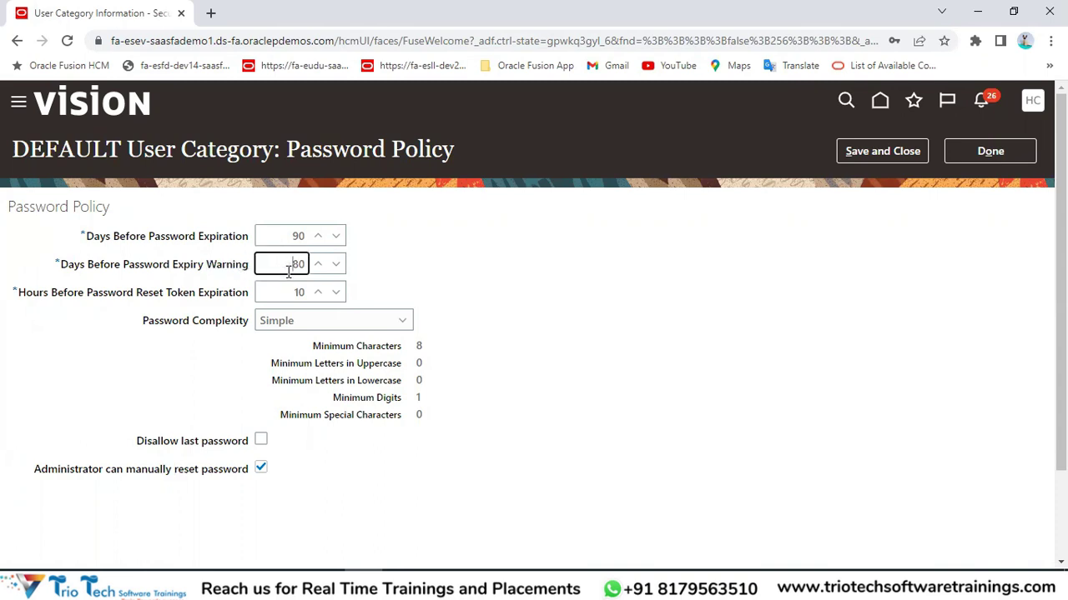
pyautogui.doubleClick(298, 265)
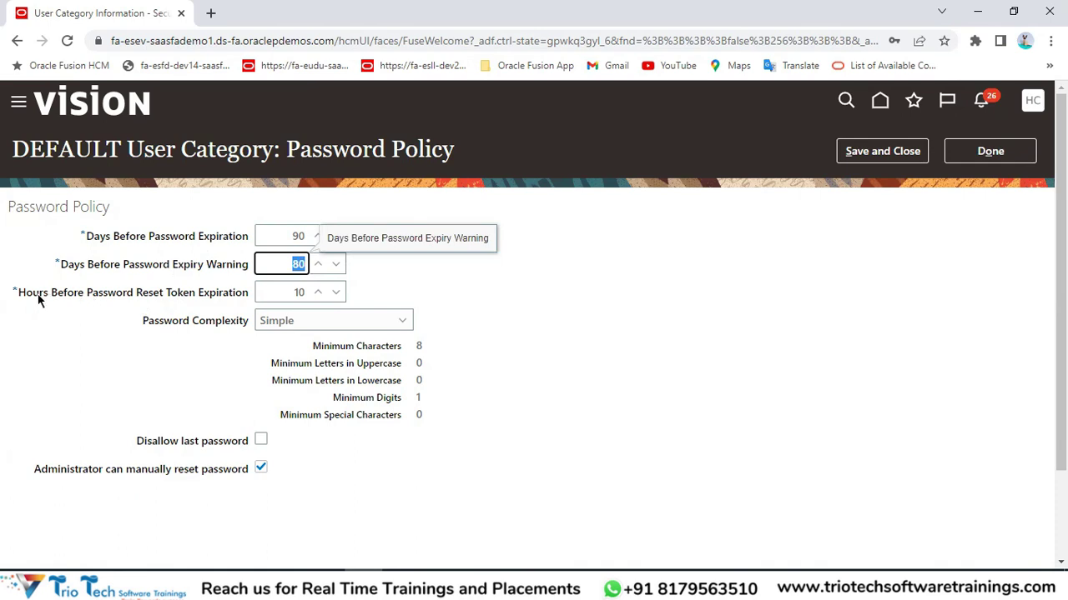
pyautogui.moveTo(27, 294); pyautogui.dragTo(38, 295)
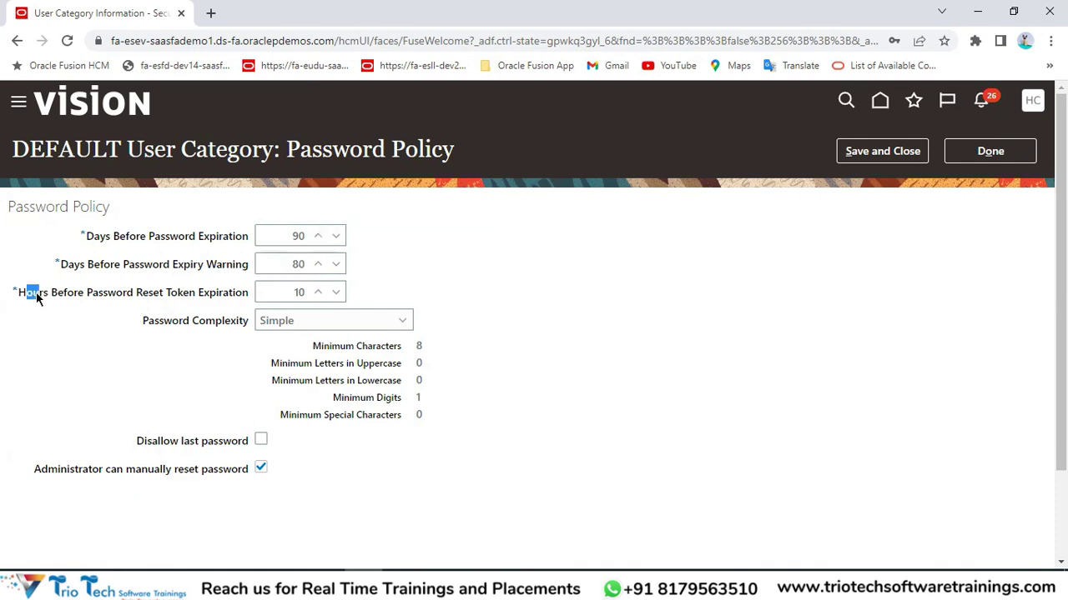
pyautogui.doubleClick(286, 264)
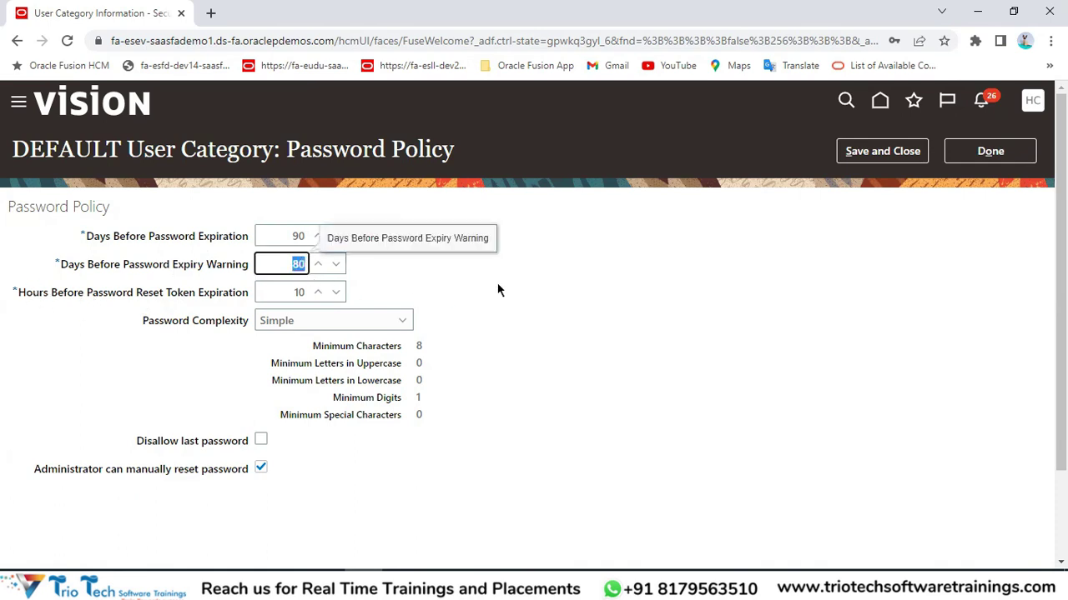
pyautogui.doubleClick(280, 239)
pyautogui.write('80')
pyautogui.click(563, 289)
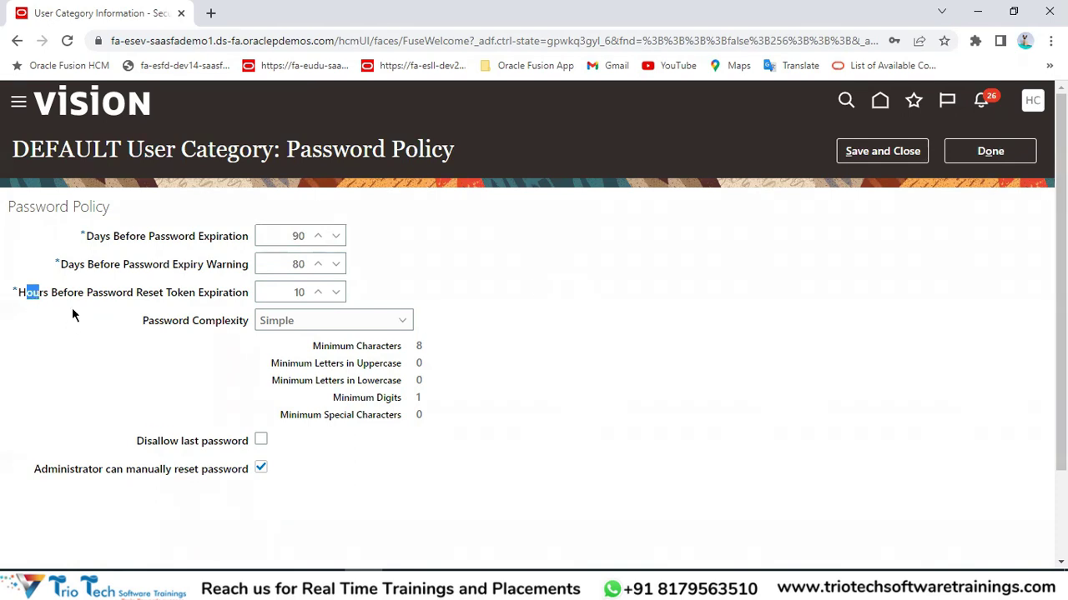
# Change Hours Before Password Reset Token Expiration from 10 to 5.
pyautogui.doubleClick(298, 291)
pyautogui.press('BackSpace')
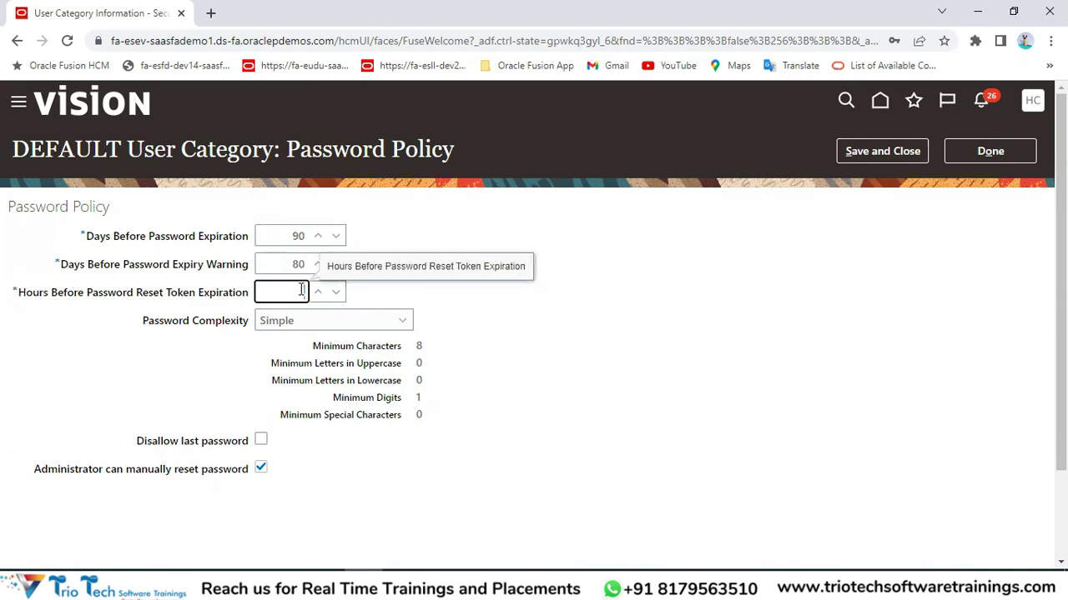
pyautogui.click(533, 358)
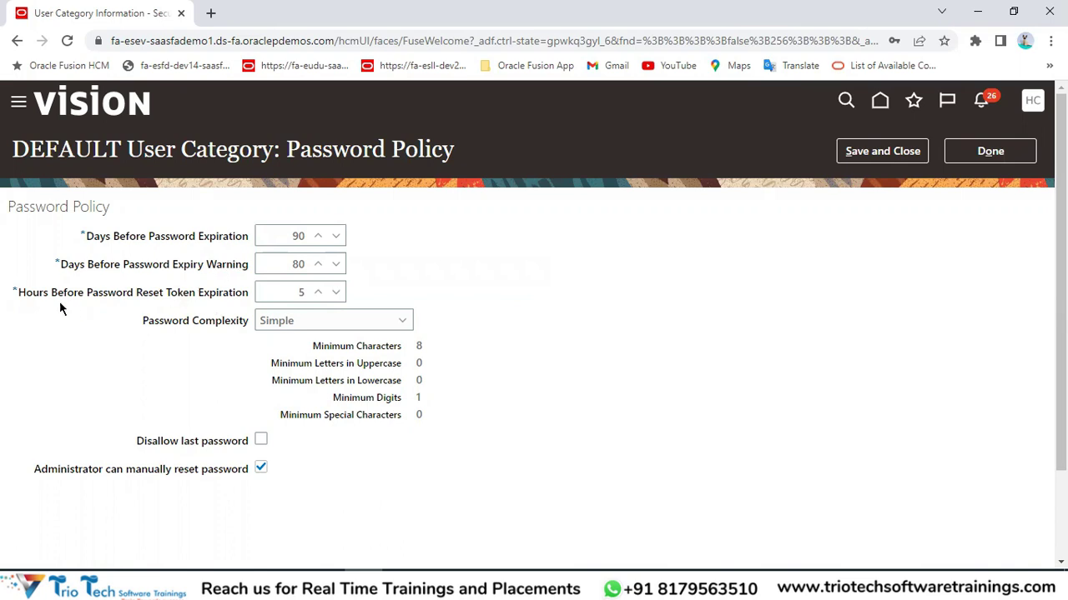
pyautogui.click(293, 290)
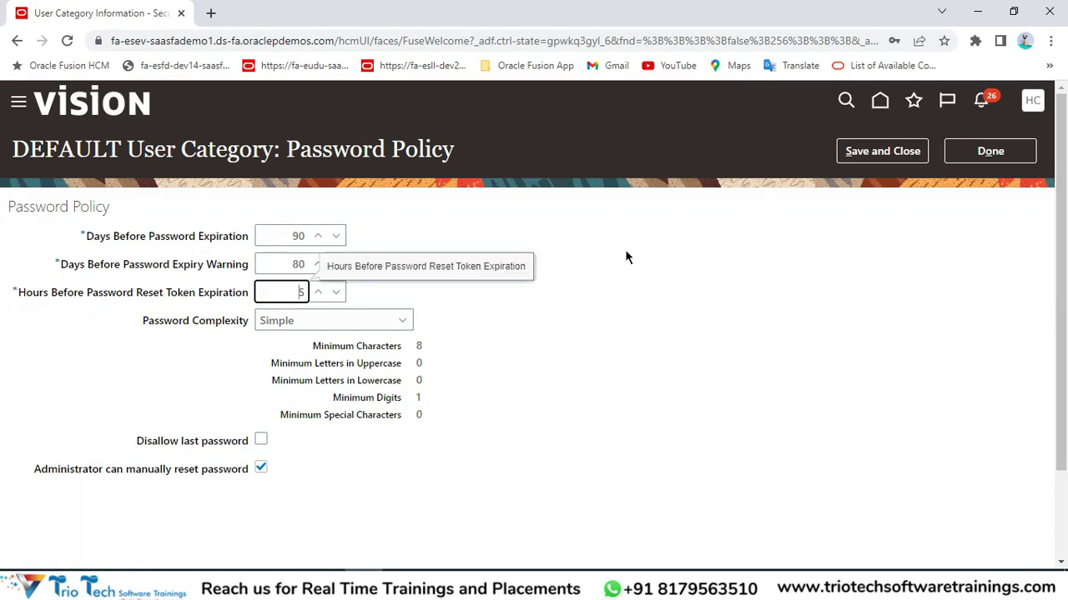
pyautogui.moveTo(144, 327); pyautogui.dragTo(265, 332)
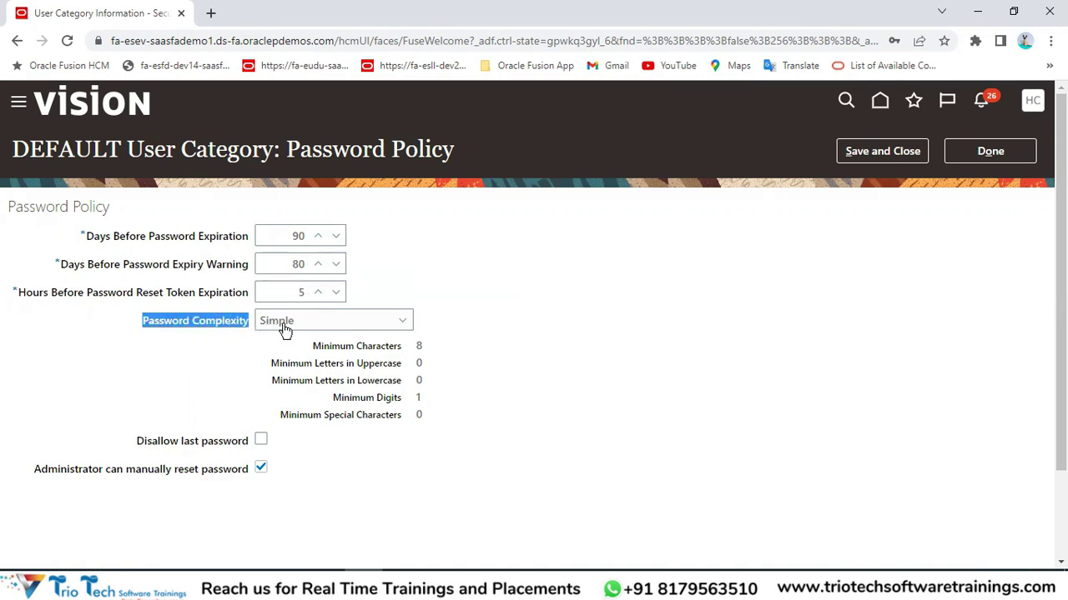
# Select Simple complexity and review its minimums: 8 characters, 1 digit.
pyautogui.click(284, 327)
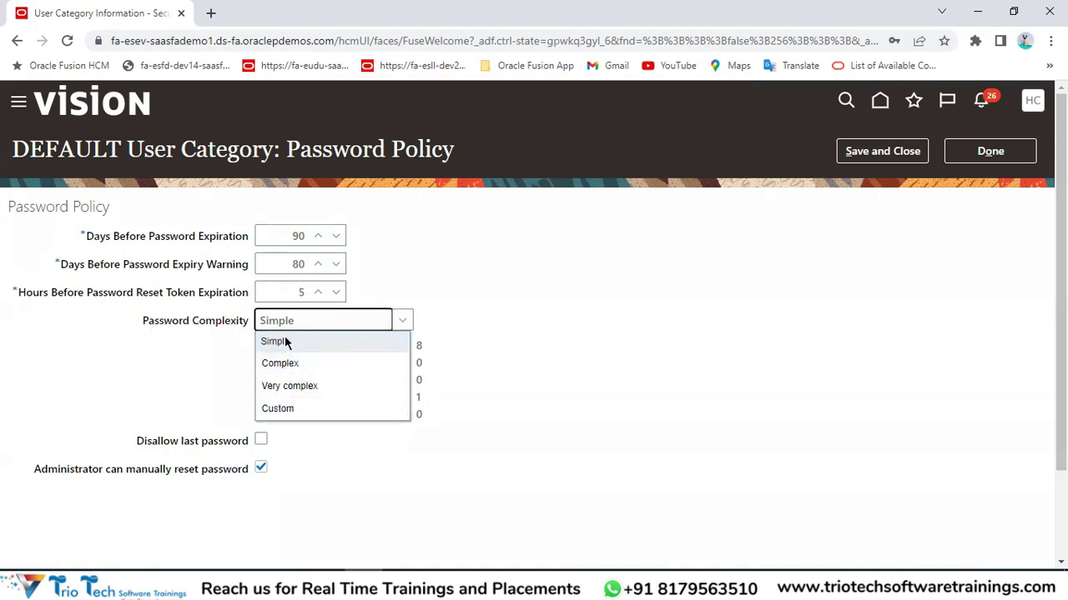
pyautogui.click(215, 45)
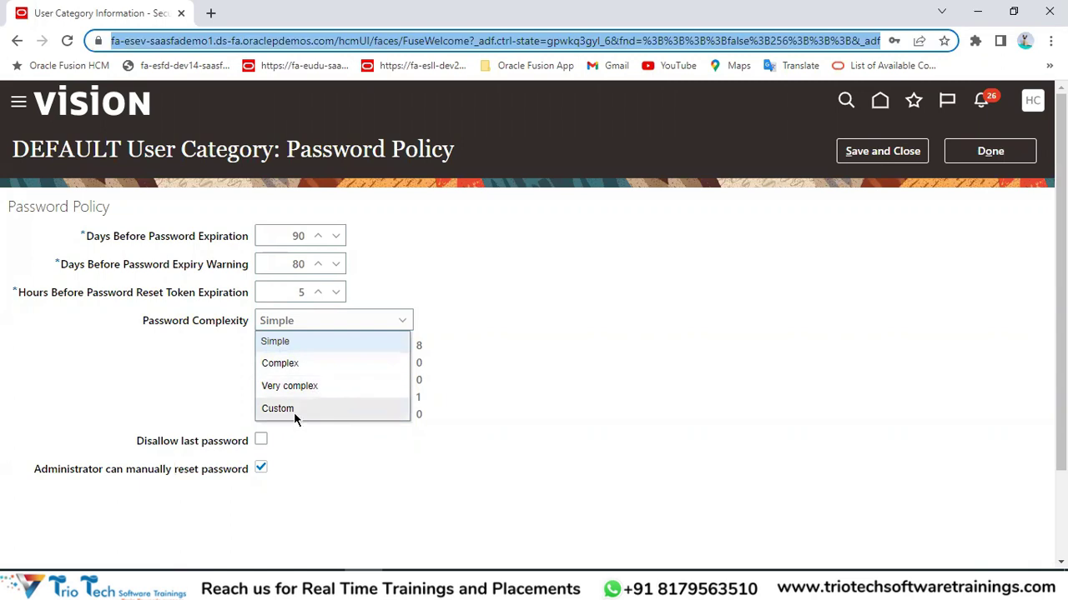
pyautogui.click(289, 341)
pyautogui.moveTo(312, 349); pyautogui.dragTo(409, 345)
pyautogui.moveTo(336, 398); pyautogui.dragTo(389, 398)
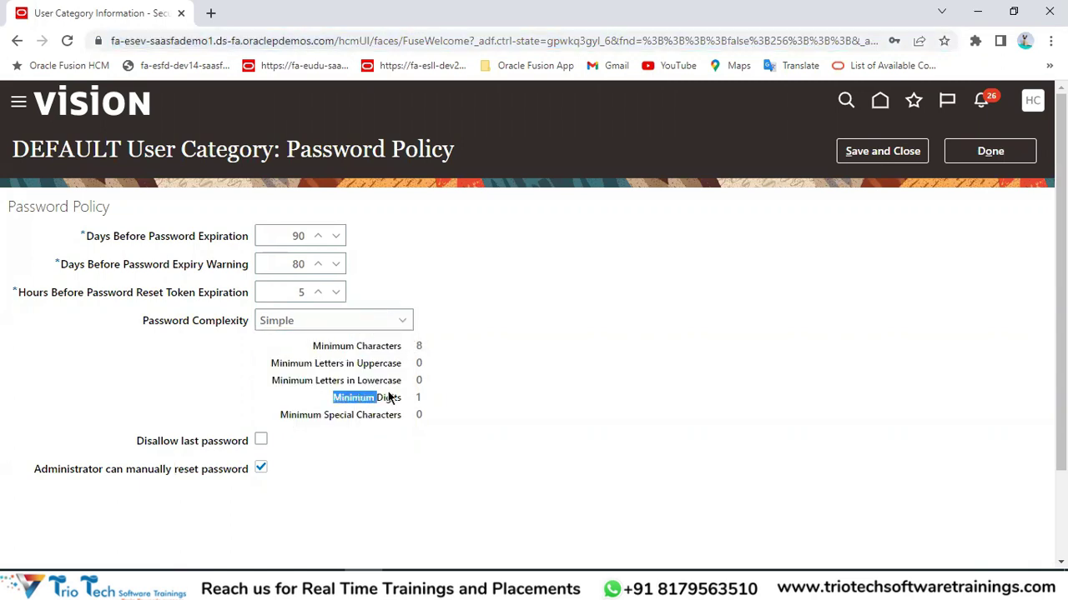
# Switch complexity to Complex and review its character, uppercase and digit minimums.
pyautogui.click(327, 324)
pyautogui.click(302, 362)
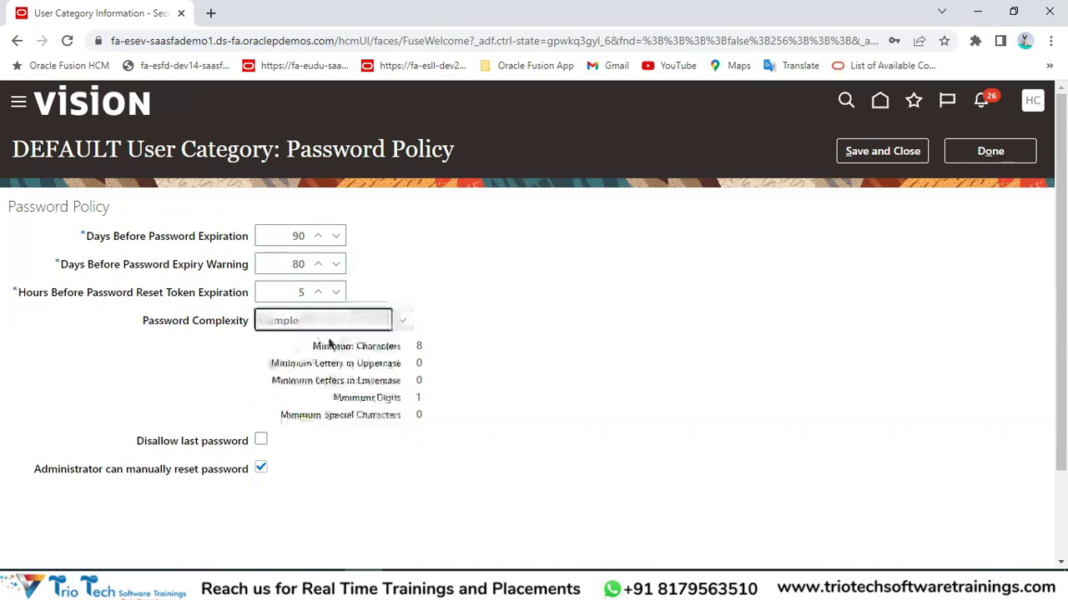
pyautogui.moveTo(313, 347); pyautogui.dragTo(408, 349)
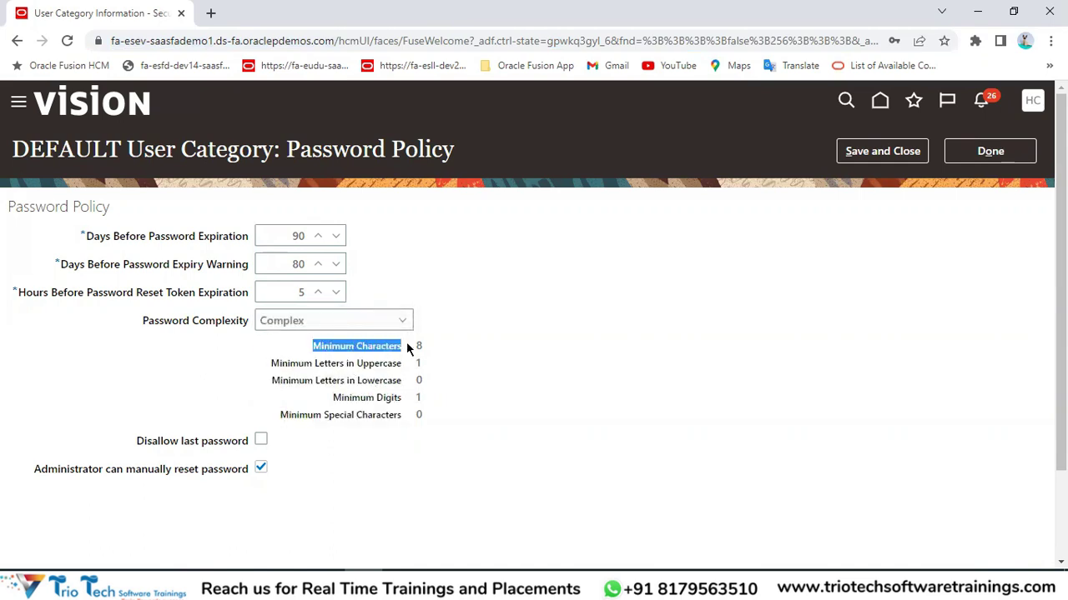
pyautogui.moveTo(285, 364); pyautogui.dragTo(405, 367)
pyautogui.moveTo(335, 398); pyautogui.dragTo(402, 398)
# Review the Very complex minimums, then set password complexity to Custom.
pyautogui.click(336, 326)
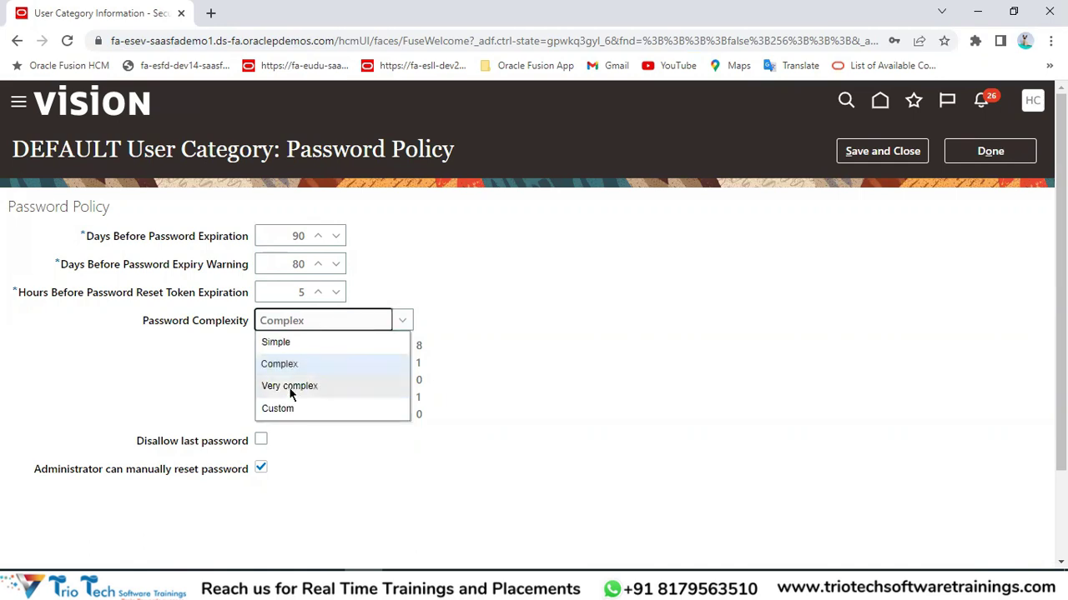
pyautogui.click(291, 395)
pyautogui.moveTo(314, 347); pyautogui.dragTo(405, 349)
pyautogui.moveTo(337, 363); pyautogui.dragTo(415, 364)
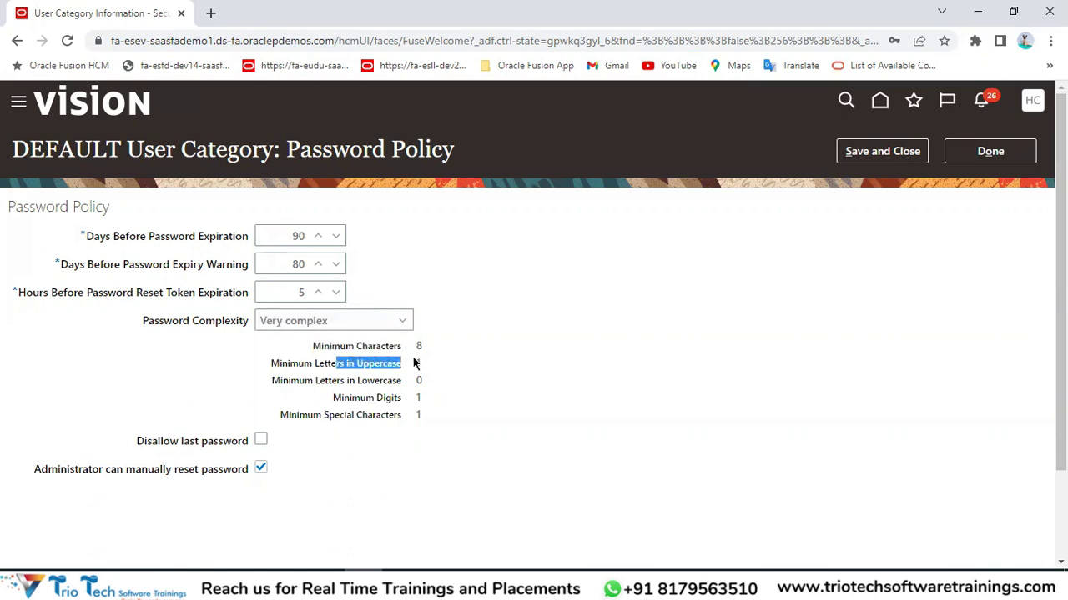
pyautogui.moveTo(351, 399); pyautogui.dragTo(402, 399)
pyautogui.moveTo(342, 416); pyautogui.dragTo(402, 416)
pyautogui.click(305, 320)
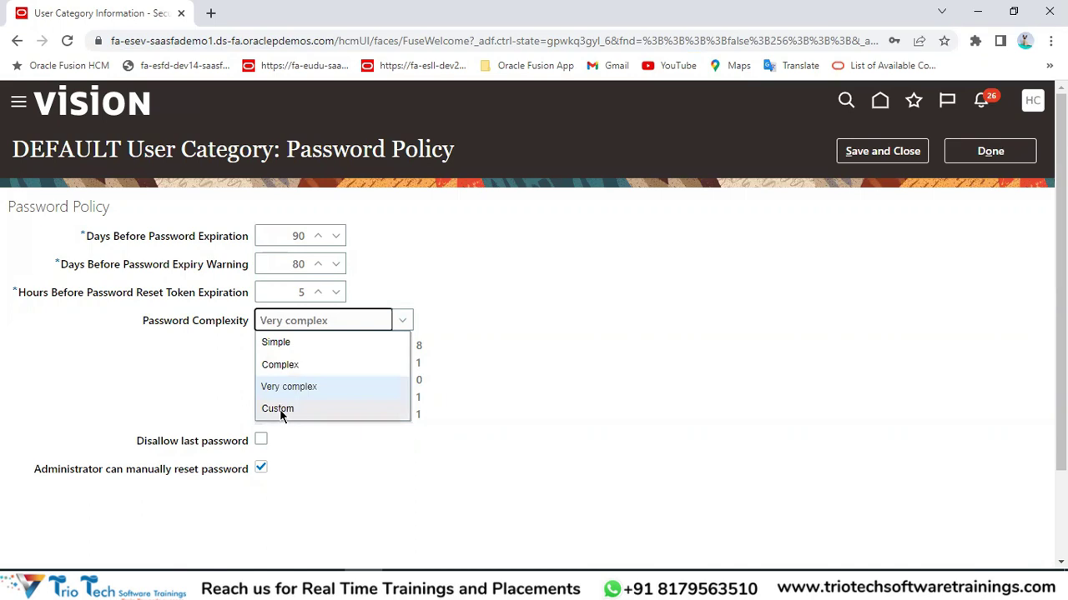
pyautogui.click(281, 407)
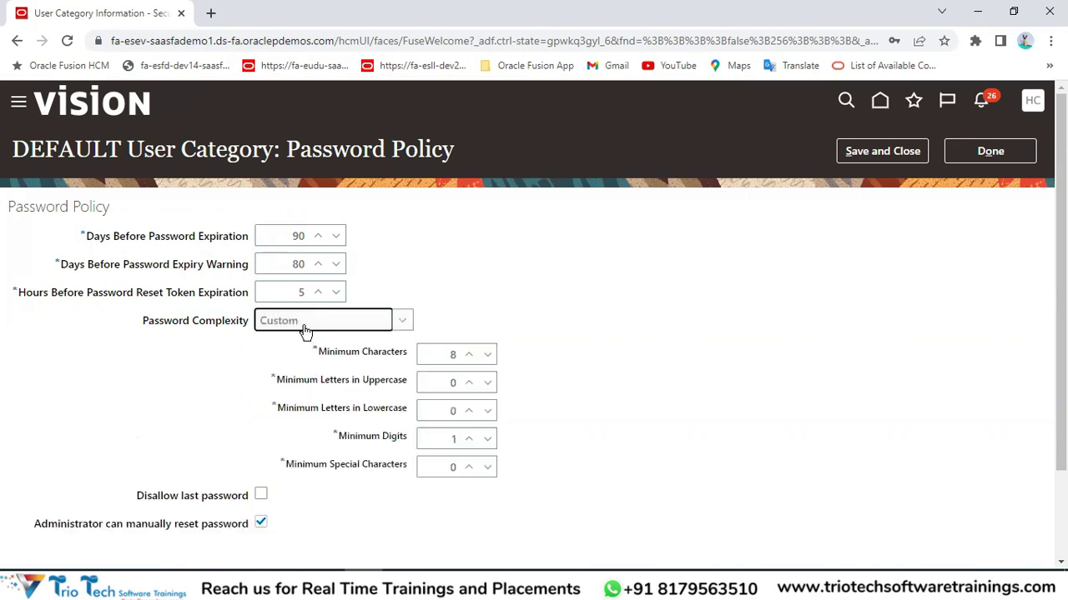
# Edit the Custom minimums: lowercase 1, uppercase cleared, special characters 2.
pyautogui.click(442, 410)
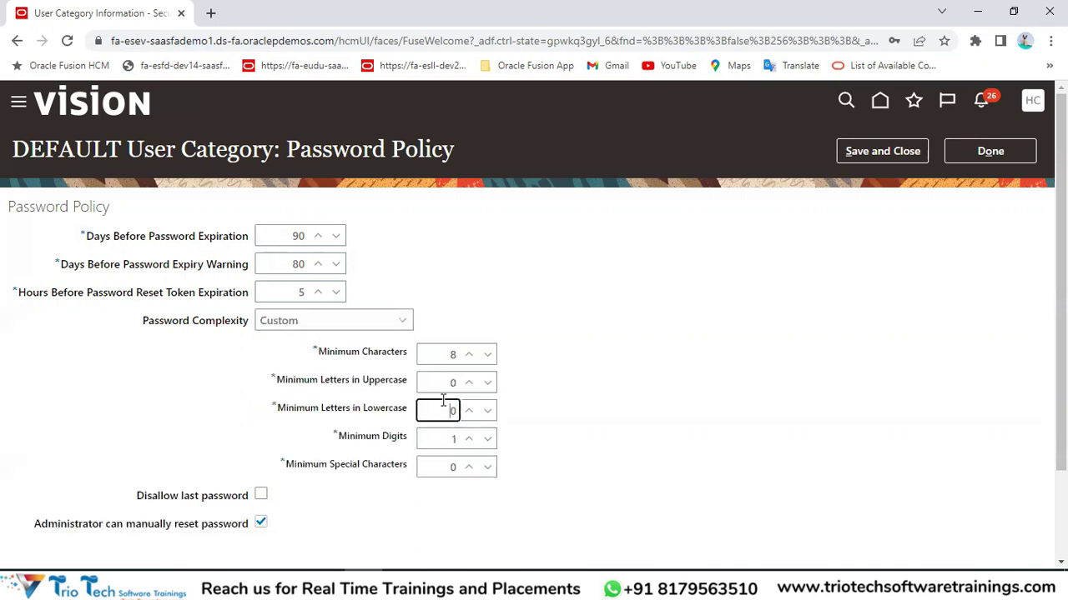
pyautogui.write('1')
pyautogui.click(467, 389)
pyautogui.press('BackSpace')
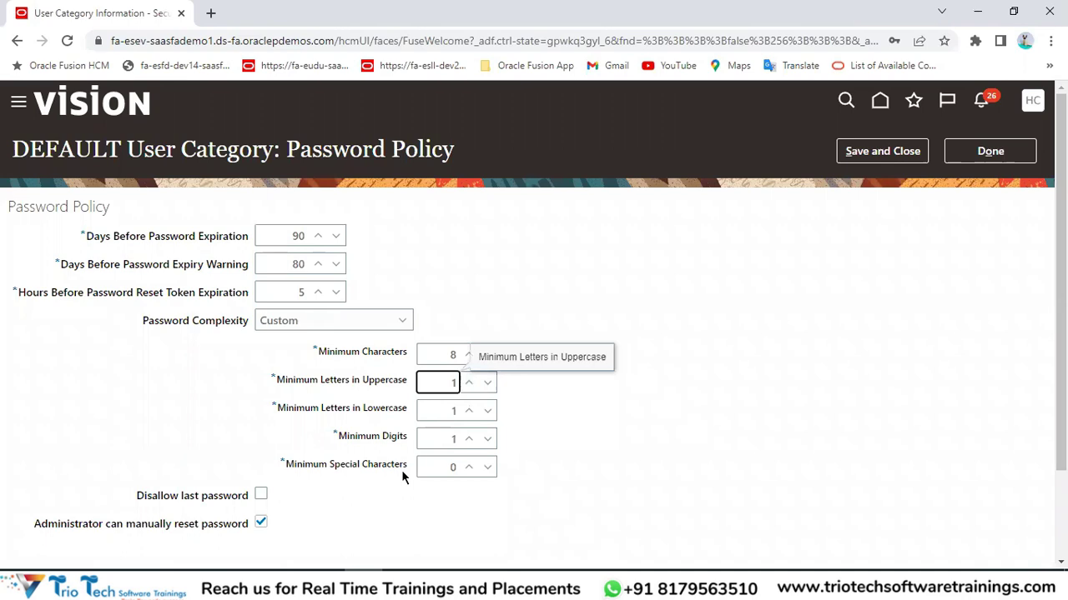
pyautogui.click(472, 467)
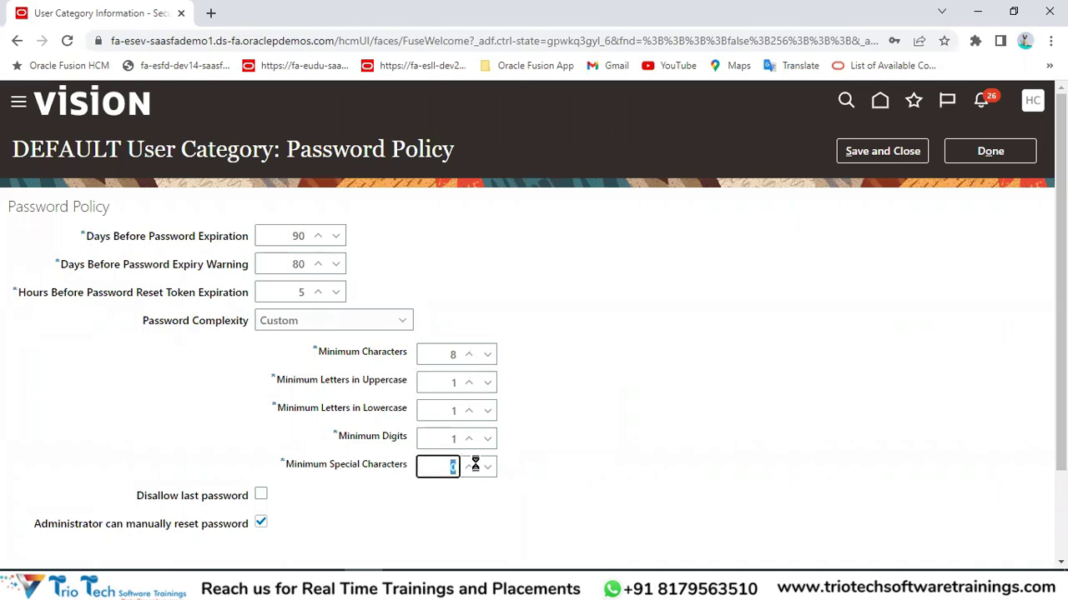
pyautogui.press('BackSpace')
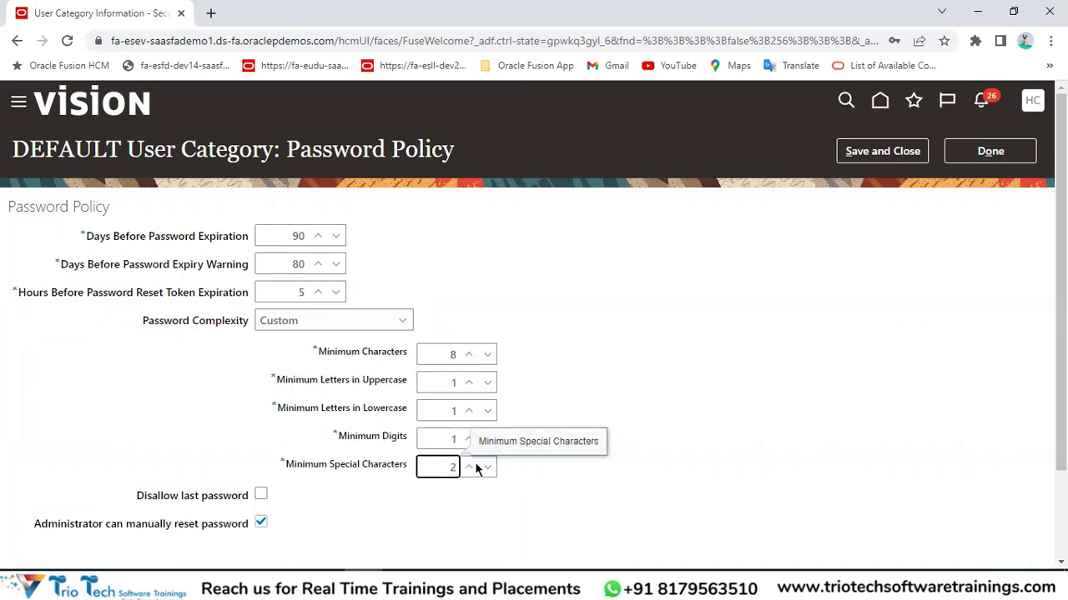
pyautogui.write('2')
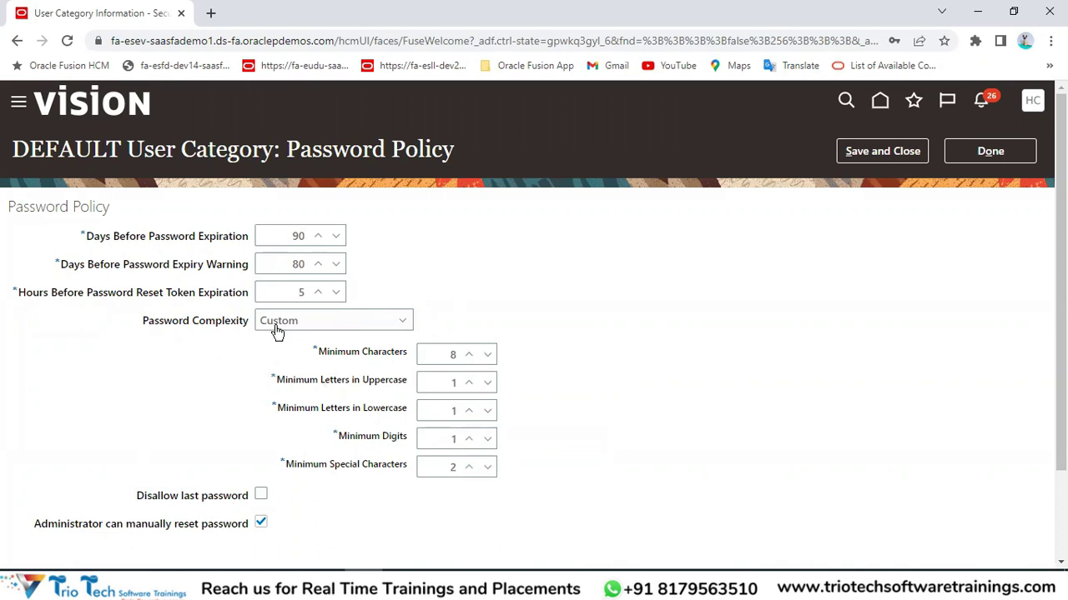
# Set complexity back to Complex and save the DEFAULT password policy.
pyautogui.click(276, 329)
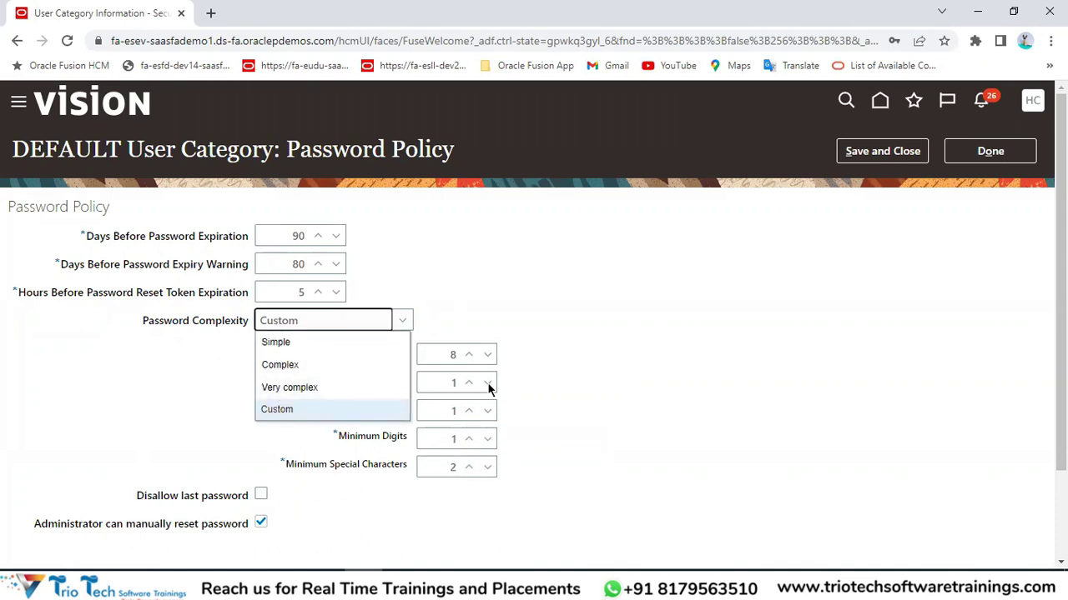
pyautogui.click(290, 372)
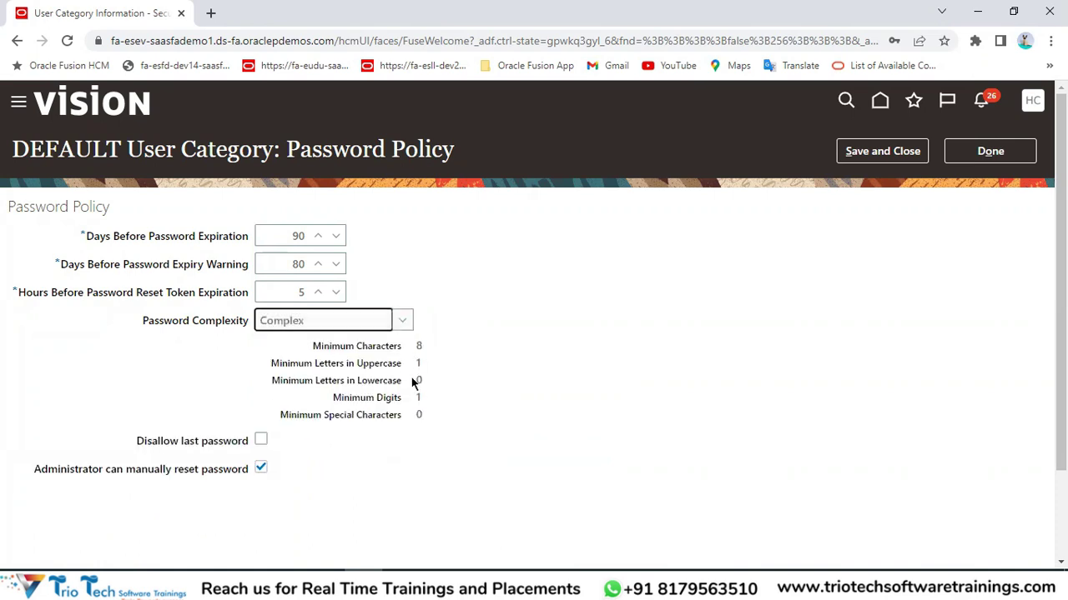
pyautogui.click(899, 159)
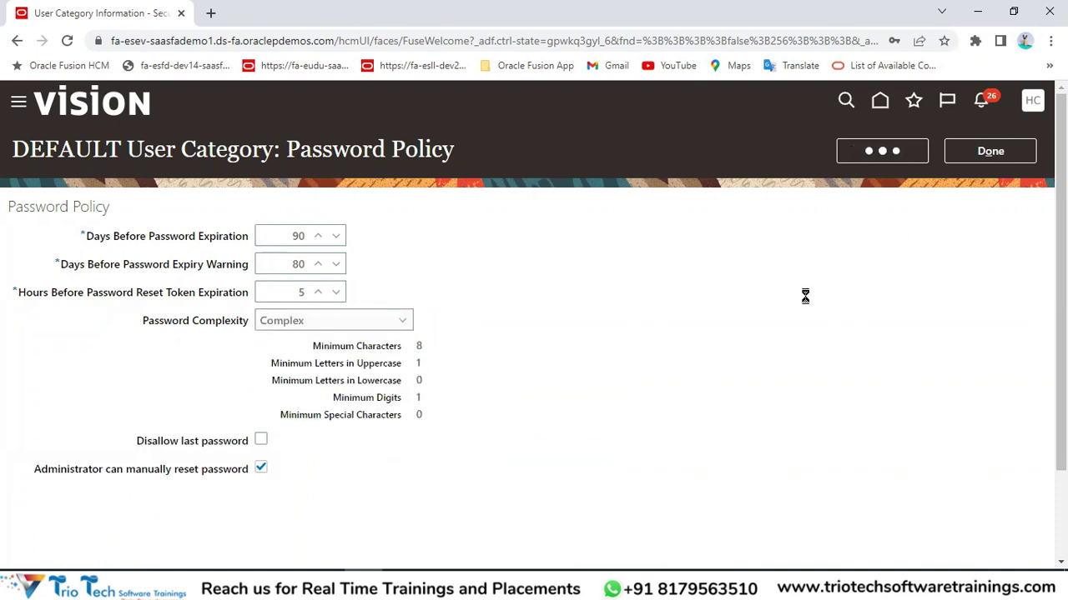
pyautogui.click(990, 151)
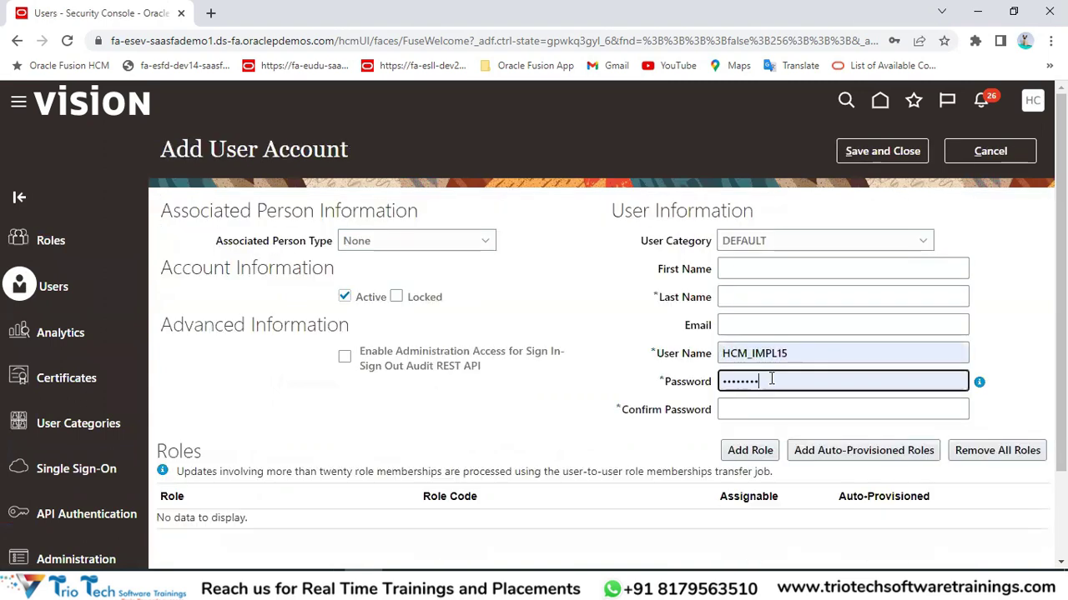
# Clear the autofilled password, enter the user's first and last name, and fill the password.
pyautogui.click(724, 384)
pyautogui.hotkey('ctrl', 'a')
pyautogui.press('BackSpace')
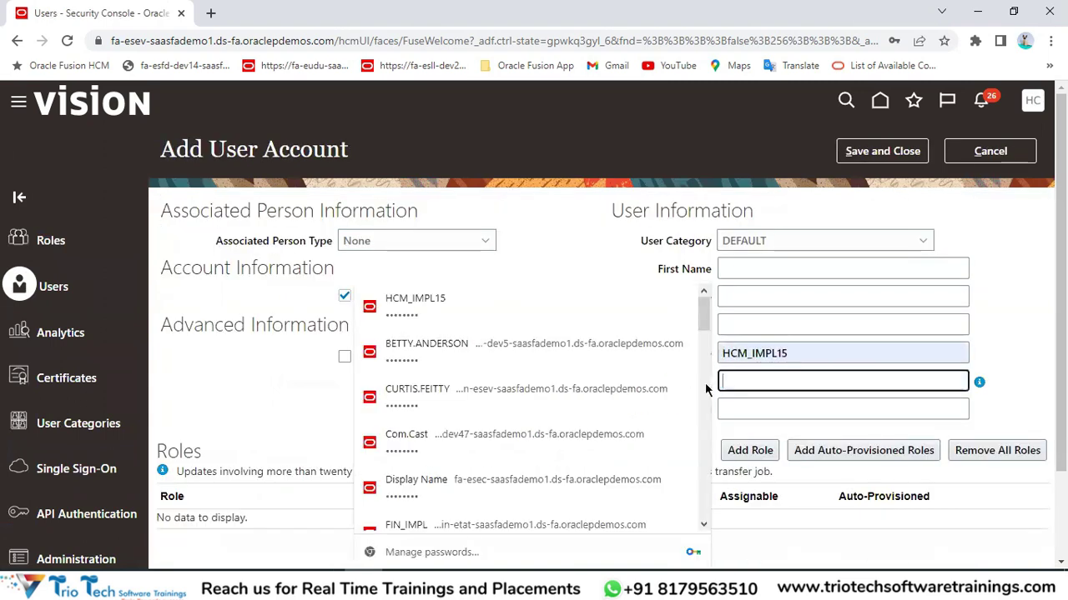
pyautogui.click(768, 269)
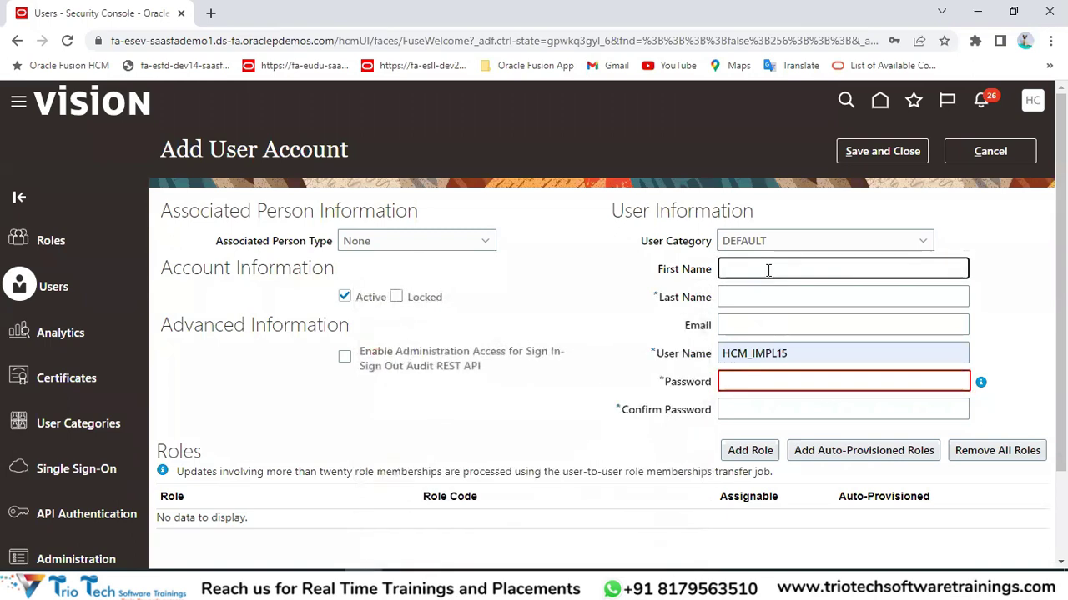
pyautogui.write('Kumar')
pyautogui.press('Tab')
pyautogui.write('Trio')
pyautogui.press('Tab')
pyautogui.press('Tab')
pyautogui.press('Tab')
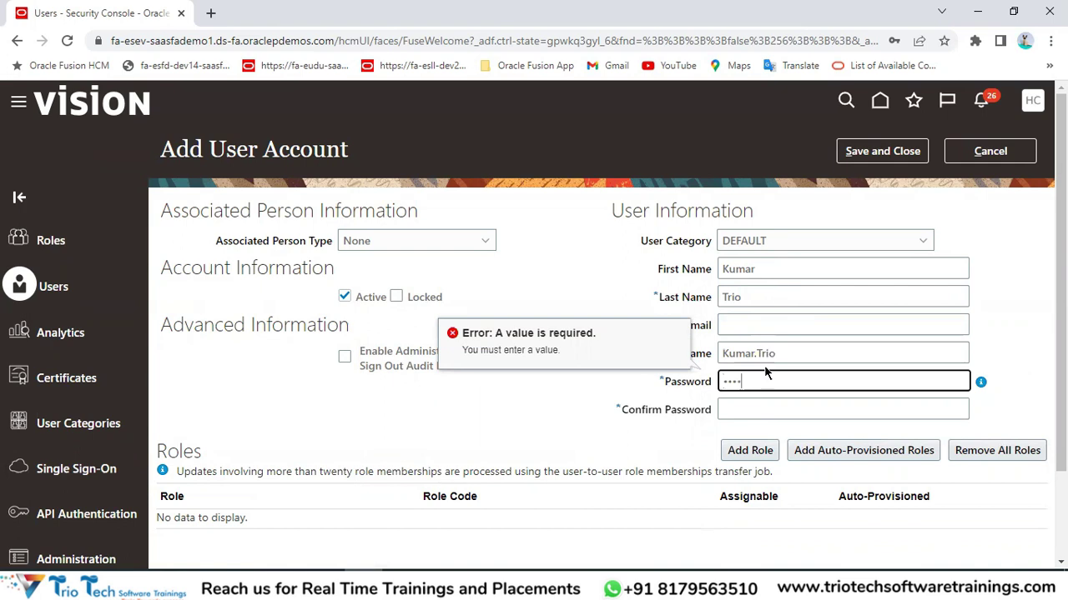
pyautogui.click(768, 410)
# Enter a short numeric confirm password, save, and review the 8-character and numeric-character errors.
pyautogui.write('1234')
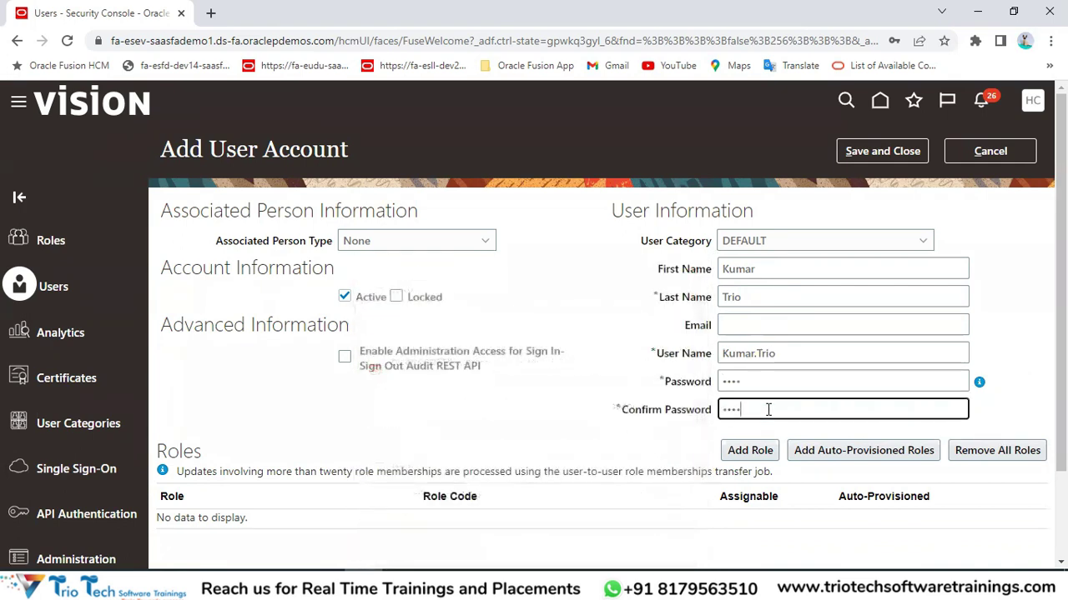
pyautogui.click(898, 161)
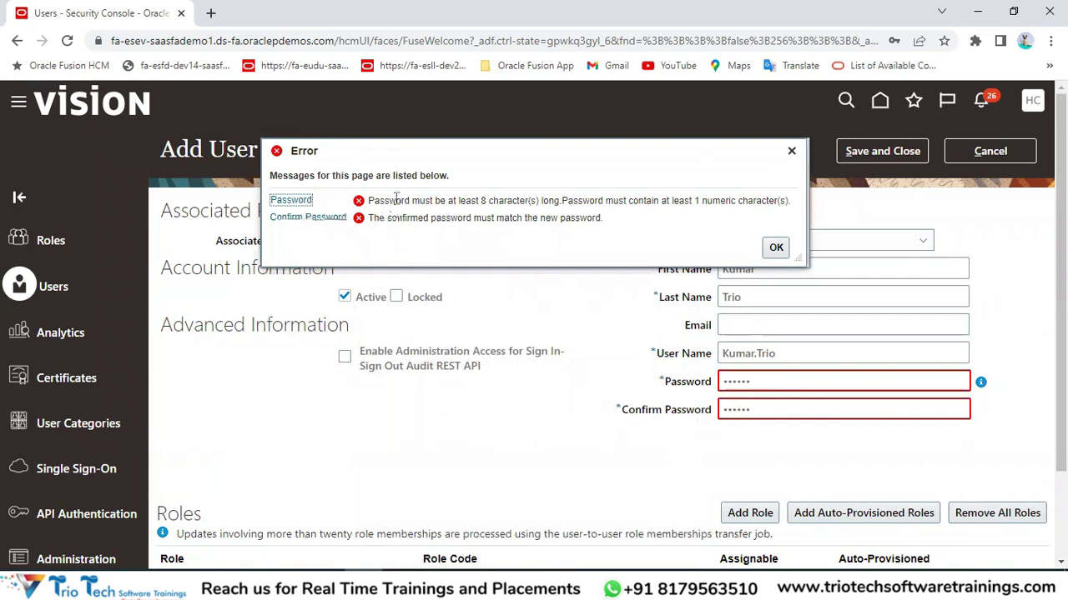
pyautogui.doubleClick(493, 200)
pyautogui.moveTo(558, 200); pyautogui.dragTo(585, 238)
pyautogui.click(698, 200)
pyautogui.click(680, 206)
# Retype both password fields, retry saving, then cancel the new user account.
pyautogui.moveTo(775, 410); pyautogui.dragTo(701, 418)
pyautogui.press('BackSpace')
pyautogui.write('we')
pyautogui.doubleClick(810, 382)
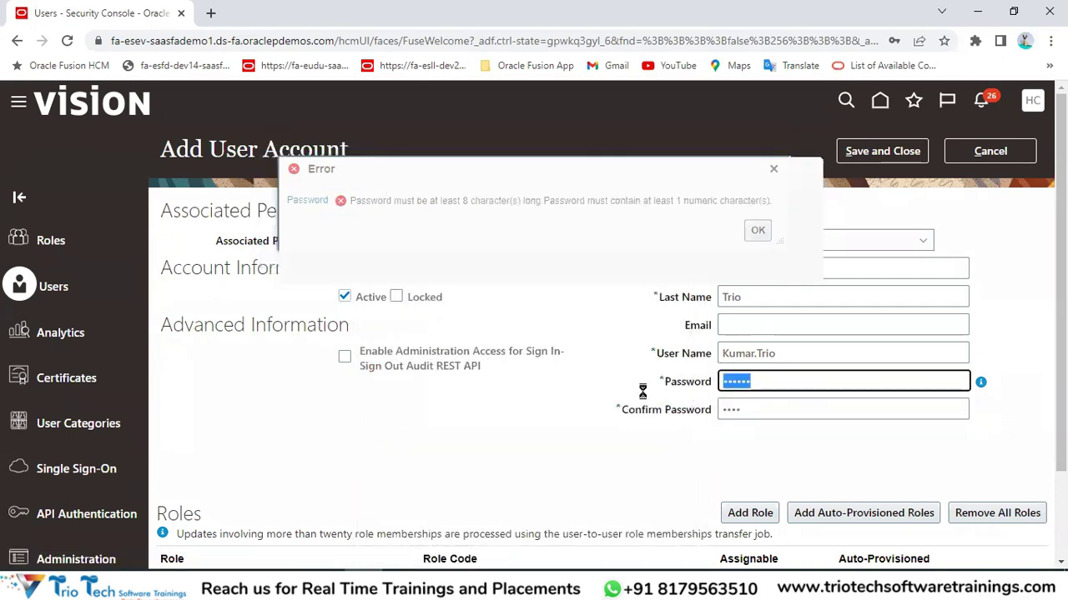
pyautogui.press('BackSpace')
pyautogui.write('welc')
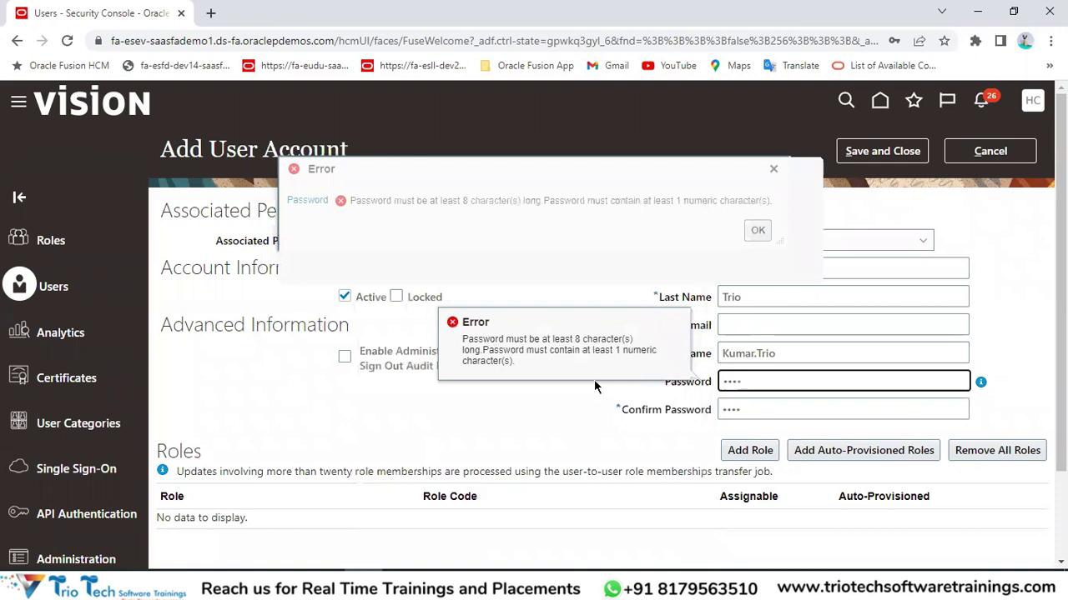
pyautogui.click(593, 380)
pyautogui.click(868, 154)
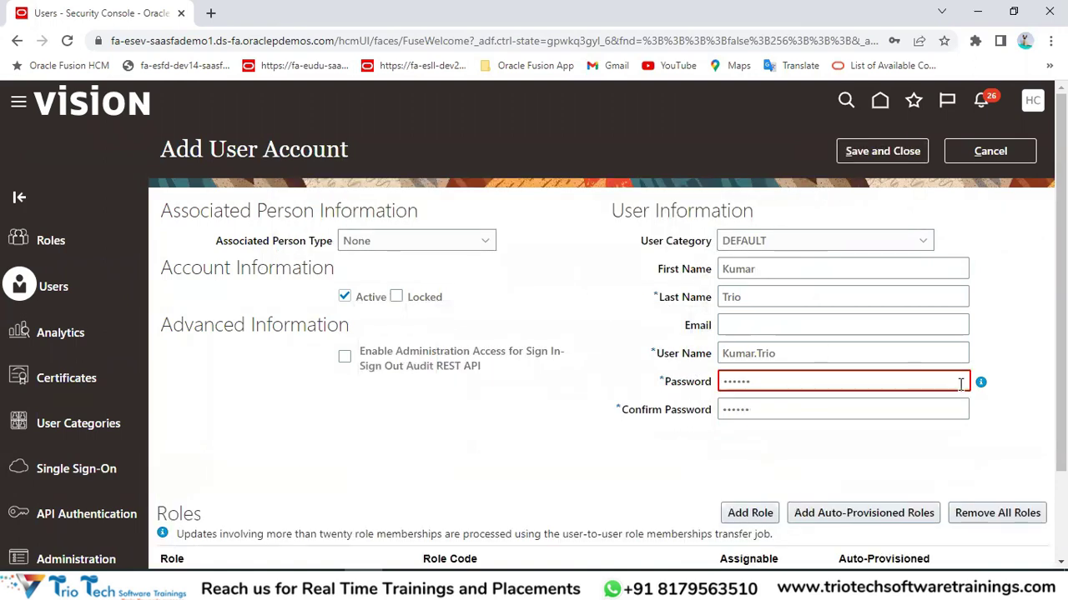
pyautogui.click(791, 382)
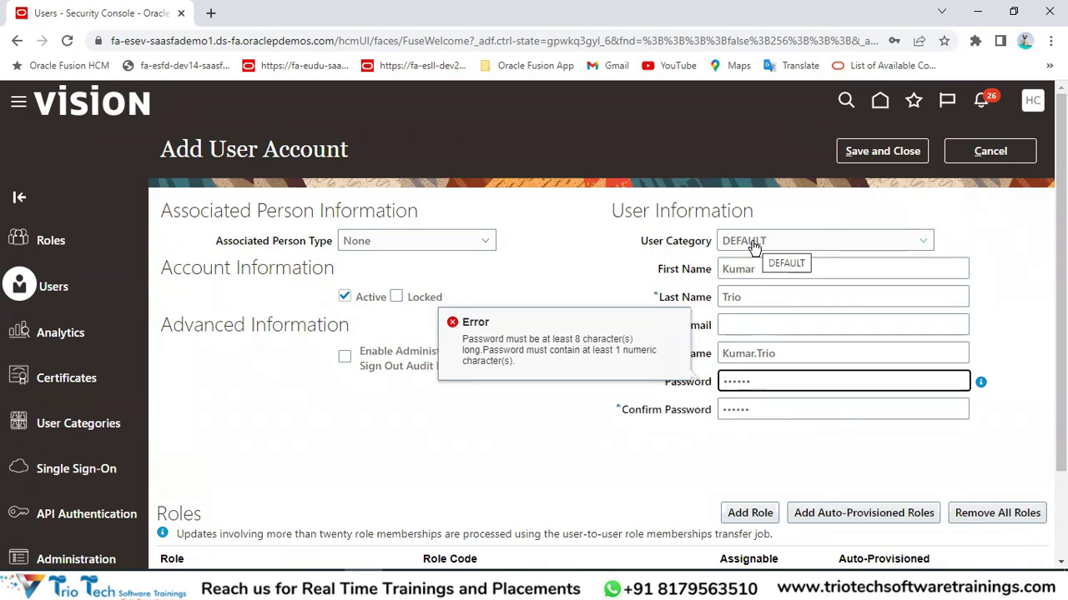
pyautogui.click(988, 151)
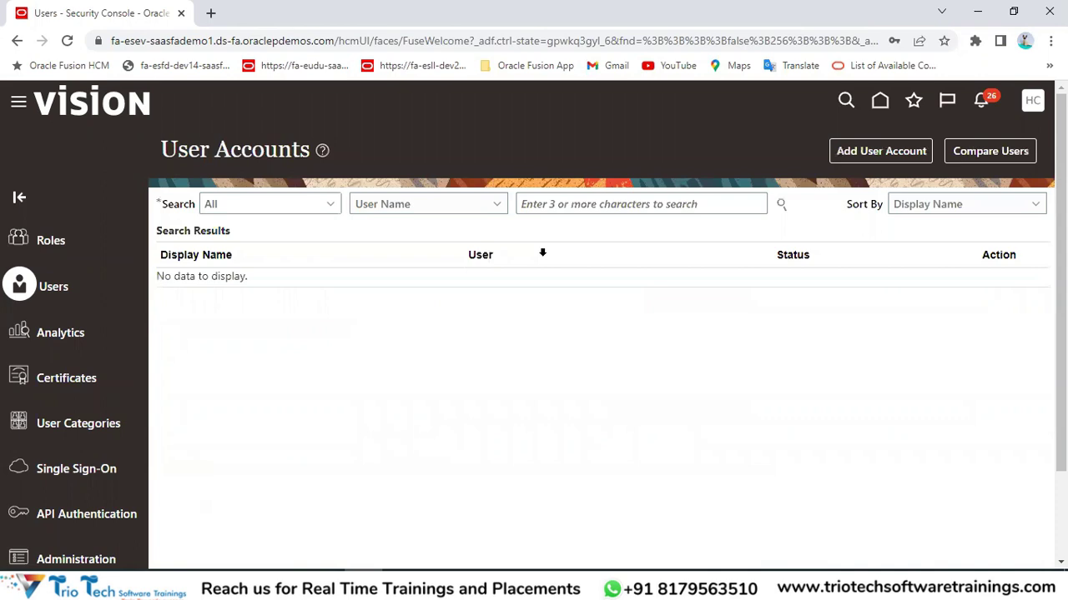
# Search user accounts for the new user by last name and start Reset Password.
pyautogui.click(564, 204)
pyautogui.write('Trio')
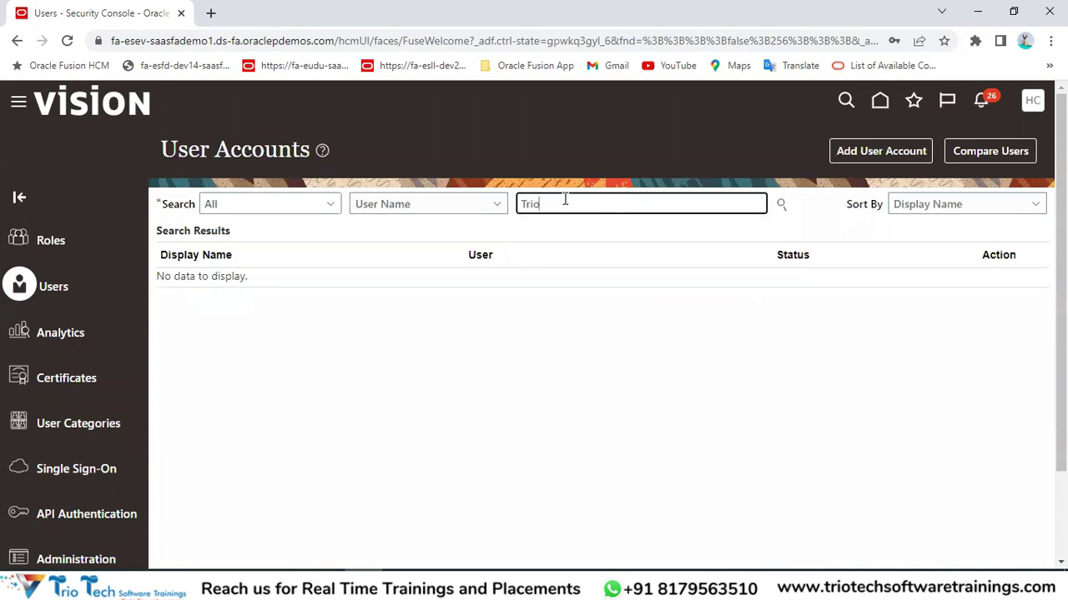
pyautogui.press('Return')
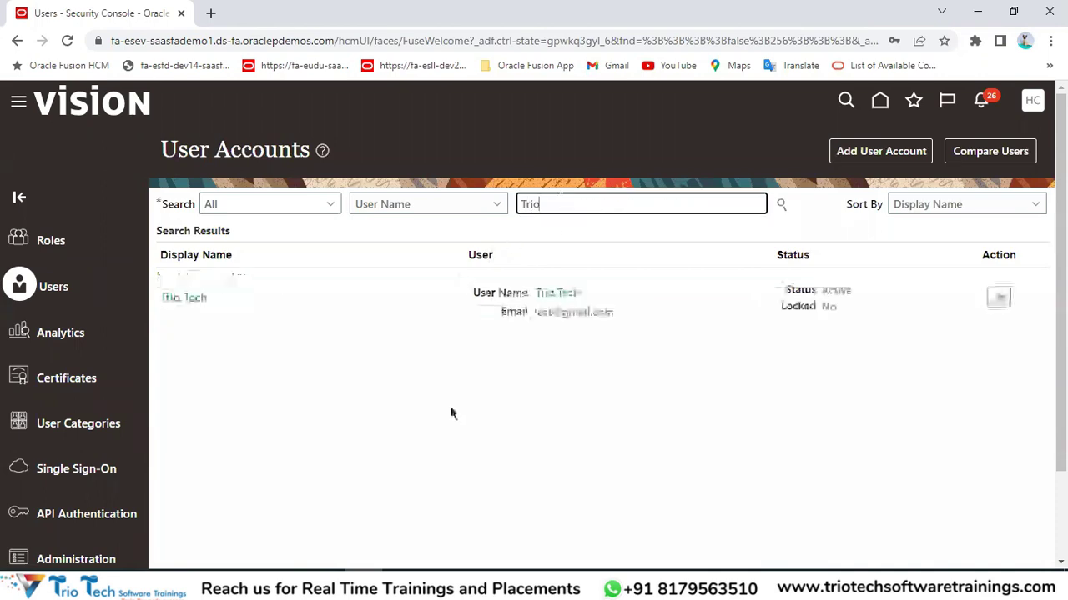
pyautogui.click(999, 297)
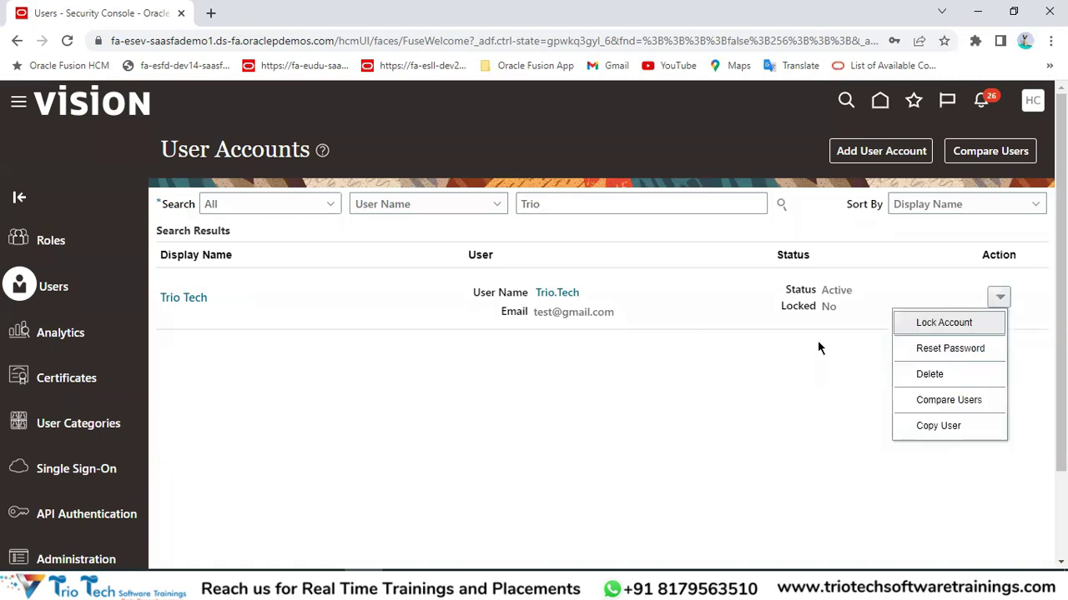
pyautogui.click(928, 349)
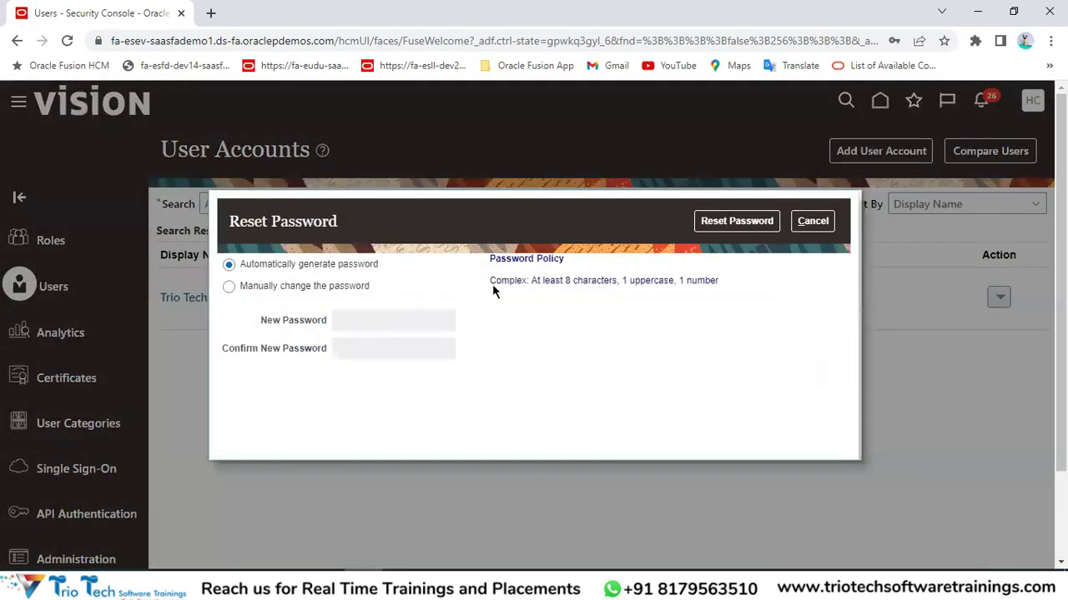
# Review the Complex policy (8 characters, 1 uppercase, 1 number) and cancel the reset.
pyautogui.doubleClick(509, 282)
pyautogui.click(500, 281)
pyautogui.doubleClick(504, 282)
pyautogui.click(567, 281)
pyautogui.moveTo(568, 282); pyautogui.dragTo(659, 281)
pyautogui.click(702, 280)
pyautogui.doubleClick(701, 280)
pyautogui.doubleClick(499, 281)
pyautogui.click(813, 221)
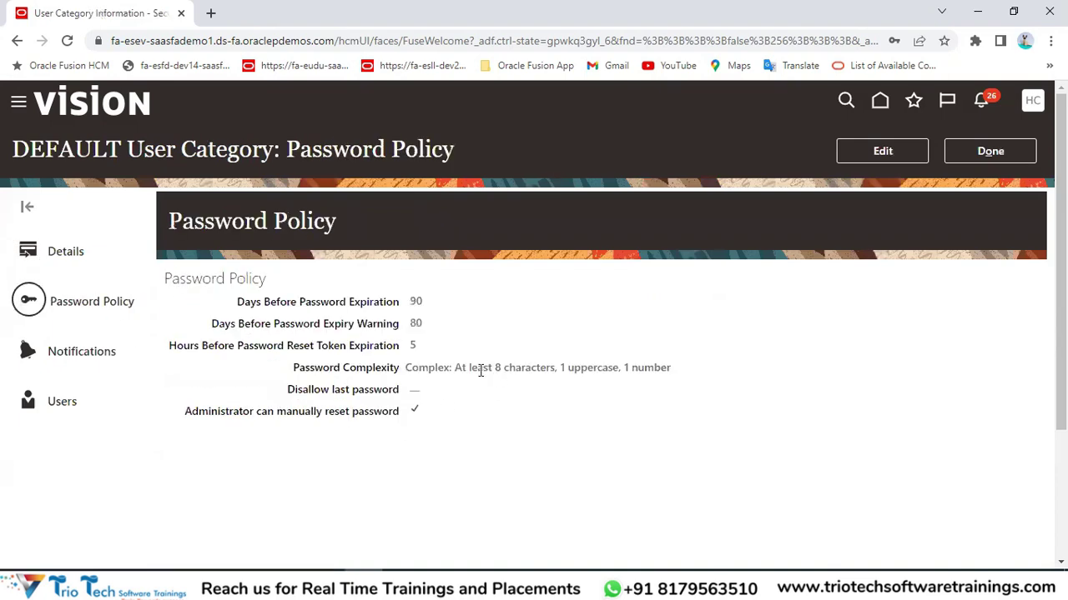
# Edit the DEFAULT password policy and switch its complexity from Complex to Simple.
pyautogui.doubleClick(418, 373)
pyautogui.click(900, 158)
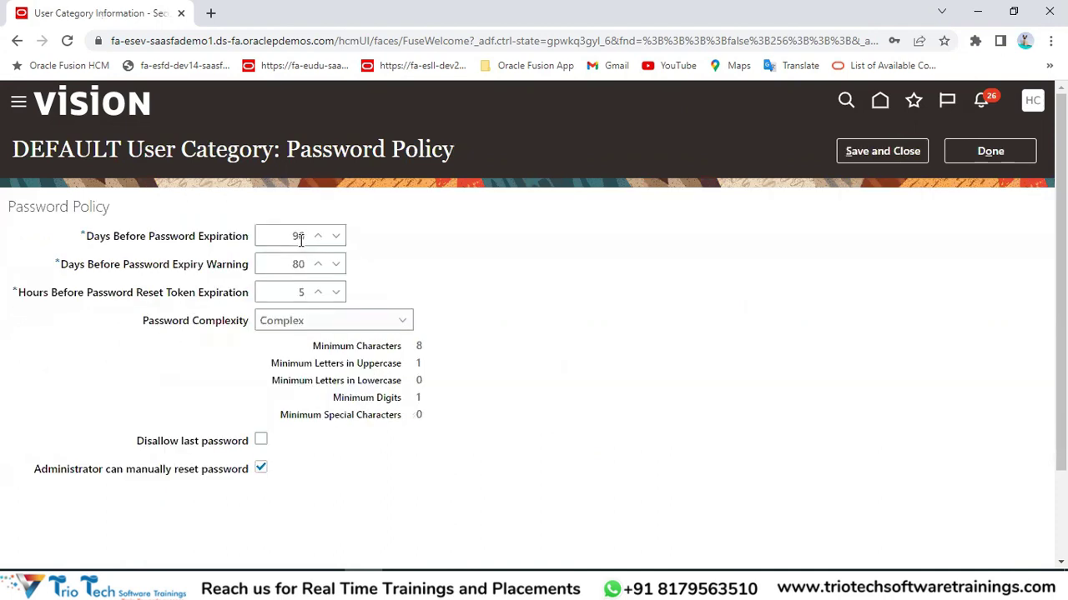
pyautogui.doubleClick(73, 151)
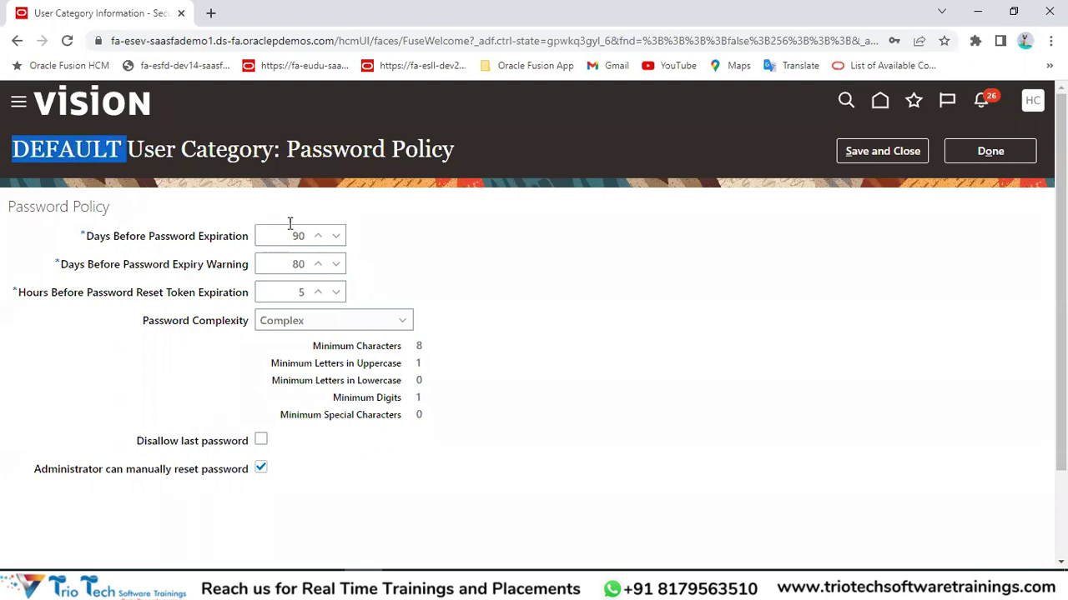
pyautogui.click(286, 320)
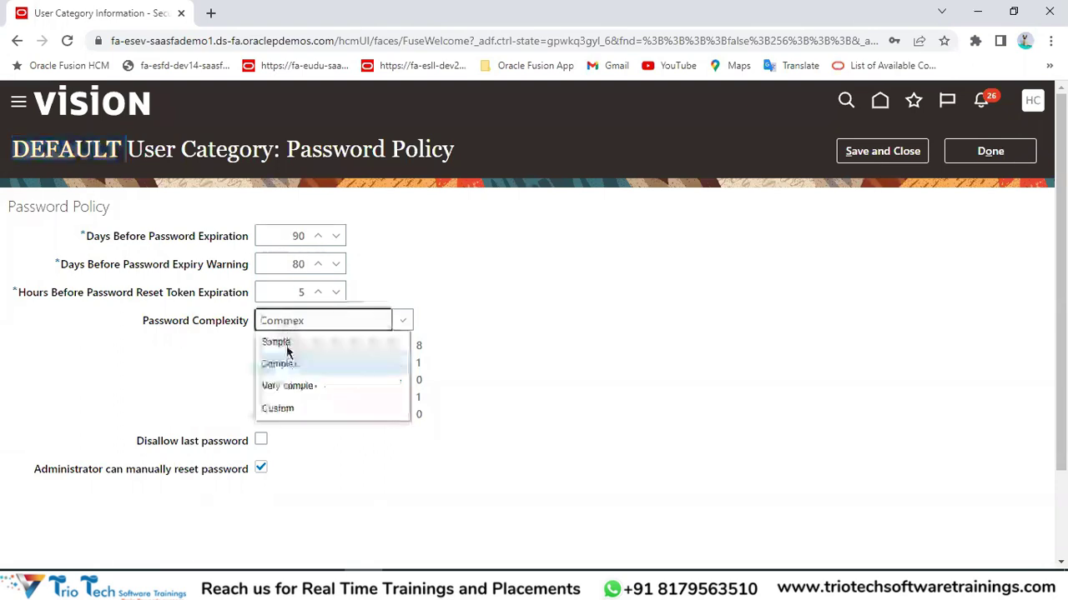
pyautogui.click(286, 341)
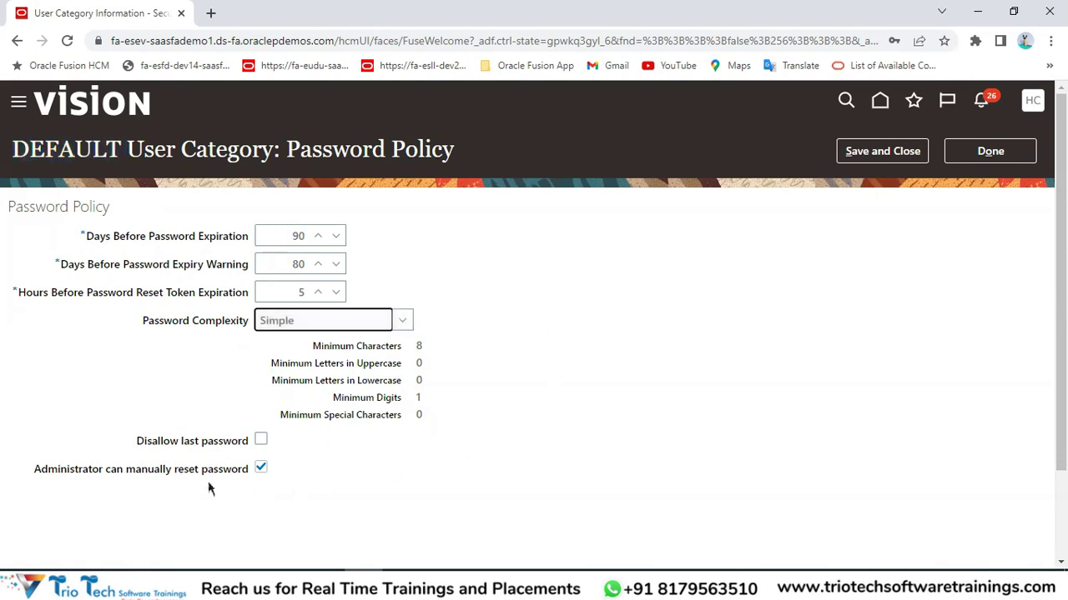
pyautogui.moveTo(134, 445); pyautogui.dragTo(263, 446)
# Turn Disallow last password on, then back off.
pyautogui.click(261, 442)
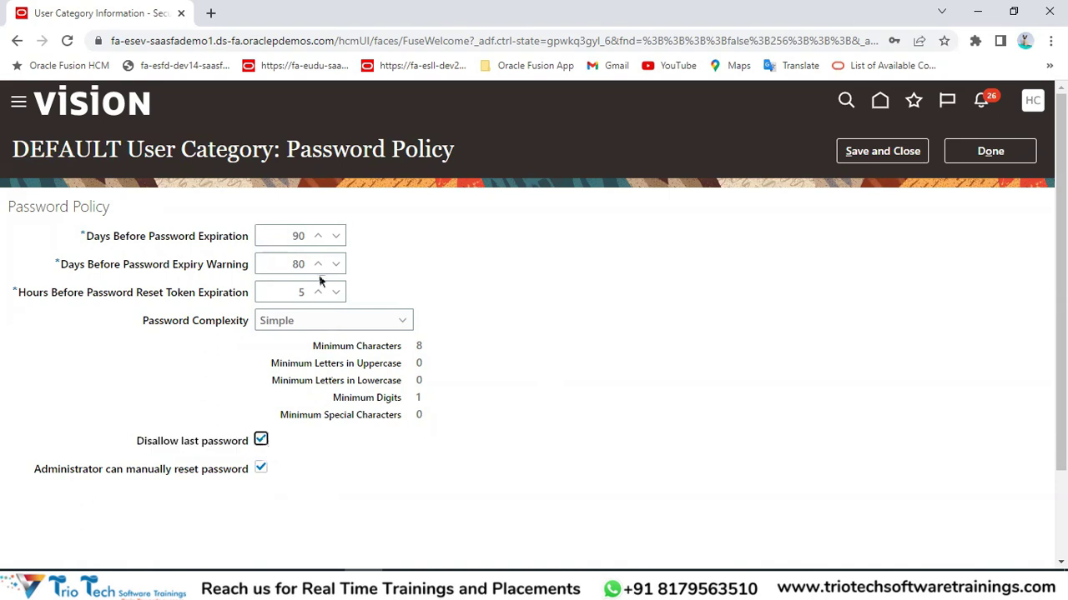
pyautogui.doubleClick(290, 236)
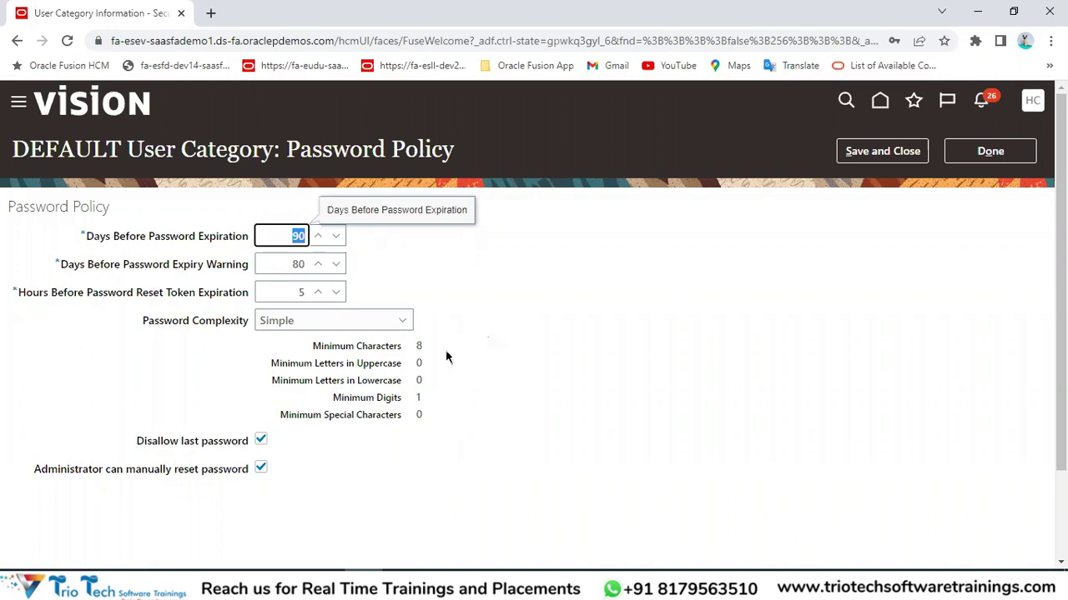
pyautogui.moveTo(137, 442); pyautogui.dragTo(247, 444)
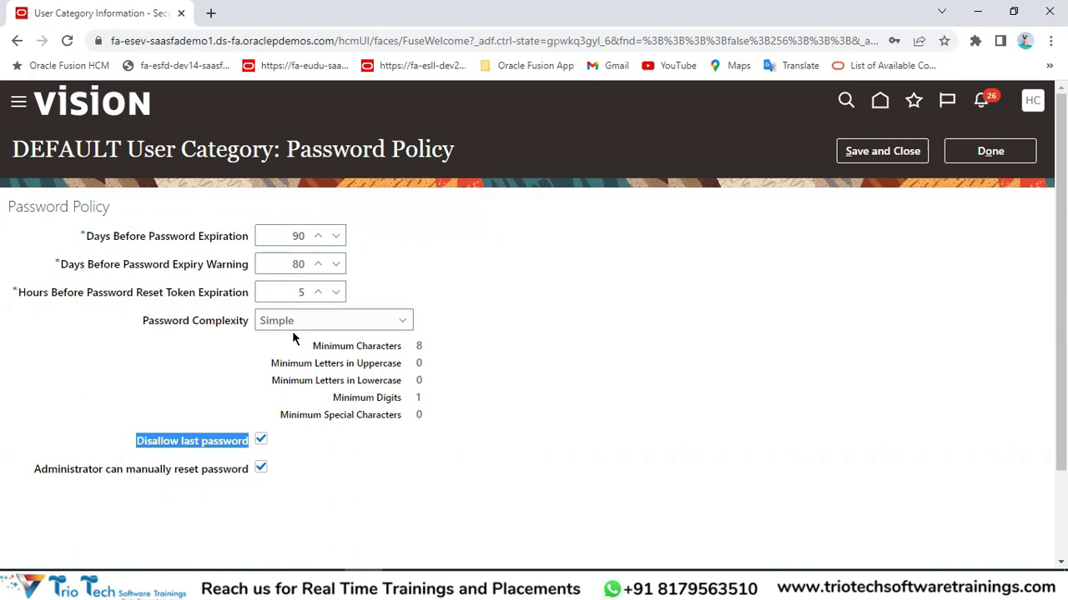
pyautogui.click(261, 442)
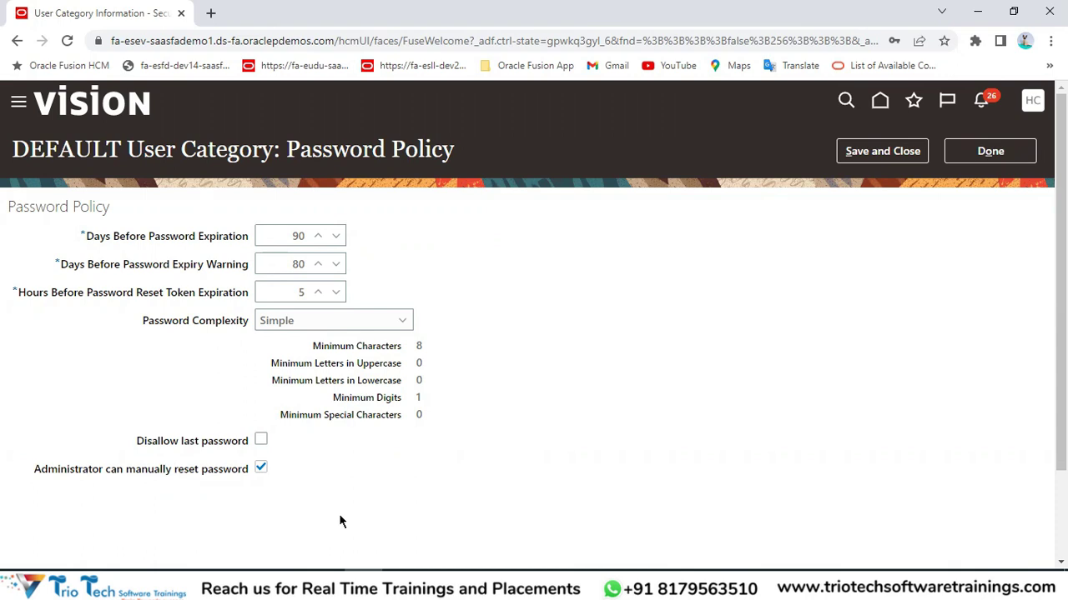
# Turn off administrator manual password reset, save the Simple policy, and go to User Accounts.
pyautogui.moveTo(31, 476); pyautogui.dragTo(108, 474)
pyautogui.click(114, 478)
pyautogui.moveTo(185, 472); pyautogui.dragTo(264, 472)
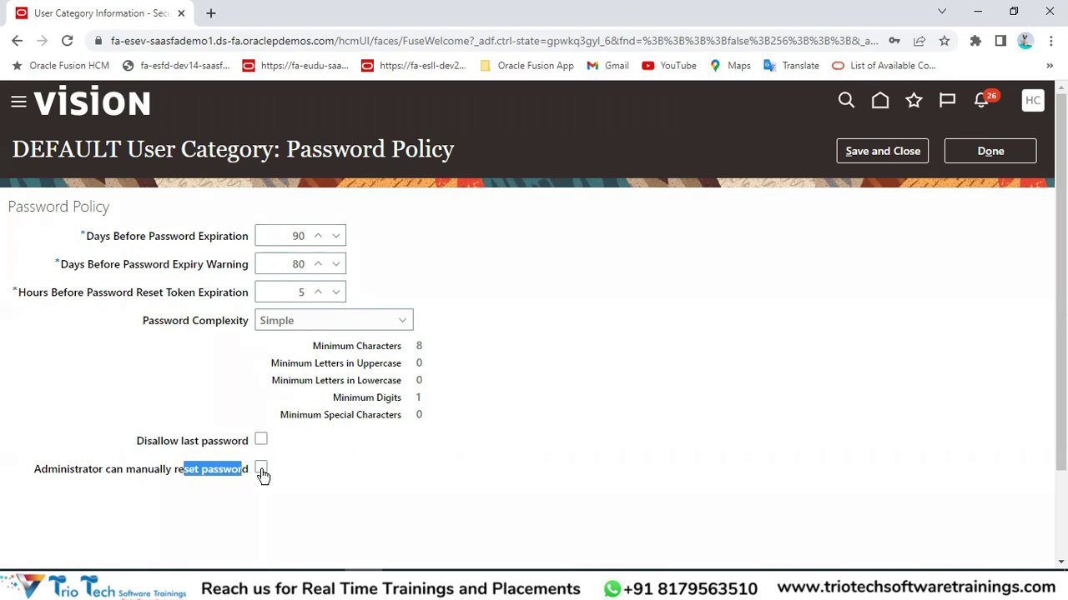
pyautogui.click(233, 493)
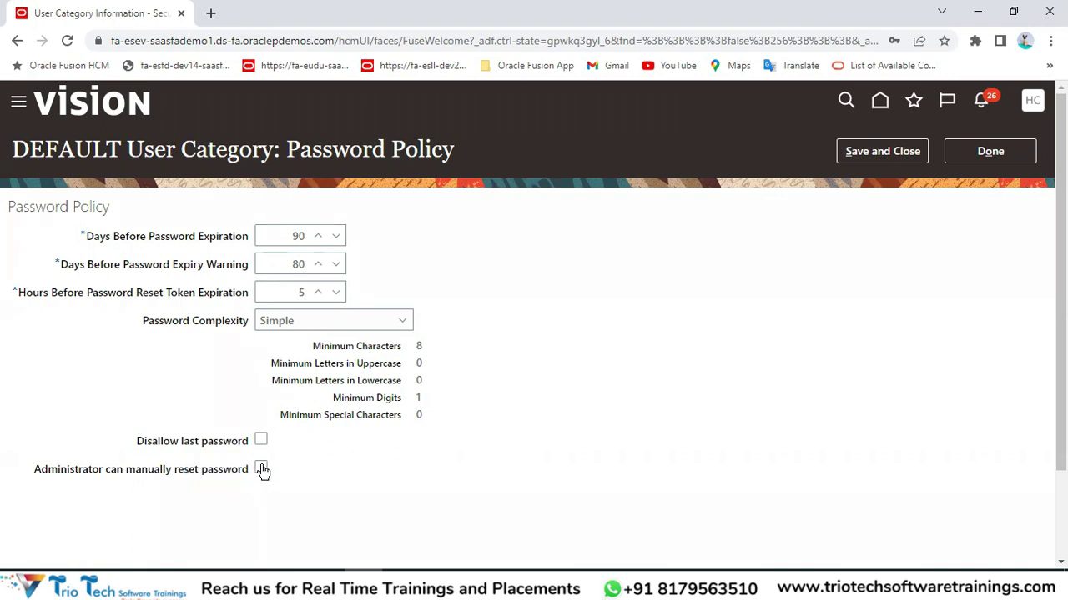
pyautogui.doubleClick(62, 472)
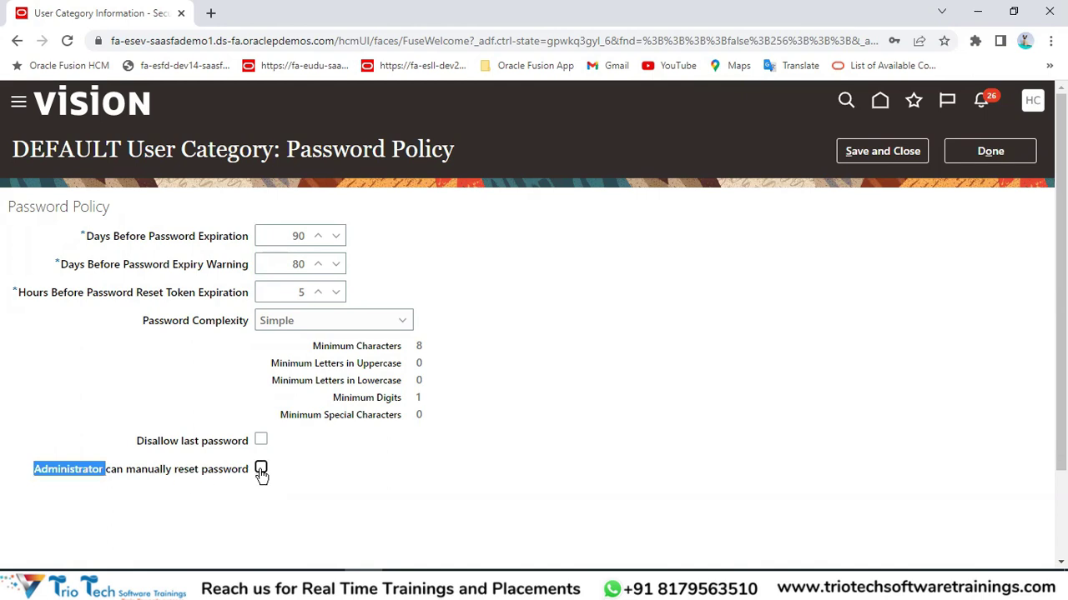
pyautogui.click(882, 151)
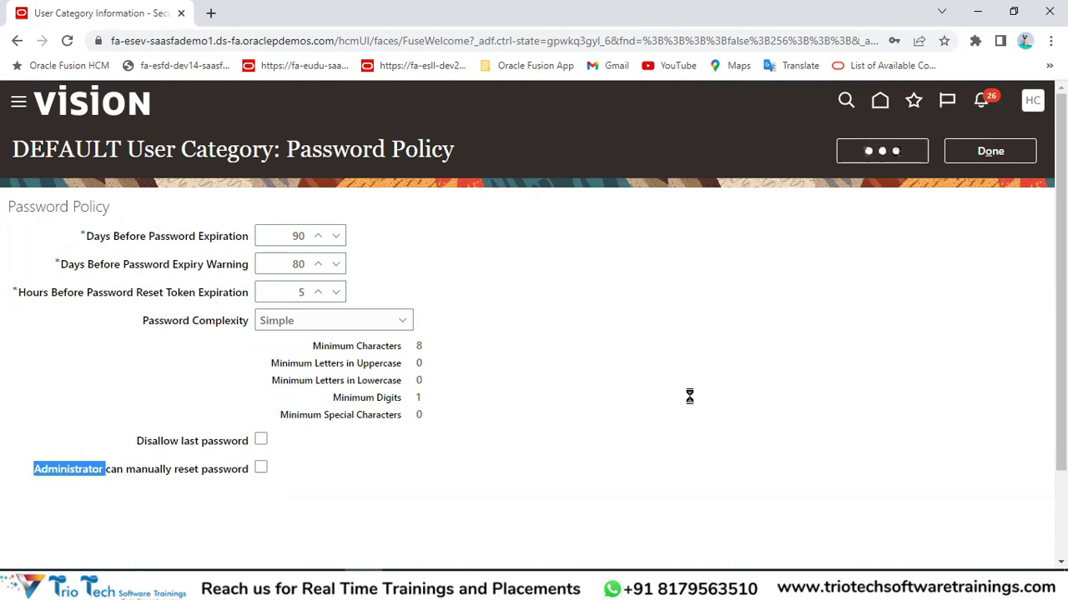
pyautogui.moveTo(221, 413); pyautogui.dragTo(403, 413)
pyautogui.click(990, 151)
pyautogui.click(50, 288)
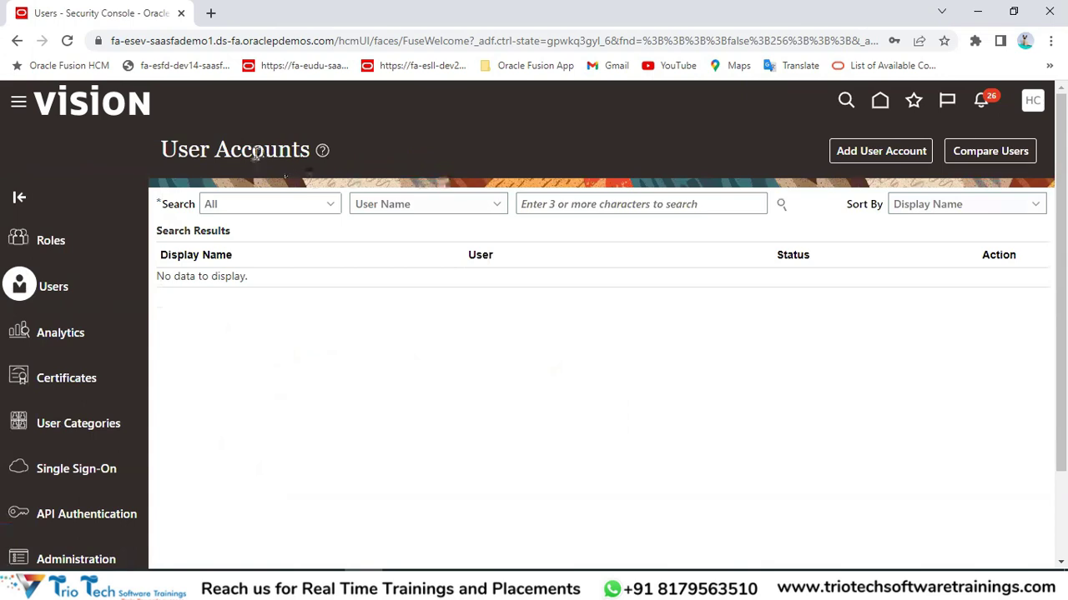
pyautogui.doubleClick(250, 151)
pyautogui.click(286, 41)
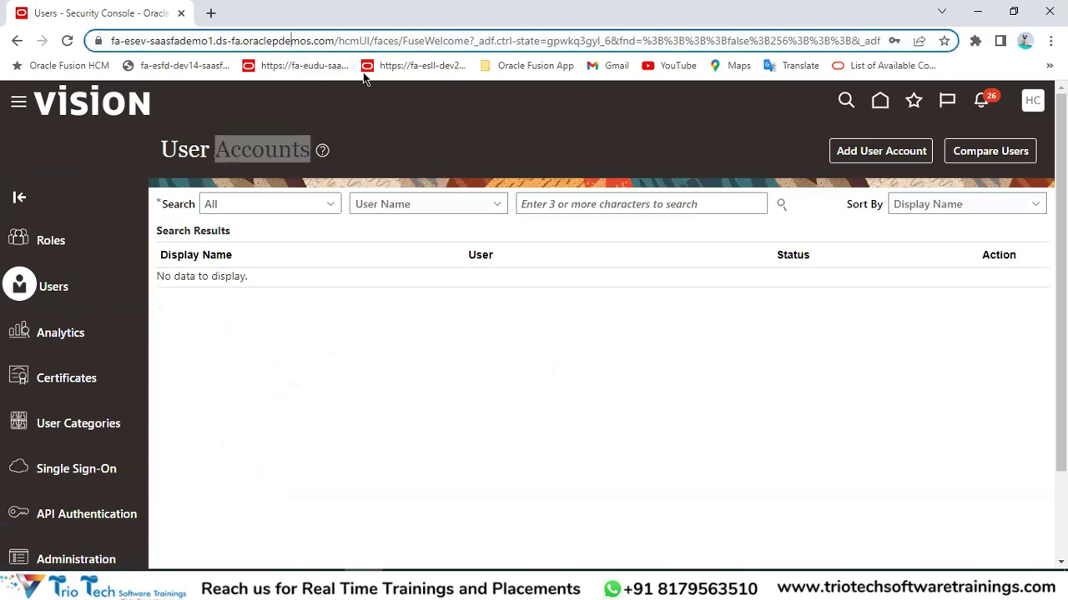
pyautogui.click(566, 212)
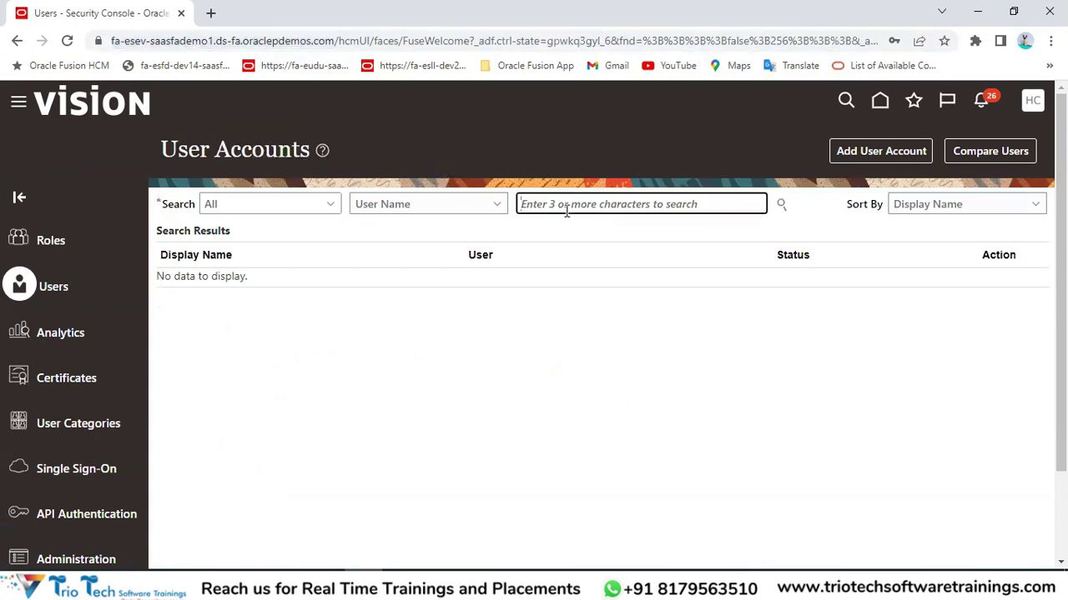
pyautogui.write('Trio')
pyautogui.press('Return')
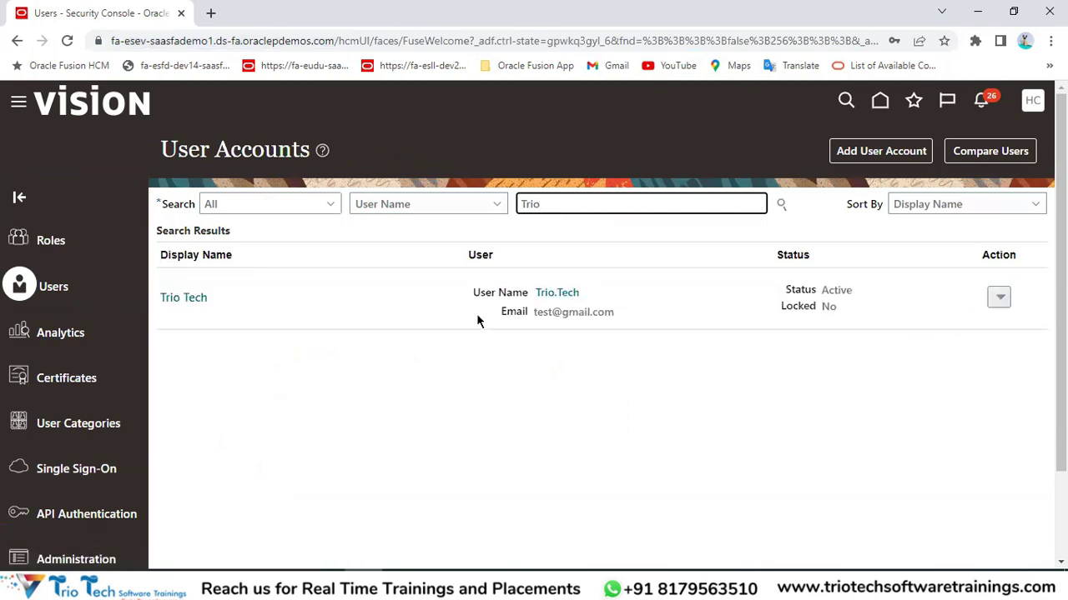
pyautogui.click(998, 298)
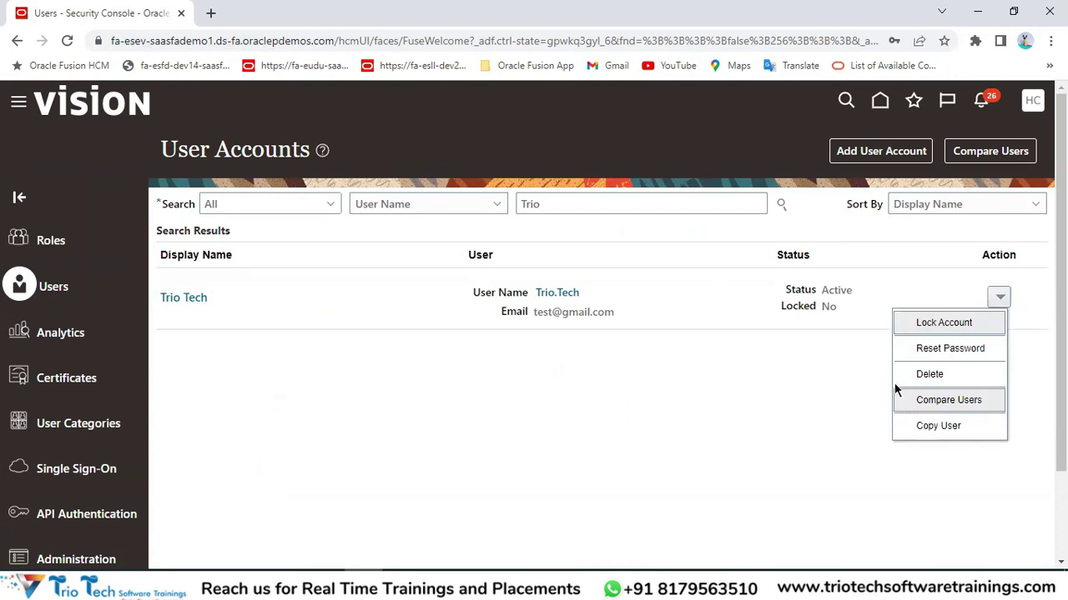
pyautogui.click(927, 349)
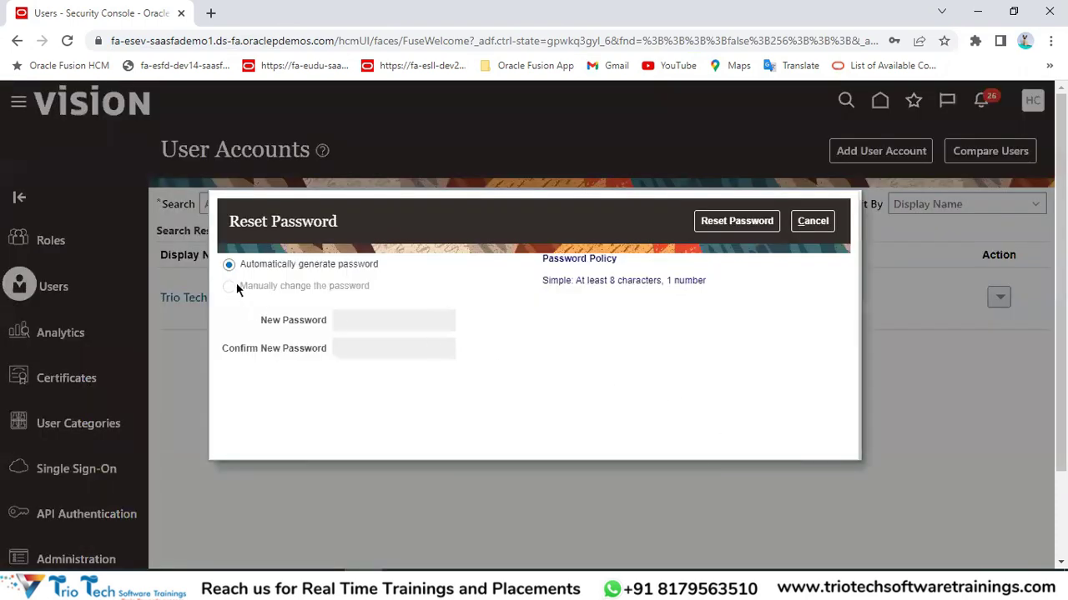
pyautogui.moveTo(233, 289); pyautogui.dragTo(397, 291)
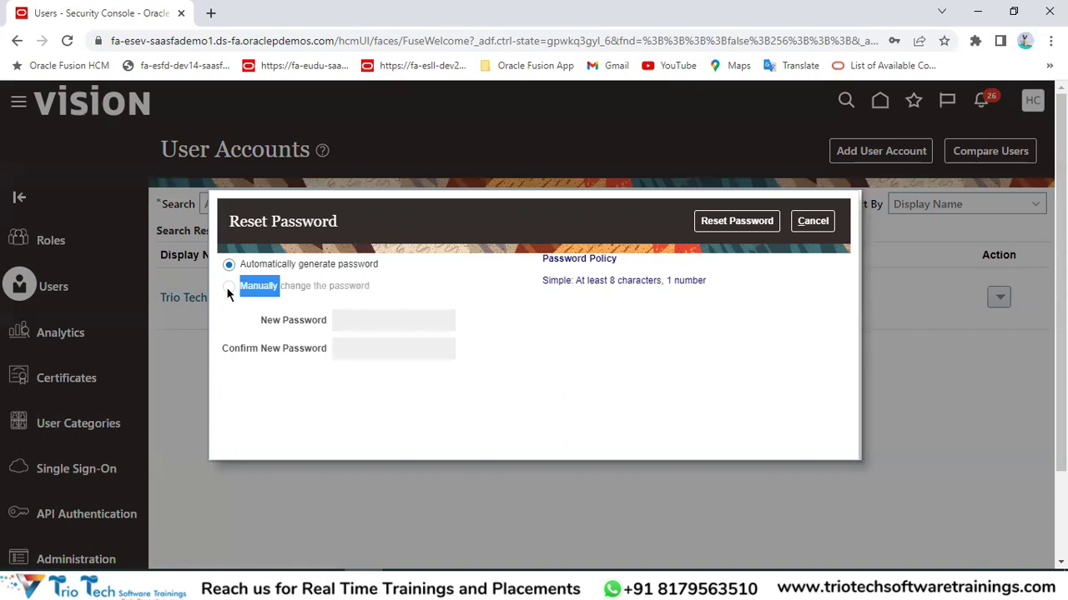
pyautogui.click(340, 323)
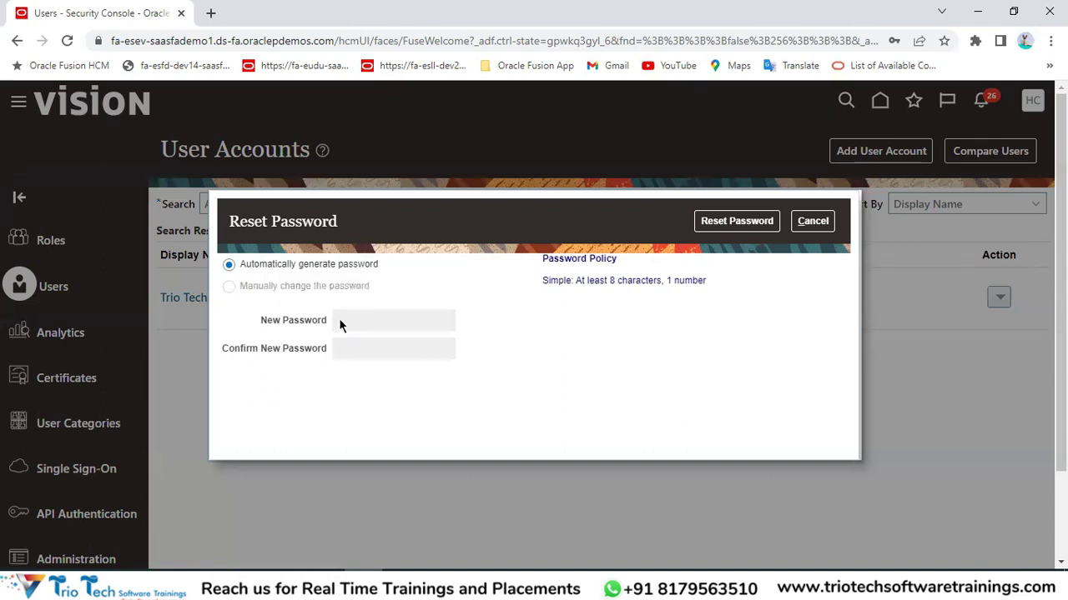
pyautogui.doubleClick(261, 293)
pyautogui.tripleClick(260, 293)
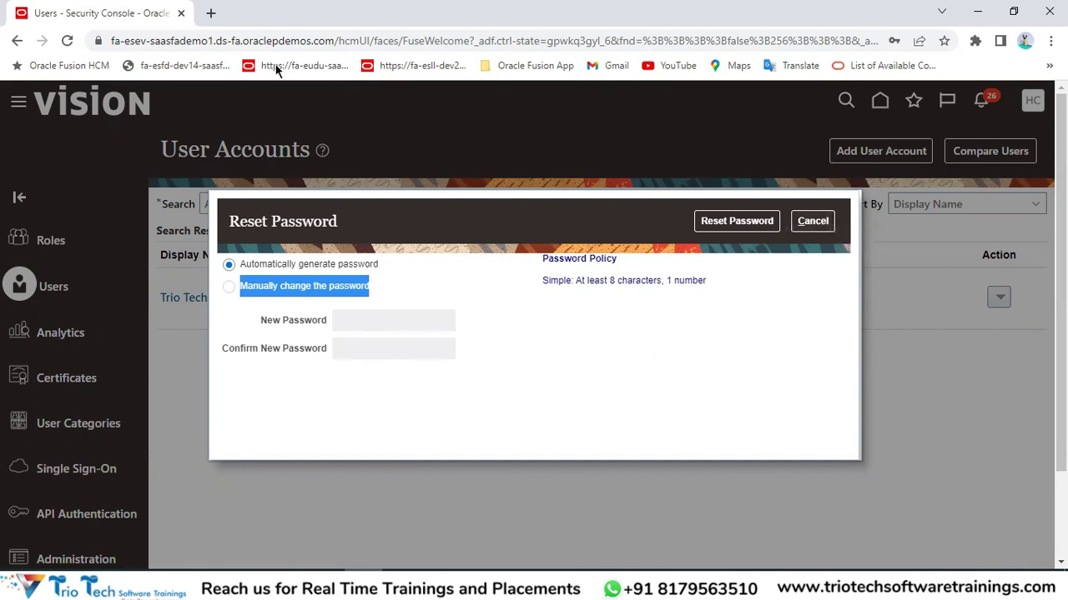
pyautogui.click(225, 41)
pyautogui.click(350, 373)
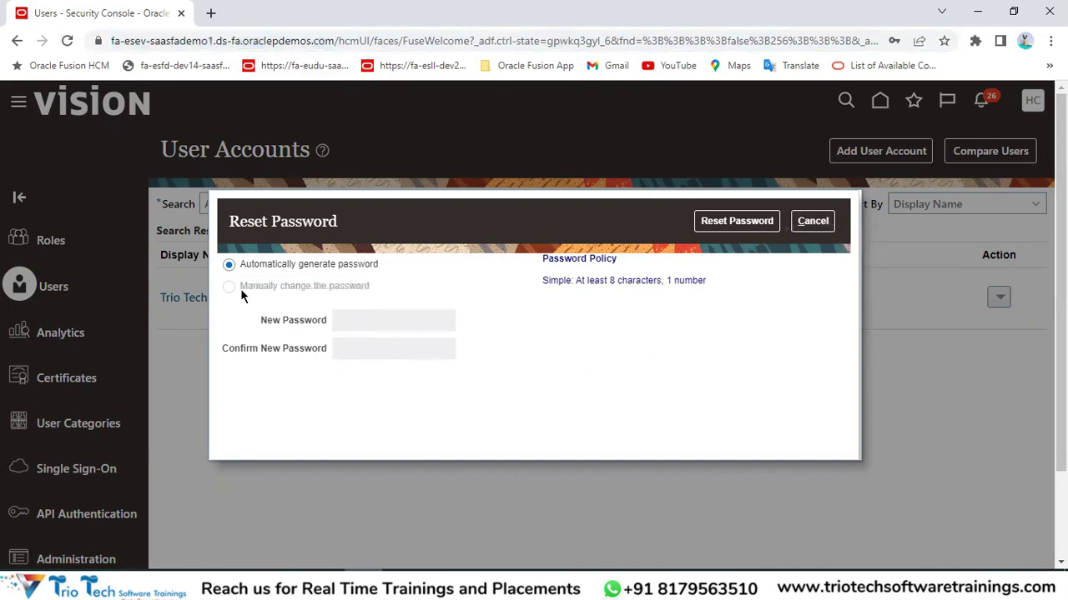
pyautogui.moveTo(239, 286); pyautogui.dragTo(362, 289)
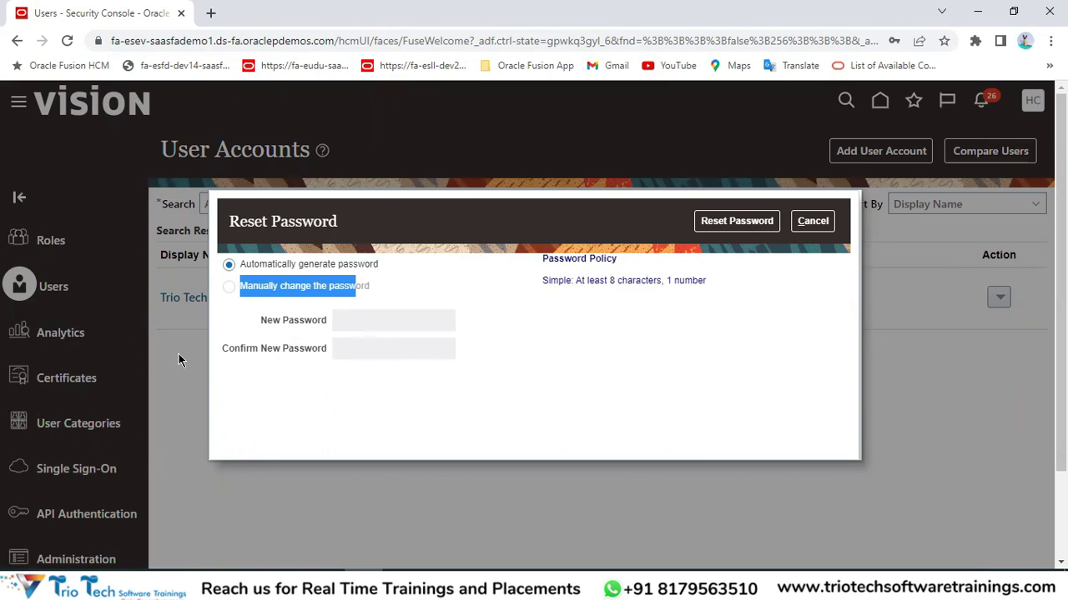
pyautogui.click(830, 221)
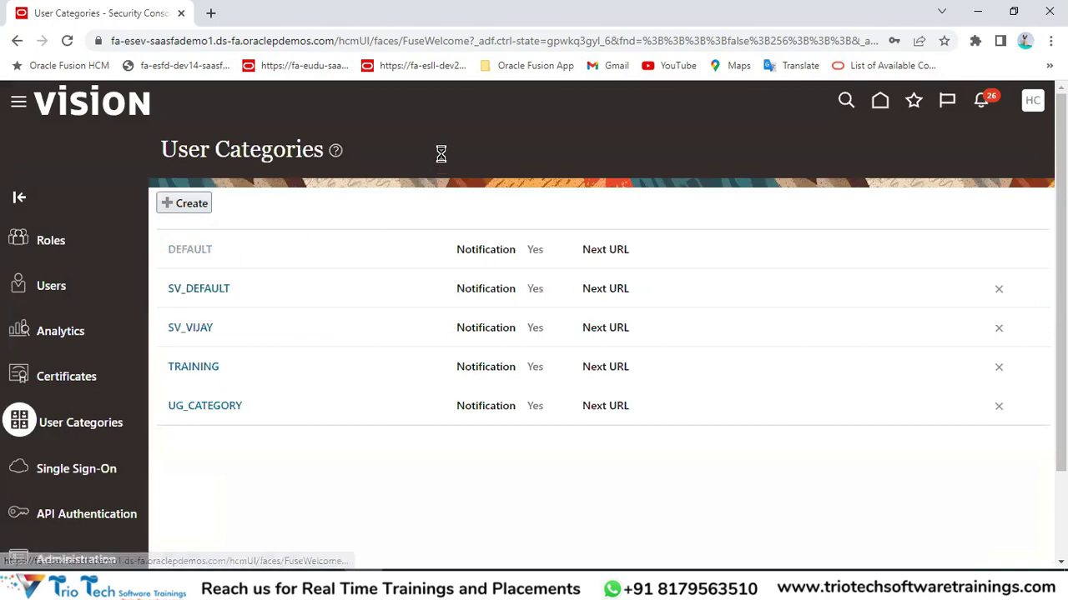
# Enable 'Administrator can manually reset password' in the DEFAULT password policy, then save and finish.
pyautogui.click(70, 305)
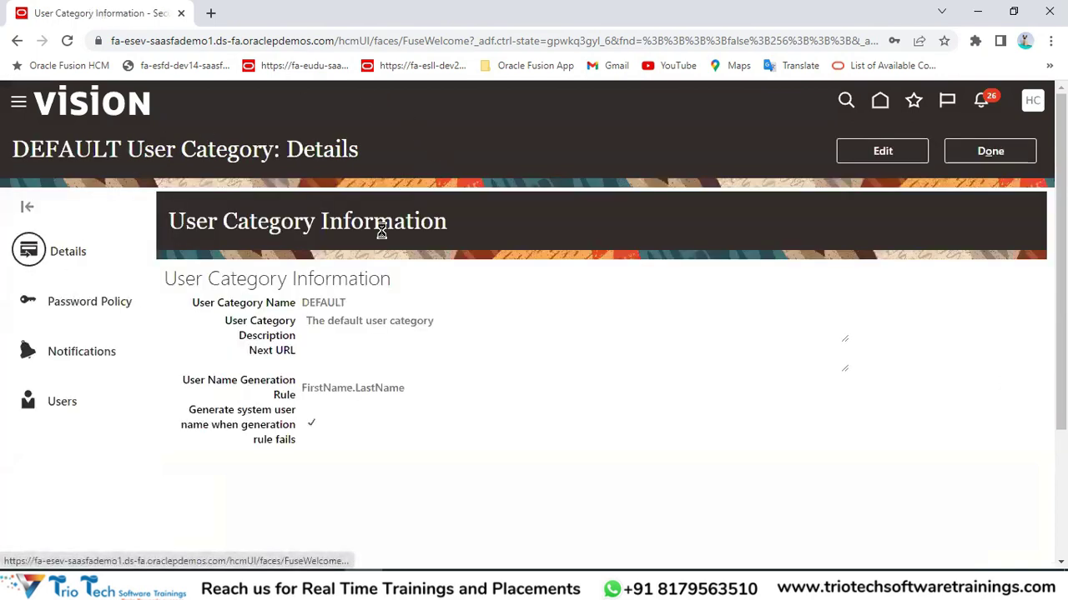
pyautogui.click(900, 159)
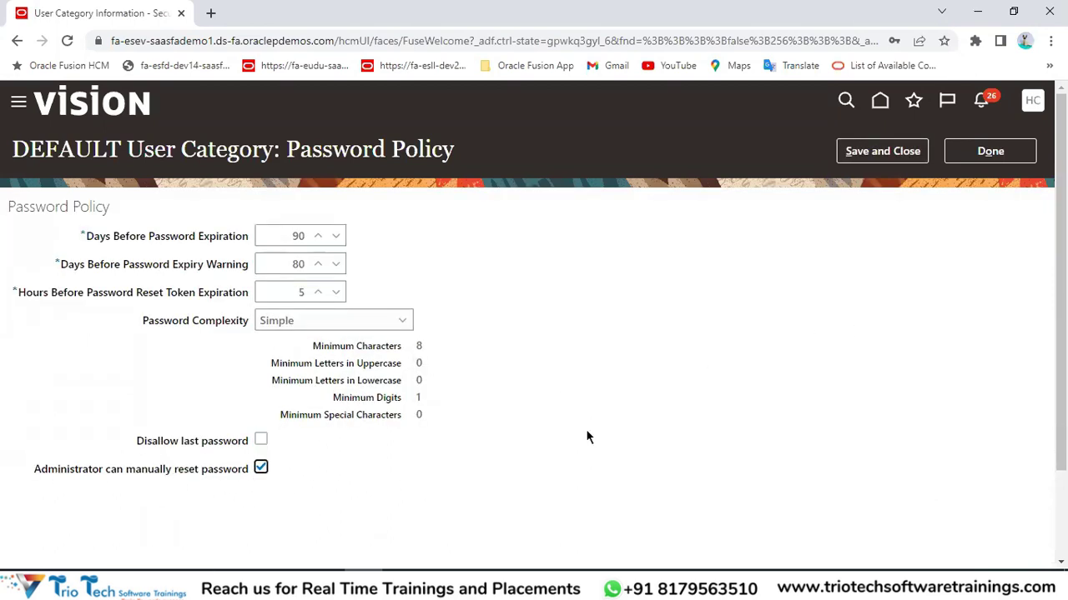
pyautogui.click(895, 159)
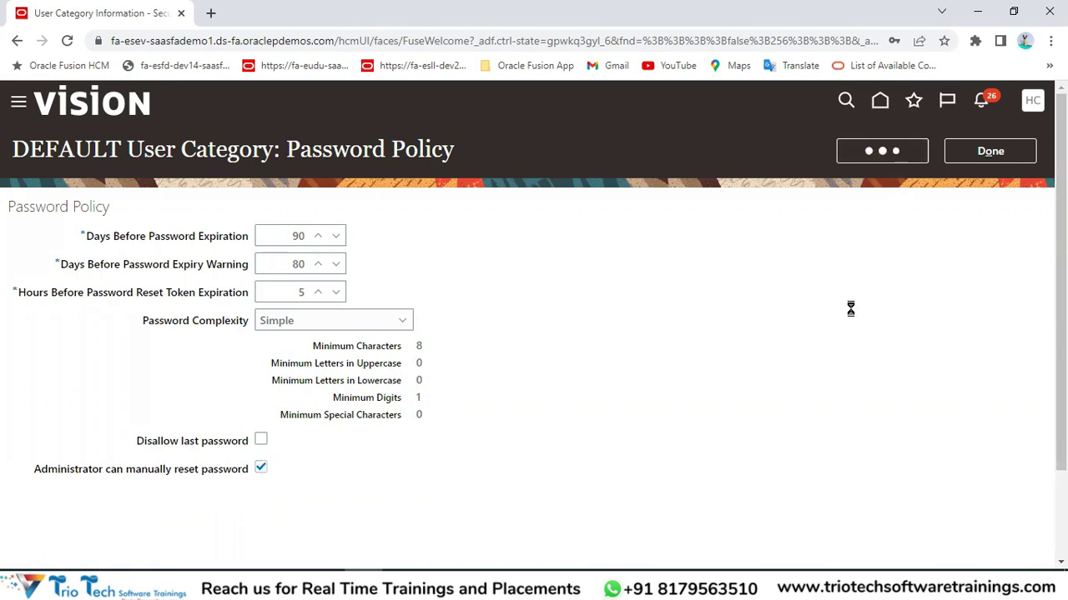
pyautogui.click(993, 151)
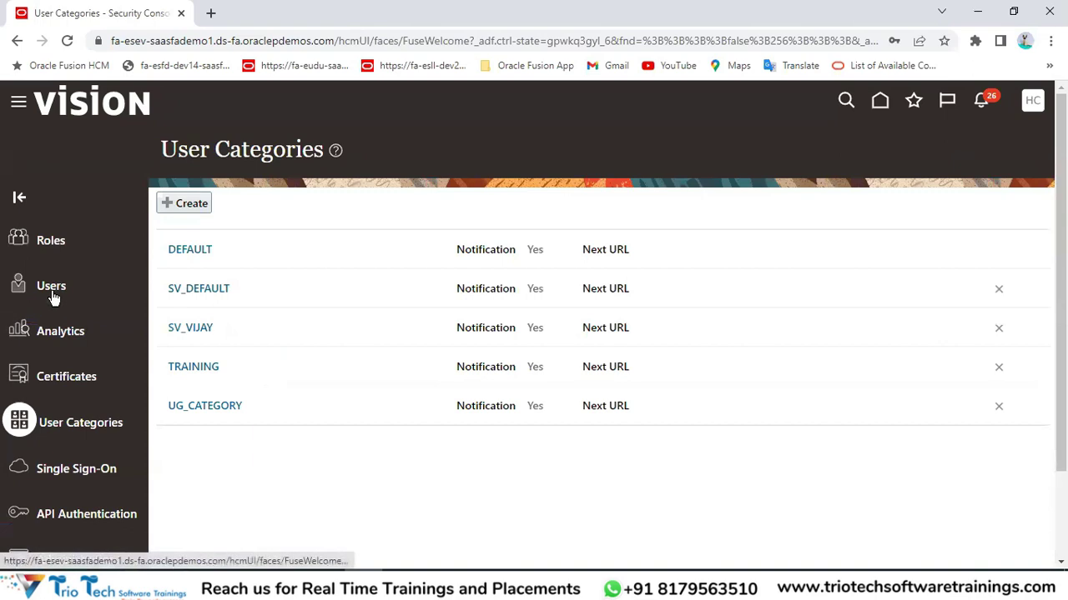
# Search the Users list for the target user by name.
pyautogui.click(53, 291)
pyautogui.click(627, 210)
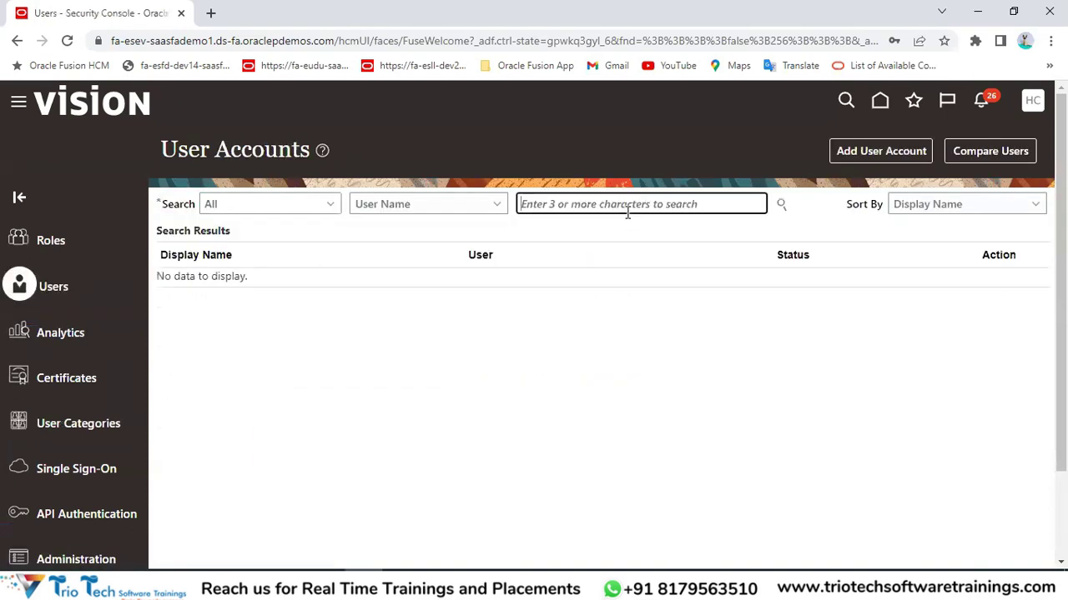
pyautogui.write('Trin')
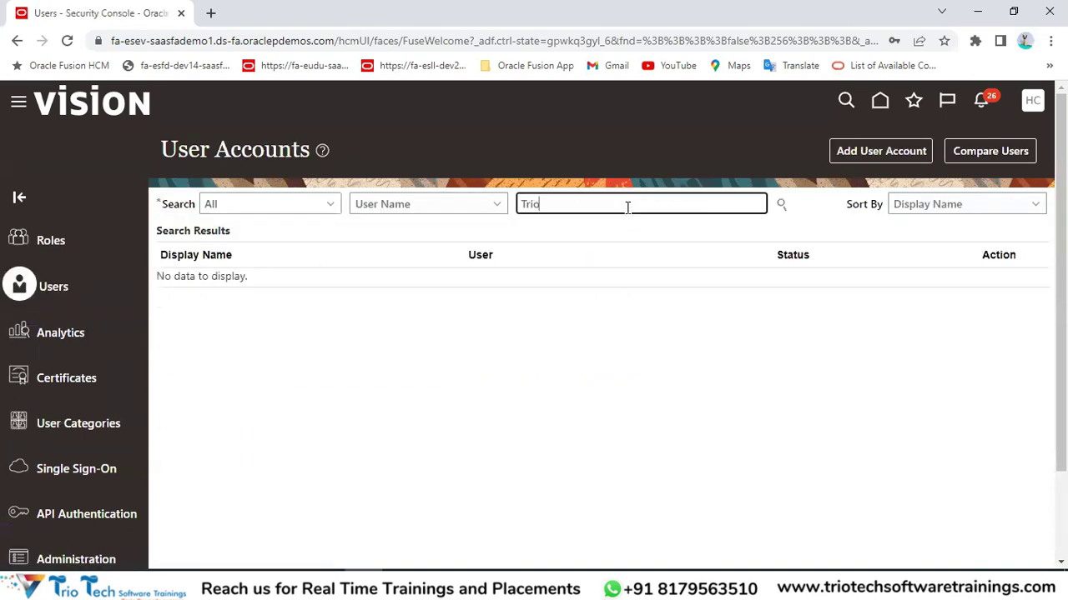
pyautogui.press('Return')
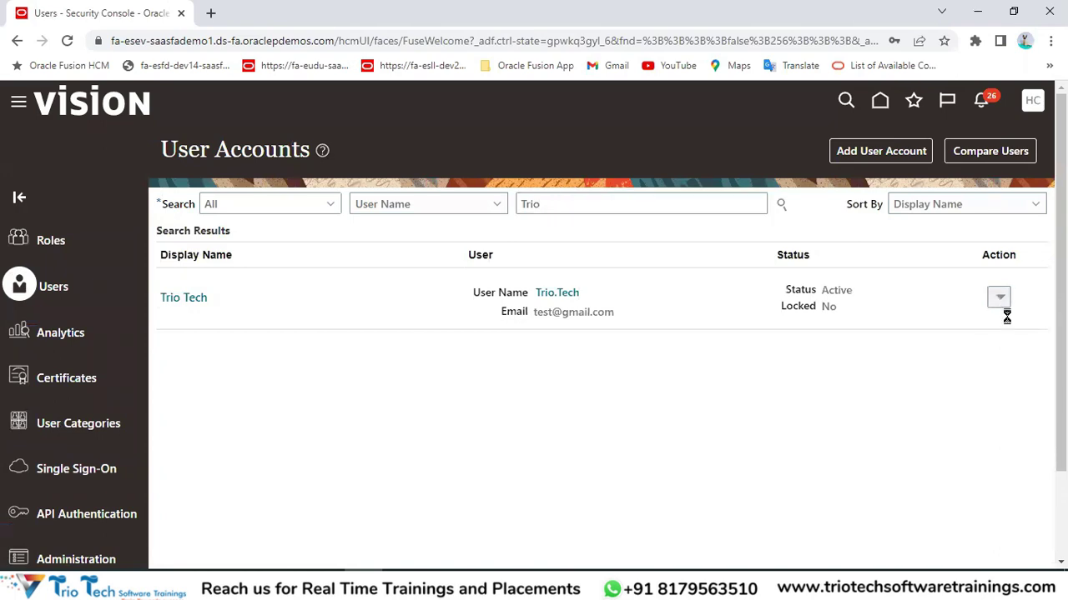
# Start a manual password reset for the found user, then cancel it.
pyautogui.click(1000, 299)
pyautogui.click(925, 351)
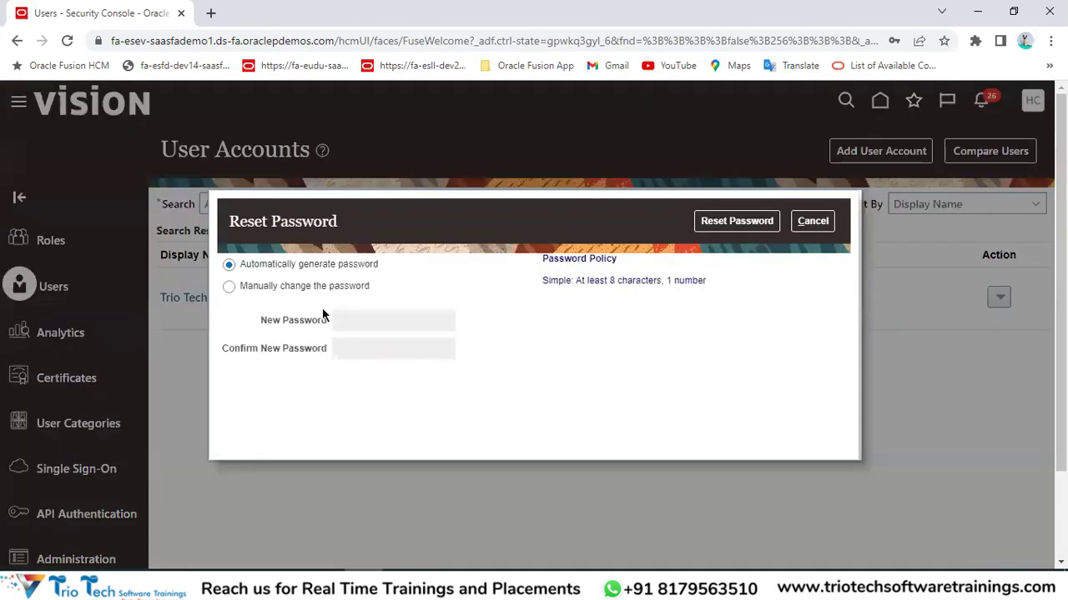
pyautogui.click(311, 288)
pyautogui.click(379, 328)
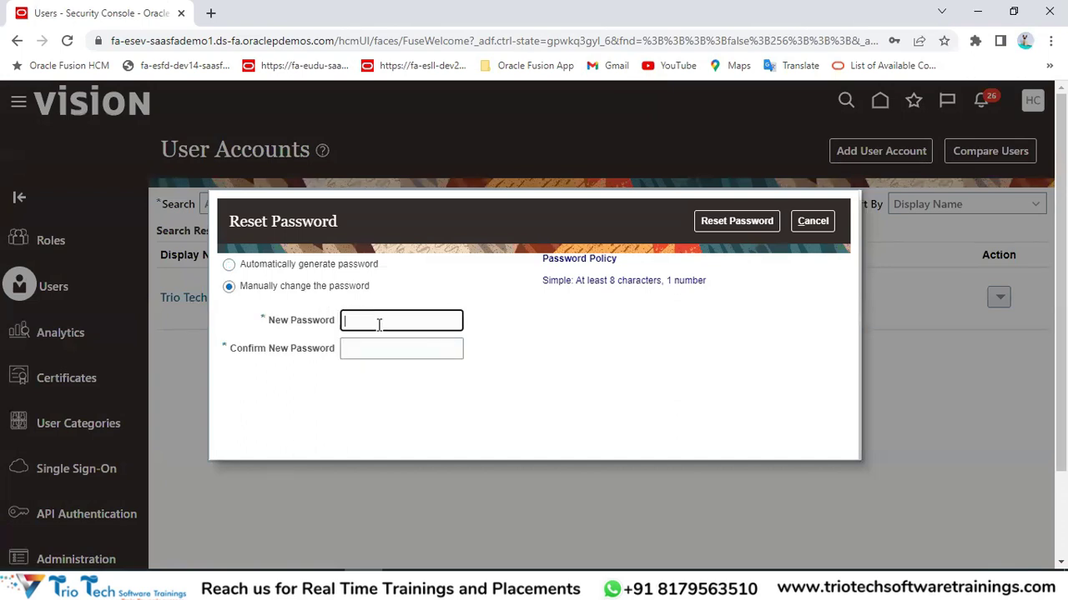
pyautogui.press('Tab')
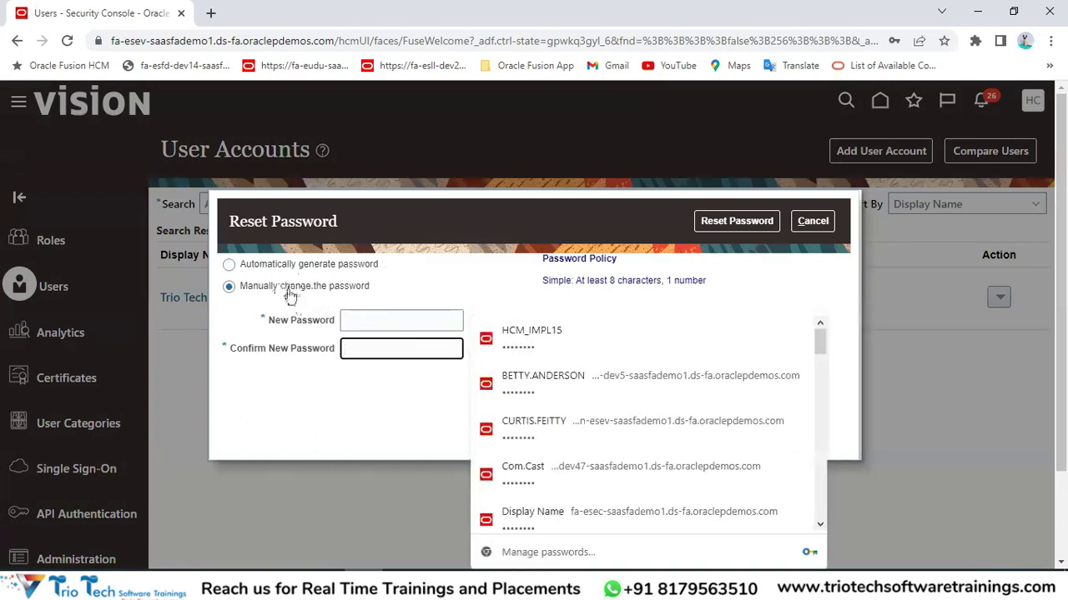
pyautogui.click(812, 221)
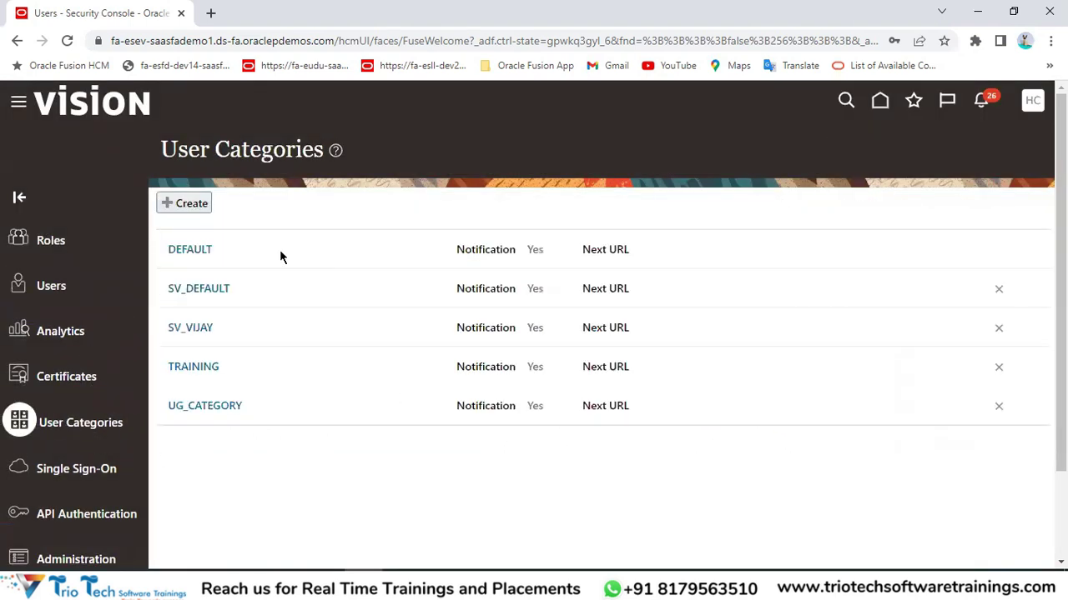
# Open DEFAULT, review its name and user name generation rule, then show its Notifications page.
pyautogui.click(186, 250)
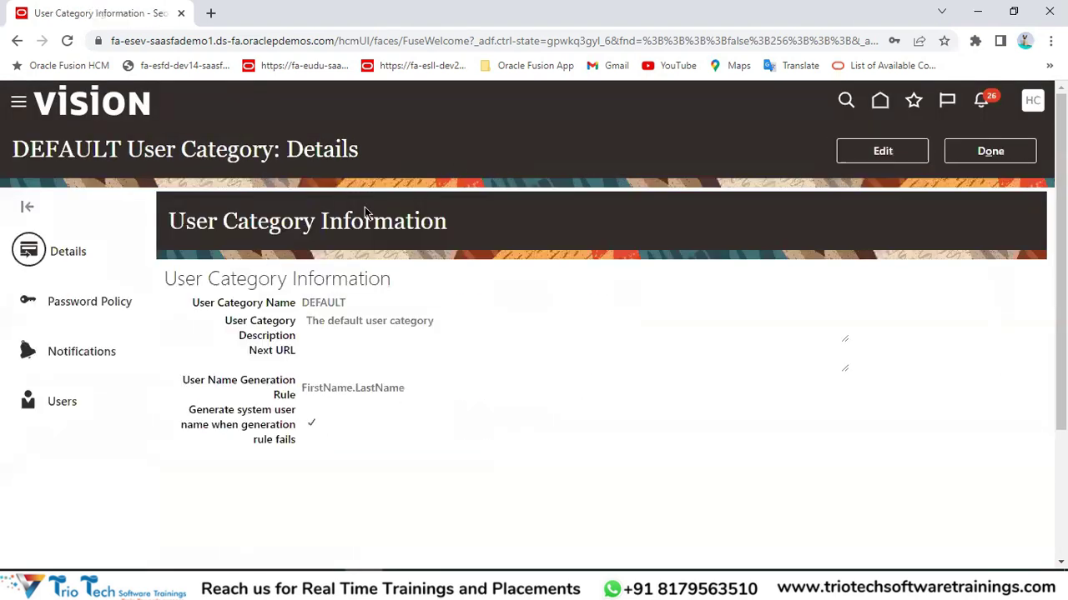
pyautogui.doubleClick(325, 303)
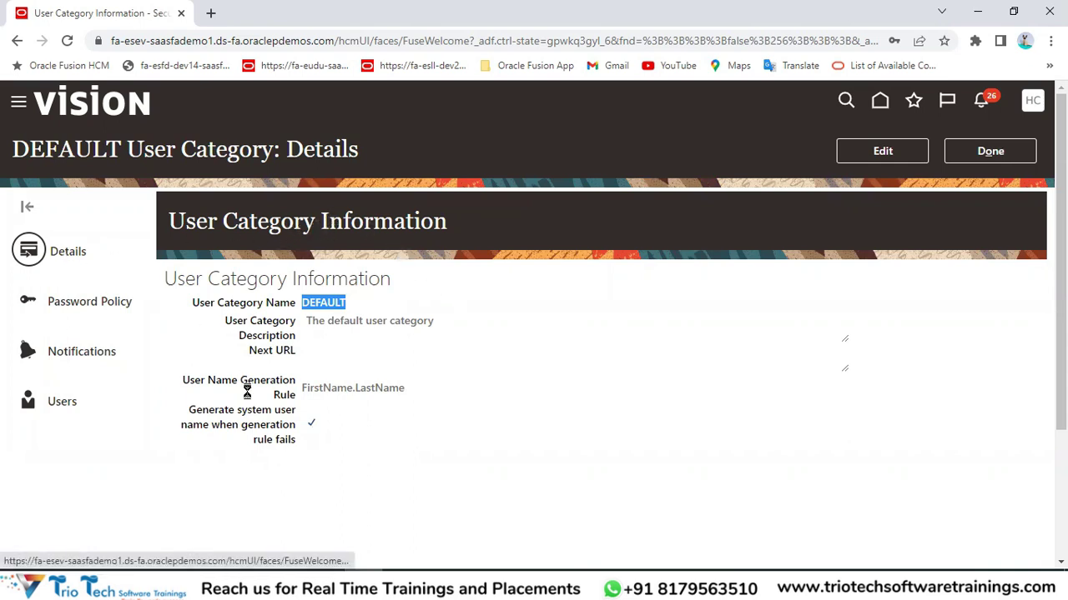
pyautogui.moveTo(183, 381); pyautogui.dragTo(289, 440)
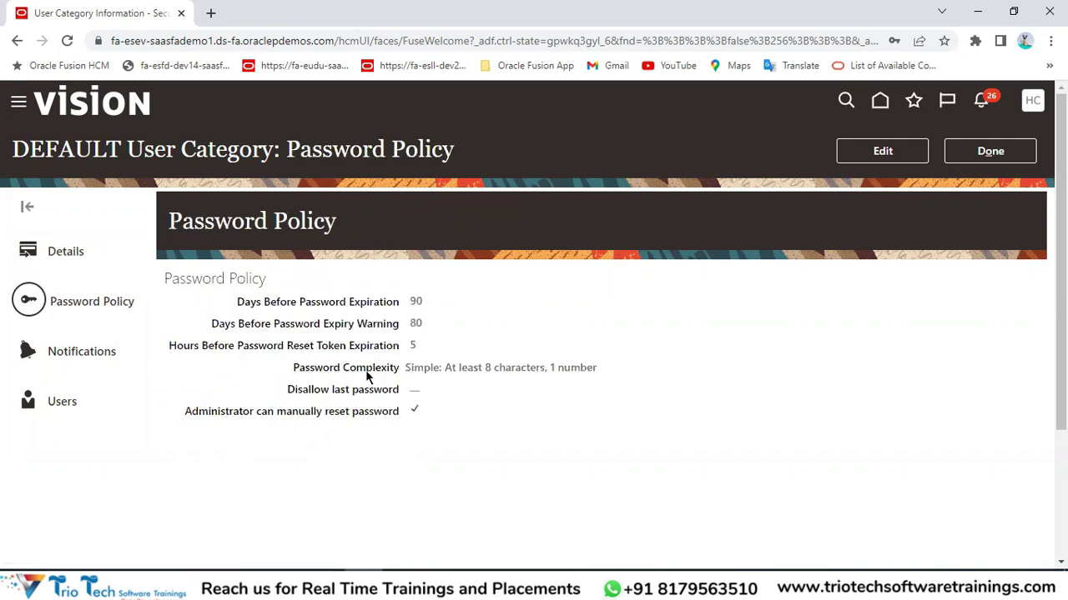
pyautogui.click(84, 354)
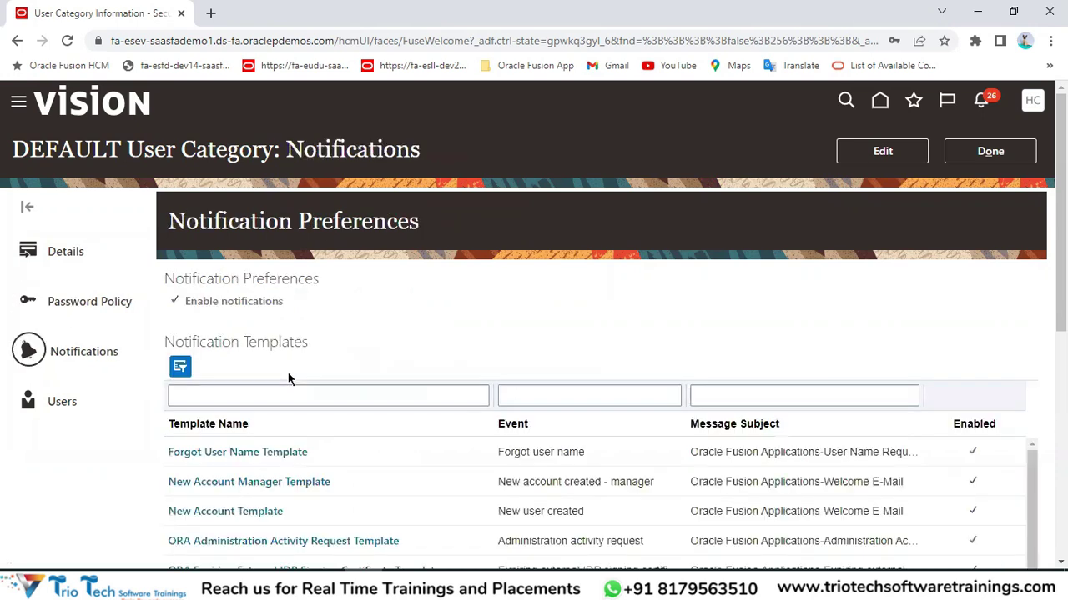
pyautogui.click(198, 41)
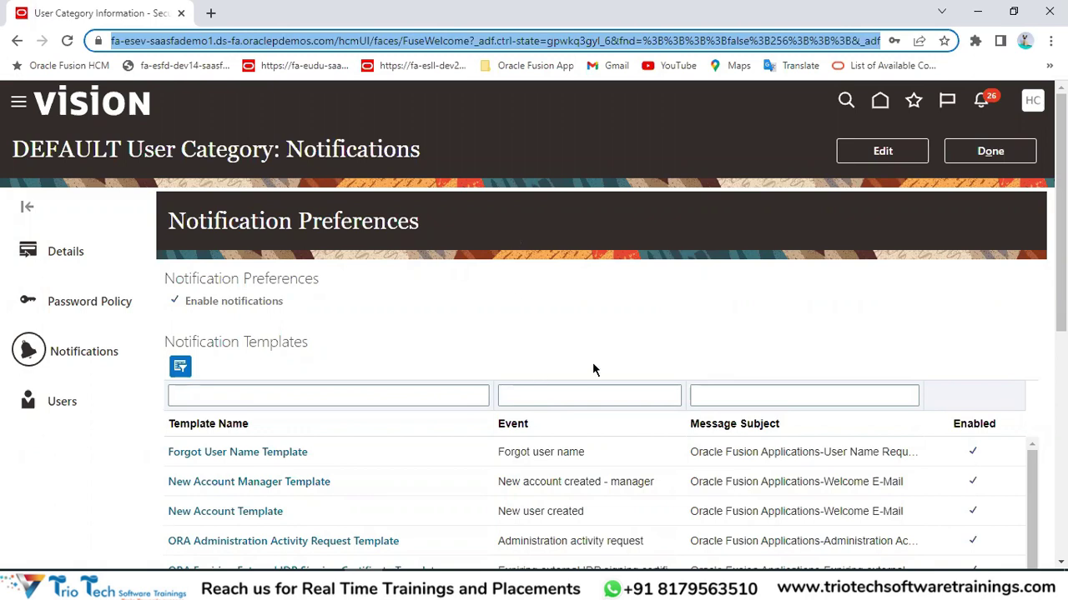
pyautogui.scroll(-1, 664, 299)
pyautogui.scroll(1, 643, 302)
pyautogui.click(622, 305)
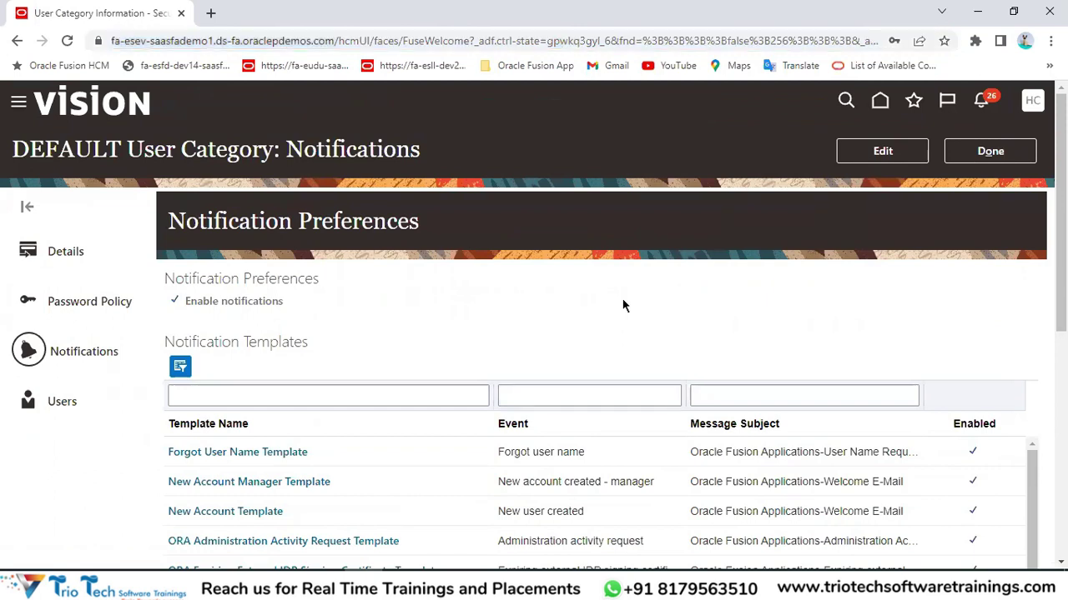
pyautogui.click(222, 41)
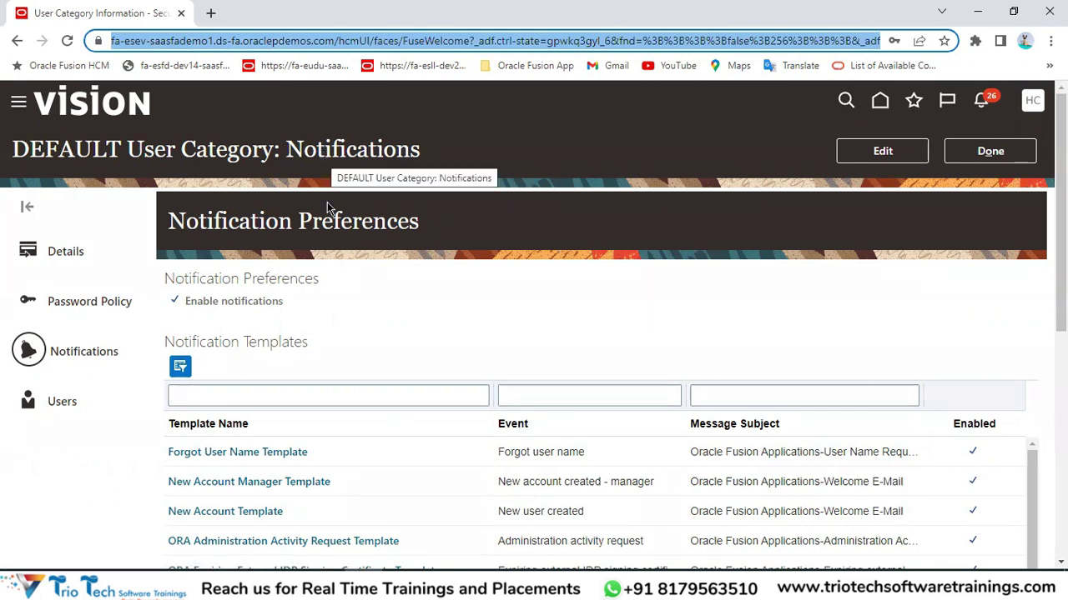
pyautogui.doubleClick(323, 156)
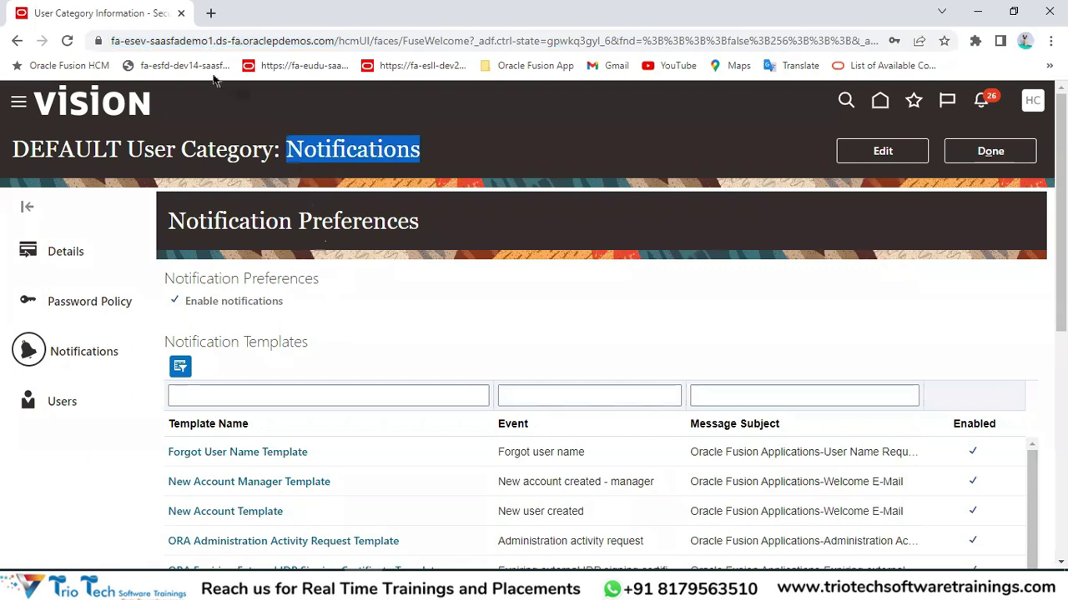
pyautogui.hotkey('ctrl', 'l')
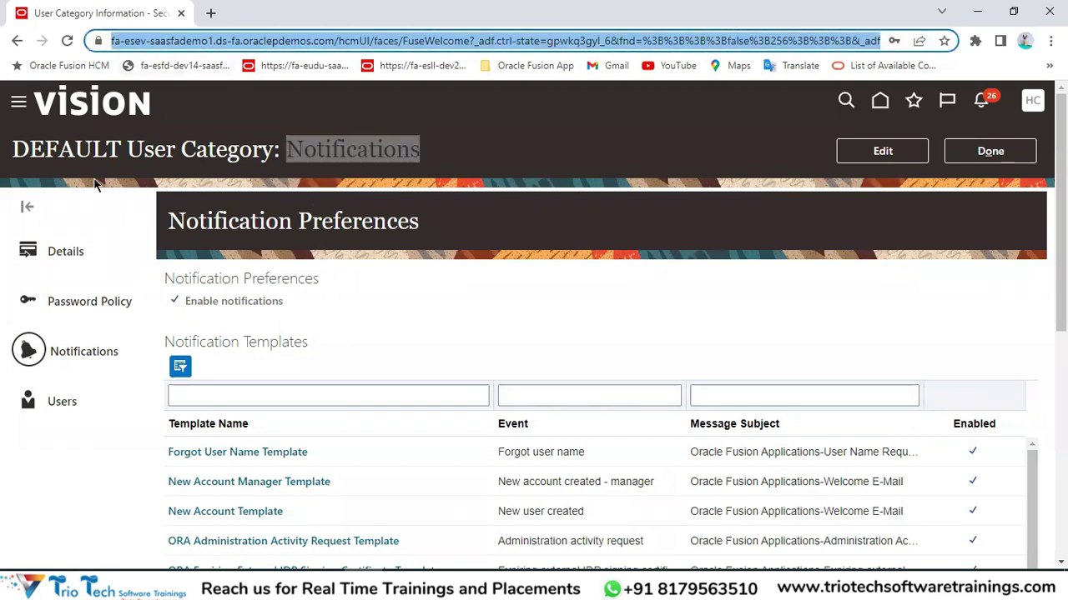
pyautogui.click(156, 357)
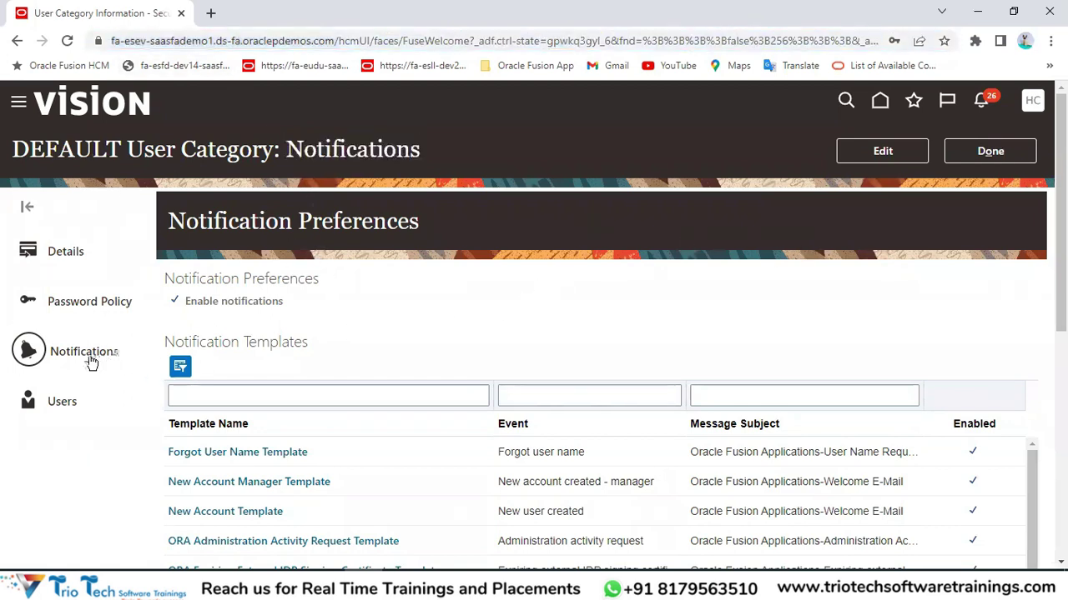
pyautogui.doubleClick(352, 149)
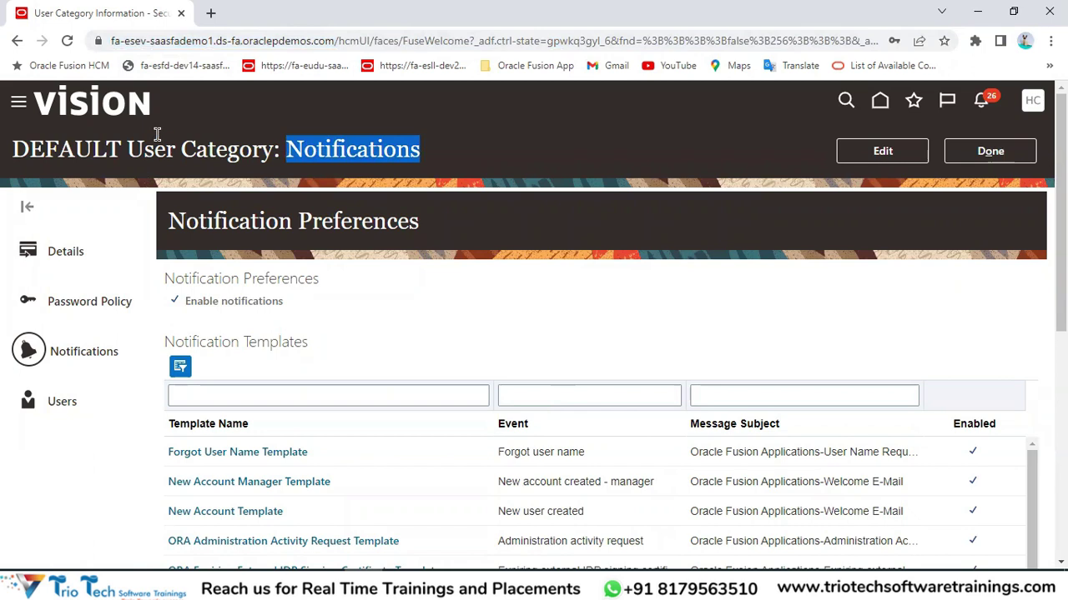
# Switch DEFAULT notifications to edit mode and review the Notification Preferences and Templates headings.
pyautogui.click(870, 156)
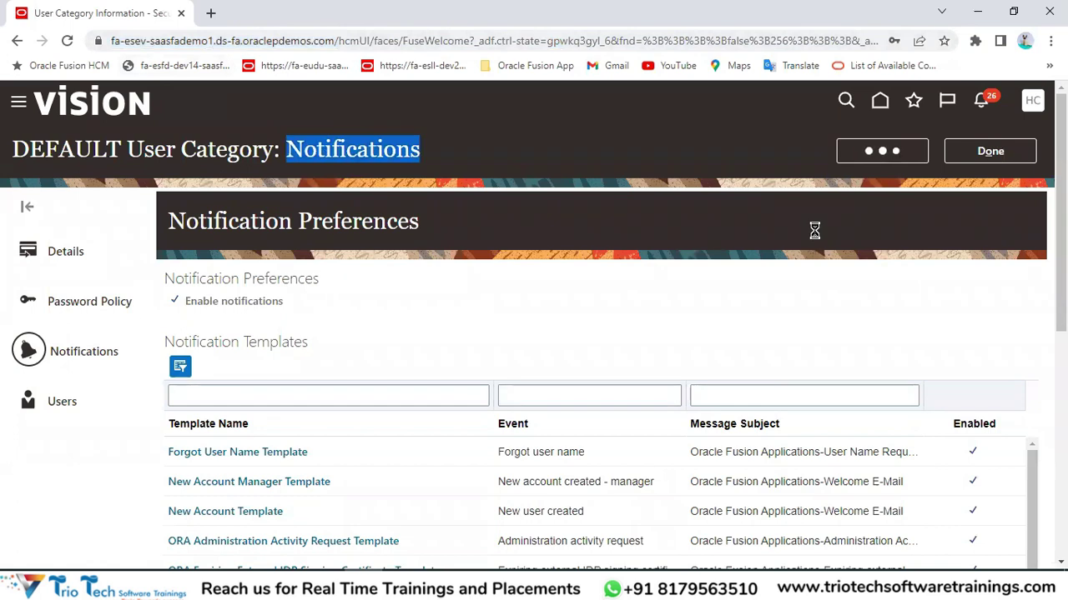
pyautogui.moveTo(28, 206); pyautogui.dragTo(163, 206)
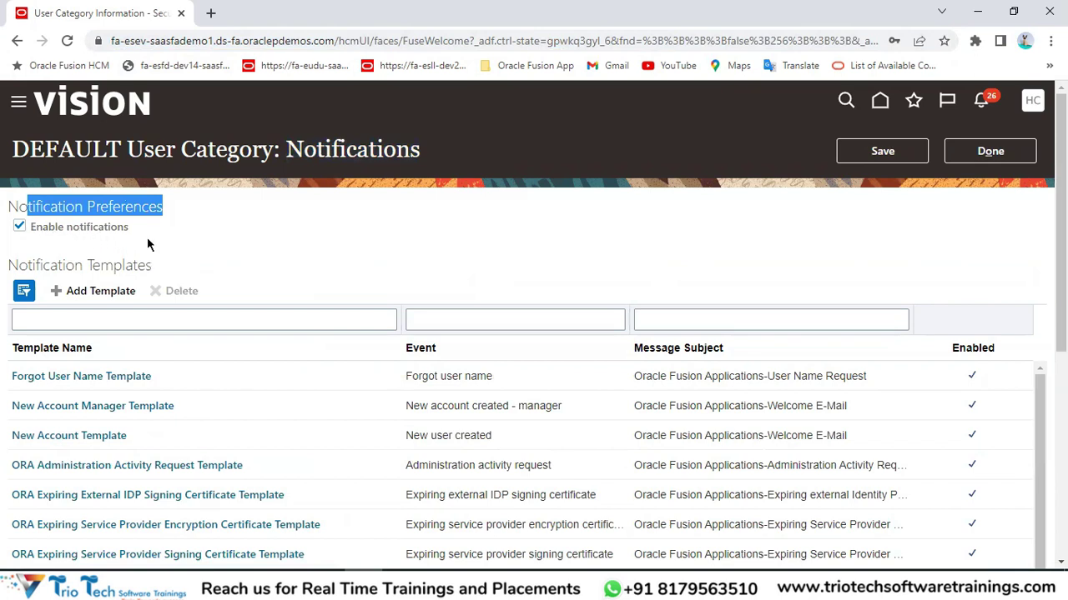
pyautogui.doubleClick(67, 266)
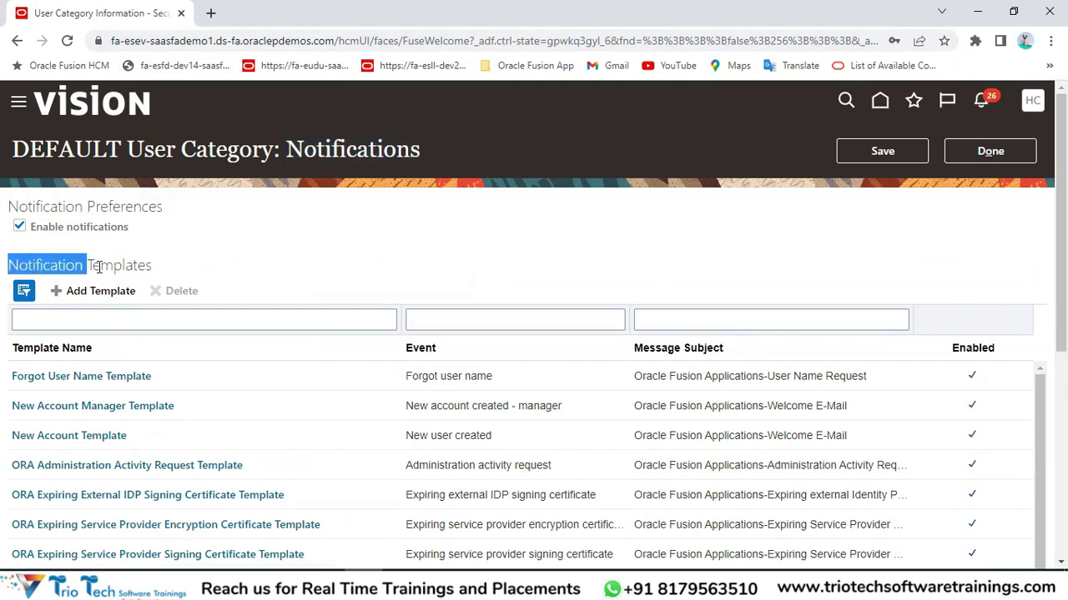
pyautogui.doubleClick(103, 265)
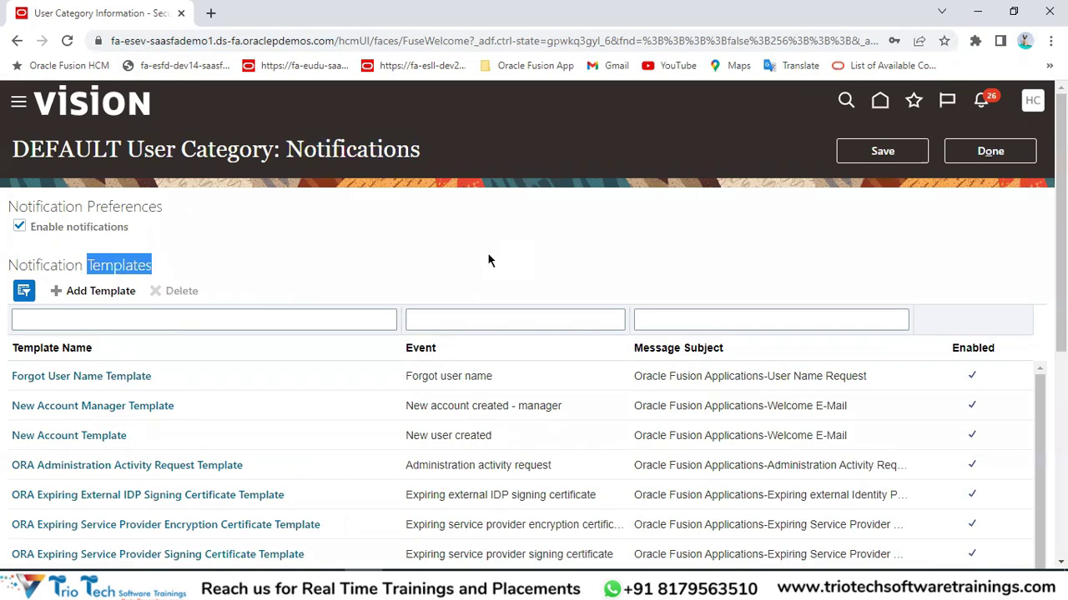
# Scroll the templates table and select the New Account Manager Template row.
pyautogui.scroll(-1, 488, 252)
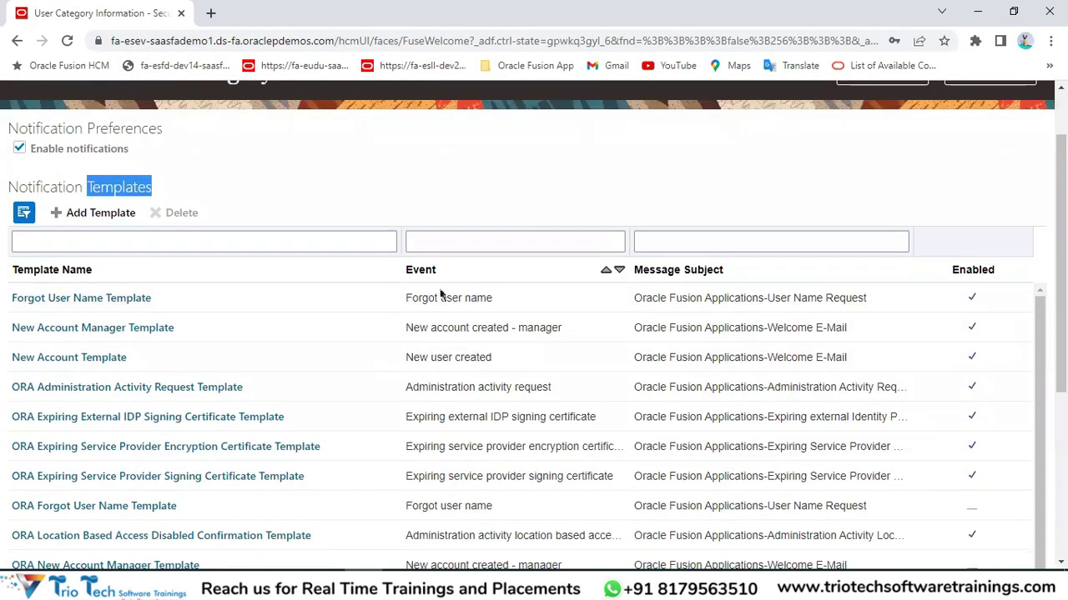
pyautogui.scroll(-1, 458, 381)
pyautogui.scroll(2, 601, 354)
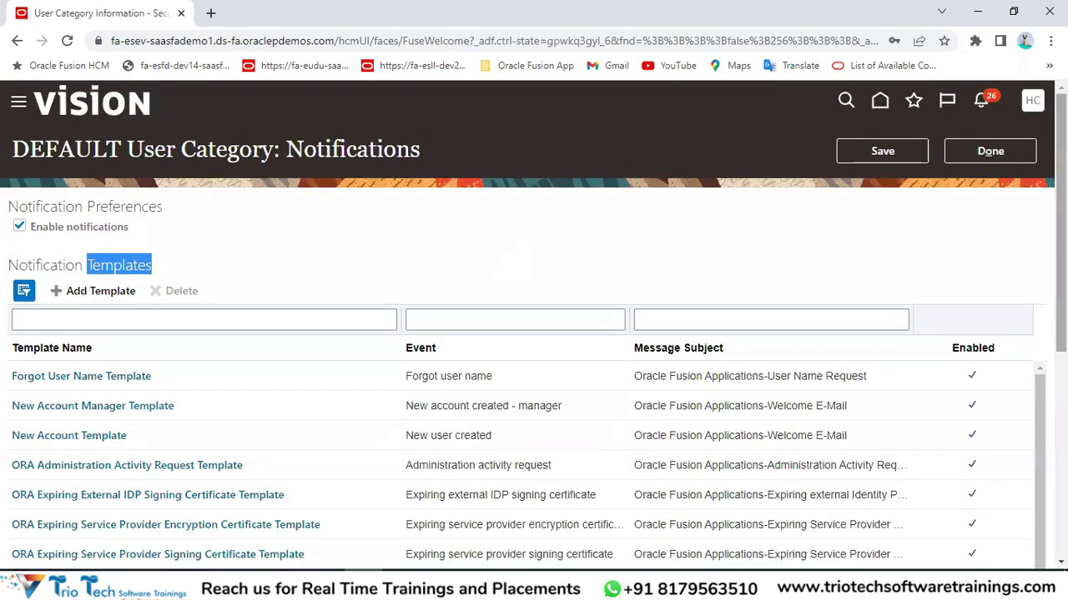
pyautogui.scroll(-2, 600, 354)
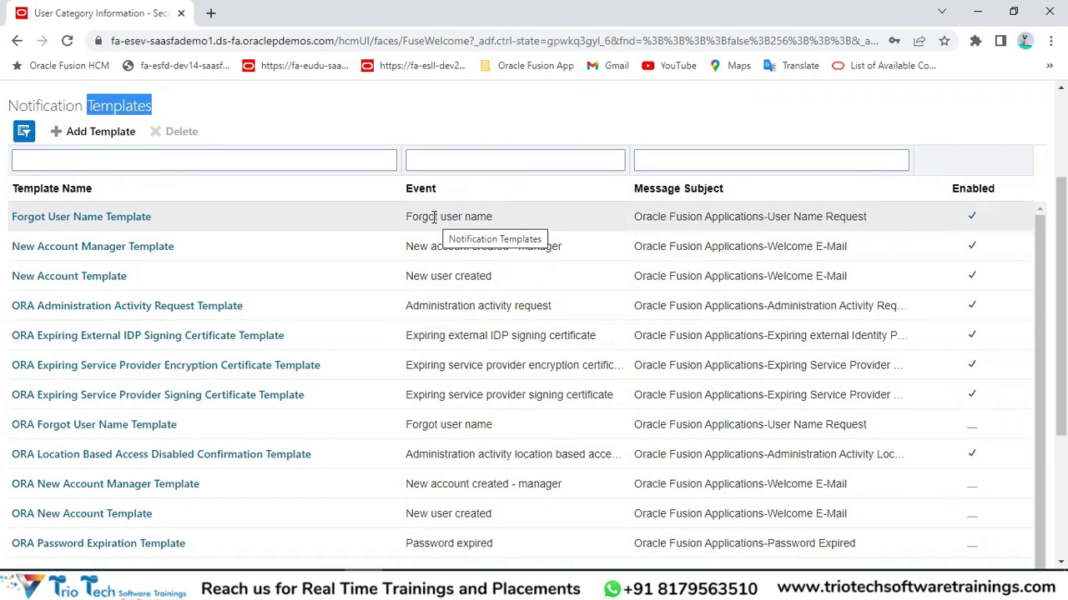
pyautogui.scroll(2, 696, 178)
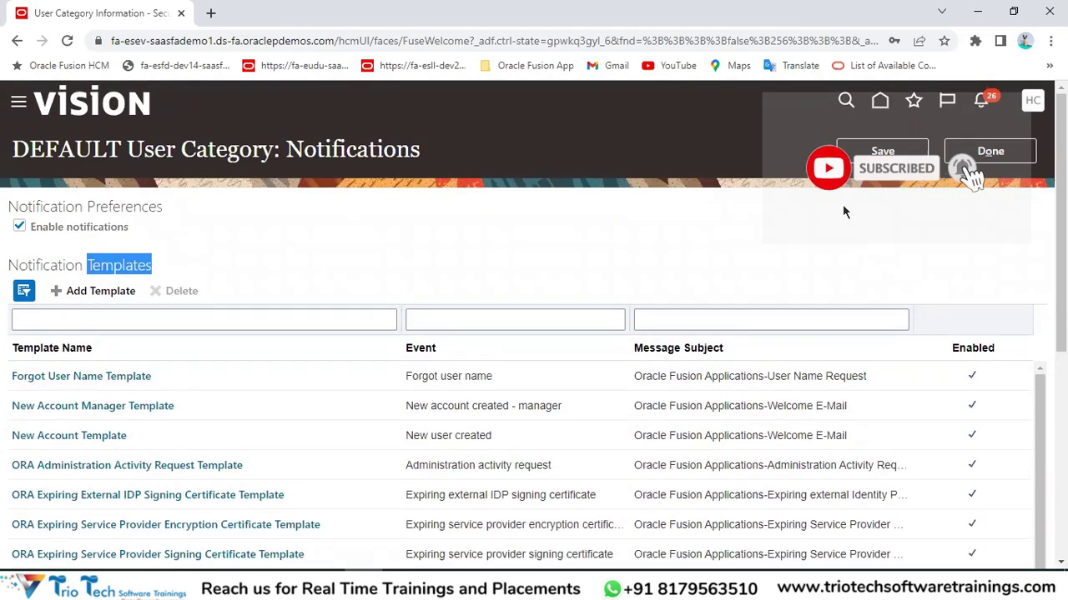
pyautogui.scroll(-1, 722, 270)
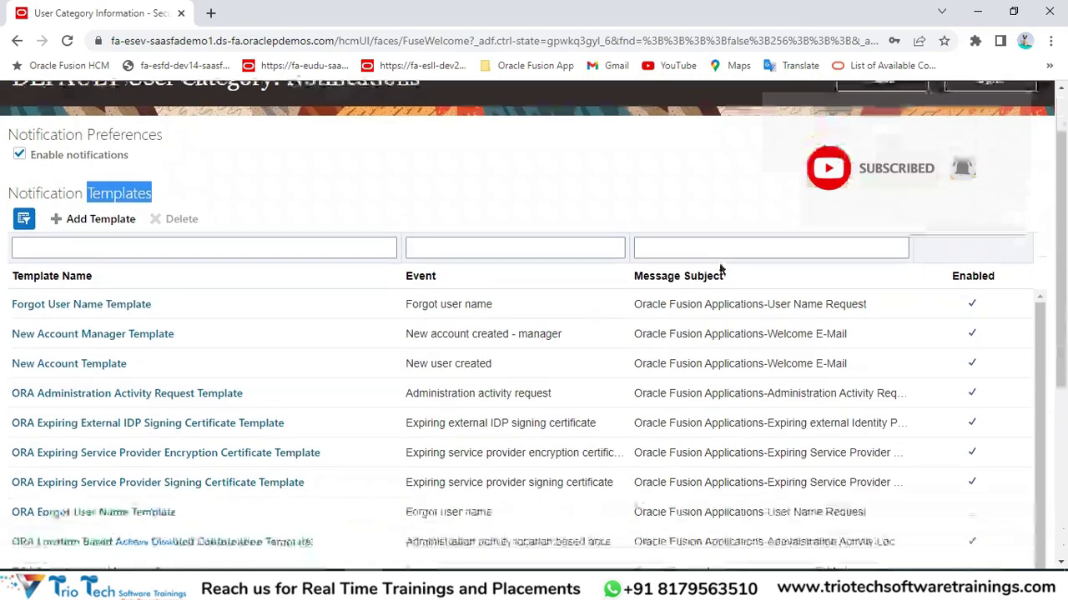
pyautogui.click(482, 333)
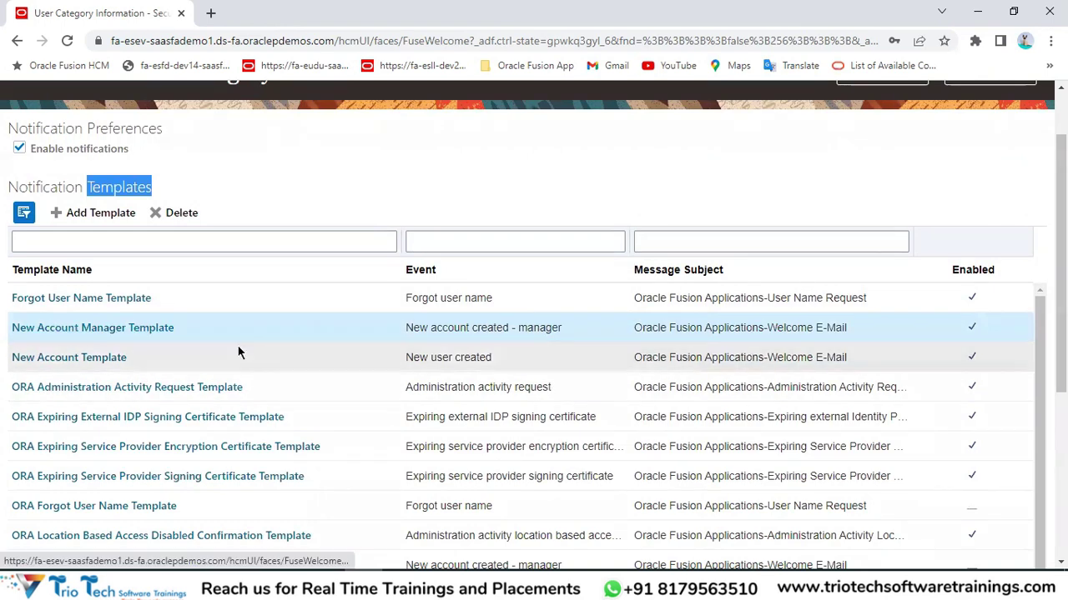
pyautogui.scroll(1, 274, 151)
pyautogui.doubleClick(322, 149)
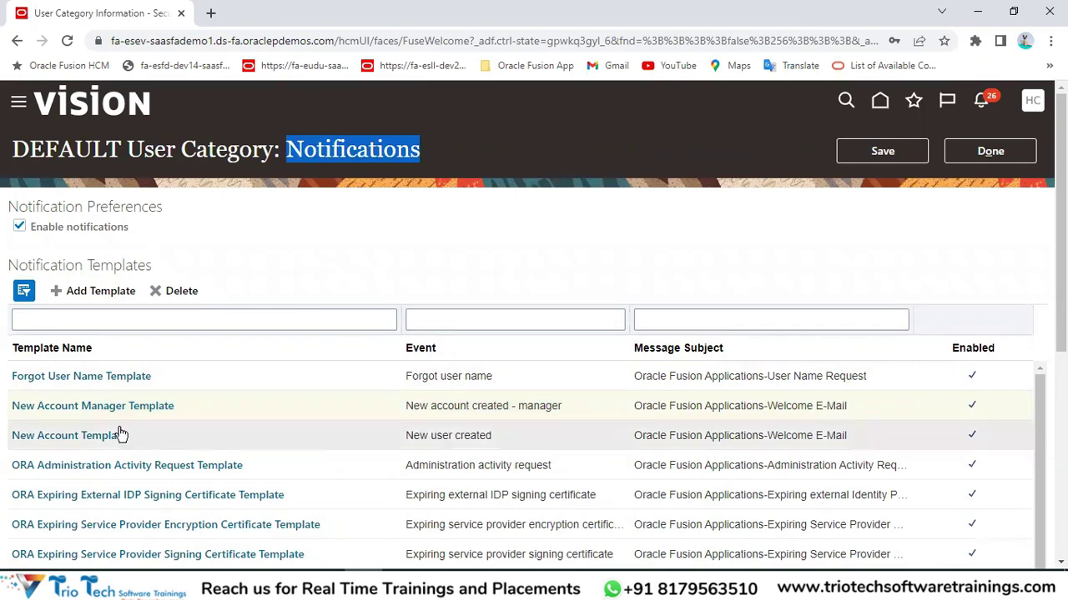
pyautogui.scroll(-1, 501, 292)
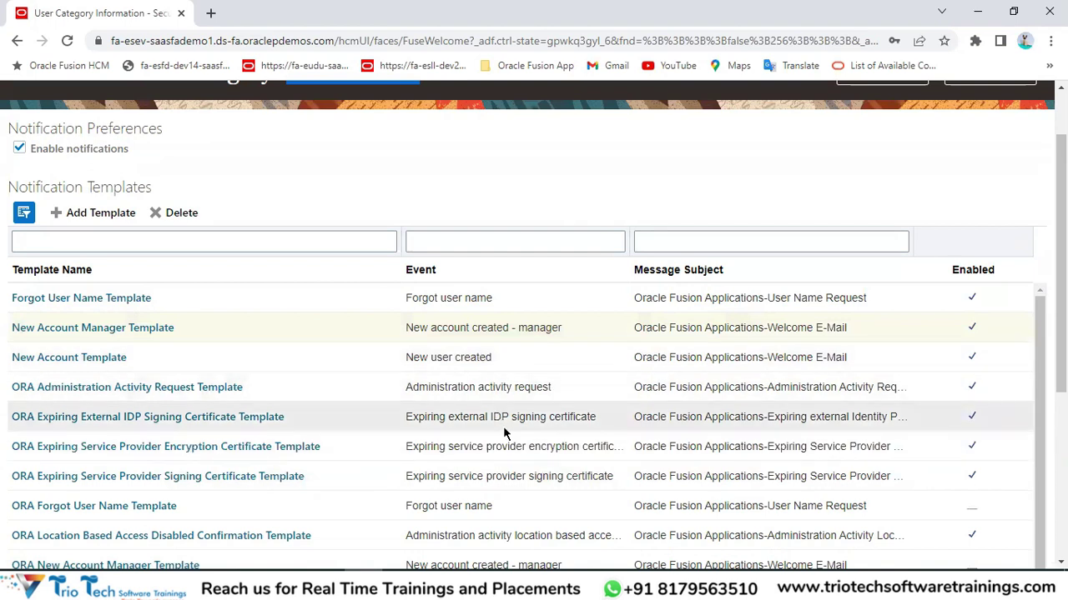
pyautogui.scroll(-6, 483, 446)
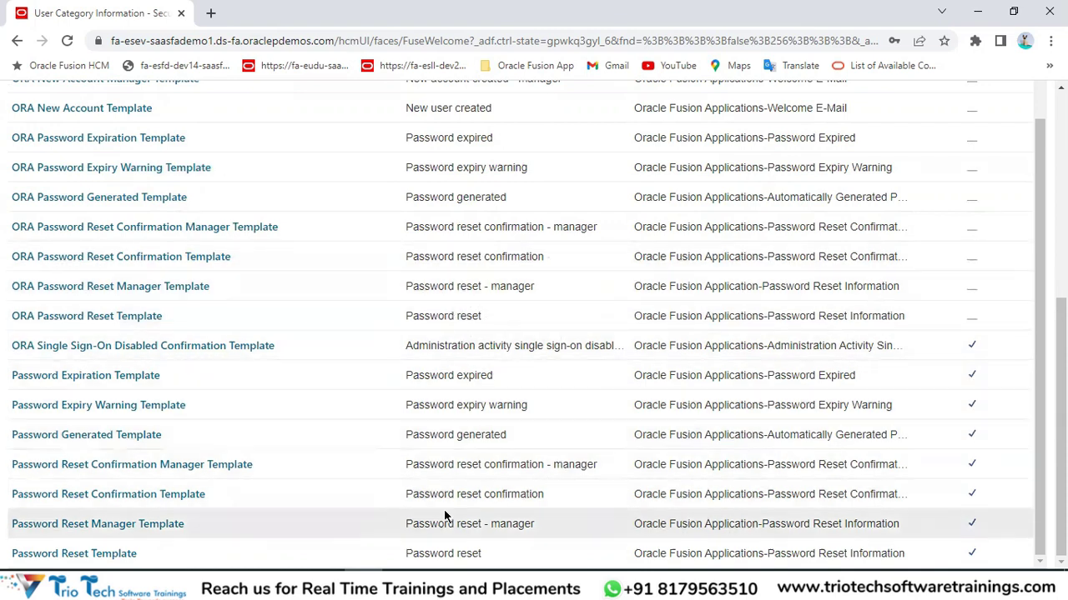
pyautogui.scroll(3, 504, 350)
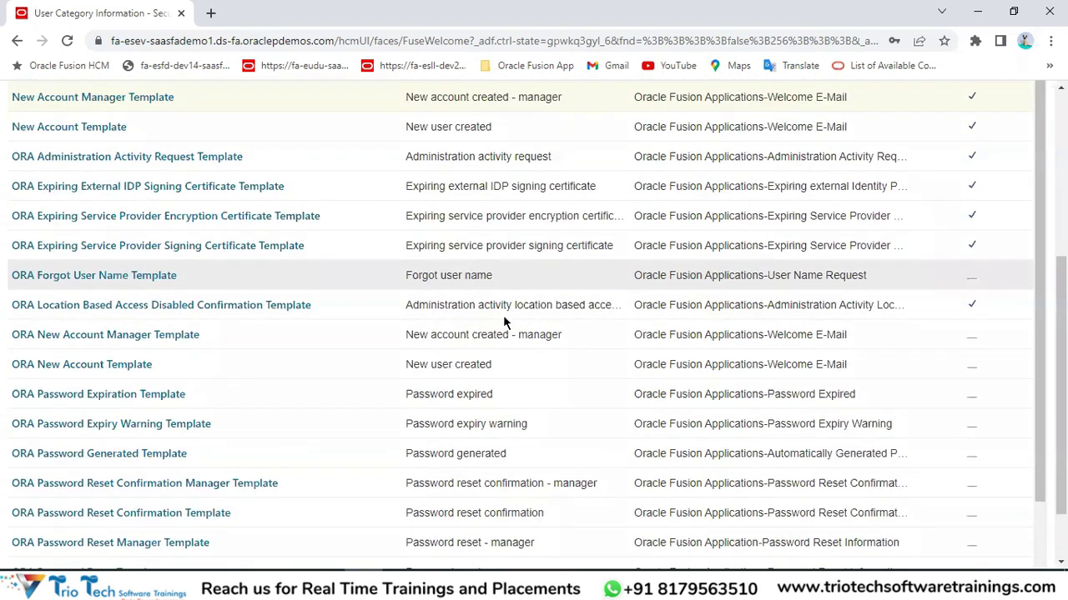
pyautogui.click(474, 367)
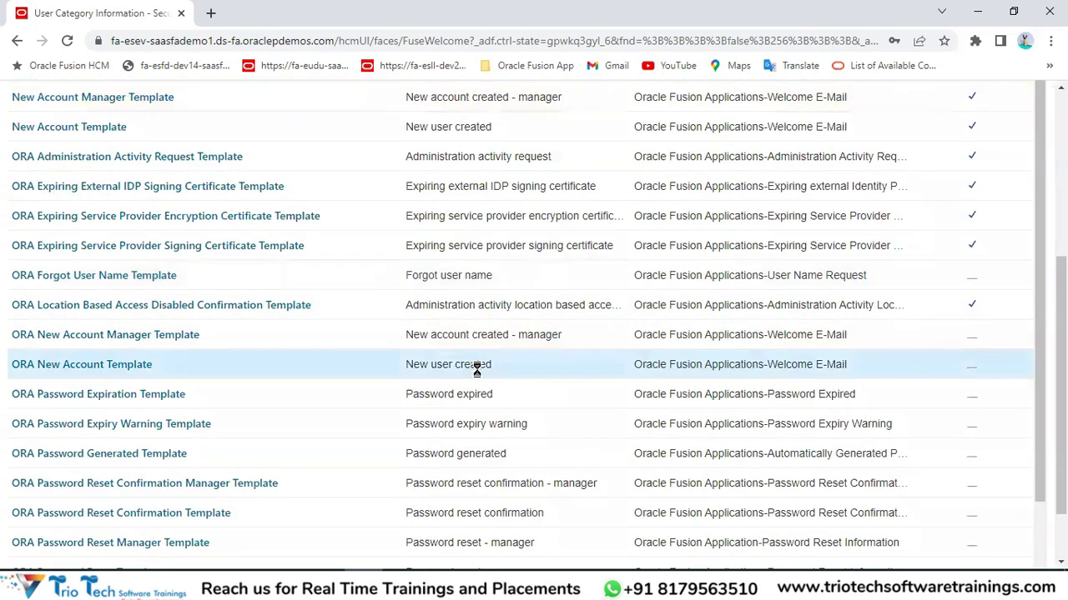
pyautogui.scroll(2, 471, 334)
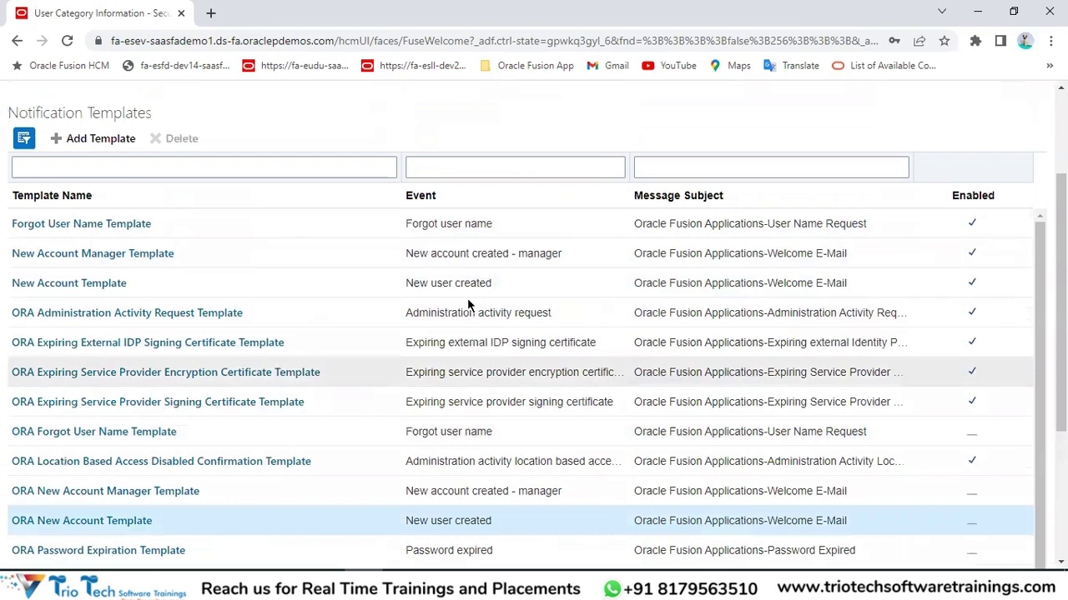
pyautogui.scroll(2, 467, 298)
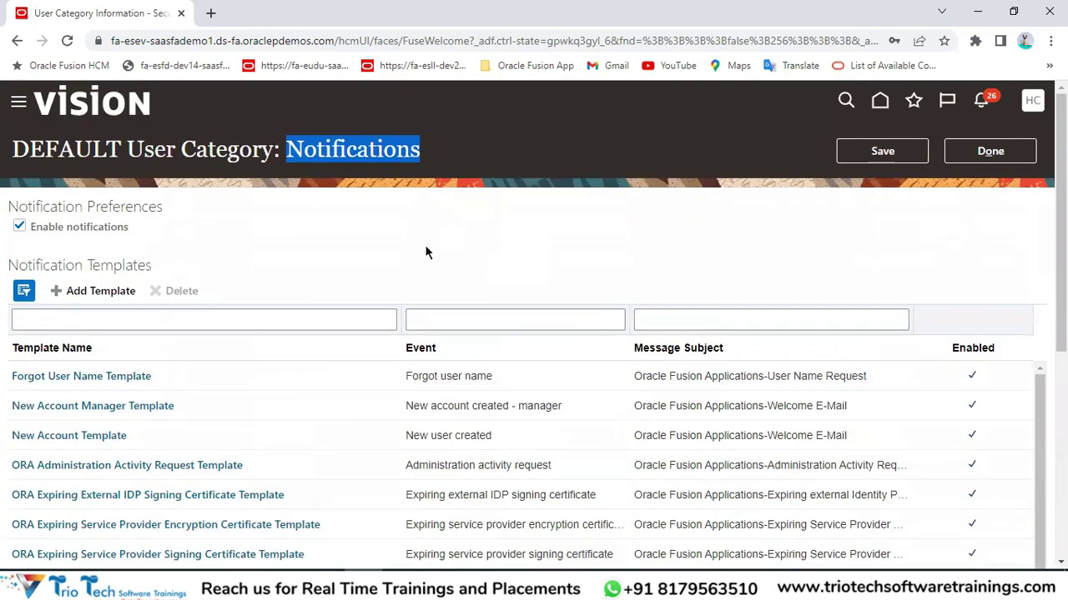
pyautogui.click(200, 39)
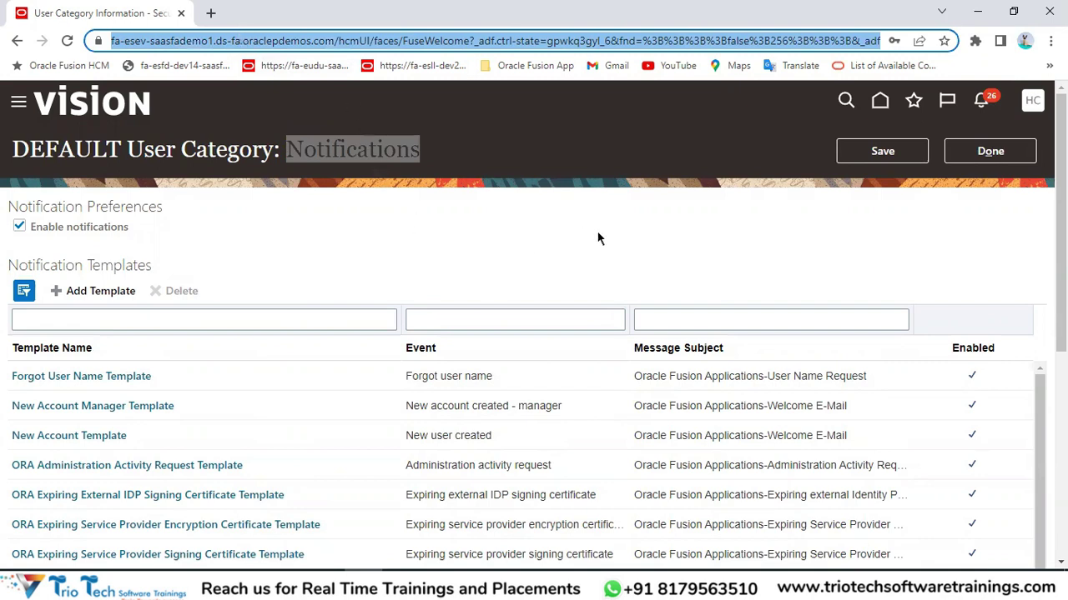
pyautogui.scroll(-3, 598, 236)
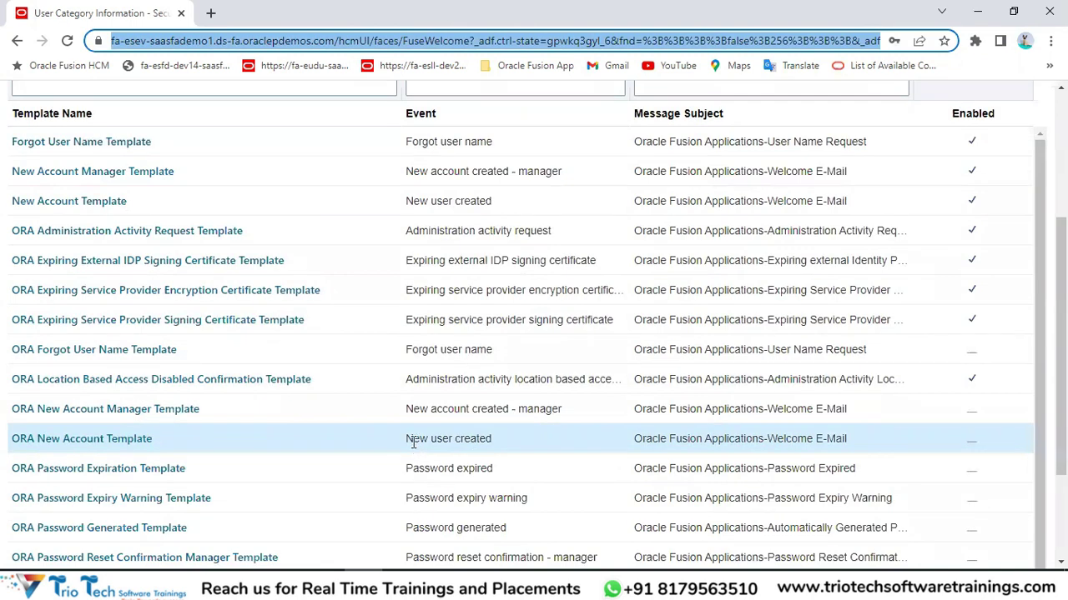
pyautogui.doubleClick(415, 439)
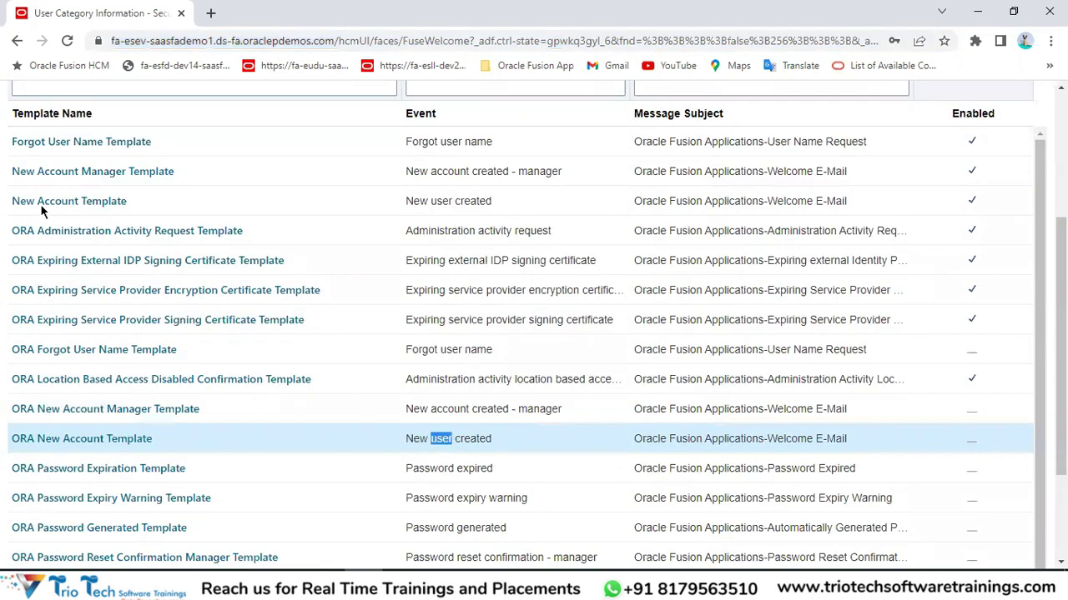
pyautogui.scroll(3, 43, 213)
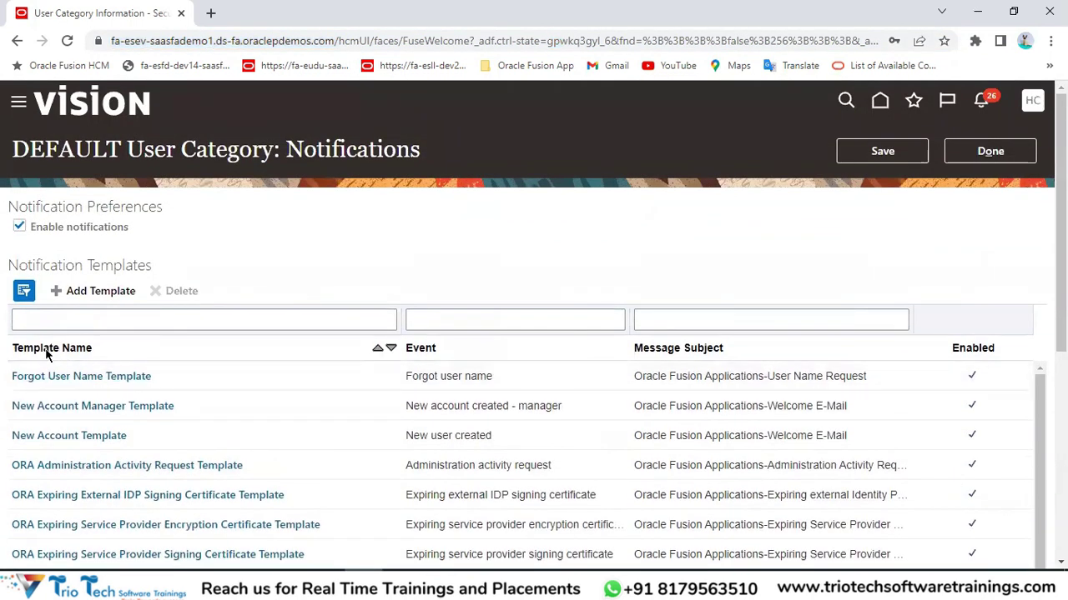
pyautogui.scroll(-2, 27, 383)
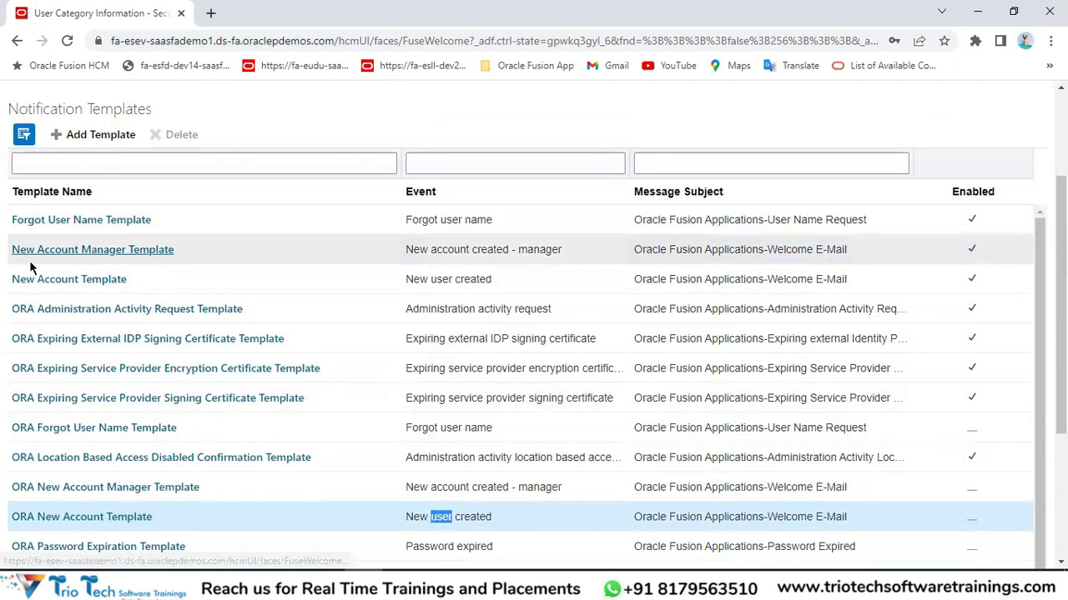
pyautogui.scroll(2, 190, 234)
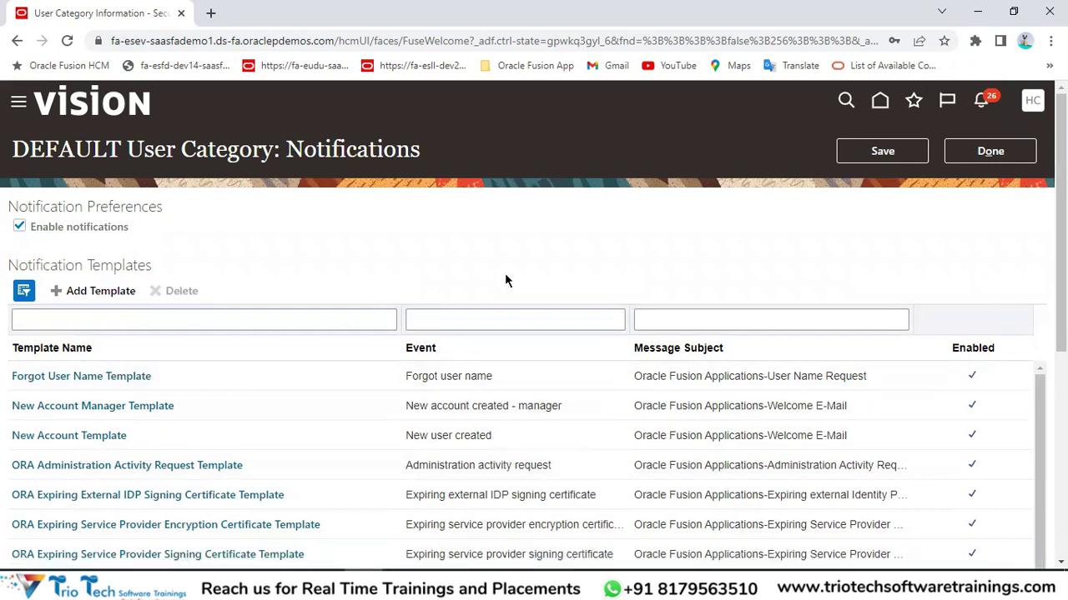
pyautogui.scroll(-2, 508, 257)
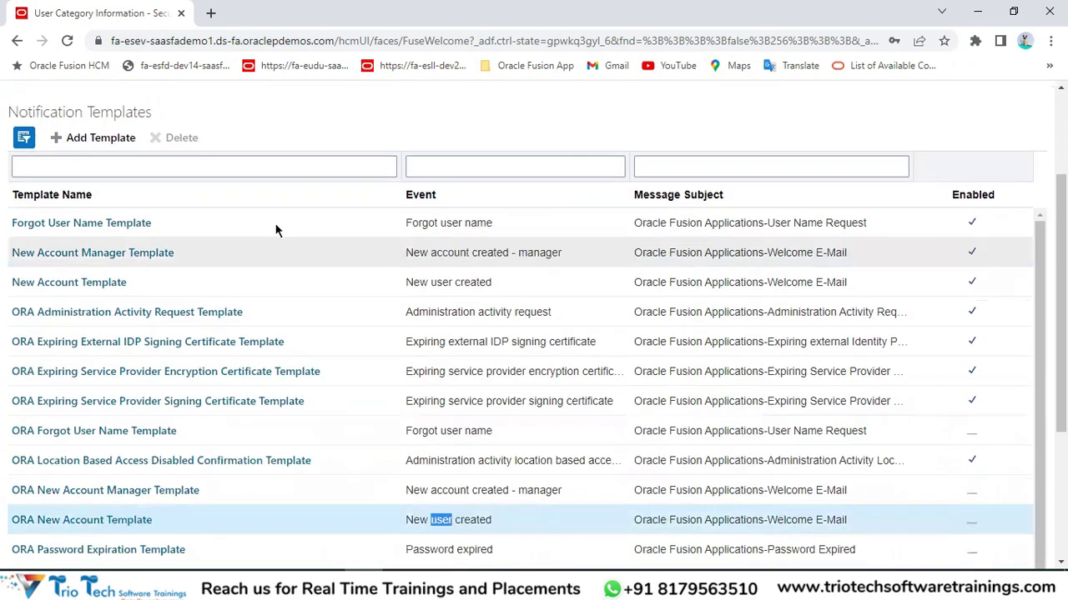
pyautogui.scroll(-2, 291, 412)
pyautogui.click(240, 361)
pyautogui.doubleClick(441, 360)
pyautogui.scroll(2, 667, 369)
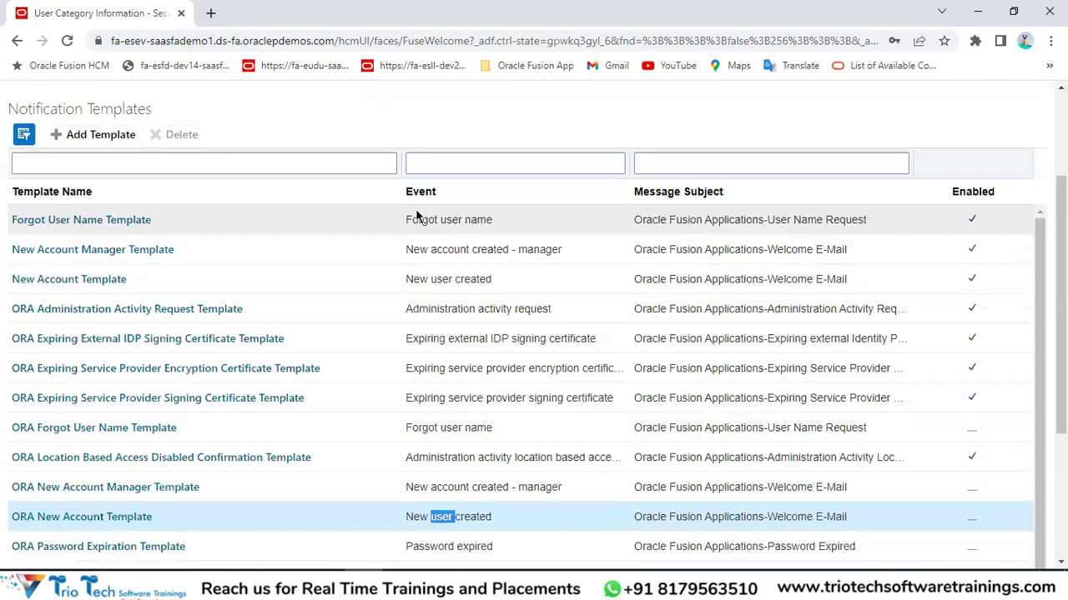
pyautogui.scroll(-2, 726, 440)
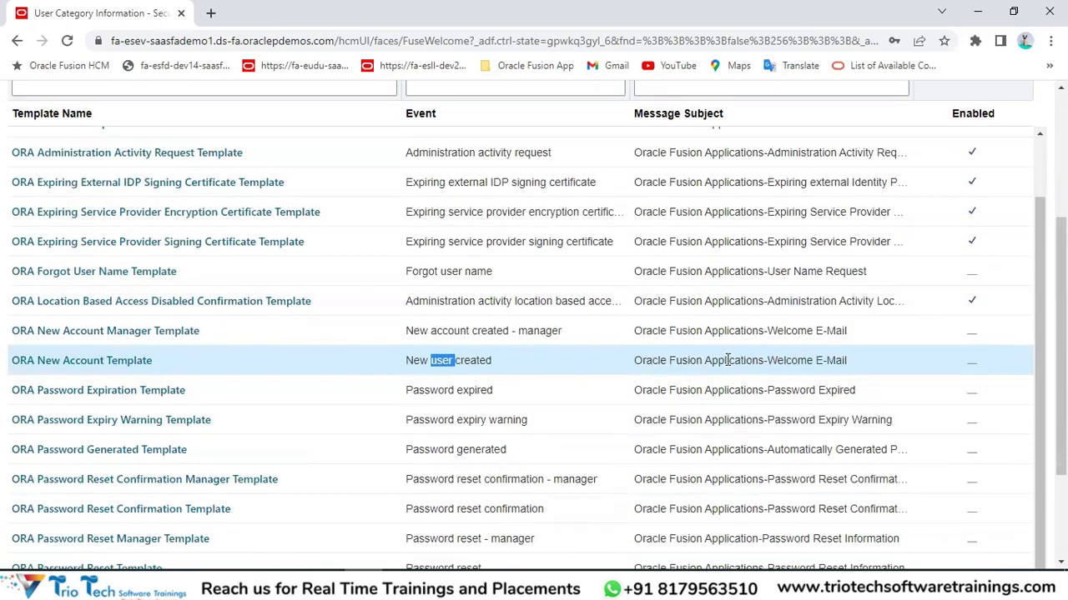
# Open the ORA New Account Template and toggle Enabled on and off, leaving it disabled.
pyautogui.click(121, 365)
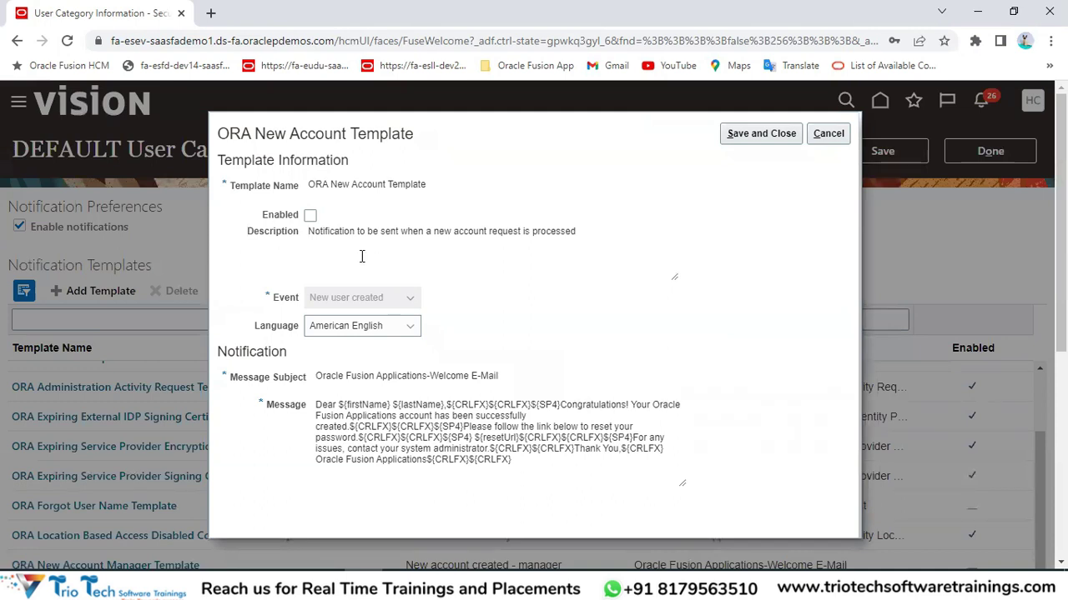
pyautogui.click(310, 216)
pyautogui.click(244, 40)
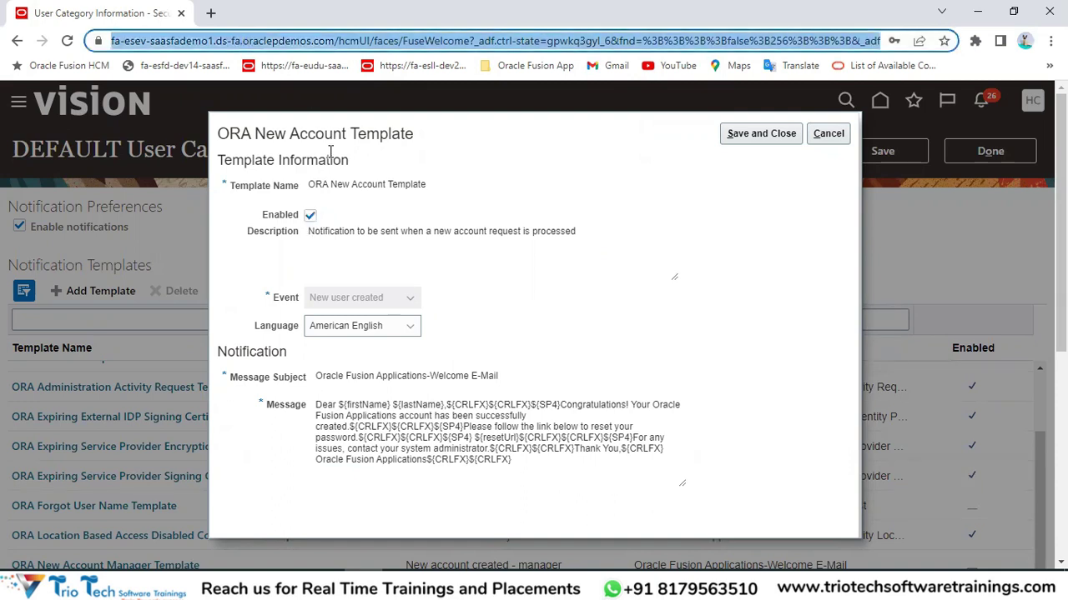
pyautogui.click(311, 216)
pyautogui.click(310, 216)
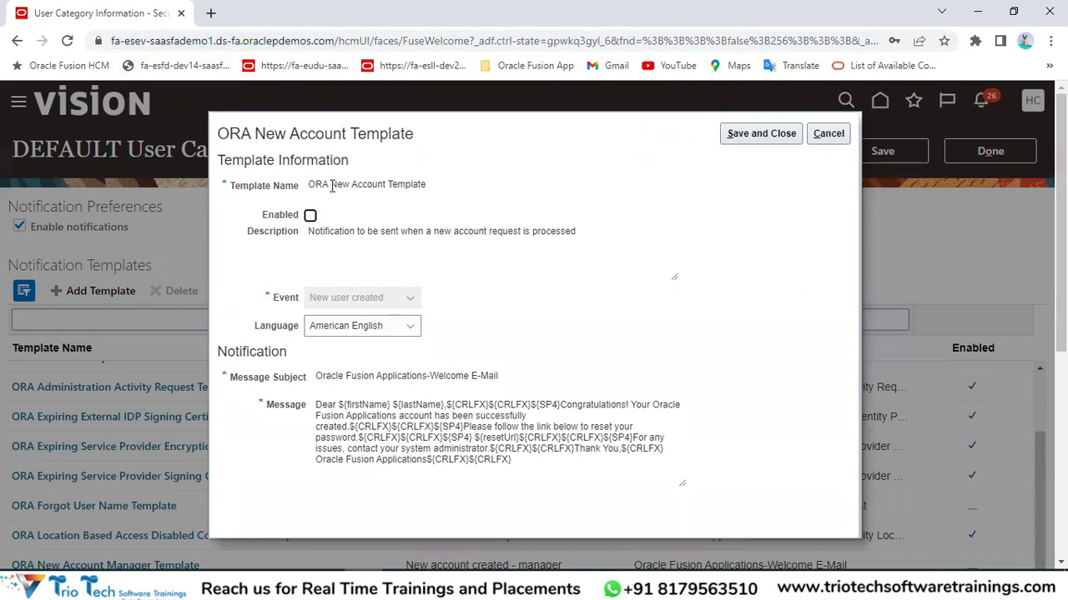
pyautogui.moveTo(332, 186); pyautogui.dragTo(489, 172)
pyautogui.click(492, 199)
pyautogui.moveTo(255, 134); pyautogui.dragTo(414, 130)
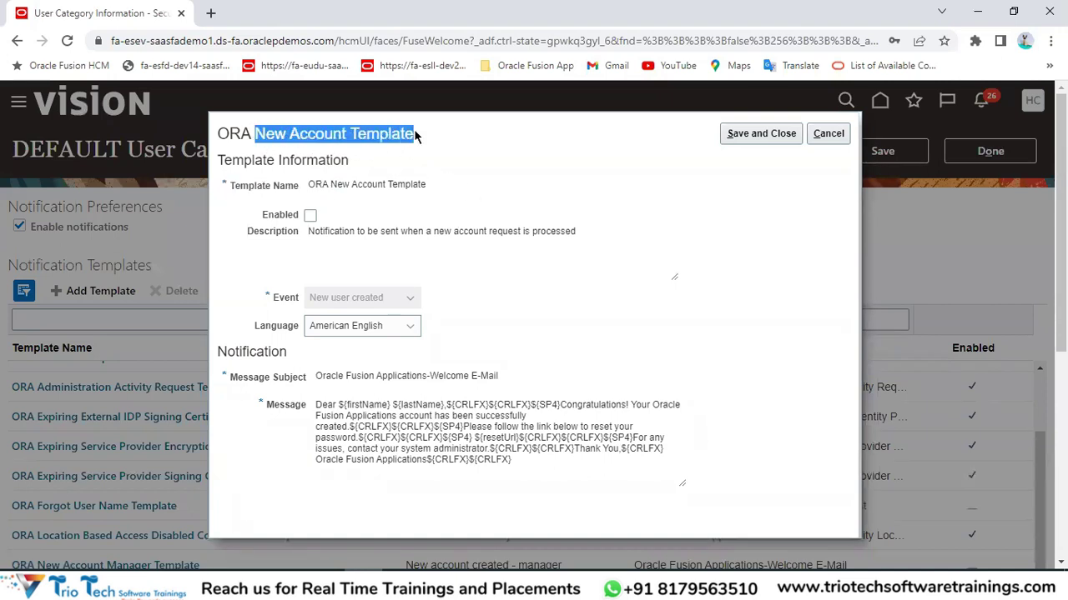
pyautogui.click(312, 218)
pyautogui.click(311, 217)
pyautogui.click(311, 217)
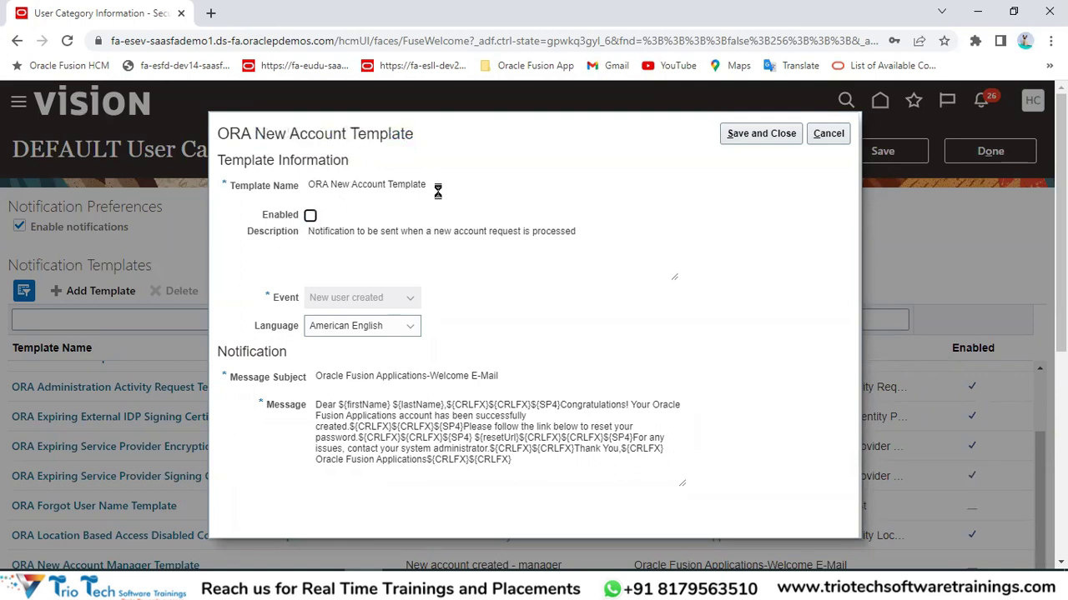
# Review the template description and Language list, keeping American English.
pyautogui.doubleClick(321, 234)
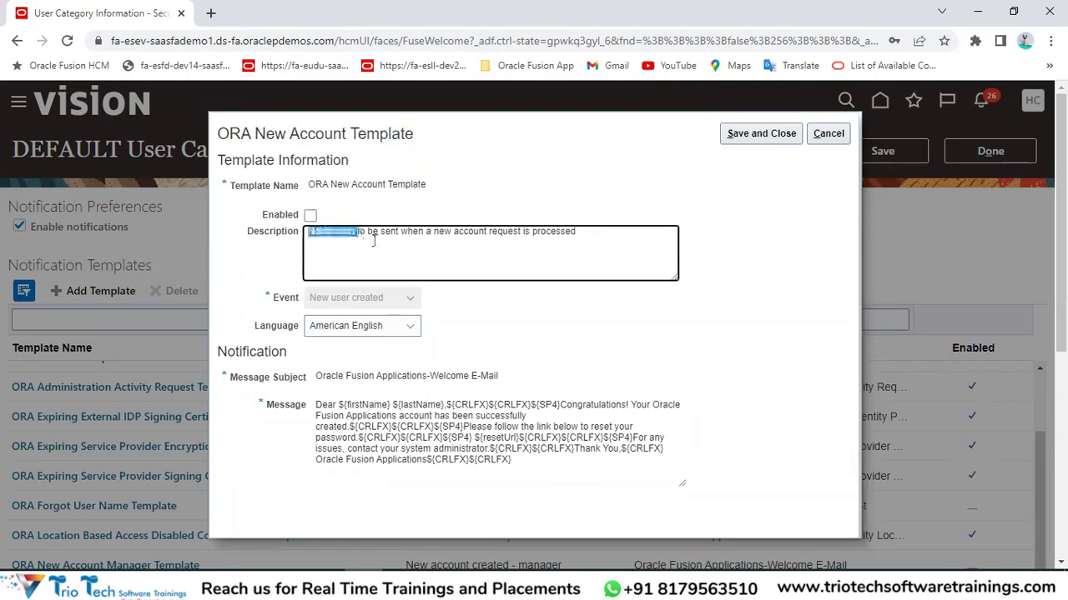
pyautogui.doubleClick(390, 233)
pyautogui.click(429, 236)
pyautogui.moveTo(428, 236); pyautogui.dragTo(589, 244)
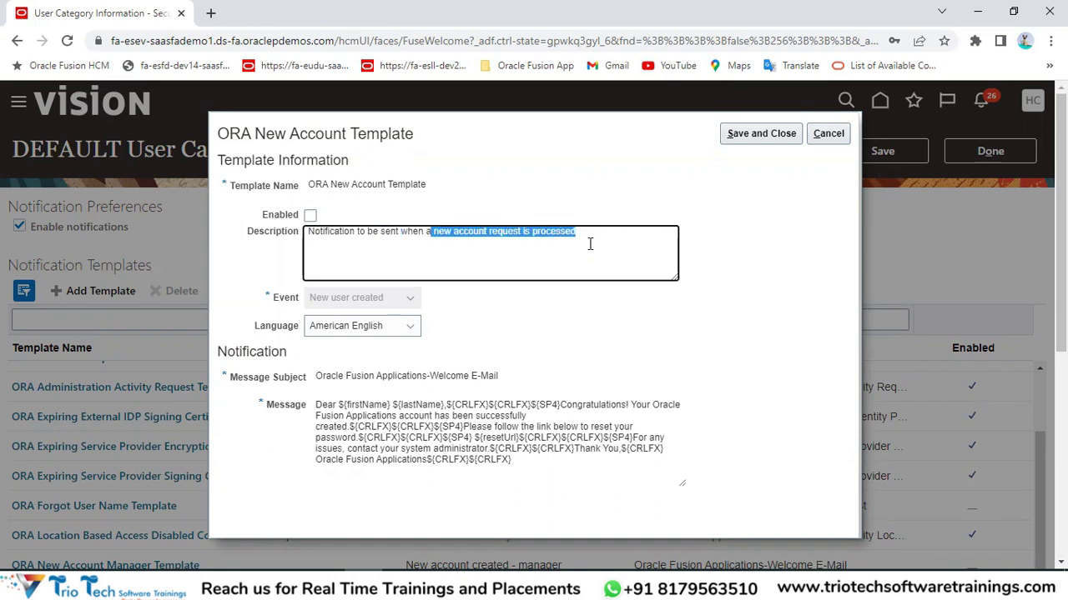
pyautogui.click(581, 326)
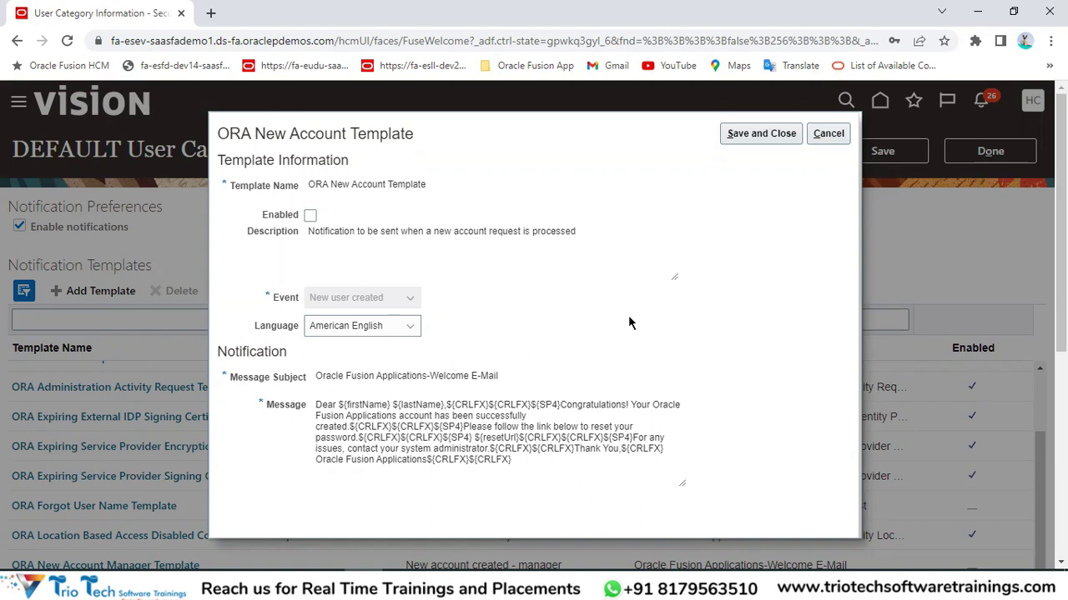
pyautogui.click(363, 331)
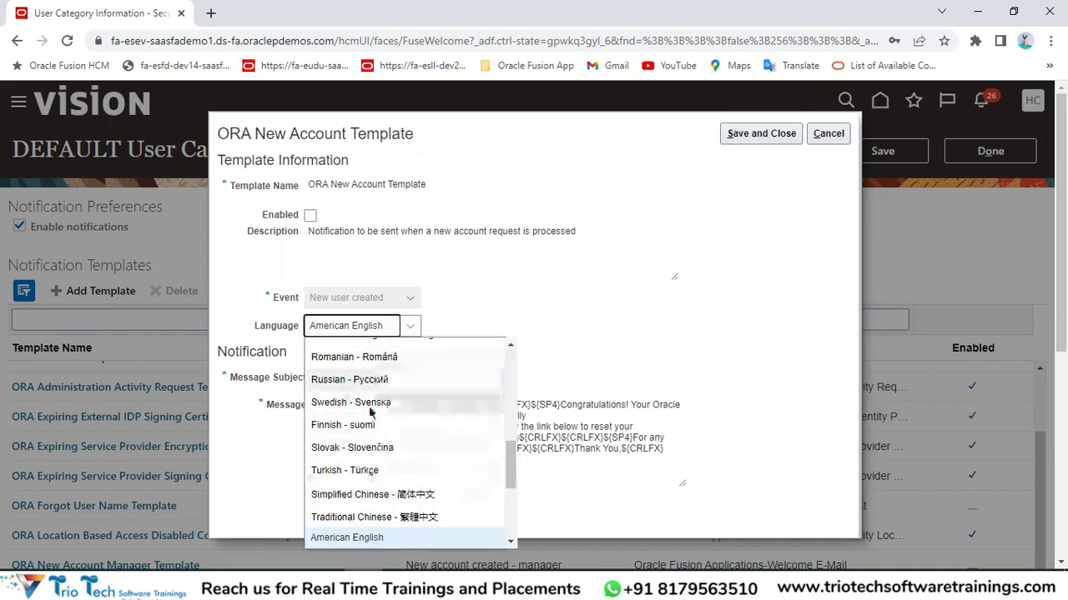
pyautogui.click(650, 272)
# Review the Welcome E-Mail subject and the message's firstName and lastName placeholders.
pyautogui.click(253, 379)
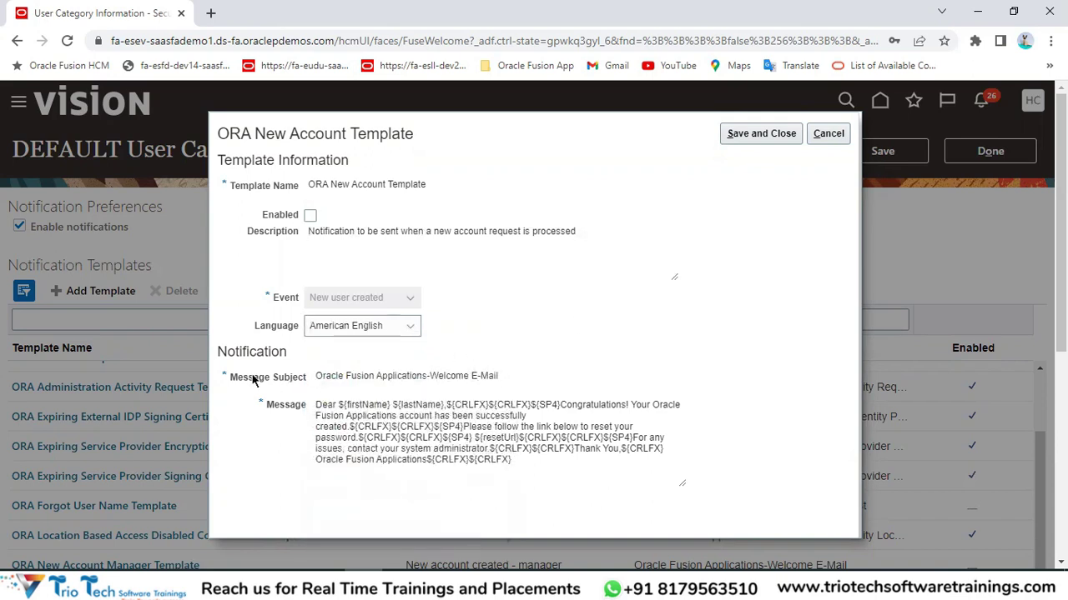
pyautogui.moveTo(333, 376); pyautogui.dragTo(489, 376)
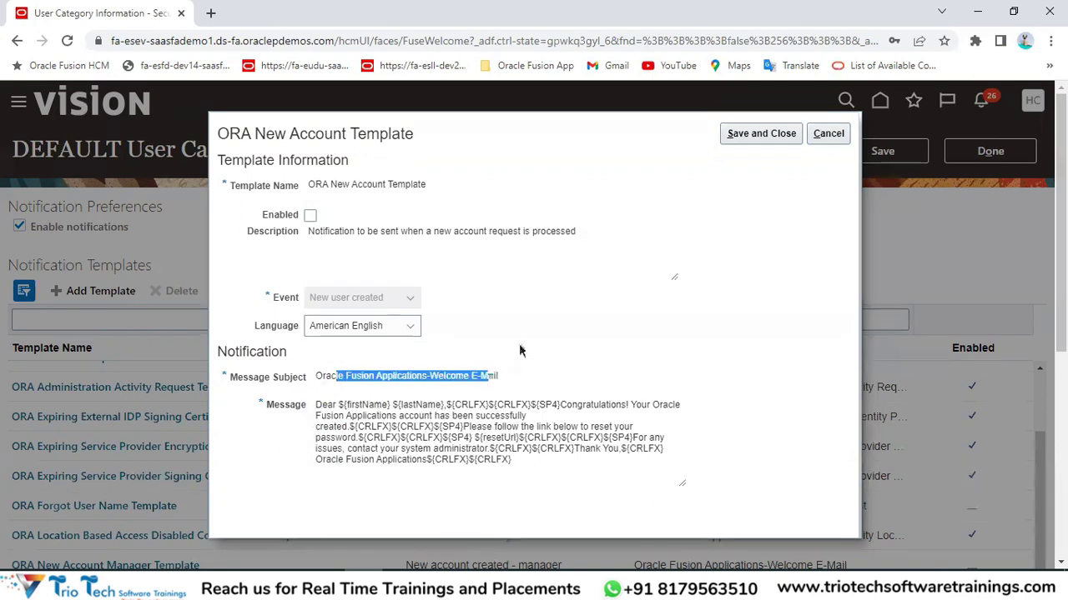
pyautogui.doubleClick(294, 401)
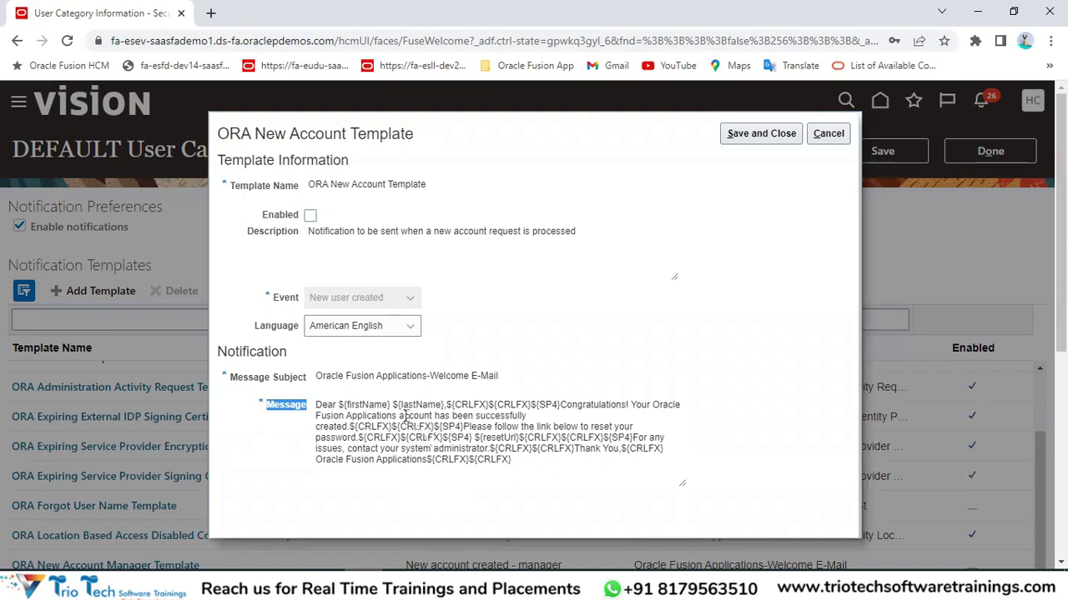
pyautogui.click(365, 404)
pyautogui.doubleClick(365, 405)
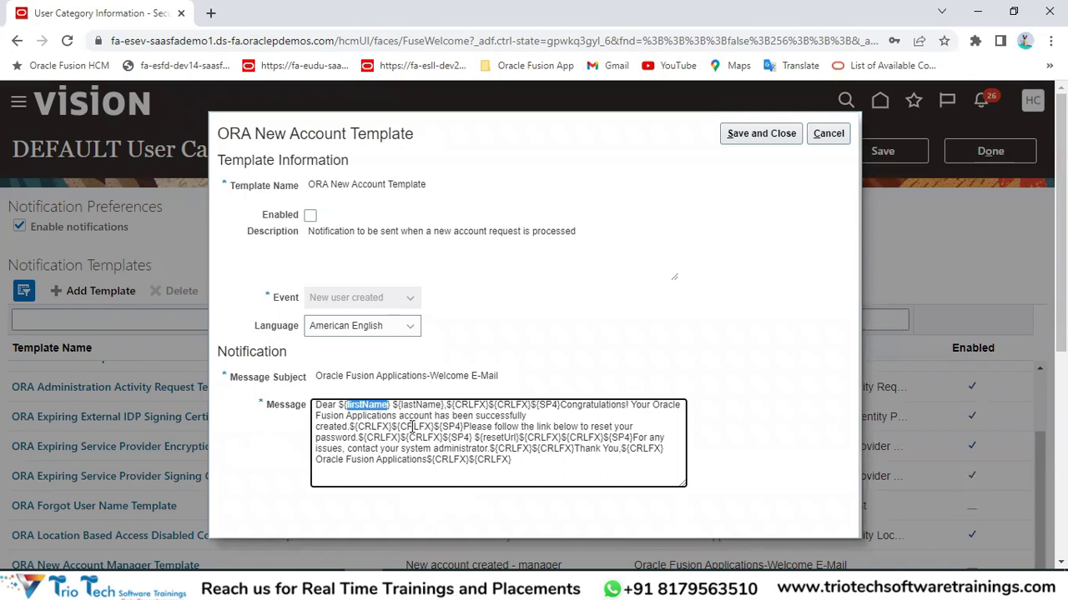
pyautogui.click(393, 41)
pyautogui.click(413, 405)
pyautogui.doubleClick(415, 404)
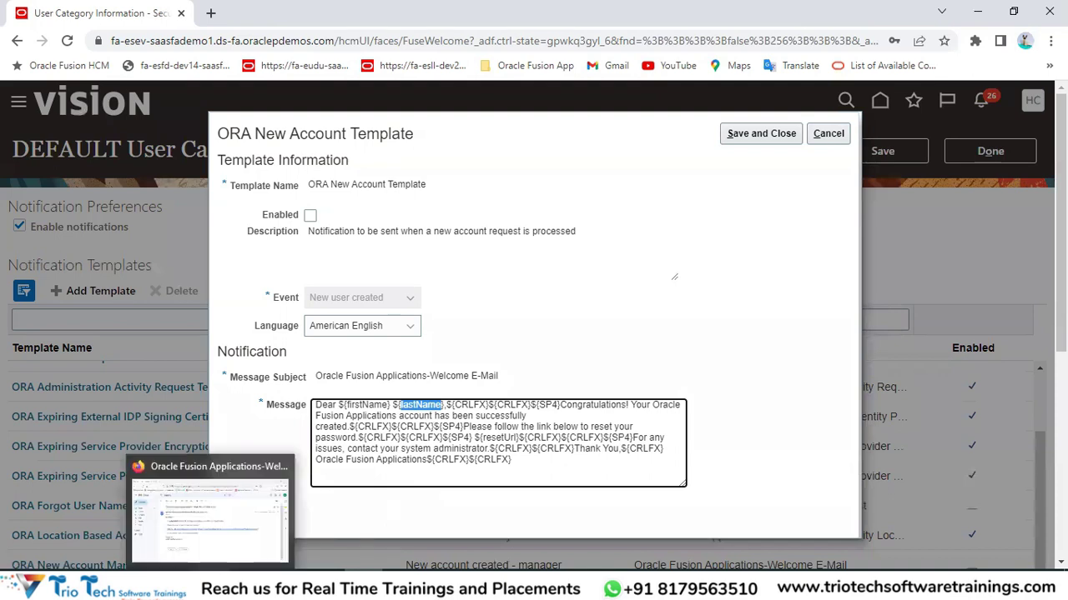
# Compare the received e-mail's subject in Gmail with the template's message subject.
pyautogui.click(214, 514)
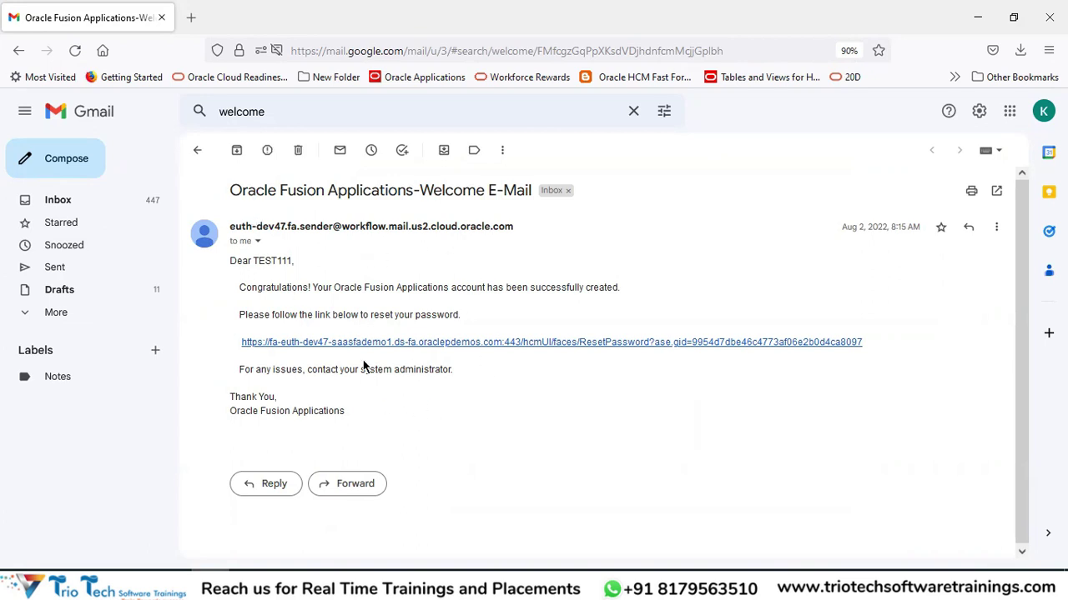
pyautogui.moveTo(231, 191); pyautogui.dragTo(528, 191)
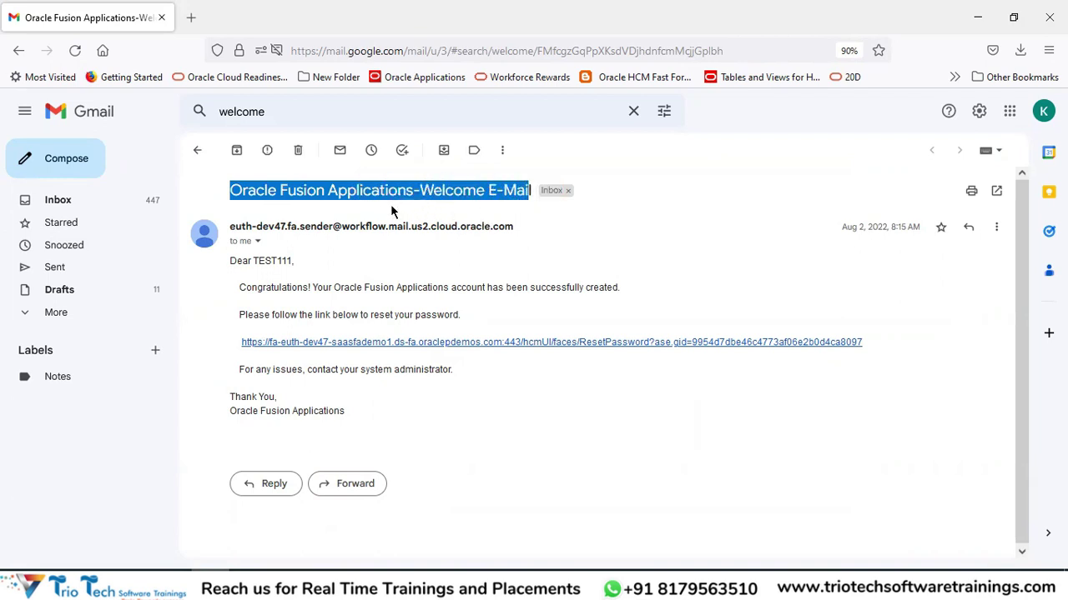
pyautogui.hotkey('alt', 'Tab')
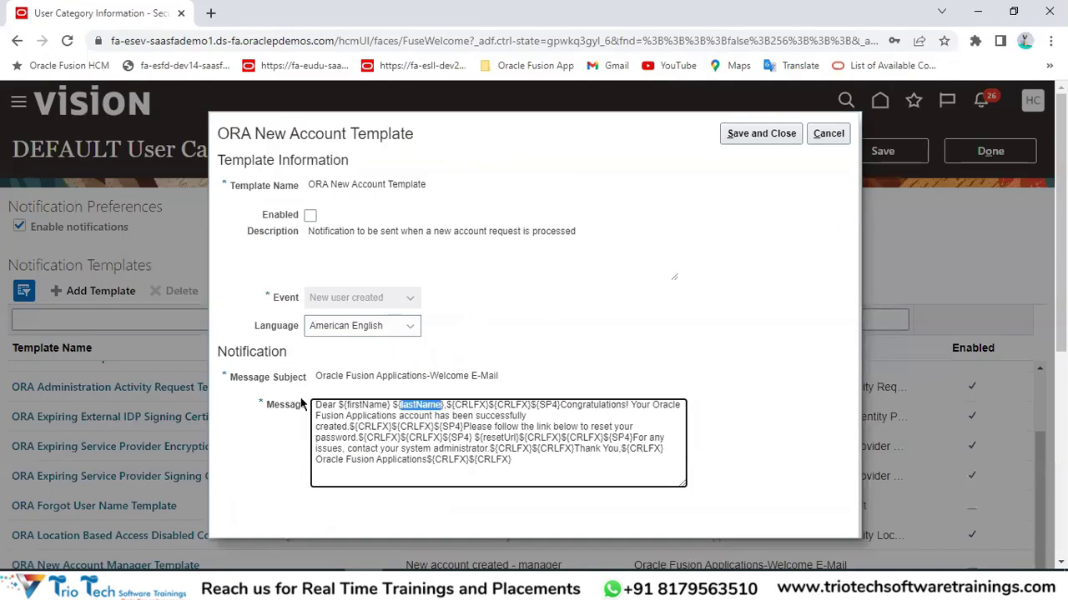
pyautogui.moveTo(240, 380); pyautogui.dragTo(223, 377)
pyautogui.moveTo(318, 374); pyautogui.dragTo(500, 385)
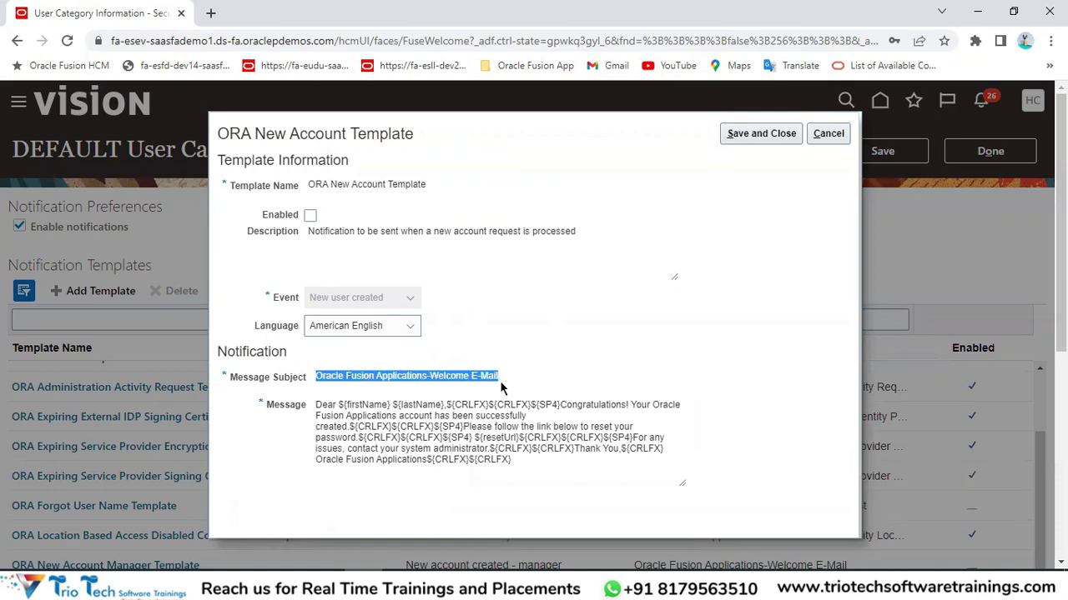
# Review the e-mail's greeting, password-reset link text, sender address and environment host name.
pyautogui.hotkey('alt', 'Tab')
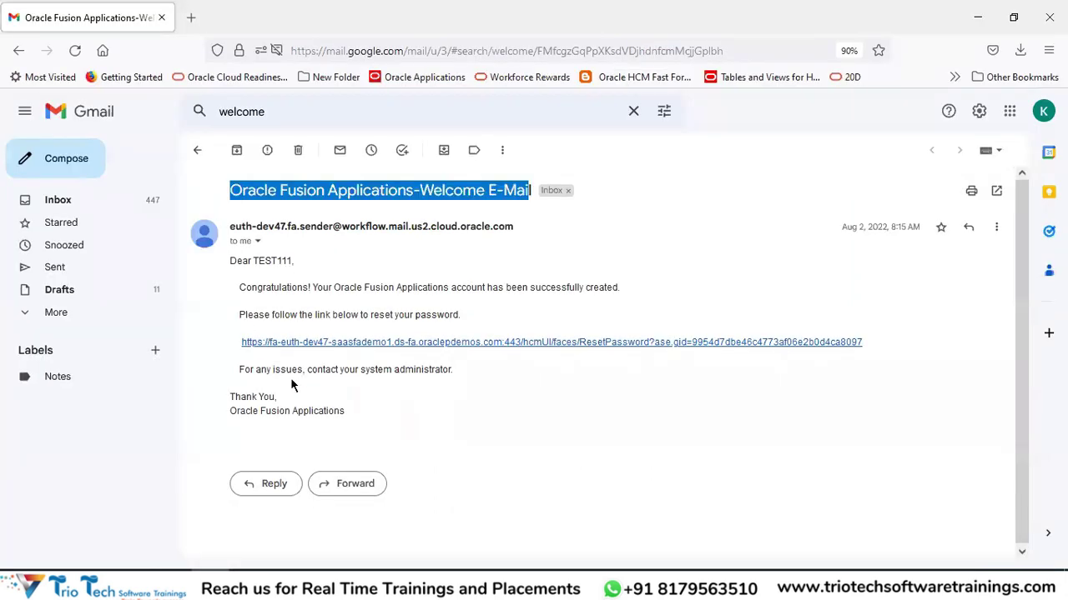
pyautogui.moveTo(231, 273); pyautogui.dragTo(287, 263)
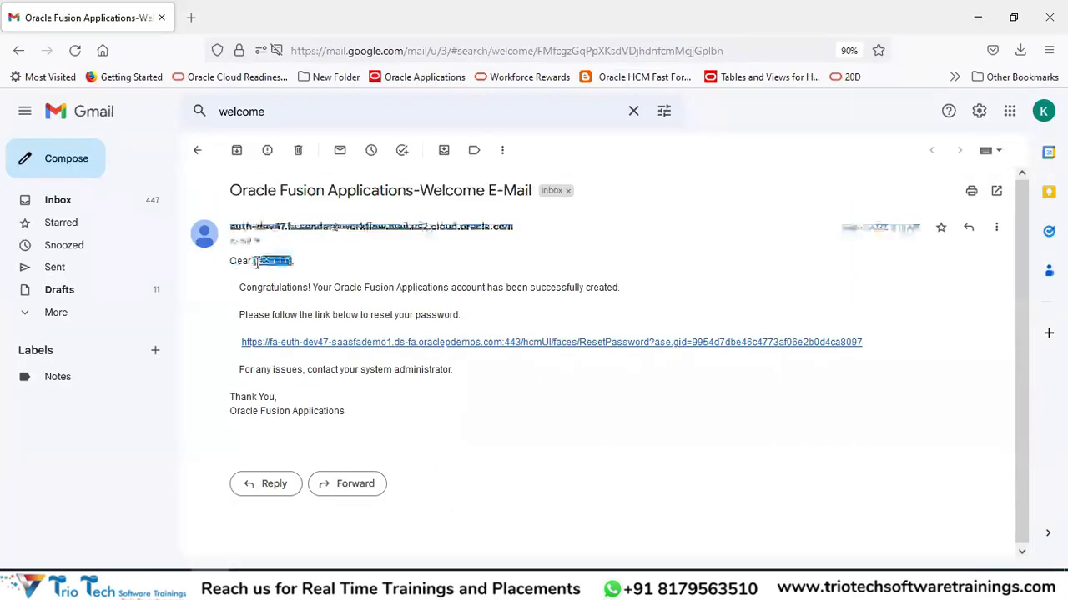
pyautogui.moveTo(239, 289); pyautogui.dragTo(611, 295)
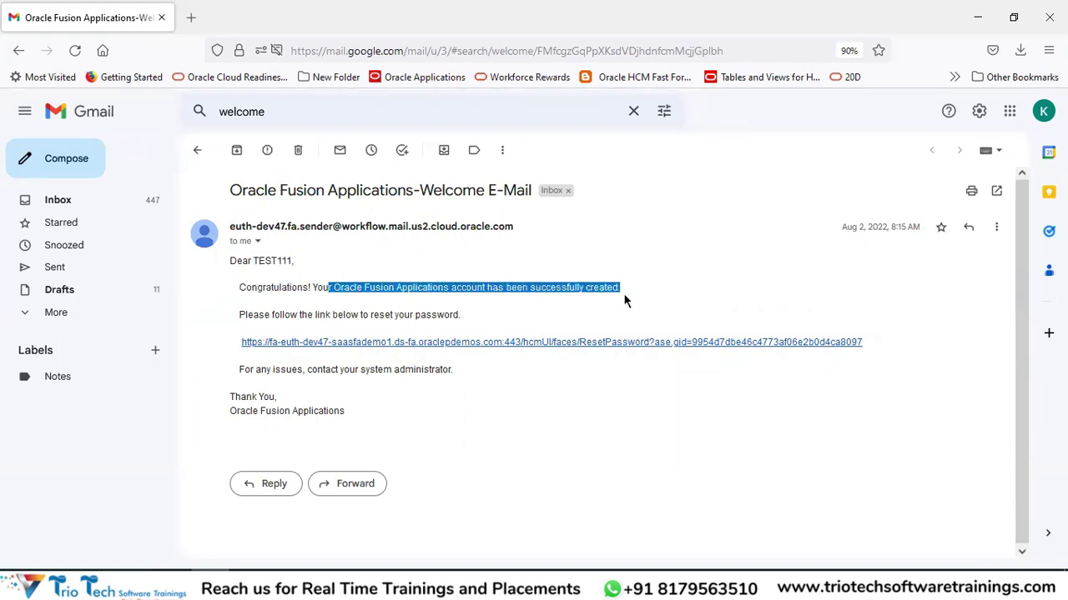
pyautogui.moveTo(270, 317); pyautogui.dragTo(466, 323)
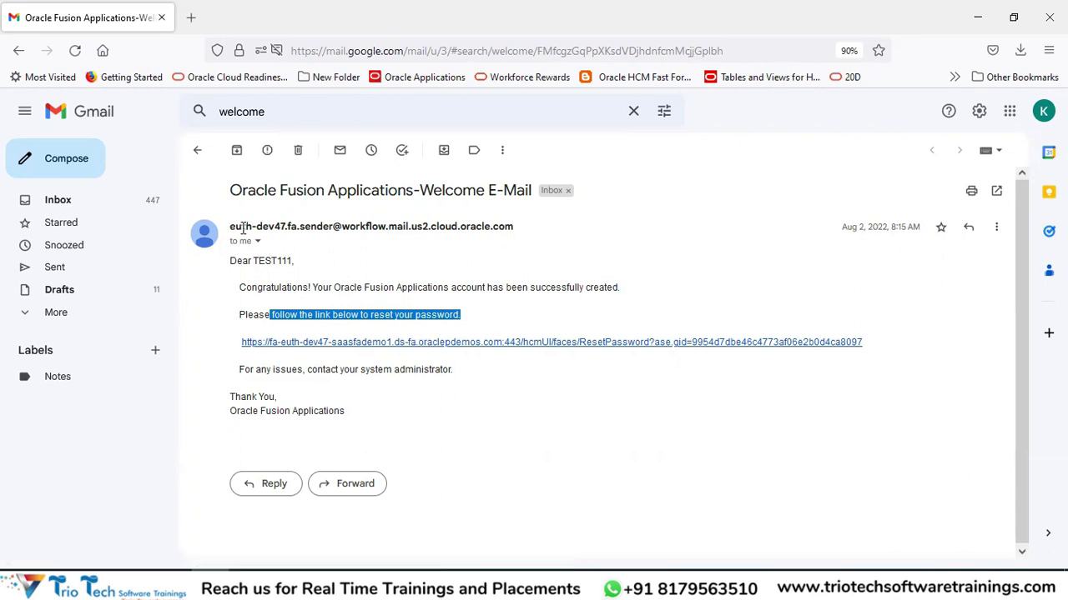
pyautogui.moveTo(230, 227); pyautogui.dragTo(517, 228)
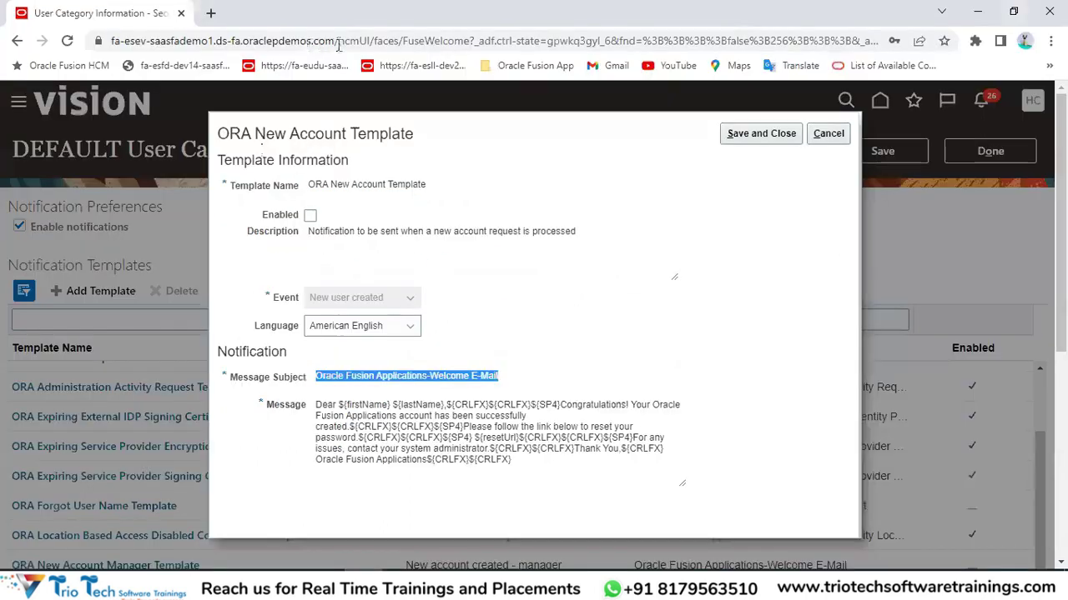
pyautogui.moveTo(337, 42); pyautogui.dragTo(101, 44)
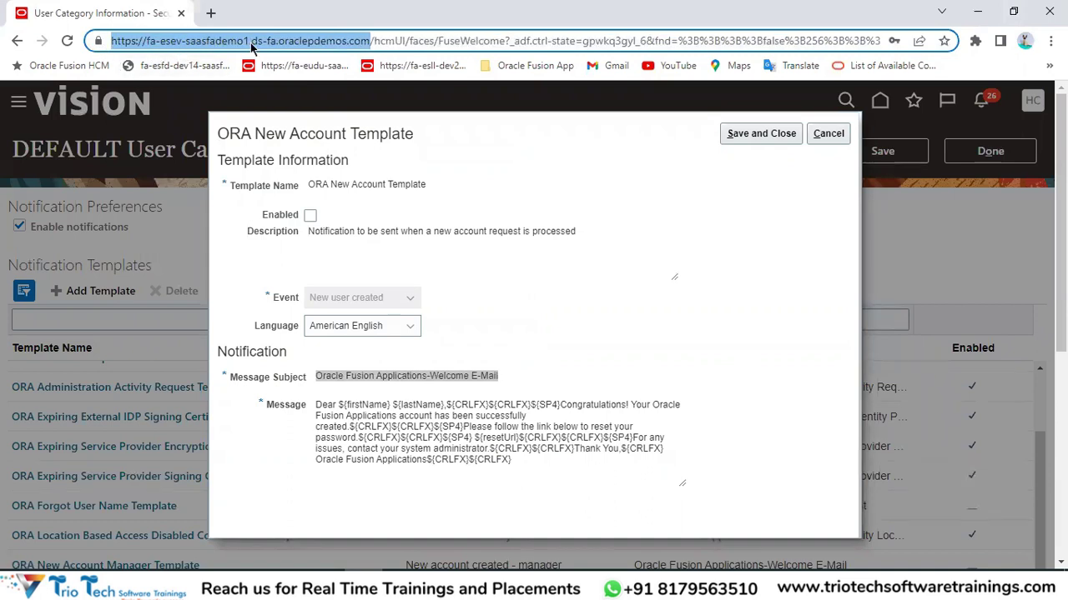
# Reselect the sender's address and greeting text in Gmail, then return to the Oracle template.
pyautogui.hotkey('alt', 'Tab')
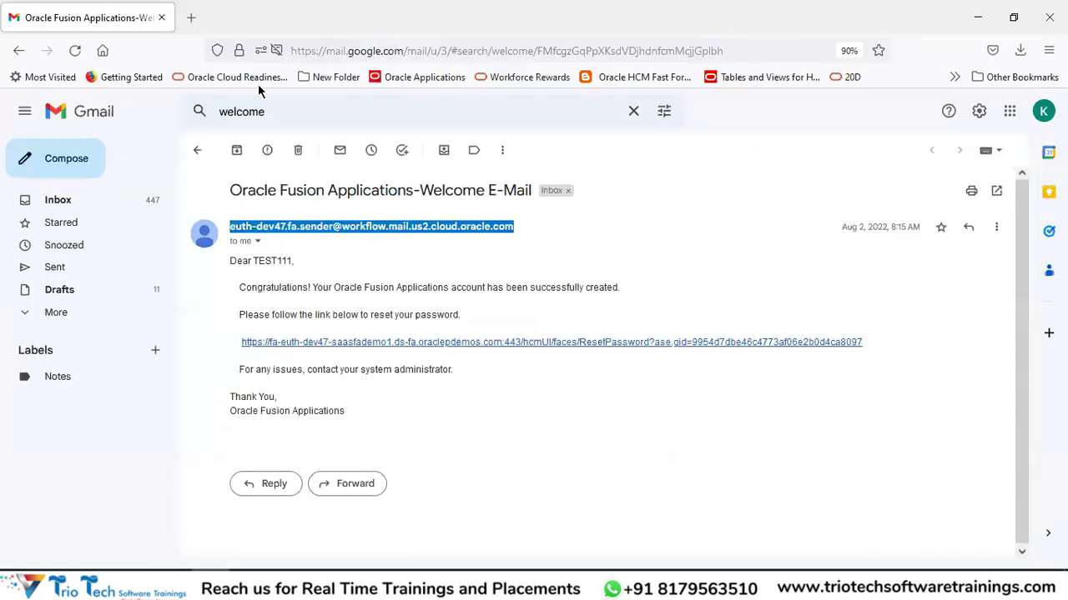
pyautogui.click(412, 270)
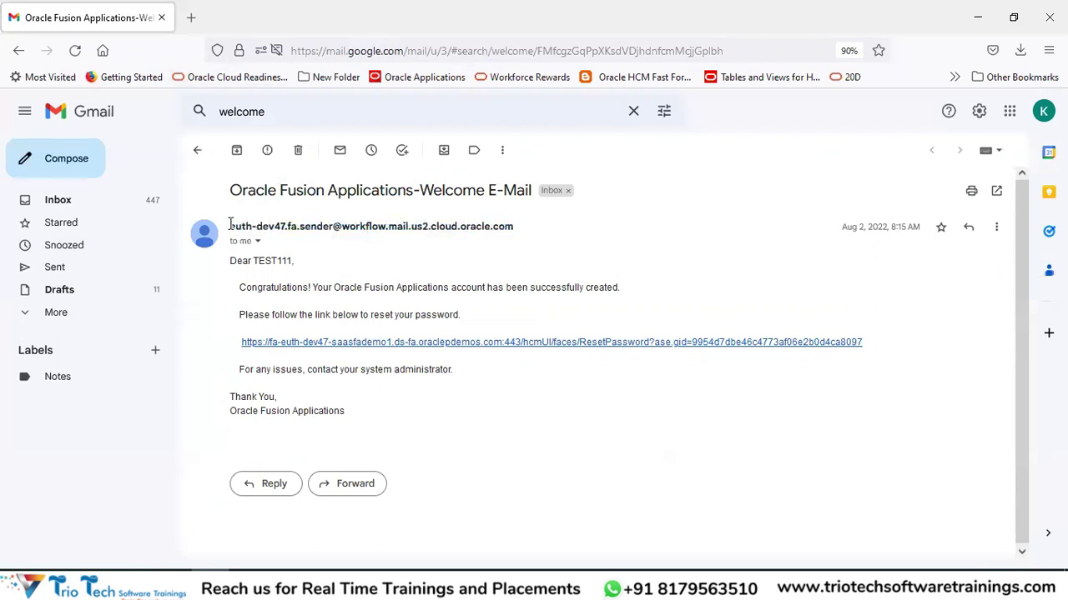
pyautogui.moveTo(236, 223); pyautogui.dragTo(510, 227)
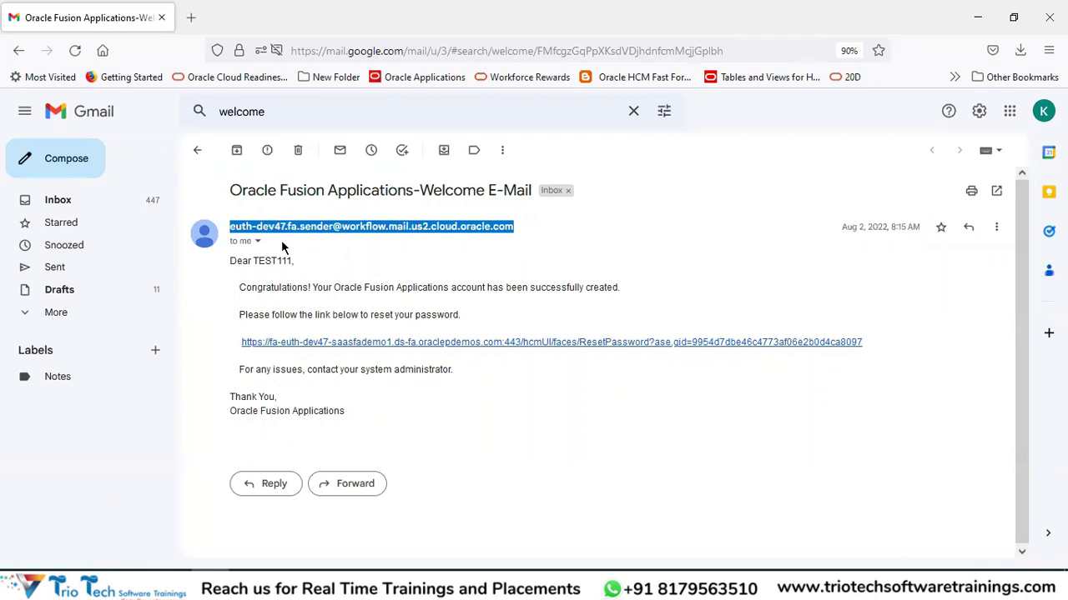
pyautogui.moveTo(301, 232)
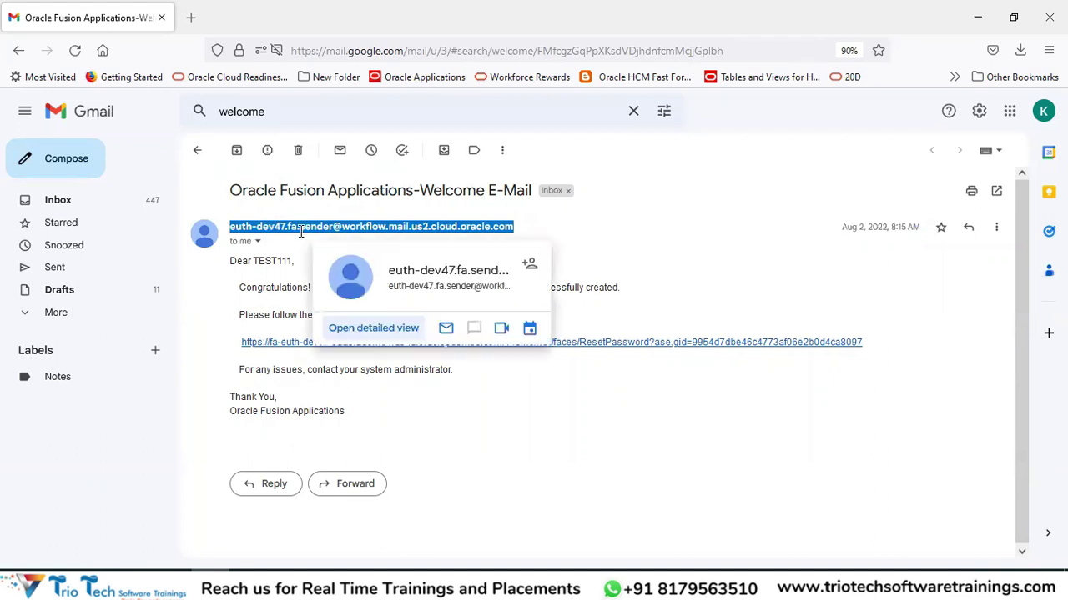
pyautogui.click(755, 251)
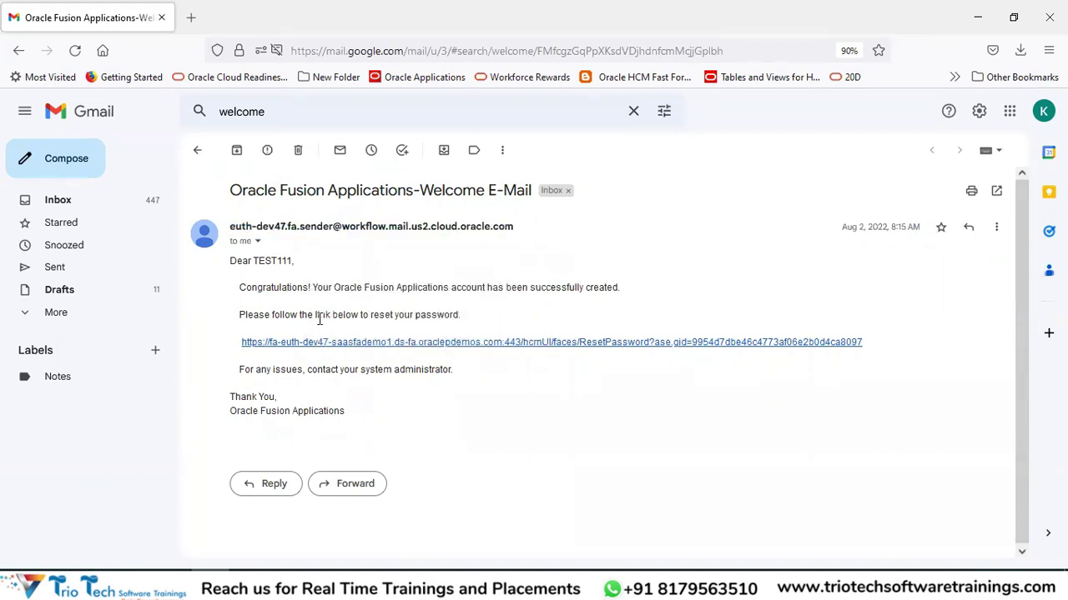
pyautogui.moveTo(345, 412); pyautogui.dragTo(229, 275)
pyautogui.click(311, 398)
pyautogui.hotkey('alt', 'Tab')
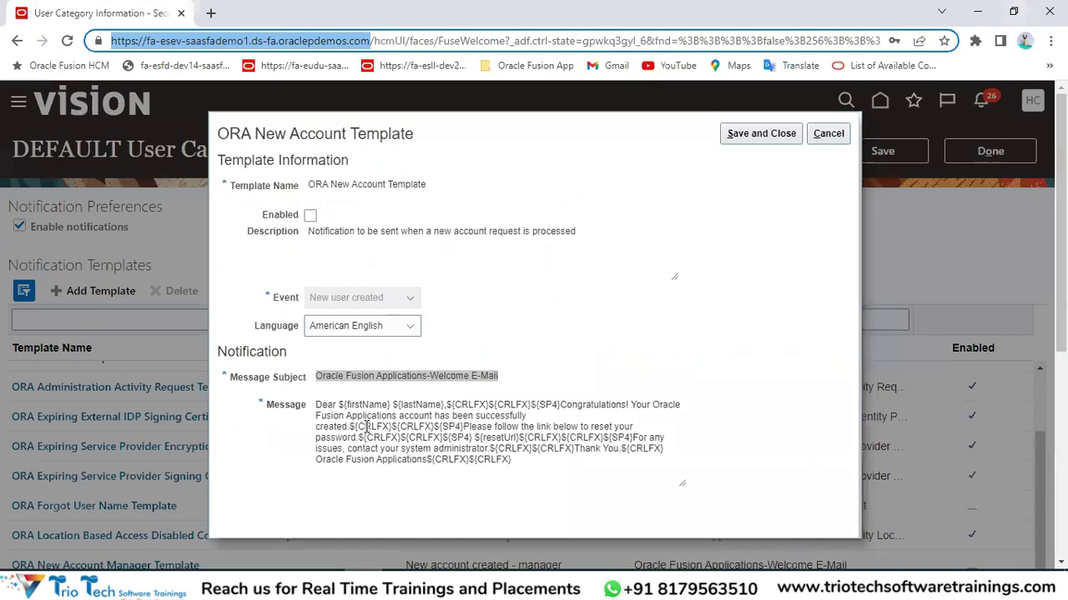
# Toggle Enabled on and off on the ORA New Account Template, then save and close it.
pyautogui.click(366, 426)
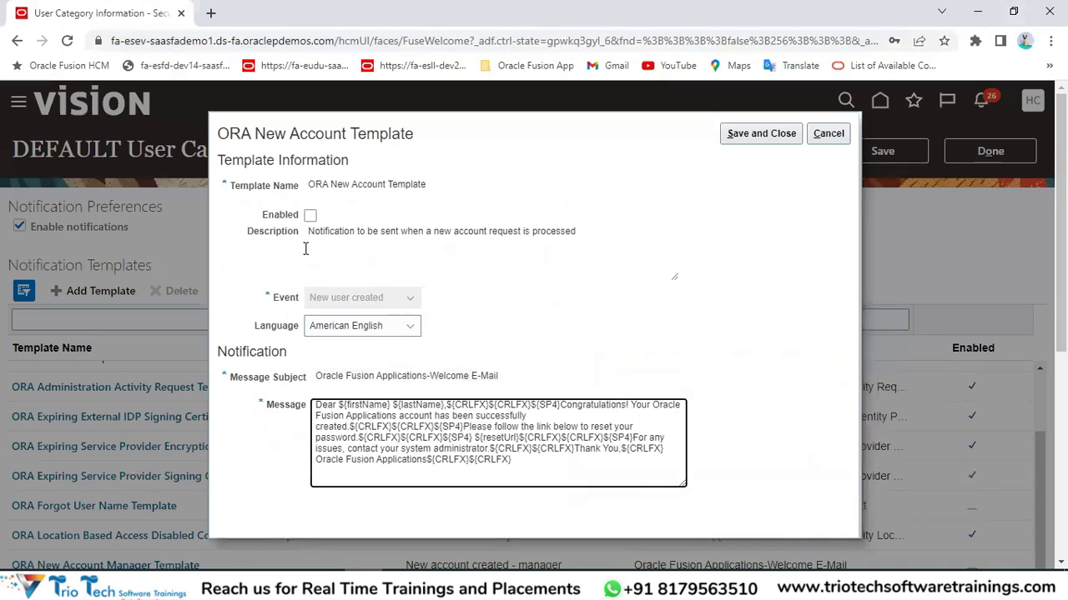
pyautogui.click(310, 217)
pyautogui.click(310, 217)
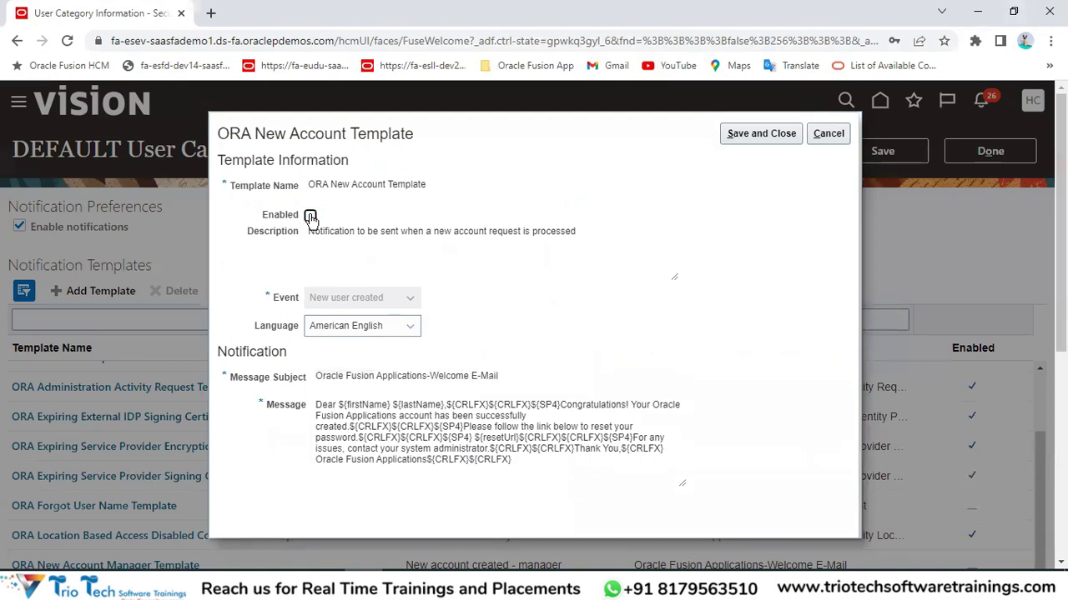
pyautogui.click(741, 133)
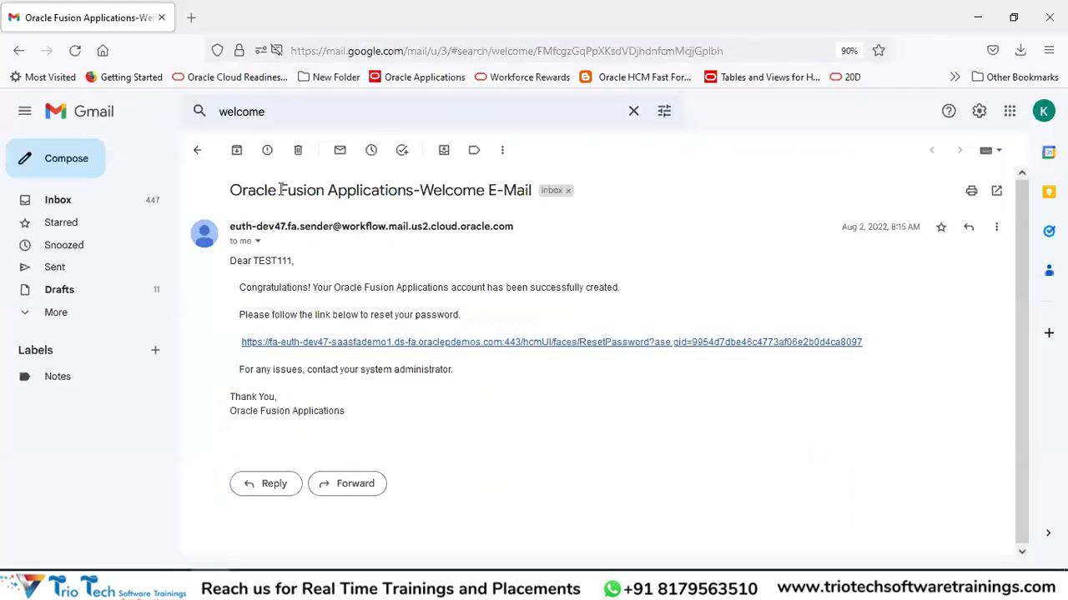
# Review the reloaded Notification Templates list, including Forgot User Name and Password Expiration rows.
pyautogui.moveTo(281, 190); pyautogui.dragTo(474, 191)
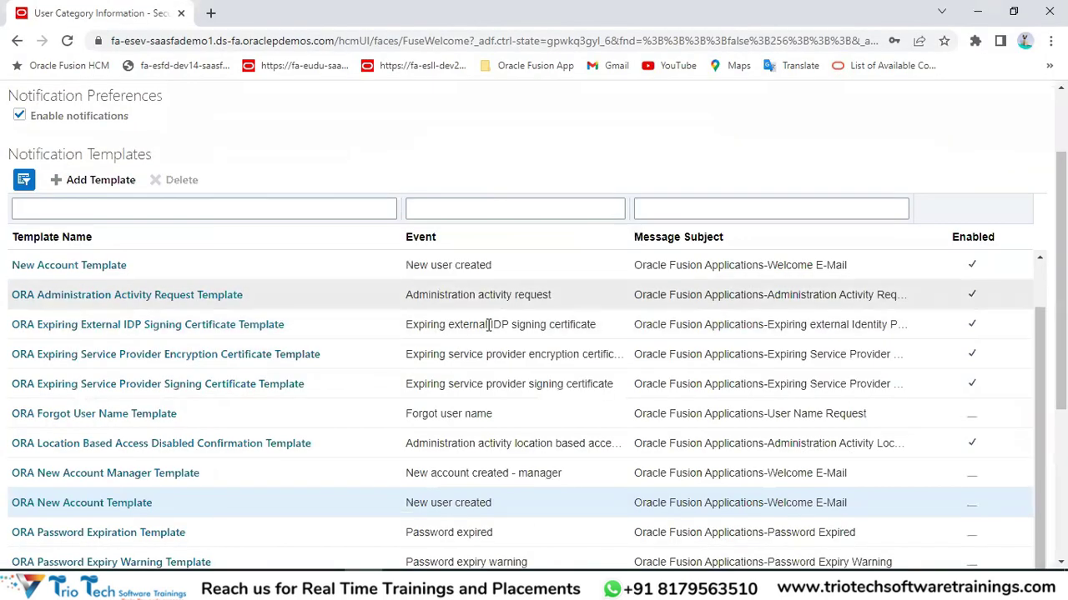
pyautogui.doubleClick(442, 414)
pyautogui.click(439, 536)
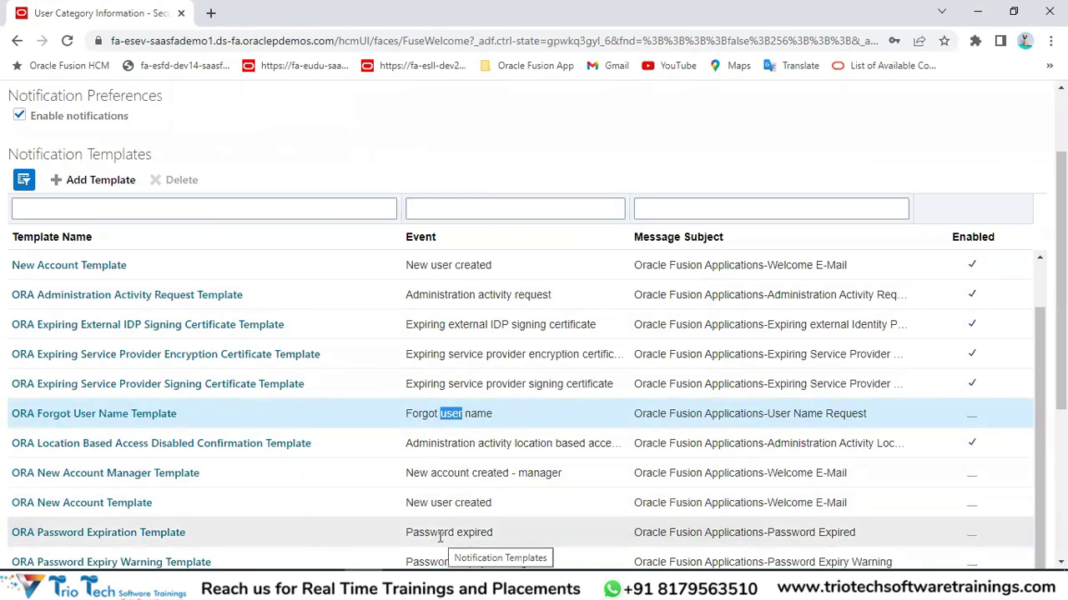
pyautogui.scroll(-3, 457, 473)
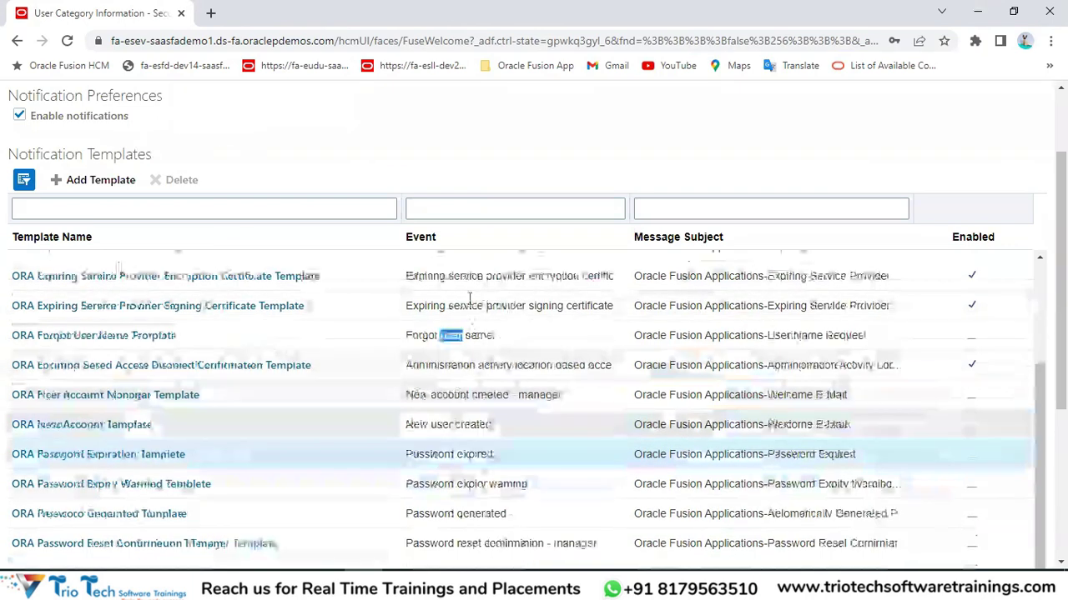
pyautogui.scroll(6, 456, 429)
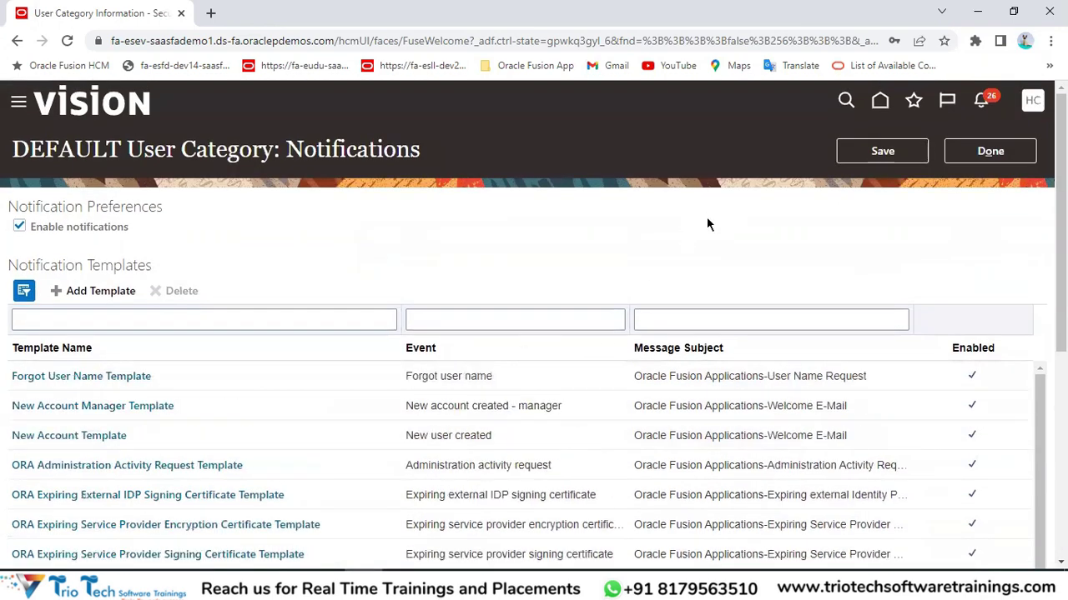
pyautogui.hotkey('ctrl', 'l')
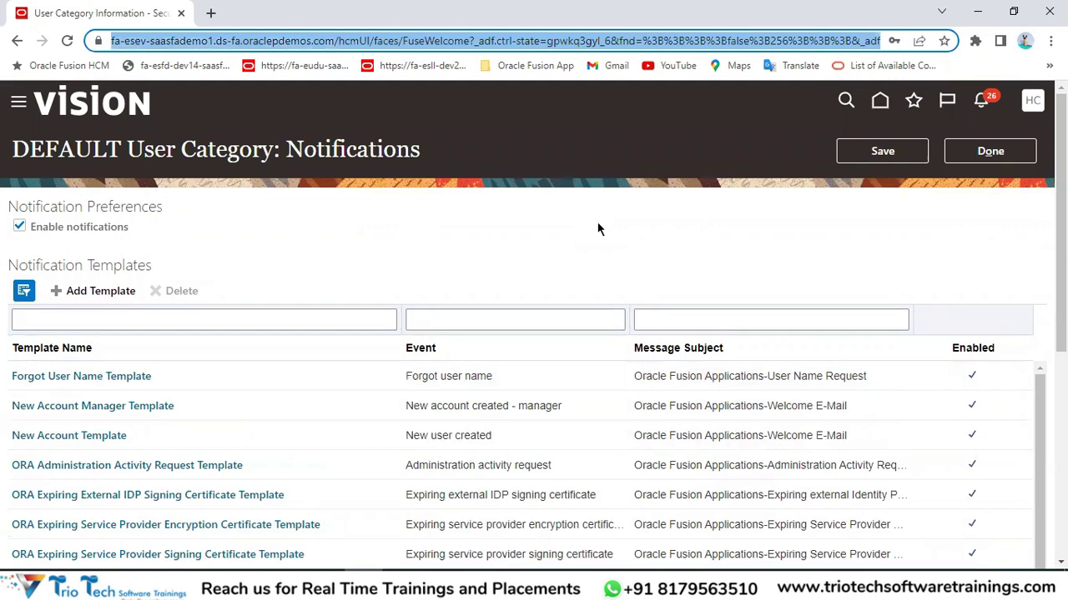
pyautogui.scroll(-2, 658, 195)
pyautogui.scroll(2, 675, 198)
pyautogui.hotkey('alt', 'Tab')
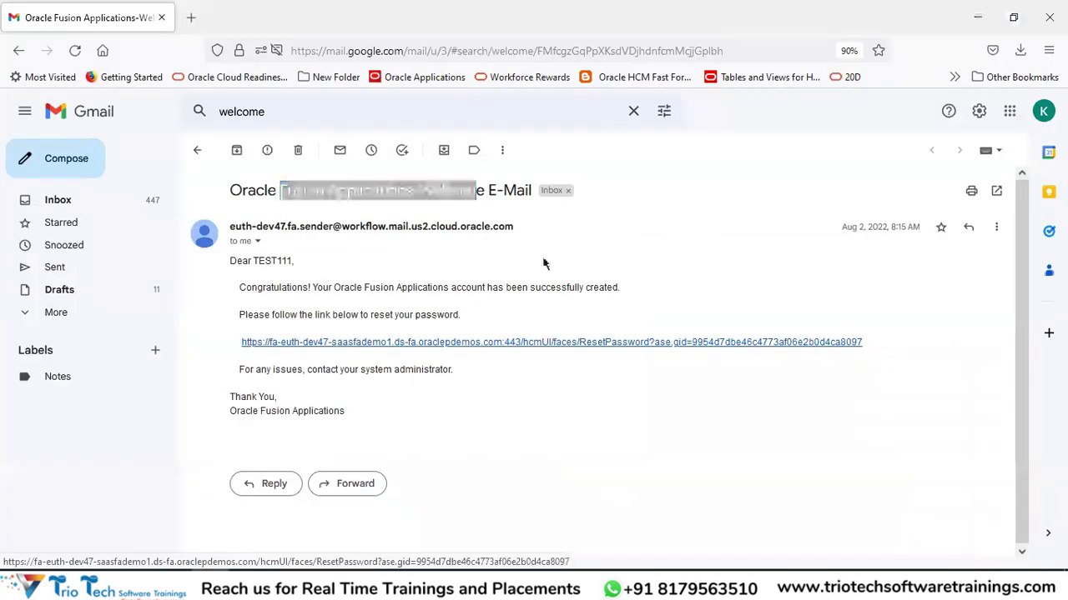
pyautogui.hotkey('alt', 'Tab')
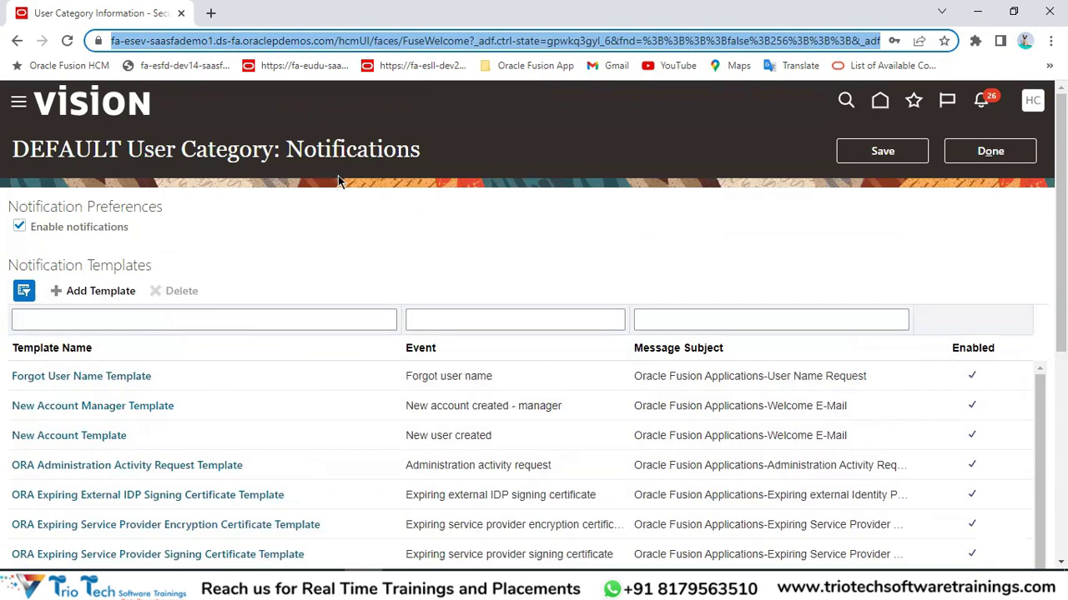
pyautogui.doubleClick(325, 153)
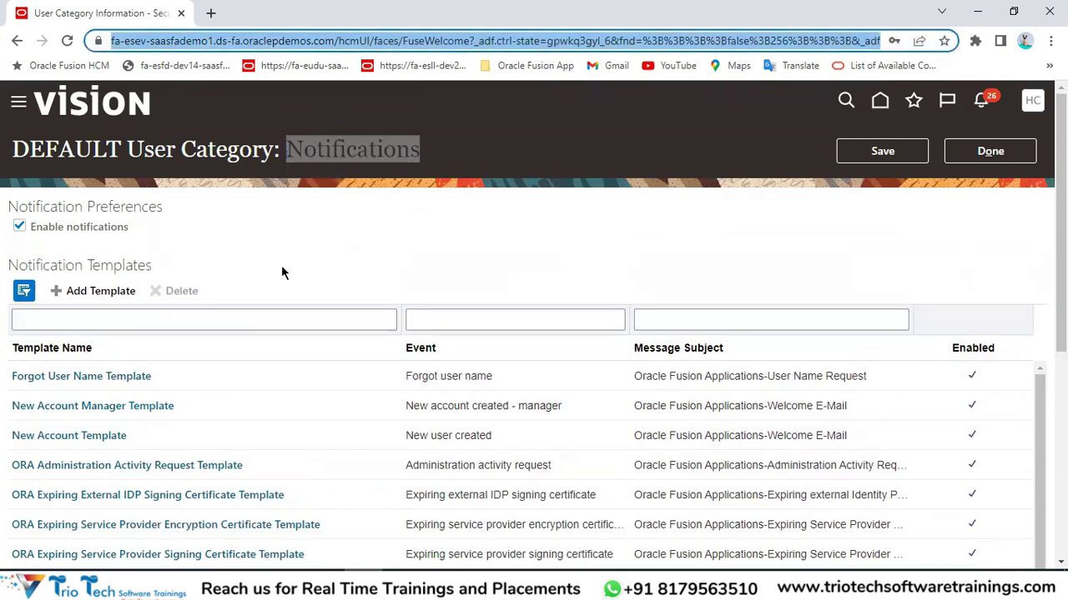
pyautogui.moveTo(50, 207); pyautogui.dragTo(23, 232)
pyautogui.click(20, 229)
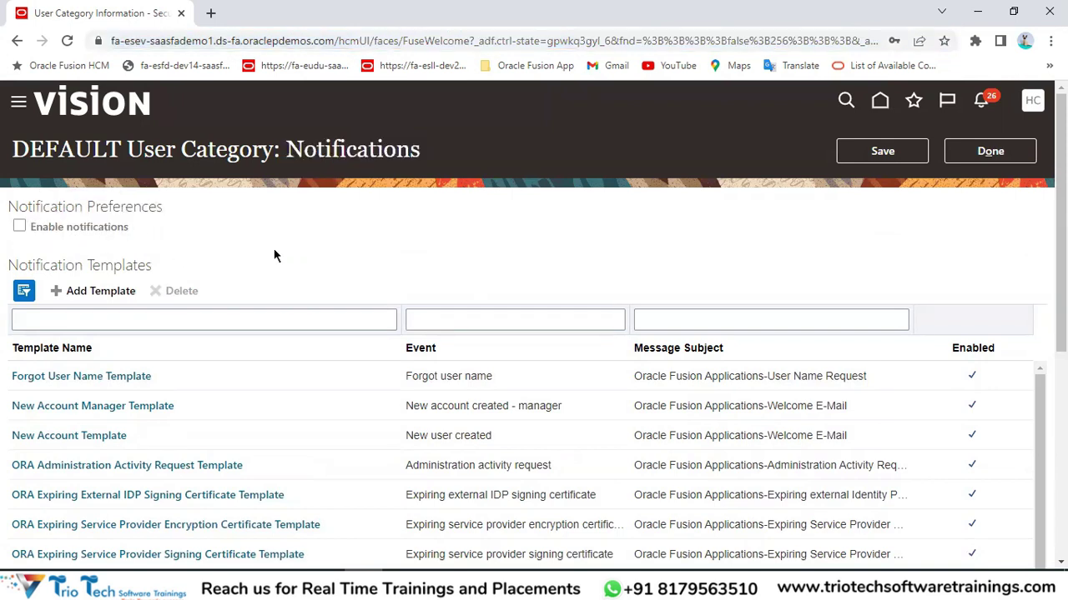
pyautogui.click(250, 42)
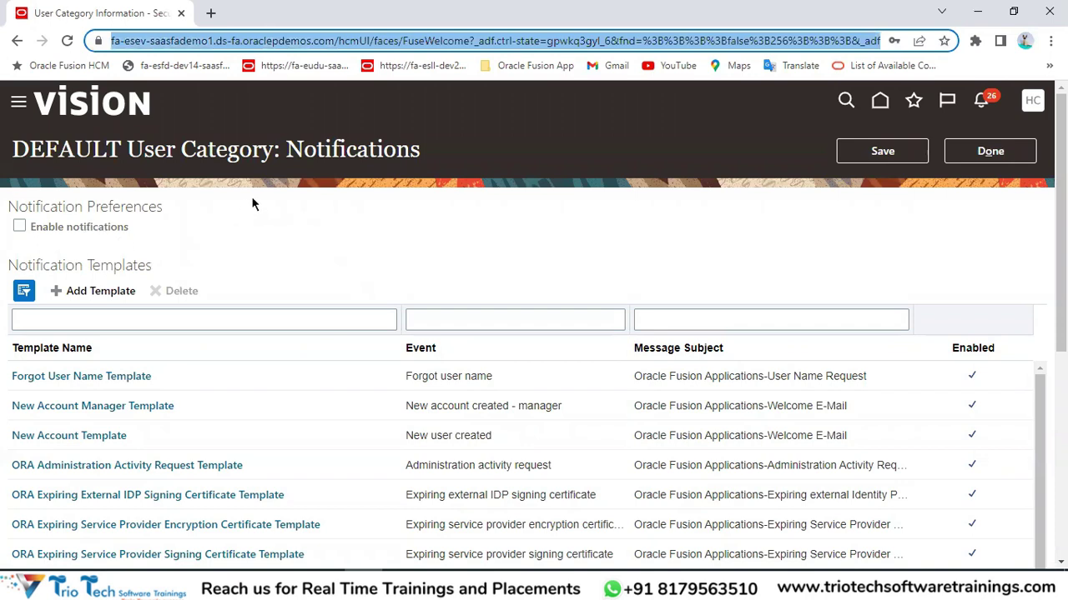
pyautogui.scroll(-3, 484, 257)
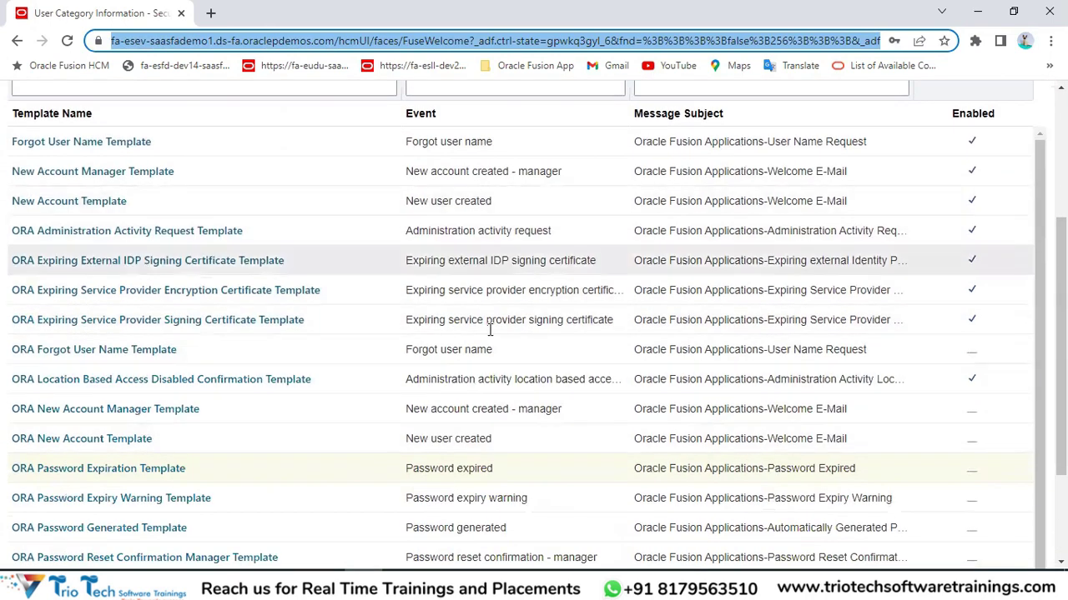
pyautogui.scroll(3, 596, 281)
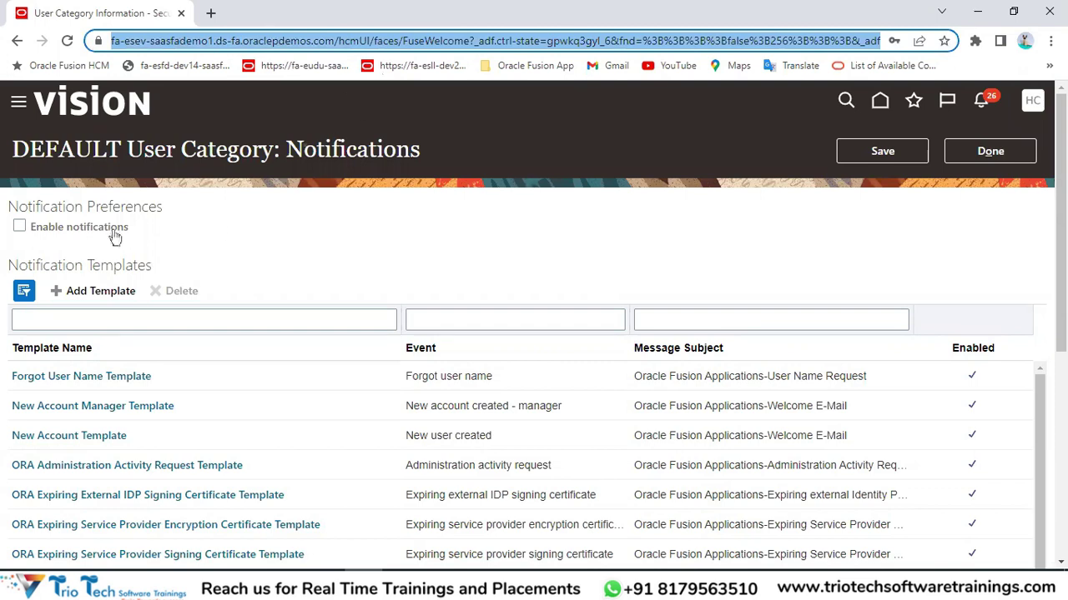
pyautogui.doubleClick(43, 208)
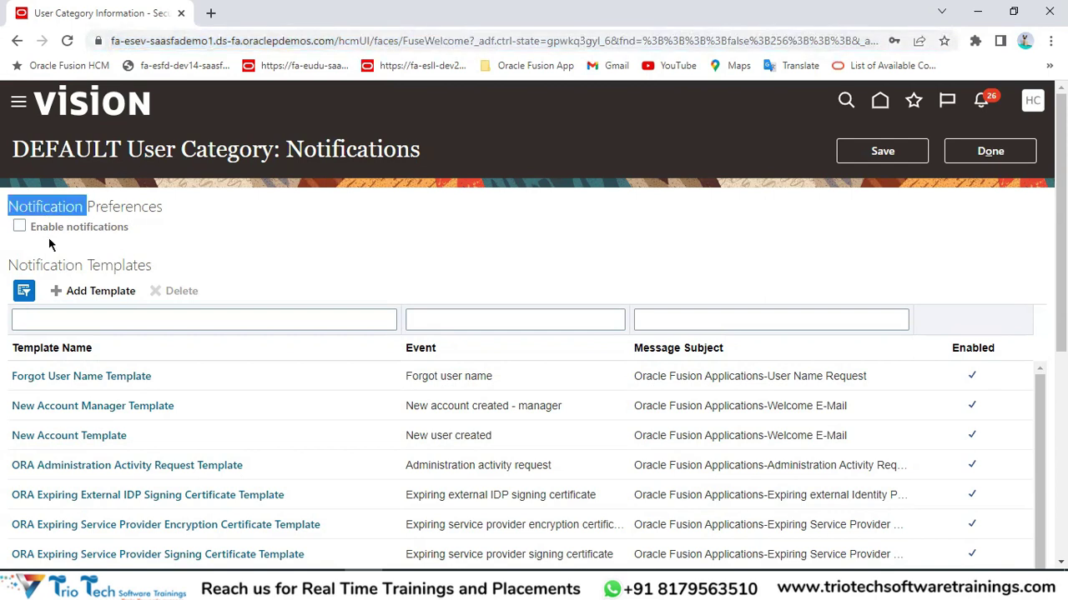
pyautogui.doubleClick(346, 148)
pyautogui.click(242, 43)
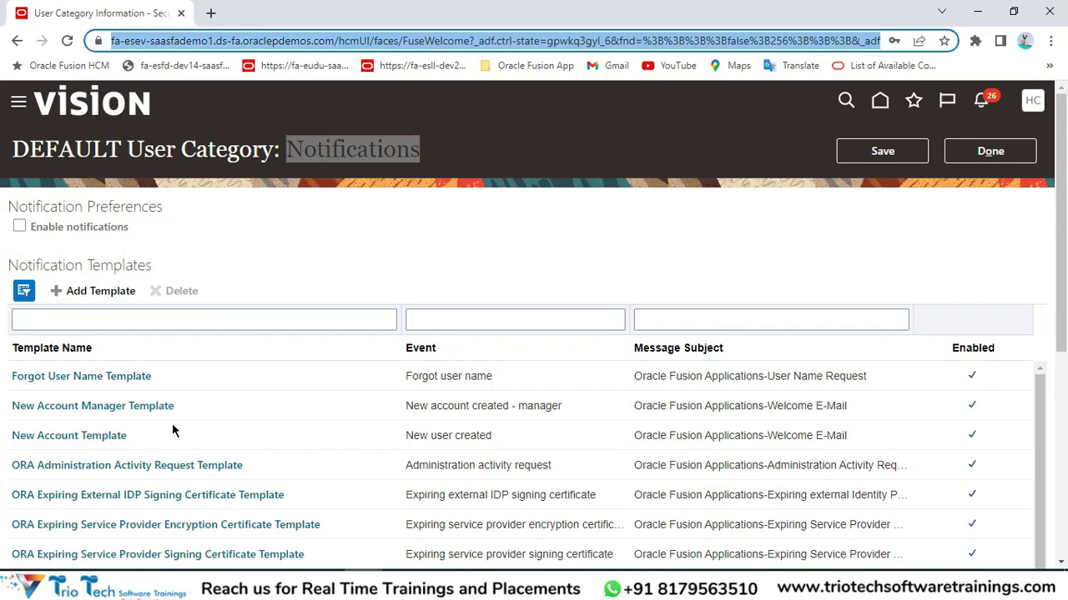
pyautogui.click(20, 227)
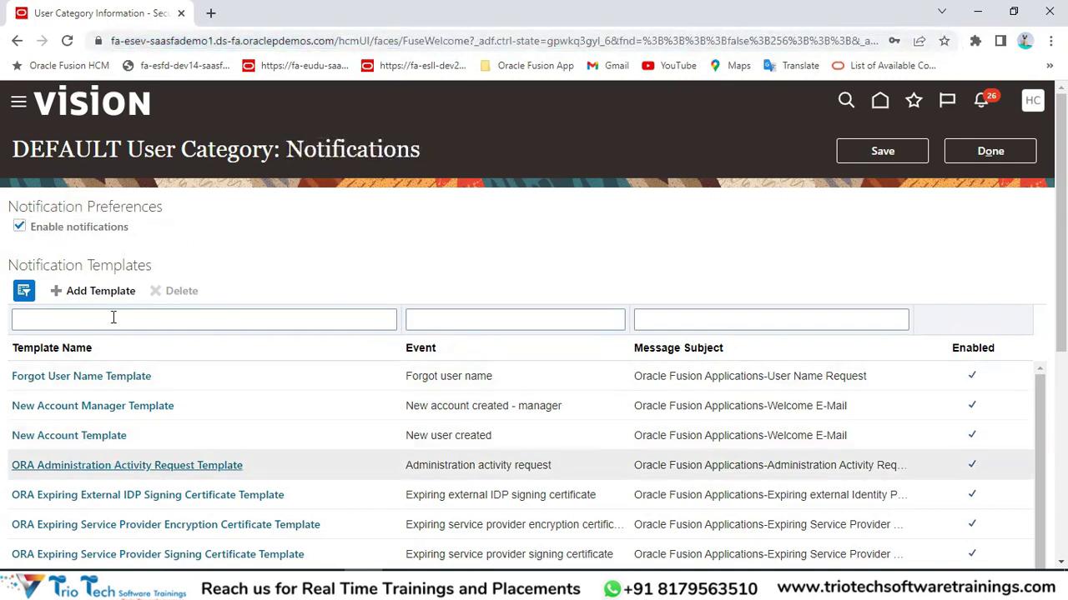
pyautogui.moveTo(101, 265); pyautogui.dragTo(125, 265)
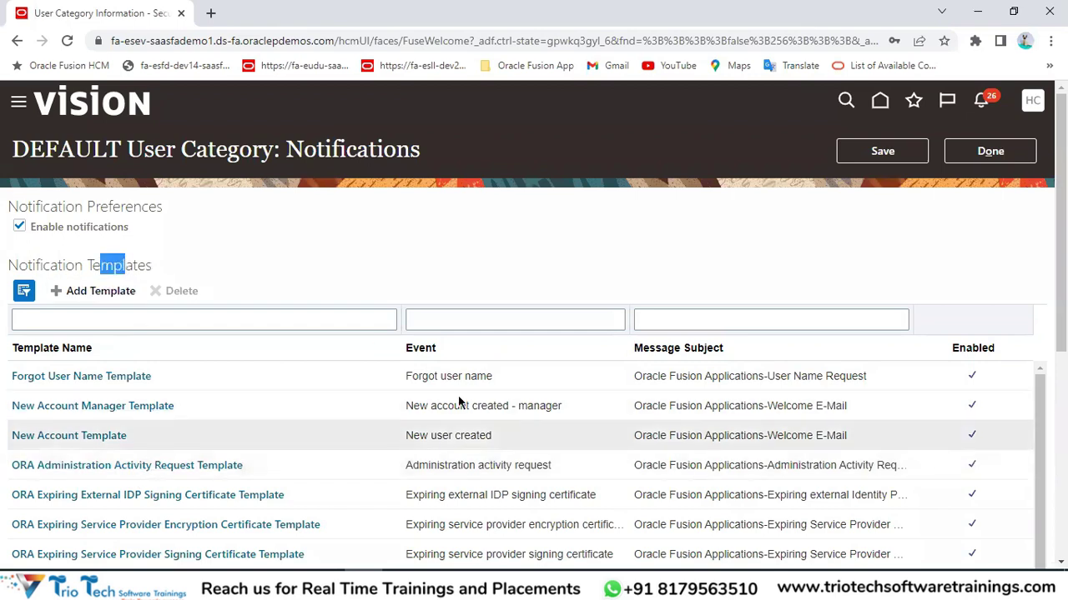
pyautogui.scroll(-1, 970, 412)
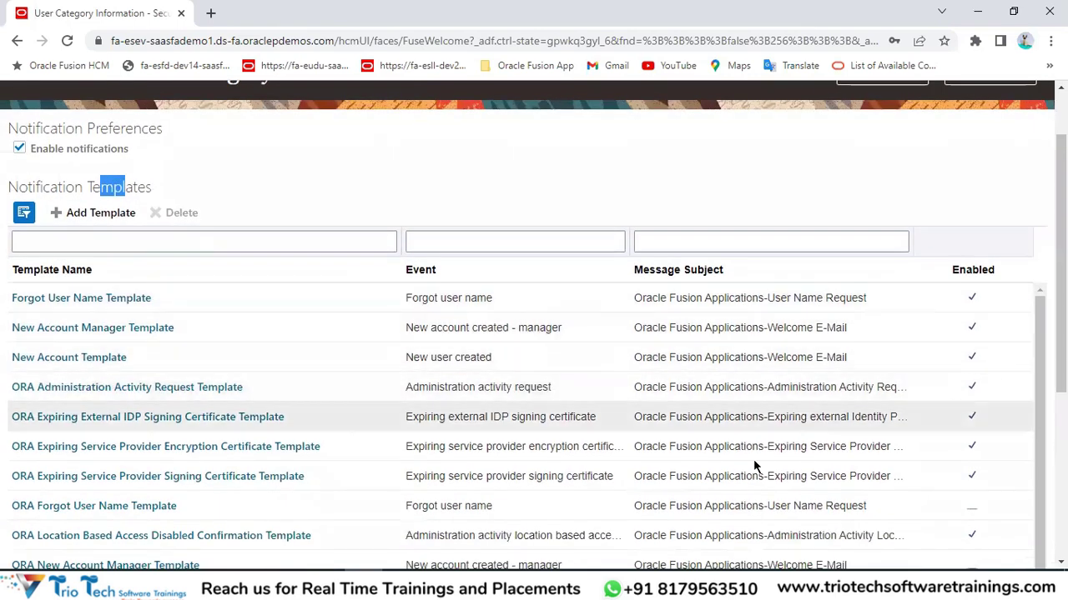
# Enable the ORA Forgot User Name Template, then save and close it.
pyautogui.click(83, 508)
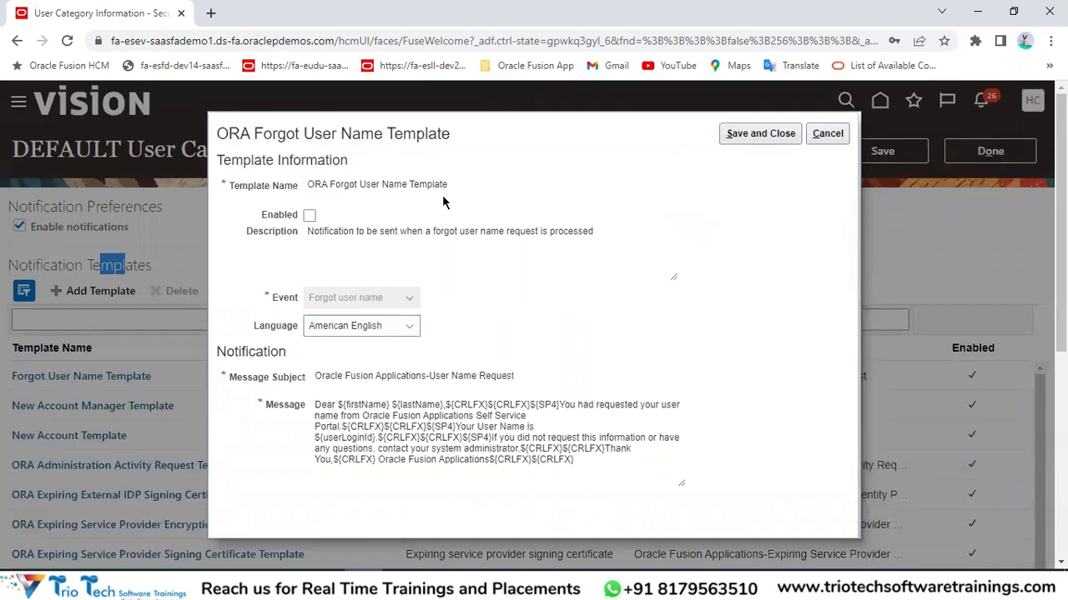
pyautogui.click(309, 215)
pyautogui.click(743, 133)
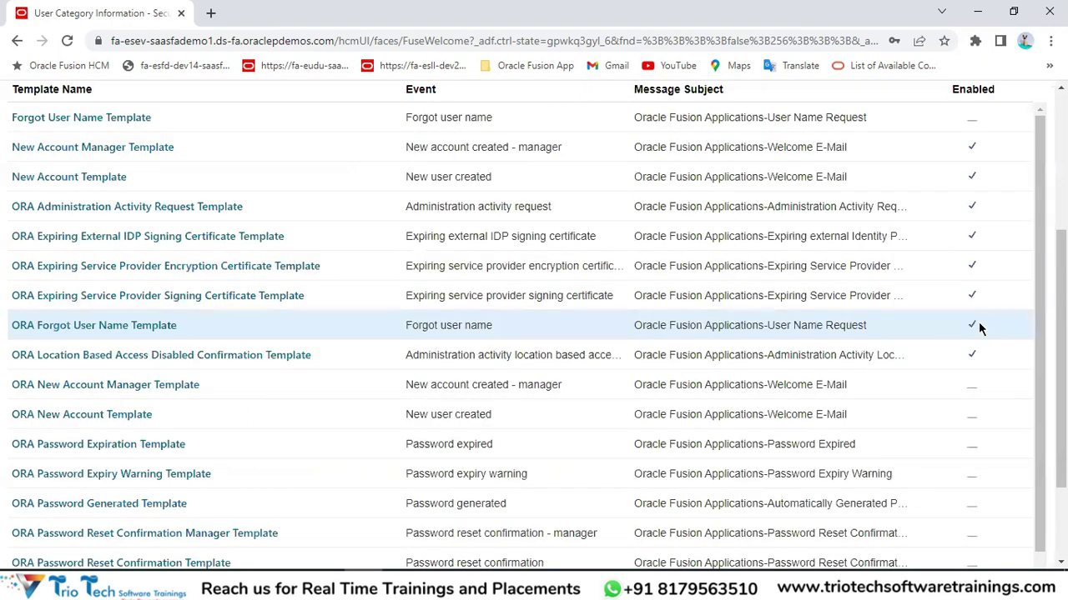
# Disable the ORA Forgot User Name Template again, then save the DEFAULT notification settings.
pyautogui.click(155, 329)
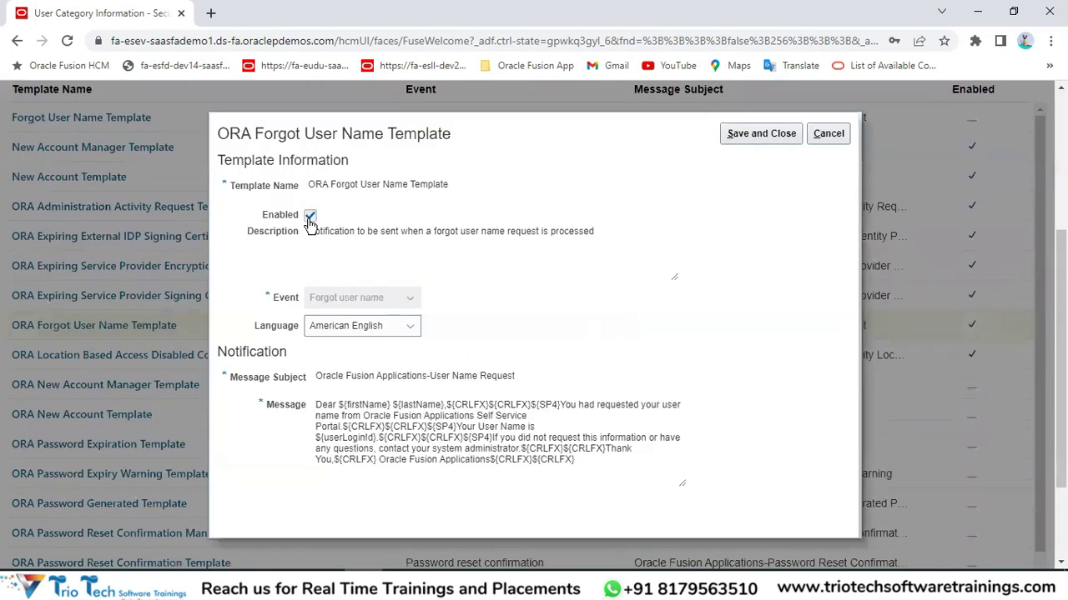
pyautogui.click(309, 216)
pyautogui.click(744, 138)
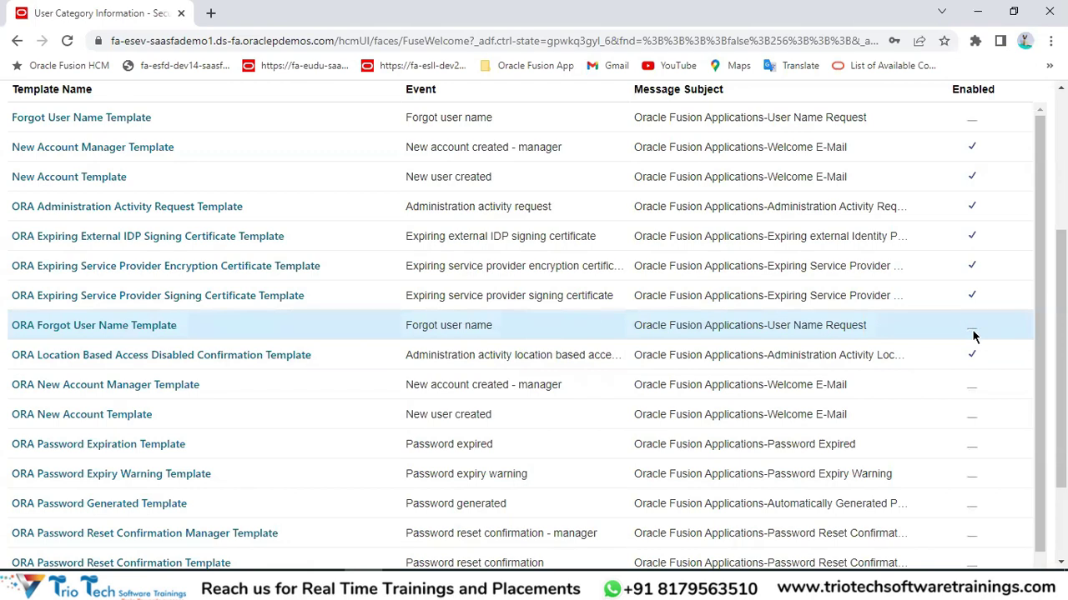
pyautogui.scroll(1, 524, 369)
pyautogui.scroll(5, 524, 369)
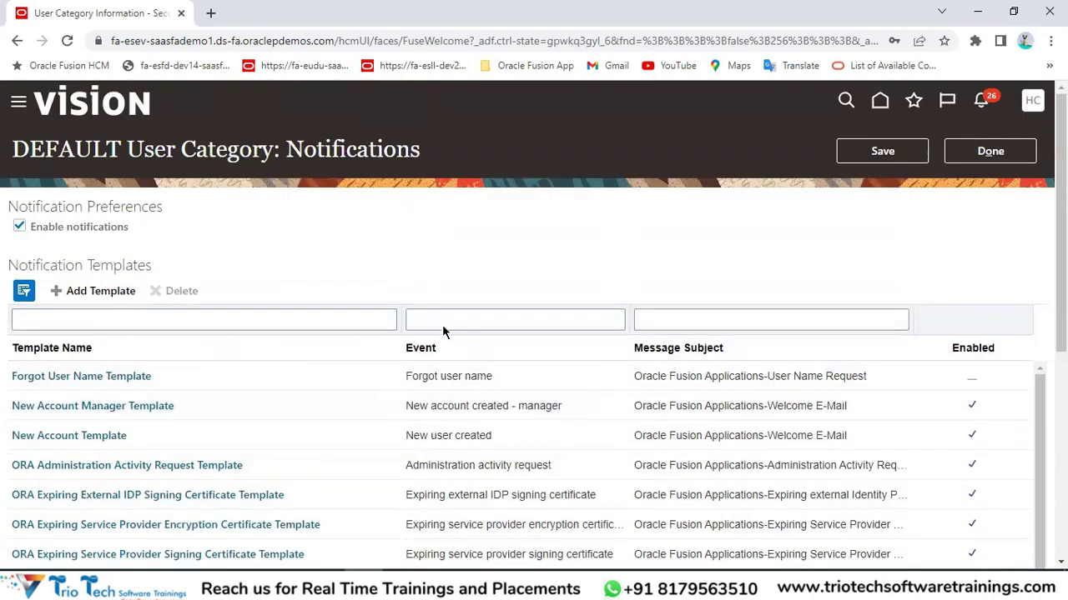
pyautogui.click(888, 155)
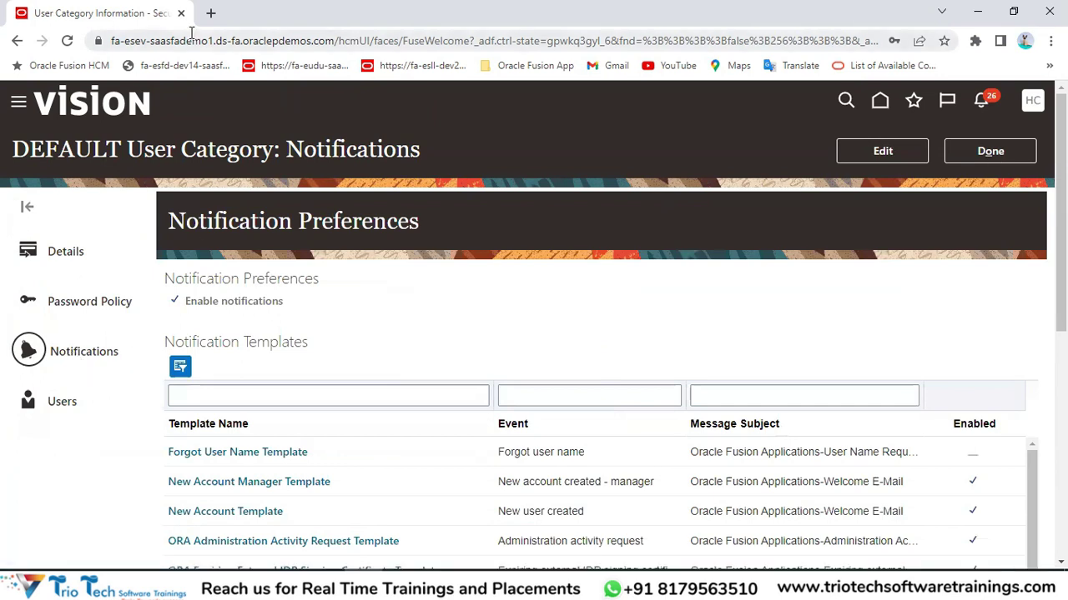
# Open the DEFAULT category's Users list, scroll through the assigned user logins, then finish with Done.
pyautogui.click(191, 40)
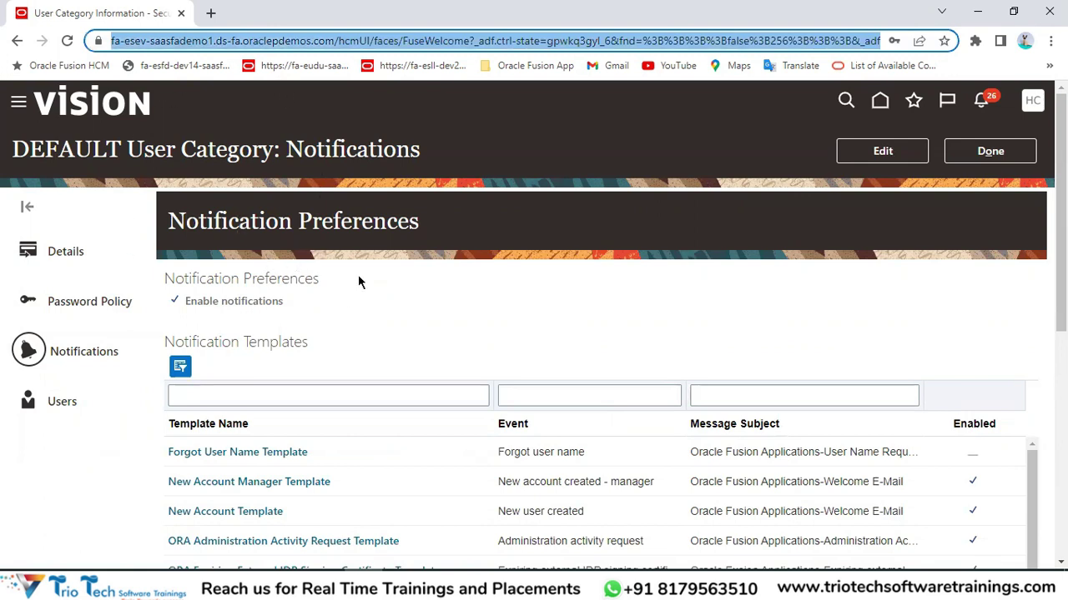
pyautogui.doubleClick(51, 147)
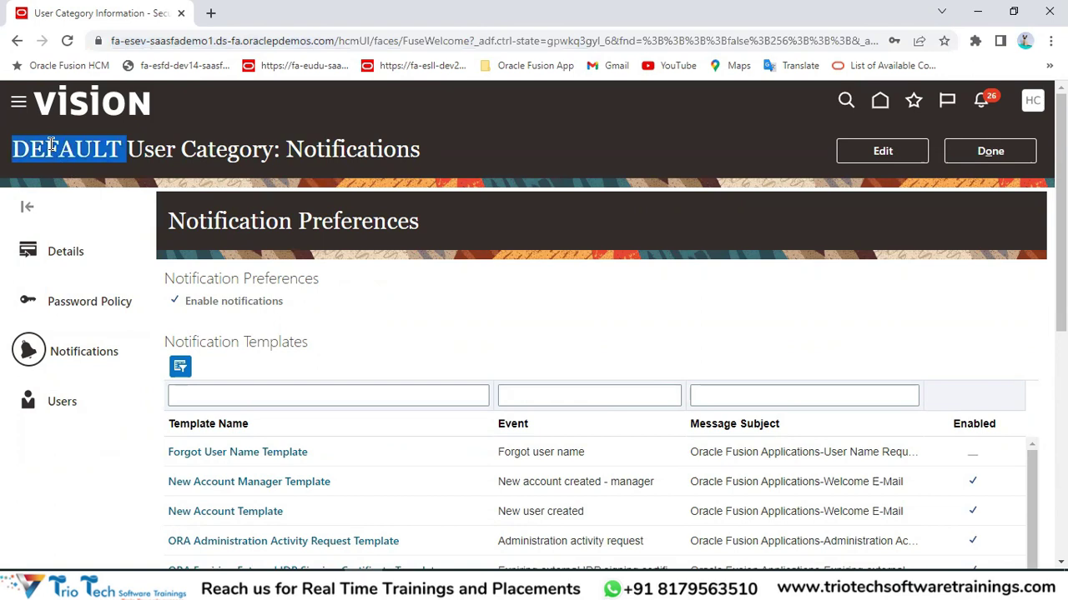
pyautogui.click(57, 401)
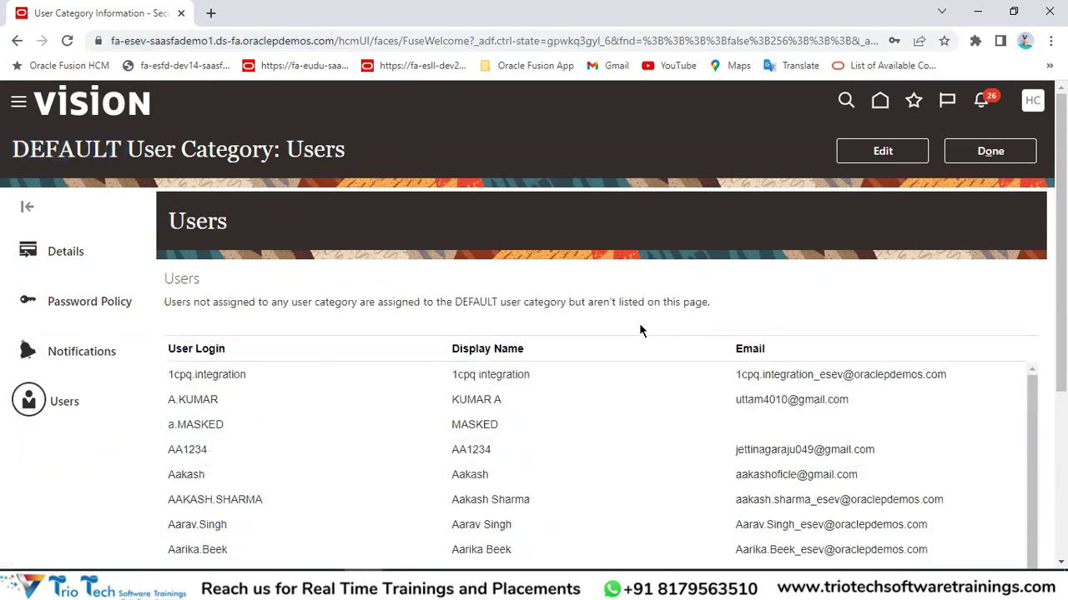
pyautogui.scroll(-2, 472, 300)
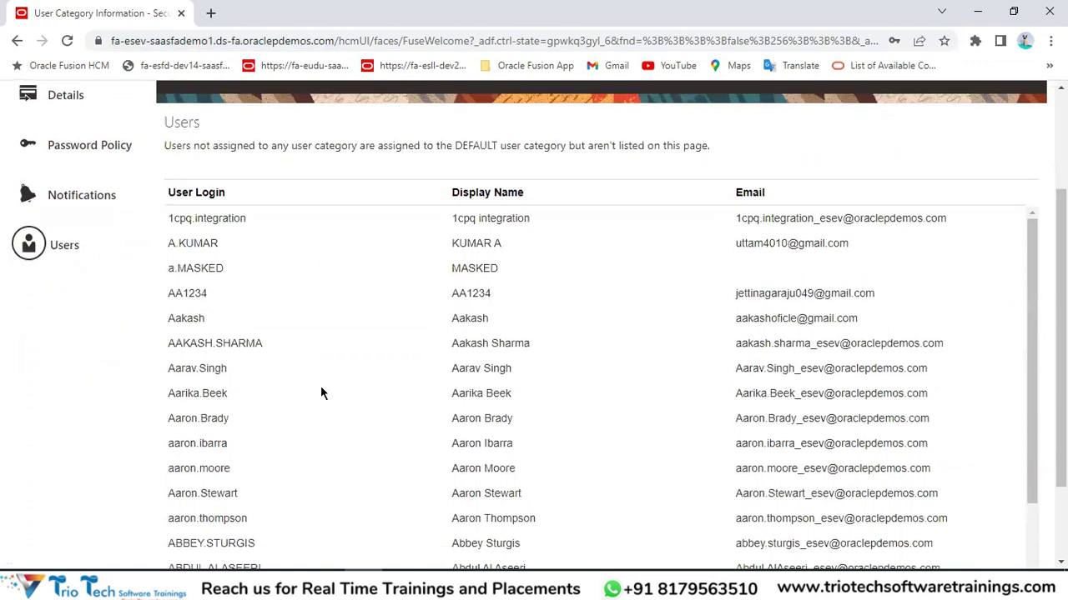
pyautogui.scroll(-5, 321, 393)
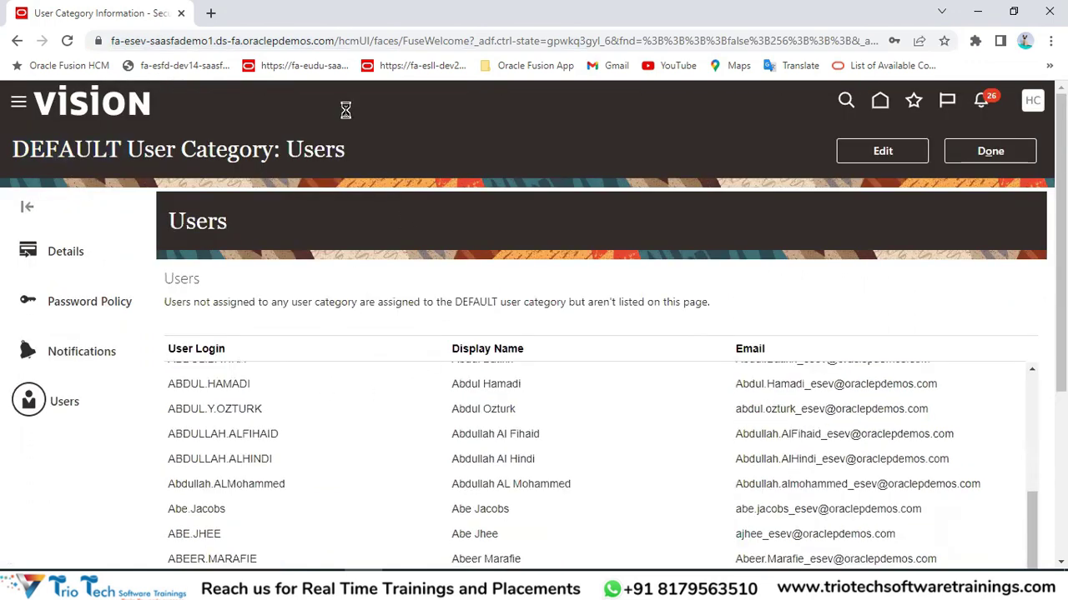
pyautogui.click(256, 40)
pyautogui.scroll(-2, 873, 291)
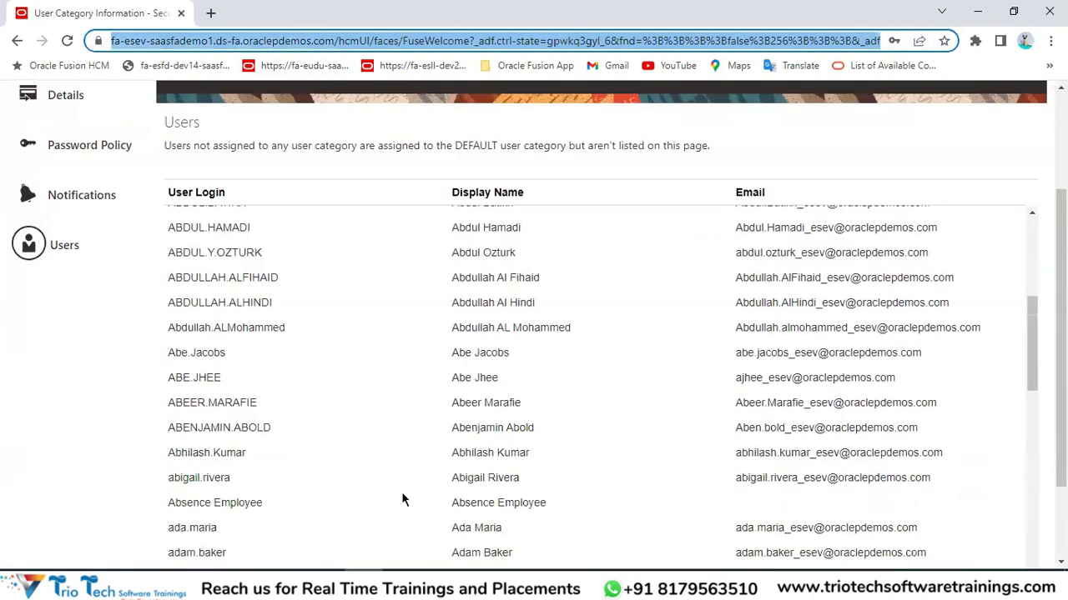
pyautogui.scroll(-7, 524, 305)
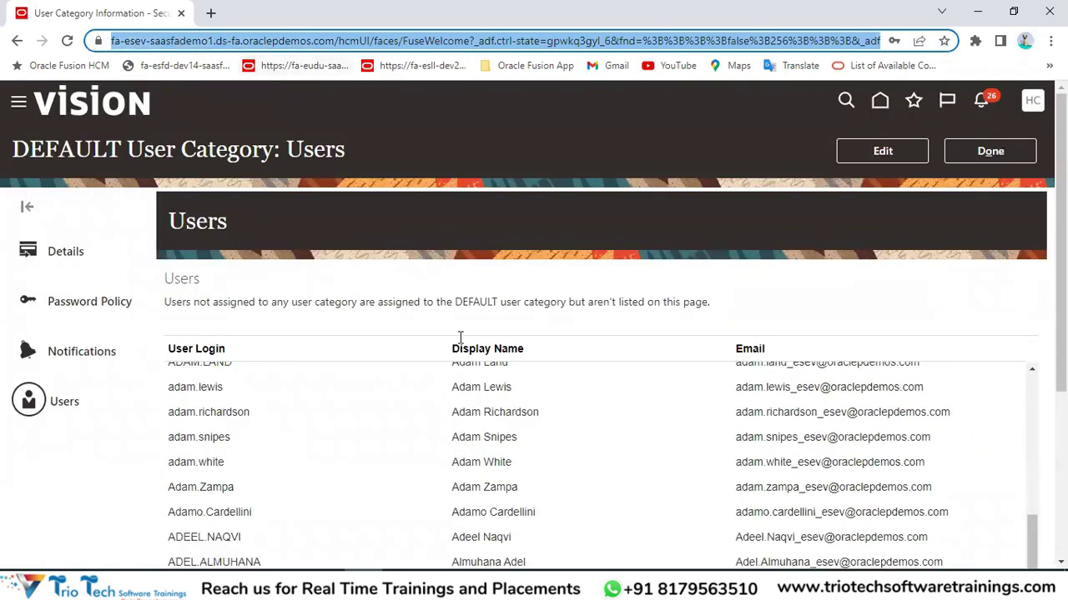
pyautogui.scroll(-10, 457, 451)
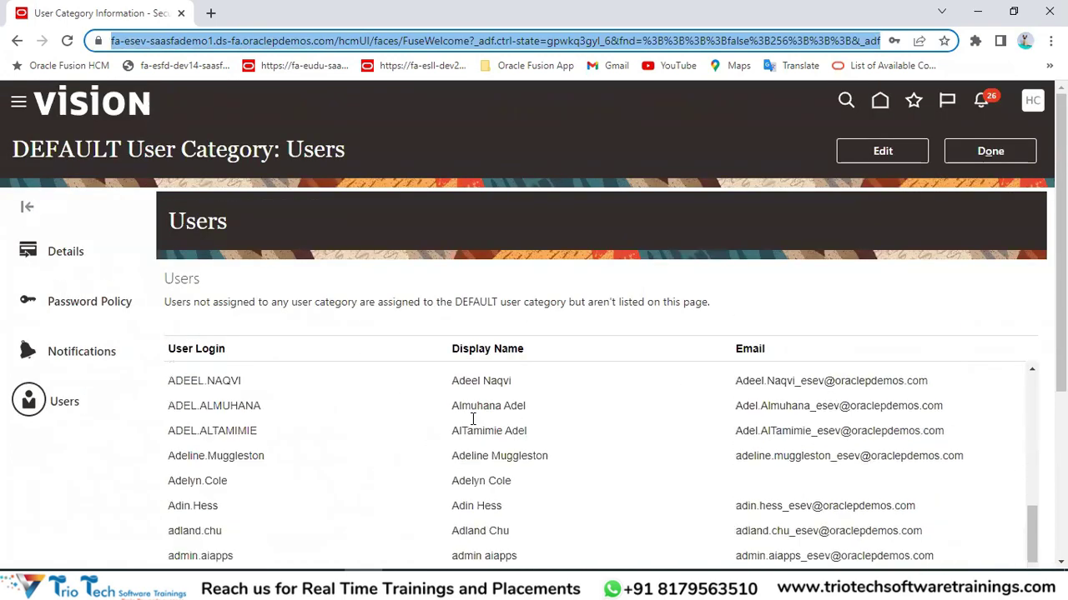
pyautogui.scroll(10, 468, 465)
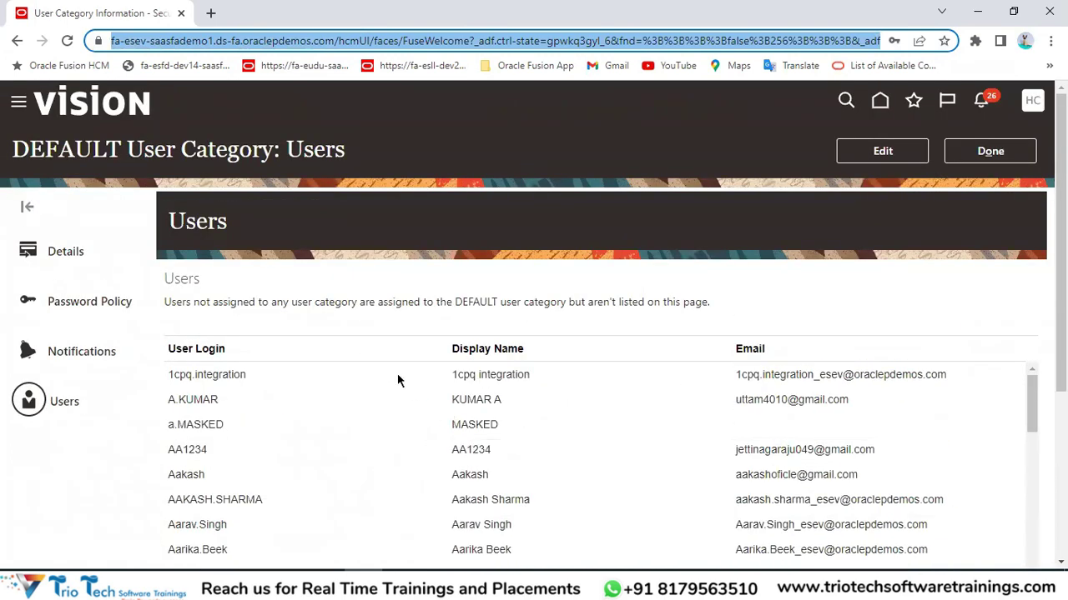
pyautogui.doubleClick(62, 151)
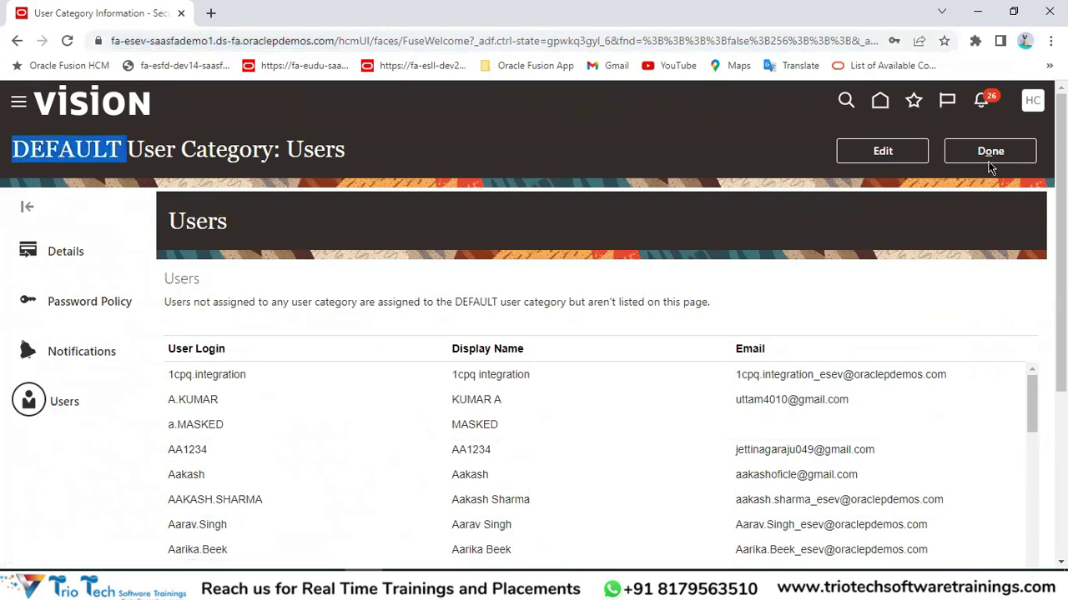
pyautogui.click(989, 158)
# Review the User Categories heading, then switch to the TrioTech HCM.xlsx workbook in Excel.
pyautogui.moveTo(170, 158); pyautogui.dragTo(292, 197)
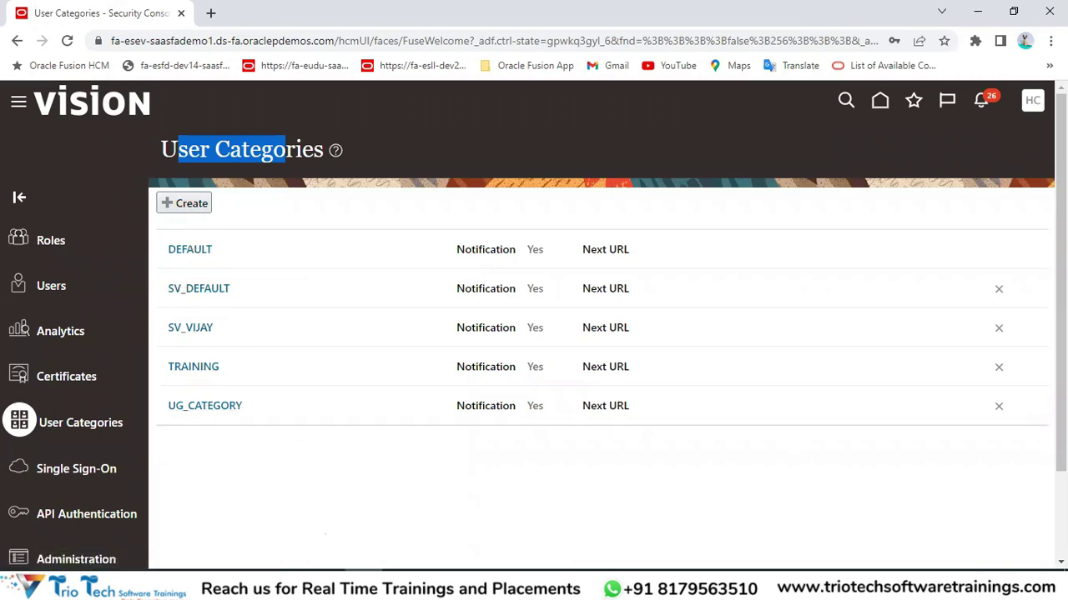
pyautogui.click(392, 542)
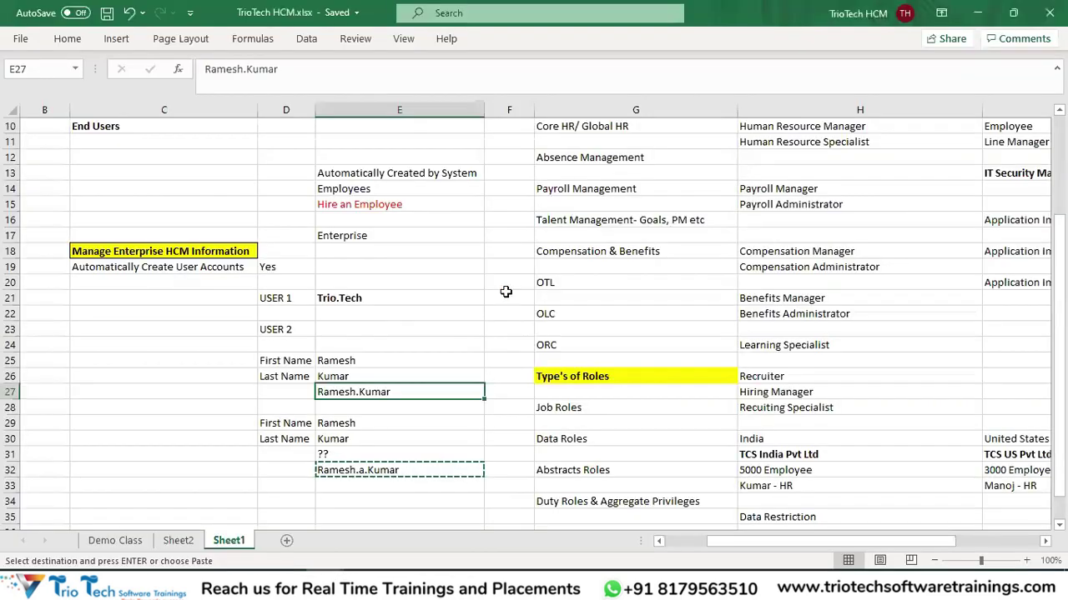
# Enter TATA Group as a note in cell E40.
pyautogui.press('Escape')
pyautogui.scroll(-4, 594, 247)
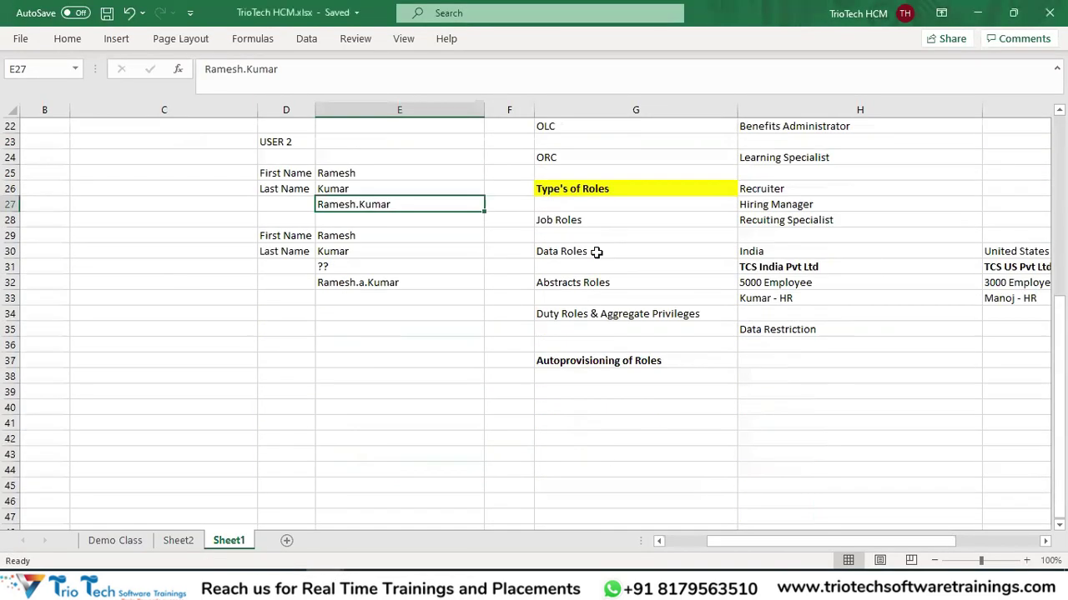
pyautogui.scroll(-5, 596, 252)
pyautogui.click(381, 177)
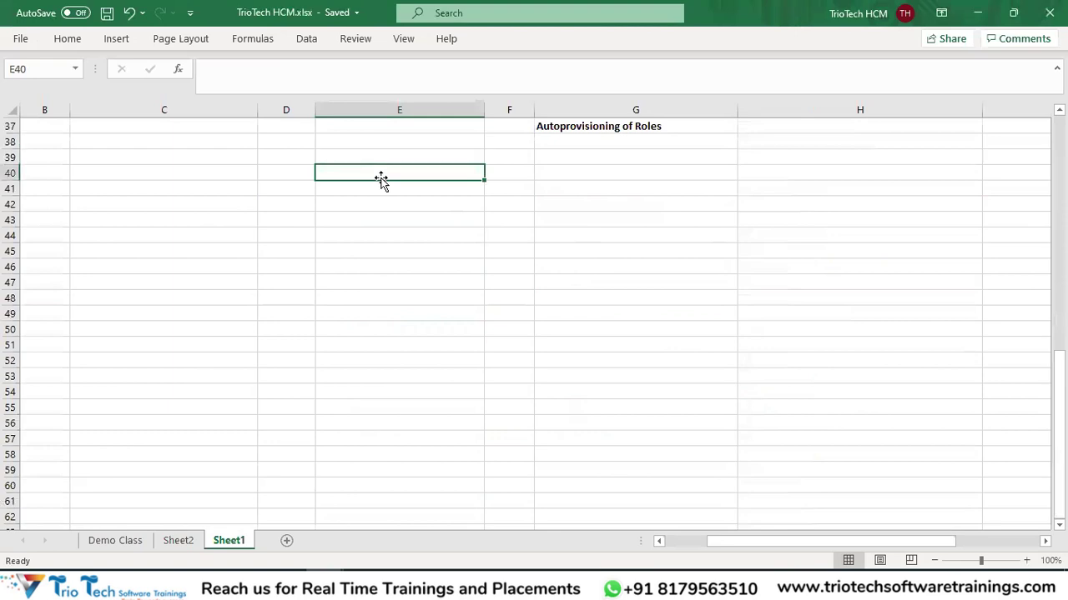
pyautogui.write('TATA g')
pyautogui.press('BackSpace')
pyautogui.write('Group')
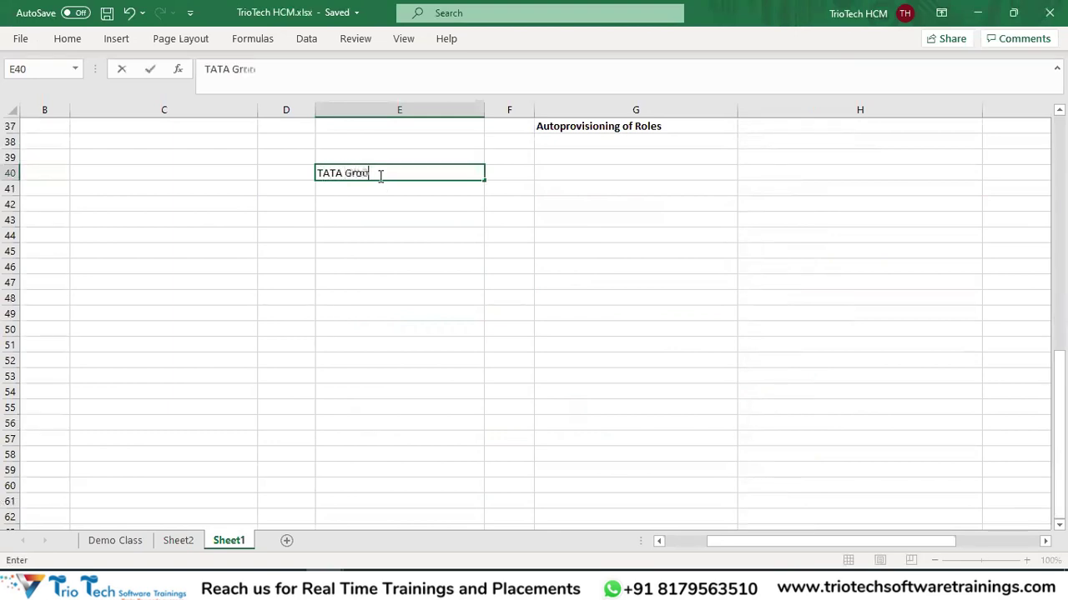
pyautogui.press('Return')
pyautogui.press('Return')
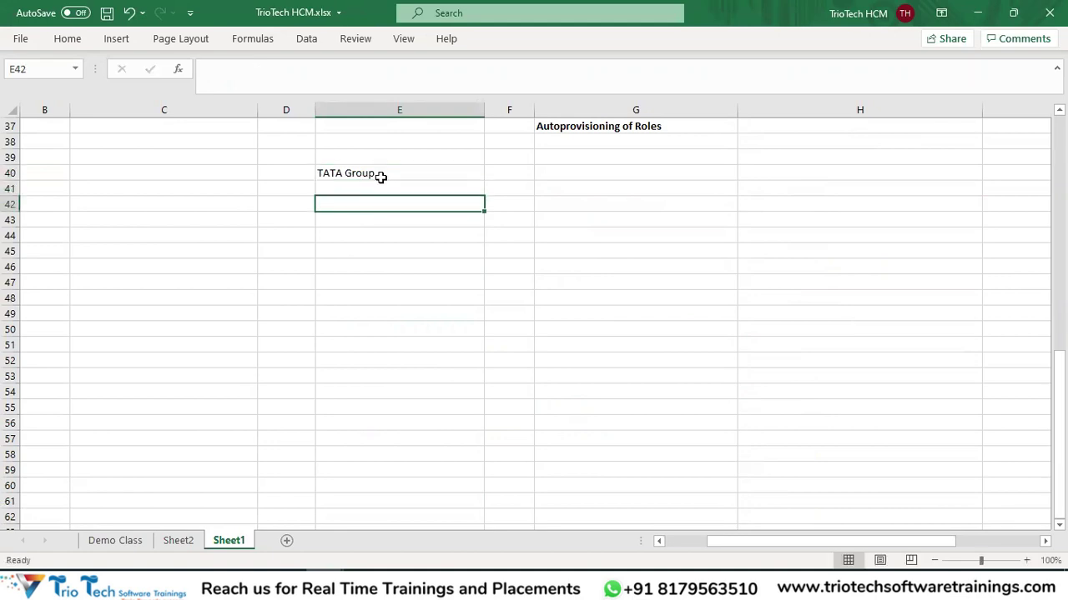
# Enter TCS India Pvt Ltd in E42 and TATA Motors Pvt Ltd in G42, both bold.
pyautogui.write('TCS')
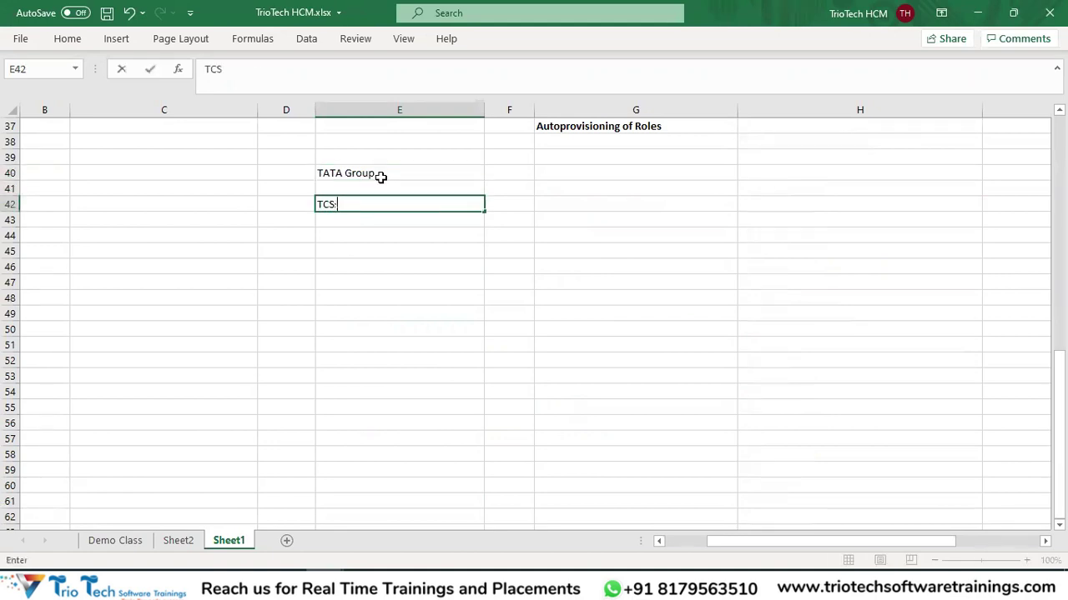
pyautogui.write(' India Pvt Ltd')
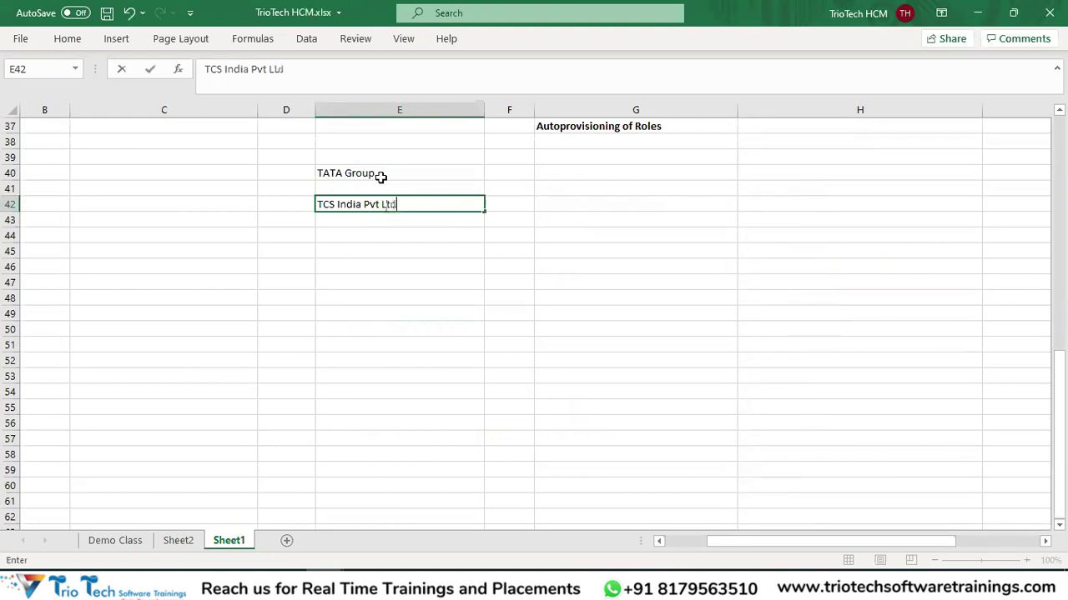
pyautogui.press('Tab')
pyautogui.press('Tab')
pyautogui.write('T')
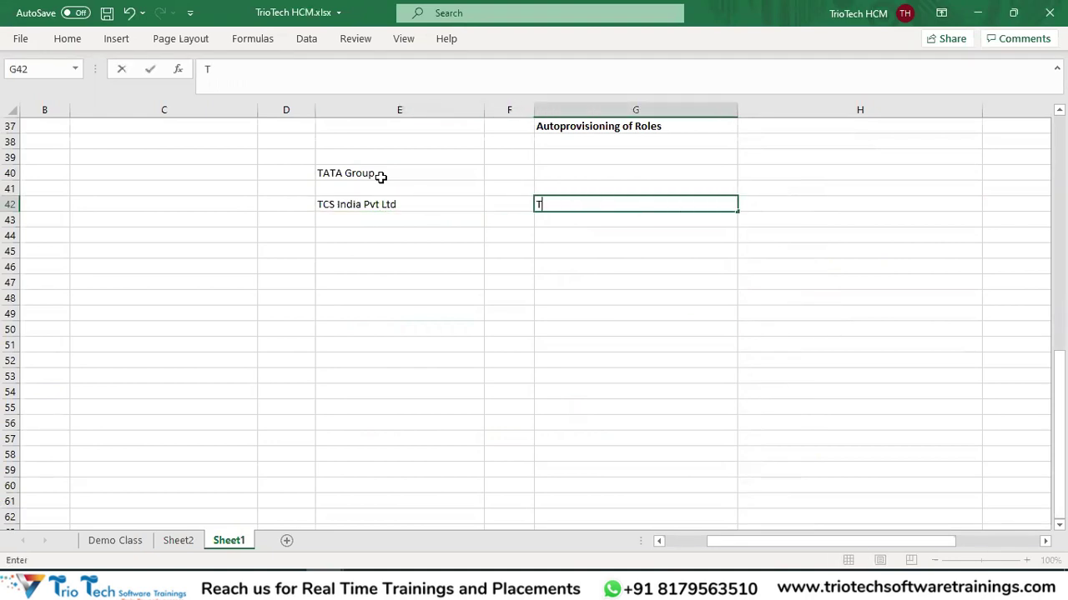
pyautogui.write('ATA Motors ')
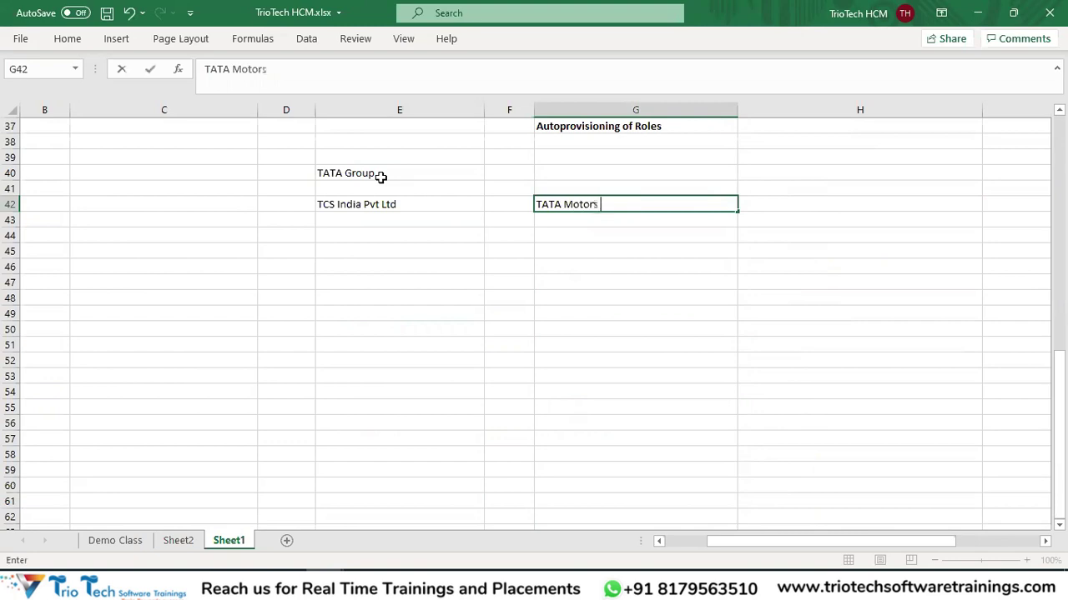
pyautogui.write('Pvt Ltd')
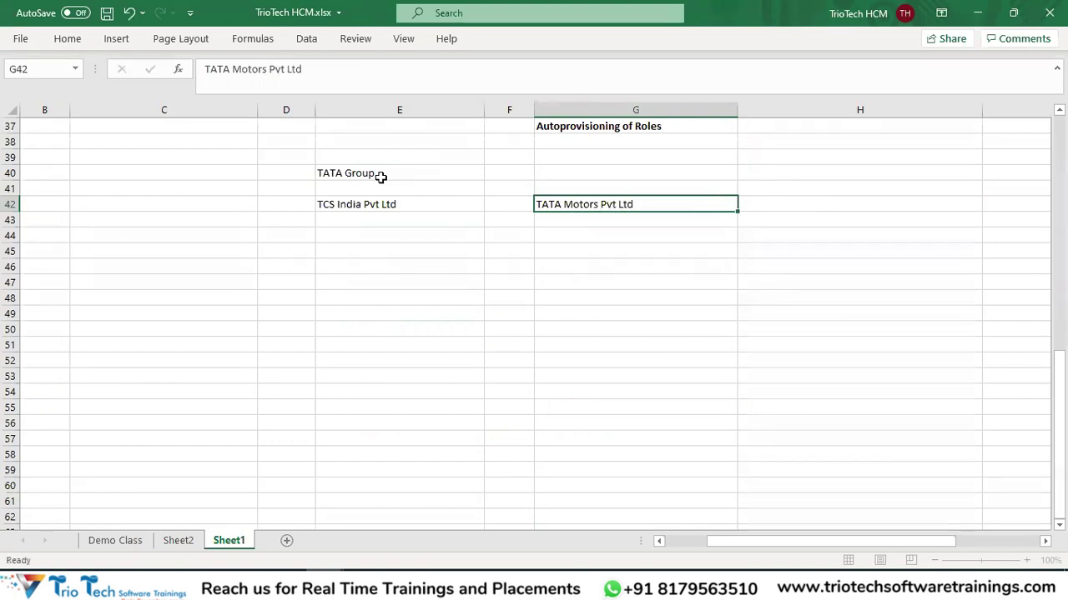
pyautogui.press('Return')
pyautogui.moveTo(396, 207); pyautogui.dragTo(570, 208)
pyautogui.hotkey('ctrl', 'b')
pyautogui.click(434, 267)
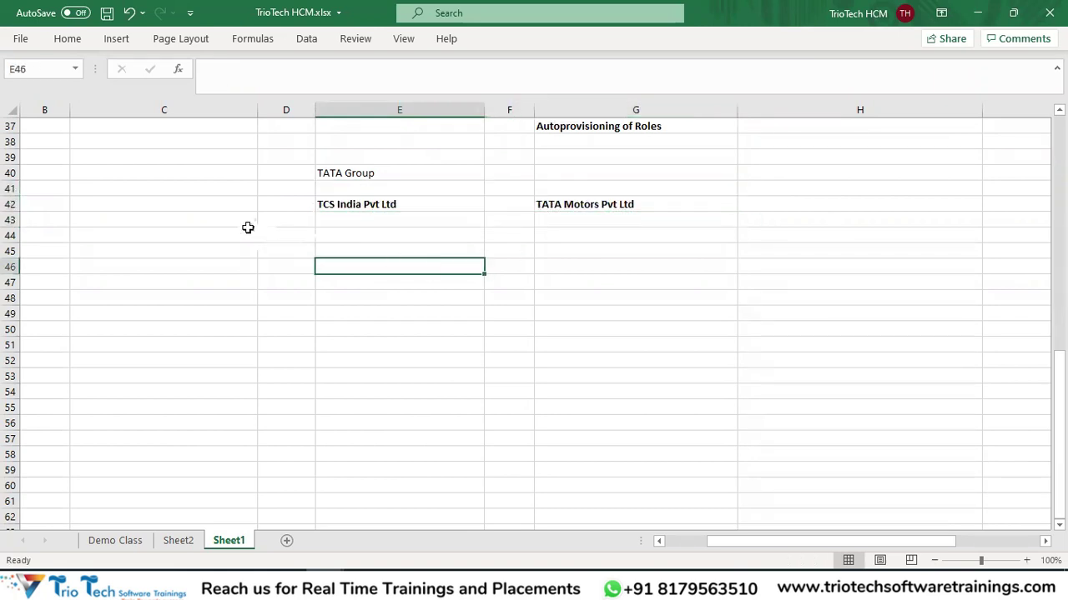
pyautogui.scroll(7, 301, 188)
pyautogui.scroll(5, 296, 188)
pyautogui.click(382, 190)
# Paste the User Account Management heading into E44 and fill it yellow.
pyautogui.hotkey('ctrl', 'c')
pyautogui.scroll(-10, 436, 223)
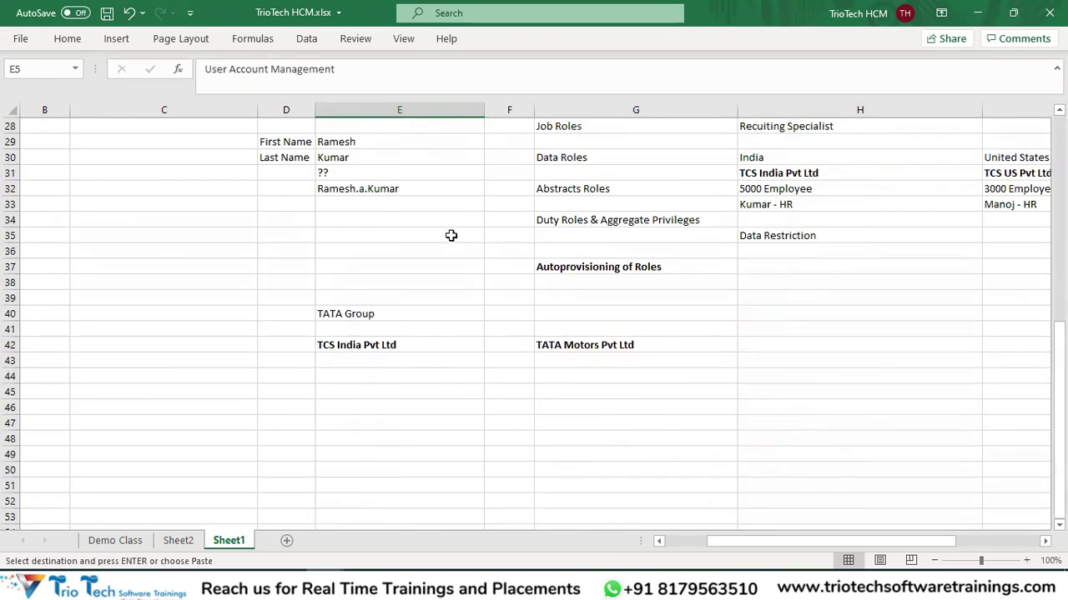
pyautogui.click(343, 329)
pyautogui.hotkey('ctrl', 'v')
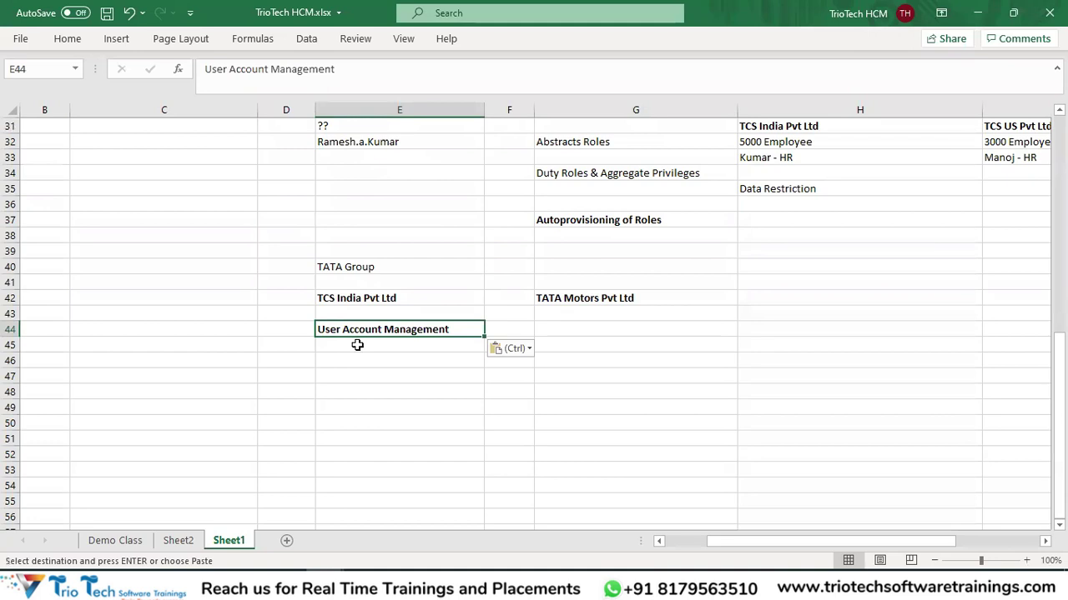
pyautogui.hotkey('ctrl', 's')
pyautogui.click(66, 39)
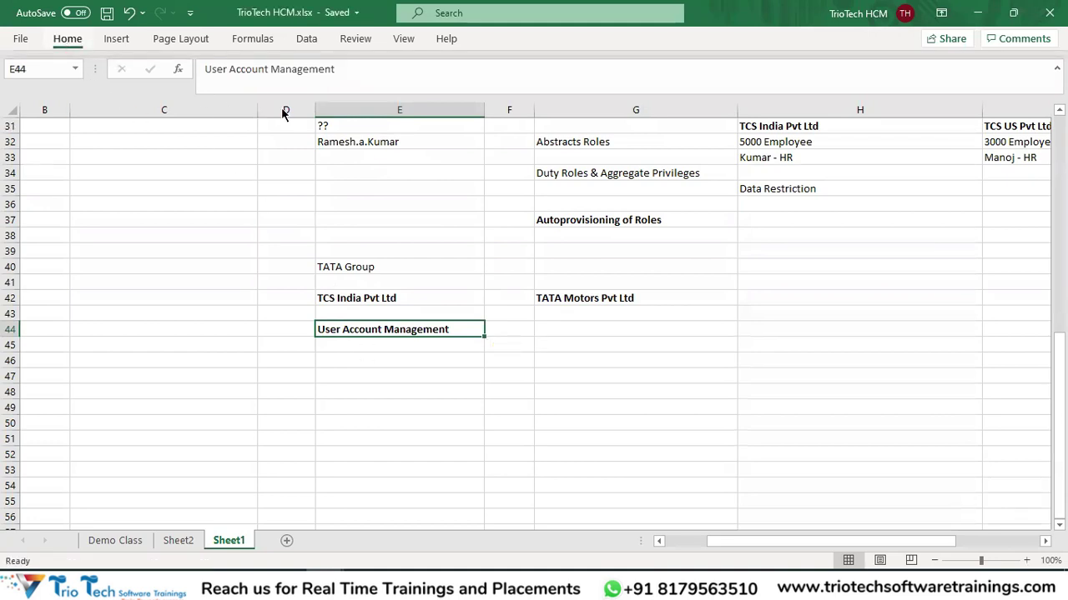
pyautogui.click(200, 93)
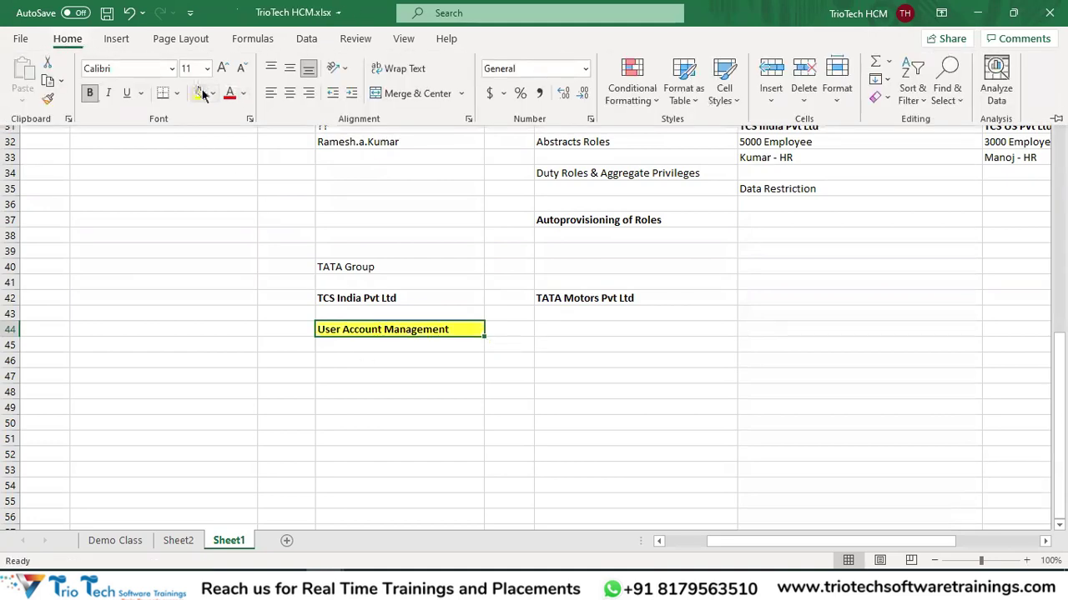
# Review the TCS India Pvt Ltd entry in E42, then select cell E46 for the next note.
pyautogui.click(437, 292)
pyautogui.click(460, 295)
pyautogui.press('F2')
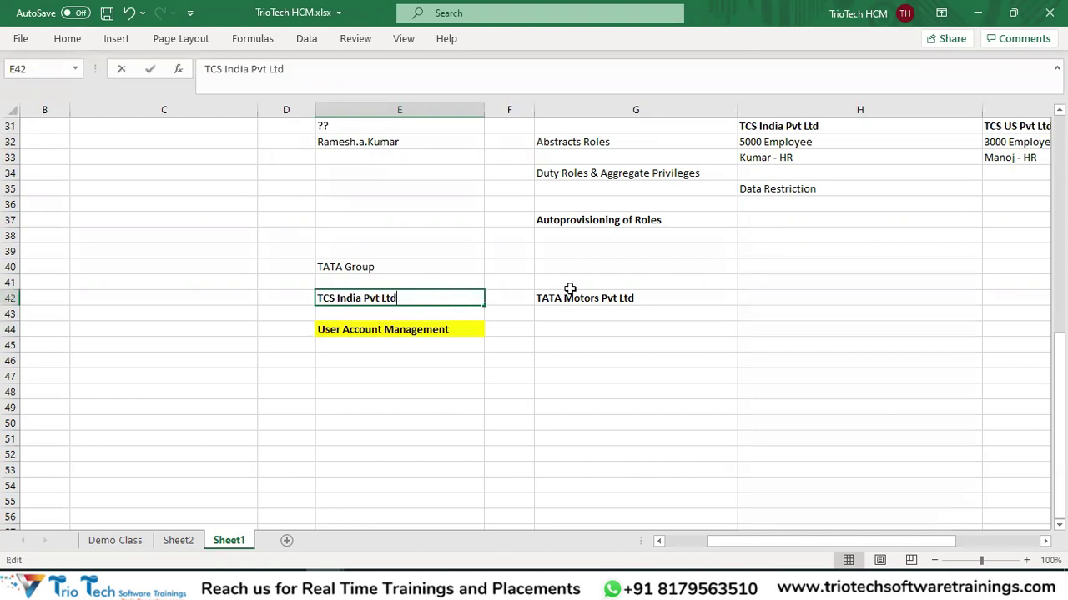
pyautogui.moveTo(587, 290); pyautogui.dragTo(467, 298)
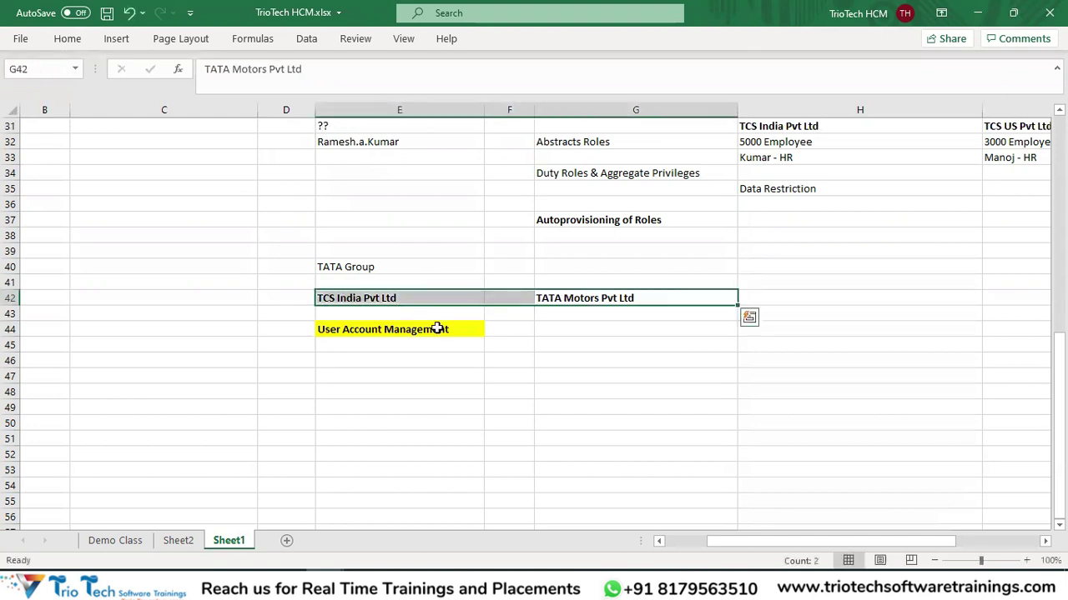
pyautogui.scroll(-1, 436, 326)
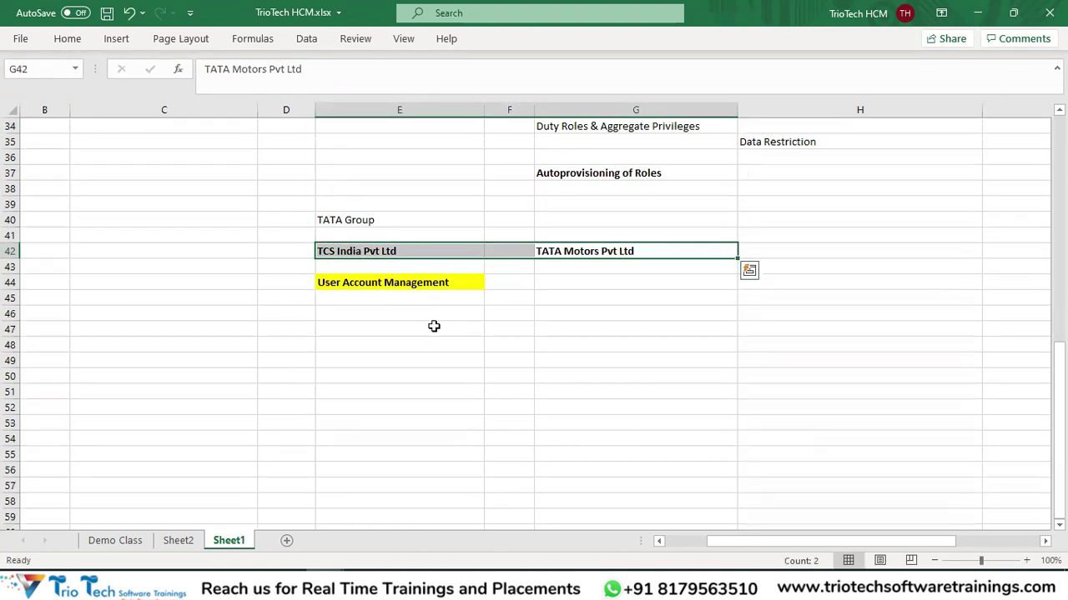
pyautogui.click(371, 312)
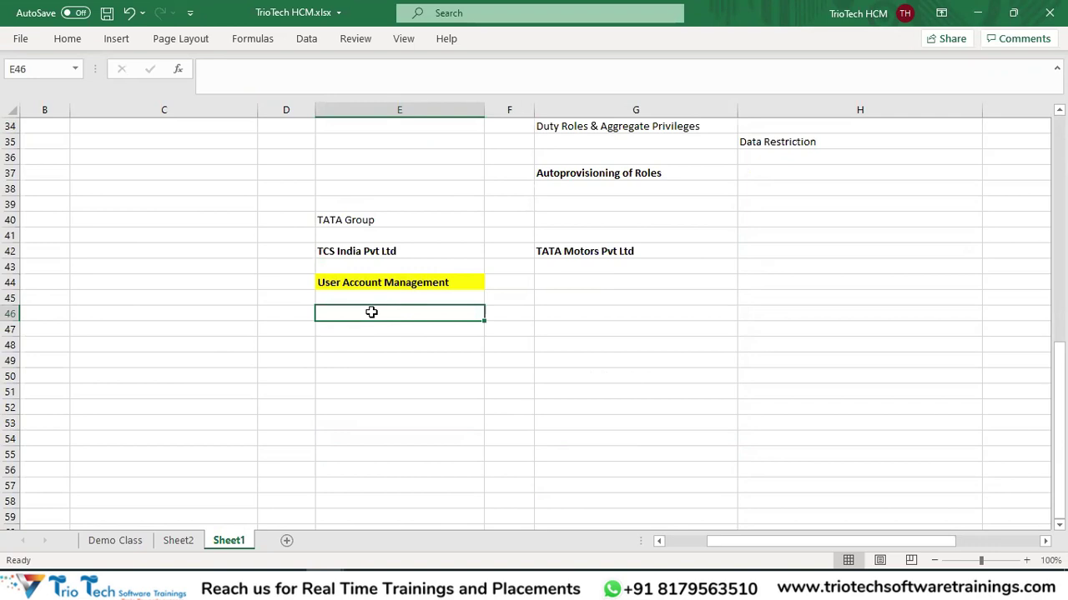
# Enter Email ID, 90 Days and 10 Days down column E, two rows apart.
pyautogui.write('Email ID')
pyautogui.press('Return')
pyautogui.press('Return')
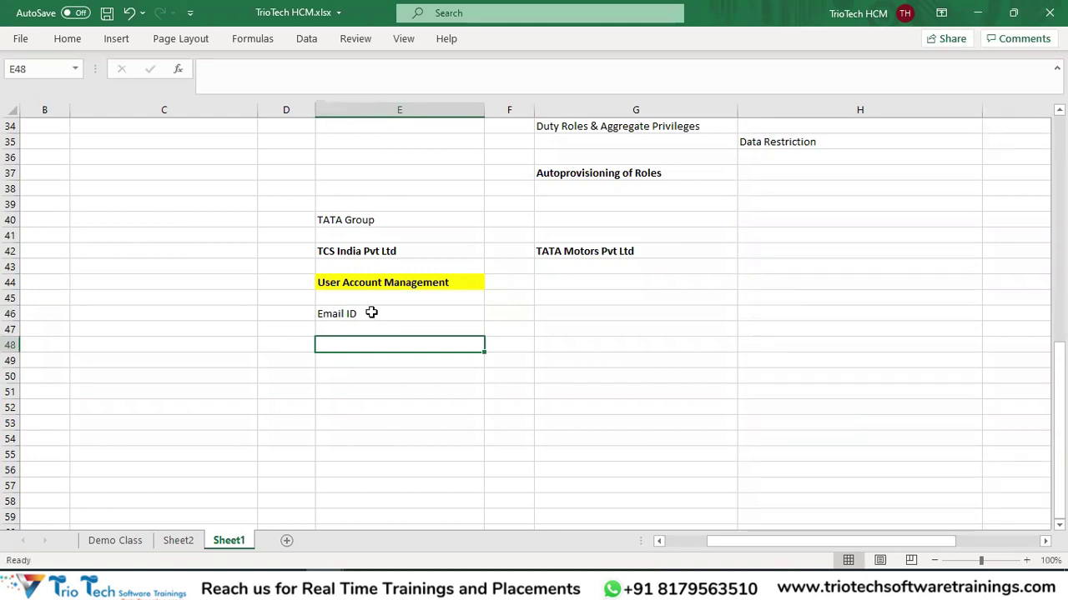
pyautogui.write('E')
pyautogui.press('BackSpace')
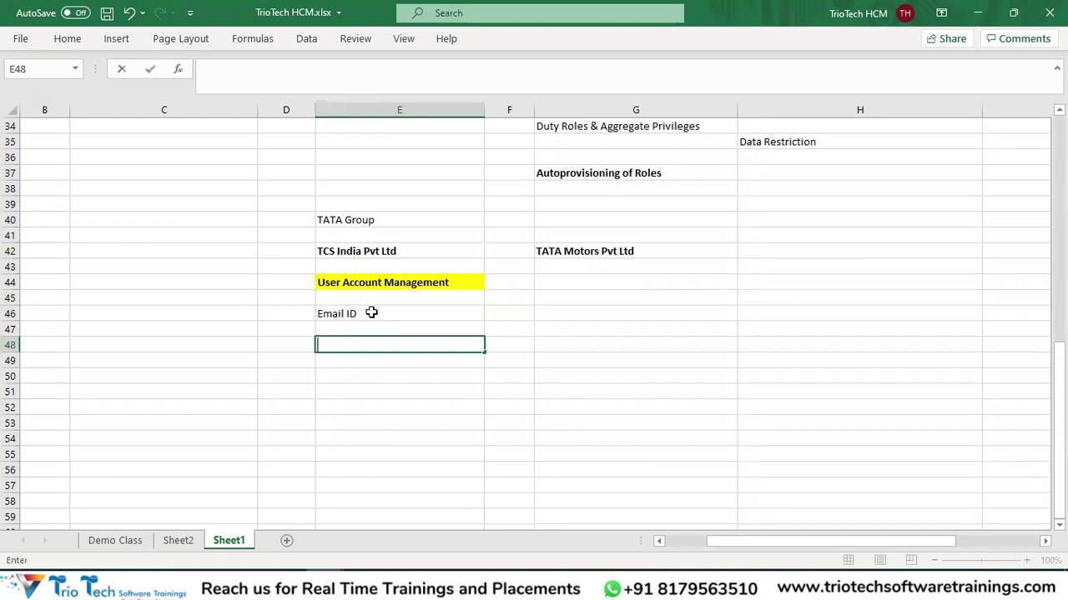
pyautogui.write('90 Days')
pyautogui.press('Return')
pyautogui.press('Return')
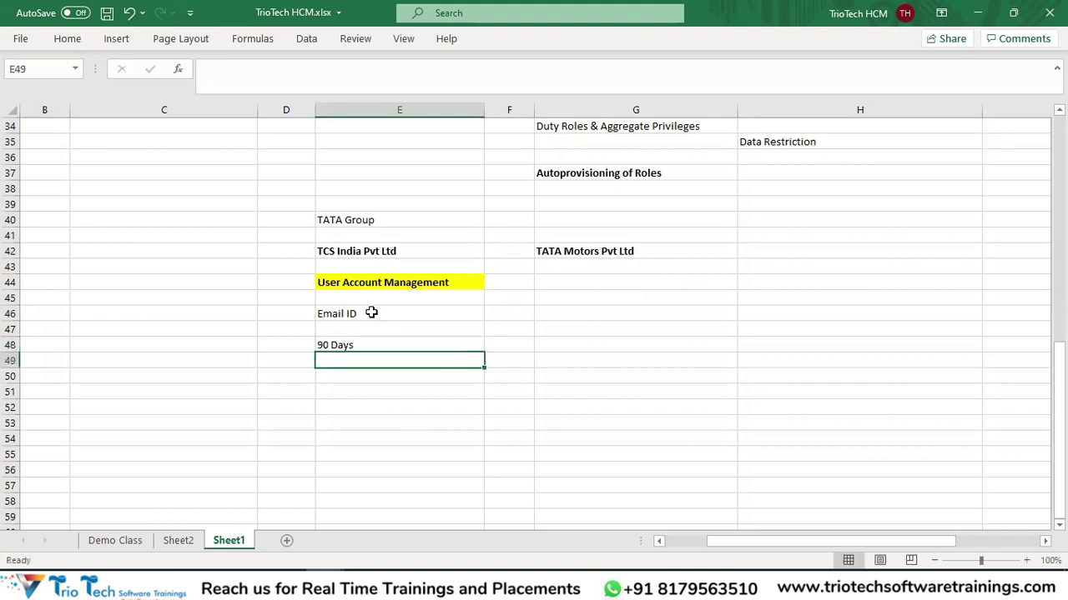
pyautogui.write('10 Days')
pyautogui.press('Return')
pyautogui.press('Return')
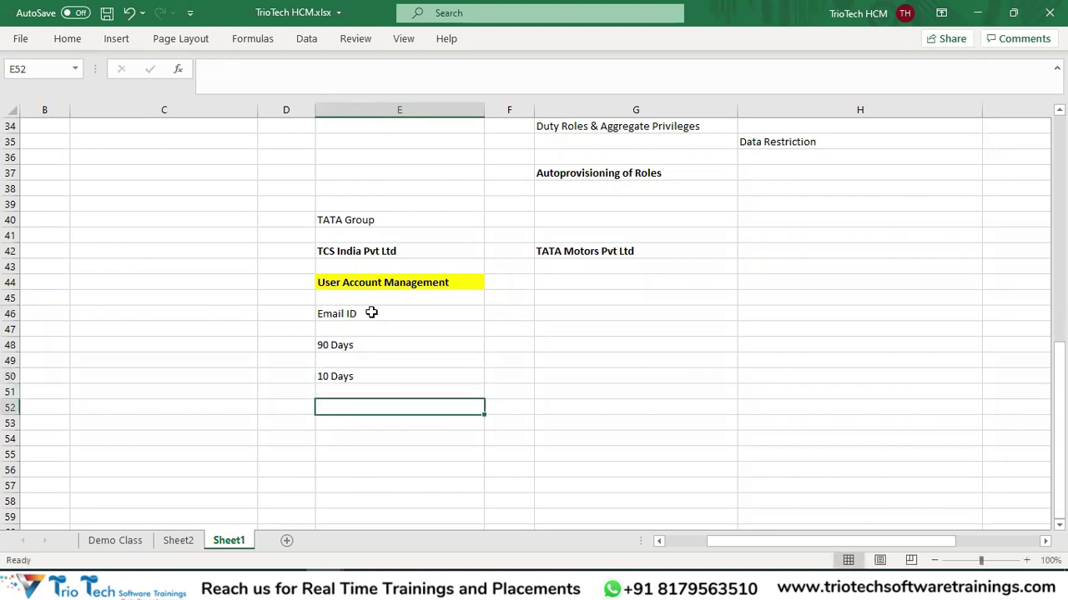
# Add 5 Hrs, Admins to reset Password - No and Disallow Last Password - No below them.
pyautogui.write('5')
pyautogui.write(' Day')
pyautogui.press('BackSpace')
pyautogui.press('BackSpace')
pyautogui.press('BackSpace')
pyautogui.write('H')
pyautogui.press('Return')
pyautogui.press('Return')
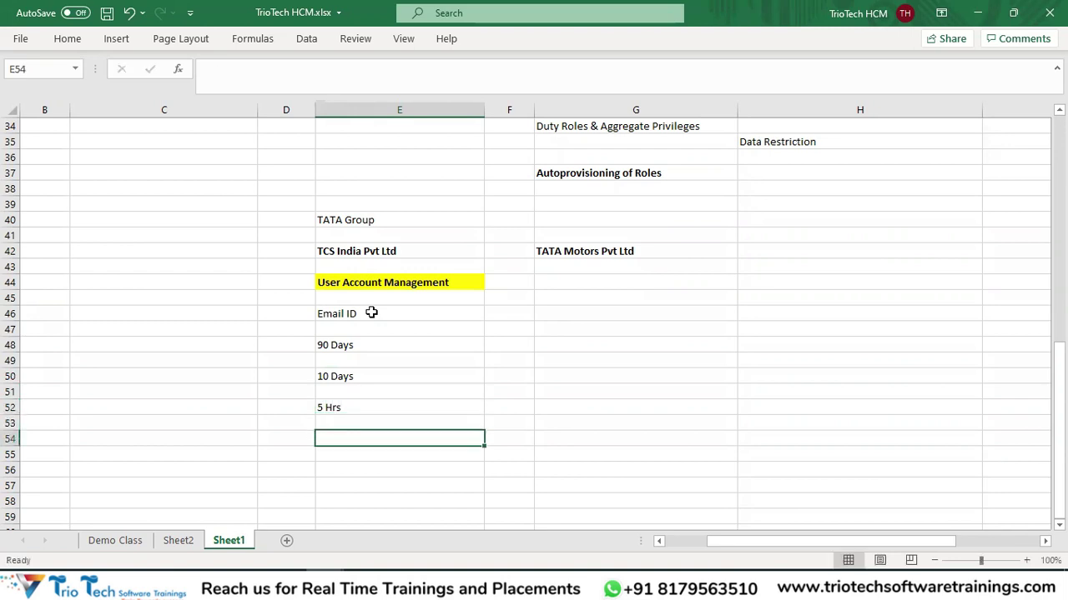
pyautogui.write('Ad')
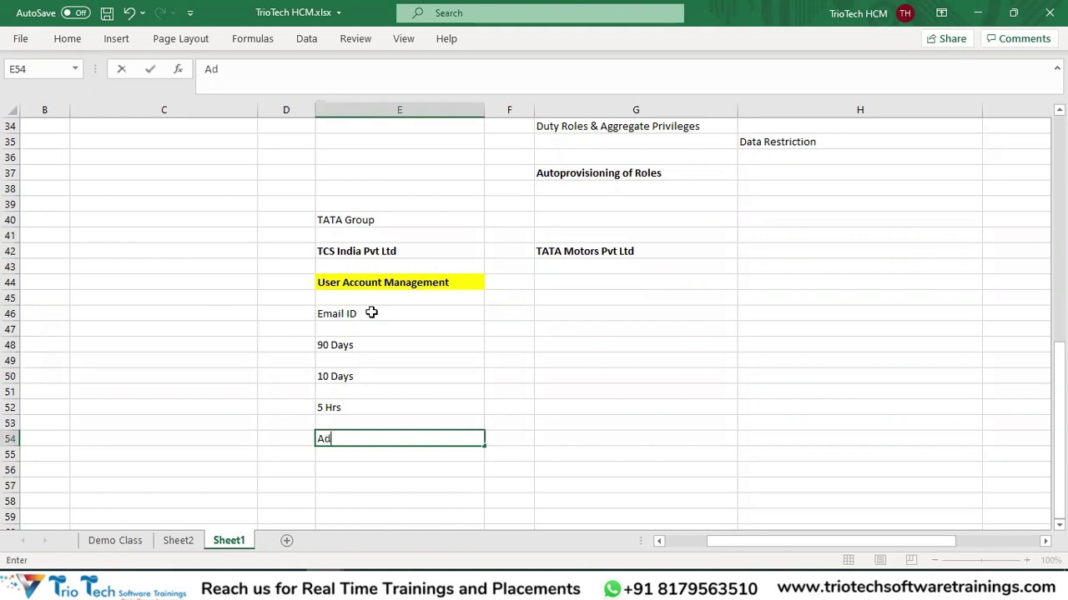
pyautogui.write('mins to reset')
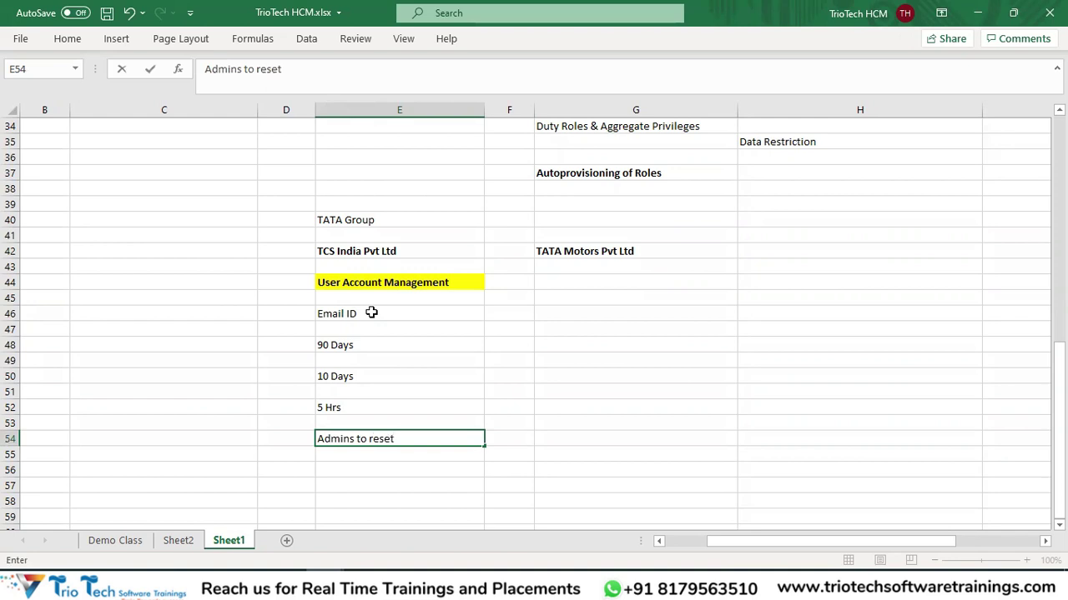
pyautogui.write(' Passwor')
pyautogui.write('N')
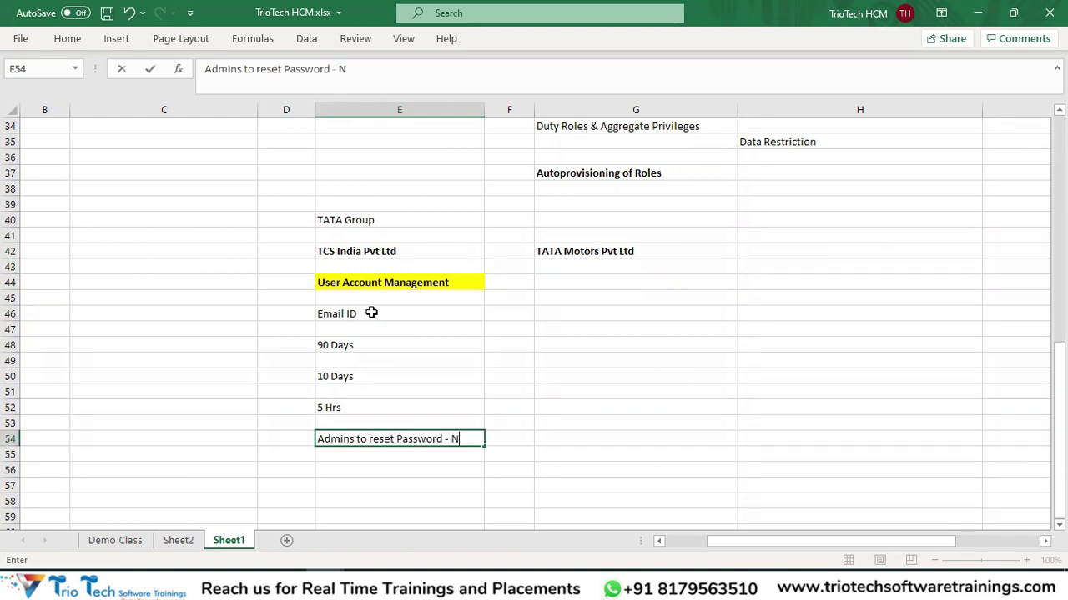
pyautogui.write('o')
pyautogui.press('Return')
pyautogui.press('Return')
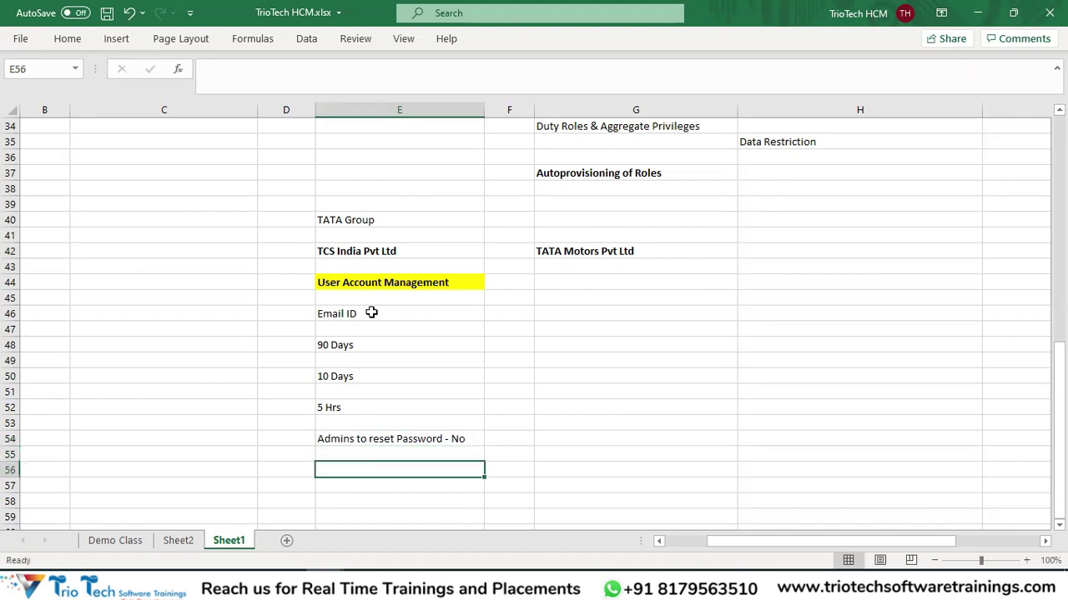
pyautogui.write('Di')
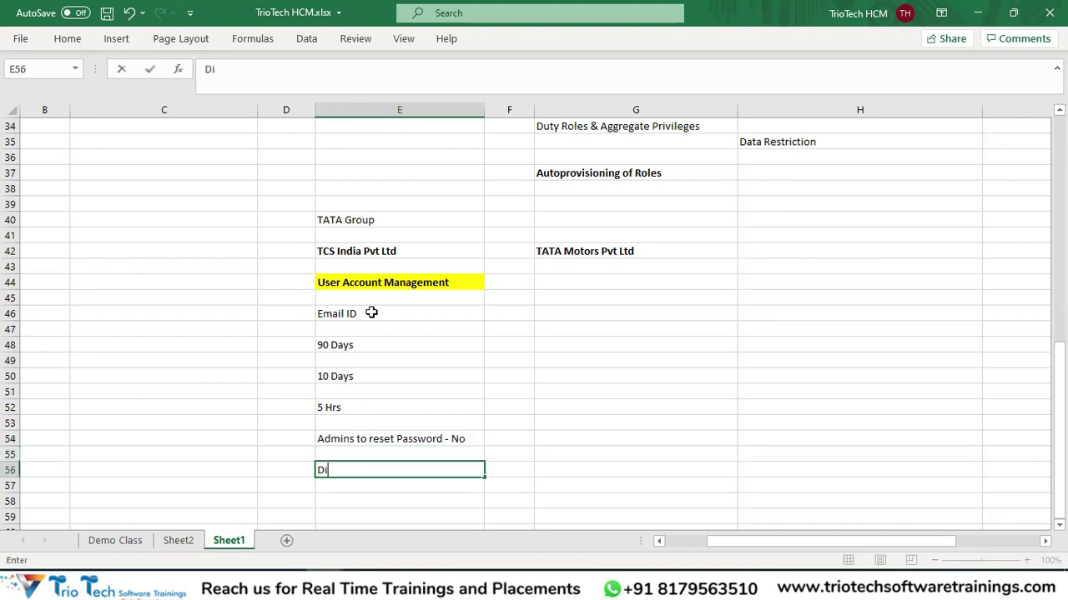
pyautogui.write('sAl')
pyautogui.write('ll')
pyautogui.write('ow Last ')
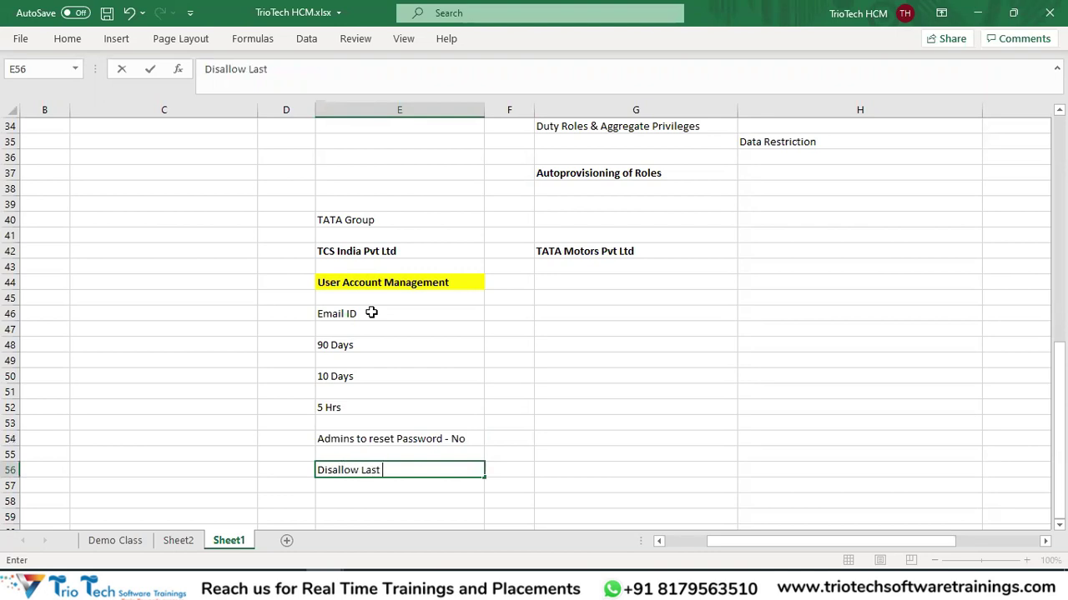
pyautogui.write('Password - Ye')
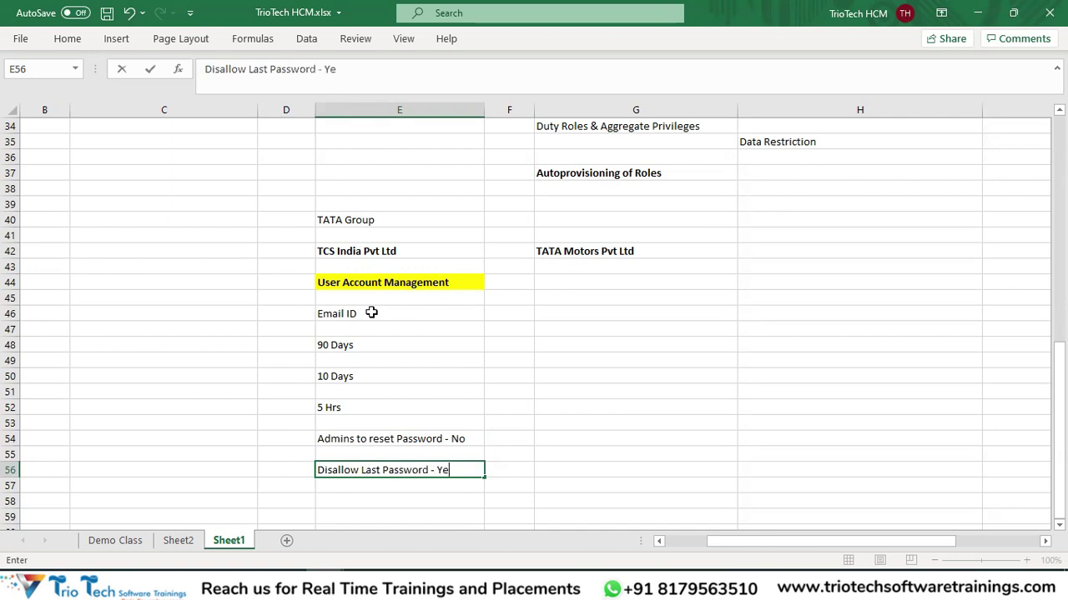
pyautogui.write('s')
pyautogui.press('BackSpace')
pyautogui.press('BackSpace')
pyautogui.press('BackSpace')
pyautogui.write('No')
pyautogui.press('Return')
pyautogui.press('Down')
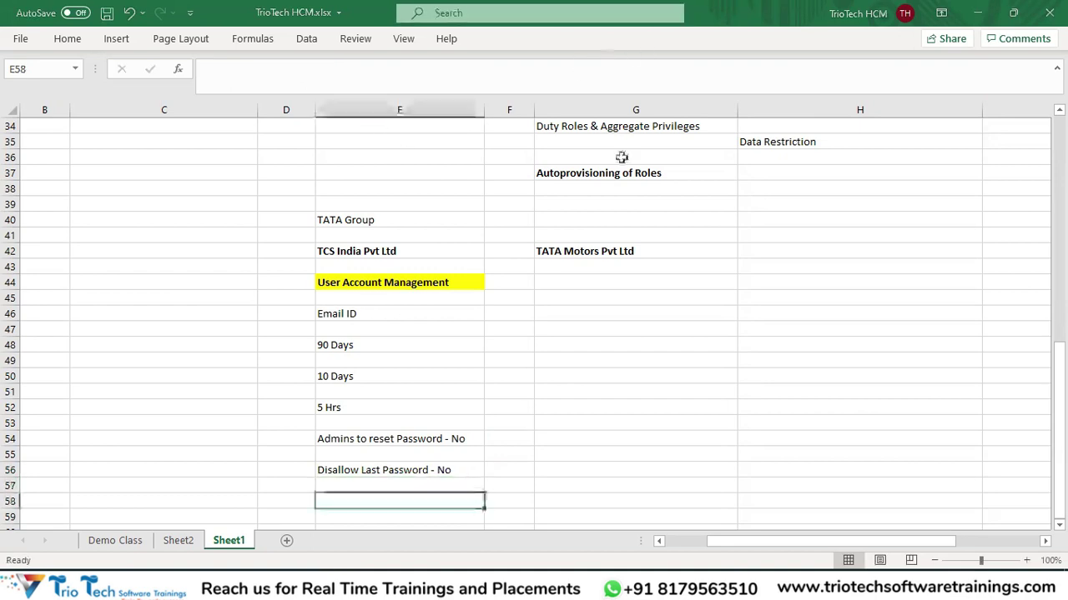
pyautogui.scroll(-1, 486, 403)
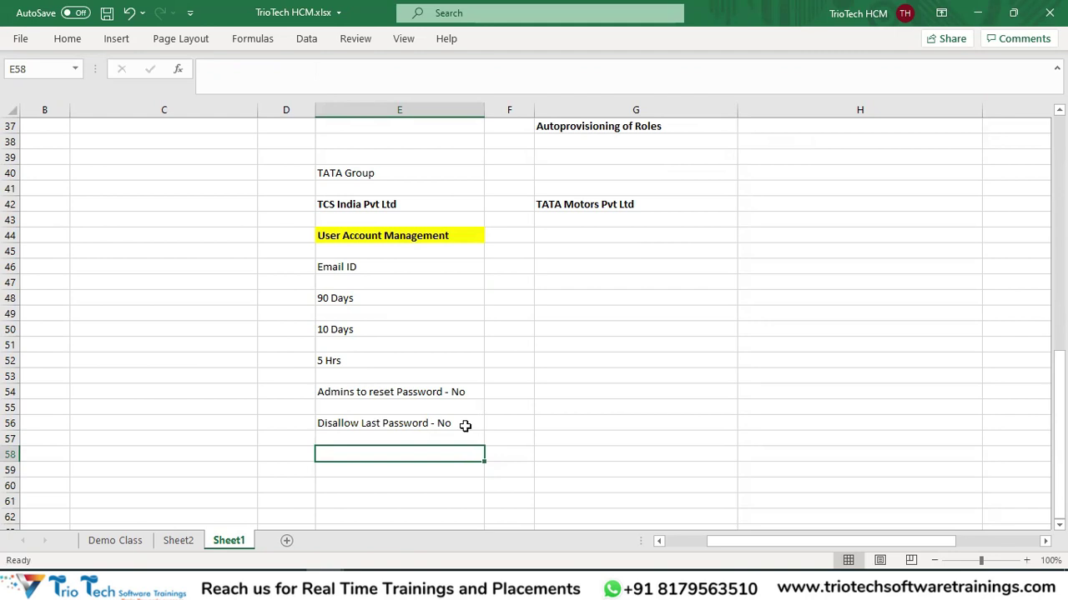
# Move the Email ID settings block from E46 two rows down to E48.
pyautogui.moveTo(358, 272); pyautogui.dragTo(393, 417)
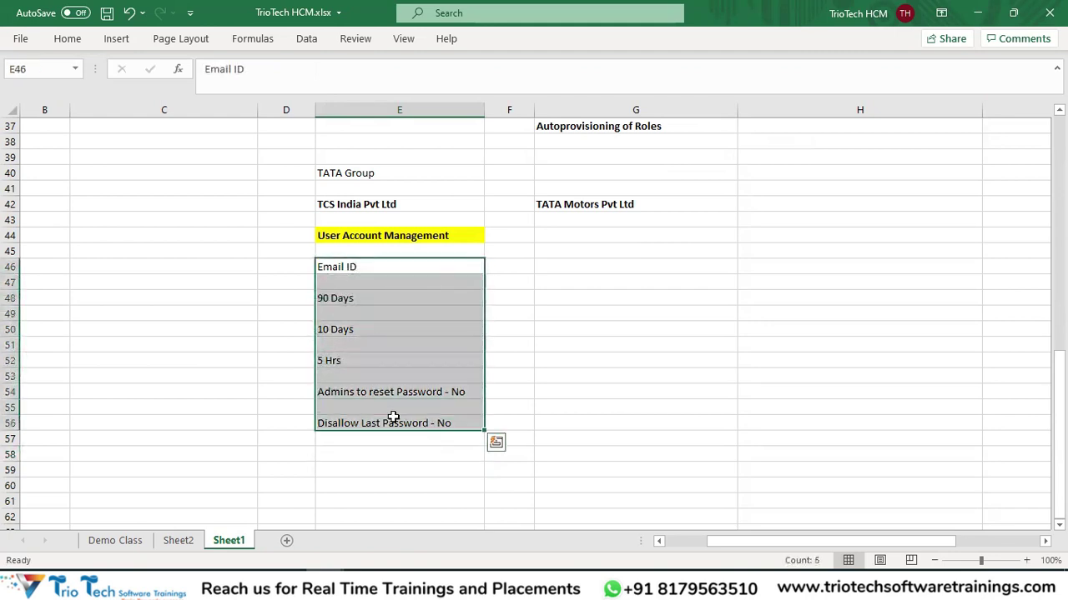
pyautogui.hotkey('ctrl', 'c')
pyautogui.hotkey('ctrl', 's')
pyautogui.moveTo(361, 202); pyautogui.dragTo(572, 206)
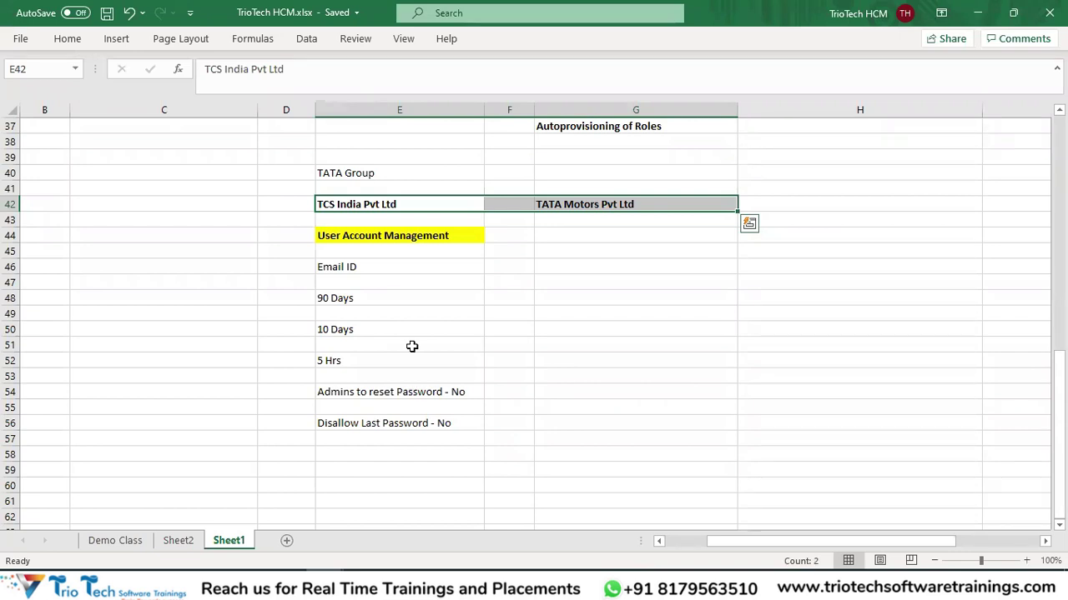
pyautogui.click(584, 249)
pyautogui.moveTo(365, 267); pyautogui.dragTo(415, 432)
pyautogui.hotkey('ctrl', 'x')
pyautogui.click(351, 299)
pyautogui.hotkey('ctrl', 'v')
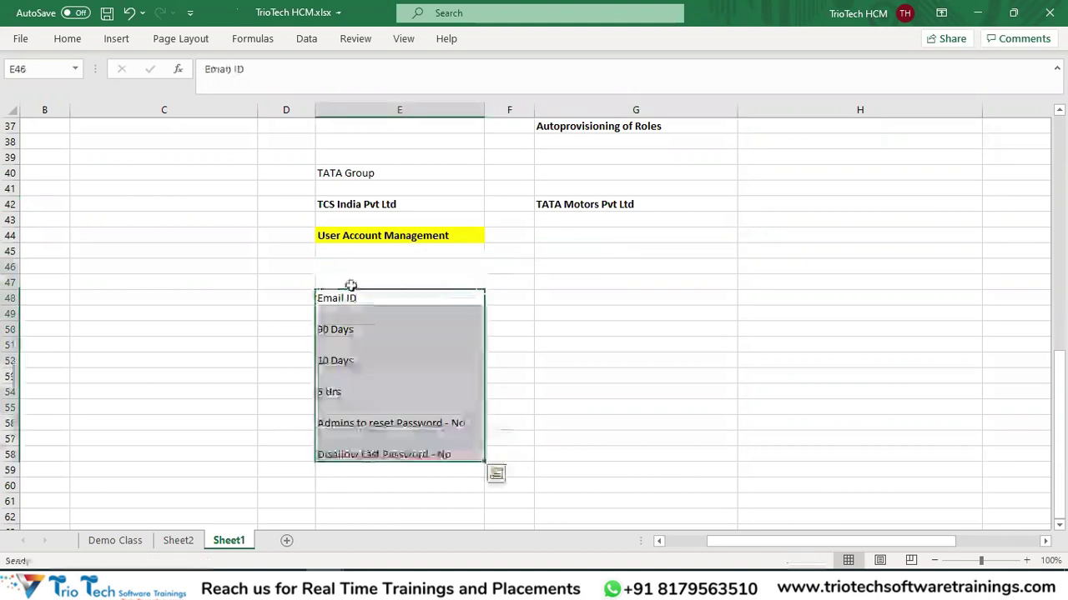
# Put a bold Employees/ Worker heading in the freed cell E46.
pyautogui.click(347, 271)
pyautogui.write('Emplo')
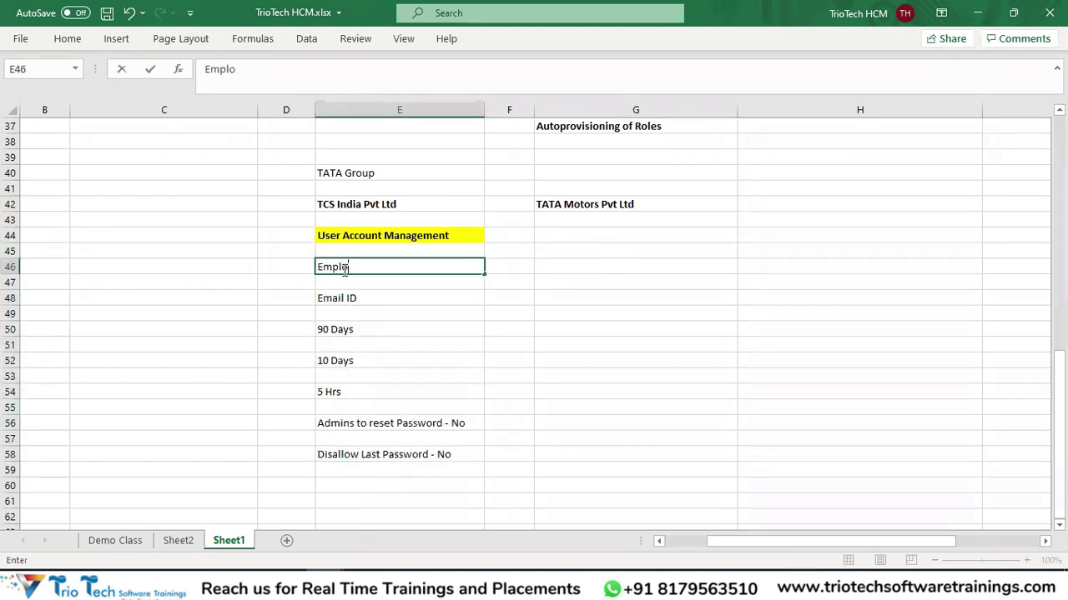
pyautogui.write('yees/ Worker')
pyautogui.click(420, 388)
pyautogui.click(417, 205)
pyautogui.click(588, 218)
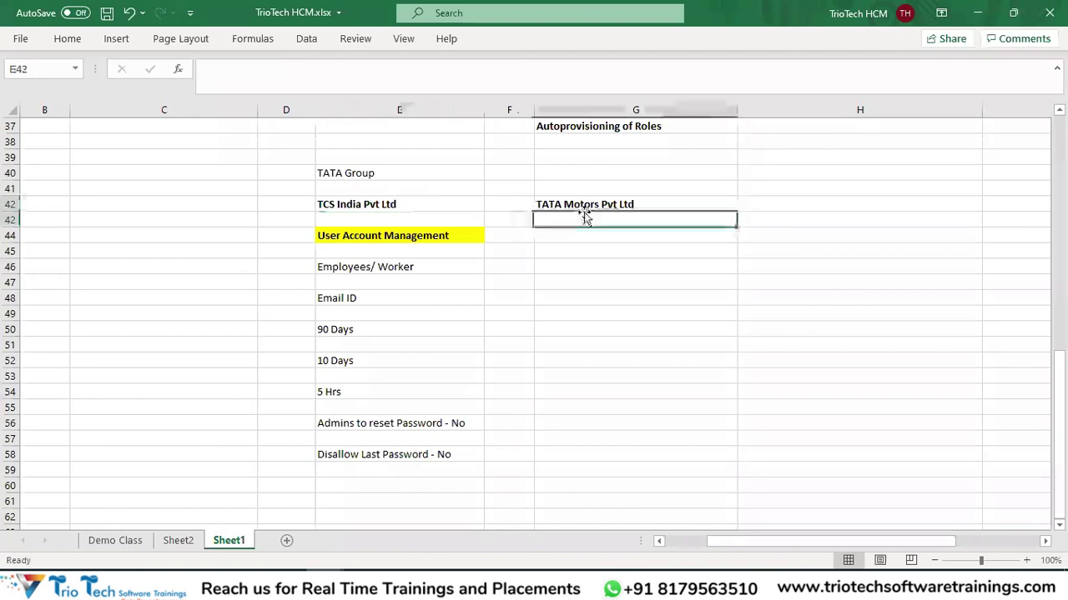
pyautogui.click(589, 242)
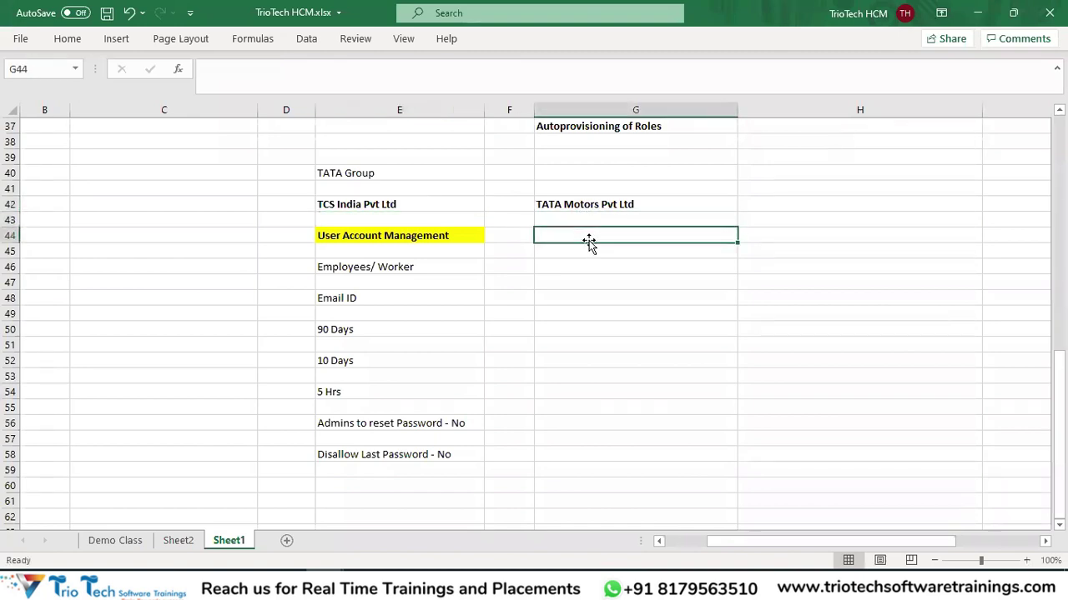
pyautogui.click(440, 235)
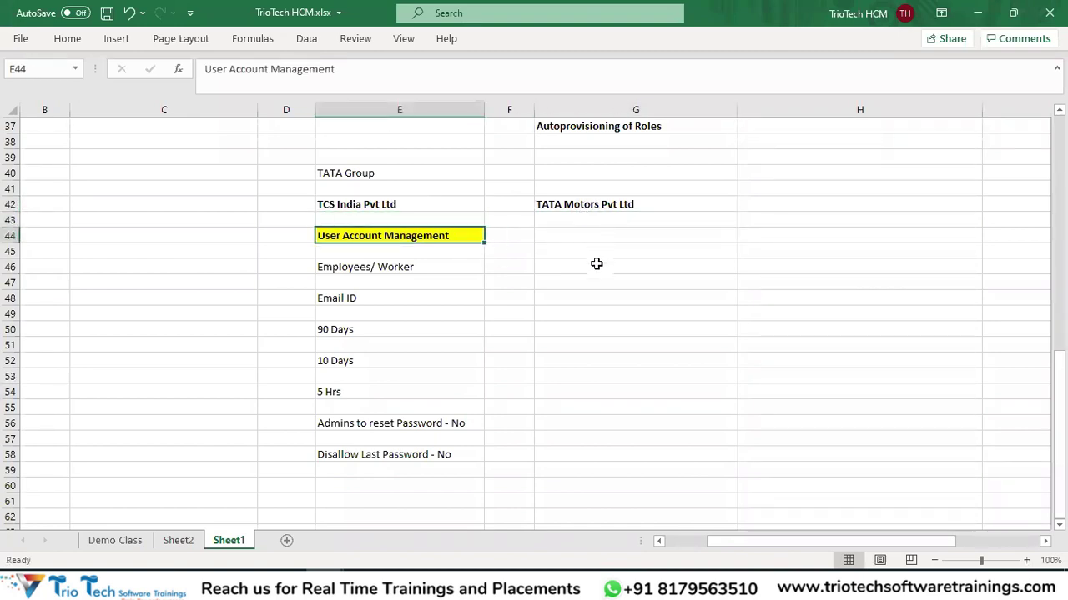
pyautogui.click(457, 265)
pyautogui.hotkey('ctrl', 'b')
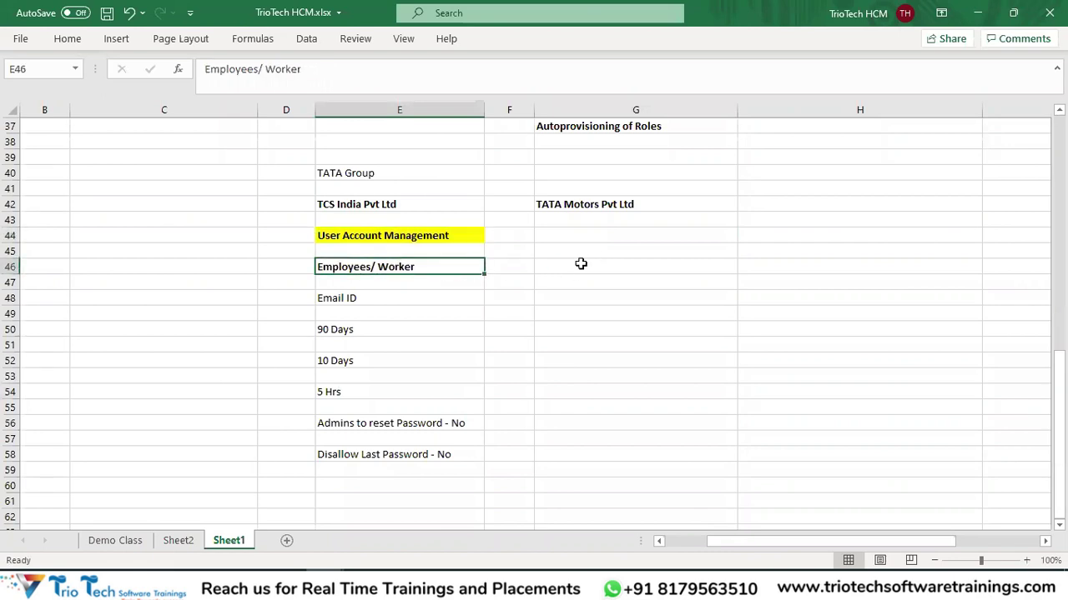
# Add a bold Implementation Users heading in G46 beside it.
pyautogui.click(599, 264)
pyautogui.write('Im')
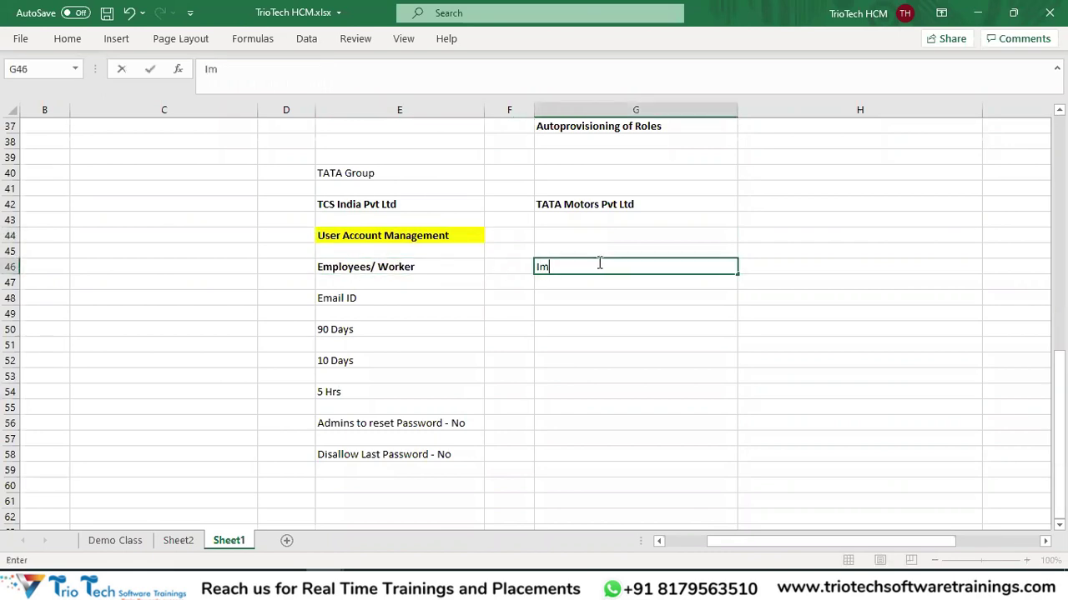
pyautogui.write('plementation Us')
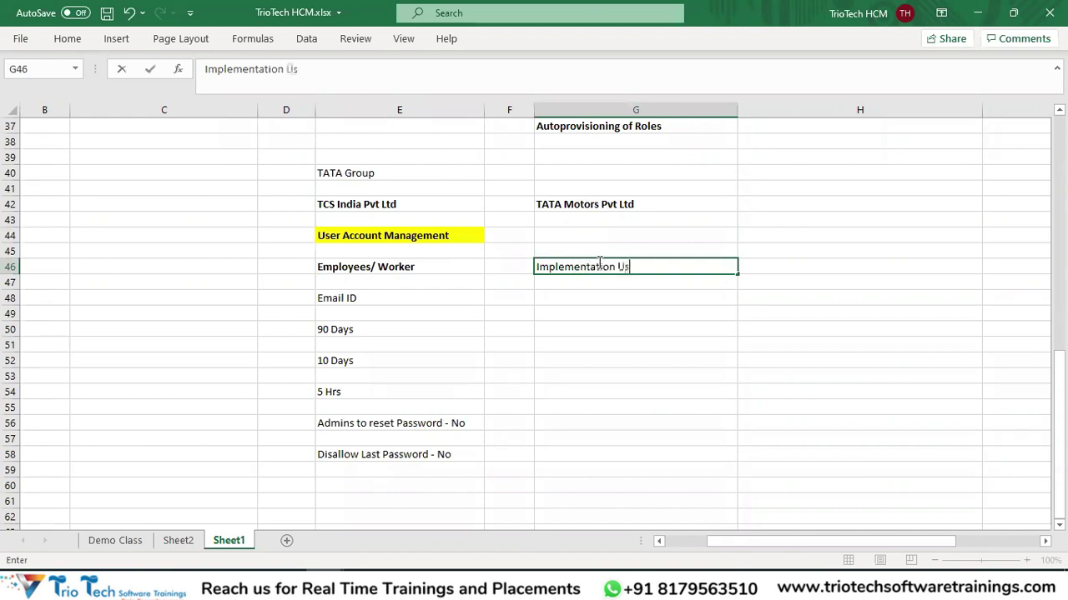
pyautogui.write('ers')
pyautogui.press('Return')
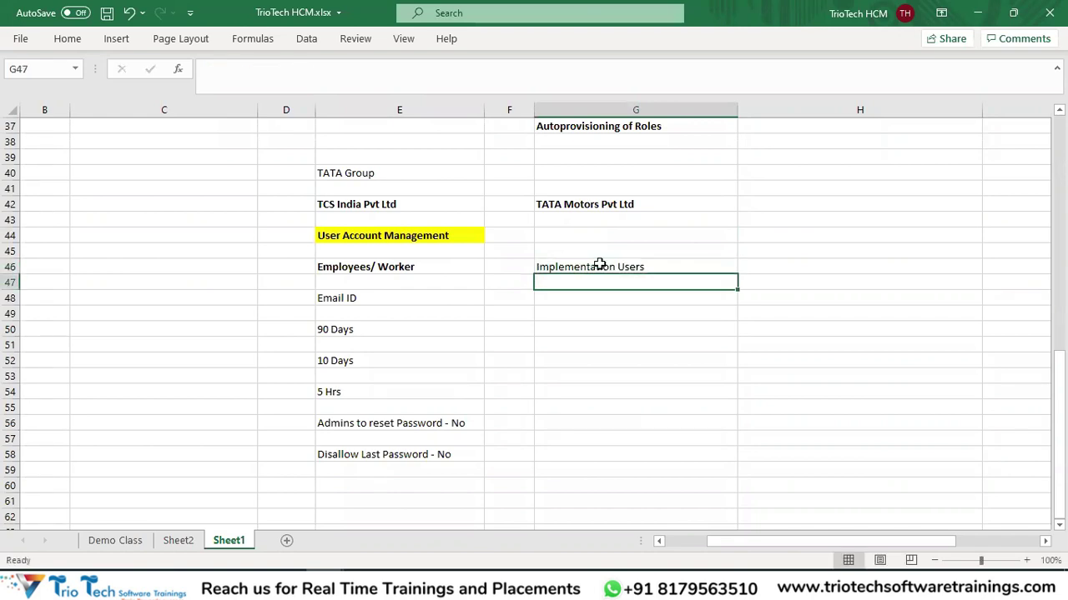
pyautogui.click(599, 265)
pyautogui.hotkey('ctrl', 'b')
pyautogui.click(598, 358)
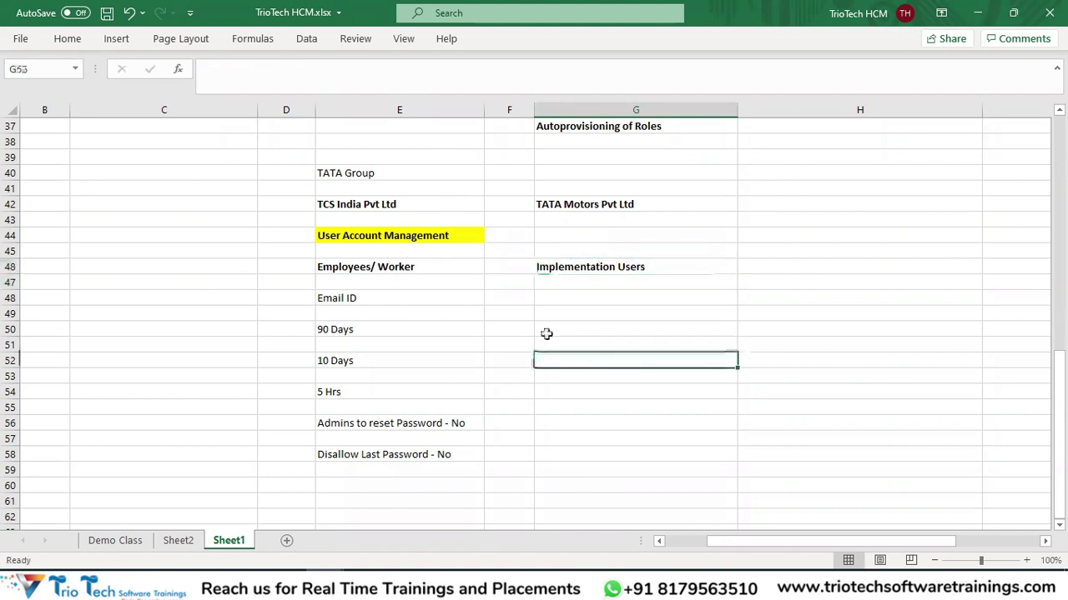
pyautogui.click(382, 266)
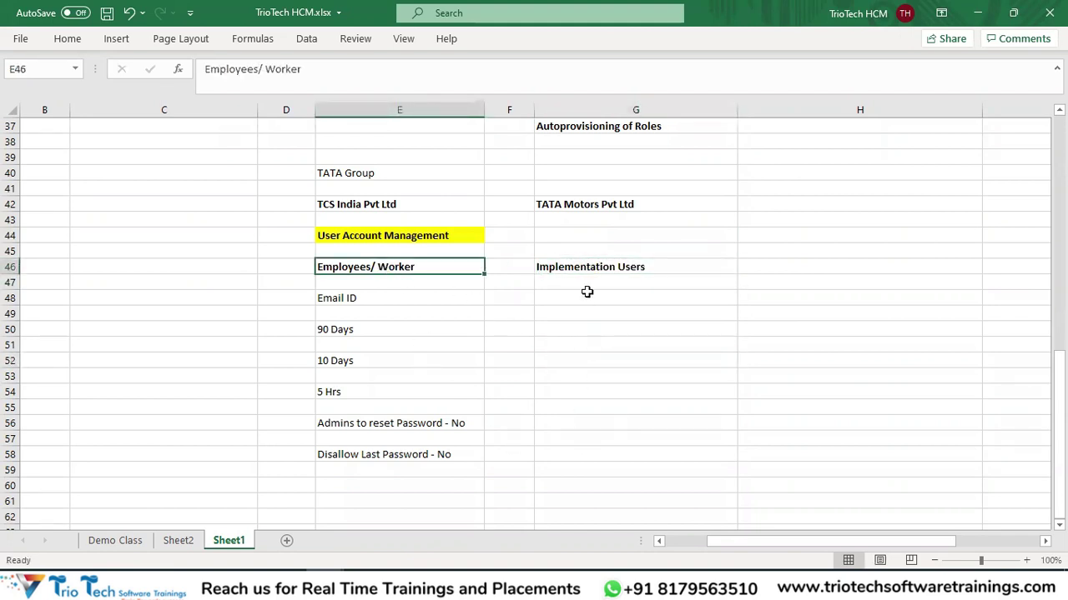
pyautogui.moveTo(584, 298); pyautogui.dragTo(593, 465)
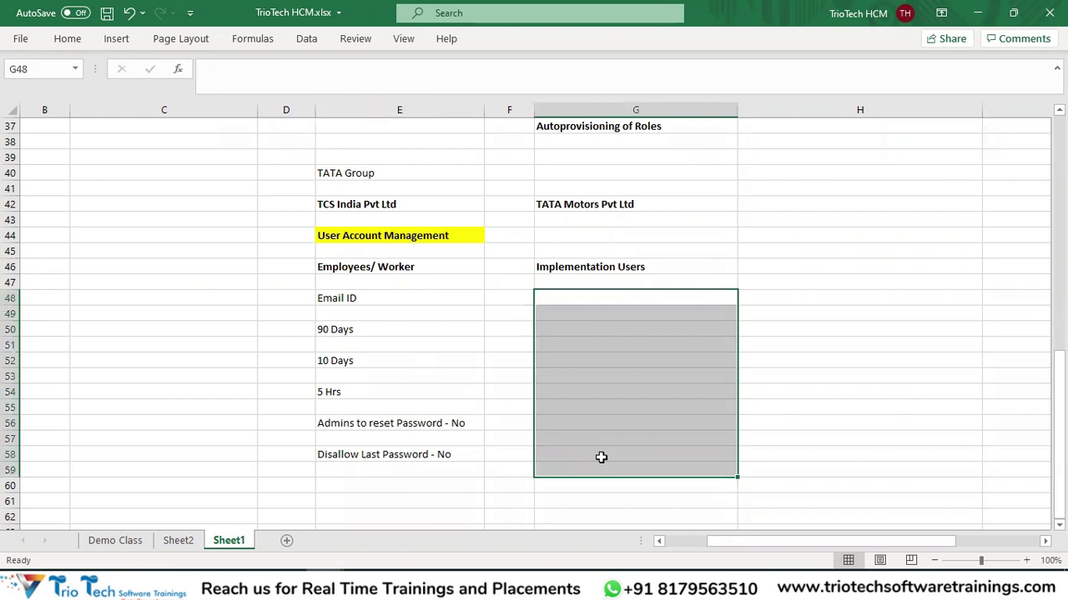
pyautogui.click(584, 268)
pyautogui.hotkey('alt', 'Tab')
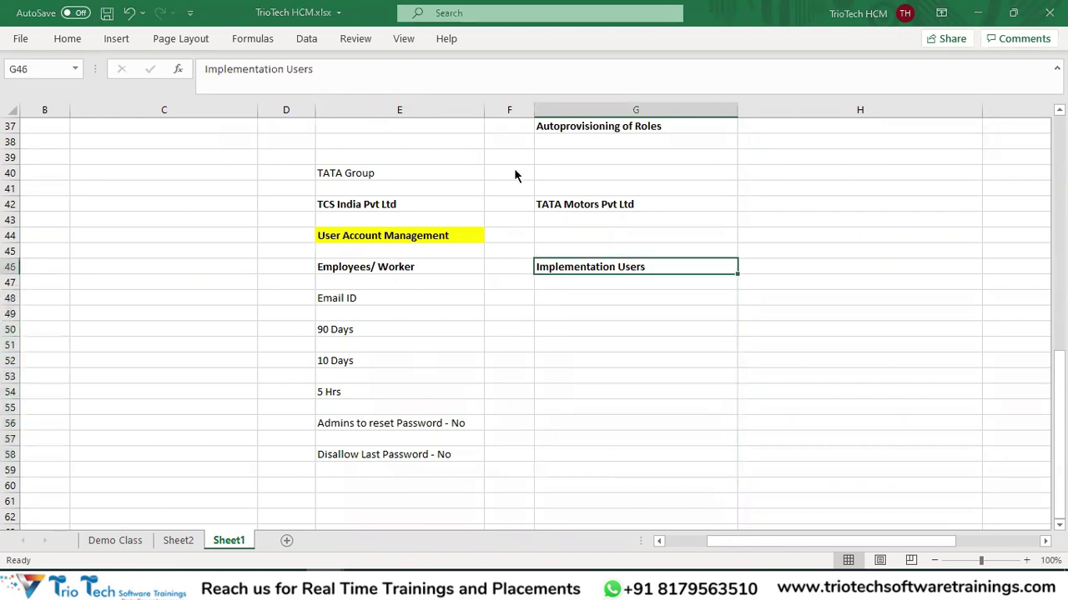
pyautogui.click(167, 46)
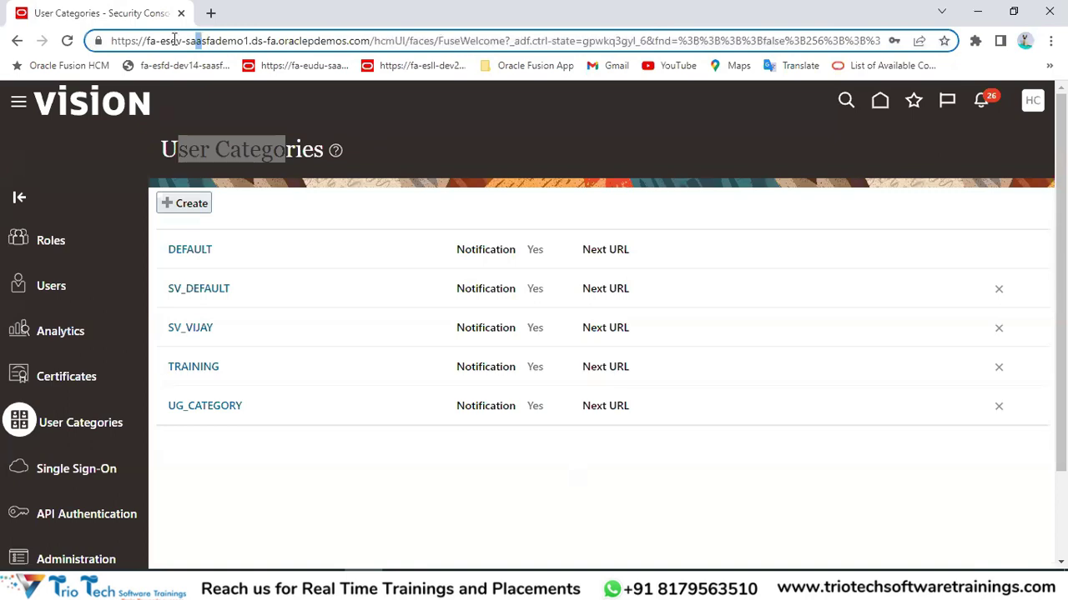
pyautogui.doubleClick(172, 40)
pyautogui.click(510, 197)
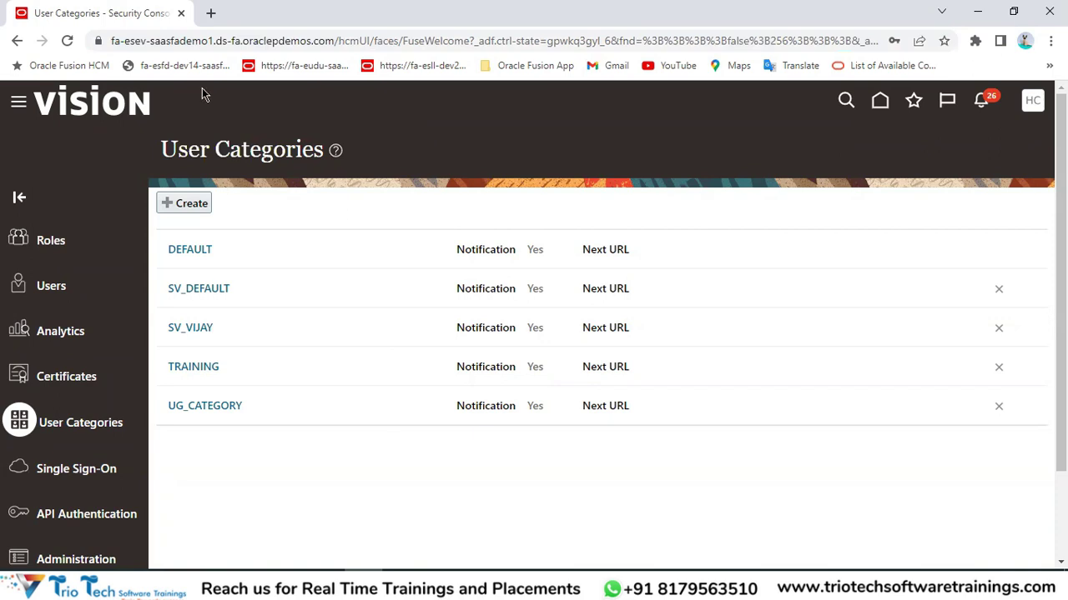
# Go from the User Categories page back to the TrioTech HCM workbook, at cell G48.
pyautogui.hotkey('ctrl', 'l')
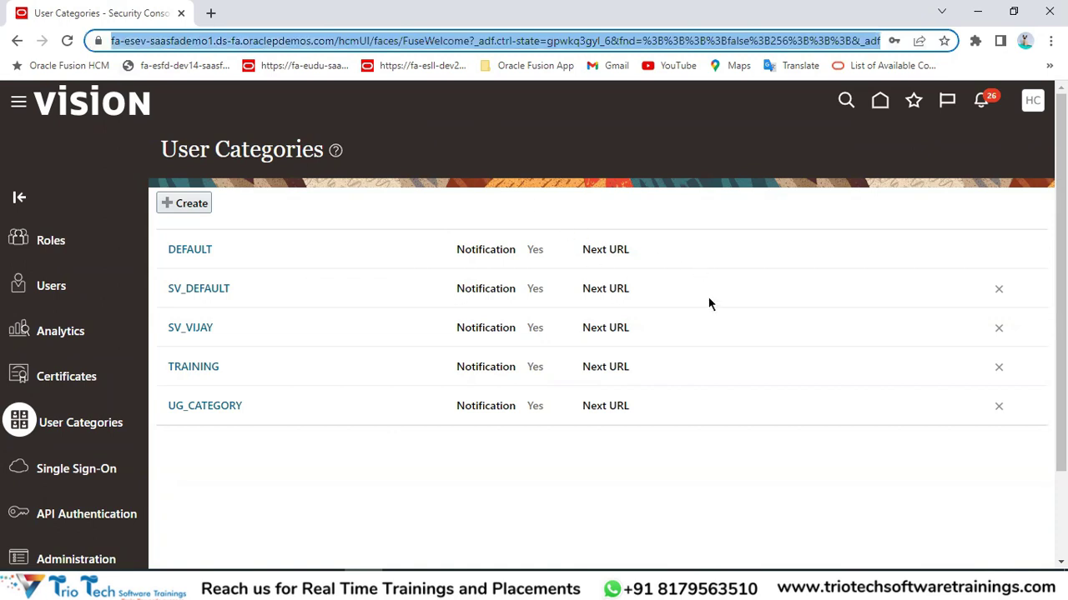
pyautogui.hotkey('alt', 'Tab')
pyautogui.click(570, 303)
# Enter the heading 'Admin USer/ Tehcnical Accounts' in G48.
pyautogui.write('A')
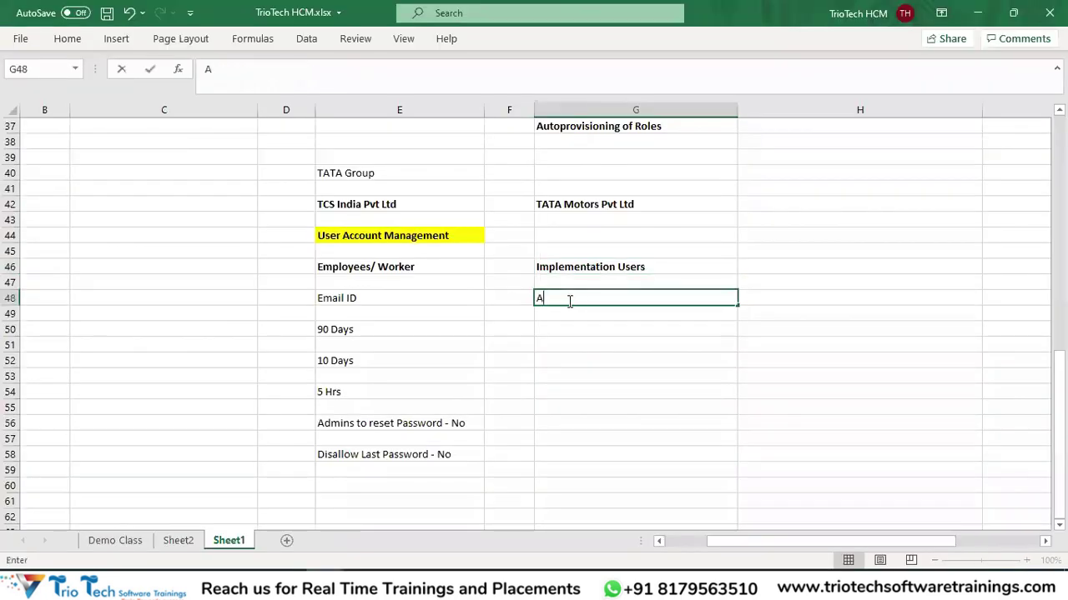
pyautogui.write('dmin USer/ Te')
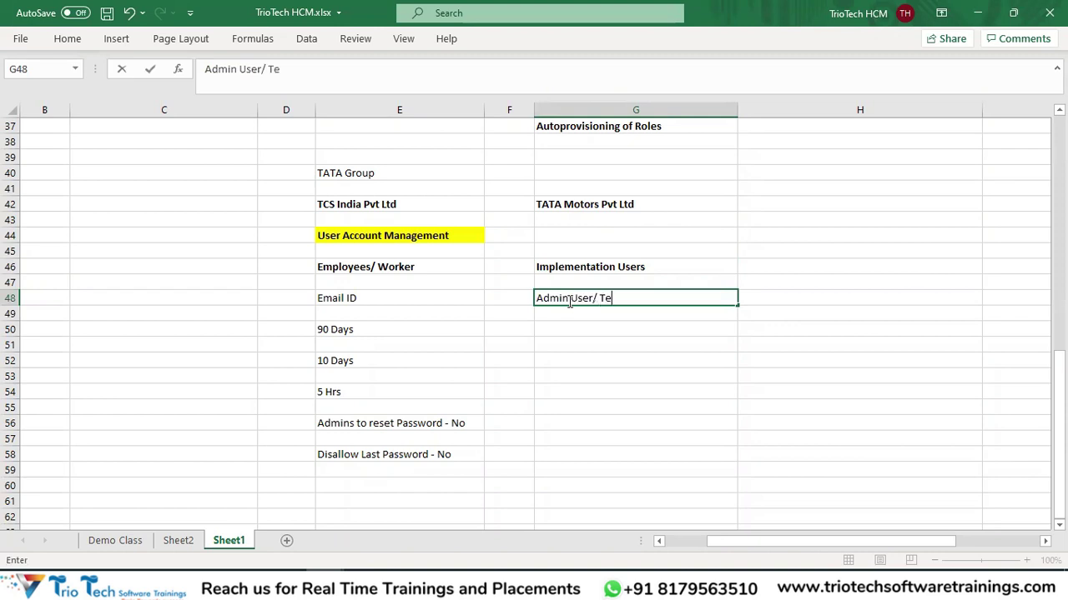
pyautogui.write('hcnical Accoun')
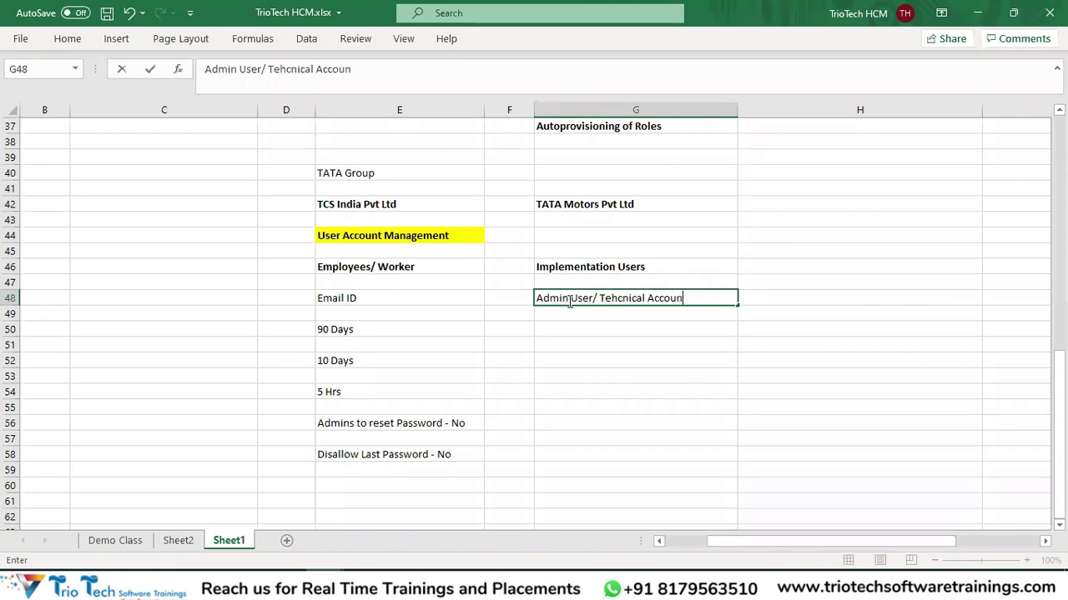
pyautogui.write('ts')
pyautogui.press('Return')
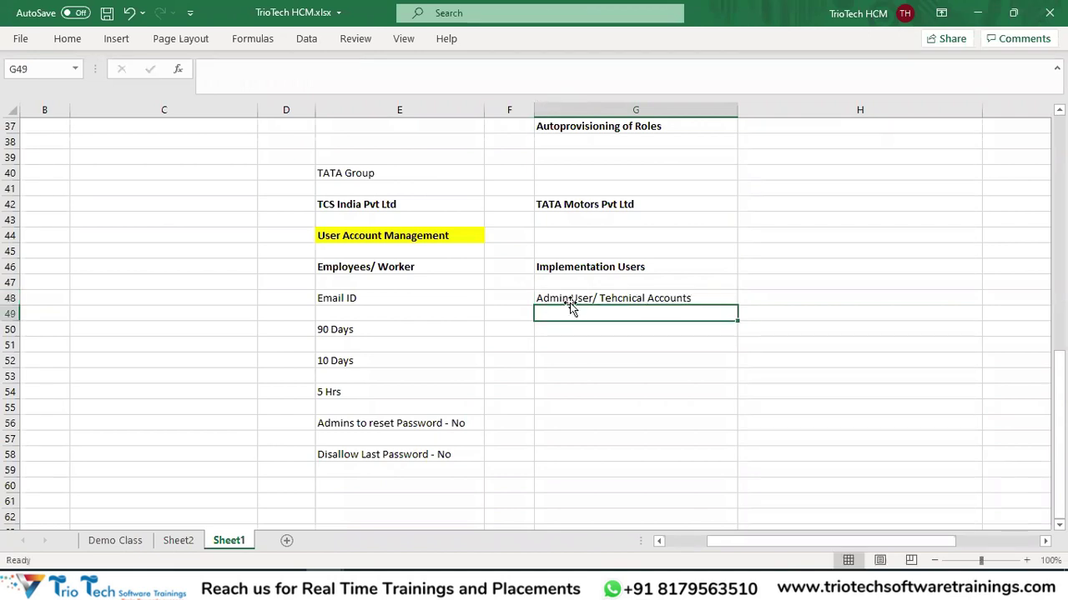
pyautogui.click(560, 297)
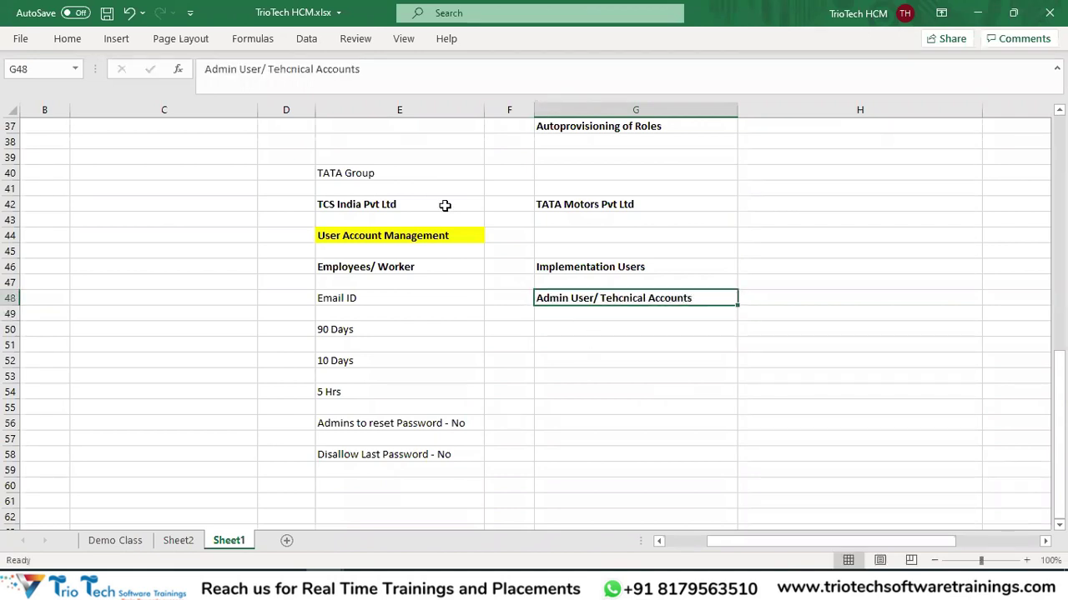
# Compare the Employees/ Worker and Admin User headings against the User Categories page.
pyautogui.hotkey('alt', 'Tab')
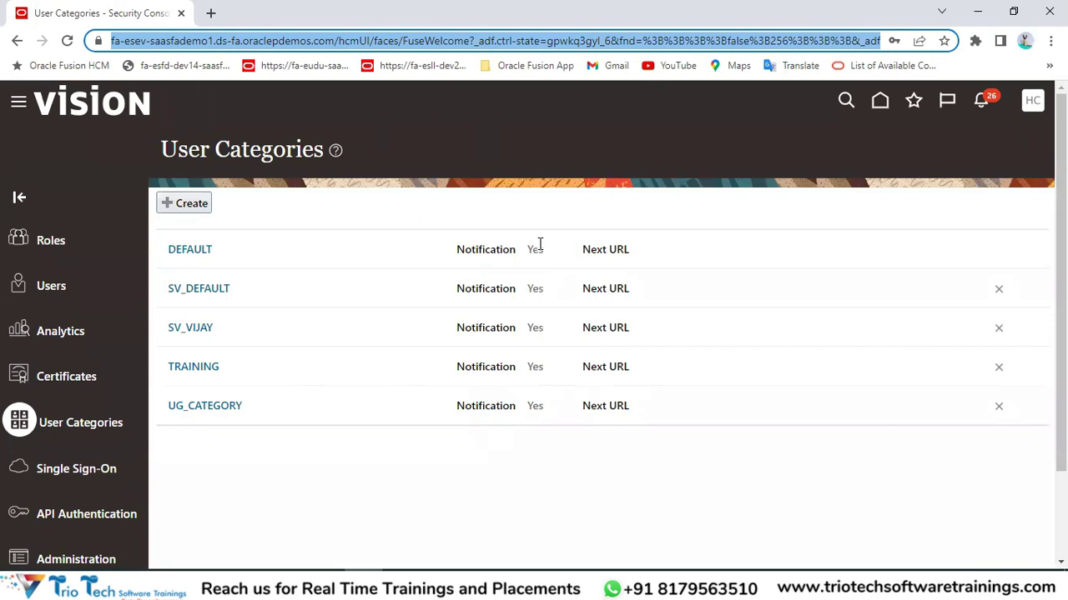
pyautogui.hotkey('alt', 'Tab')
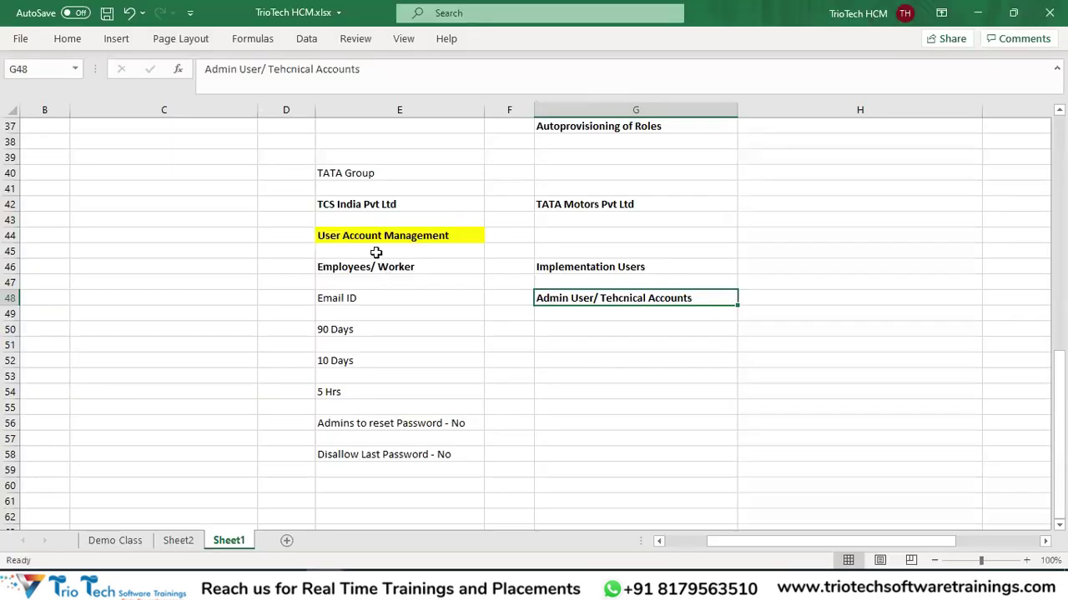
pyautogui.click(382, 271)
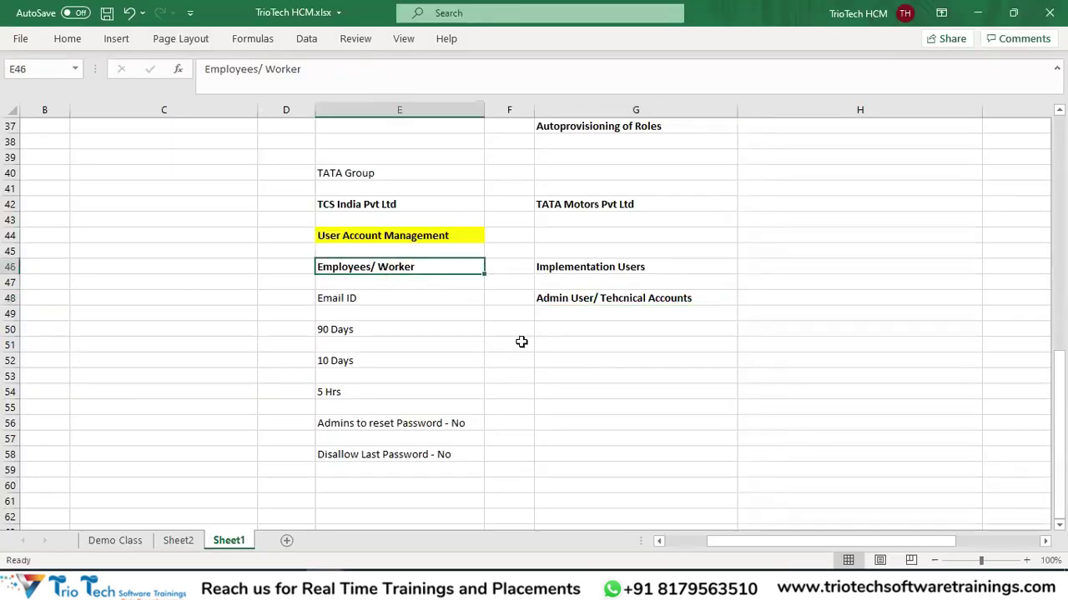
pyautogui.click(576, 301)
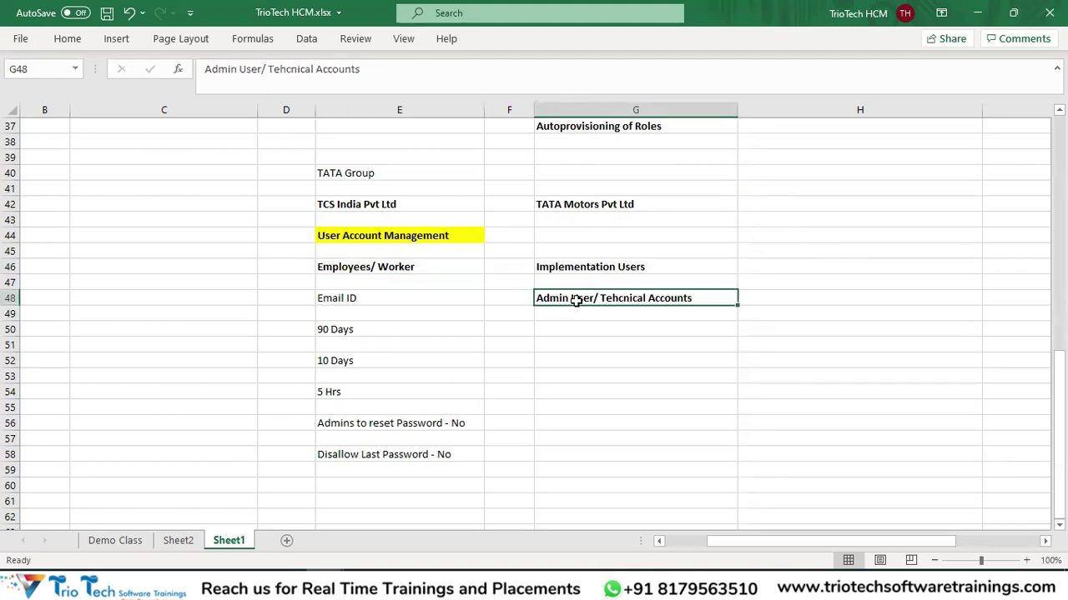
pyautogui.hotkey('alt', 'Tab')
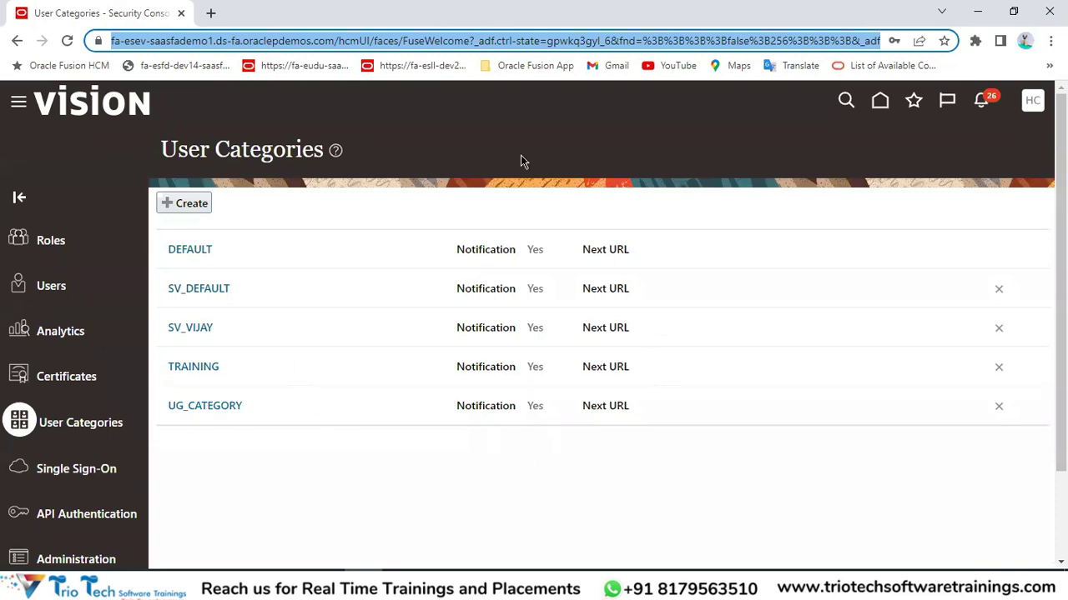
pyautogui.hotkey('alt', 'Tab')
# Review the Implementation Users block G46:G48 and the employee settings list E48:E58.
pyautogui.click(610, 267)
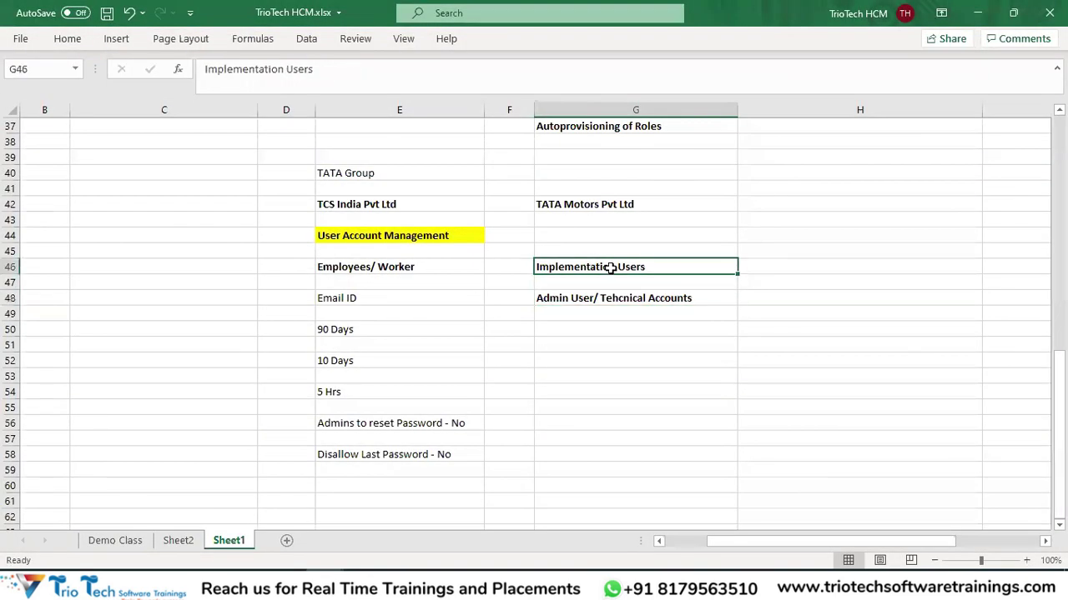
pyautogui.click(609, 298)
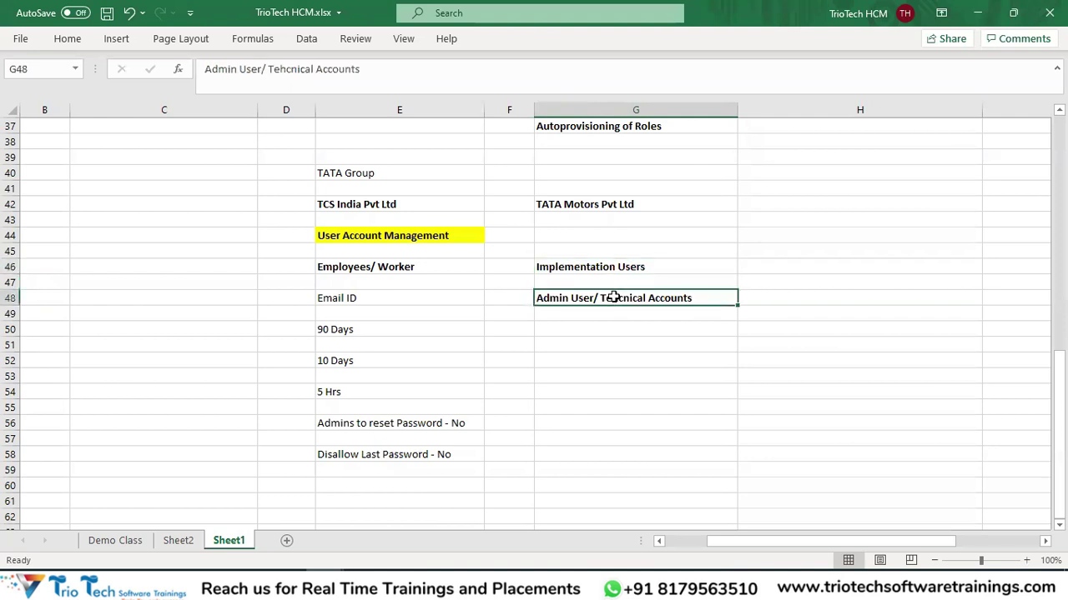
pyautogui.click(409, 268)
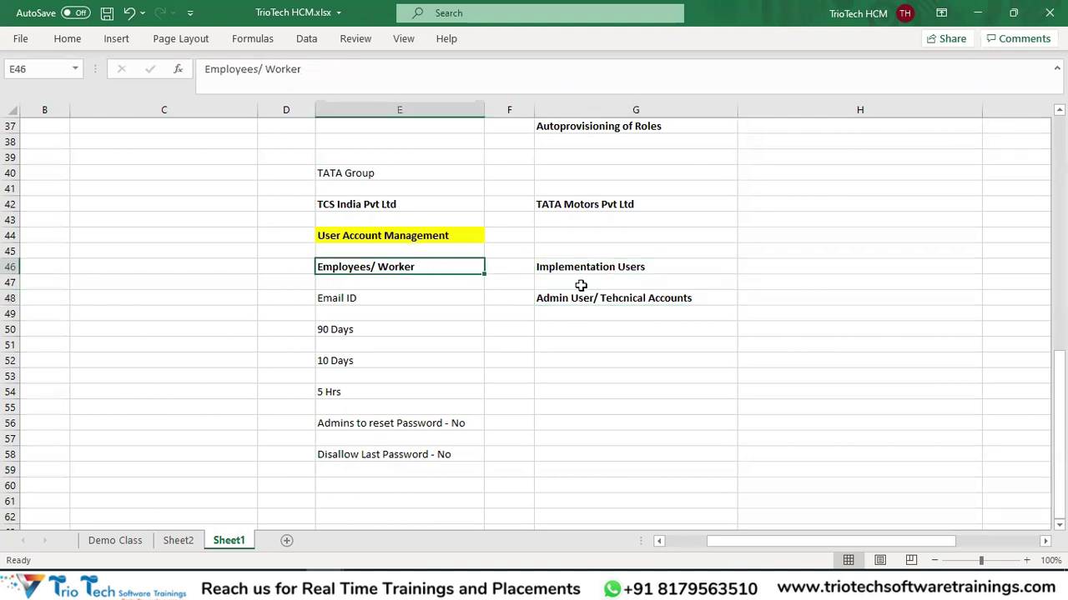
pyautogui.moveTo(598, 301); pyautogui.dragTo(597, 270)
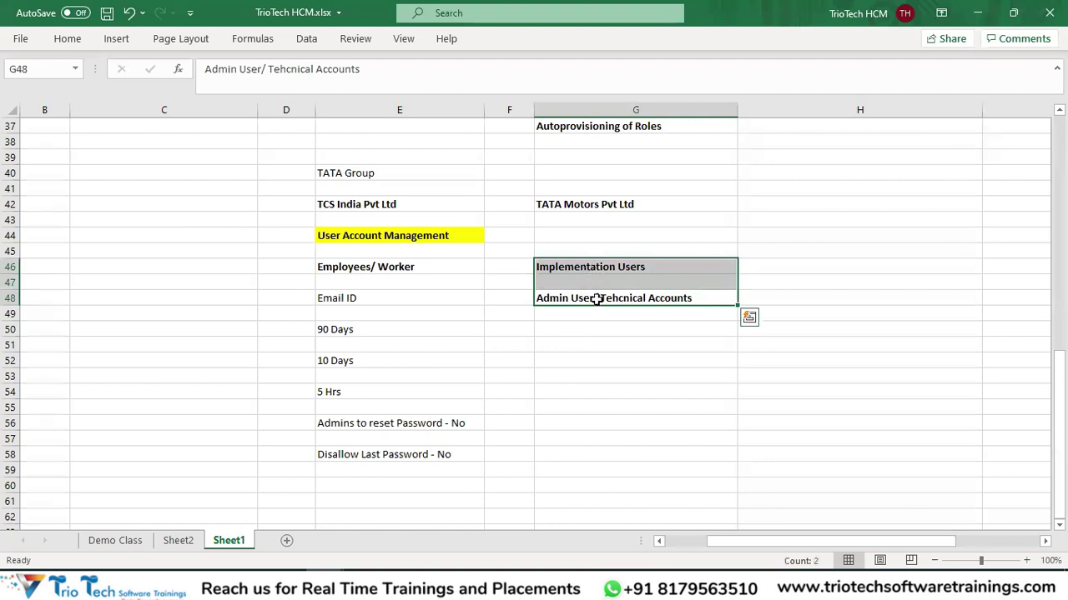
pyautogui.moveTo(333, 304); pyautogui.dragTo(376, 448)
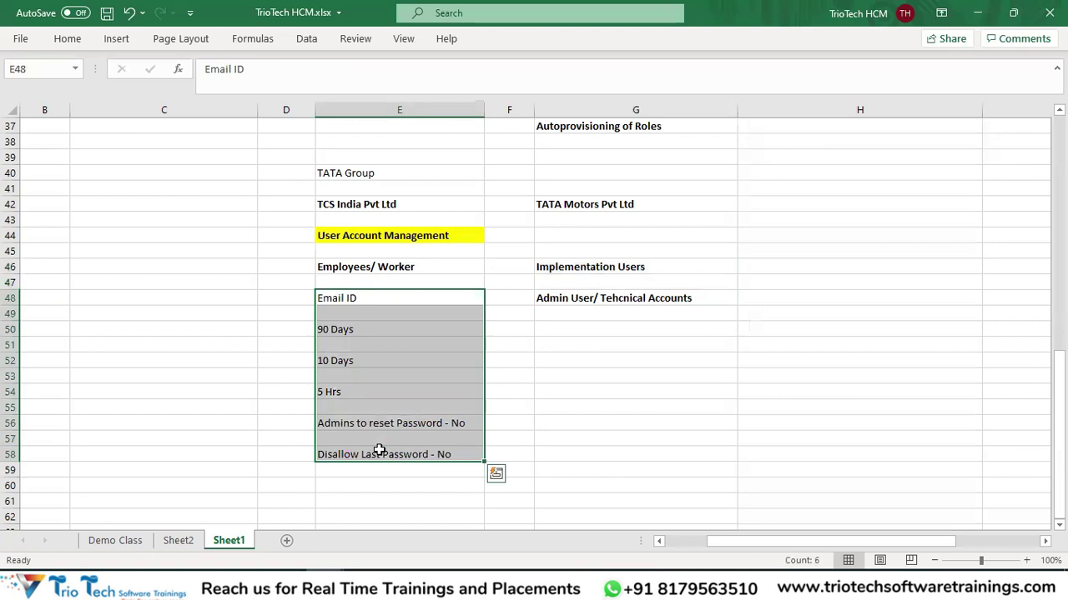
pyautogui.click(365, 271)
pyautogui.click(348, 298)
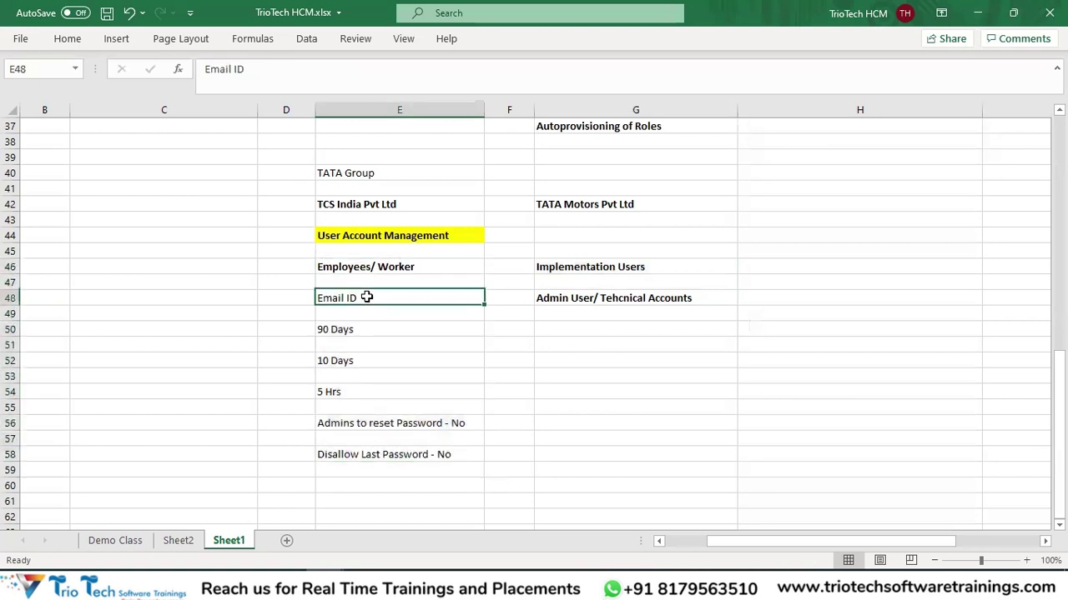
# Add 'First Name.last Name' in G50 and 'Never Expiry' in G52.
pyautogui.click(581, 331)
pyautogui.write('Firt')
pyautogui.write('t name')
pyautogui.press('BackSpace')
pyautogui.press('BackSpace')
pyautogui.press('BackSpace')
pyautogui.press('BackSpace')
pyautogui.write('Name')
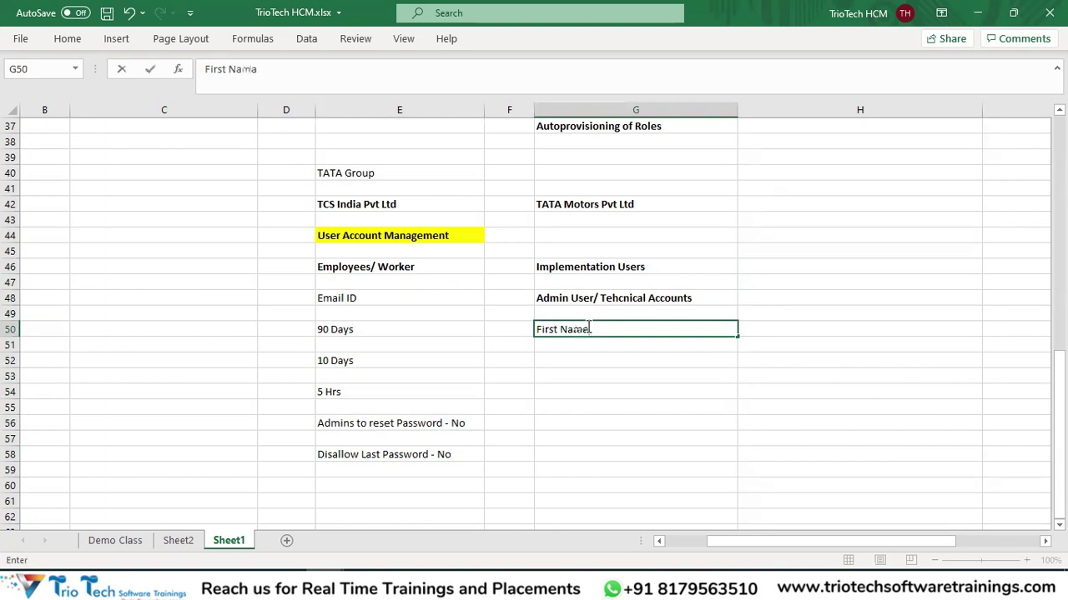
pyautogui.write('.U')
pyautogui.press('BackSpace')
pyautogui.write('last Nae')
pyautogui.write('me')
pyautogui.press('Return')
pyautogui.press('Return')
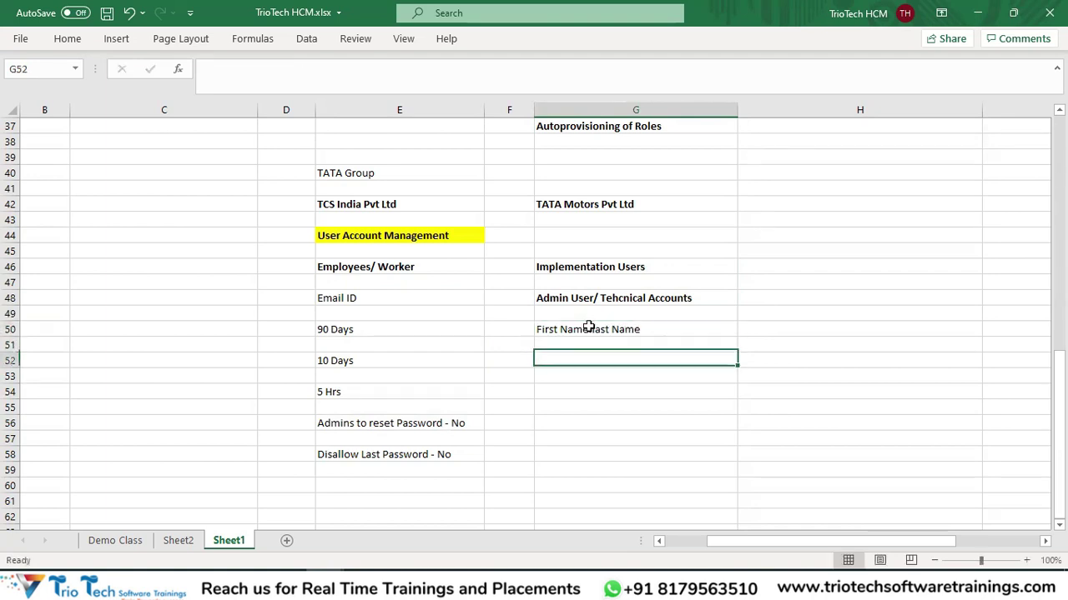
pyautogui.write('N')
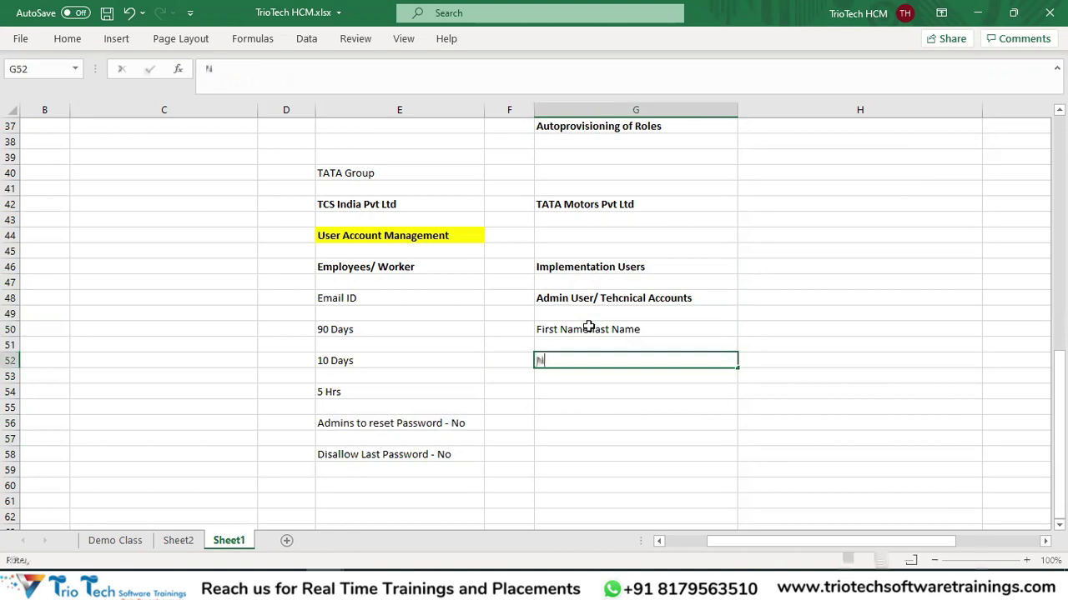
pyautogui.write('ever Expiry')
pyautogui.press('Return')
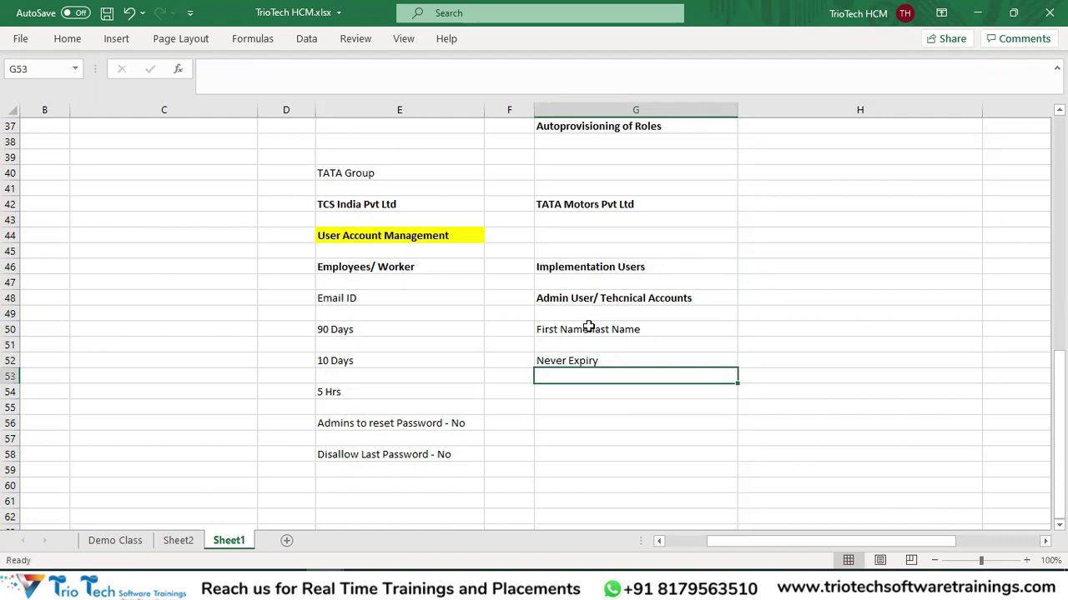
# Copy Never Expiry into G54 and G56 and save the workbook.
pyautogui.click(395, 373)
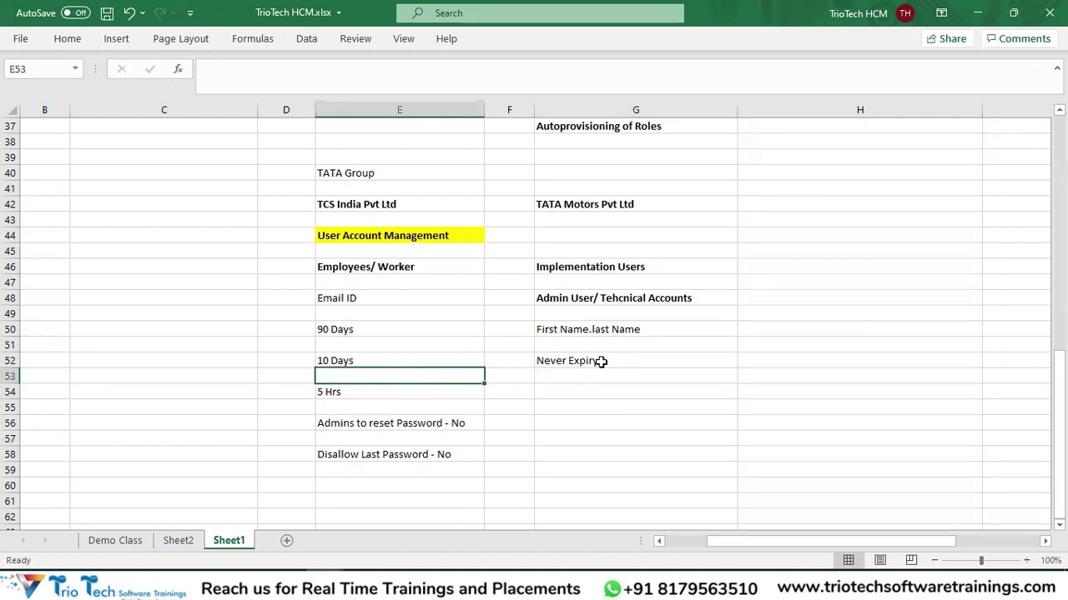
pyautogui.click(600, 361)
pyautogui.hotkey('ctrl', 'c')
pyautogui.click(561, 390)
pyautogui.hotkey('ctrl', 'v')
pyautogui.click(562, 412)
pyautogui.click(557, 422)
pyautogui.press('Escape')
pyautogui.click(554, 392)
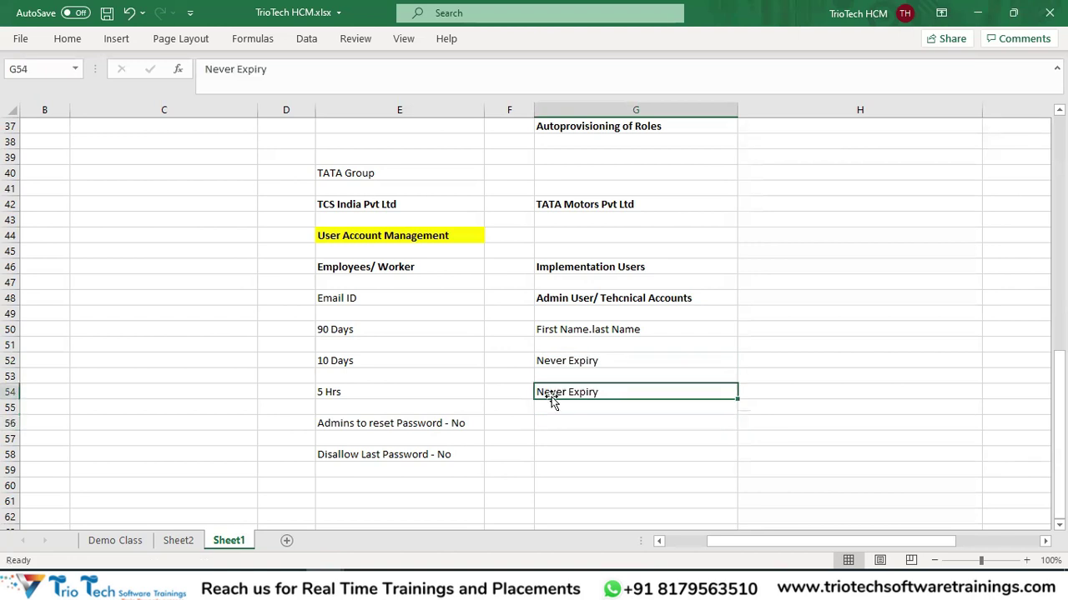
pyautogui.click(557, 423)
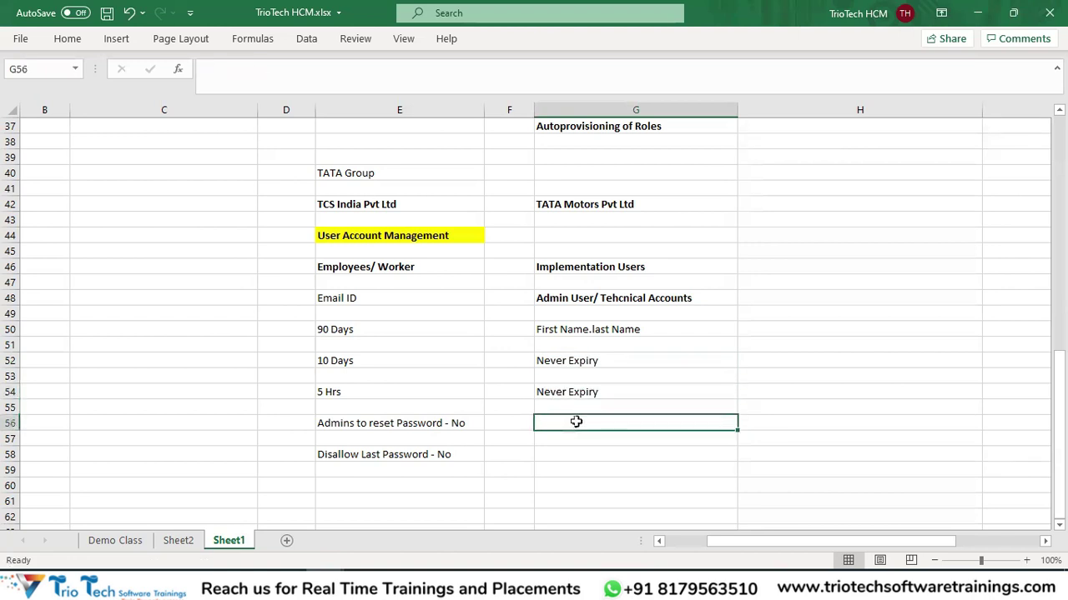
pyautogui.click(569, 394)
pyautogui.hotkey('ctrl', 'c')
pyautogui.click(569, 422)
pyautogui.hotkey('ctrl', 'v')
pyautogui.hotkey('ctrl', 's')
pyautogui.hotkey('ctrl', 'c')
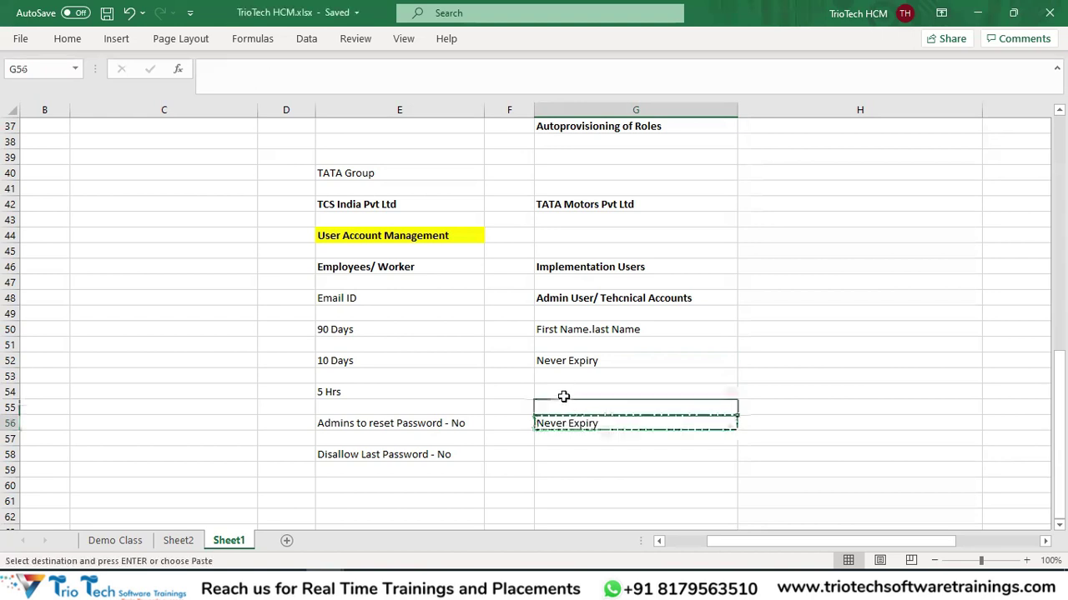
pyautogui.click(566, 394)
pyautogui.hotkey('ctrl', 'v')
pyautogui.hotkey('ctrl', 's')
# Put 'Admins to reset Password - Yes' in G58 based on the reset-password note.
pyautogui.click(449, 422)
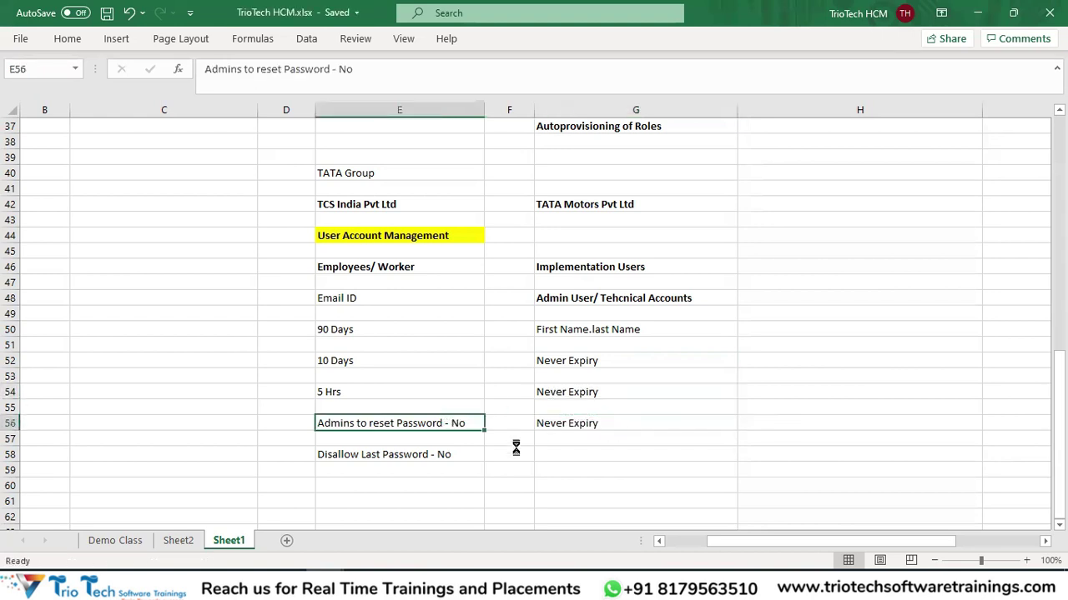
pyautogui.hotkey('ctrl', 'c')
pyautogui.click(562, 457)
pyautogui.hotkey('ctrl', 'v')
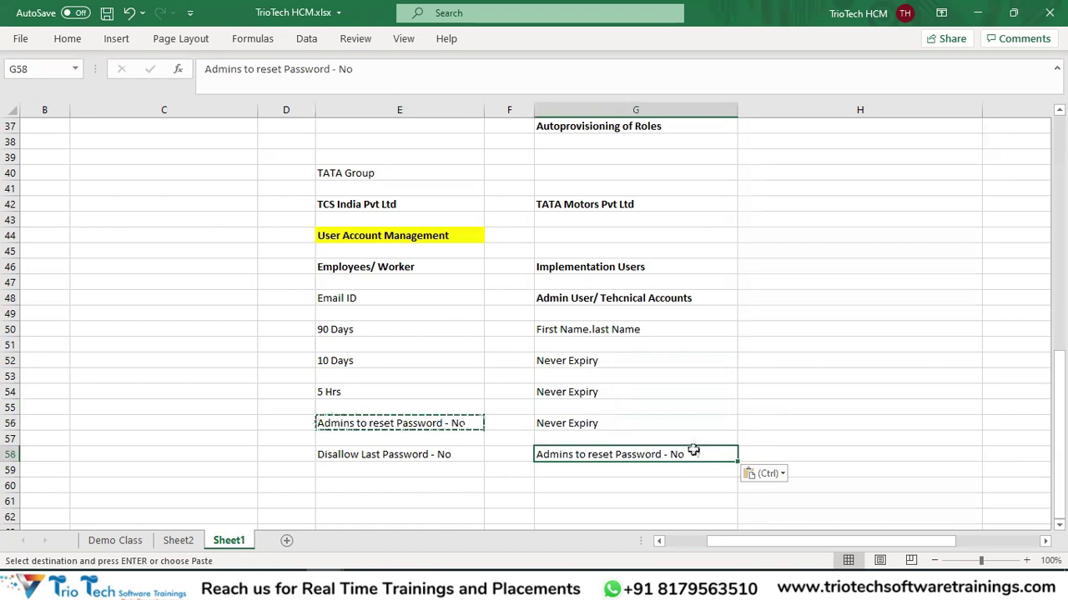
pyautogui.doubleClick(693, 452)
pyautogui.press('BackSpace')
pyautogui.press('BackSpace')
pyautogui.write('Yes')
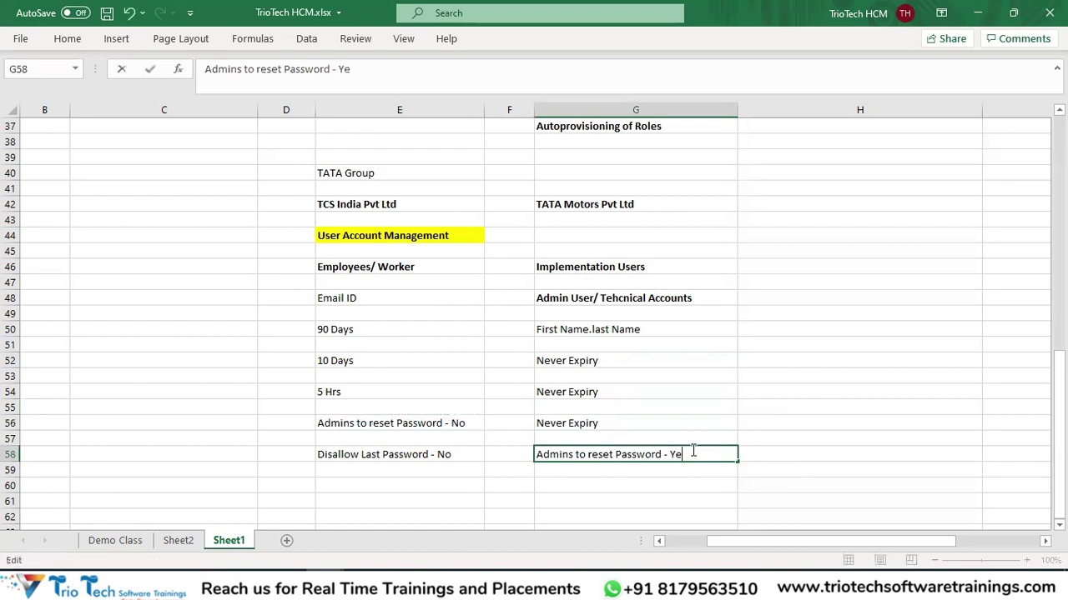
# Copy the Disallow Last Password note from E58 into G60, removing its No ending.
pyautogui.click(392, 452)
pyautogui.hotkey('ctrl', 'c')
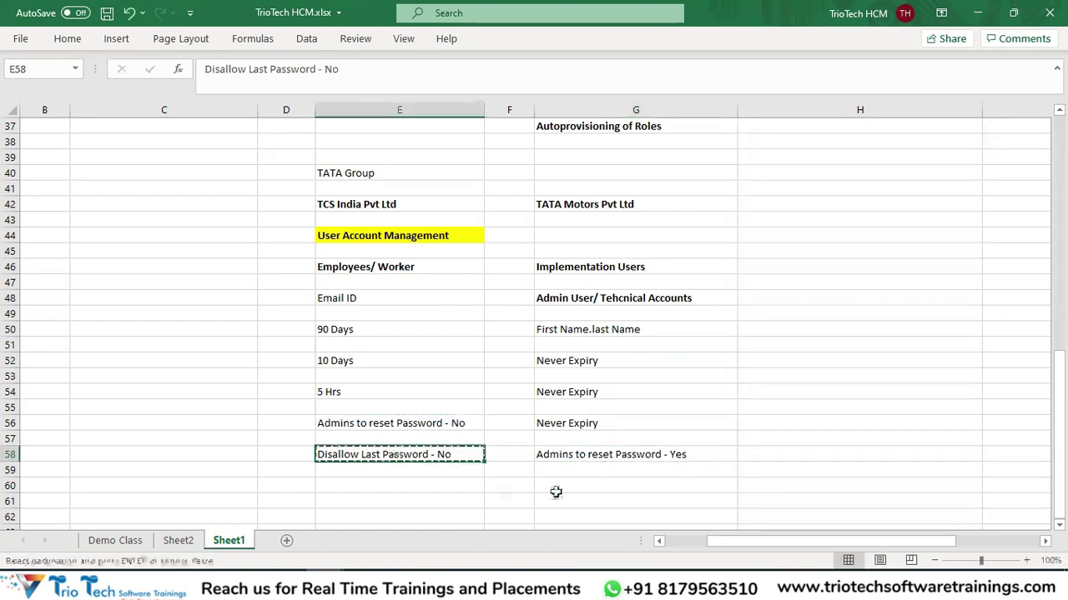
pyautogui.click(571, 485)
pyautogui.hotkey('ctrl', 'v')
pyautogui.doubleClick(691, 485)
pyautogui.press('BackSpace')
pyautogui.press('BackSpace')
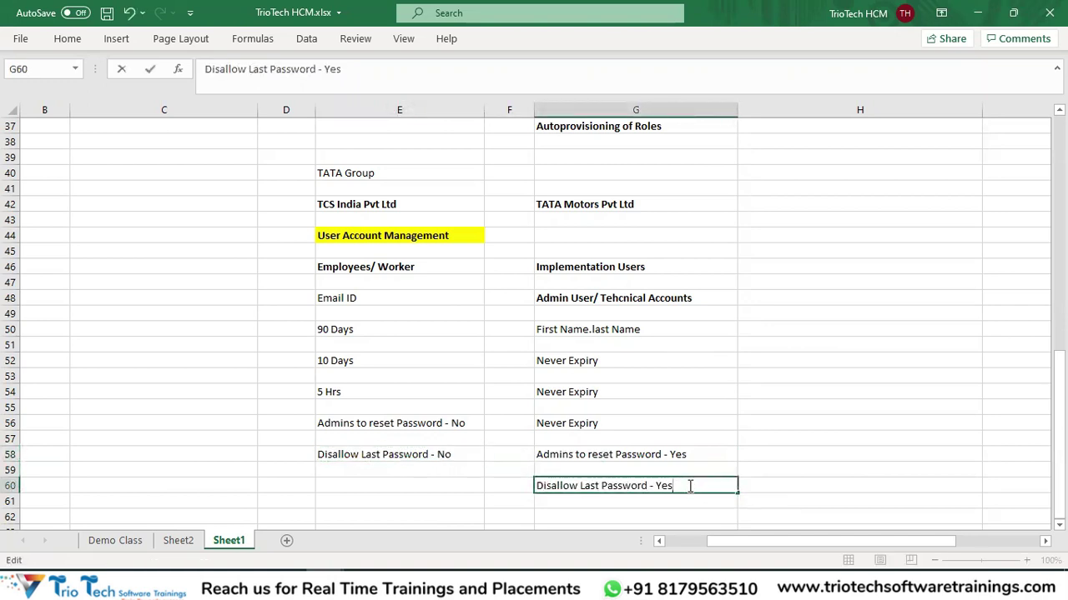
# Add the note 'Notifications - Yes' in E60.
pyautogui.click(350, 486)
pyautogui.write('Notifi')
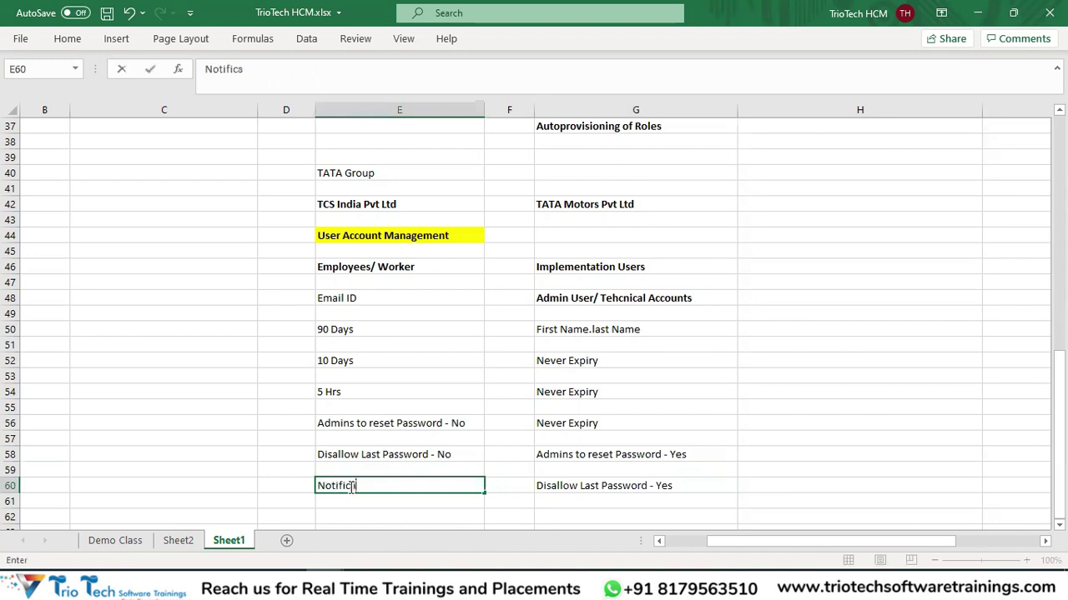
pyautogui.write('cations - Yes')
pyautogui.press('Return')
# Copy the notifications note to G62 and change it to 'Notifications - No'.
pyautogui.click(369, 483)
pyautogui.hotkey('ctrl', 'c')
pyautogui.scroll(-1, 603, 338)
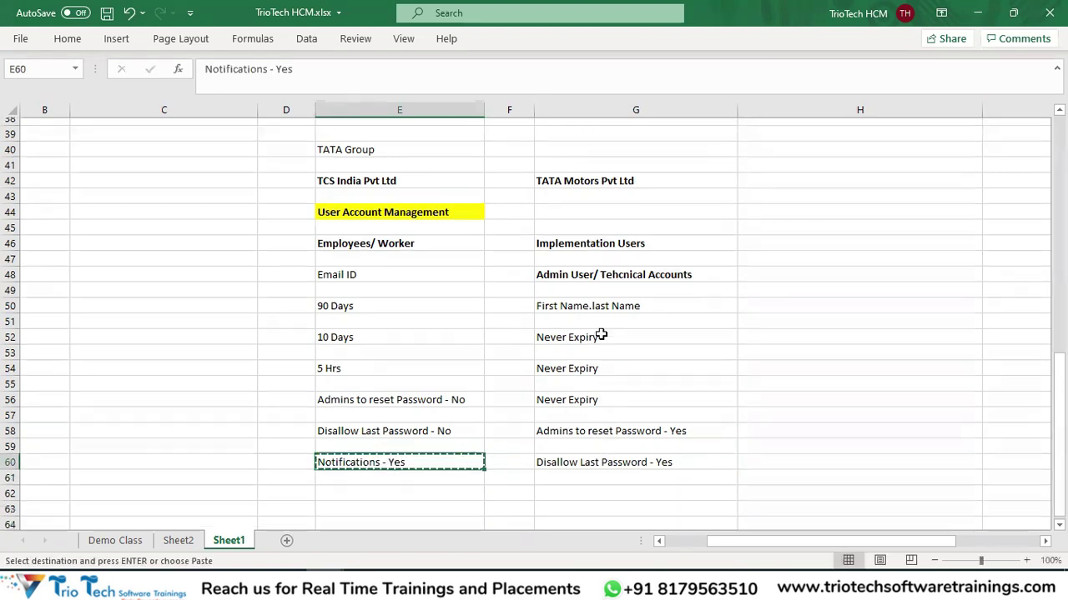
pyautogui.click(587, 471)
pyautogui.hotkey('ctrl', 'v')
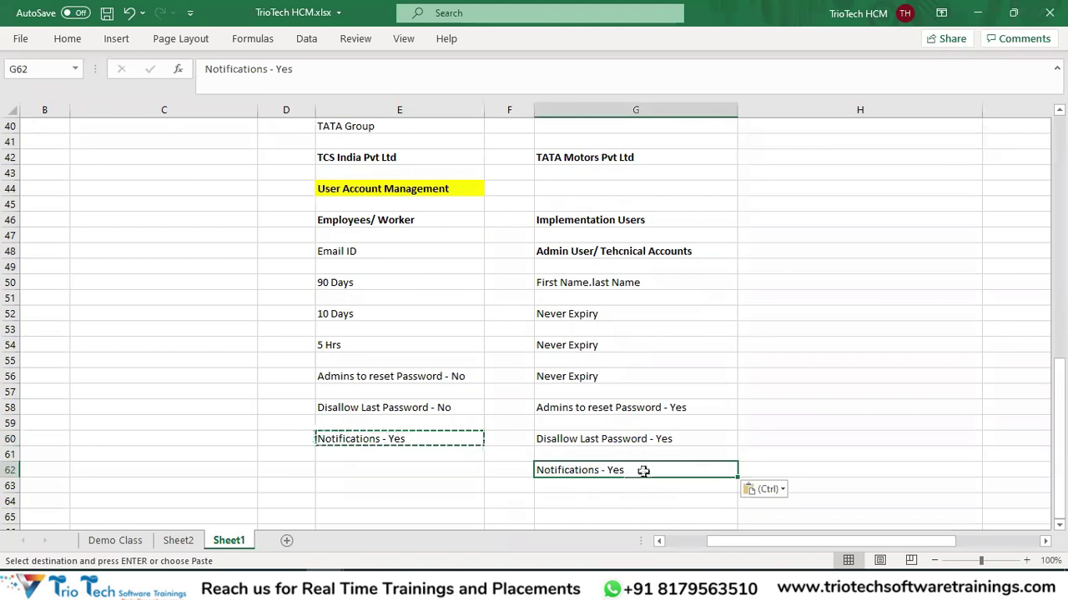
pyautogui.doubleClick(643, 471)
pyautogui.press('BackSpace')
pyautogui.press('BackSpace')
pyautogui.write('No')
pyautogui.press('Return')
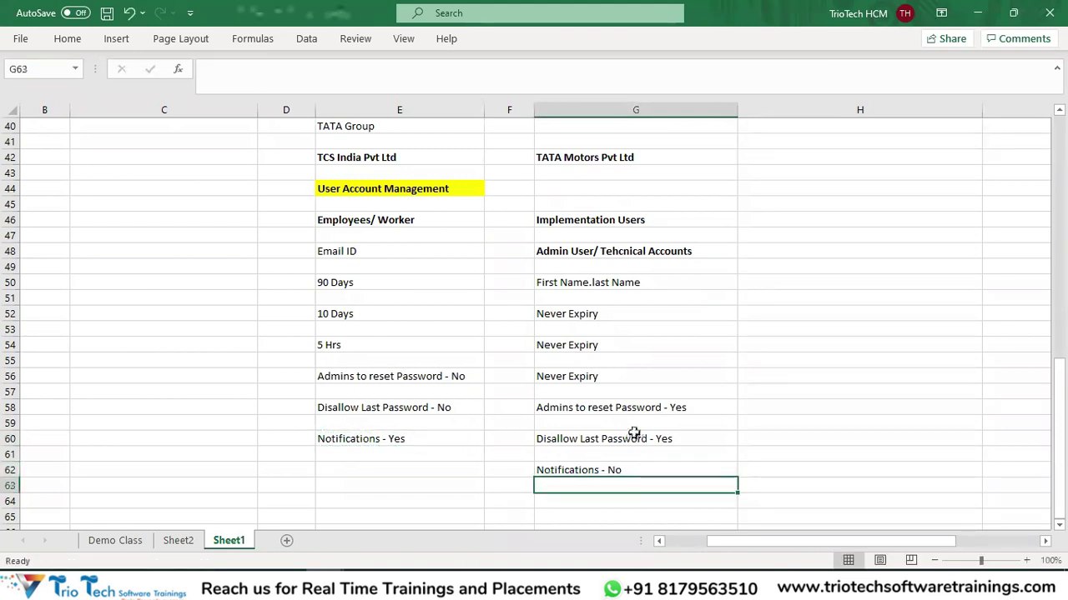
pyautogui.scroll(1, 500, 375)
# Review the employee settings in column E from Email ID downward.
pyautogui.moveTo(395, 269); pyautogui.dragTo(390, 525)
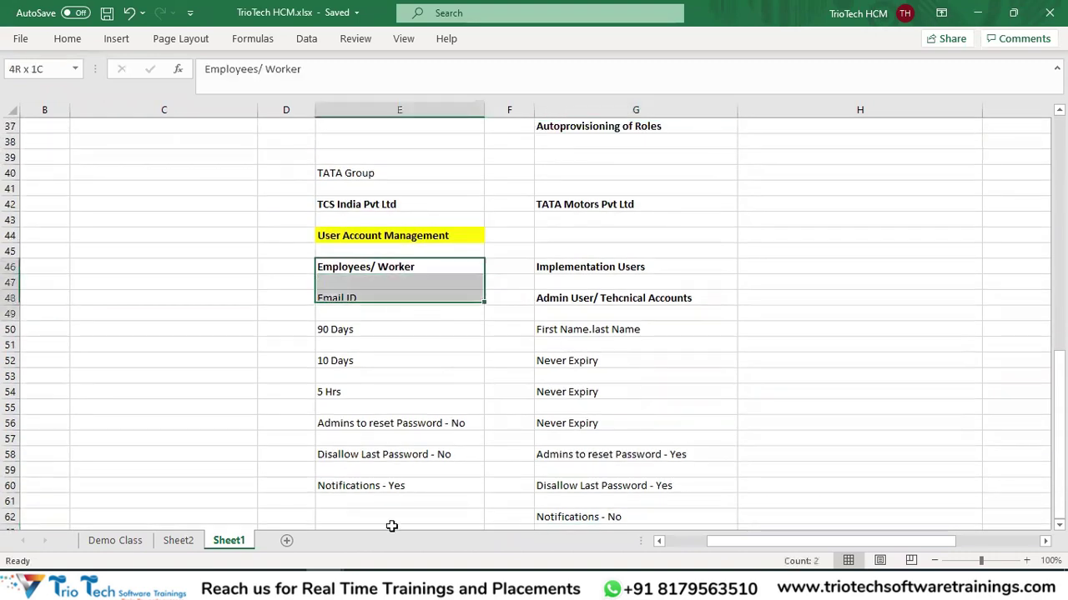
pyautogui.moveTo(605, 258); pyautogui.dragTo(634, 534)
pyautogui.scroll(1, 384, 284)
pyautogui.click(383, 282)
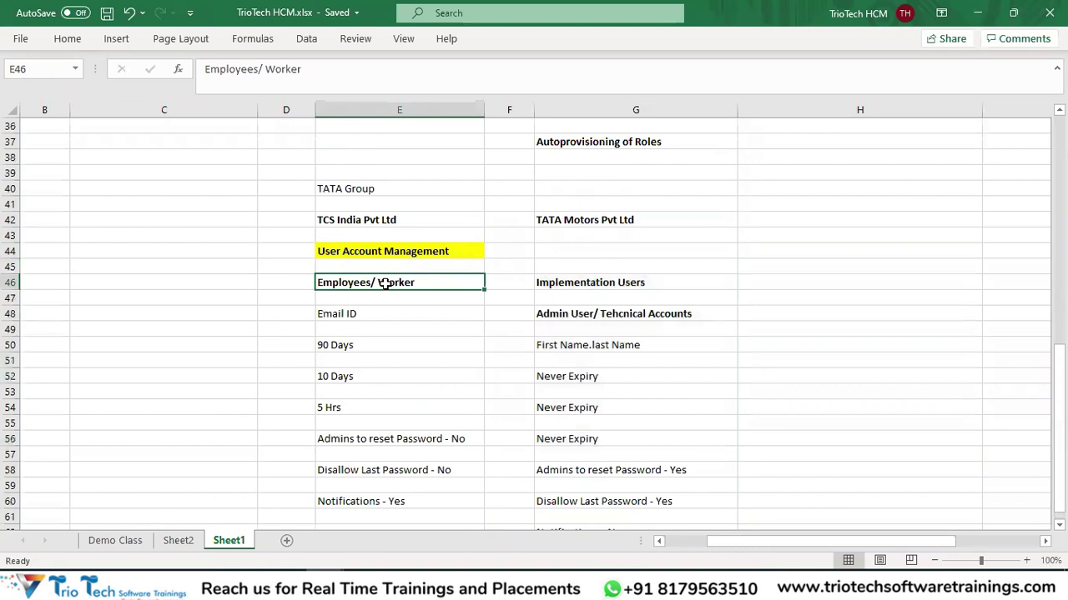
pyautogui.click(351, 296)
pyautogui.moveTo(353, 312); pyautogui.dragTo(406, 496)
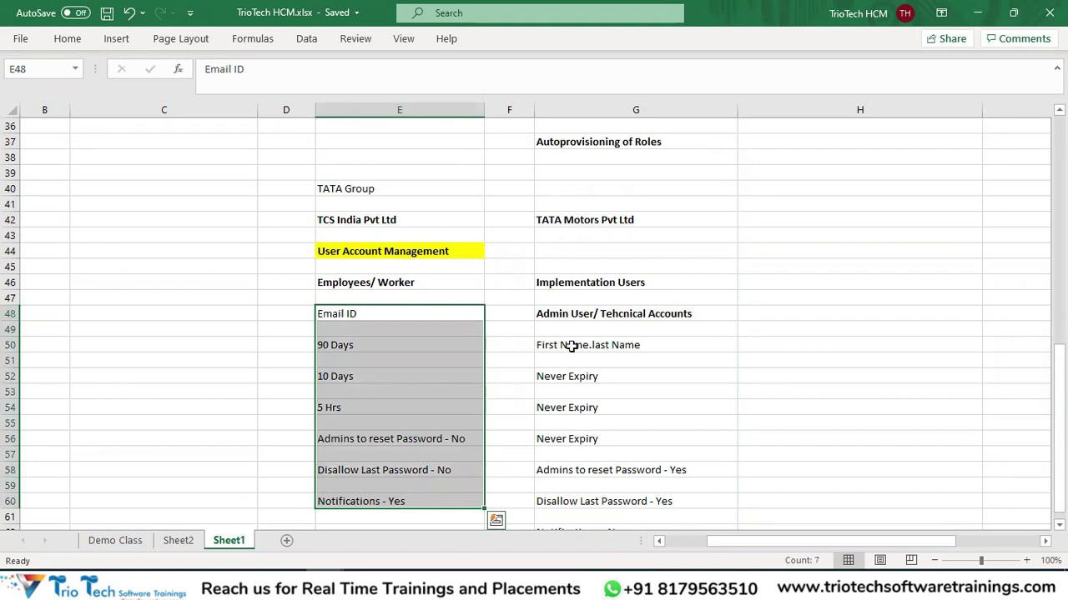
pyautogui.click(401, 282)
# Review the Implementation Users notes in column G, then go to the User Categories page.
pyautogui.moveTo(572, 282); pyautogui.dragTo(600, 493)
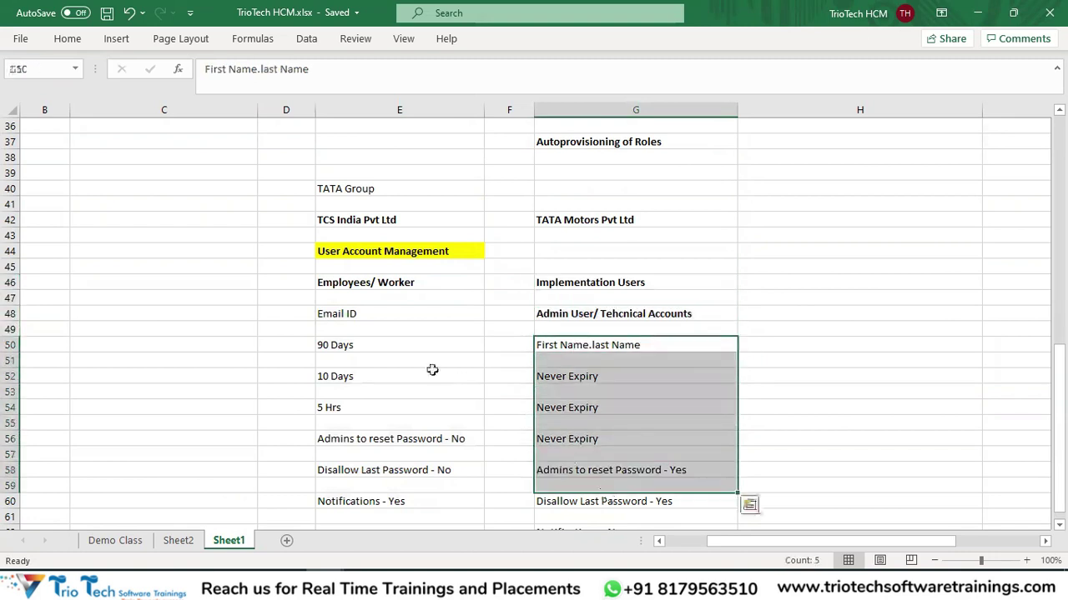
pyautogui.click(348, 313)
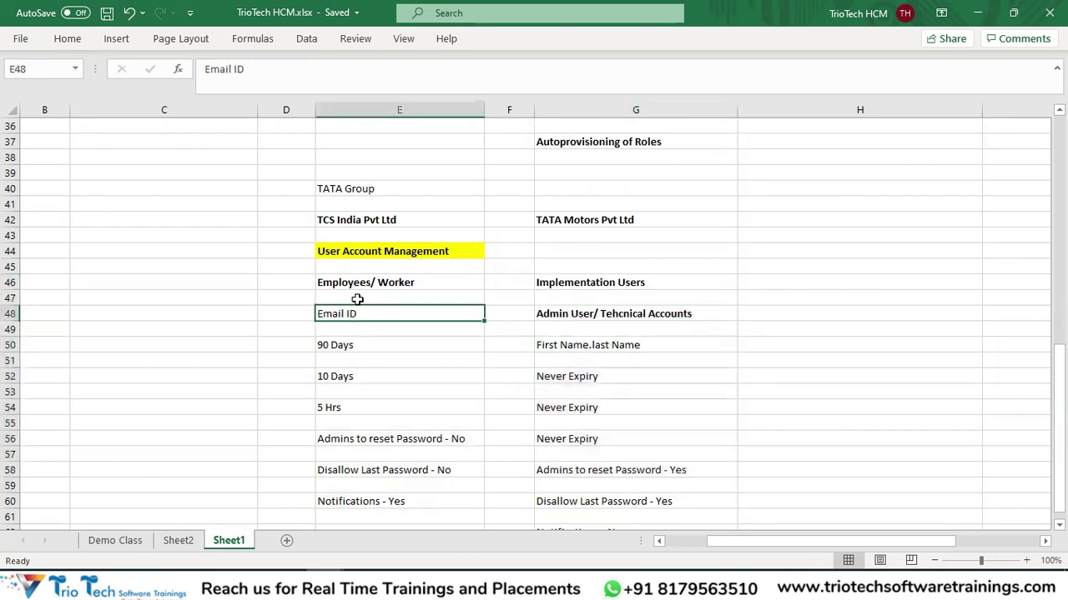
pyautogui.moveTo(581, 285); pyautogui.dragTo(581, 317)
pyautogui.click(581, 343)
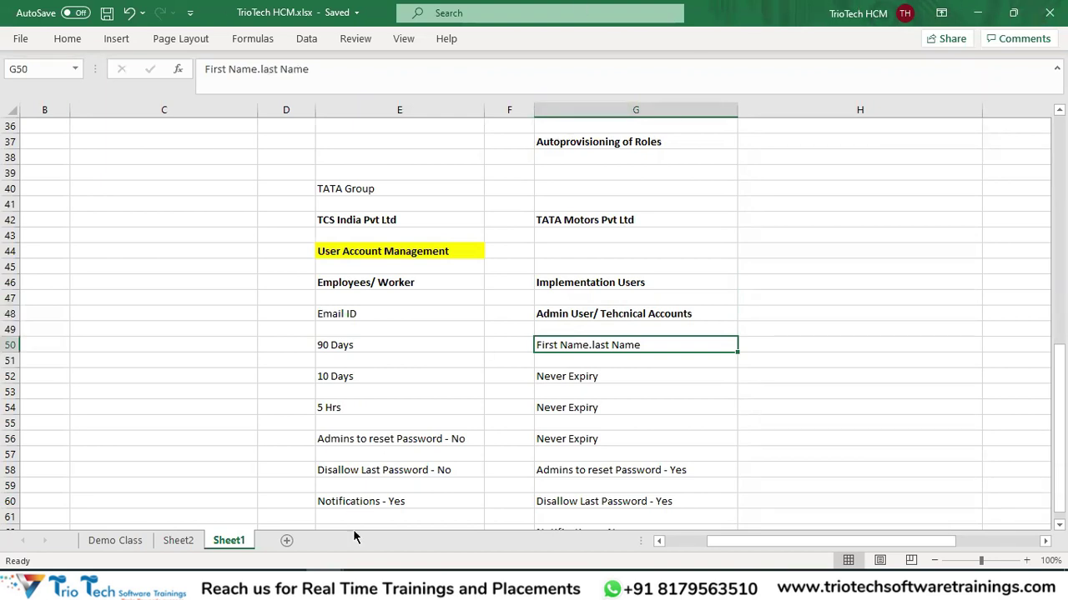
pyautogui.hotkey('alt', 'Tab')
pyautogui.moveTo(178, 150); pyautogui.dragTo(277, 175)
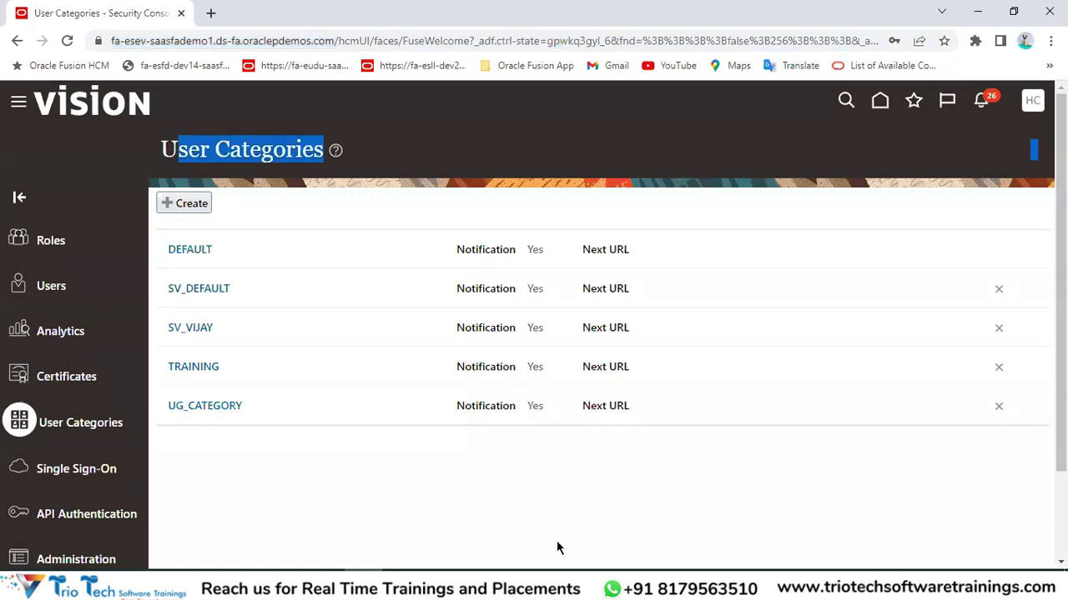
# Look over the User Categories title, then select the workbook's employee list from Email ID.
pyautogui.moveTo(162, 148); pyautogui.dragTo(311, 141)
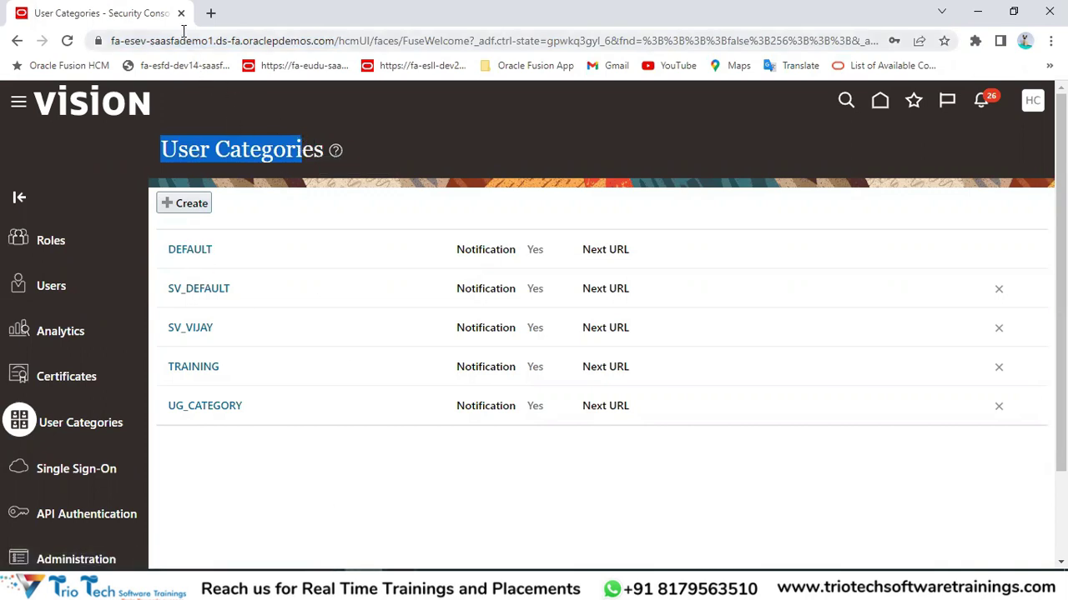
pyautogui.click(325, 588)
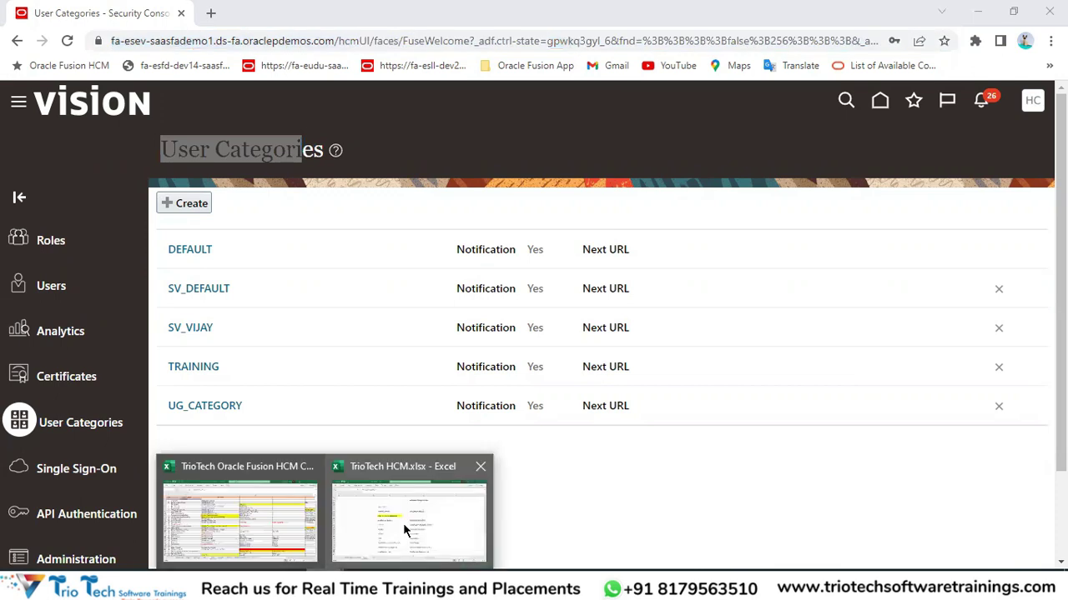
pyautogui.click(403, 523)
pyautogui.moveTo(353, 315); pyautogui.dragTo(370, 502)
# Shift the employee settings two rows down and type 'Default Category' in E48.
pyautogui.hotkey('ctrl', 'x')
pyautogui.click(351, 345)
pyautogui.hotkey('ctrl', 'v')
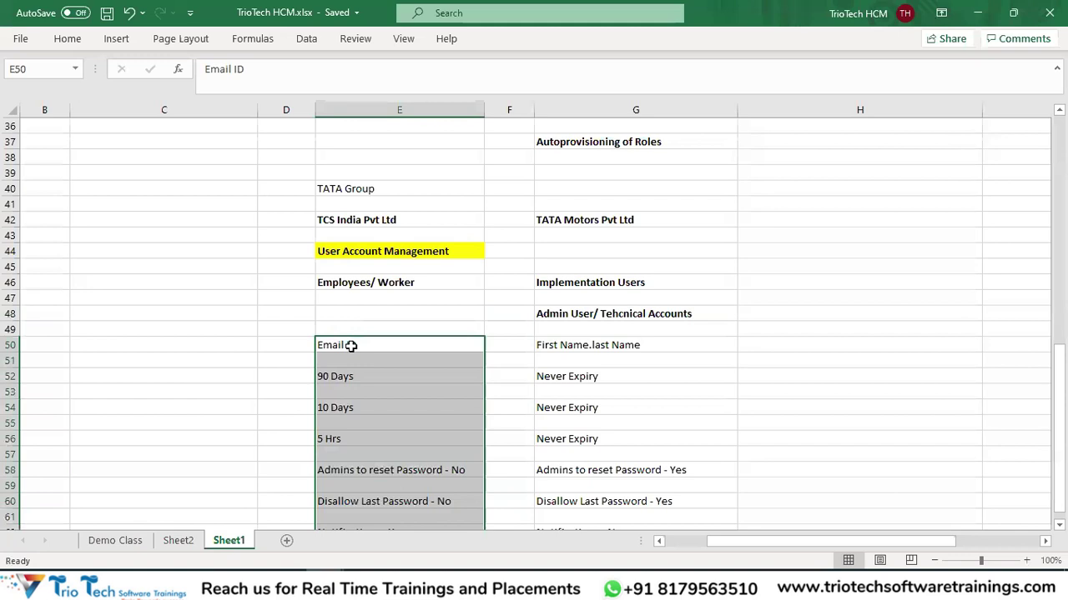
pyautogui.click(341, 313)
pyautogui.write('Defaul')
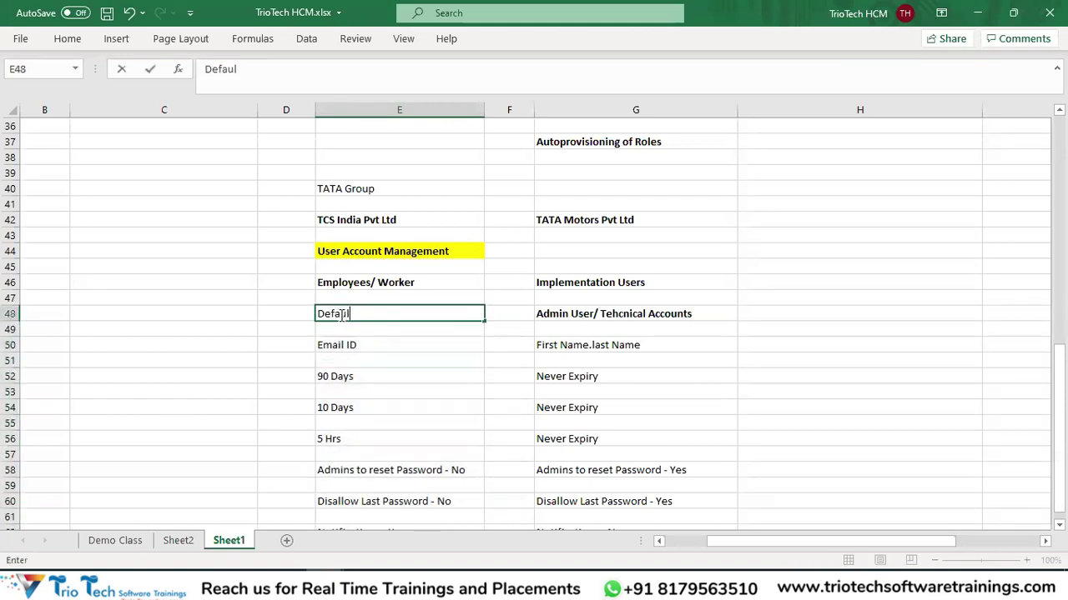
pyautogui.write('t Category')
pyautogui.press('Return')
# Make Default Category bold with red font, then return to the Security Console.
pyautogui.click(341, 313)
pyautogui.hotkey('ctrl', 'b')
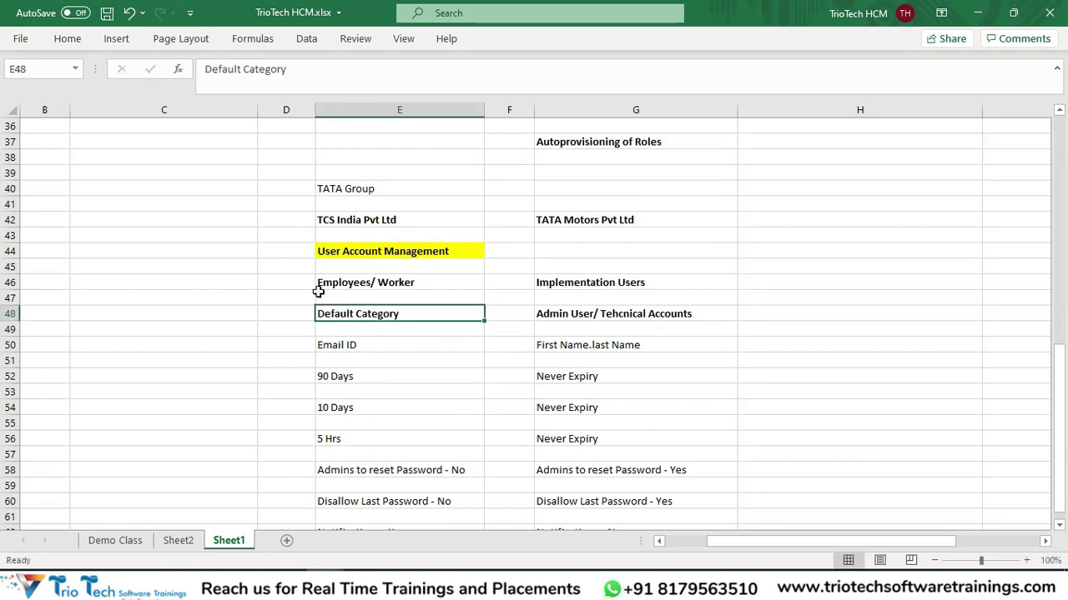
pyautogui.click(66, 39)
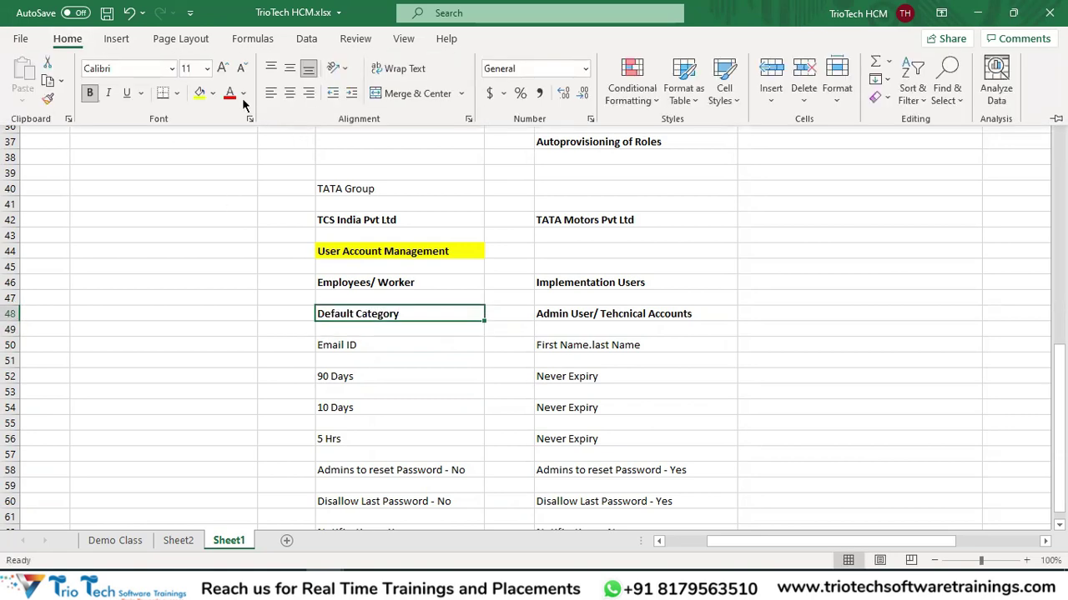
pyautogui.click(229, 93)
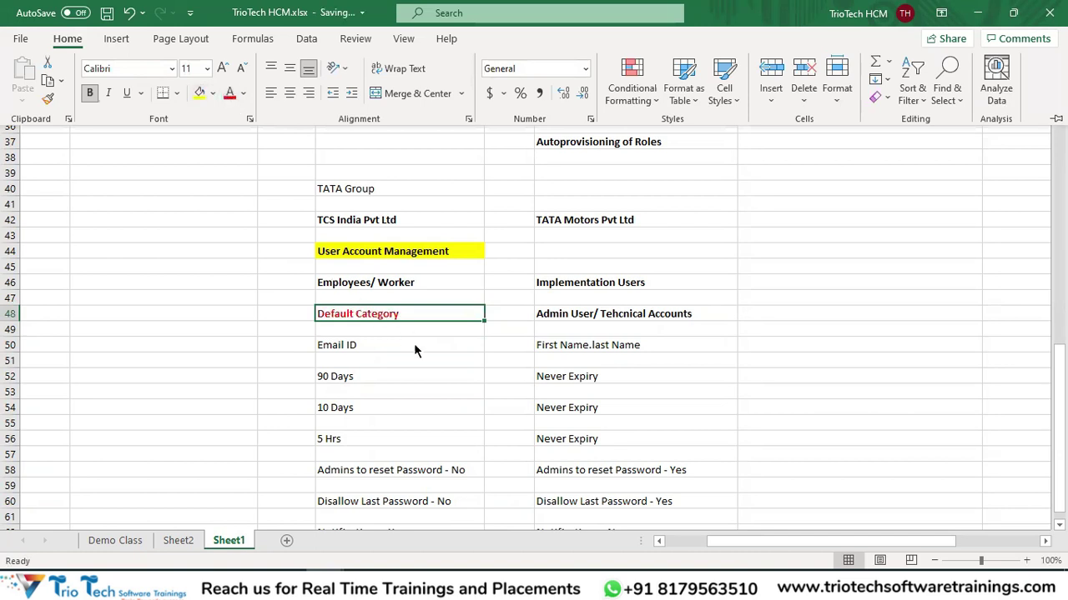
pyautogui.click(373, 288)
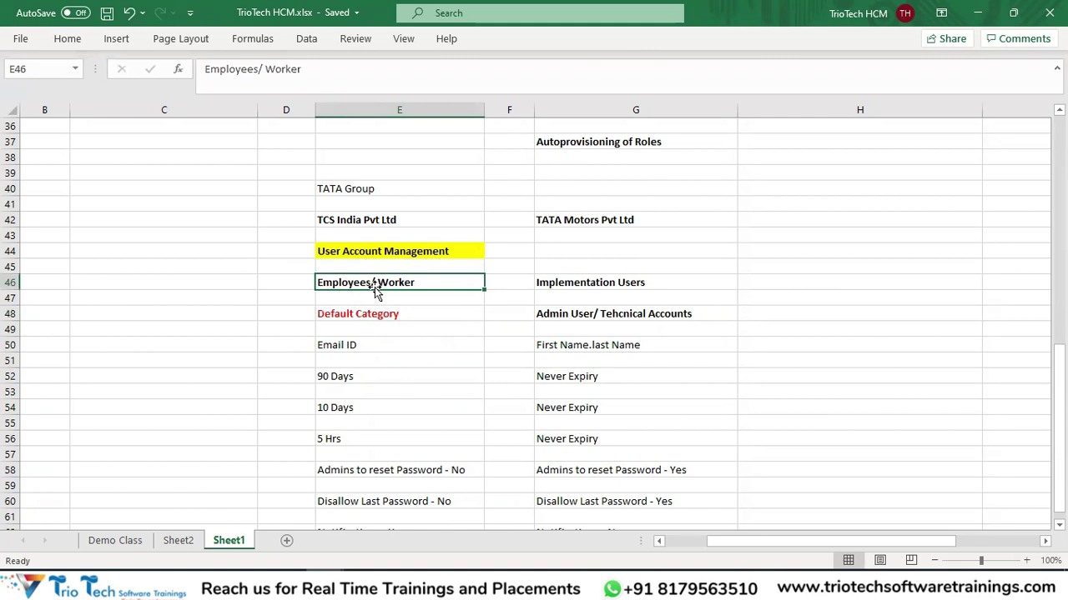
pyautogui.click(357, 316)
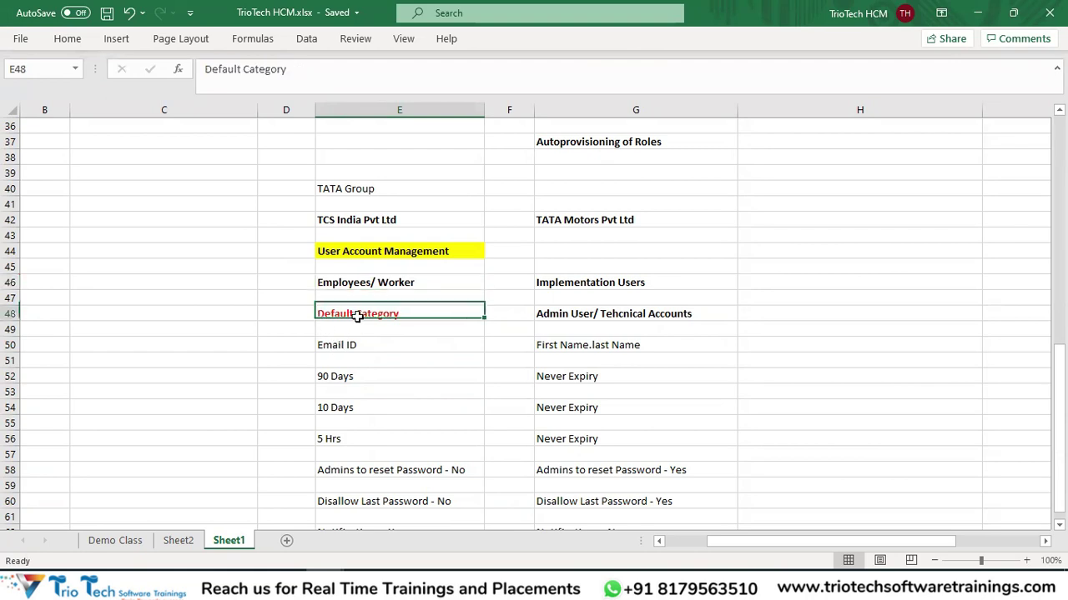
pyautogui.hotkey('alt', 'Tab')
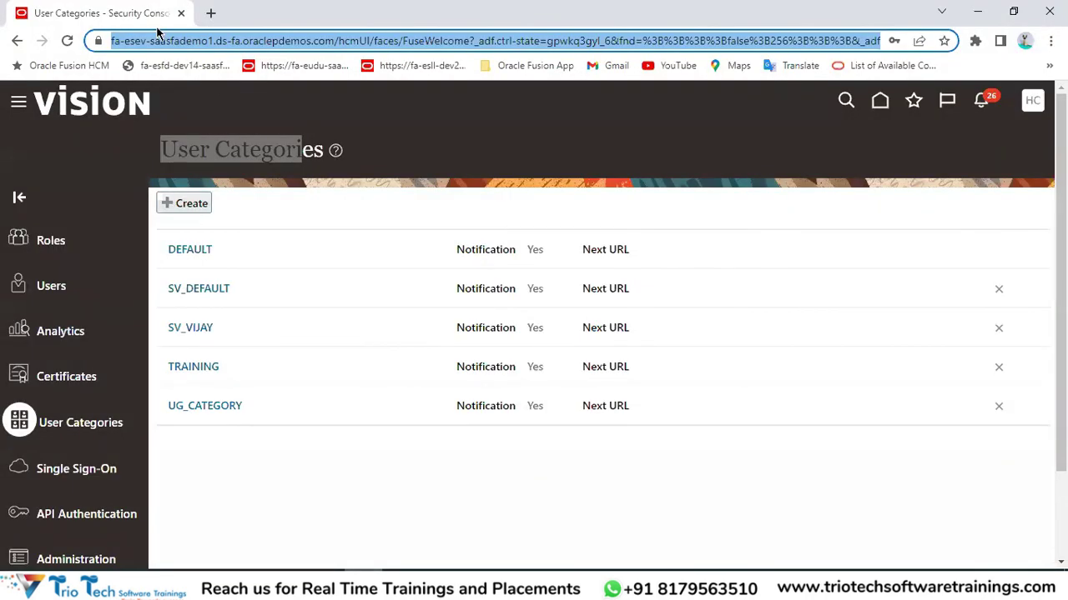
# Examine the Security Console page address and the User Categories title.
pyautogui.click(186, 41)
pyautogui.doubleClick(172, 42)
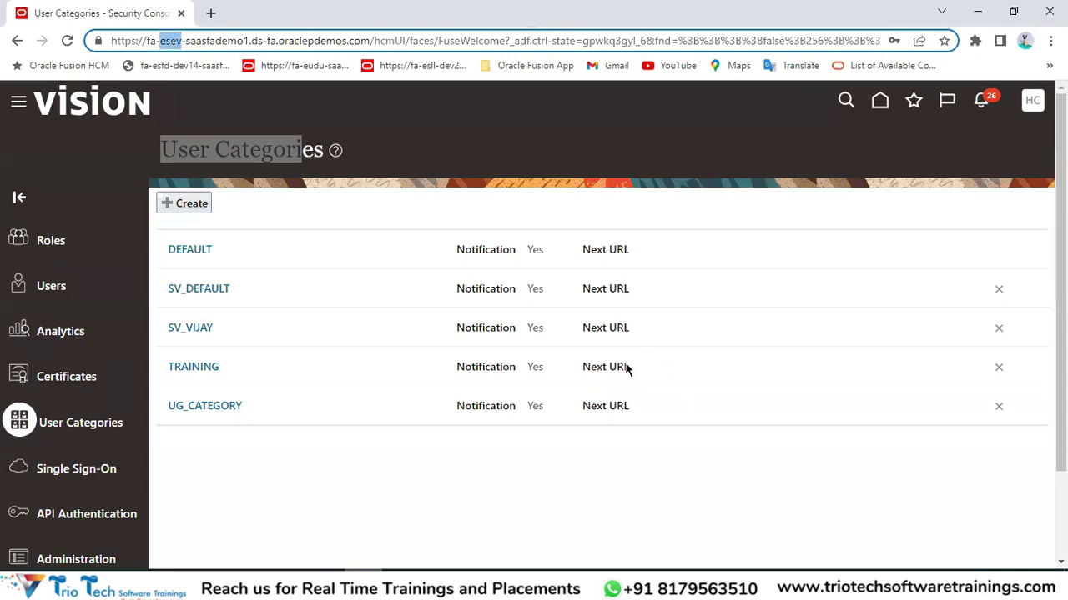
pyautogui.moveTo(371, 40); pyautogui.dragTo(111, 42)
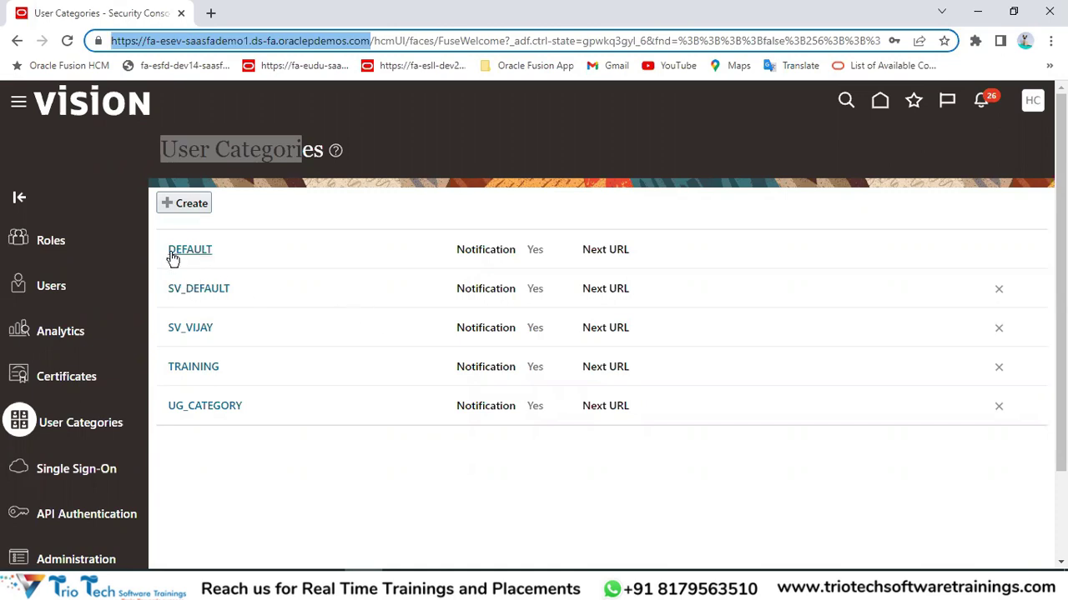
pyautogui.doubleClick(297, 148)
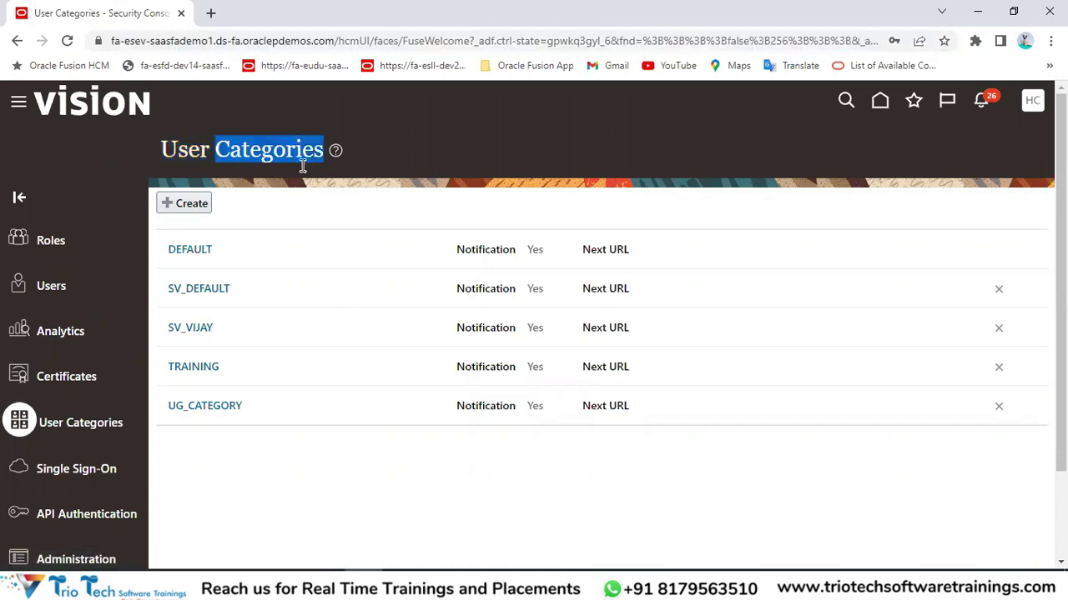
# Review the Employees/ Worker list and Default Category entry, then return to User Categories.
pyautogui.click(326, 588)
pyautogui.click(392, 533)
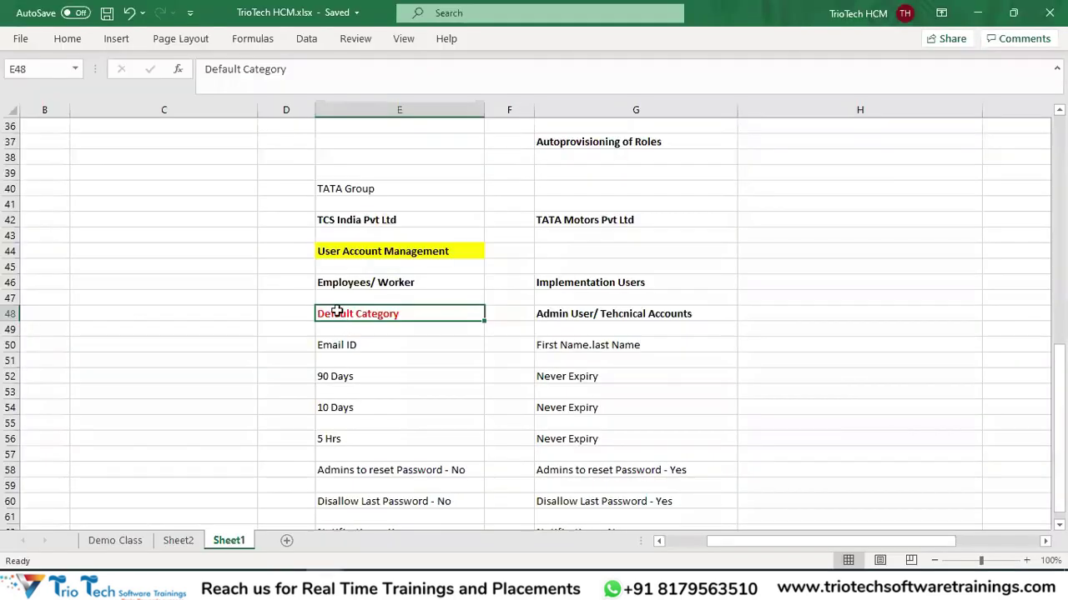
pyautogui.moveTo(349, 344); pyautogui.dragTo(409, 524)
pyautogui.scroll(1, 392, 350)
pyautogui.click(376, 300)
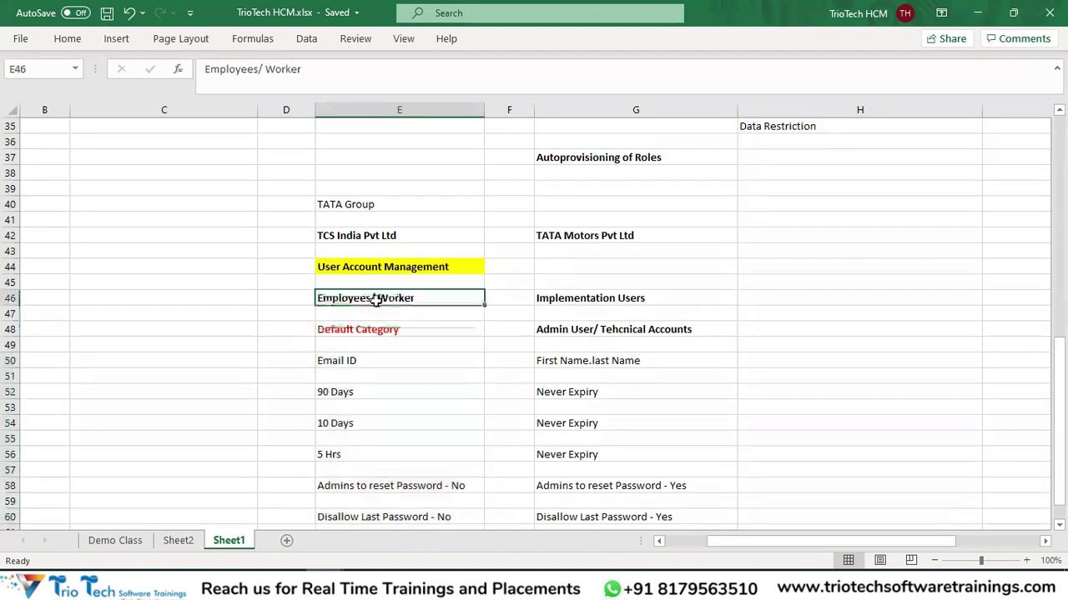
pyautogui.click(357, 332)
pyautogui.click(351, 588)
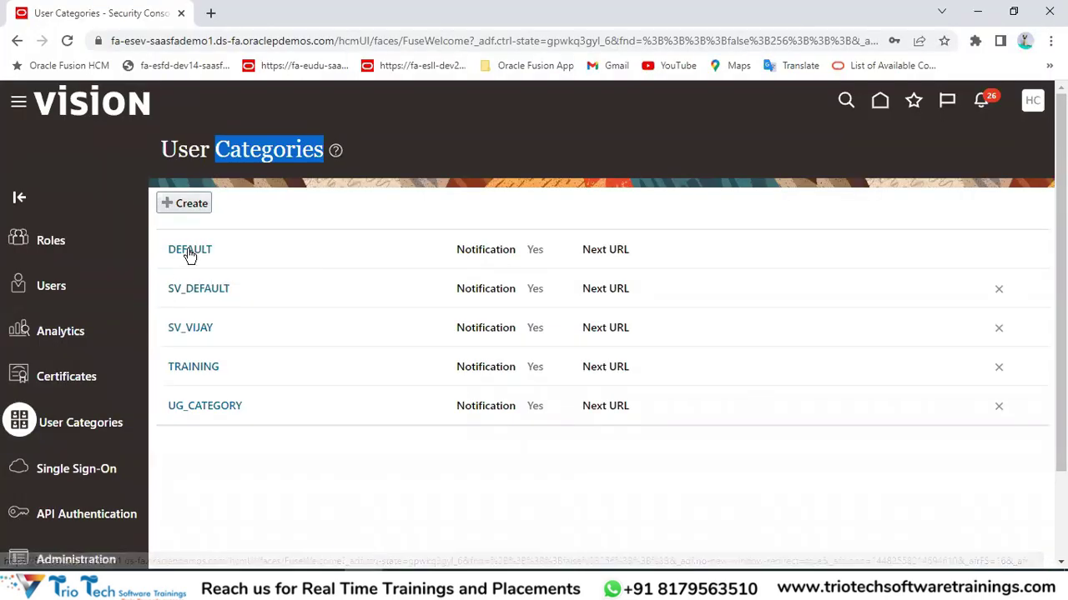
# Review the Implementation Users notes G46:G62 against the User Categories page.
pyautogui.click(325, 588)
pyautogui.click(404, 553)
pyautogui.moveTo(590, 298); pyautogui.dragTo(634, 534)
pyautogui.moveTo(602, 404); pyautogui.dragTo(602, 405)
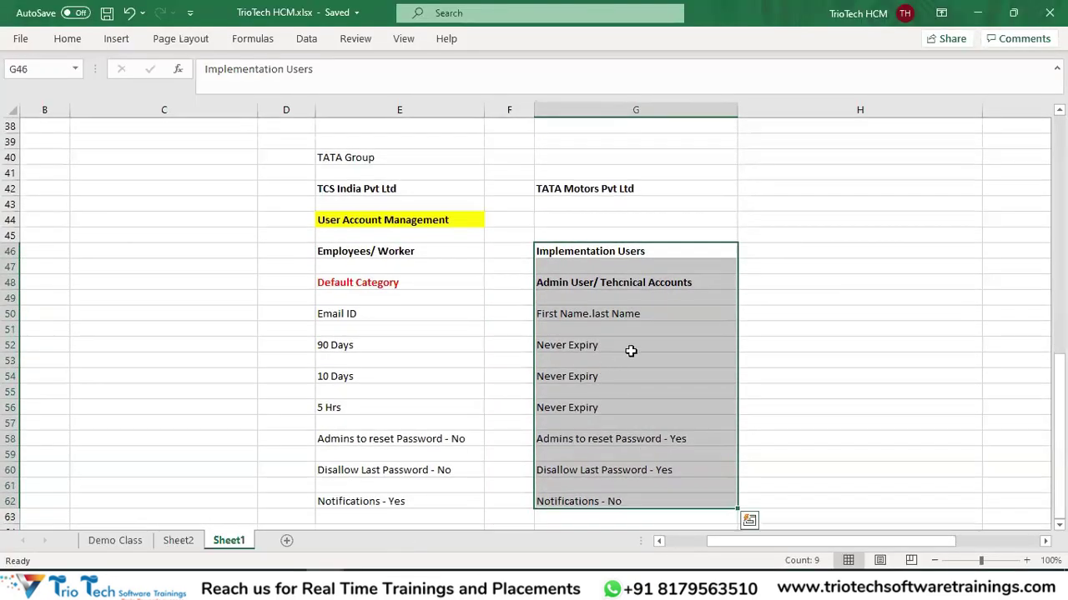
pyautogui.click(292, 588)
pyautogui.moveTo(178, 150); pyautogui.dragTo(300, 150)
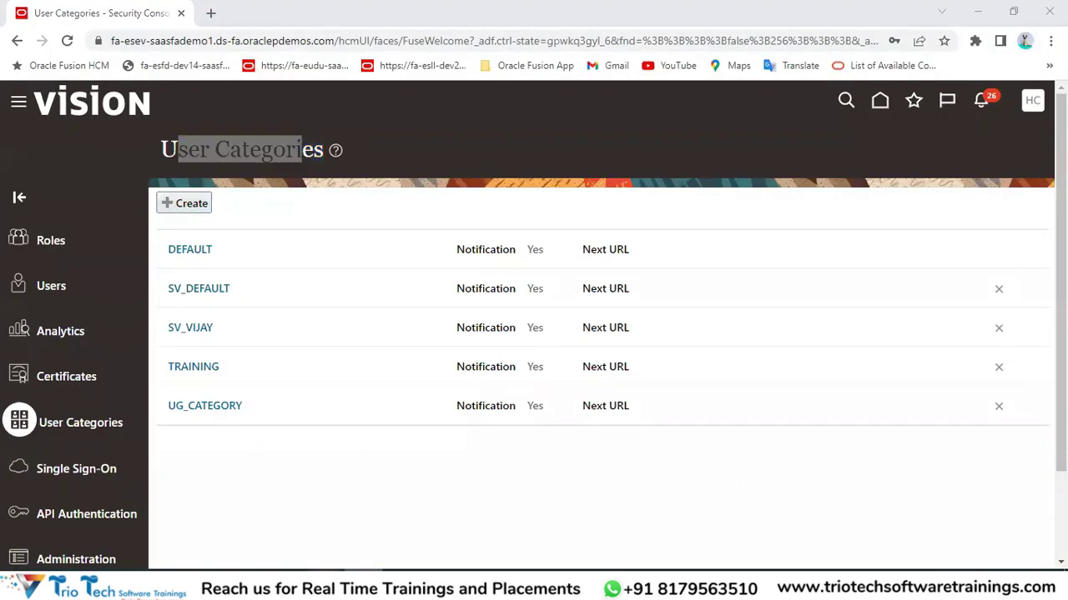
# Walk through the column E and G headings and notes, ending on the User Categories page.
pyautogui.click(370, 536)
pyautogui.moveTo(586, 250); pyautogui.dragTo(617, 501)
pyautogui.click(589, 313)
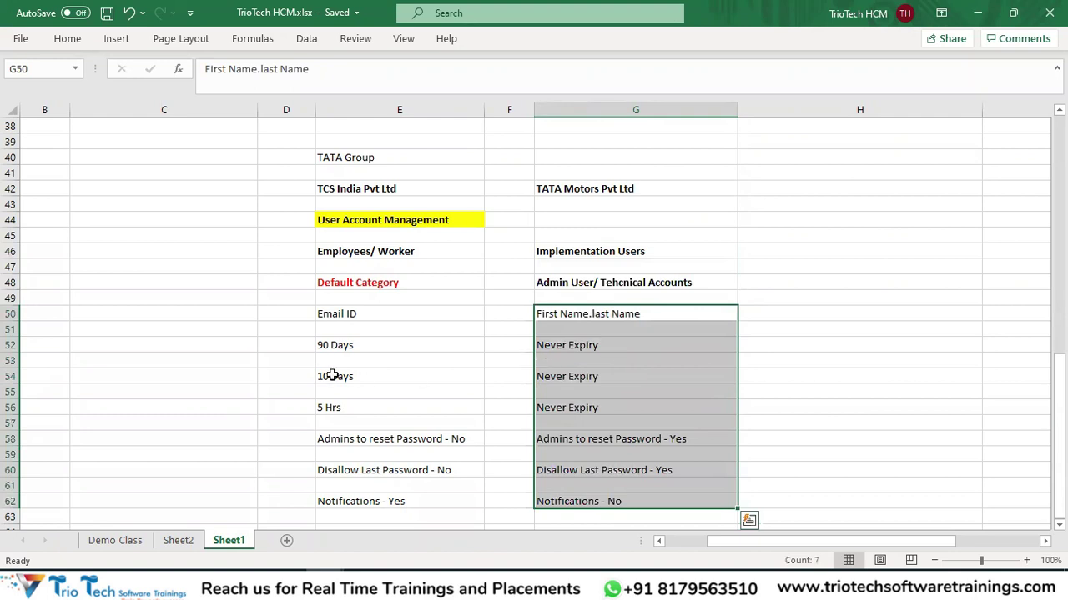
pyautogui.moveTo(332, 314); pyautogui.dragTo(376, 500)
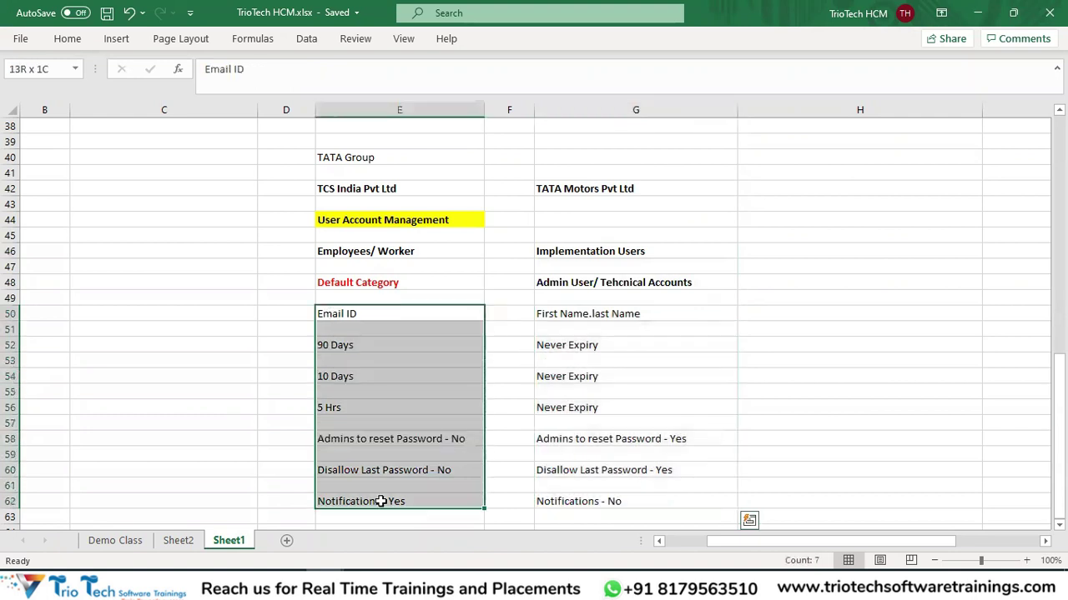
pyautogui.click(350, 284)
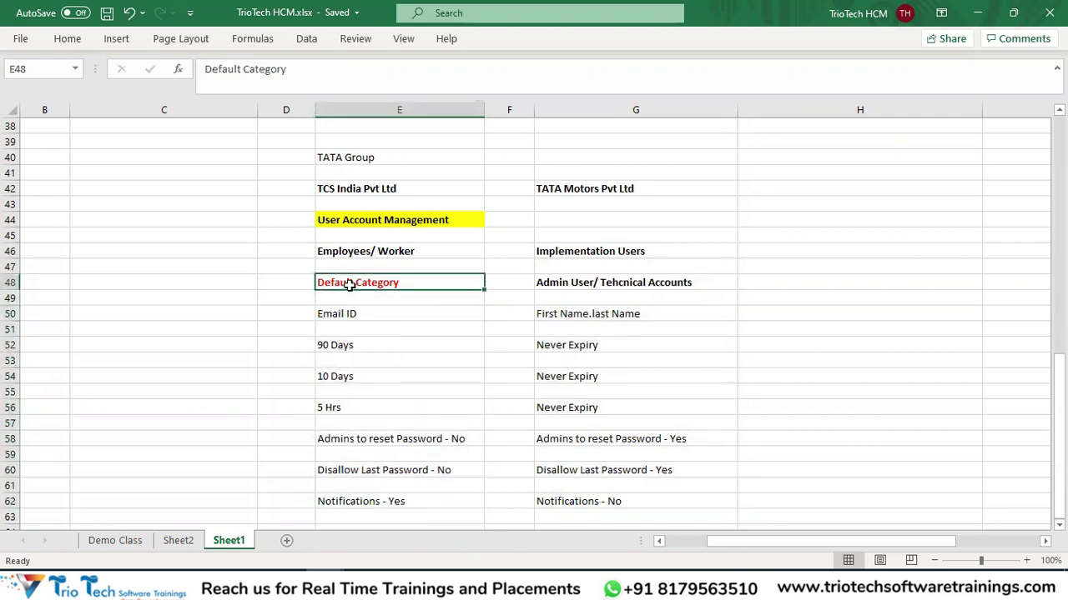
pyautogui.click(359, 249)
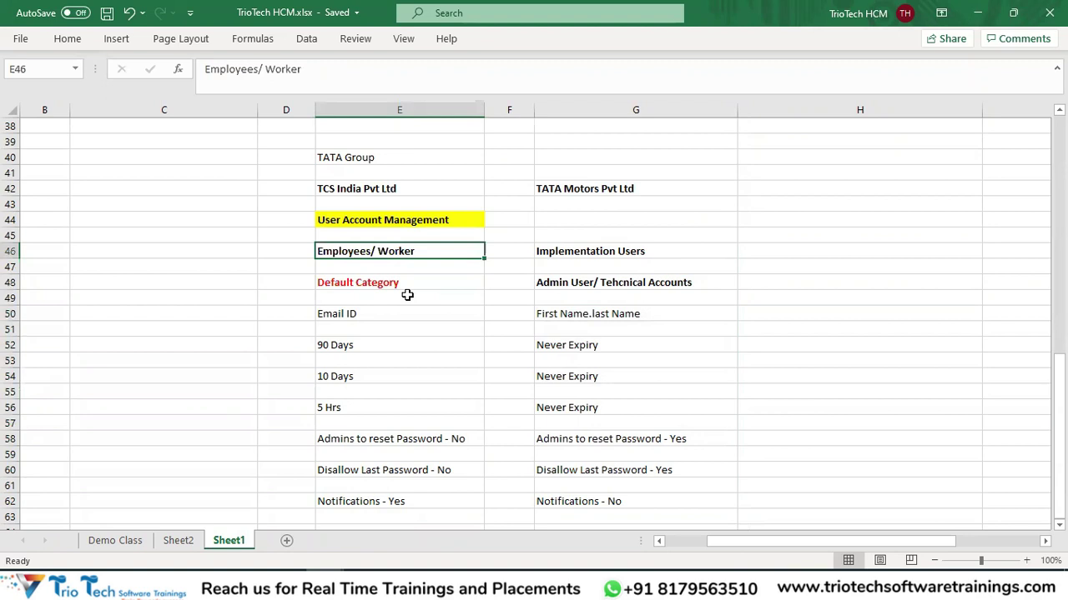
pyautogui.click(362, 287)
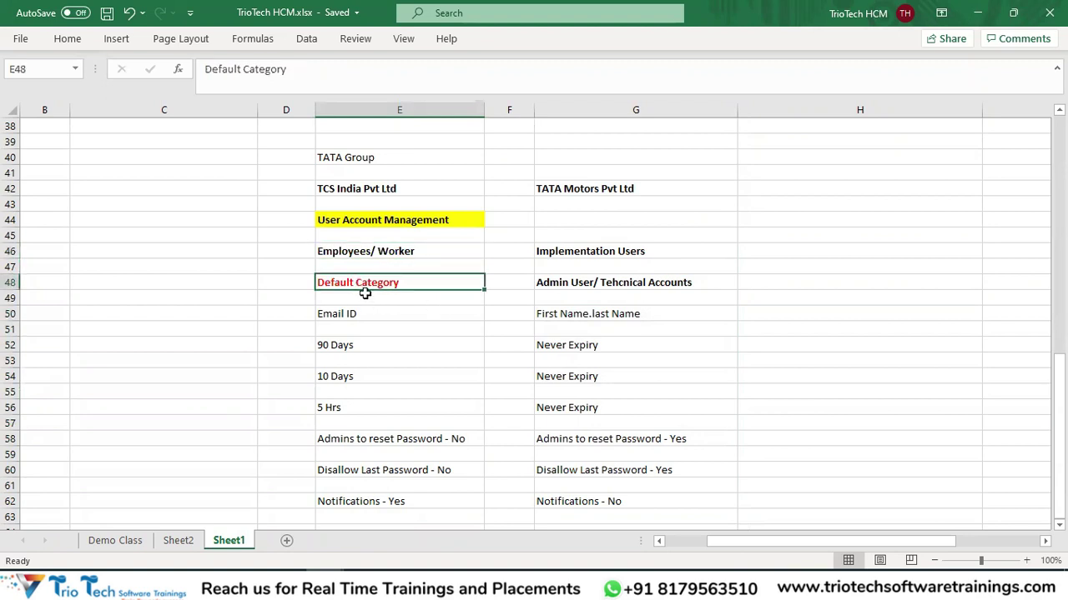
pyautogui.moveTo(602, 251); pyautogui.dragTo(618, 282)
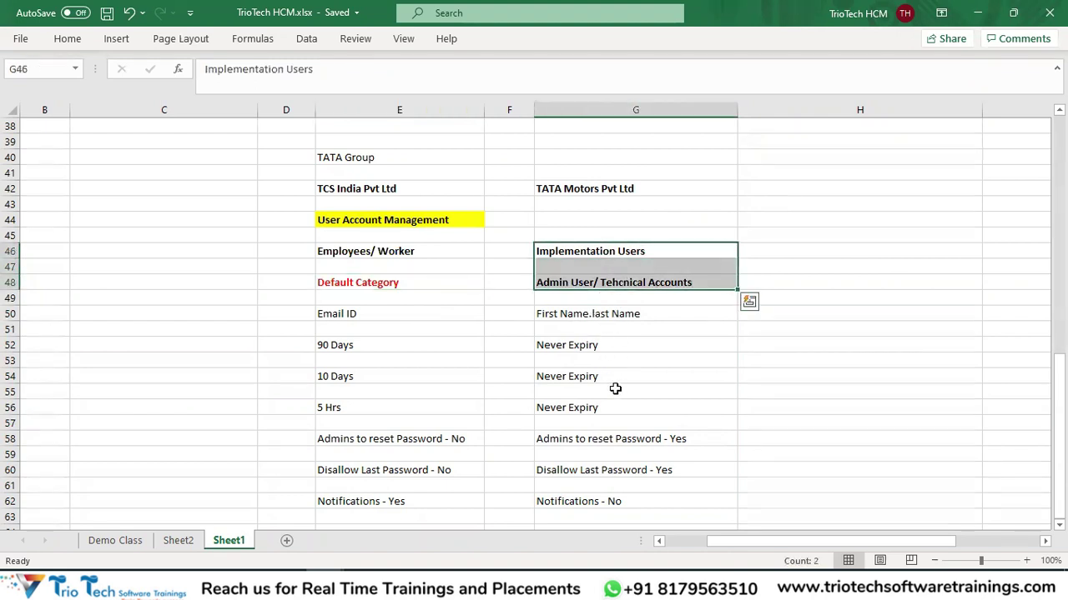
pyautogui.moveTo(575, 312); pyautogui.dragTo(611, 487)
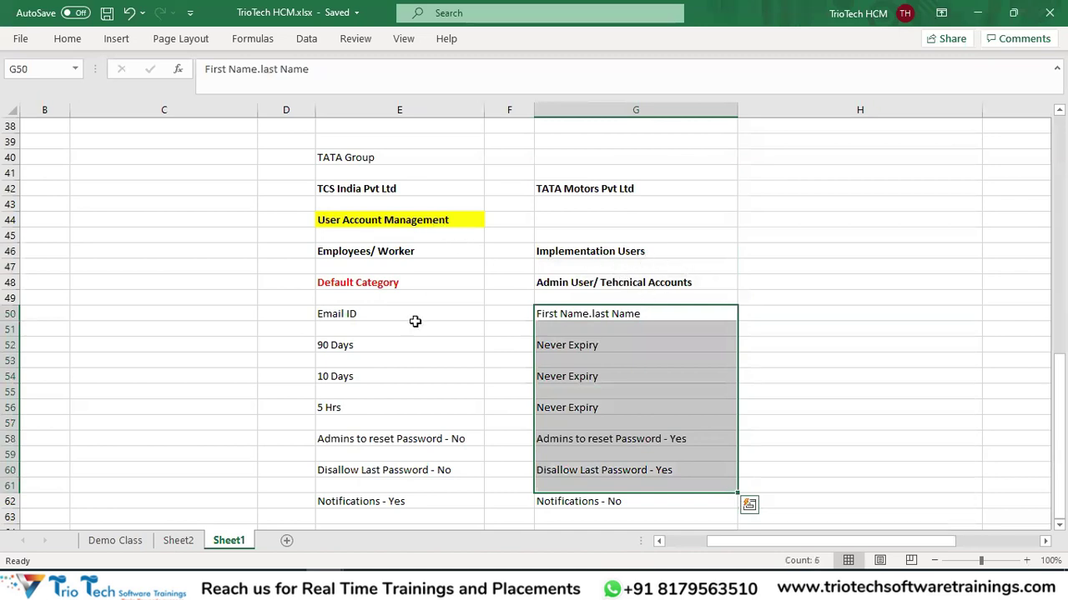
pyautogui.moveTo(593, 238); pyautogui.dragTo(622, 480)
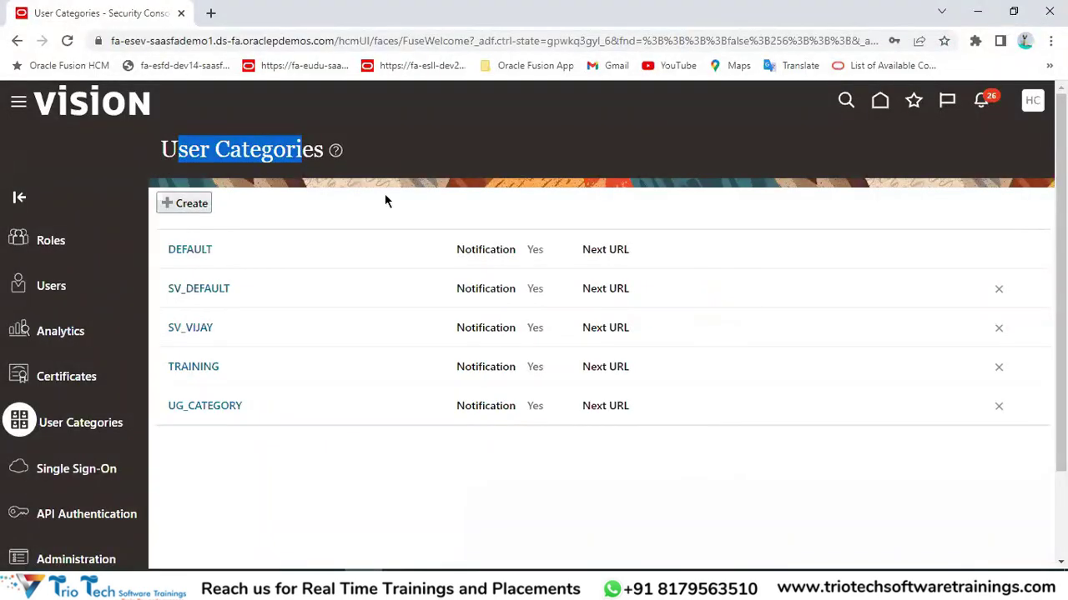
pyautogui.click(385, 194)
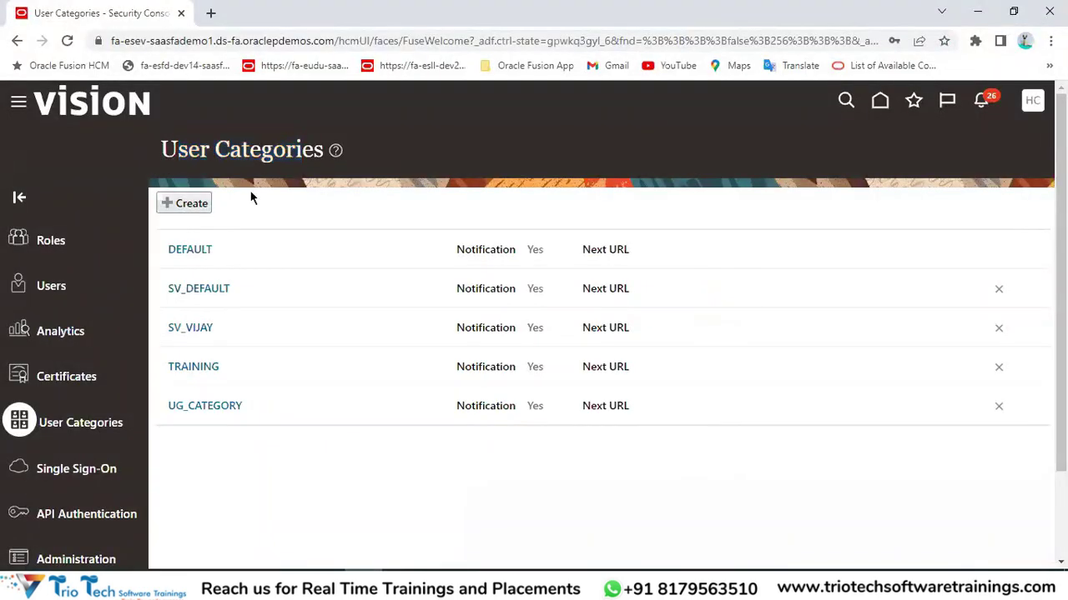
# Create a user category named ImplementationUsersCategory and paste that name in as its description.
pyautogui.click(189, 203)
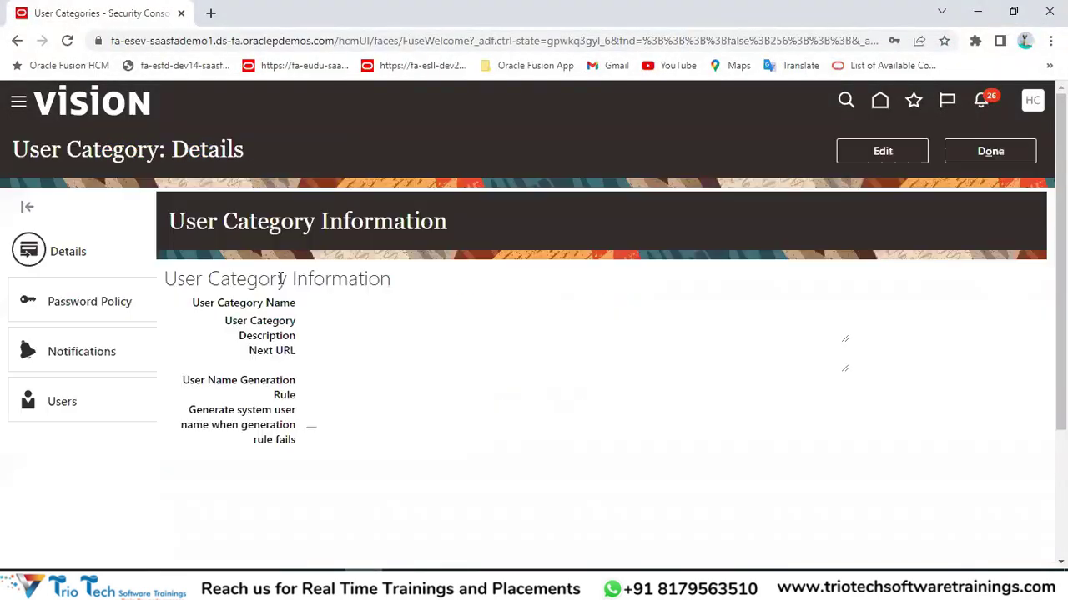
pyautogui.click(888, 163)
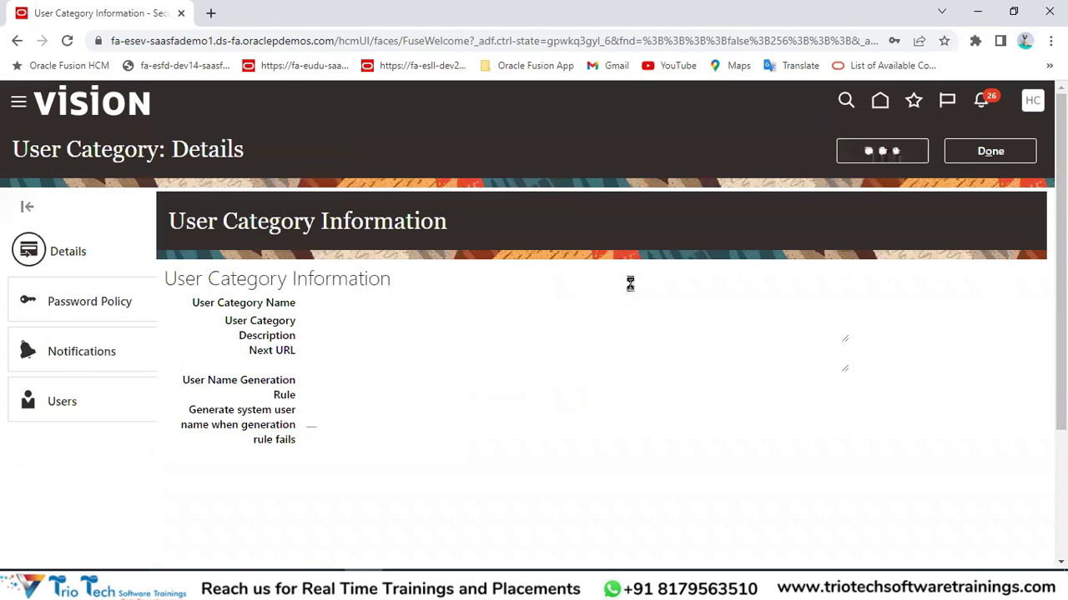
pyautogui.click(183, 206)
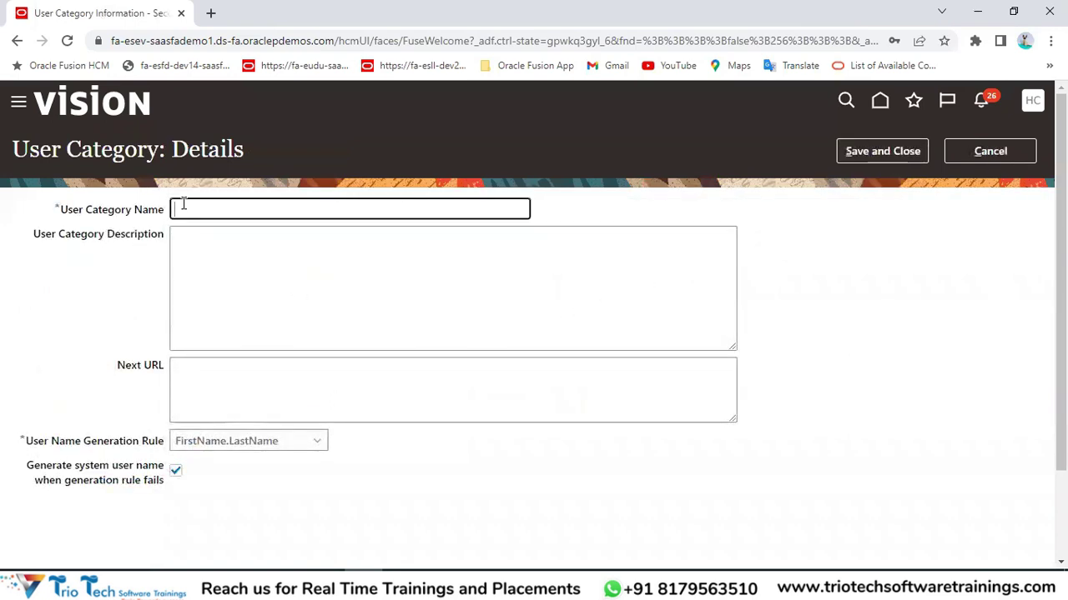
pyautogui.write('ImplementationUsersCateg')
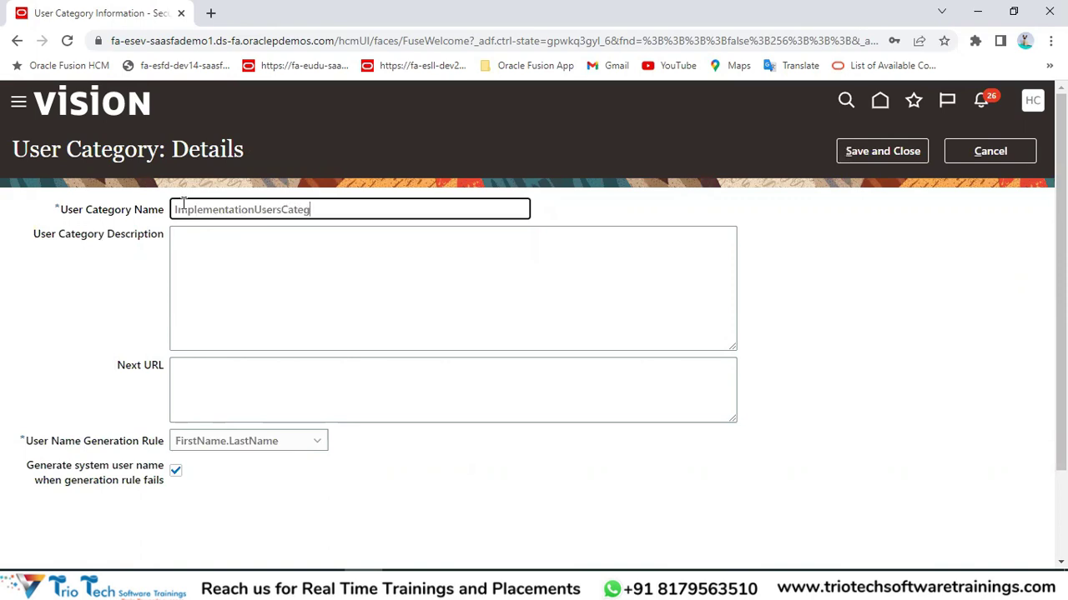
pyautogui.moveTo(356, 210); pyautogui.dragTo(166, 232)
pyautogui.hotkey('ctrl', 'c')
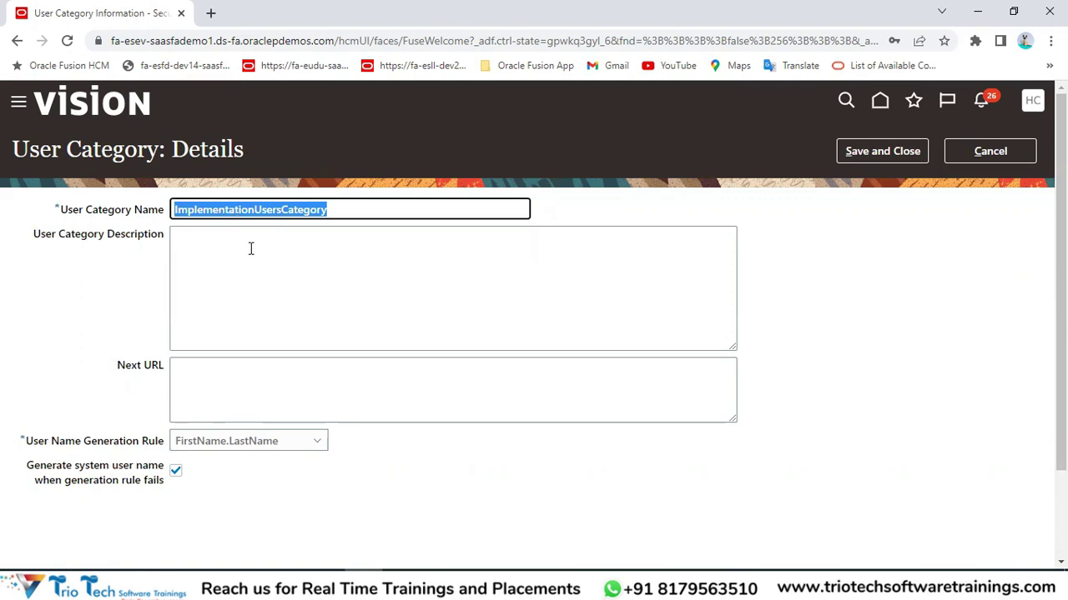
pyautogui.click(250, 249)
pyautogui.hotkey('ctrl', 'v')
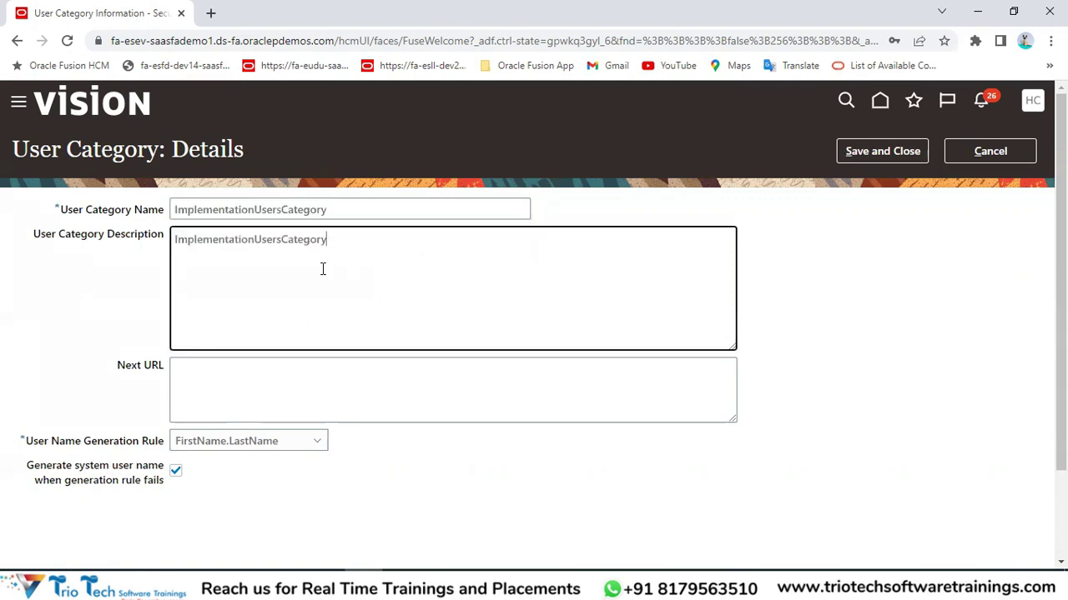
pyautogui.click(372, 464)
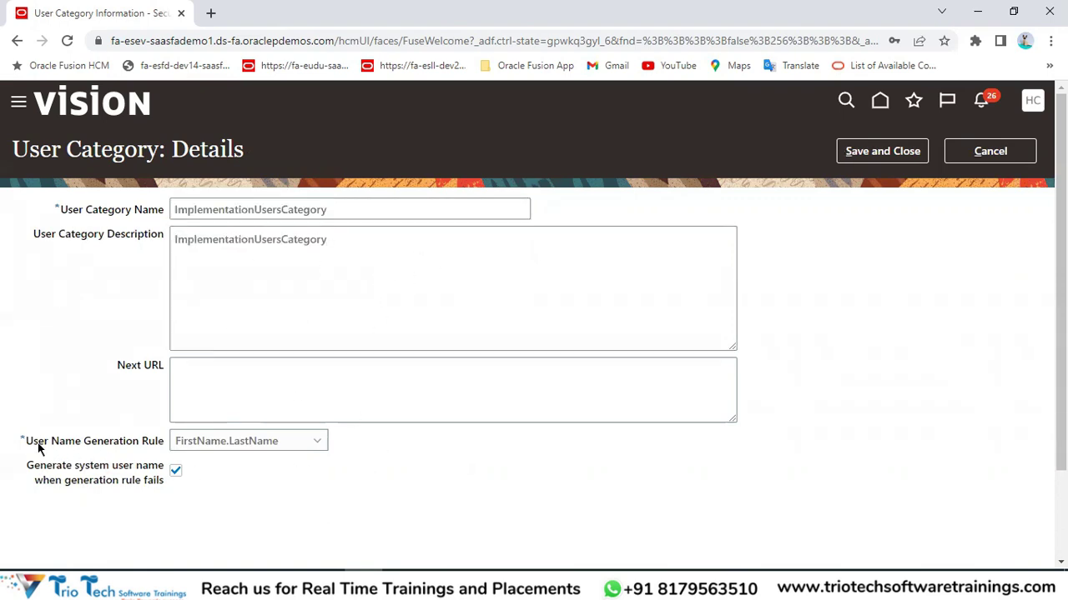
# Keep the FirstName.LastName user name rule, matching the spreadsheet note, and save the category.
pyautogui.moveTo(30, 442); pyautogui.dragTo(257, 442)
pyautogui.click(476, 384)
pyautogui.hotkey('alt', 'Tab')
pyautogui.click(612, 321)
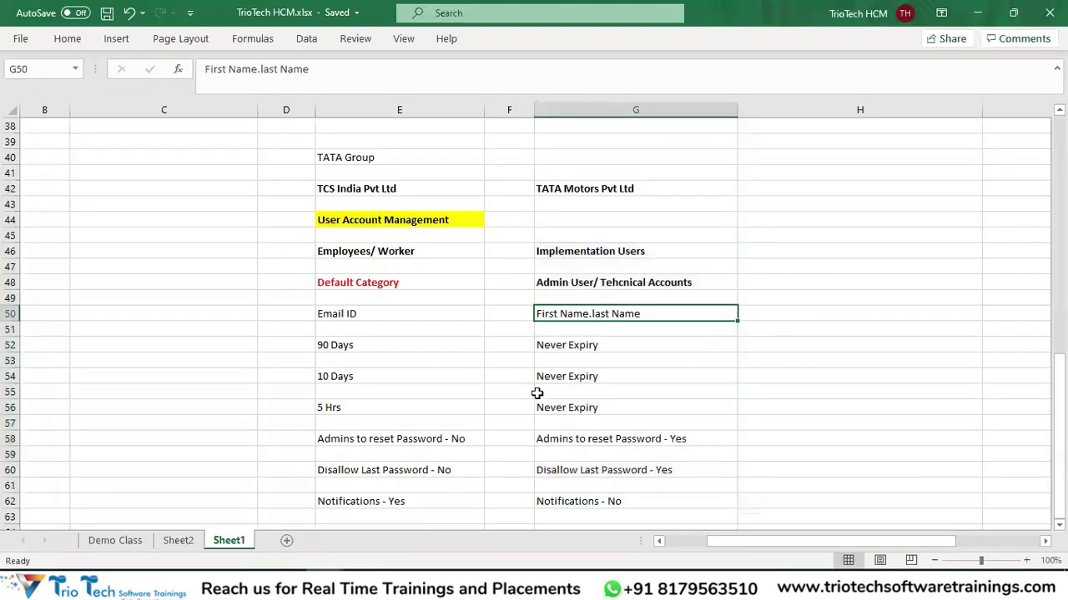
pyautogui.hotkey('alt', 'Tab')
pyautogui.click(234, 442)
pyautogui.click(212, 461)
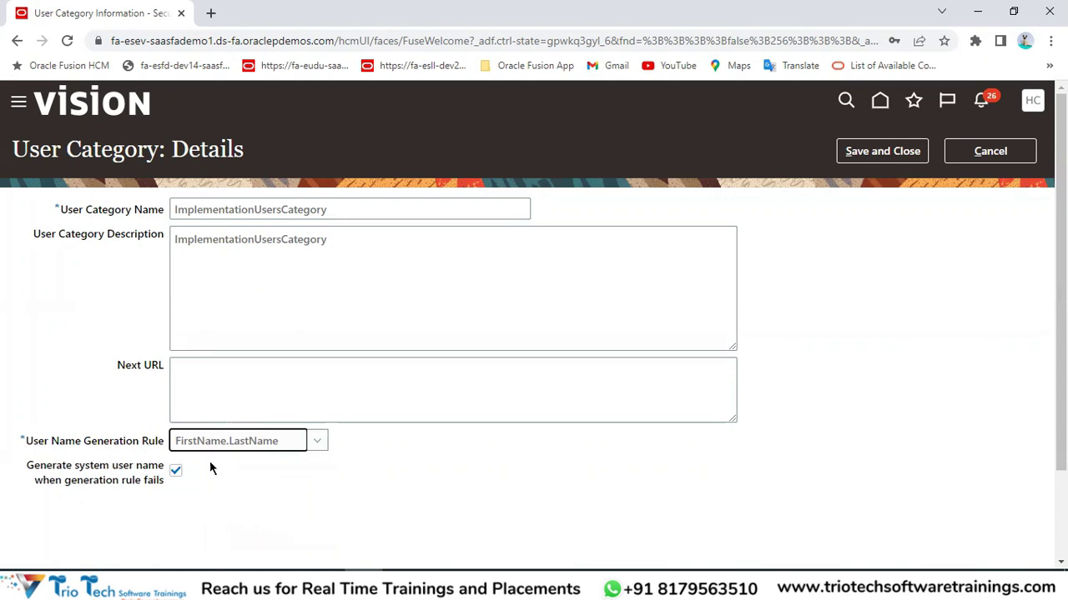
pyautogui.moveTo(29, 467); pyautogui.dragTo(142, 465)
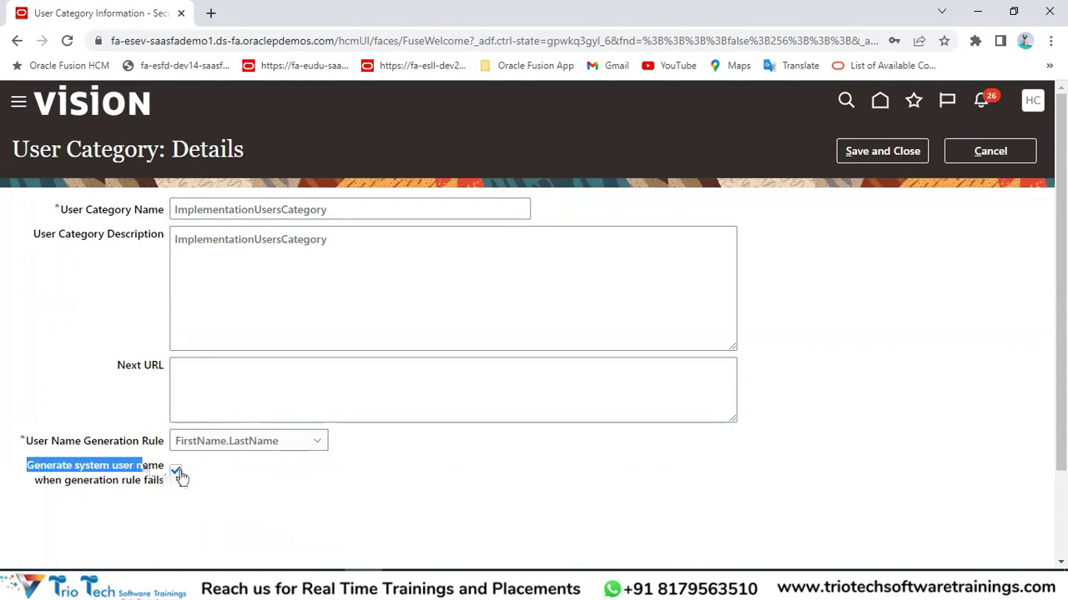
pyautogui.click(899, 159)
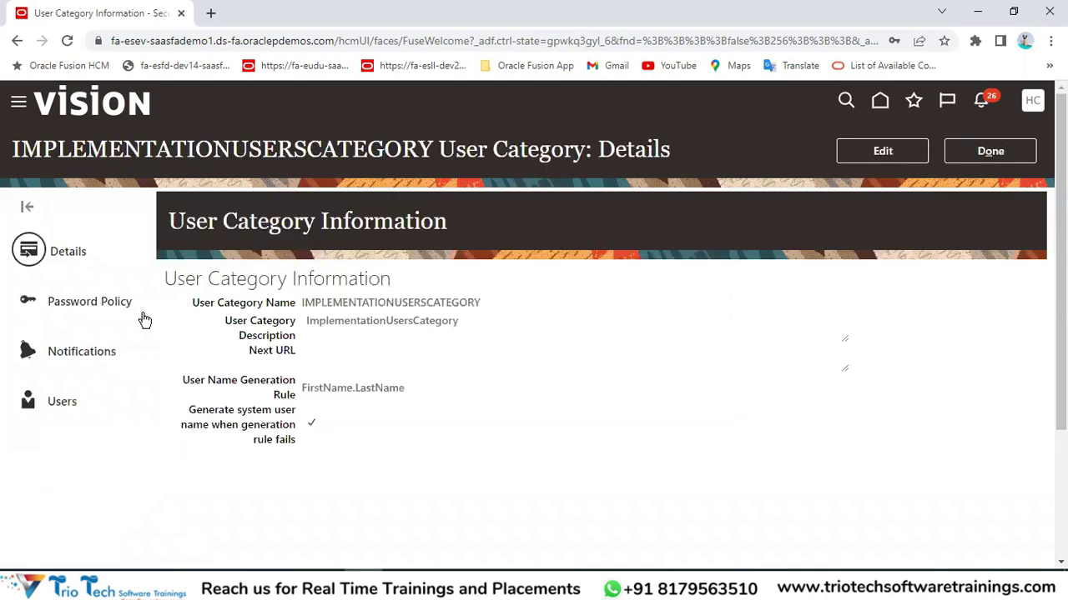
# Make the category's password policy editable and review the Never Expiry notes in G52 to G55.
pyautogui.click(97, 307)
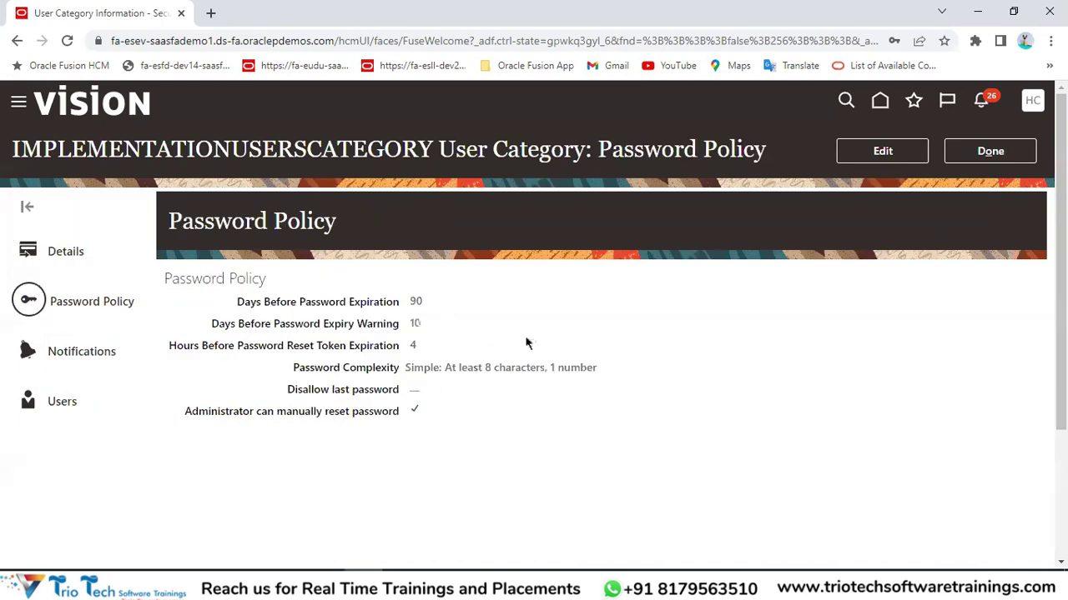
pyautogui.click(883, 151)
pyautogui.hotkey('alt', 'Tab')
pyautogui.moveTo(593, 250); pyautogui.dragTo(600, 292)
pyautogui.moveTo(591, 345); pyautogui.dragTo(603, 395)
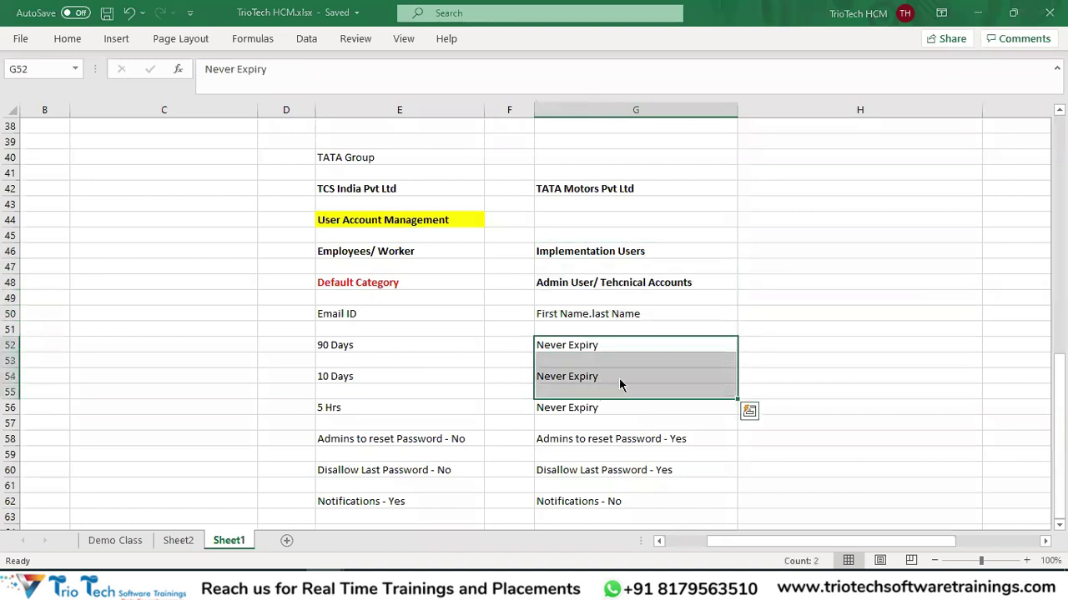
pyautogui.hotkey('alt', 'Tab')
# Try 360 days for password expiration, then return to the 9999-day value.
pyautogui.doubleClick(297, 236)
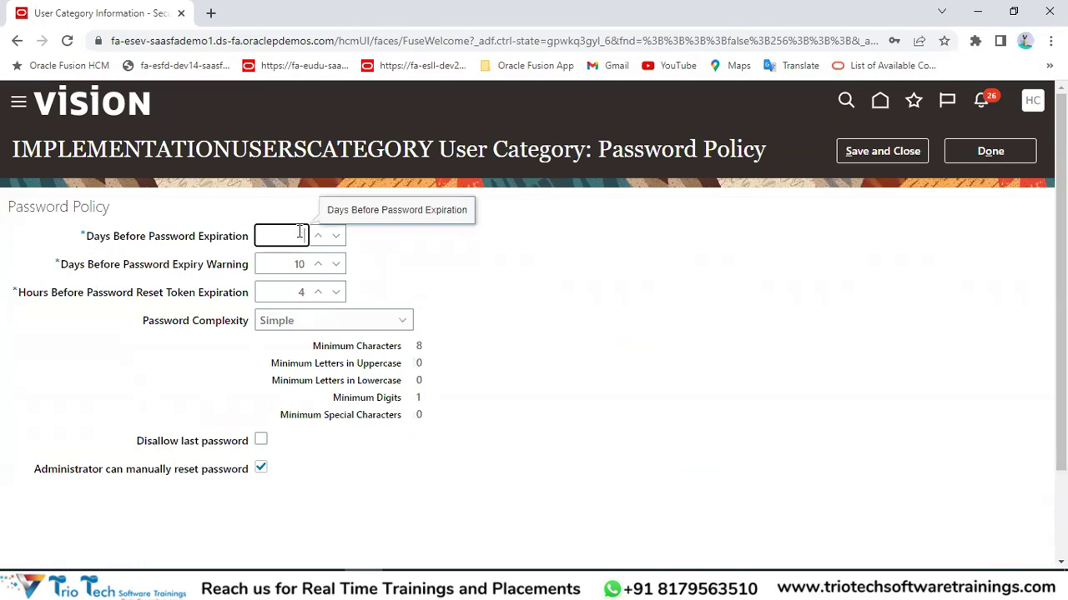
pyautogui.moveTo(280, 235); pyautogui.dragTo(310, 239)
pyautogui.write('360')
pyautogui.doubleClick(298, 264)
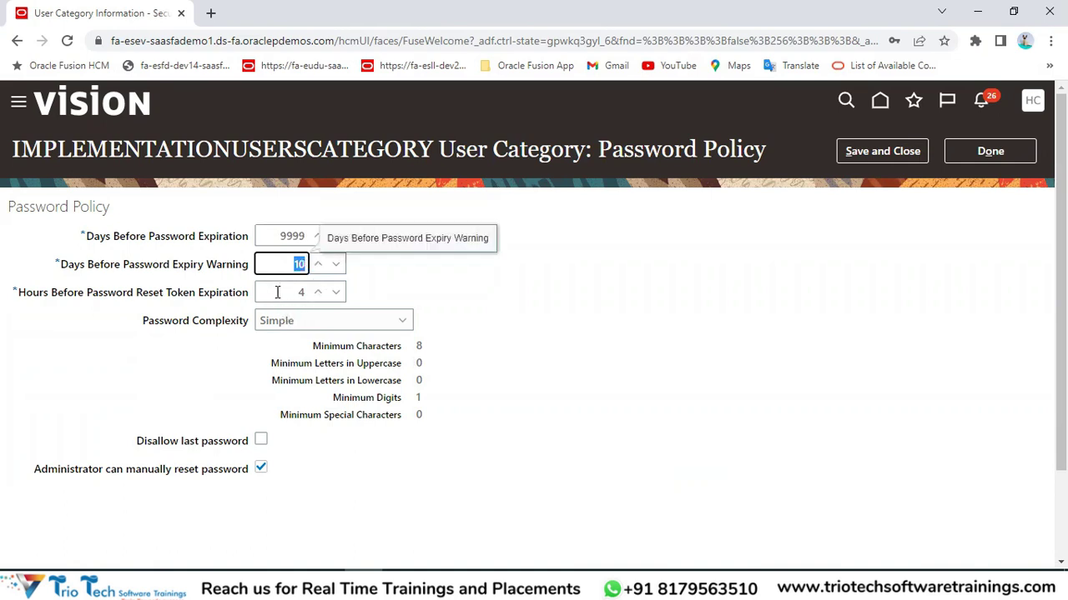
pyautogui.click(277, 292)
pyautogui.doubleClick(280, 237)
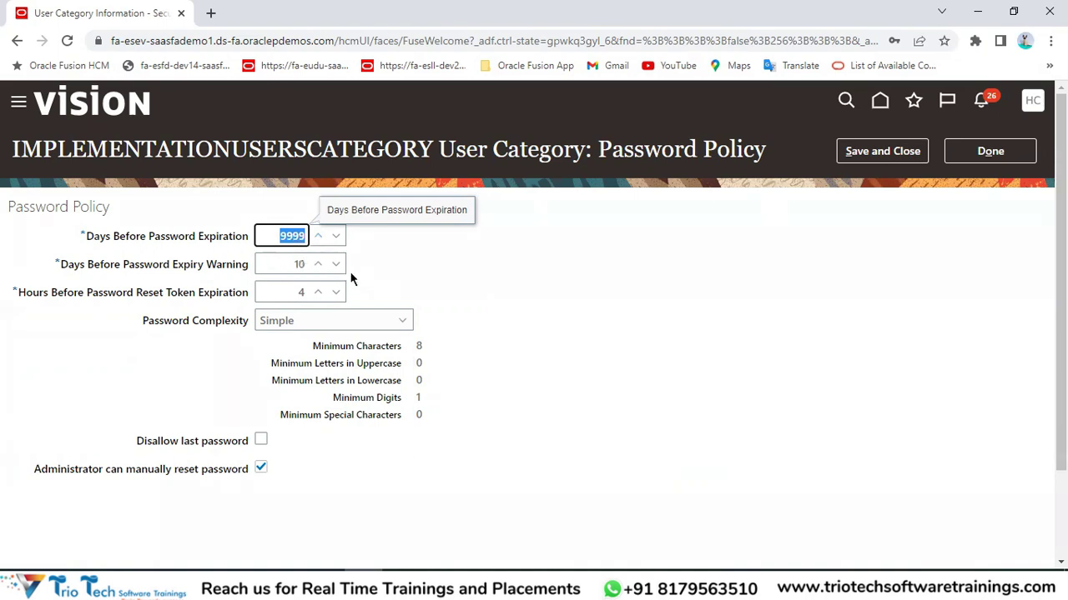
pyautogui.click(525, 328)
pyautogui.click(328, 235)
# Compare the expiration and warning fields with the Never Expiry notes through G56.
pyautogui.hotkey('alt', 'Tab')
pyautogui.moveTo(582, 345); pyautogui.dragTo(572, 410)
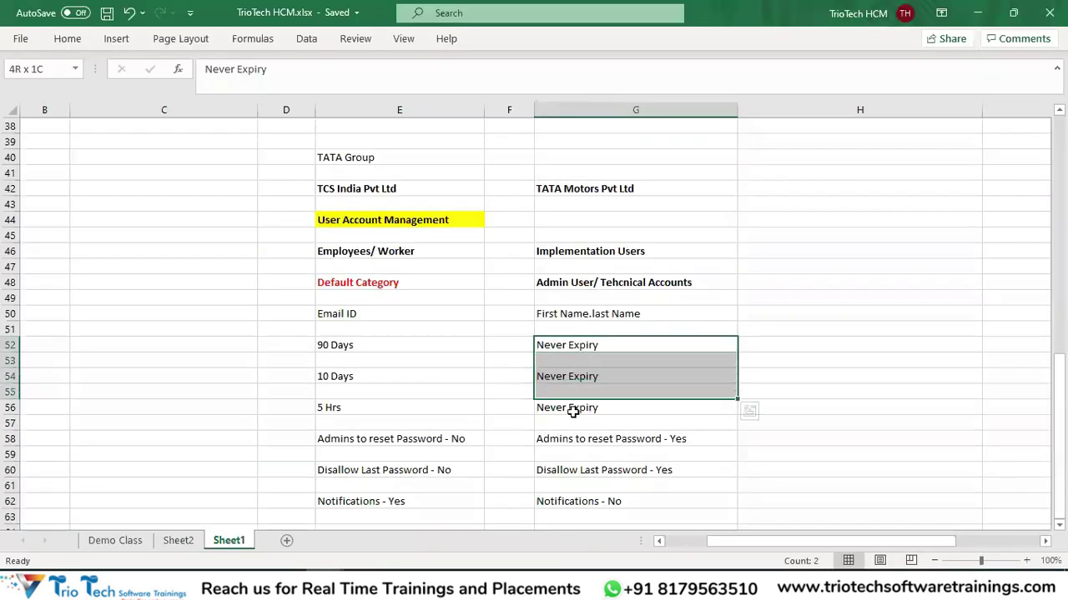
pyautogui.hotkey('alt', 'Tab')
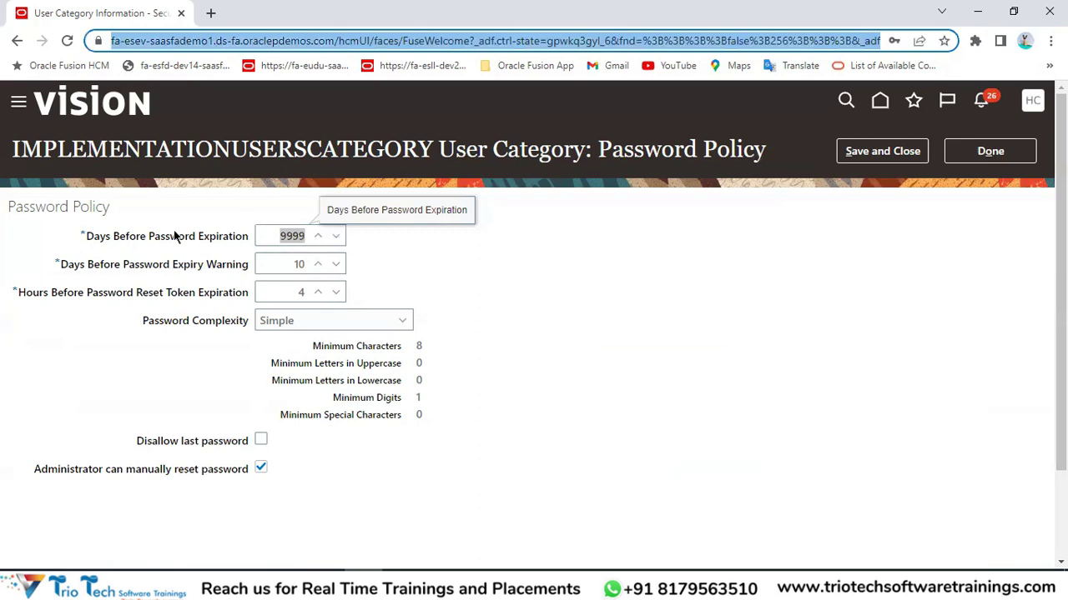
pyautogui.moveTo(175, 236); pyautogui.dragTo(234, 239)
pyautogui.moveTo(177, 265); pyautogui.dragTo(236, 293)
pyautogui.click(303, 266)
pyautogui.doubleClick(278, 236)
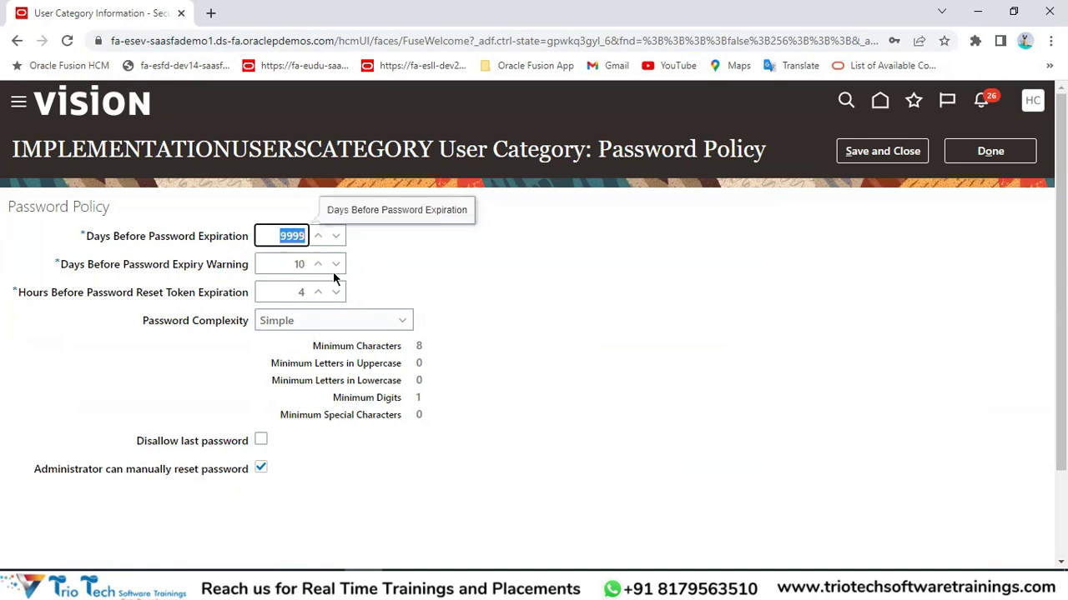
# Set Password Complexity to Complex, following the implementation users notes.
pyautogui.moveTo(141, 323); pyautogui.dragTo(219, 322)
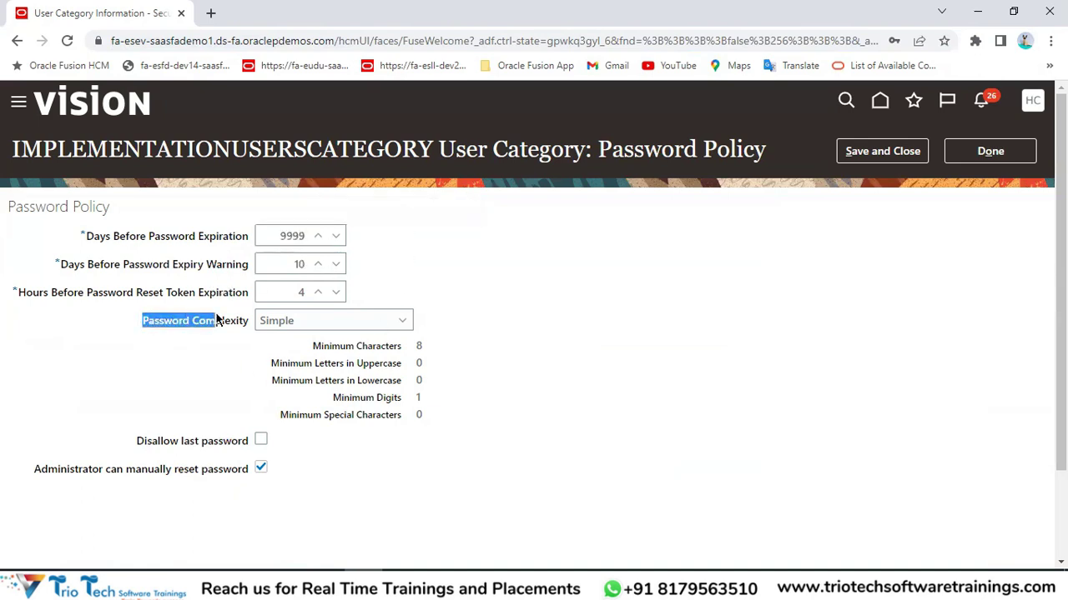
pyautogui.hotkey('alt', 'Tab')
pyautogui.moveTo(582, 240); pyautogui.dragTo(572, 439)
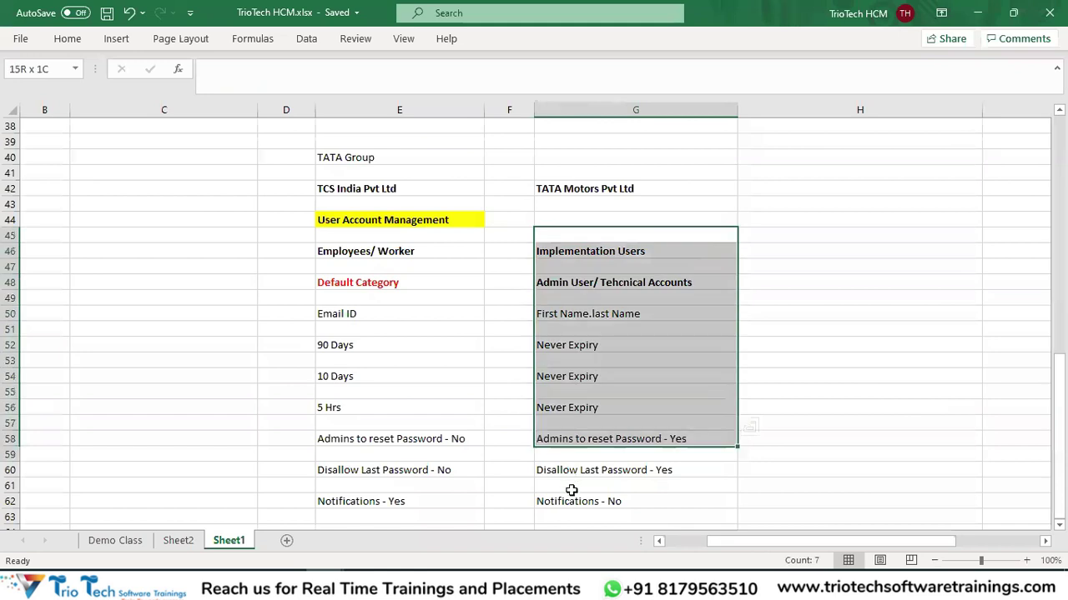
pyautogui.hotkey('alt', 'Tab')
pyautogui.click(305, 320)
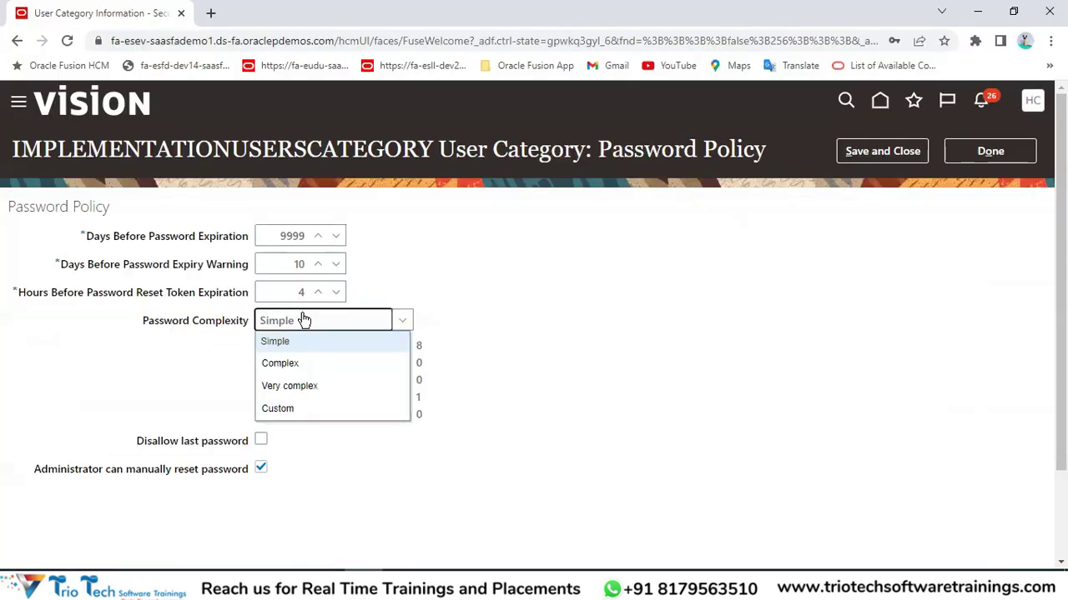
pyautogui.click(288, 371)
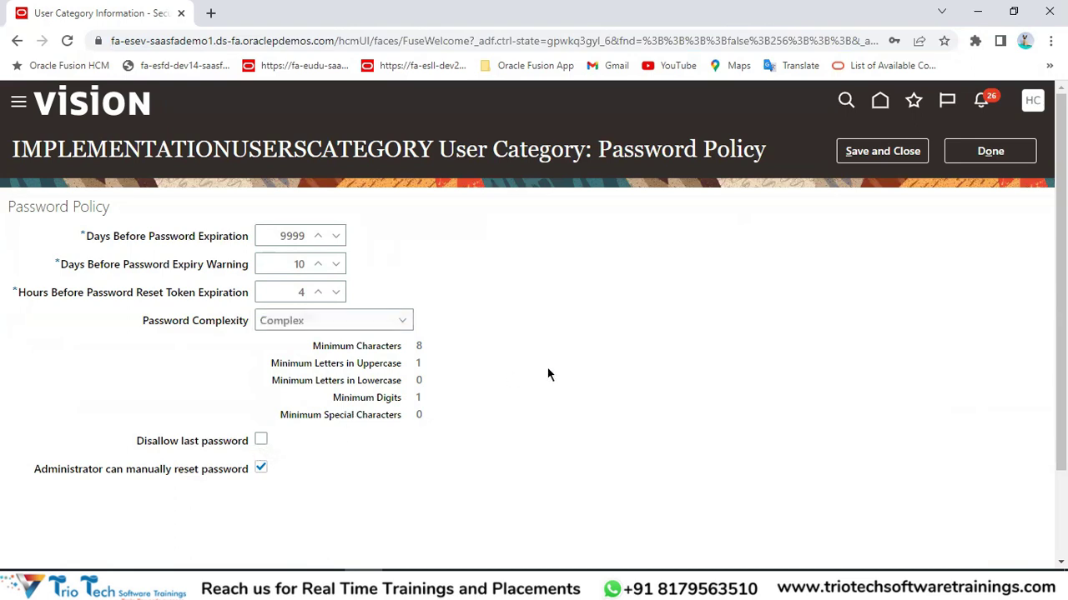
# Enable Disallow last password, per the spreadsheet's 'Yes' note.
pyautogui.hotkey('alt', 'Tab')
pyautogui.scroll(-1, 682, 412)
pyautogui.click(659, 423)
pyautogui.hotkey('alt', 'Tab')
pyautogui.click(261, 439)
# Check the Admins to reset Password note, save the policy, and find the Notifications - No note.
pyautogui.moveTo(136, 470); pyautogui.dragTo(208, 470)
pyautogui.hotkey('alt', 'Tab')
pyautogui.click(585, 395)
pyautogui.hotkey('alt', 'Tab')
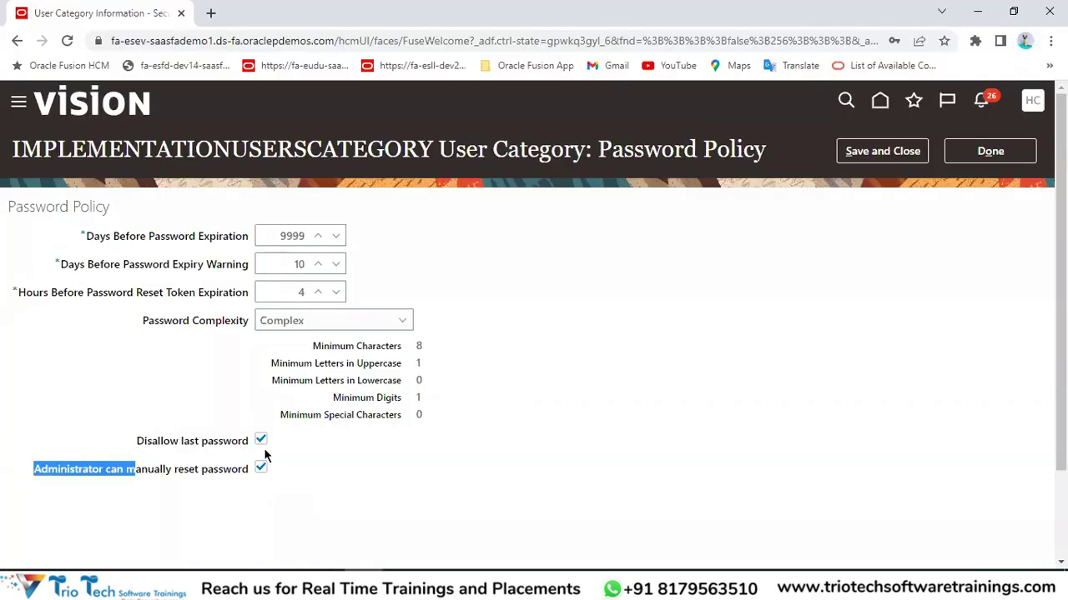
pyautogui.click(868, 158)
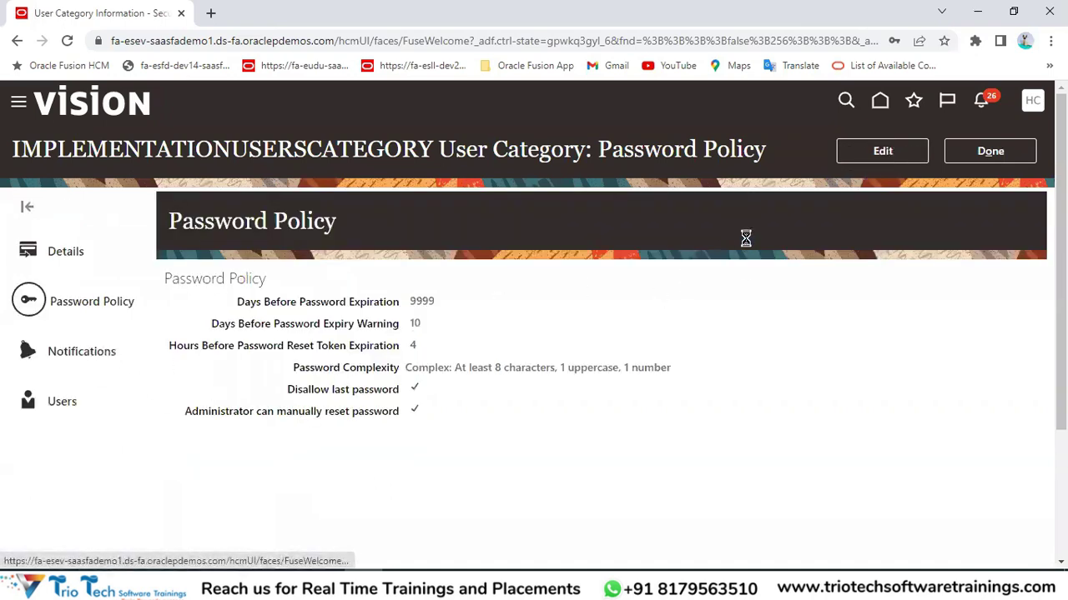
pyautogui.hotkey('alt', 'Tab')
pyautogui.click(610, 451)
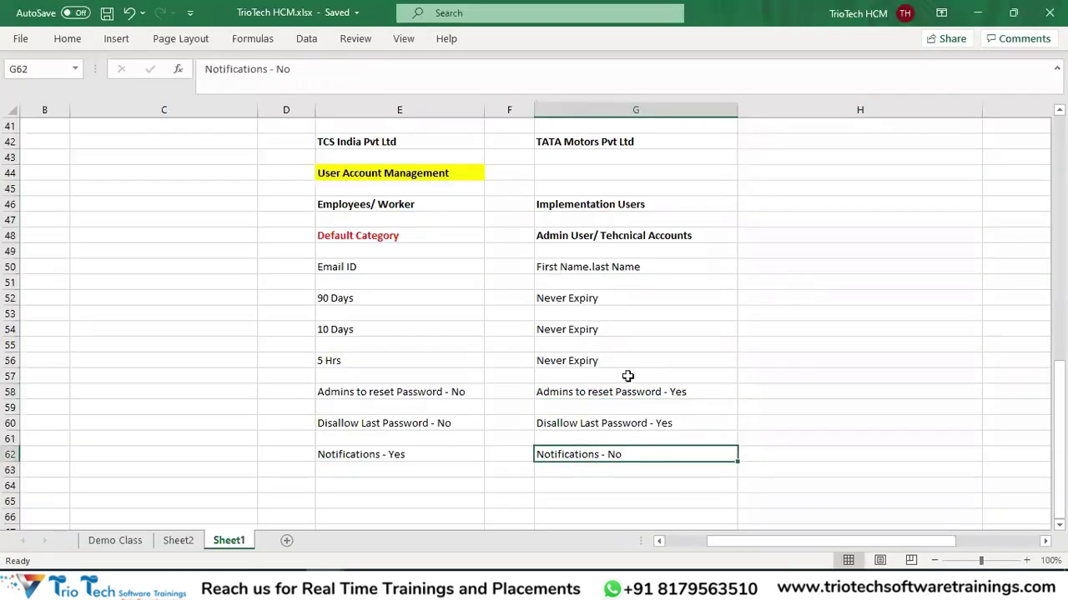
# Uncheck Enable notifications for IMPLEMENTATIONUSERSCATEGORY and save the change.
pyautogui.hotkey('alt', 'Tab')
pyautogui.click(885, 154)
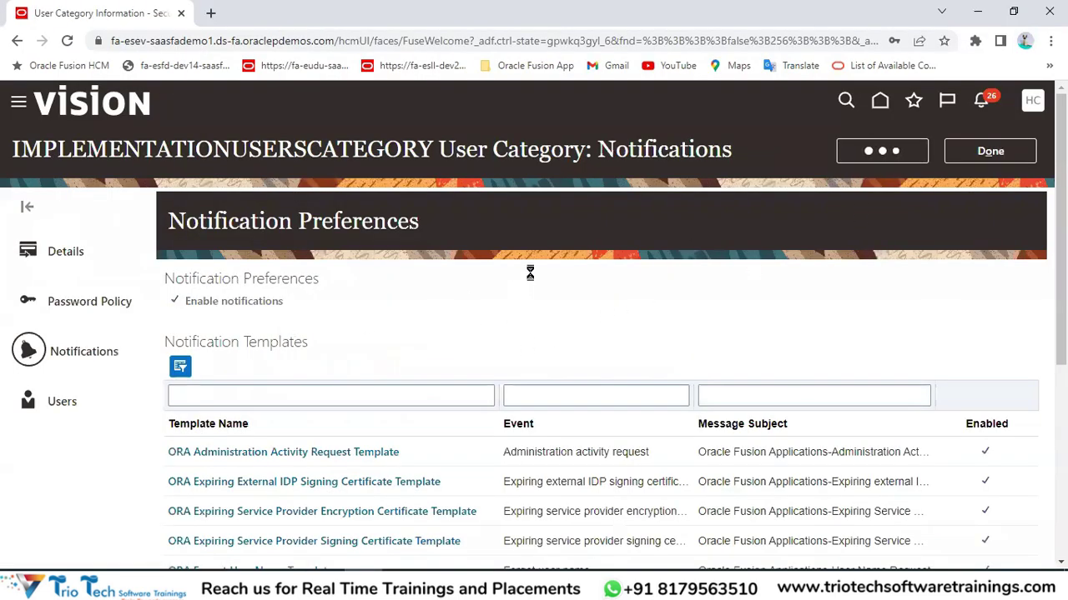
pyautogui.scroll(-1, 613, 243)
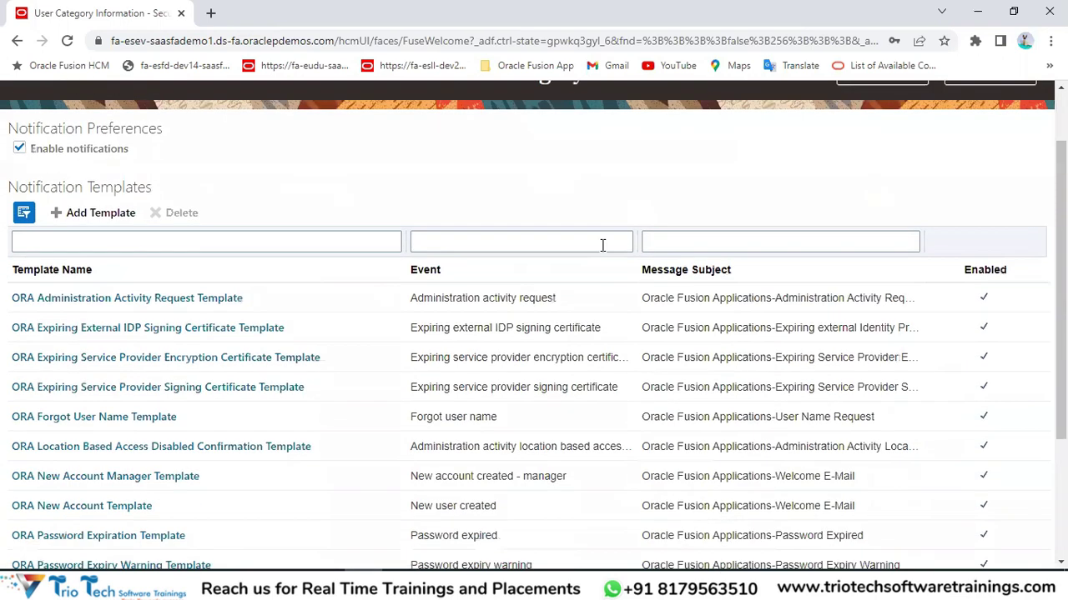
pyautogui.scroll(-3, 429, 463)
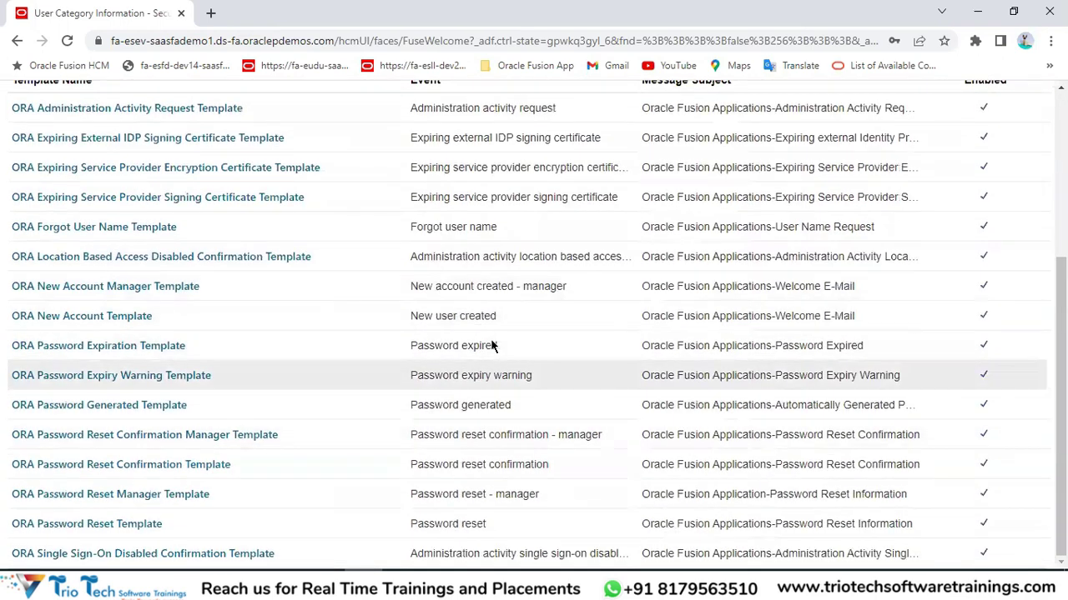
pyautogui.scroll(4, 491, 339)
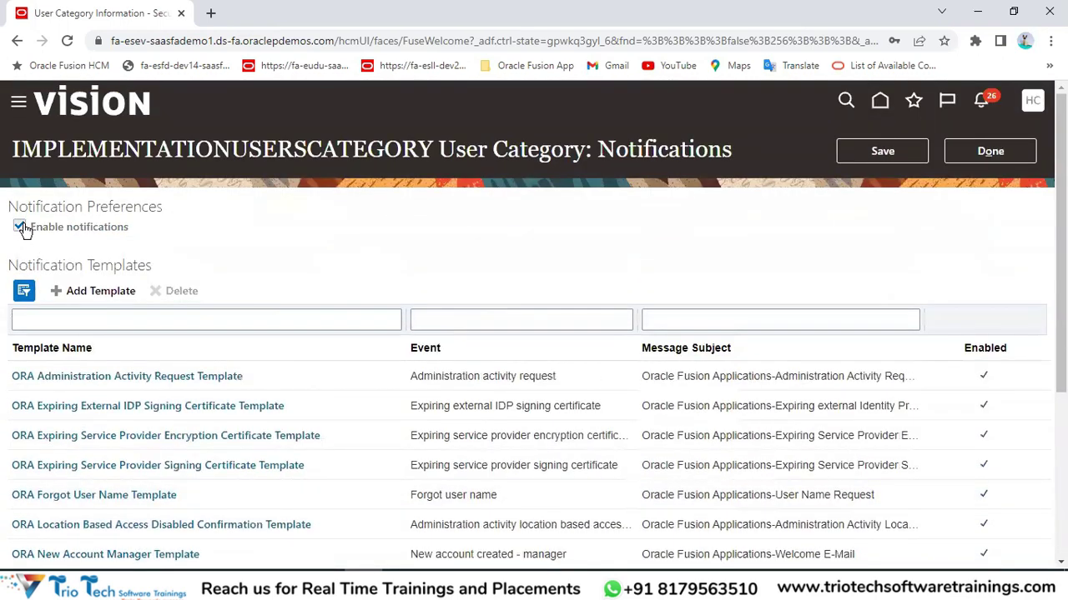
pyautogui.click(19, 227)
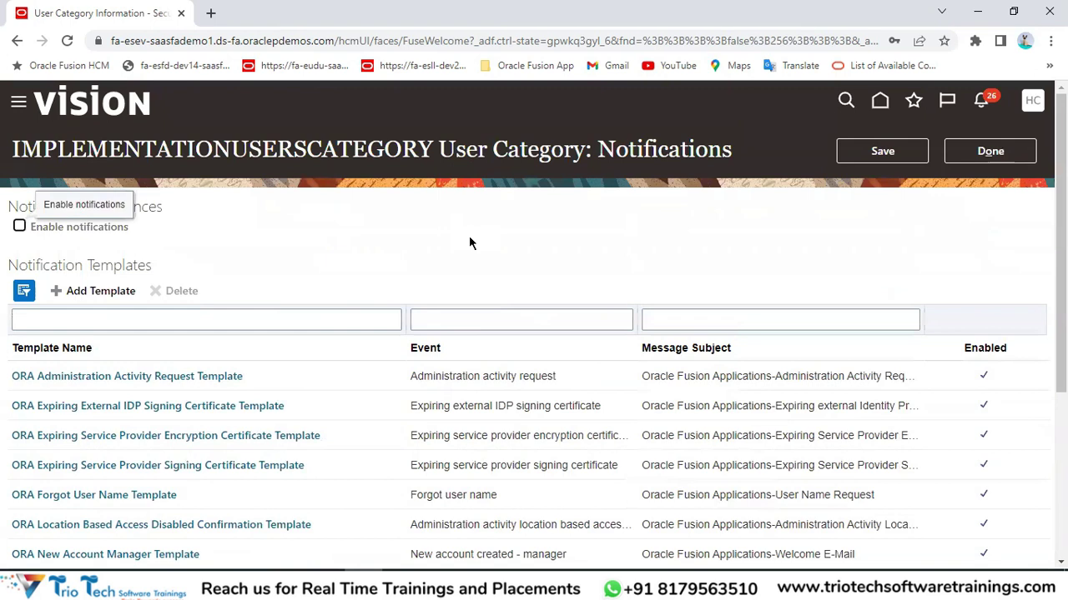
pyautogui.click(892, 151)
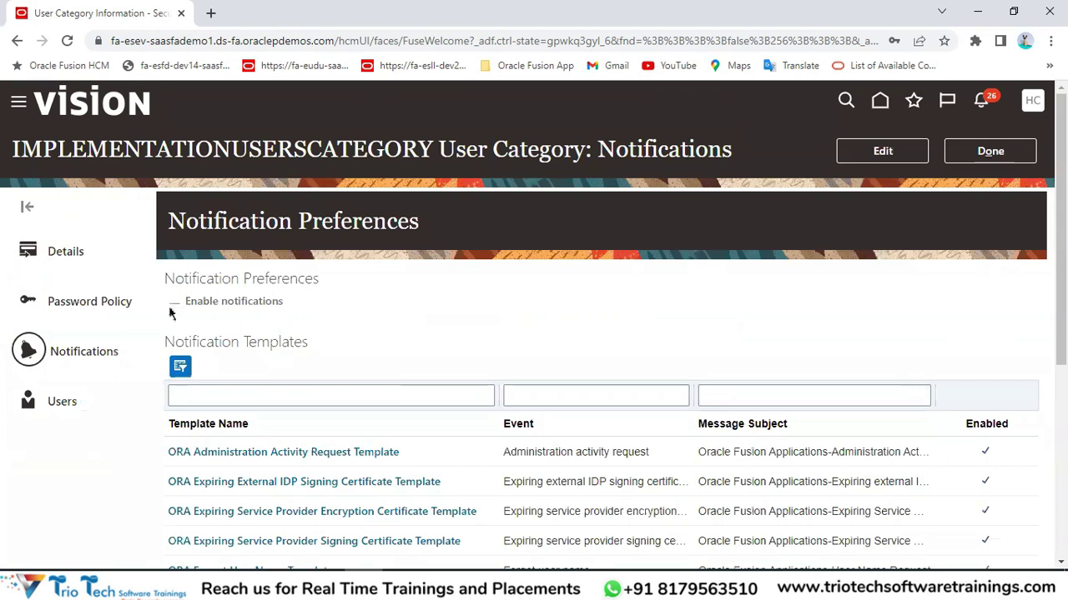
# View the category's Users section, which lists no users.
pyautogui.moveTo(109, 151); pyautogui.dragTo(231, 150)
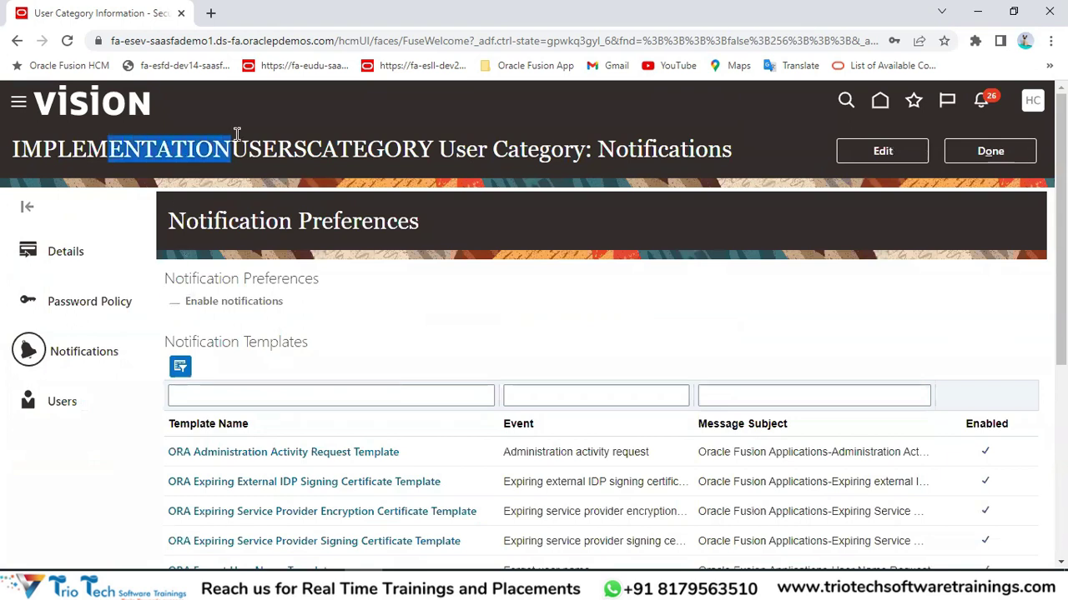
pyautogui.click(219, 302)
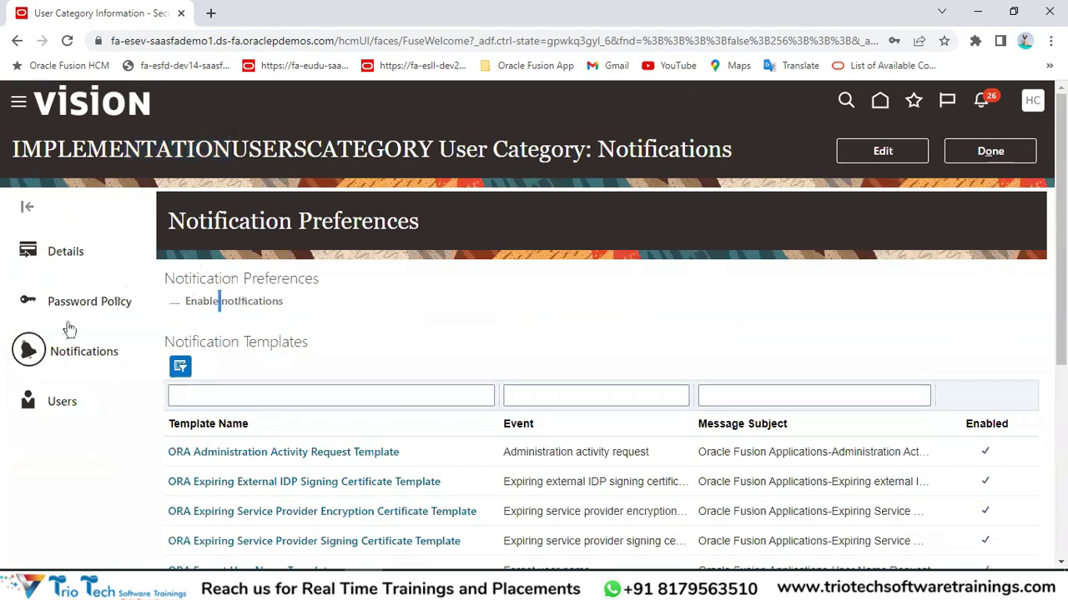
pyautogui.click(52, 405)
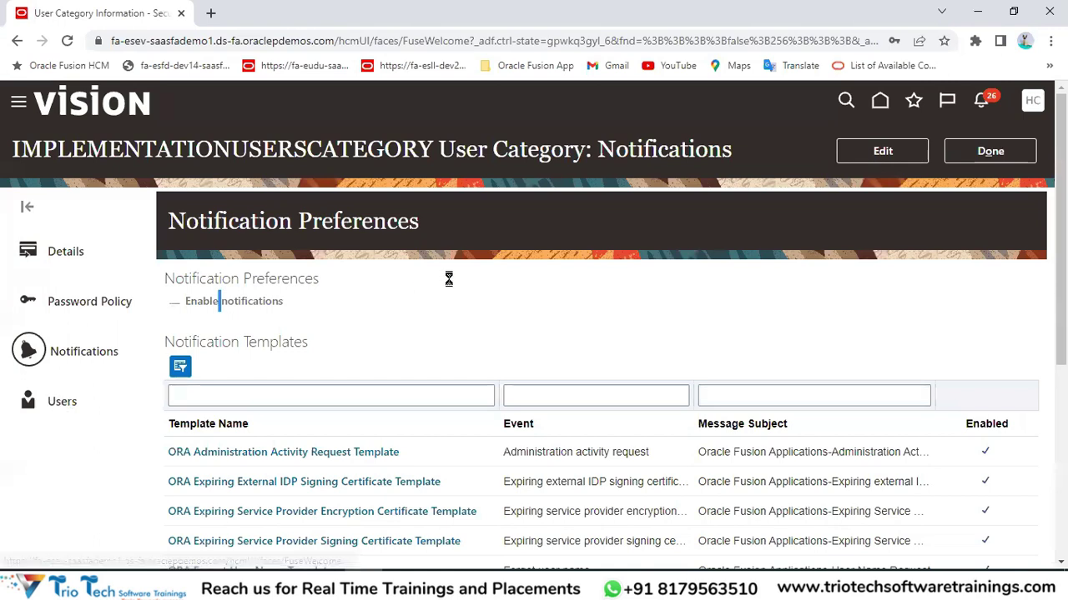
# Finish with IMPLEMENTATIONUSERSCATEGORY and open the Security Console's User Accounts list, consulting the spreadsheet notes.
pyautogui.doubleClick(201, 152)
pyautogui.click(166, 40)
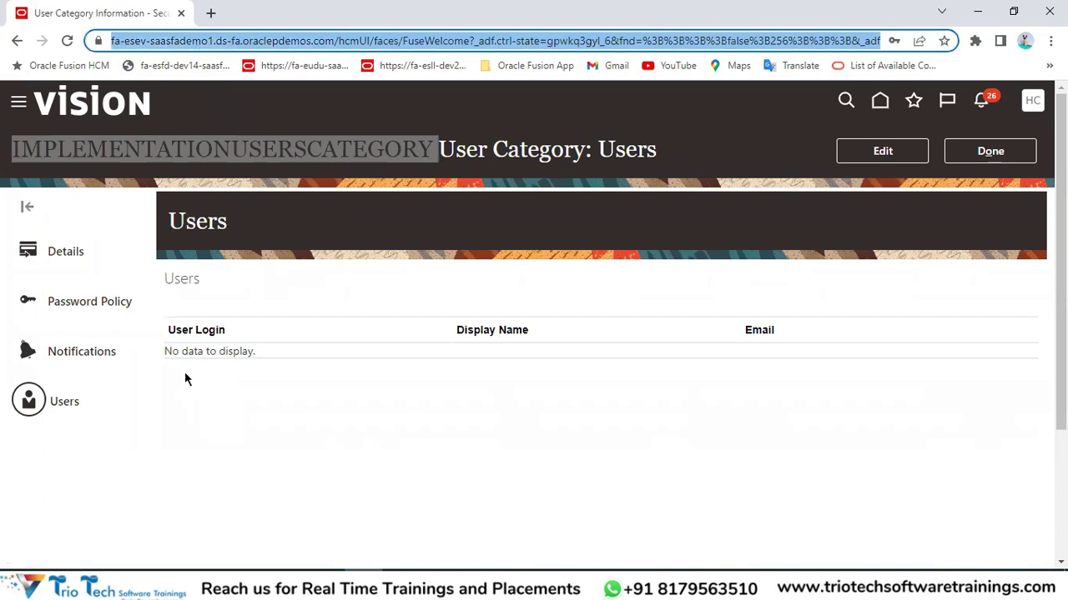
pyautogui.click(1025, 151)
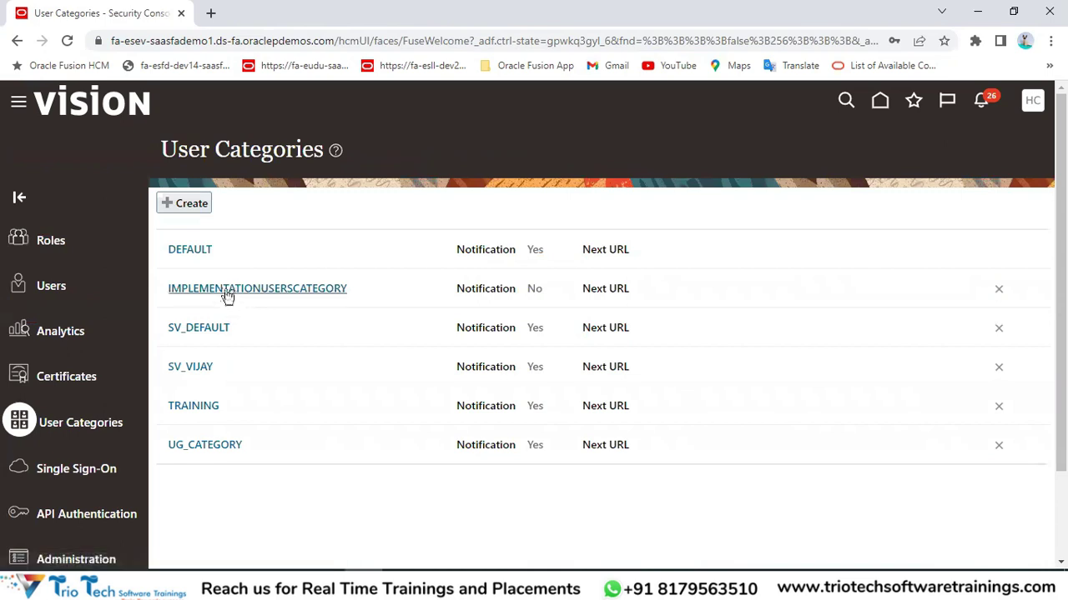
pyautogui.click(59, 290)
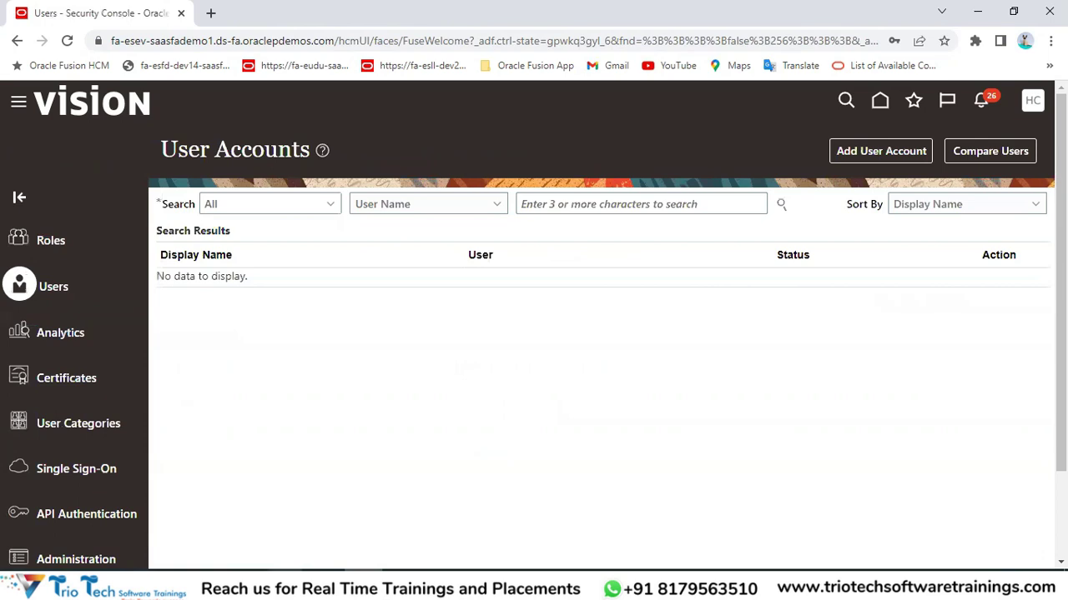
pyautogui.click(401, 503)
pyautogui.moveTo(604, 226); pyautogui.dragTo(608, 452)
pyautogui.scroll(1, 615, 284)
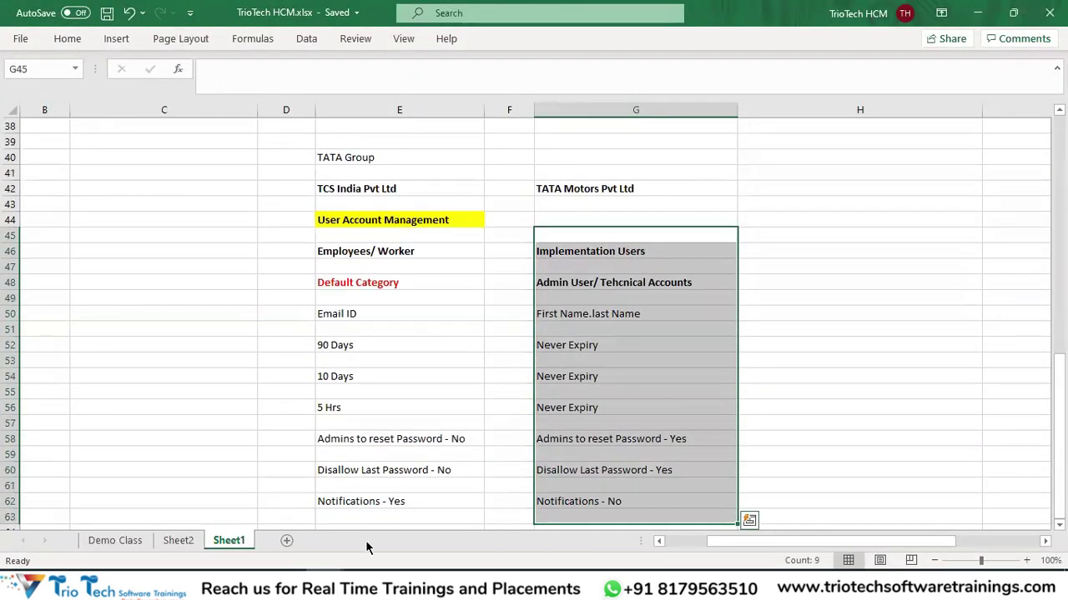
pyautogui.hotkey('alt', 'Tab')
# Start a new user account in IMPLEMENTATIONUSERSCATEGORY and enter the first and last names.
pyautogui.click(862, 151)
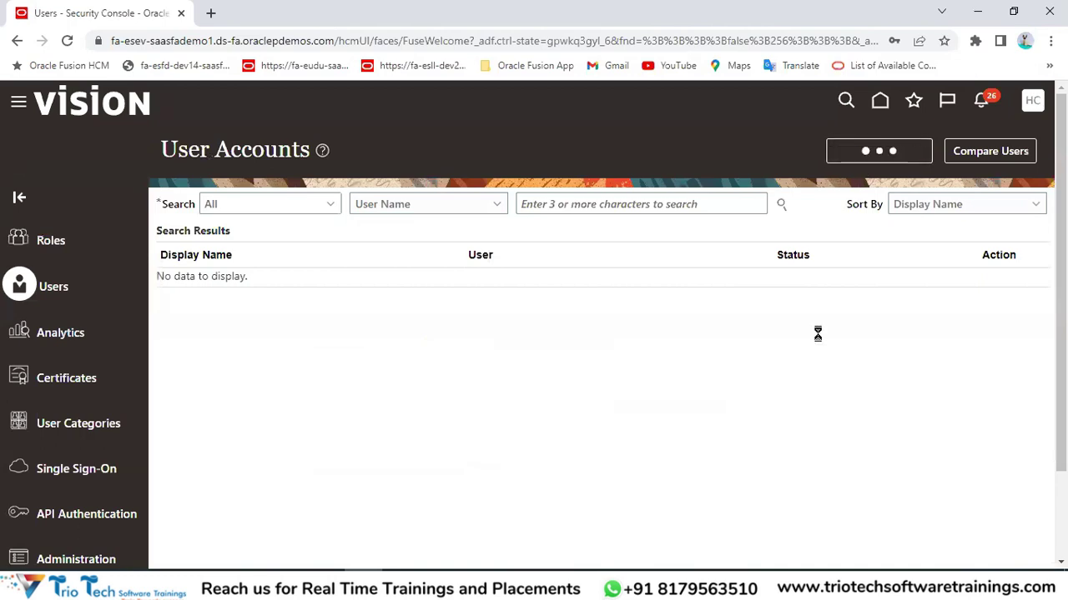
pyautogui.moveTo(640, 240); pyautogui.dragTo(705, 241)
pyautogui.click(755, 243)
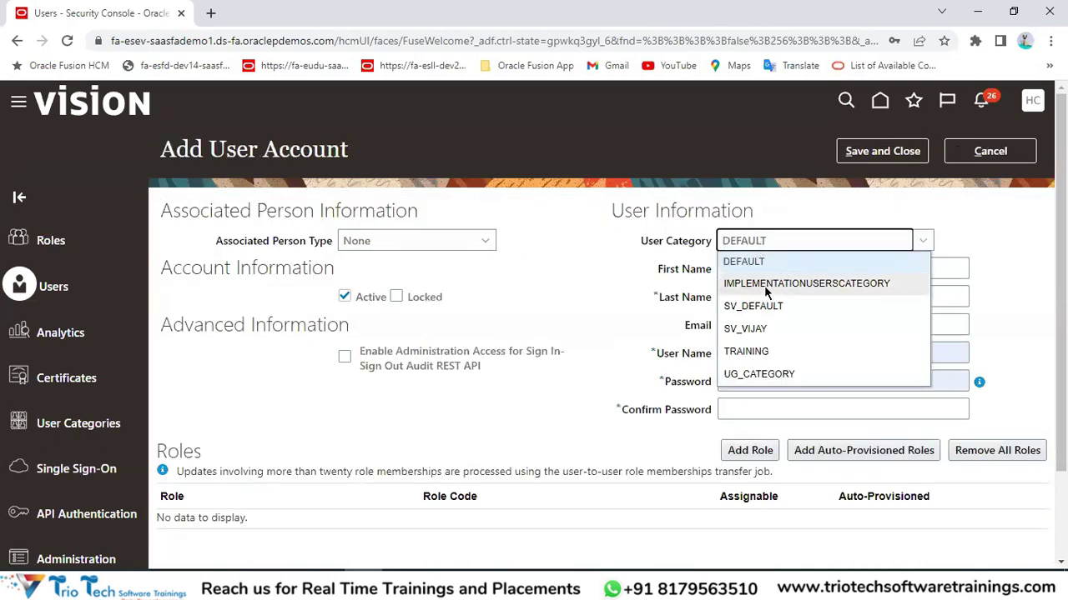
pyautogui.click(798, 285)
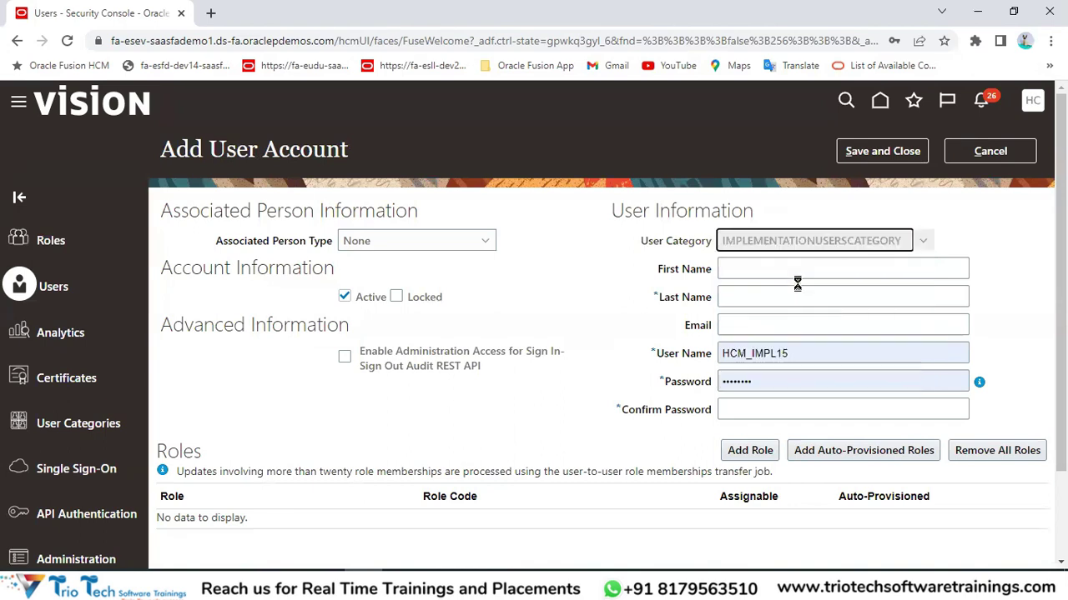
pyautogui.click(760, 271)
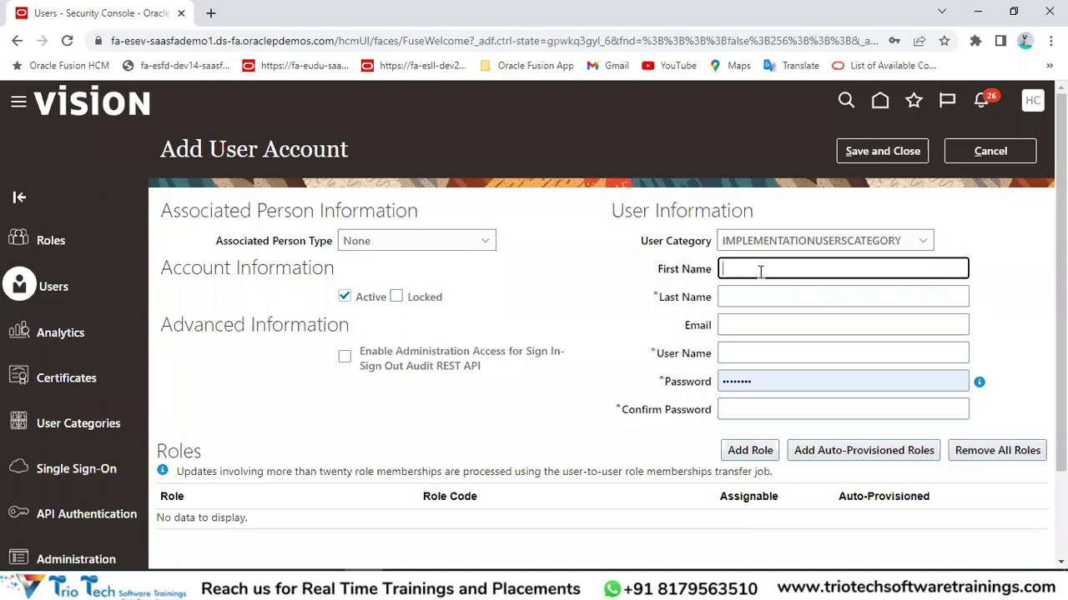
pyautogui.press('Tab')
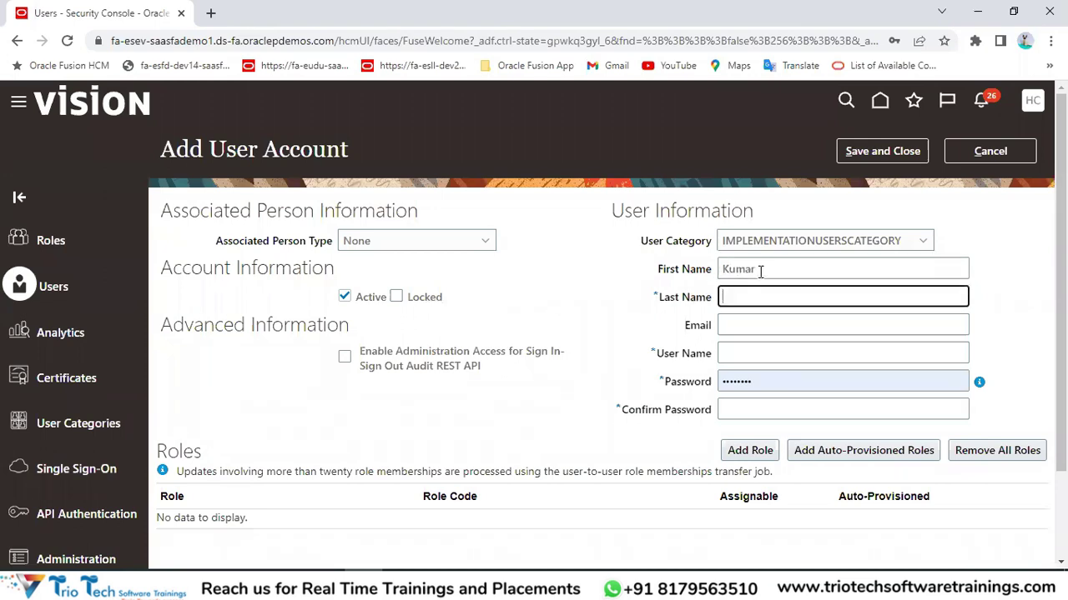
pyautogui.write('Triotech')
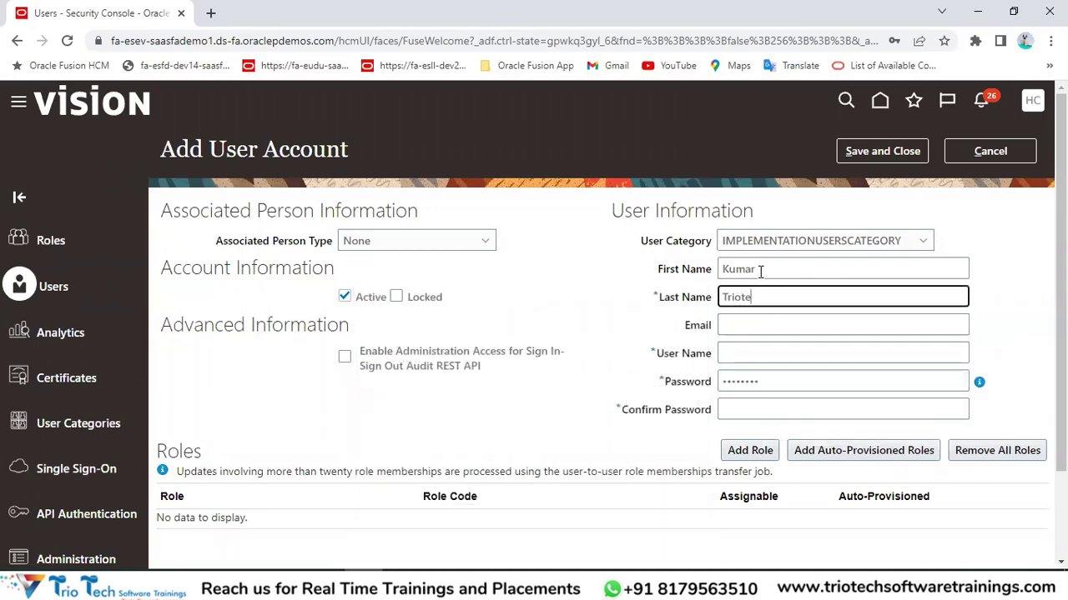
pyautogui.press('BackSpace')
pyautogui.write('Tech')
pyautogui.press('Tab')
pyautogui.press('Tab')
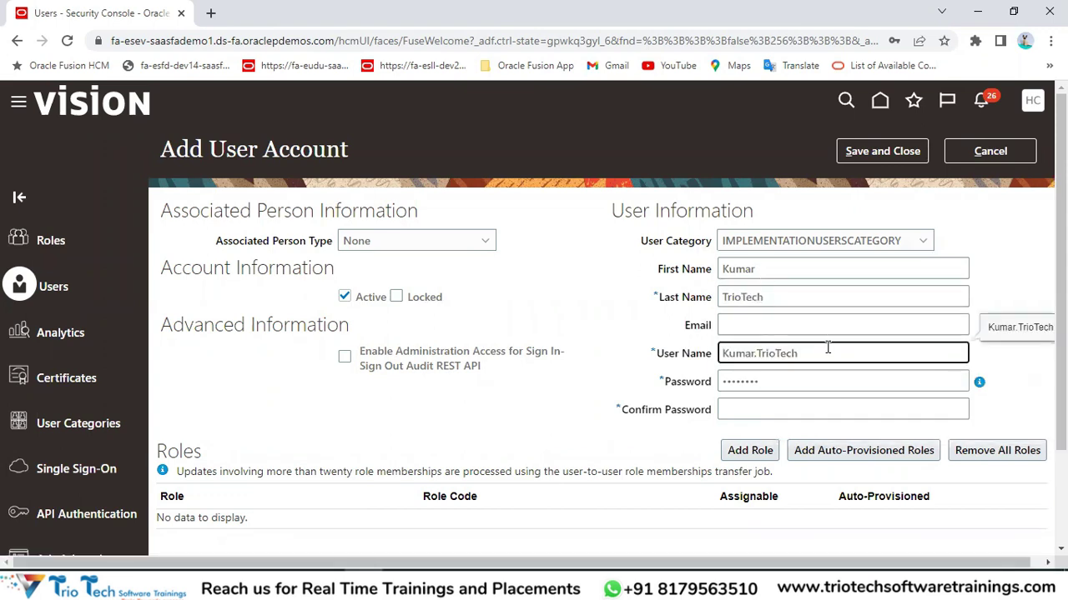
# Check the generated user name and password against the admin account notes in column G.
pyautogui.moveTo(828, 348); pyautogui.dragTo(672, 360)
pyautogui.click(760, 383)
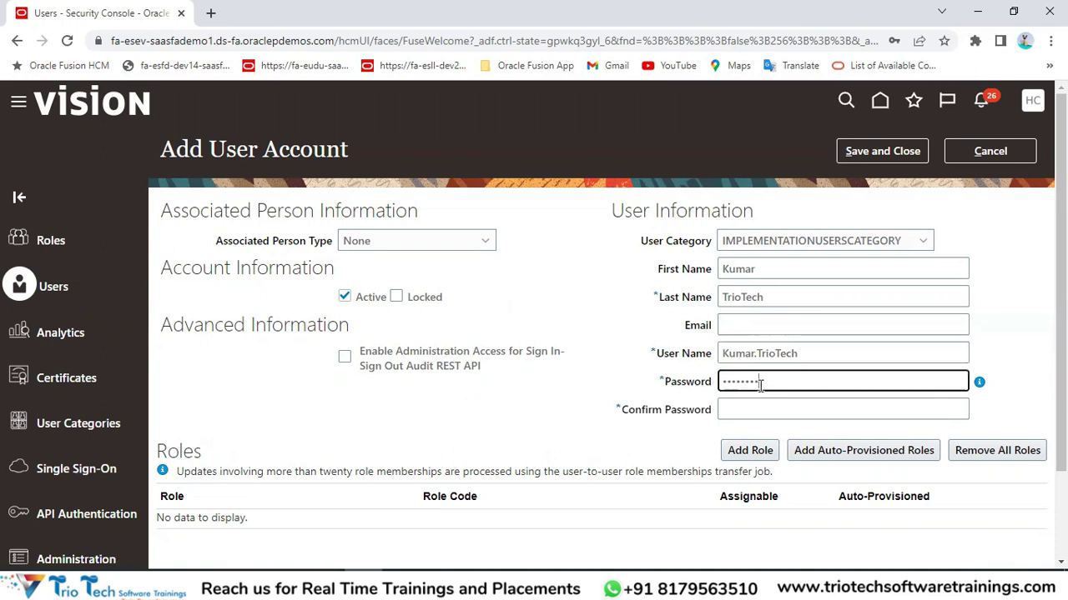
pyautogui.moveTo(759, 385); pyautogui.dragTo(688, 385)
pyautogui.hotkey('alt', 'Tab')
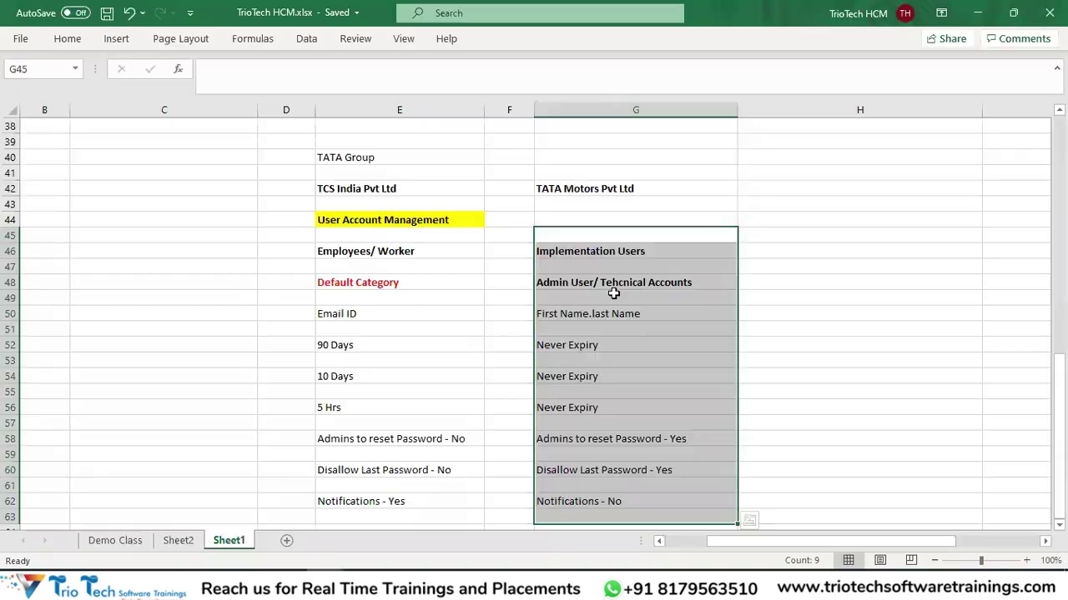
pyautogui.moveTo(612, 317); pyautogui.dragTo(599, 522)
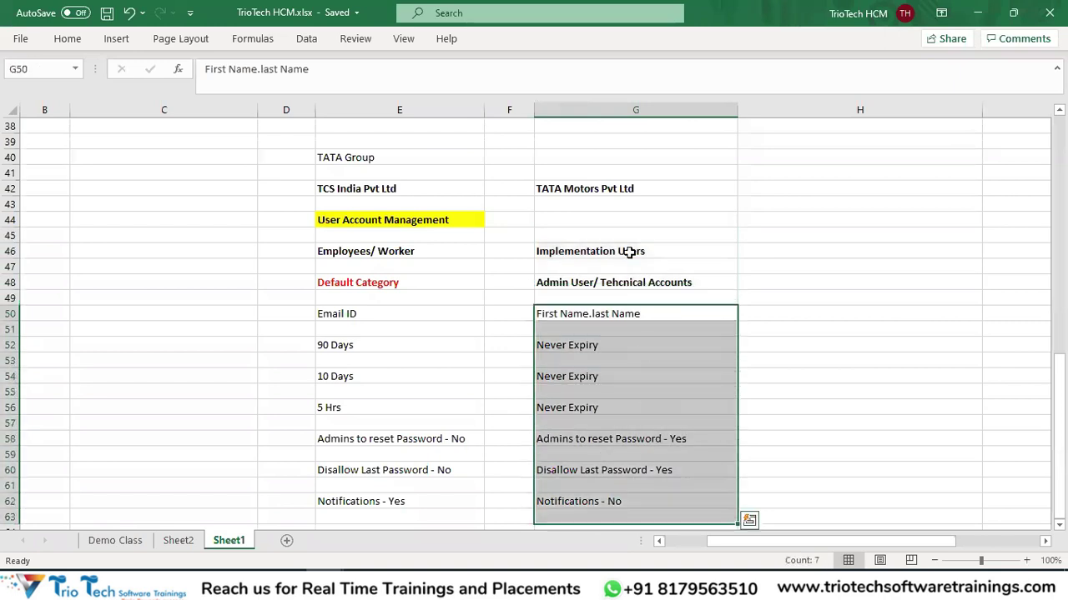
pyautogui.hotkey('alt', 'Tab')
pyautogui.moveTo(799, 354); pyautogui.dragTo(732, 278)
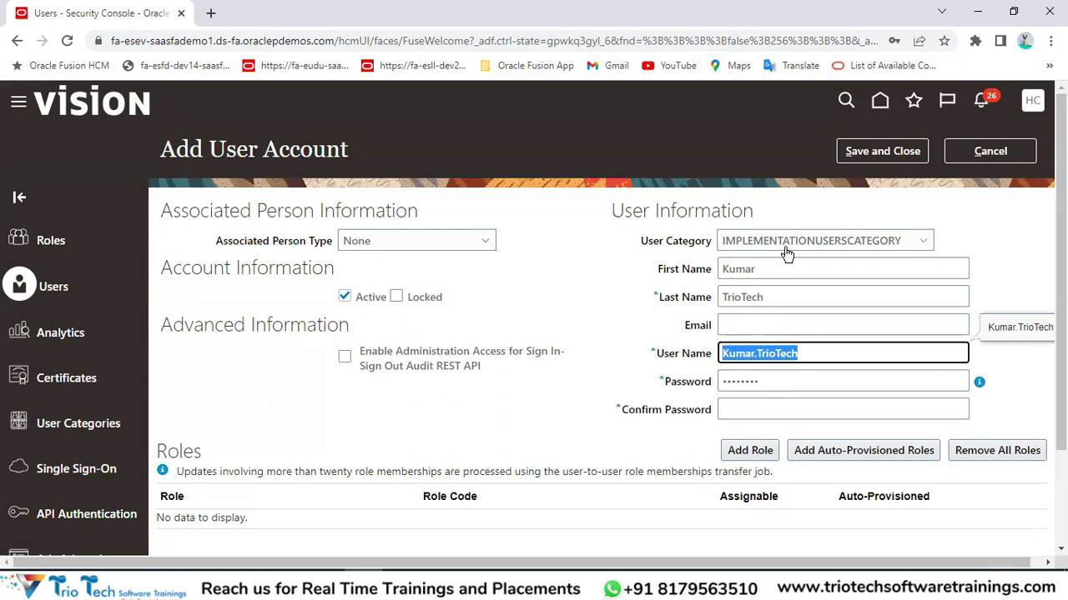
# Change the account's user category to DEFAULT.
pyautogui.click(821, 243)
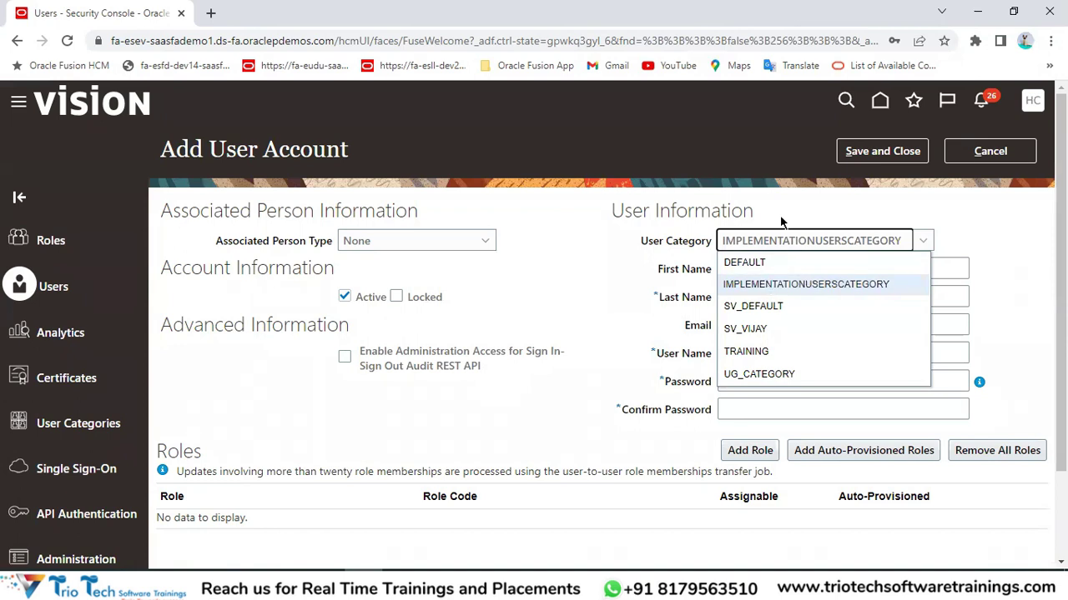
pyautogui.click(757, 257)
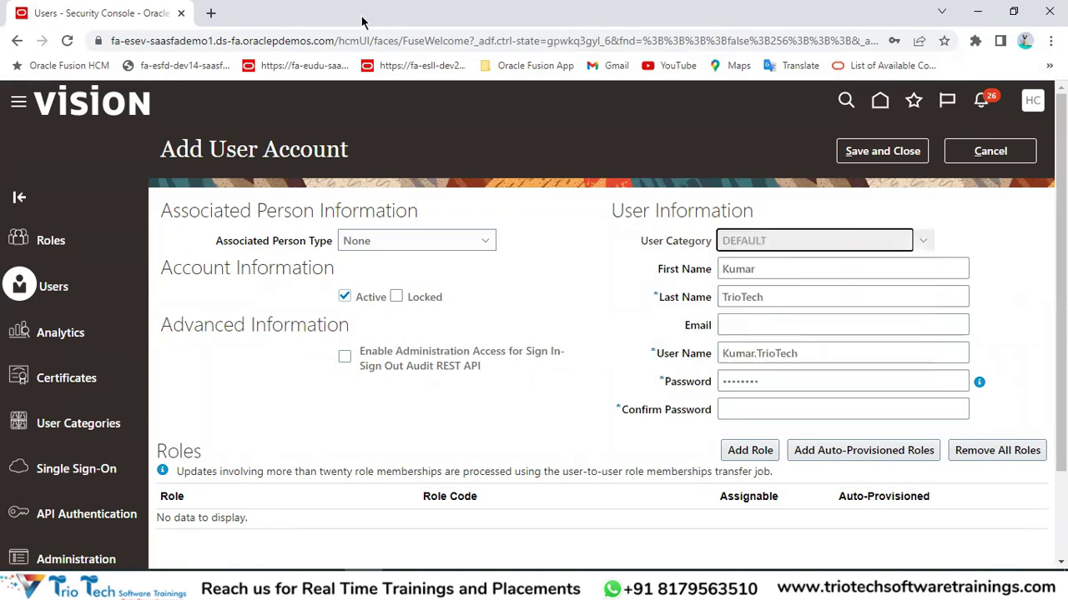
pyautogui.click(284, 40)
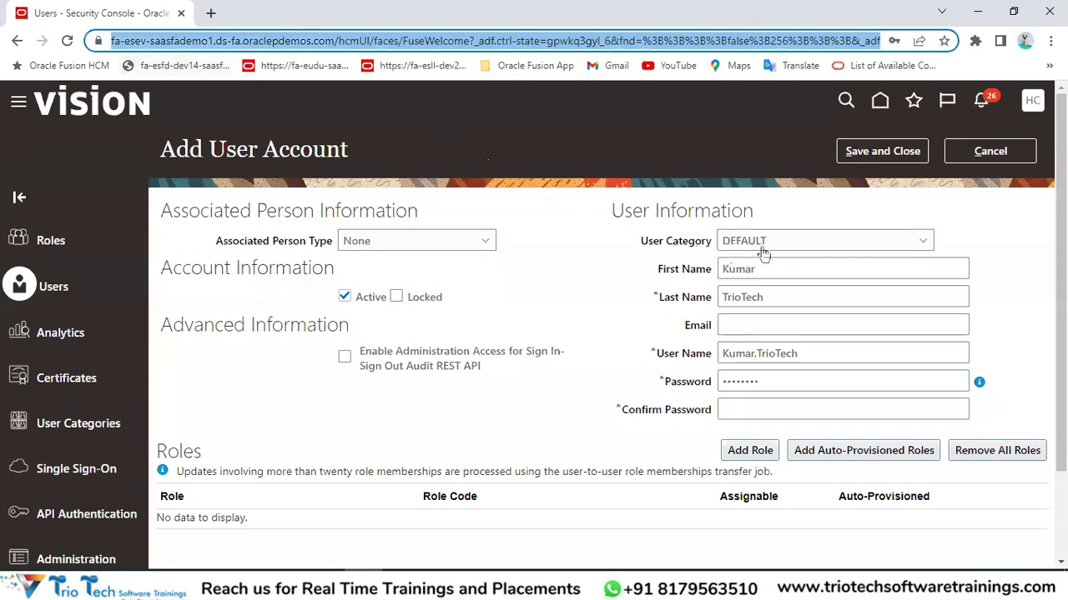
# Select the Default Category settings from Email ID to Notifications in the spreadsheet.
pyautogui.hotkey('alt', 'Tab')
pyautogui.click(359, 282)
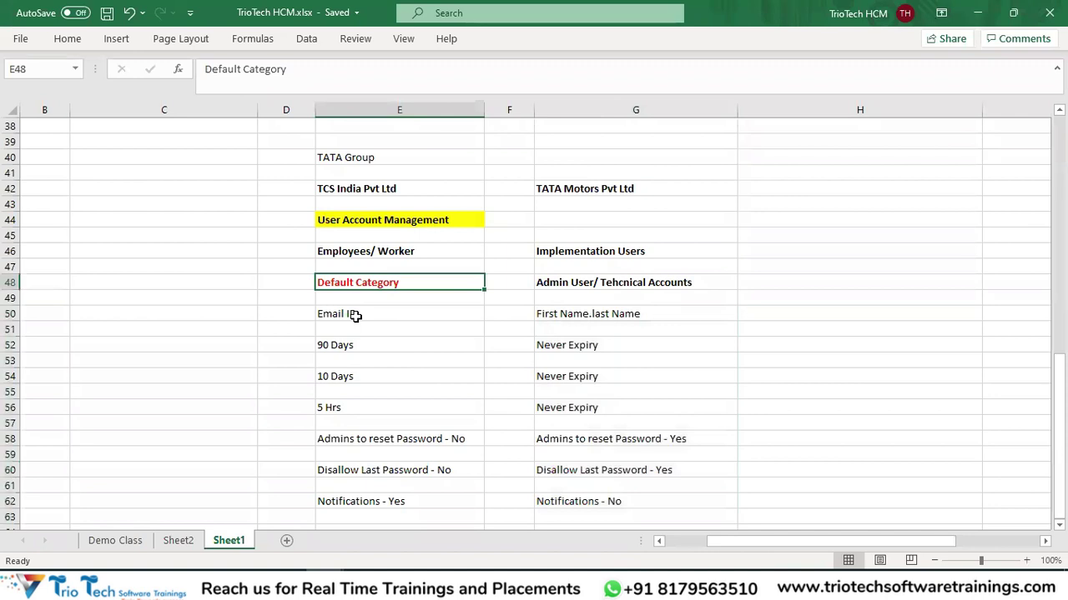
pyautogui.moveTo(345, 310); pyautogui.dragTo(359, 500)
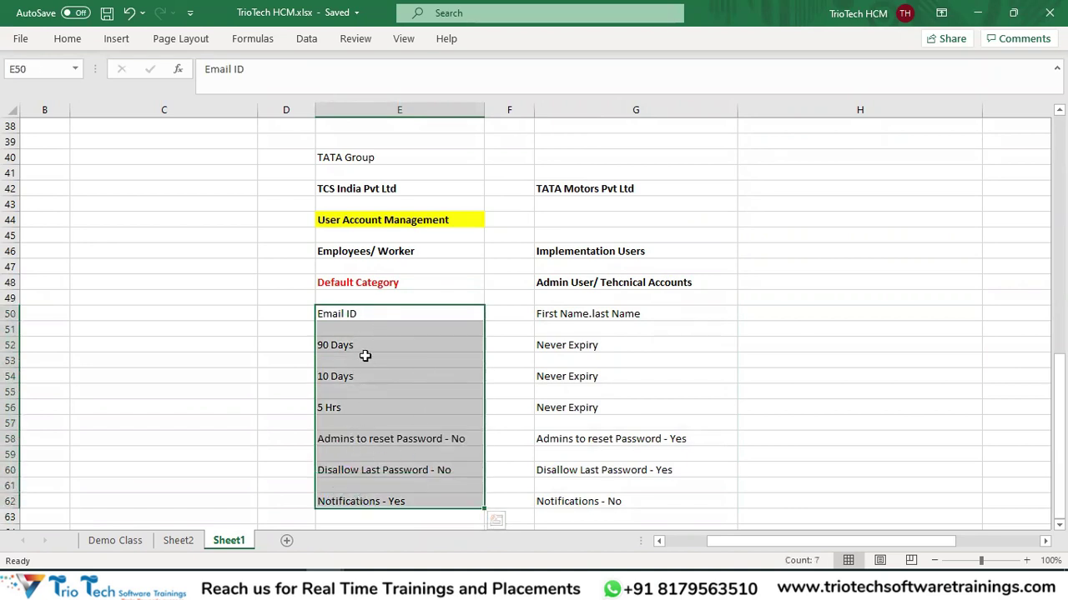
pyautogui.click(367, 281)
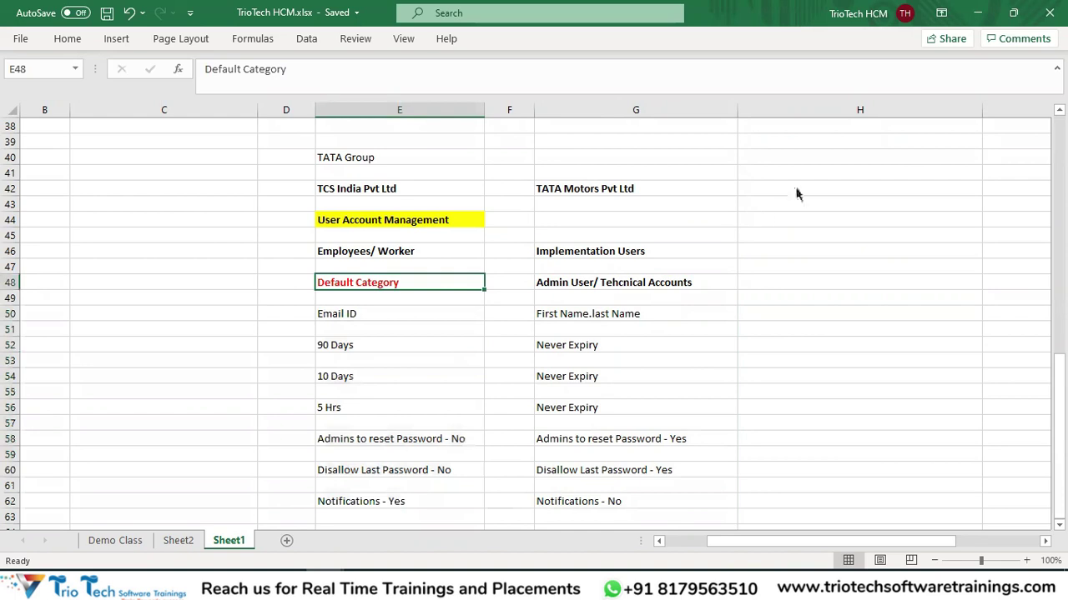
pyautogui.hotkey('alt', 'Tab')
pyautogui.hotkey('alt', 'Tab')
# Compare the default-category settings in E50:E62 with the admin settings in G50:G62.
pyautogui.click(362, 251)
pyautogui.click(346, 286)
pyautogui.moveTo(339, 315); pyautogui.dragTo(349, 523)
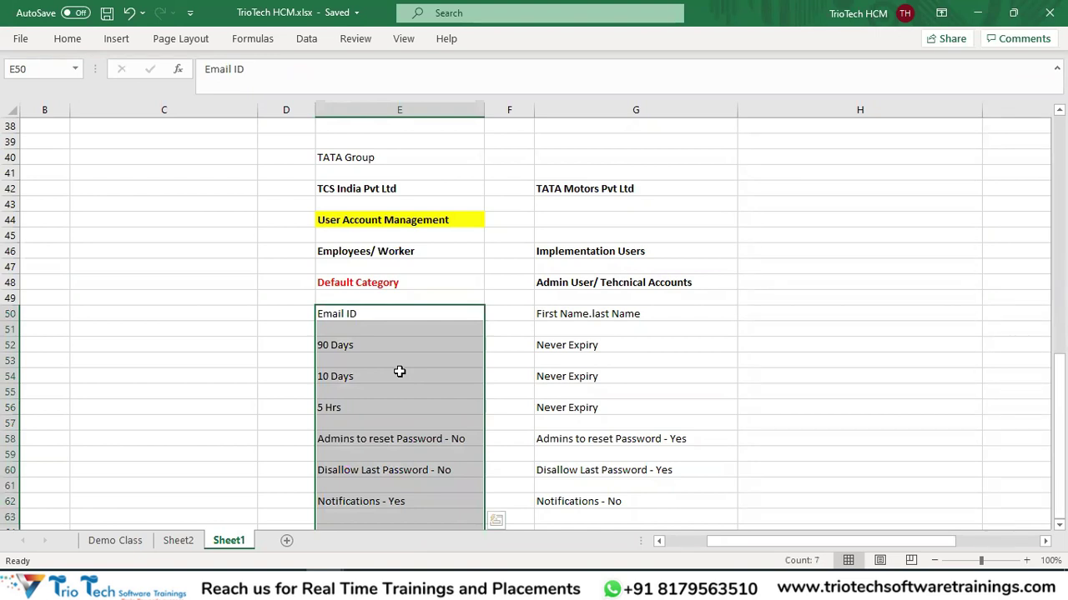
pyautogui.moveTo(626, 237); pyautogui.dragTo(668, 517)
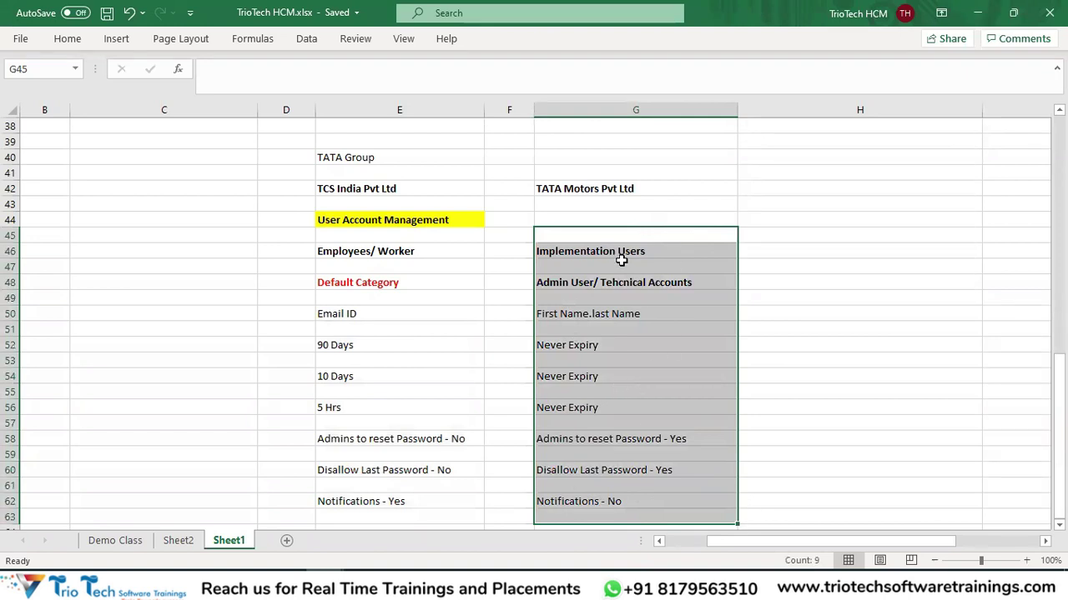
pyautogui.moveTo(389, 300); pyautogui.dragTo(420, 504)
pyautogui.moveTo(607, 307); pyautogui.dragTo(607, 502)
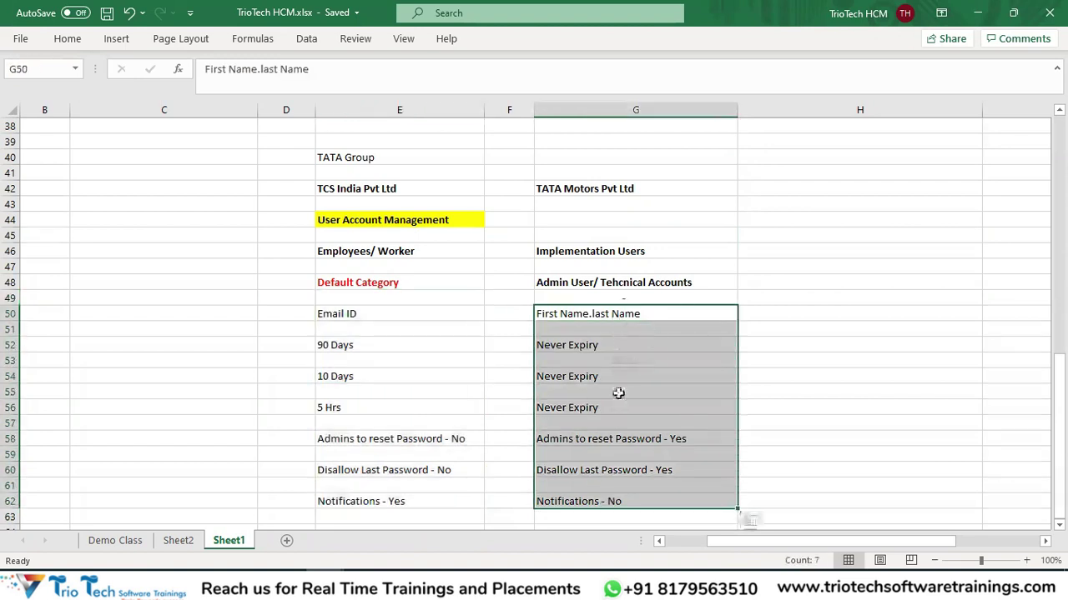
pyautogui.hotkey('alt', 'Tab')
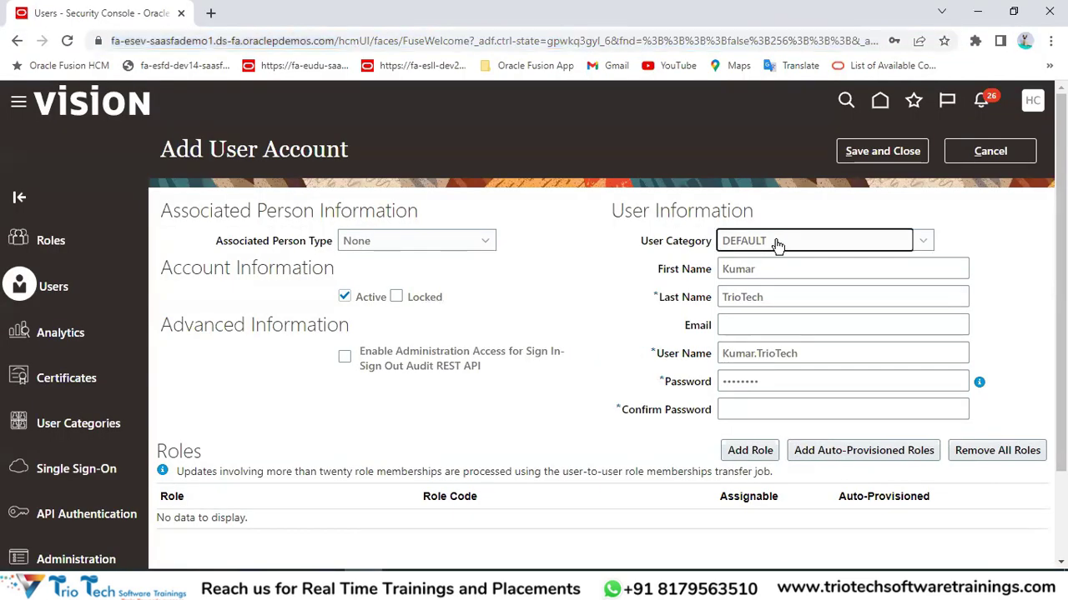
# Set the category back to IMPLEMENTATIONUSERSCATEGORY and cancel the unsaved user account.
pyautogui.click(775, 241)
pyautogui.click(754, 287)
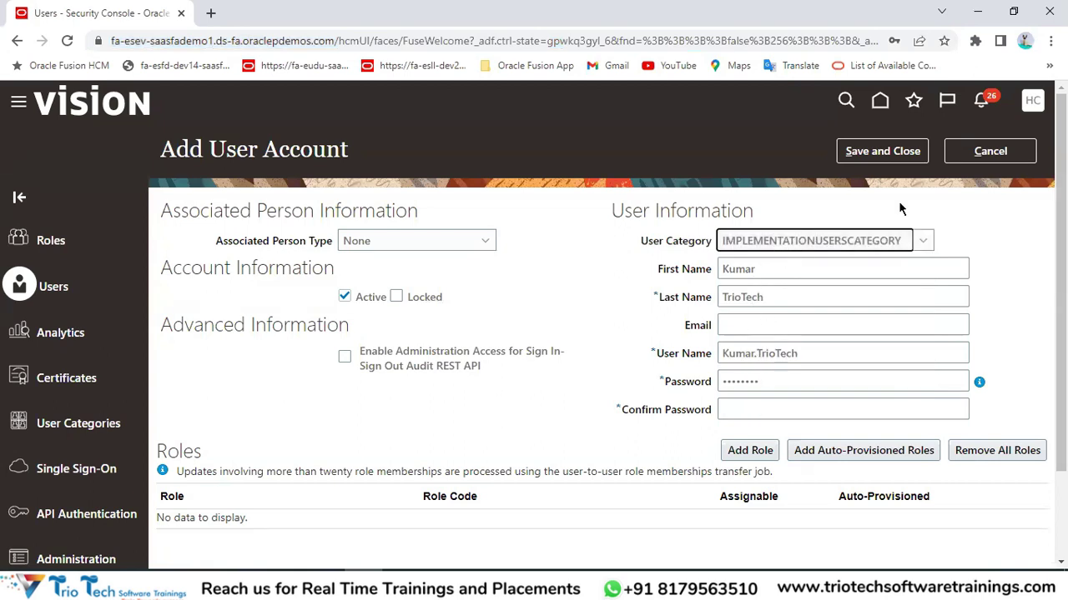
pyautogui.click(984, 150)
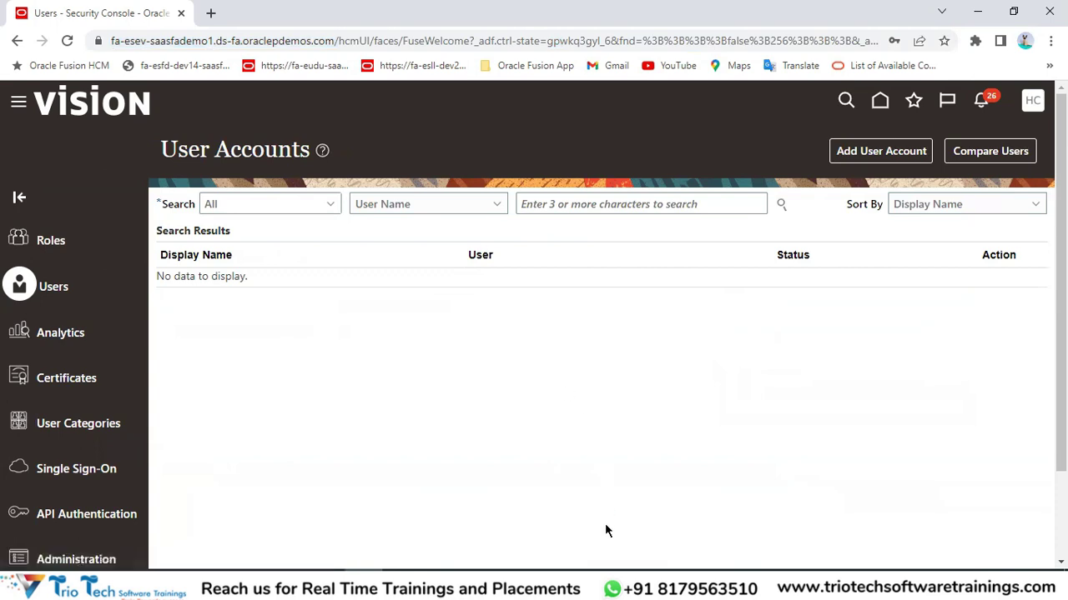
# Copy the admin account settings in the spreadsheet, then cancel the copy.
pyautogui.hotkey('alt', 'Tab')
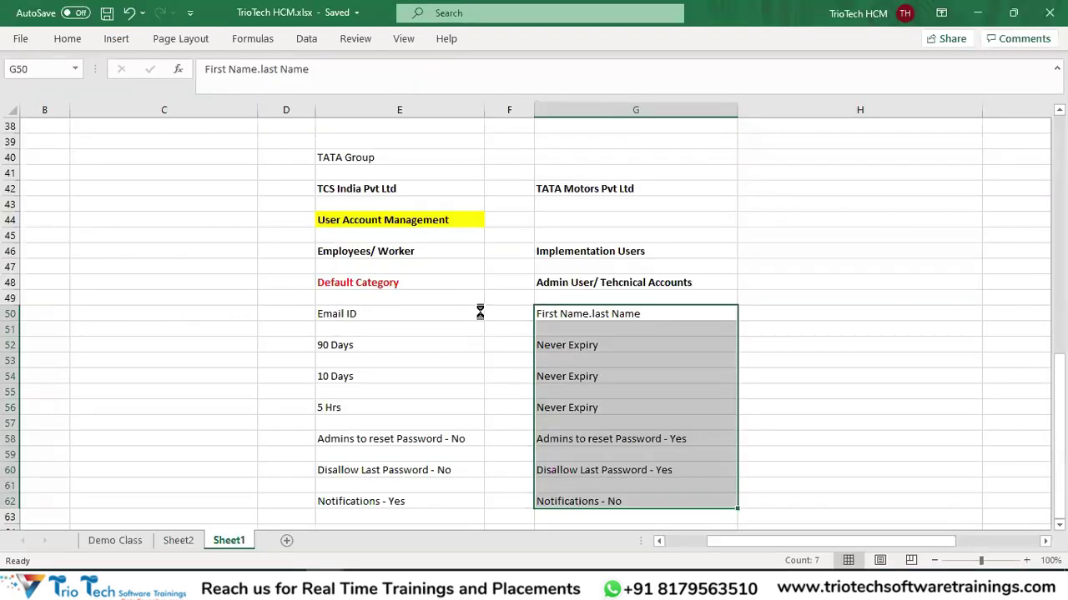
pyautogui.hotkey('ctrl', 'c')
pyautogui.press('Escape')
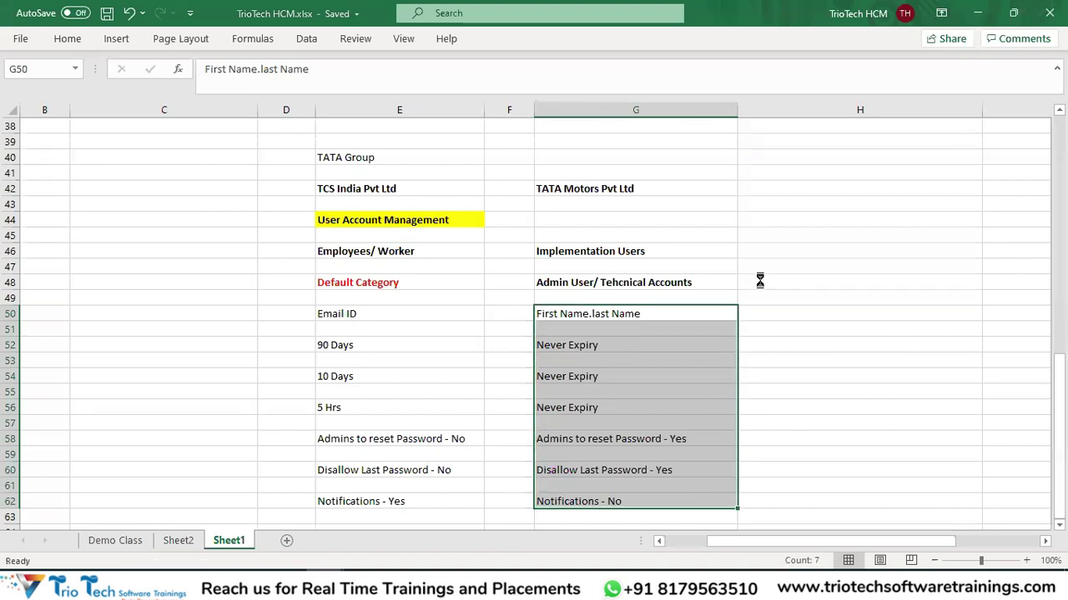
pyautogui.scroll(8, 820, 250)
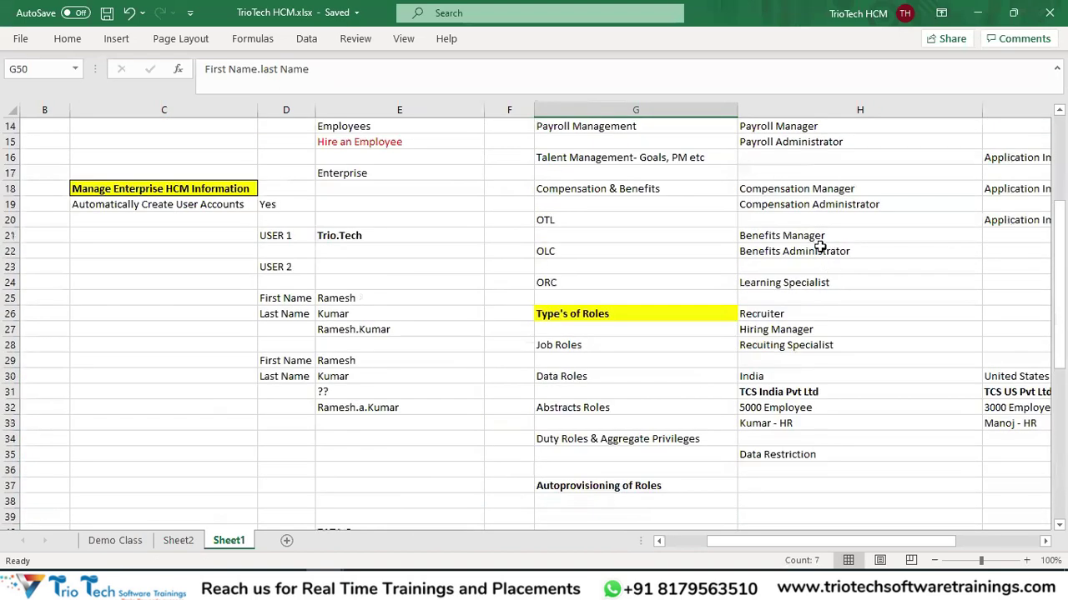
# Select the Human Resource Manager and Payroll Manager seeded roles in the Role Management notes.
pyautogui.scroll(3, 858, 219)
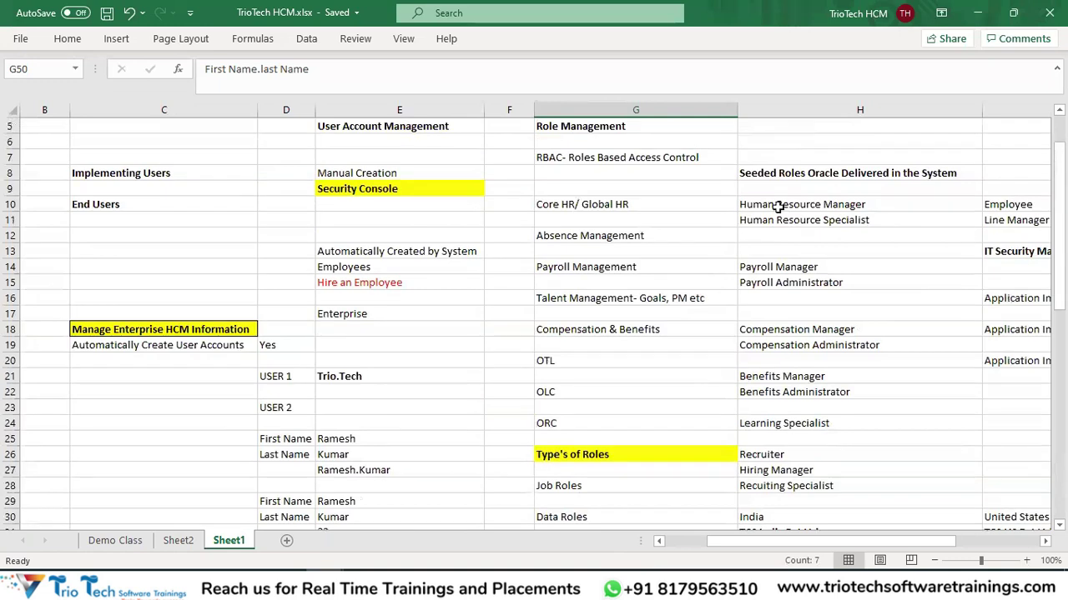
pyautogui.click(777, 207)
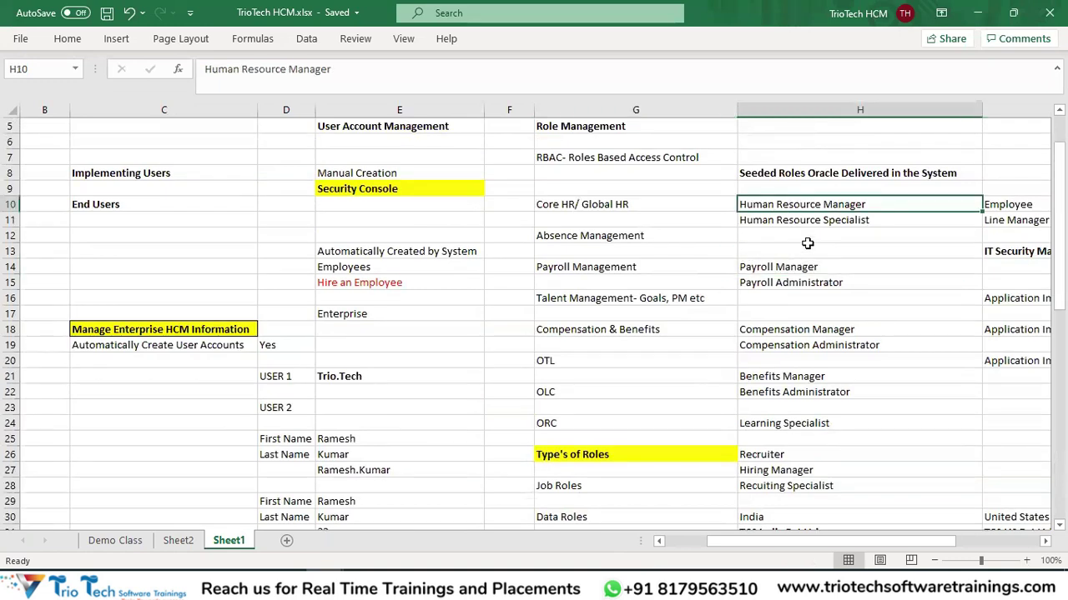
pyautogui.click(795, 269)
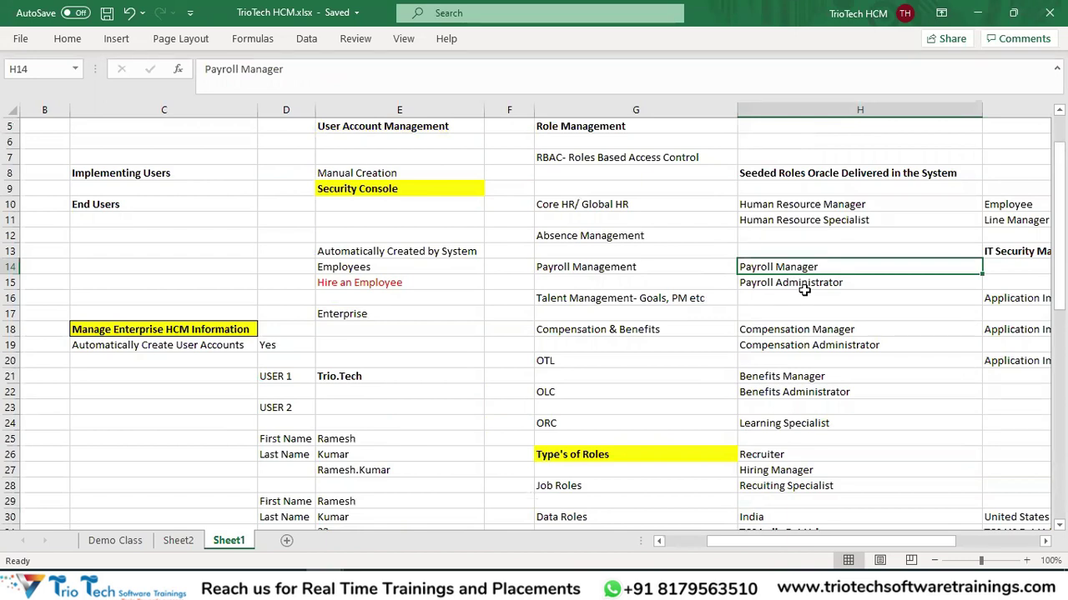
pyautogui.hotkey('alt', 'Tab')
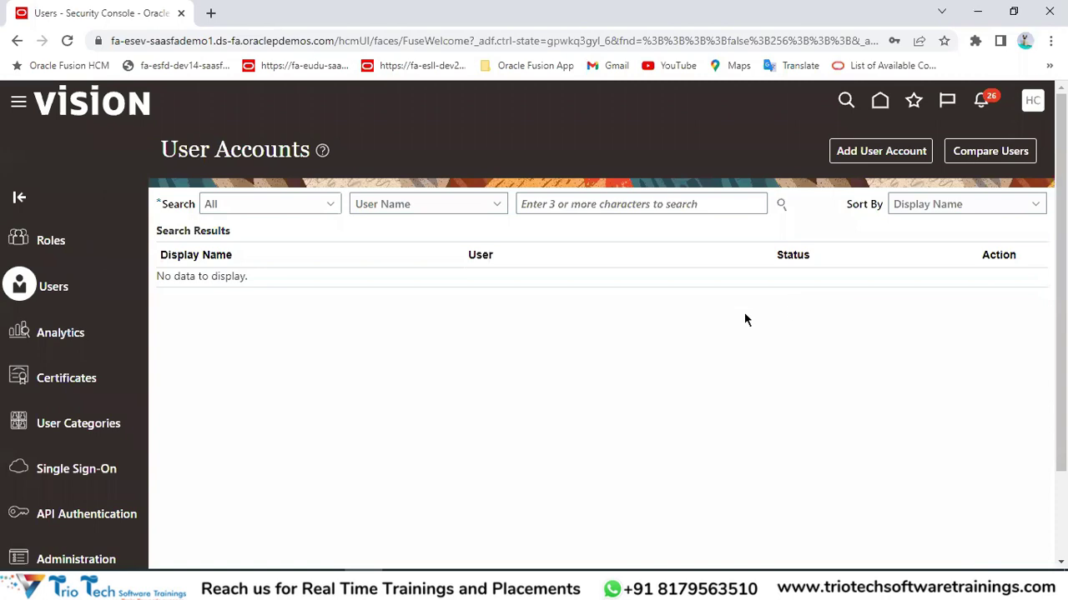
# Go to the Roles page and show the role-type search list.
pyautogui.click(53, 245)
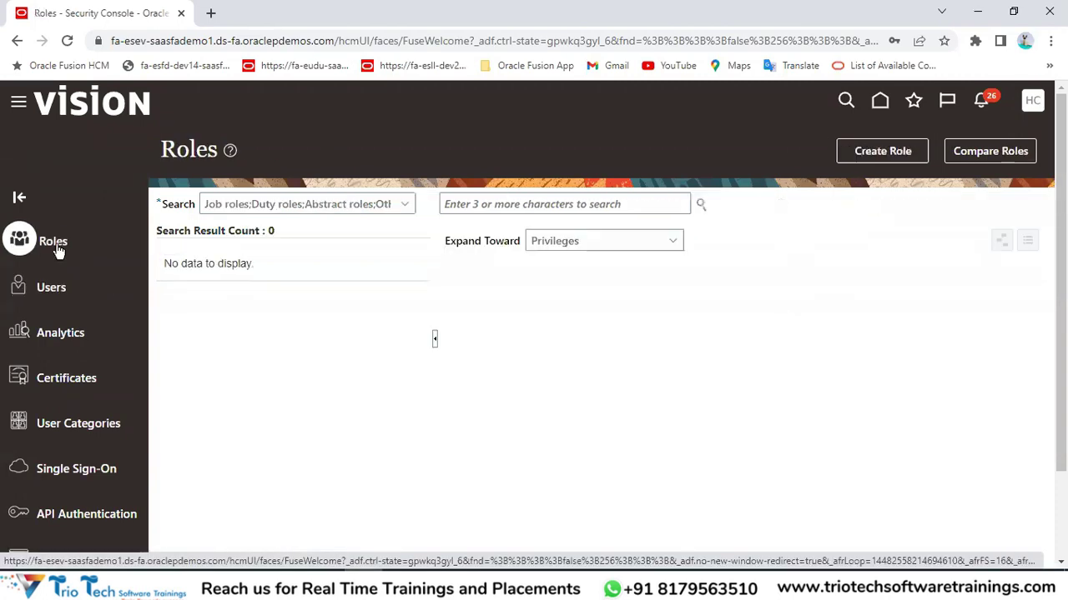
pyautogui.doubleClick(192, 153)
pyautogui.click(543, 210)
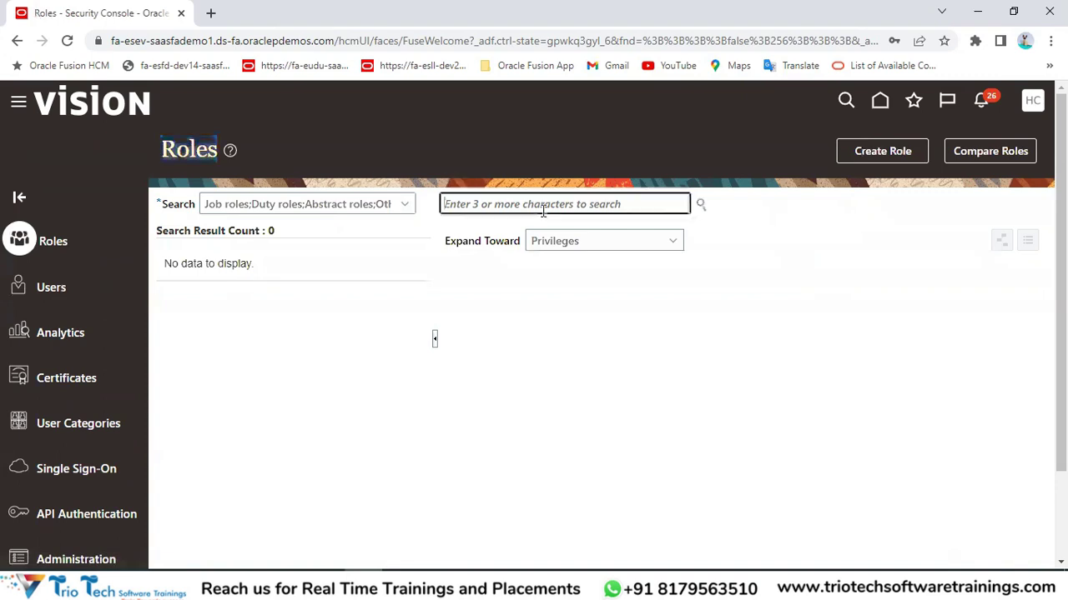
pyautogui.click(404, 205)
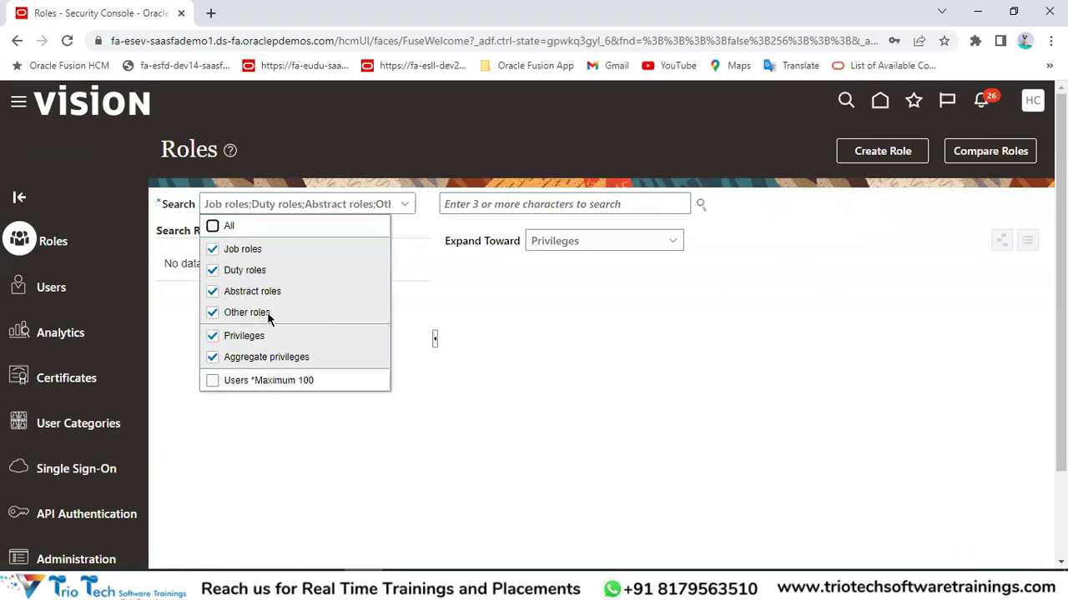
# Review the Types of Roles notes in the spreadsheet, then close the role type list.
pyautogui.hotkey('alt', 'Tab')
pyautogui.scroll(-2, 742, 349)
pyautogui.scroll(-1, 640, 387)
pyautogui.moveTo(567, 297); pyautogui.dragTo(585, 390)
pyautogui.hotkey('alt', 'Tab')
pyautogui.click(460, 215)
pyautogui.doubleClick(190, 152)
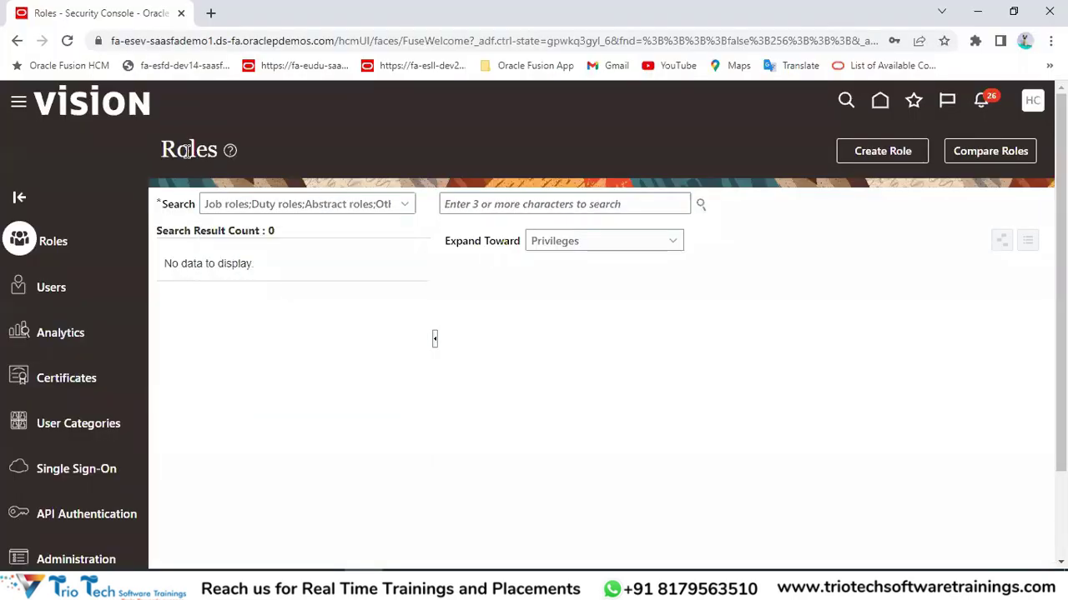
pyautogui.hotkey('alt', 'Tab')
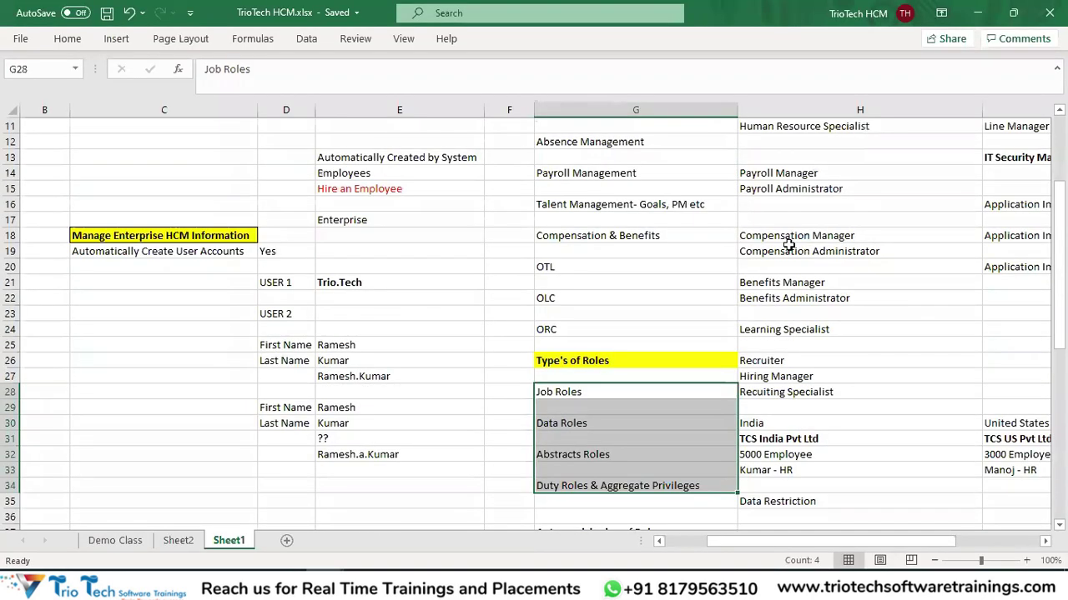
# Paste the Human Resource Manager role name from the spreadsheet into the Roles search.
pyautogui.scroll(2, 793, 226)
pyautogui.click(787, 207)
pyautogui.hotkey('ctrl', 'c')
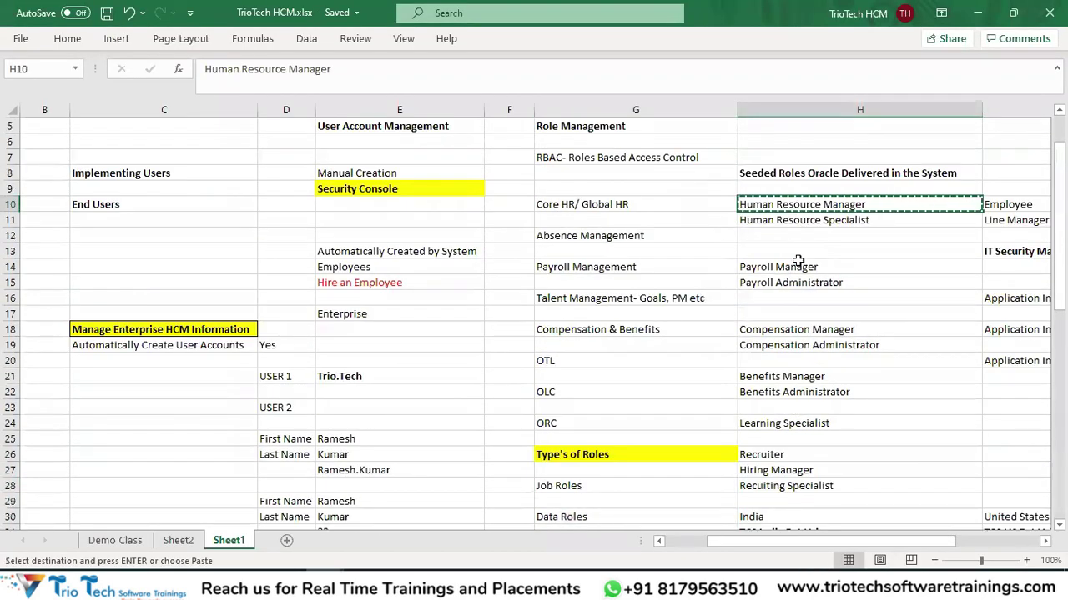
pyautogui.hotkey('alt', 'Tab')
pyautogui.hotkey('ctrl', 'v')
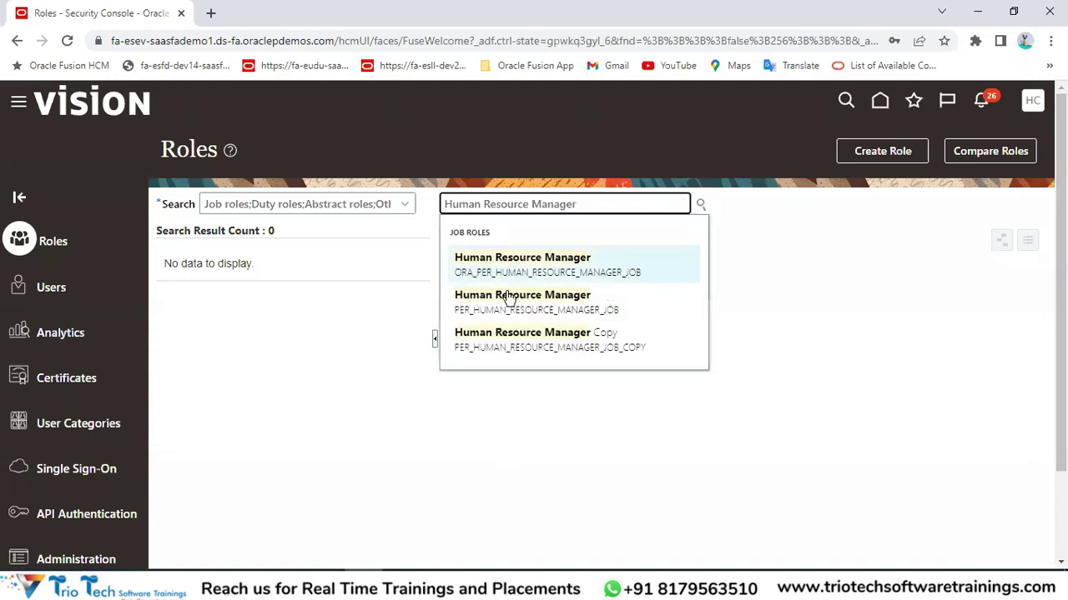
# Replace the Roles search text with Compensation Administrator from cell H19.
pyautogui.hotkey('alt', 'Tab')
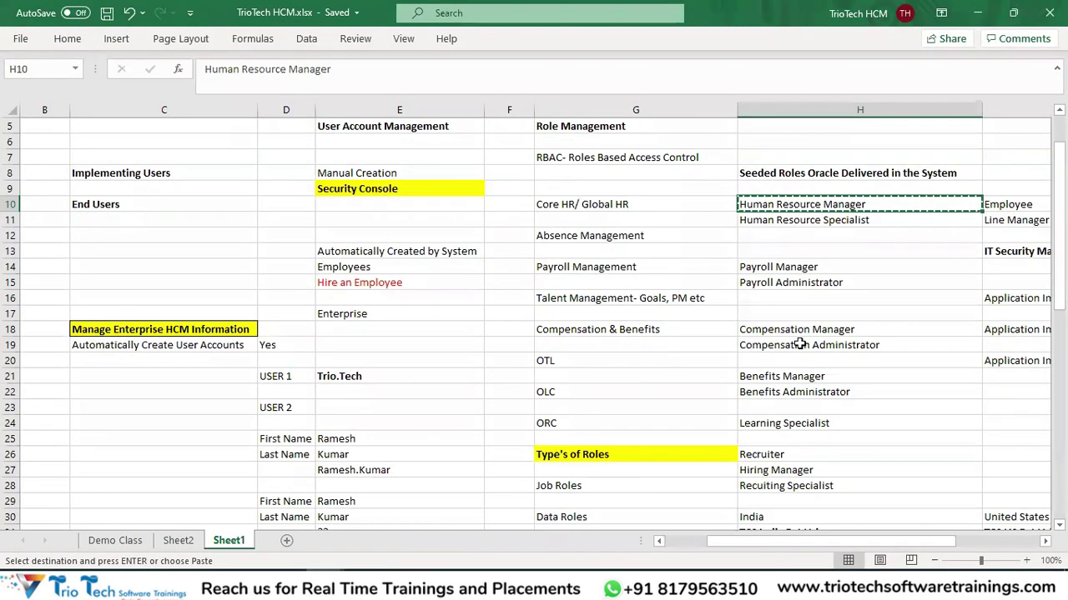
pyautogui.click(800, 347)
pyautogui.hotkey('ctrl', 'c')
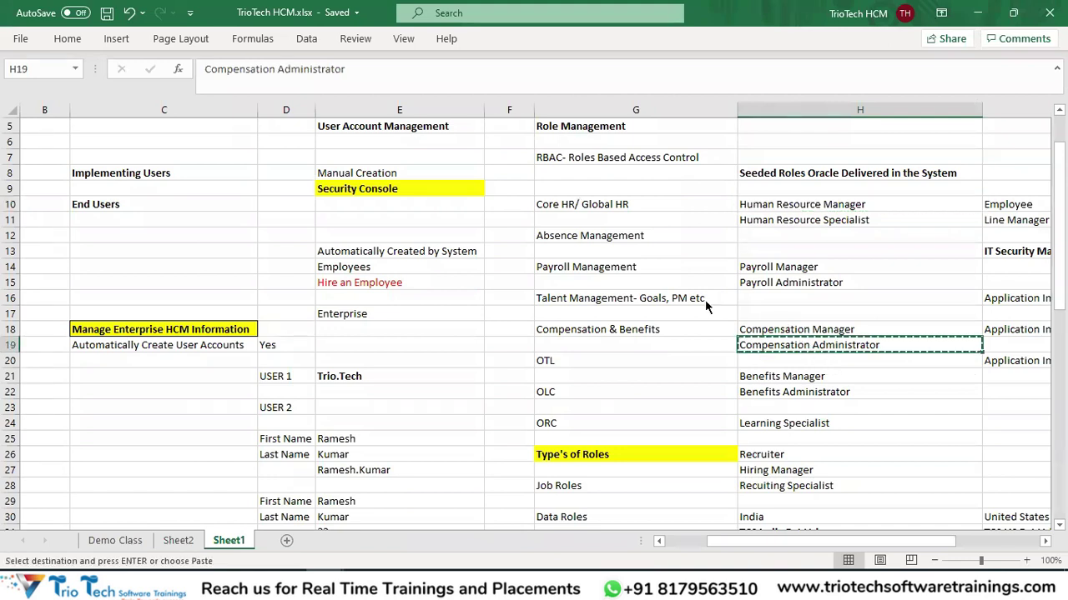
pyautogui.hotkey('alt', 'Tab')
pyautogui.tripleClick(577, 201)
pyautogui.hotkey('ctrl', 'v')
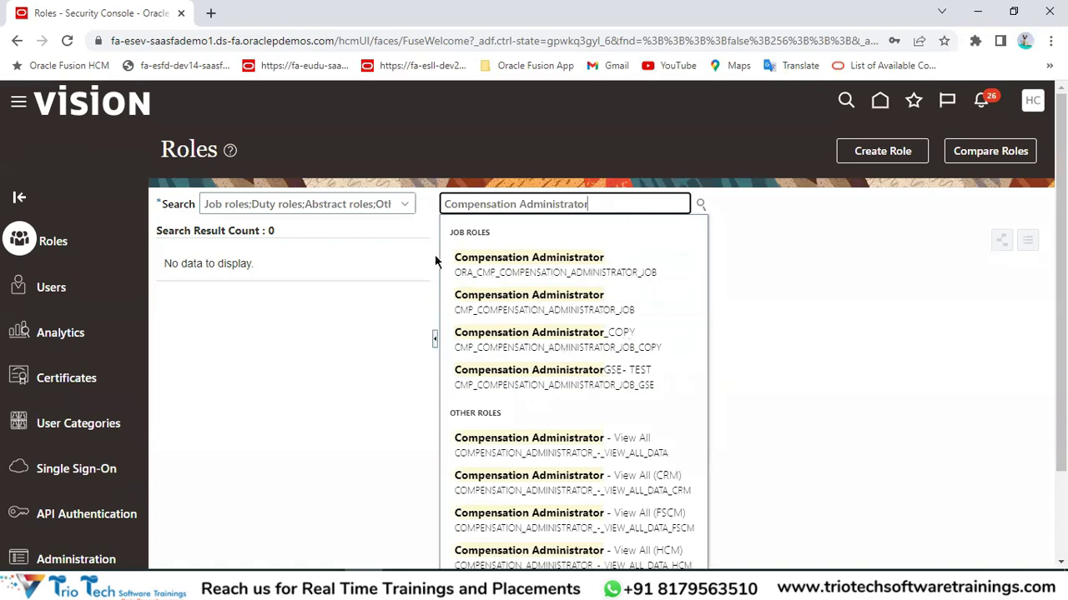
# Put Human Resource Manager from cell H10 back in the Roles search so matching roles load.
pyautogui.hotkey('alt', 'Tab')
pyautogui.click(810, 206)
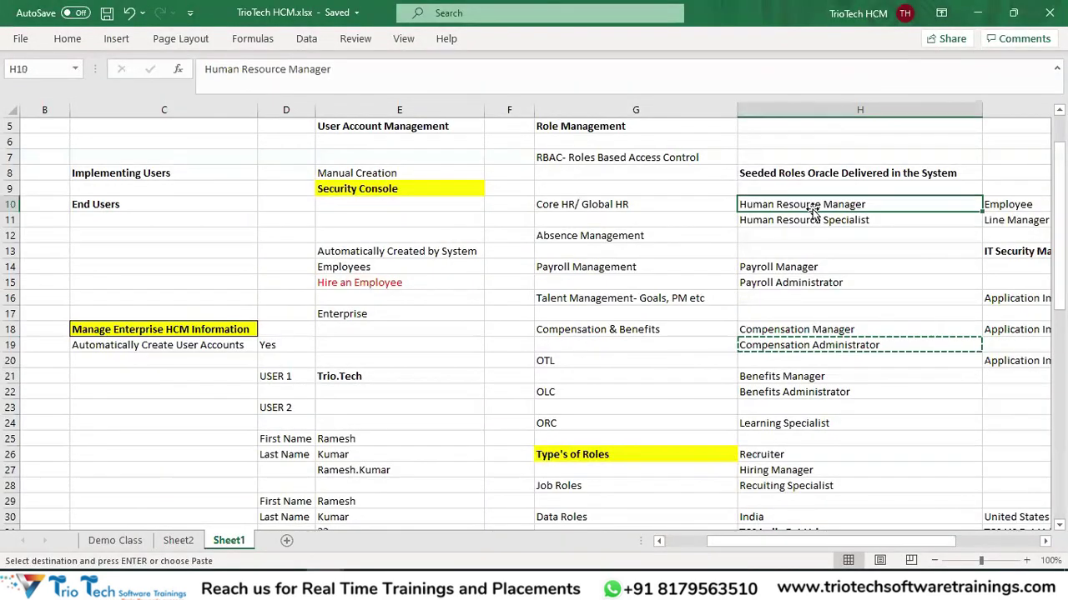
pyautogui.hotkey('ctrl', 'c')
pyautogui.hotkey('alt', 'Tab')
pyautogui.hotkey('ctrl', 'a')
pyautogui.hotkey('ctrl', 'v')
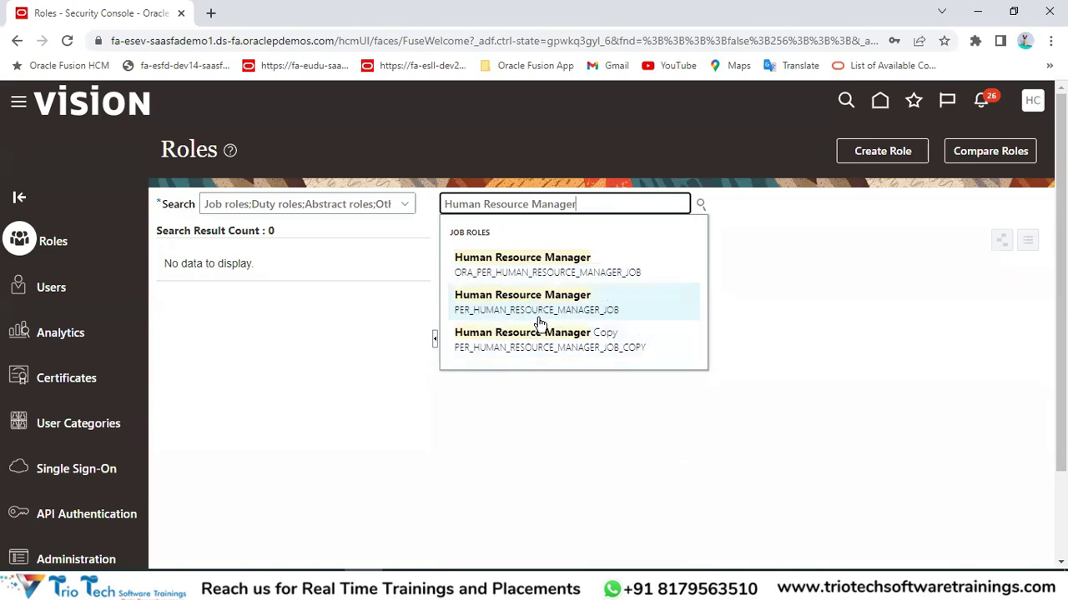
pyautogui.hotkey('alt', 'Tab')
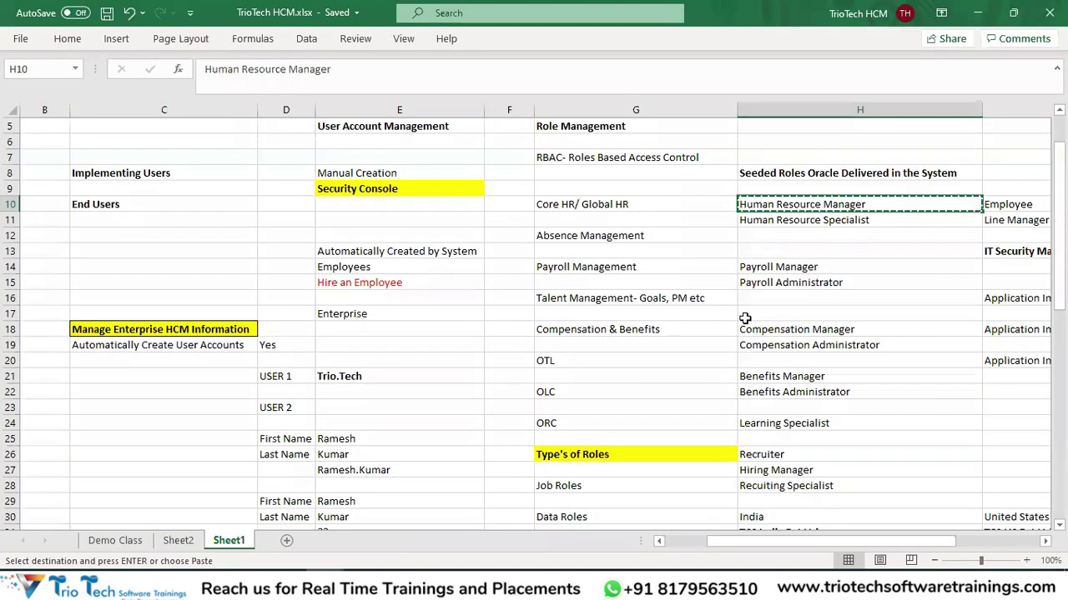
pyautogui.scroll(1, 746, 315)
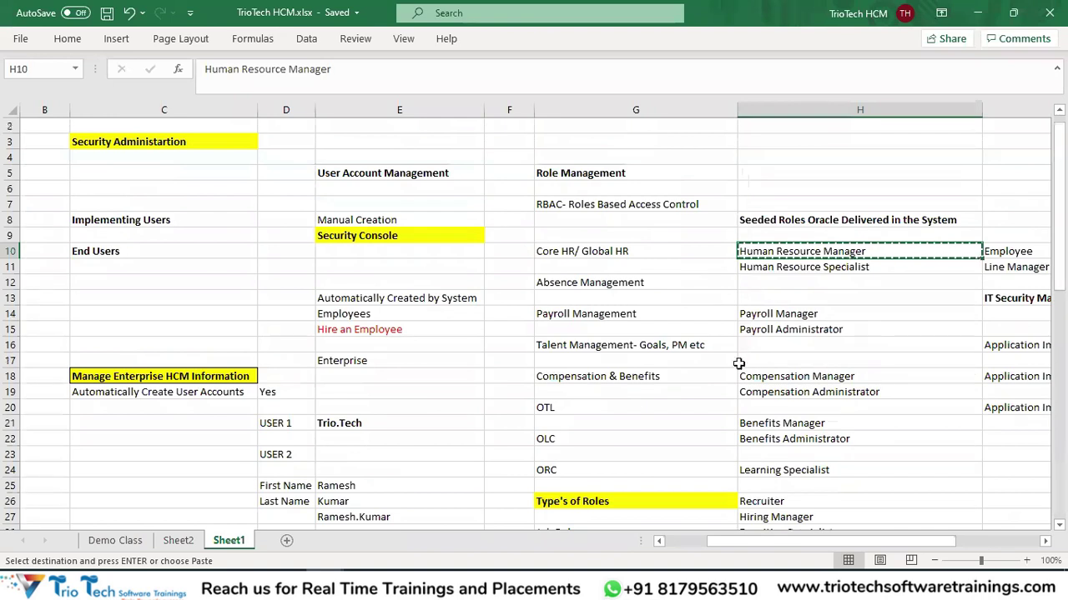
pyautogui.scroll(-2, 784, 309)
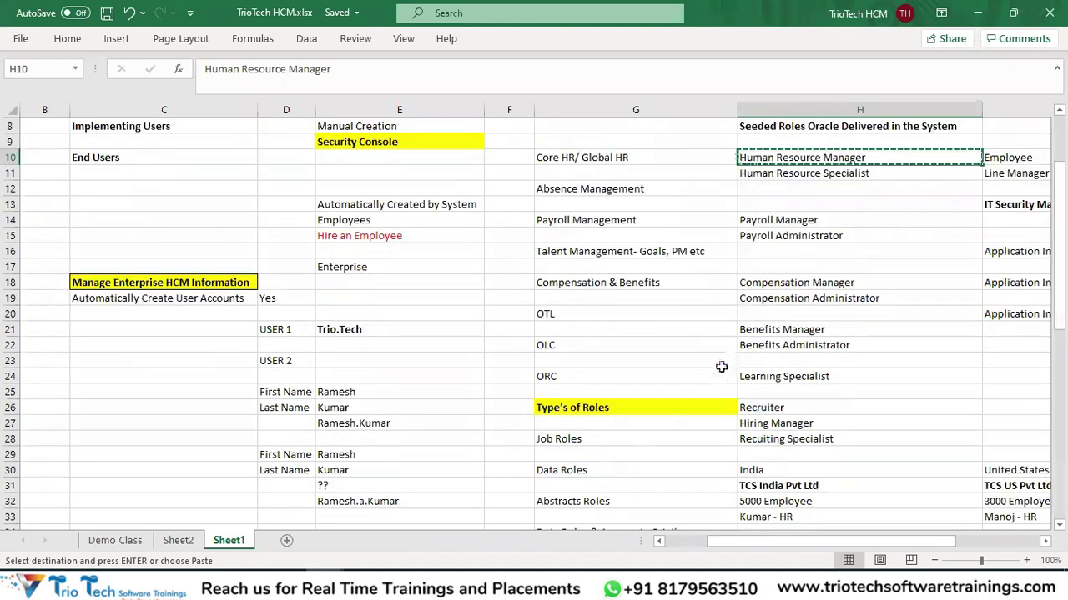
pyautogui.hotkey('alt', 'Tab')
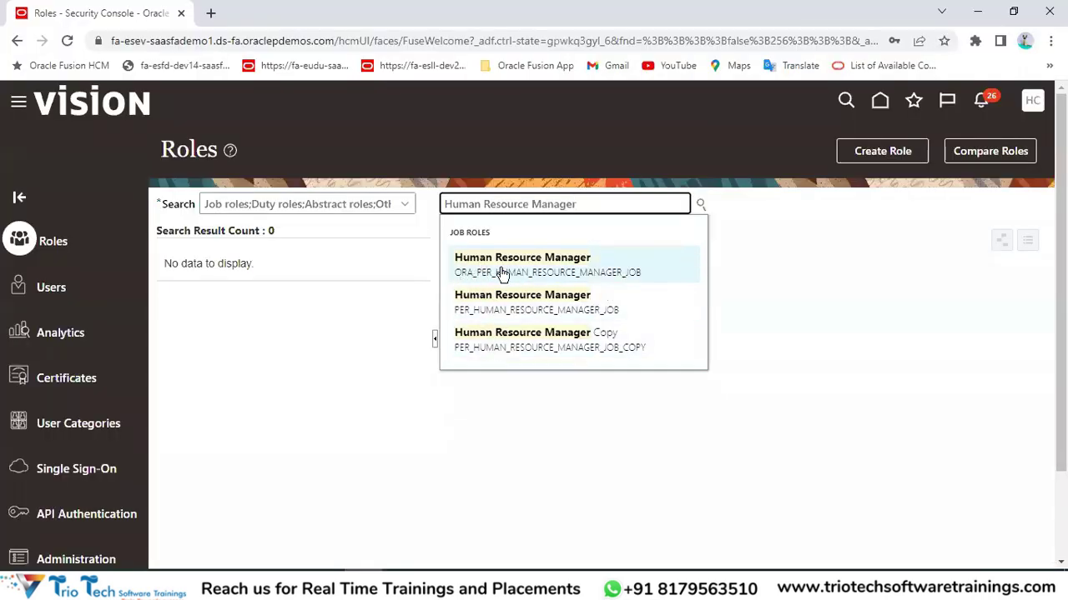
# Open ORA_PER_HUMAN_RESOURCE_MANAGER_JOB and review its inherited roles, expanded toward Privileges.
pyautogui.click(500, 267)
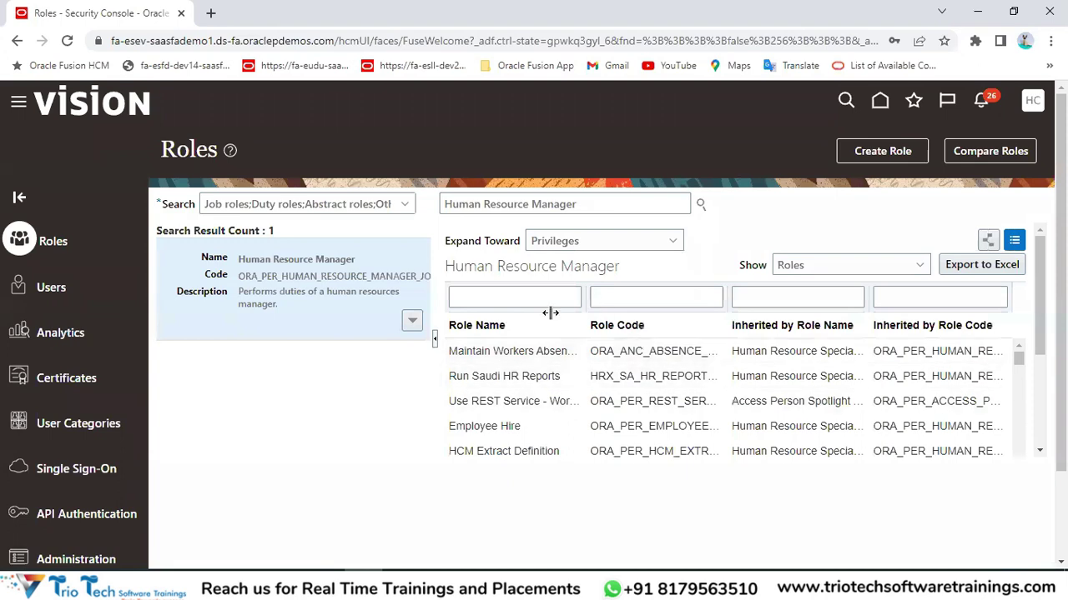
pyautogui.scroll(-3, 591, 434)
pyautogui.click(639, 242)
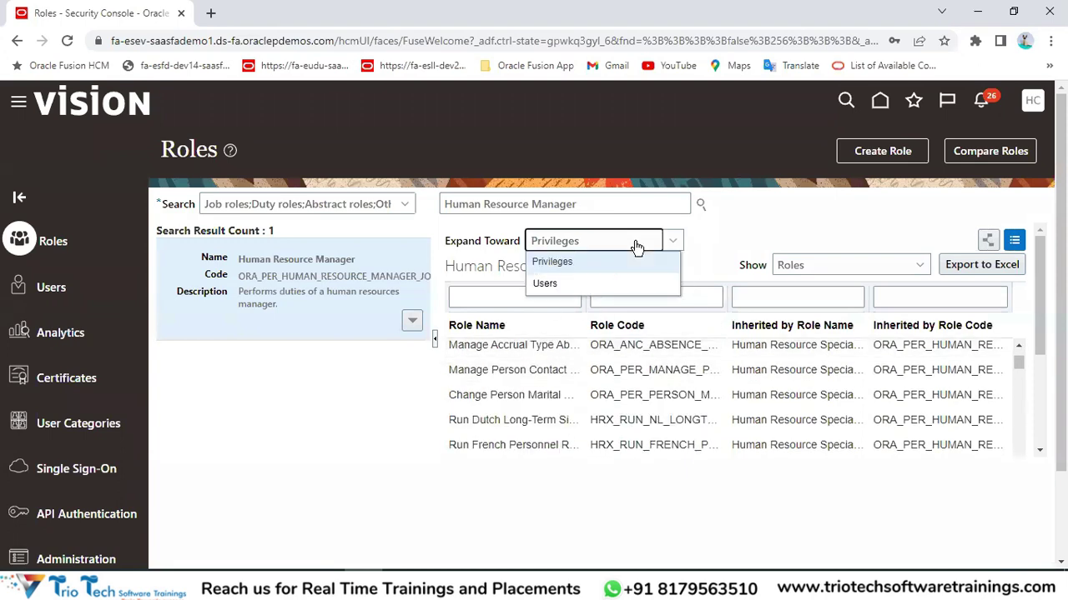
pyautogui.click(600, 209)
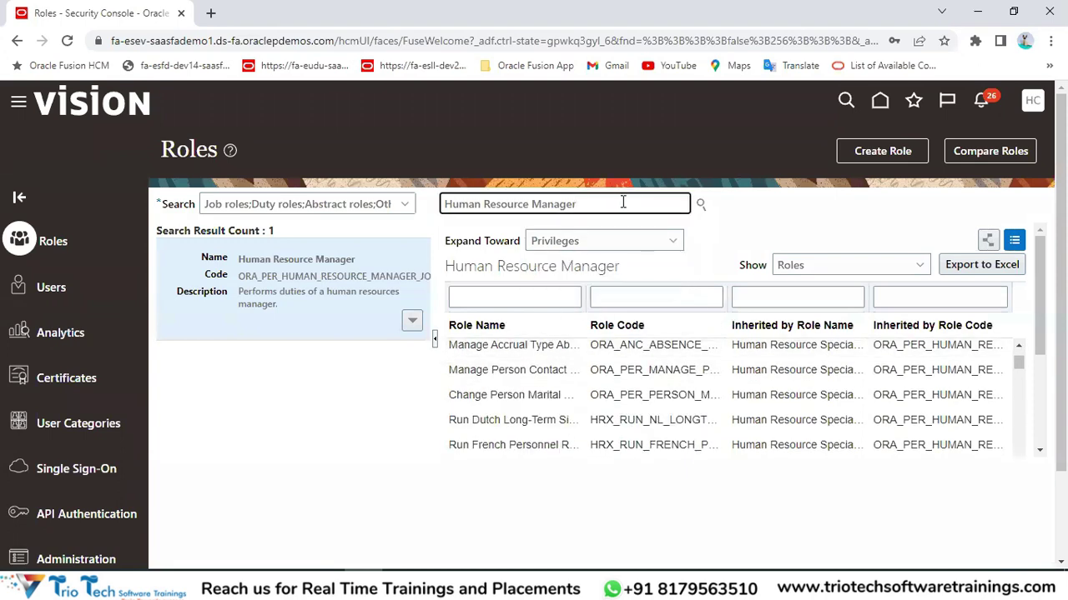
pyautogui.scroll(2, 1017, 395)
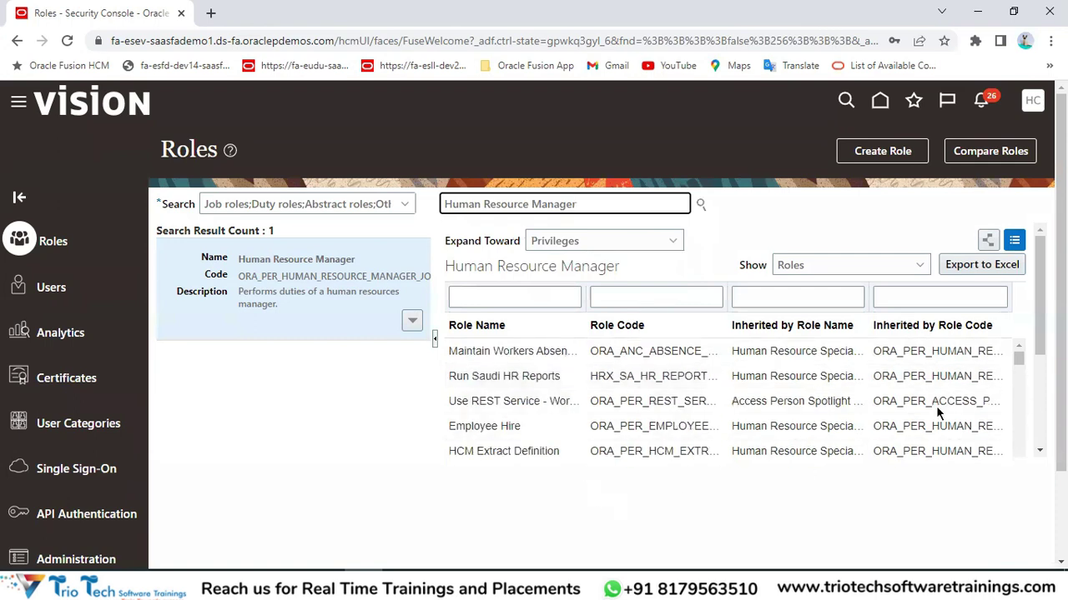
pyautogui.click(778, 217)
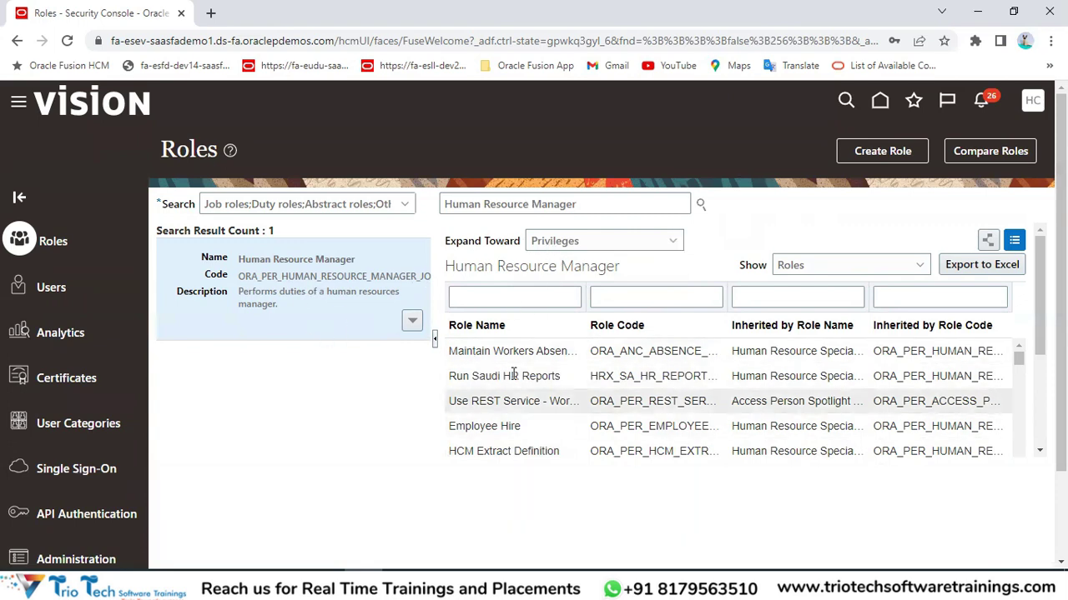
pyautogui.moveTo(1017, 360); pyautogui.dragTo(1018, 443)
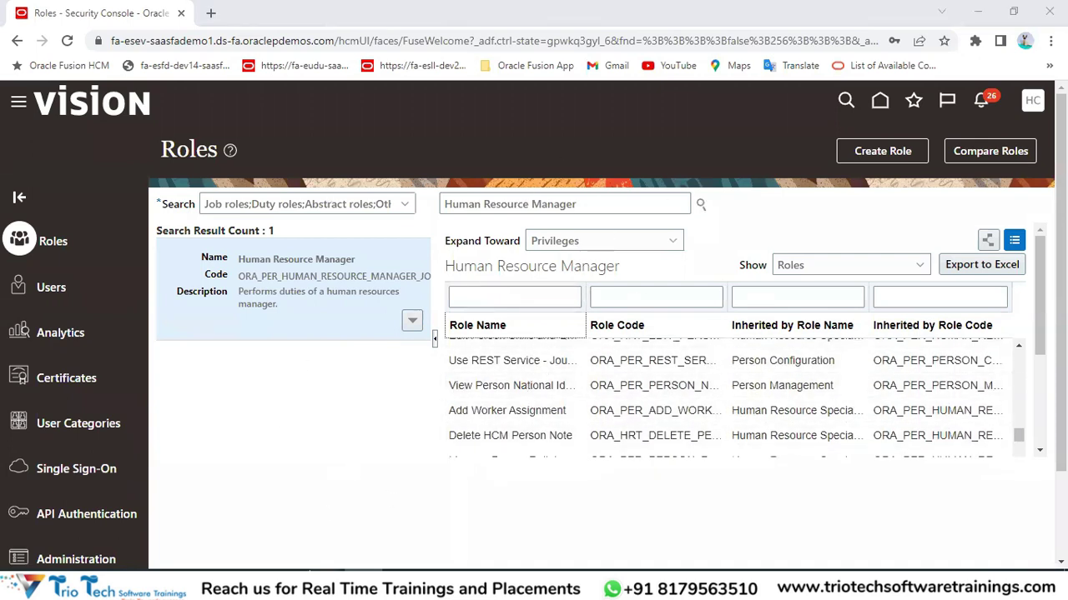
# Select the Role Management notes G5:H19 in the TrioTech HCM workbook.
pyautogui.moveTo(325, 584)
pyautogui.click(408, 509)
pyautogui.scroll(3, 567, 247)
pyautogui.moveTo(584, 189); pyautogui.dragTo(859, 408)
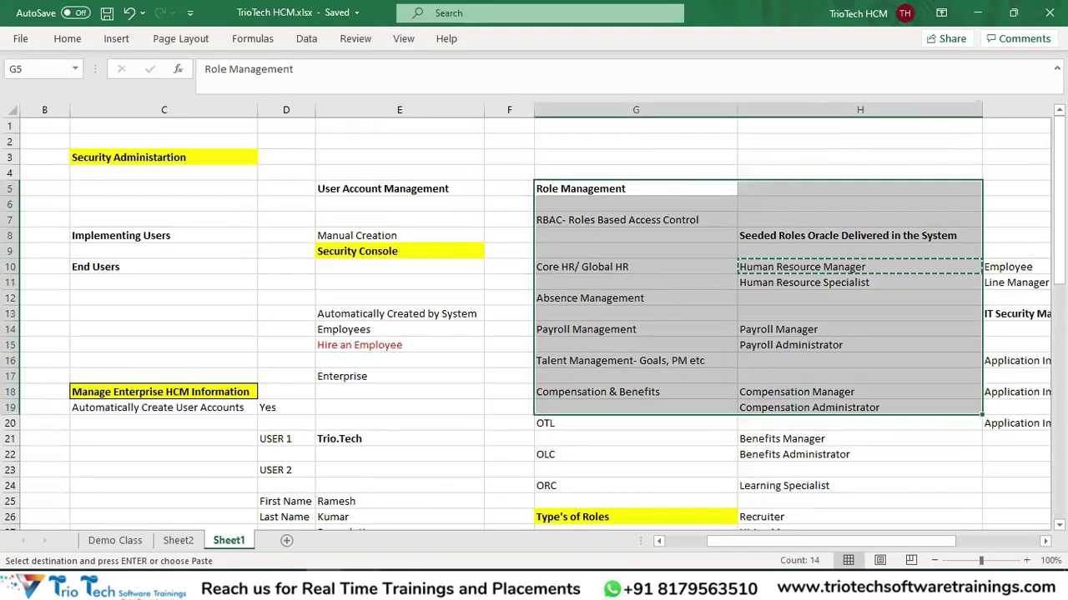
# Clear the H10 copy marquee and review the user account management notes in E4:E17.
pyautogui.hotkey('alt', 'Tab')
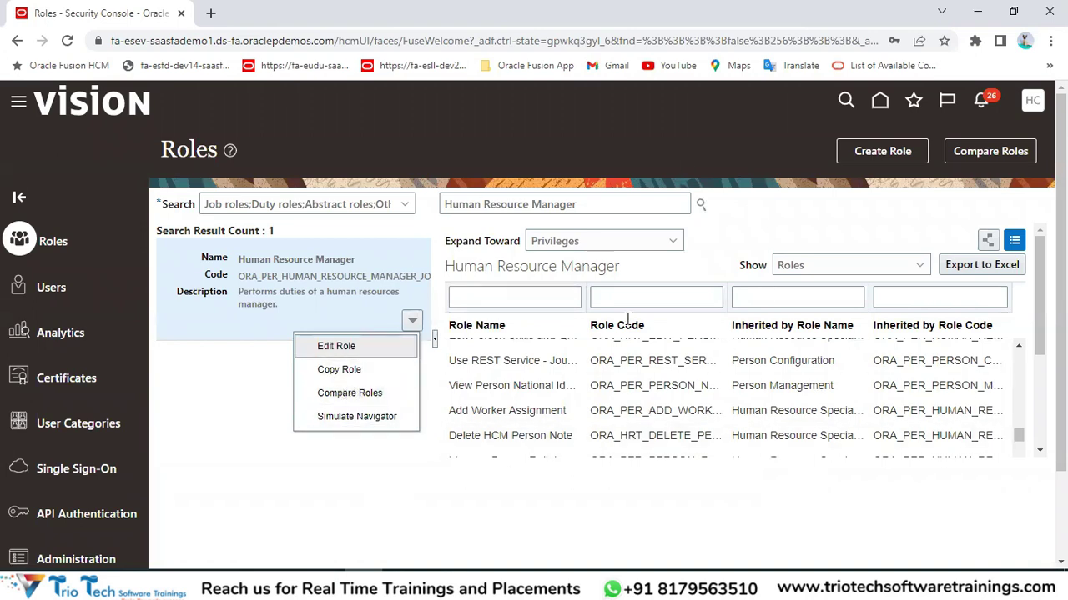
pyautogui.moveTo(322, 588)
pyautogui.click(400, 517)
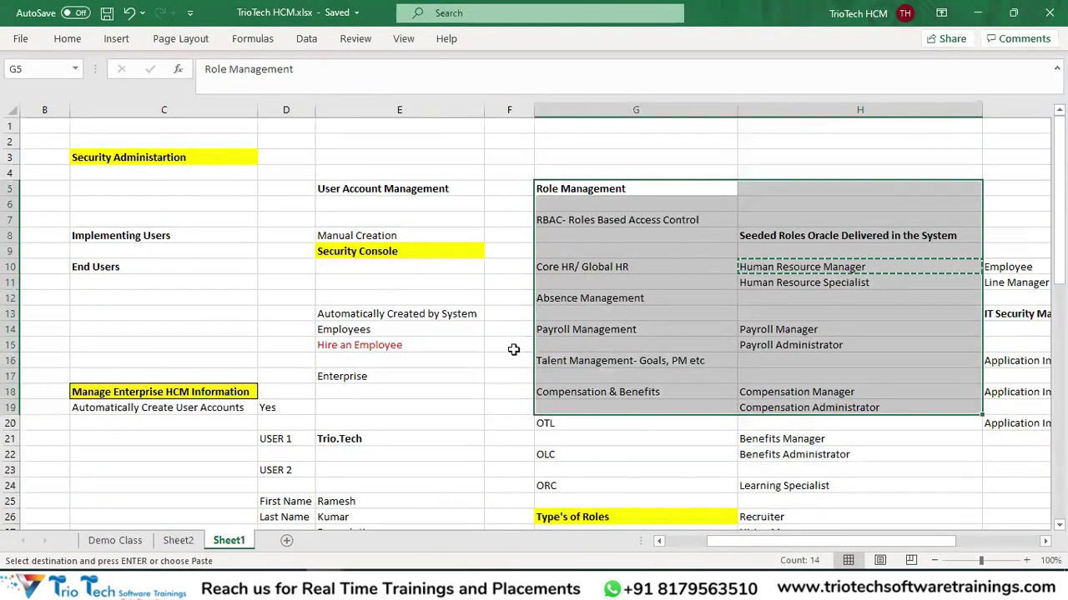
pyautogui.press('Escape')
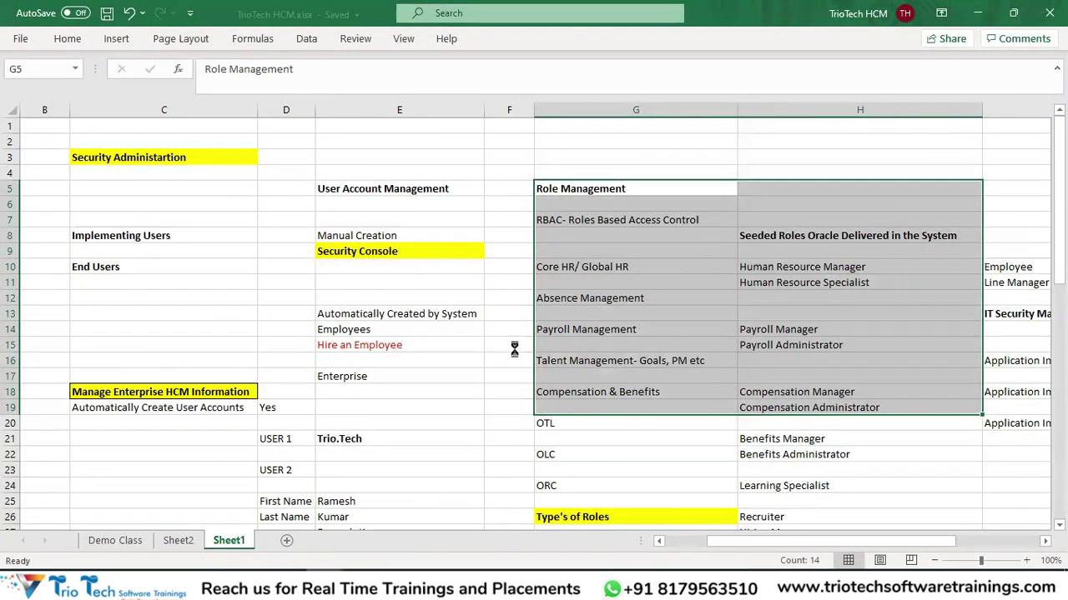
pyautogui.click(196, 153)
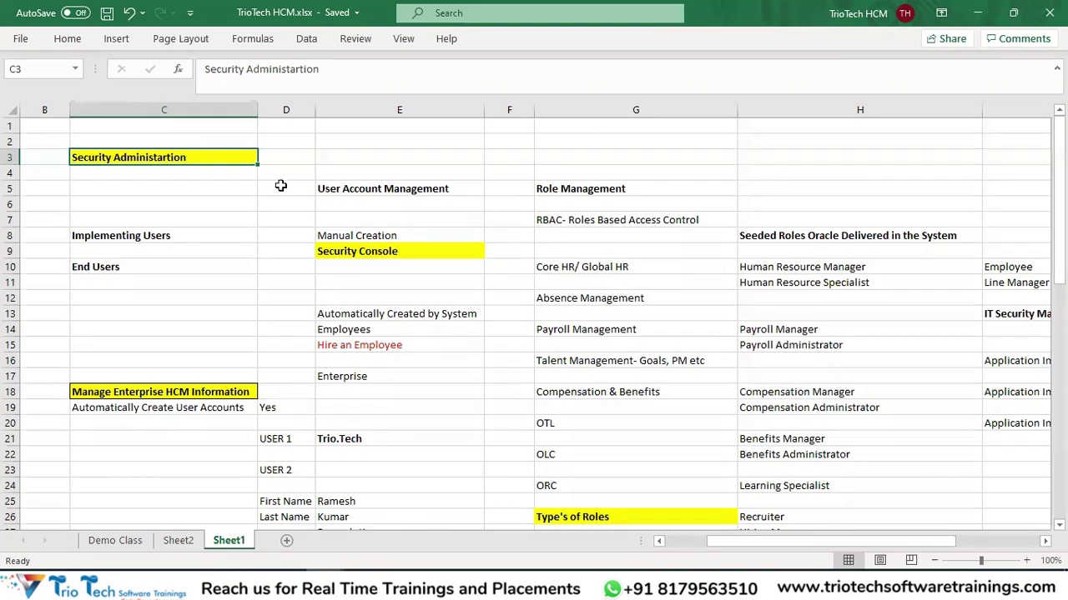
pyautogui.moveTo(347, 176); pyautogui.dragTo(398, 376)
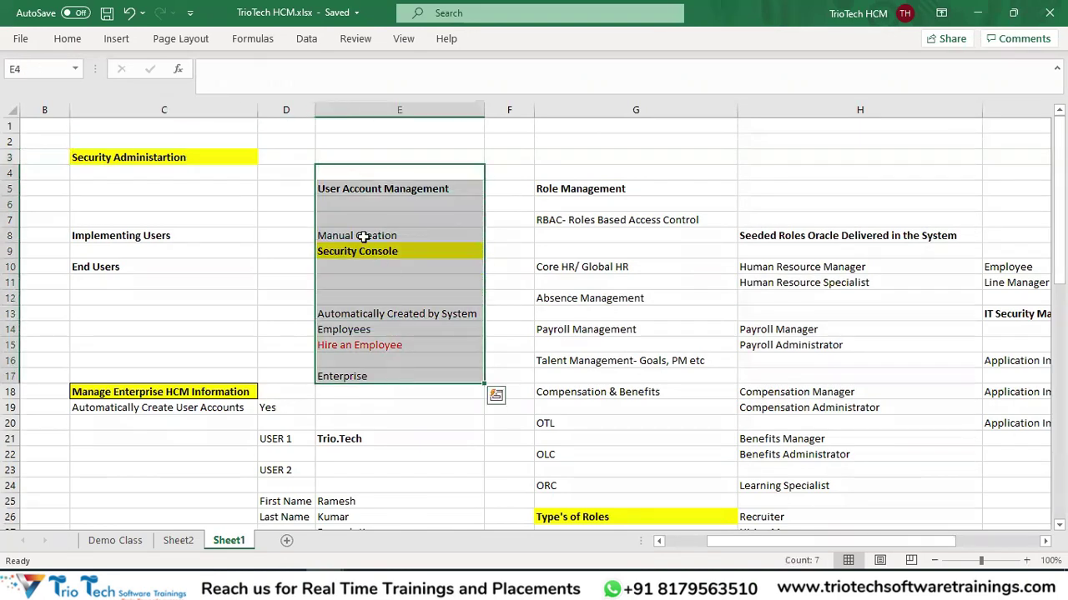
pyautogui.moveTo(356, 235); pyautogui.dragTo(374, 346)
pyautogui.scroll(-1, 401, 283)
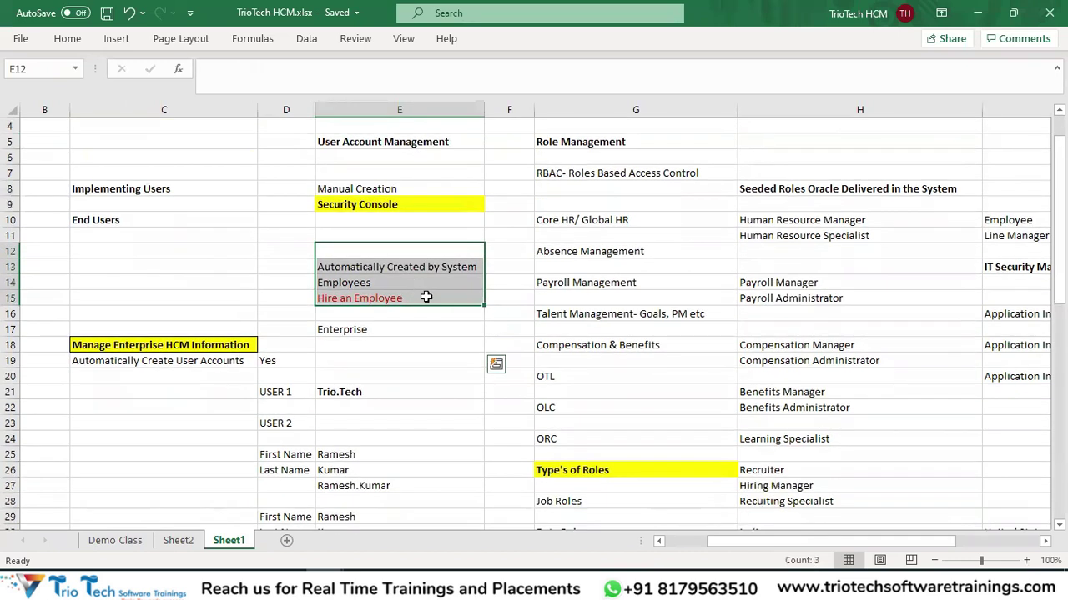
pyautogui.scroll(1, 417, 292)
pyautogui.moveTo(380, 236); pyautogui.dragTo(385, 260)
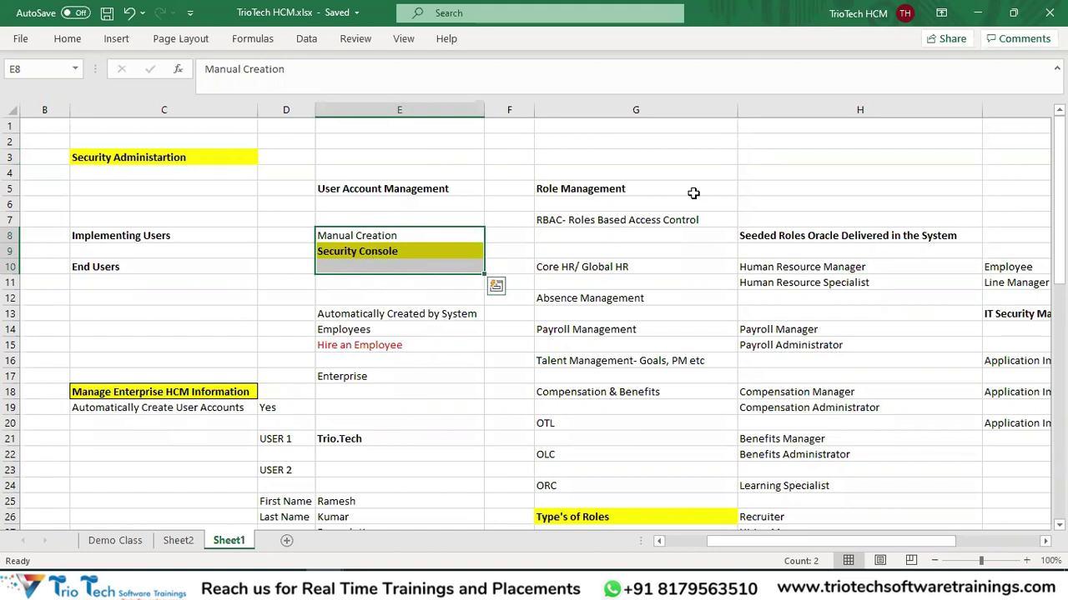
# Review the role management notes in columns G–H, from Role Management down.
pyautogui.moveTo(648, 160); pyautogui.dragTo(943, 454)
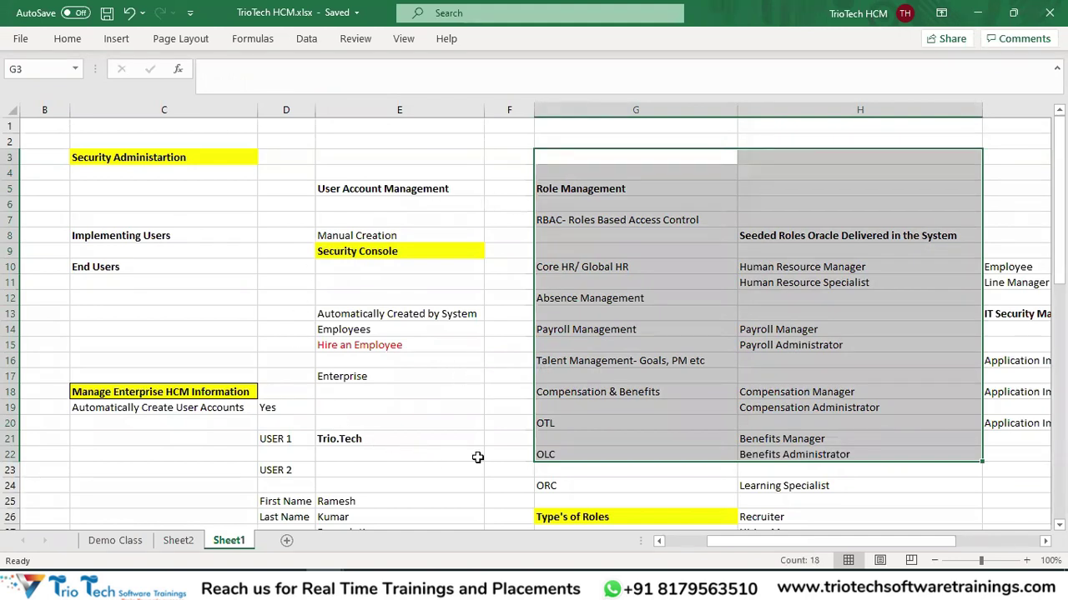
pyautogui.moveTo(609, 188); pyautogui.dragTo(972, 503)
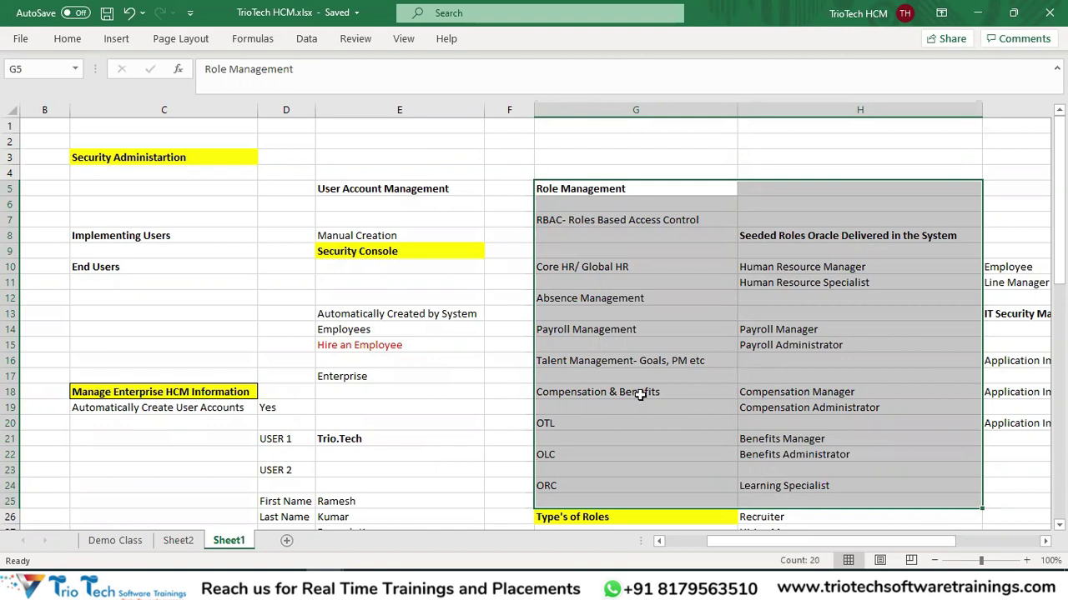
pyautogui.click(449, 406)
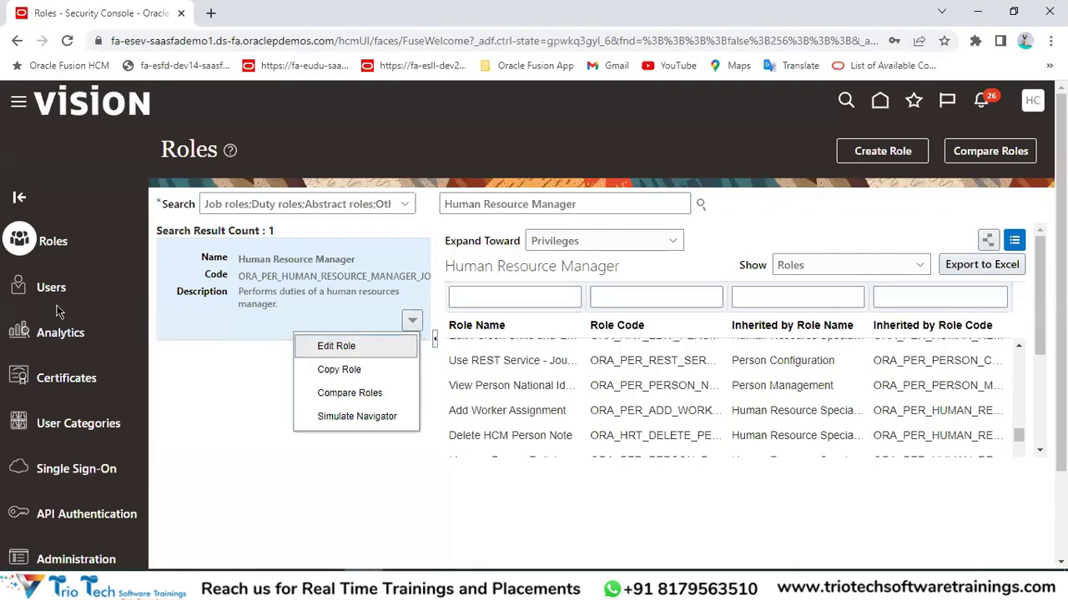
# Open Security Console User Accounts, then start and cancel a new user account.
pyautogui.click(51, 288)
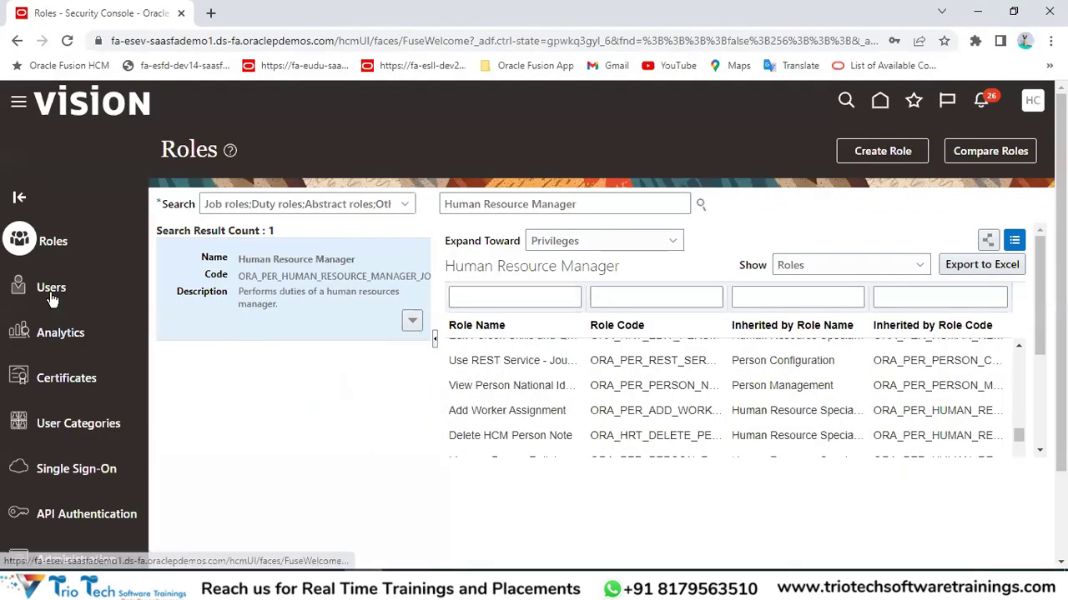
pyautogui.click(892, 155)
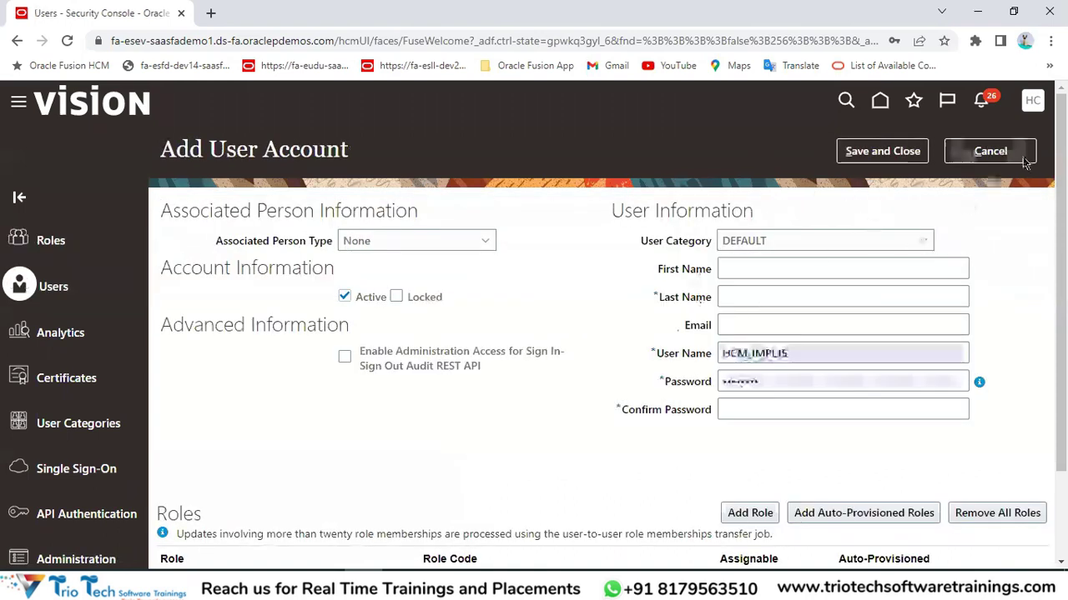
pyautogui.click(990, 151)
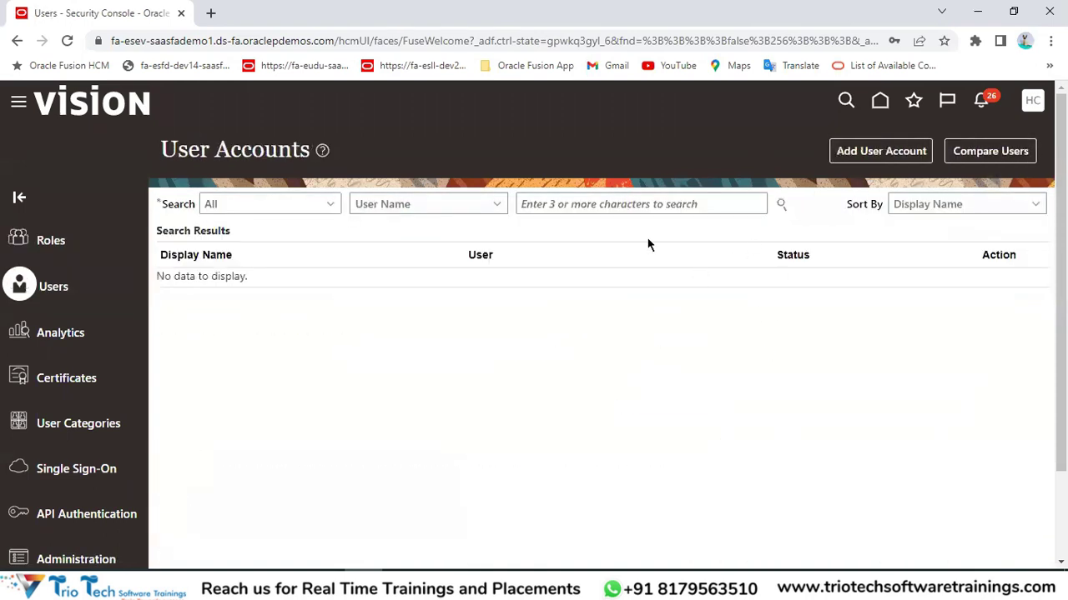
pyautogui.click(567, 204)
pyautogui.click(198, 39)
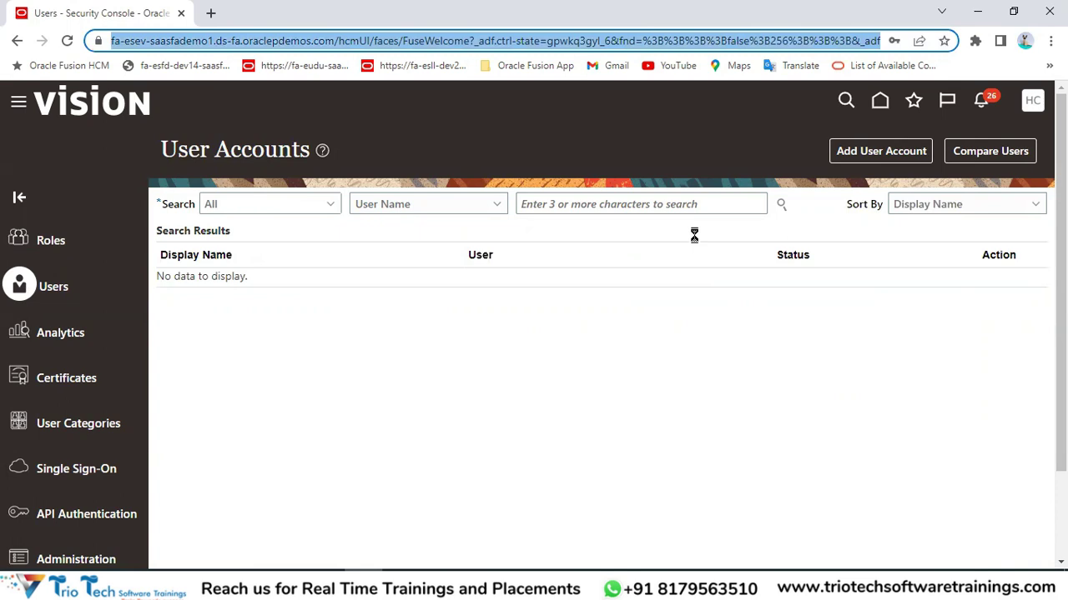
pyautogui.click(601, 200)
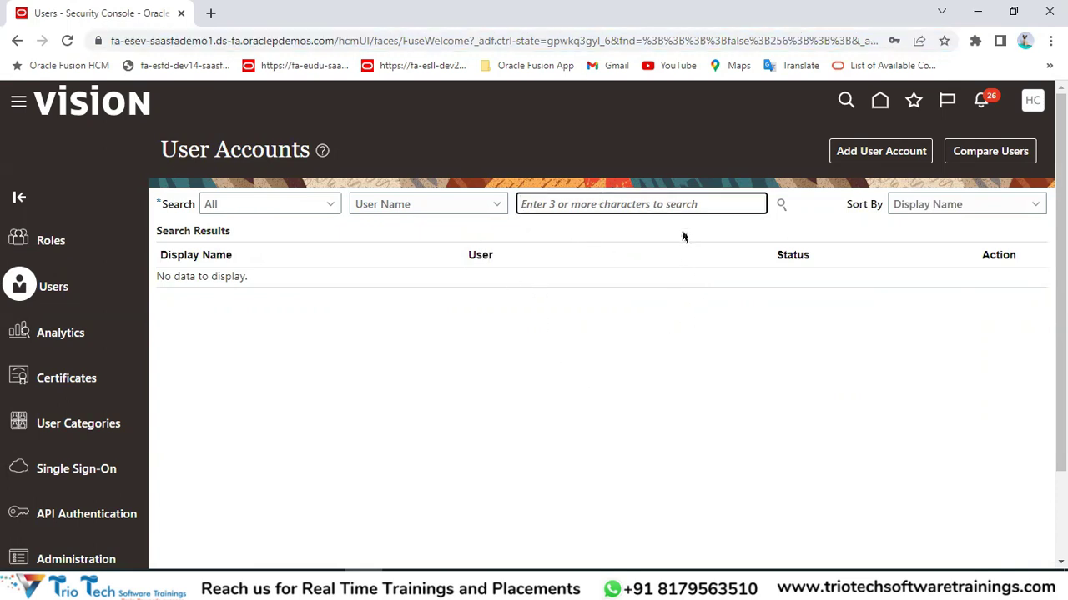
pyautogui.click(325, 40)
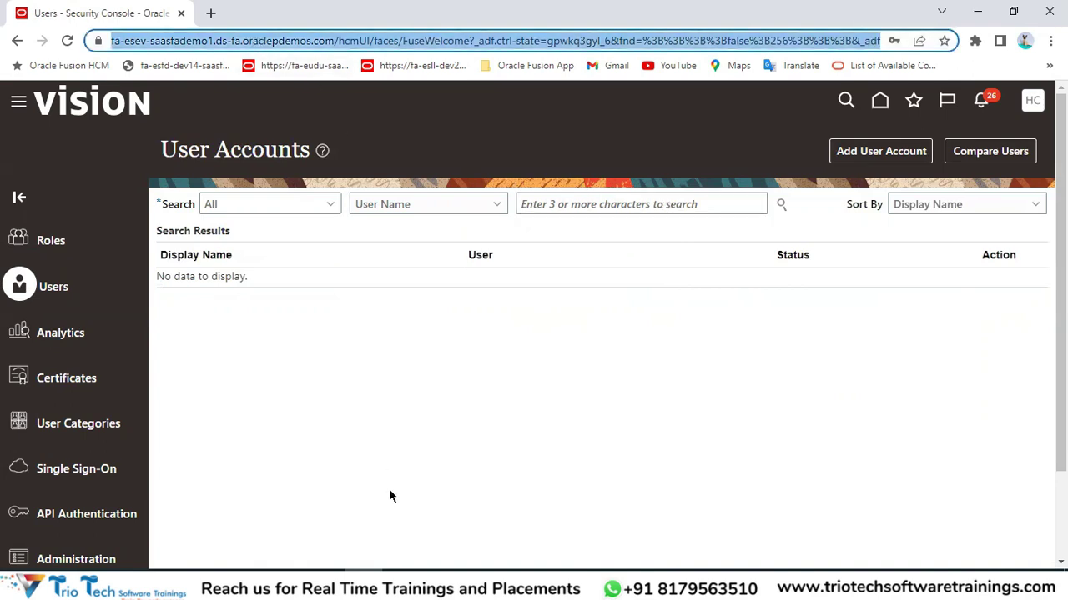
# Check the notes on automatically created users, then return to the Fusion home page.
pyautogui.moveTo(379, 584)
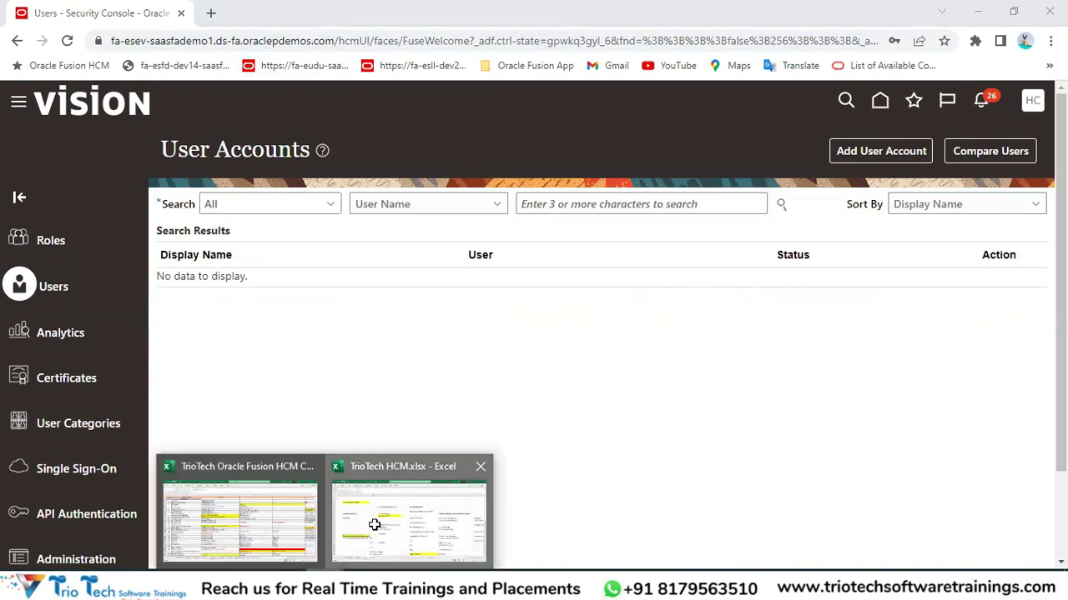
pyautogui.click(378, 551)
pyautogui.moveTo(350, 314); pyautogui.dragTo(350, 380)
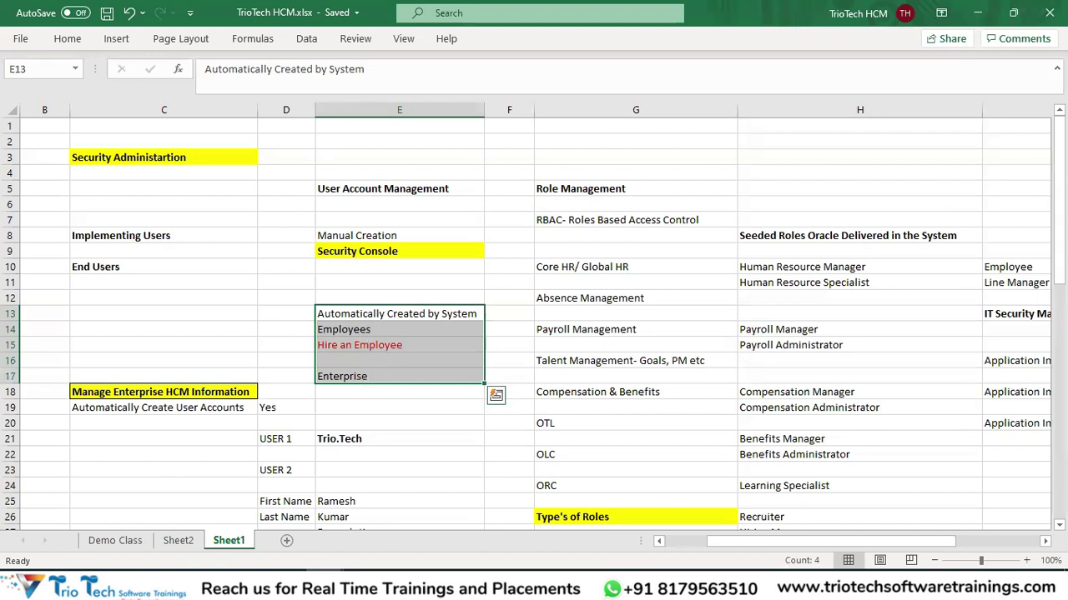
pyautogui.hotkey('alt', 'Tab')
pyautogui.moveTo(198, 149); pyautogui.dragTo(241, 160)
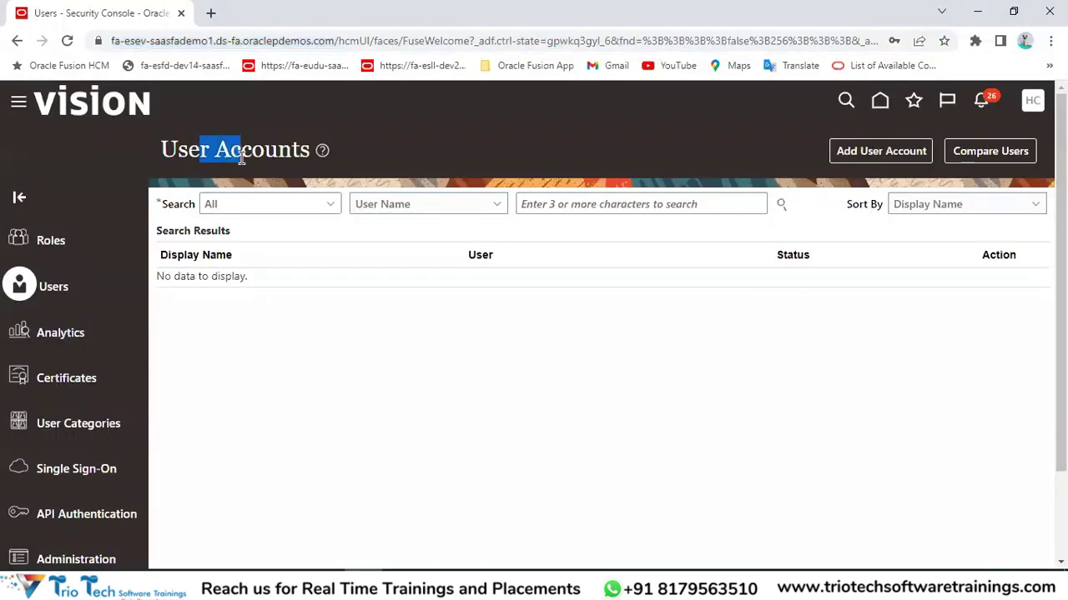
pyautogui.click(586, 207)
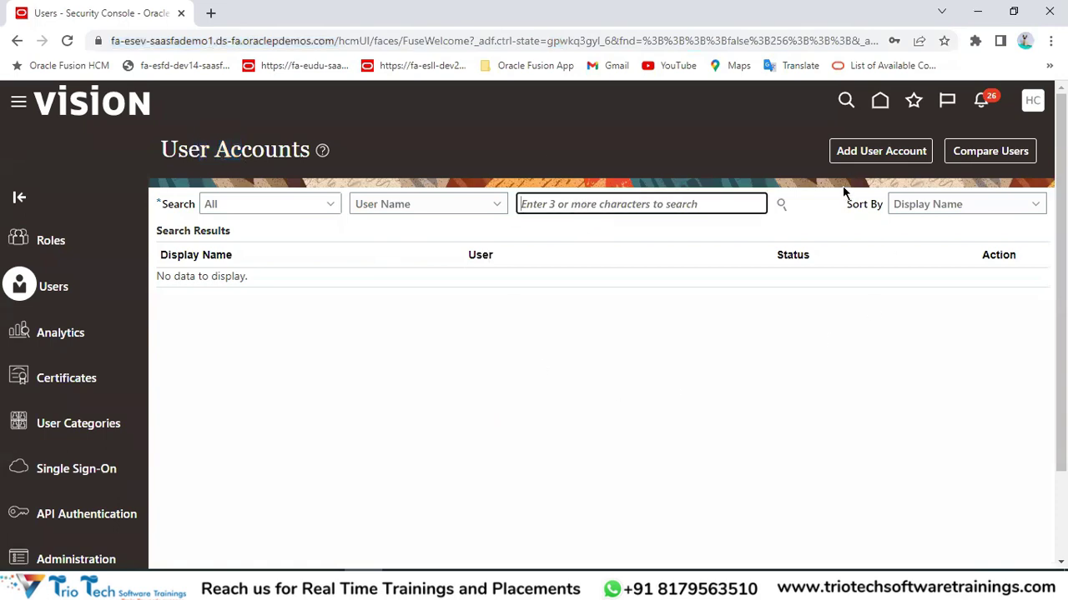
pyautogui.click(889, 107)
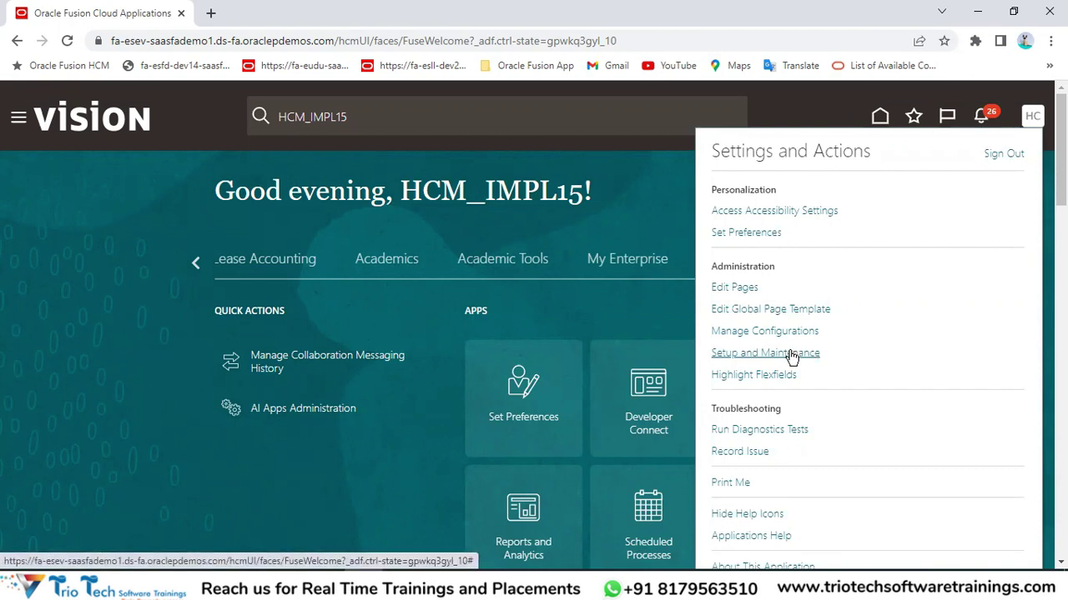
# Open Setup and Maintenance, then bring the TrioTech Oracle Fusion HCM Course workbook forward.
pyautogui.click(758, 358)
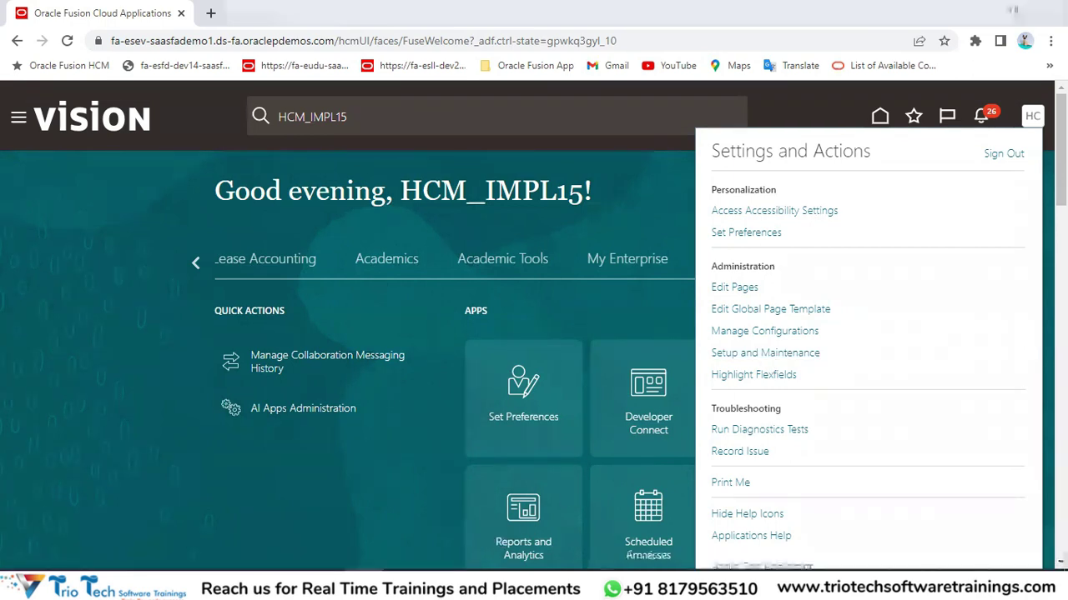
pyautogui.click(234, 509)
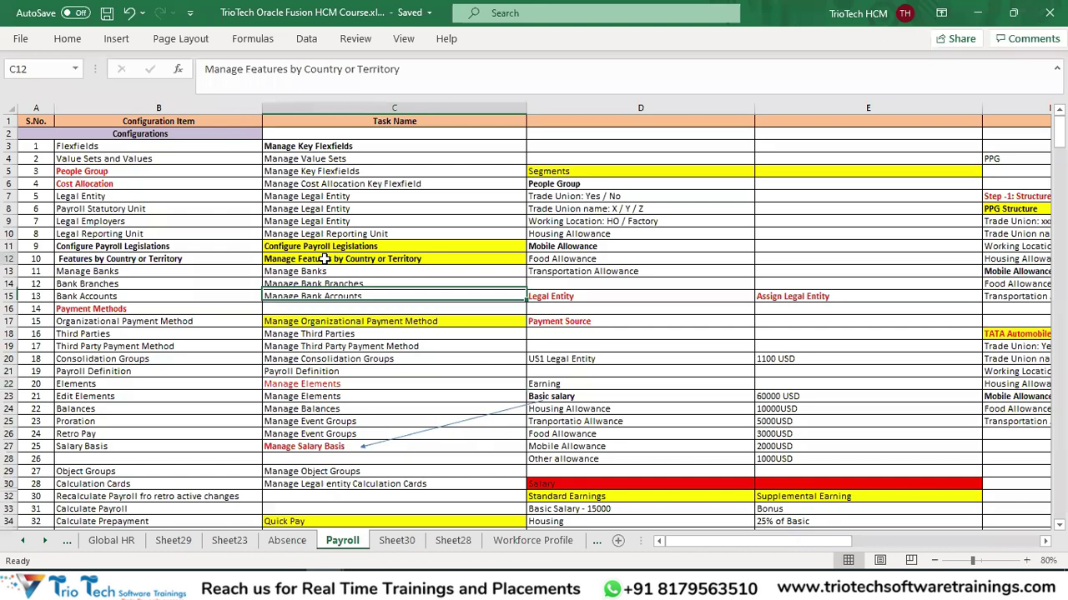
# On the Global HR sheet, review task names C3:C28, from Manage Geographies to Manage Legal Entity.
pyautogui.click(129, 541)
pyautogui.click(311, 158)
pyautogui.moveTo(311, 159); pyautogui.dragTo(328, 517)
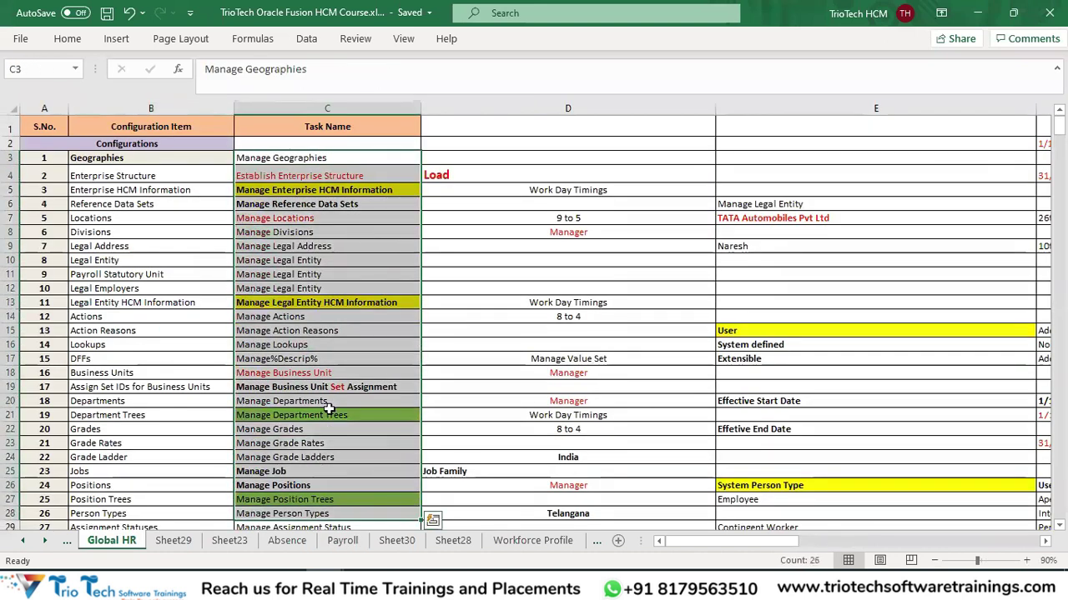
pyautogui.scroll(-1, 329, 409)
pyautogui.scroll(1, 327, 259)
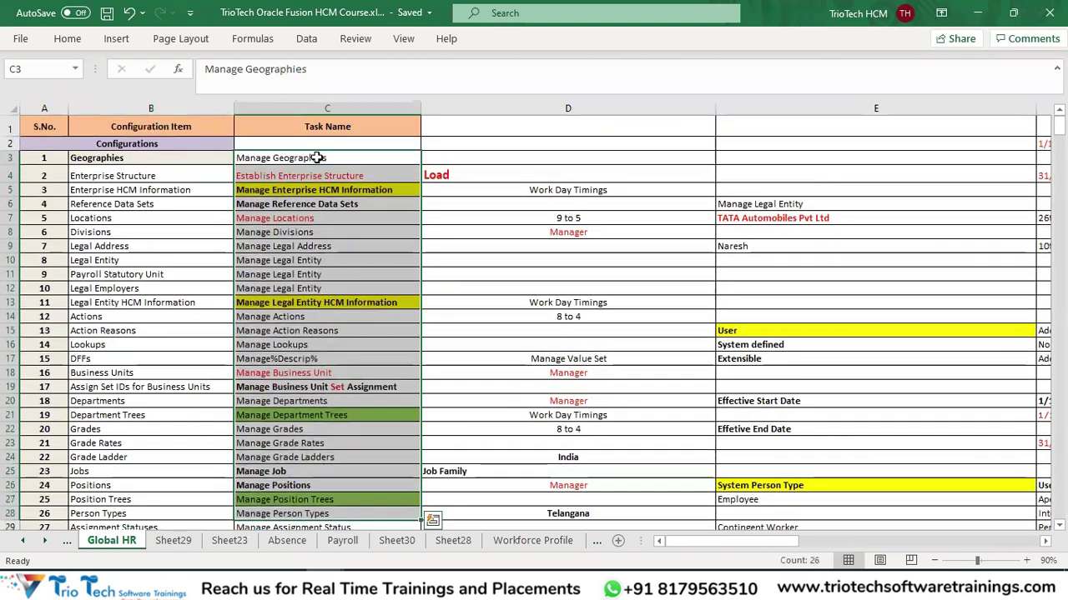
pyautogui.click(317, 157)
pyautogui.moveTo(309, 189); pyautogui.dragTo(309, 218)
pyautogui.click(307, 275)
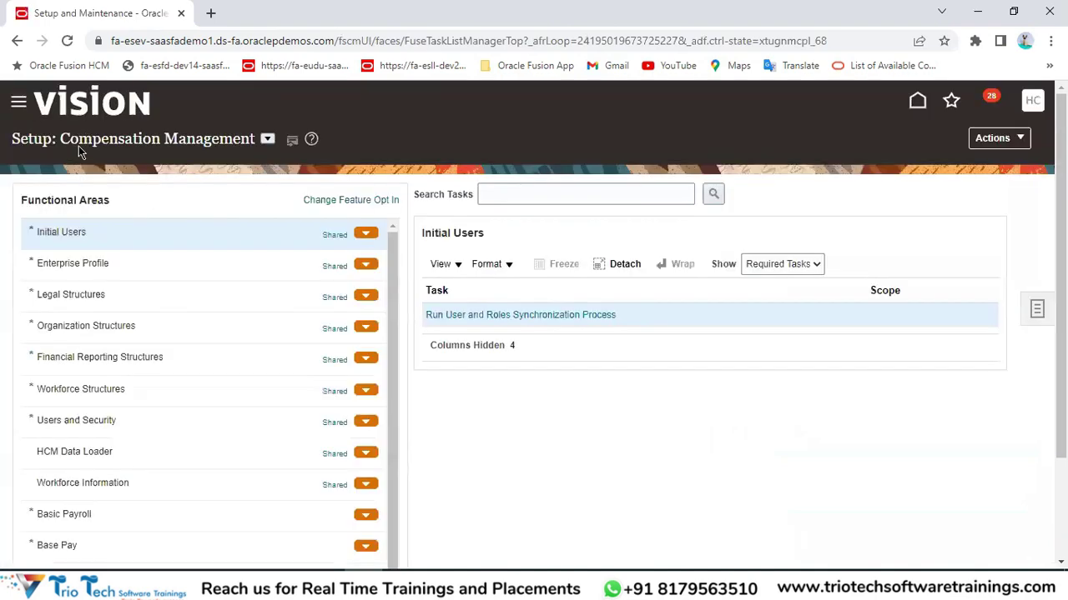
# Search the setup tasks for Manage User and open the Manage Users task.
pyautogui.doubleClick(18, 143)
pyautogui.click(593, 189)
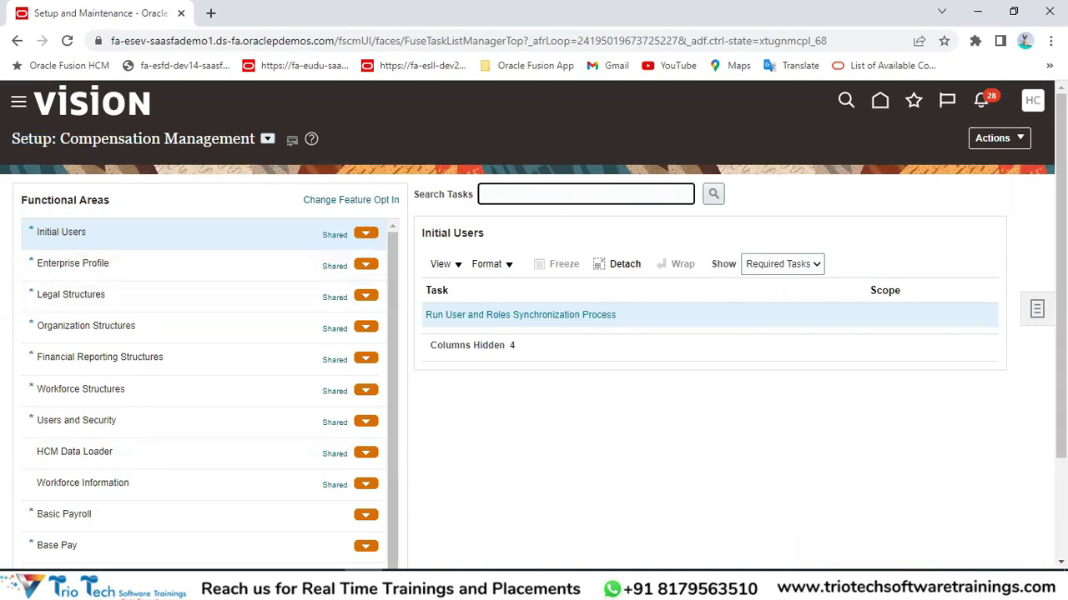
pyautogui.click(1037, 313)
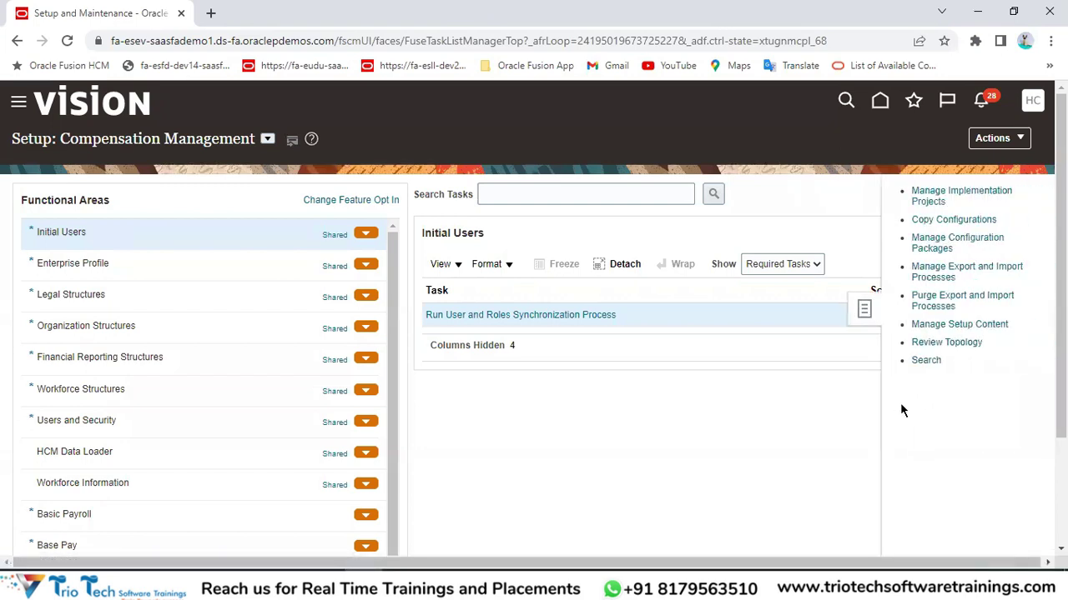
pyautogui.click(927, 362)
pyautogui.click(355, 193)
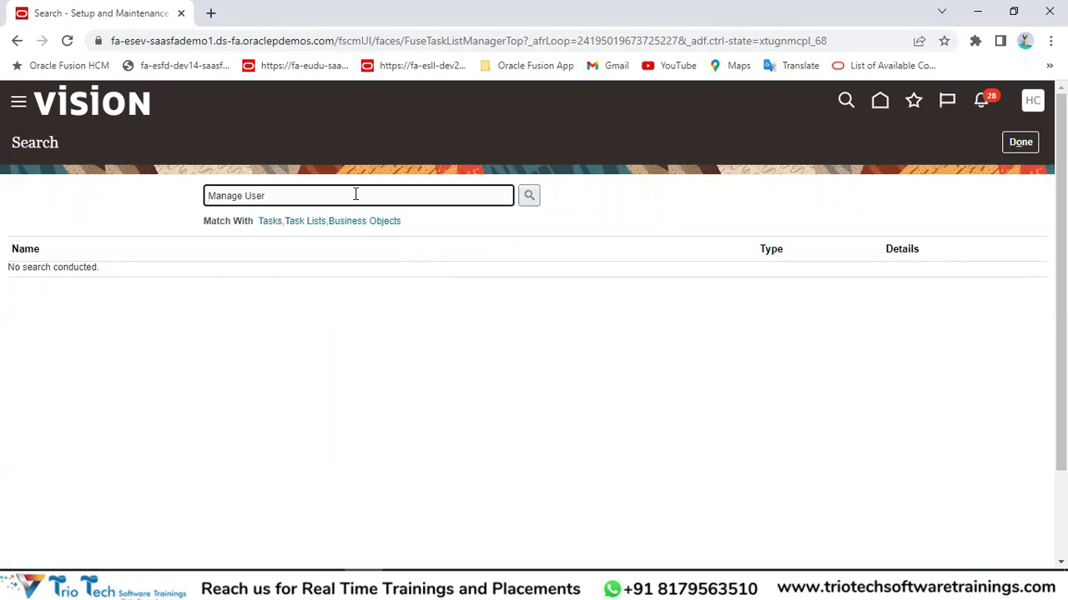
pyautogui.press('Return')
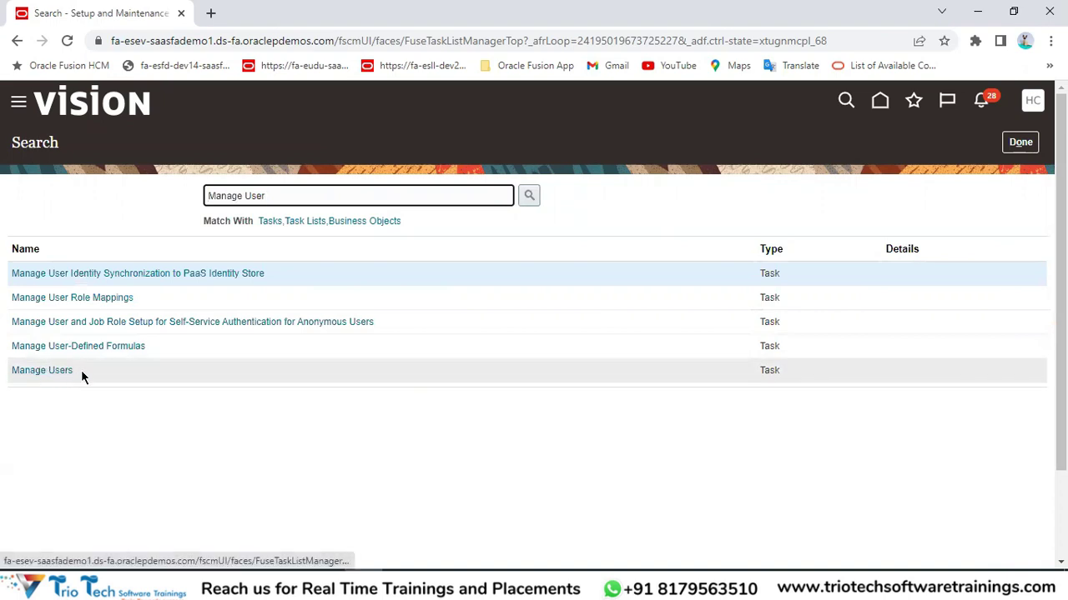
pyautogui.click(48, 374)
pyautogui.click(48, 374)
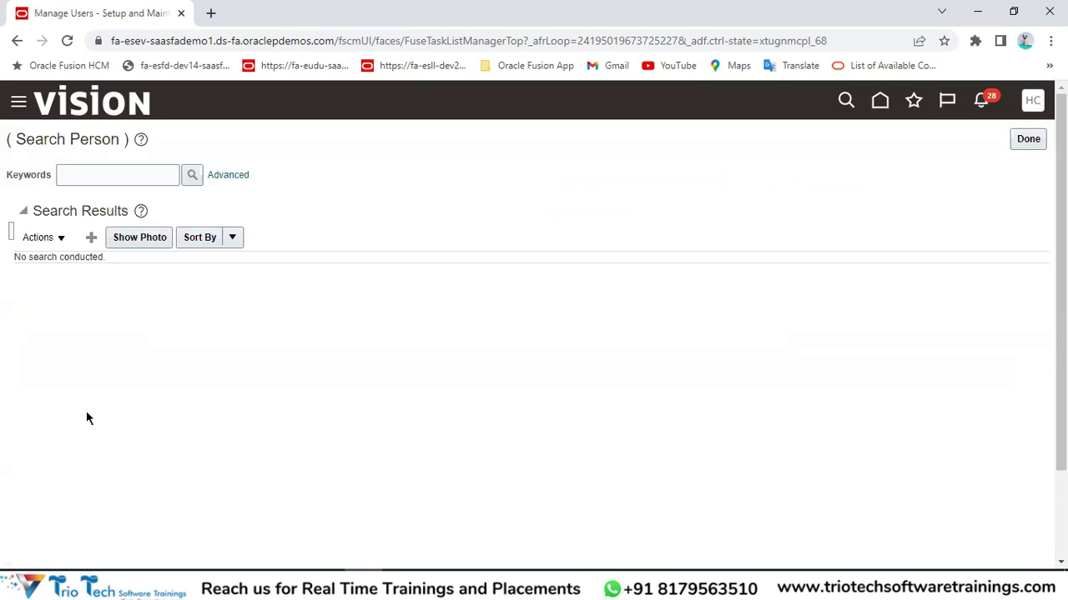
# Run a Search Person keyword search on the employee's first name.
pyautogui.click(111, 169)
pyautogui.moveTo(56, 139); pyautogui.dragTo(94, 139)
pyautogui.click(150, 42)
pyautogui.click(124, 171)
pyautogui.write('John')
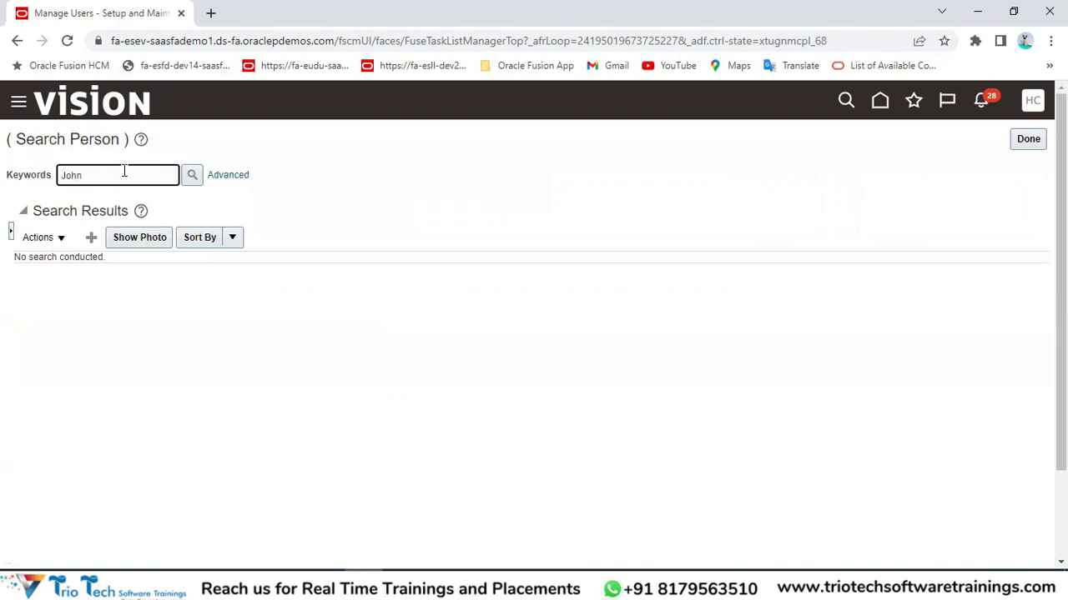
pyautogui.press('Return')
# Open the target employee's Edit User record from the search results.
pyautogui.click(267, 40)
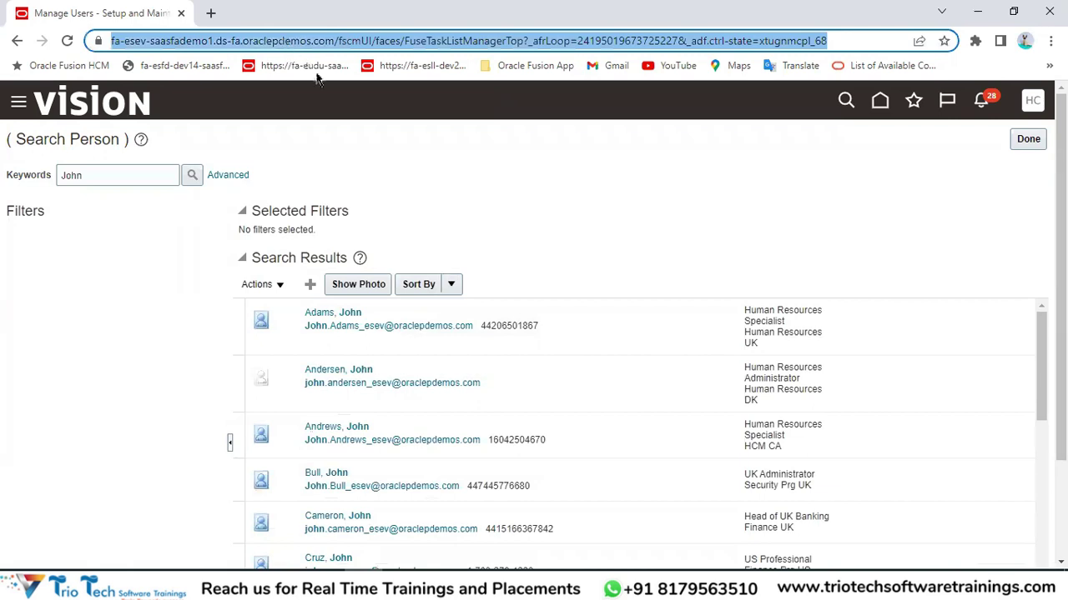
pyautogui.click(450, 171)
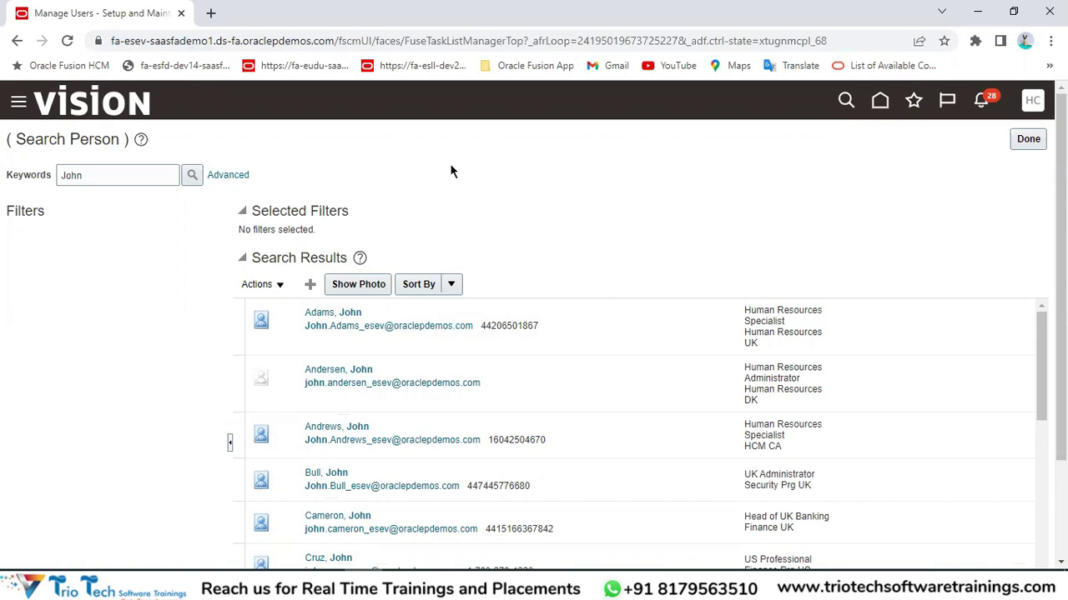
pyautogui.doubleClick(92, 139)
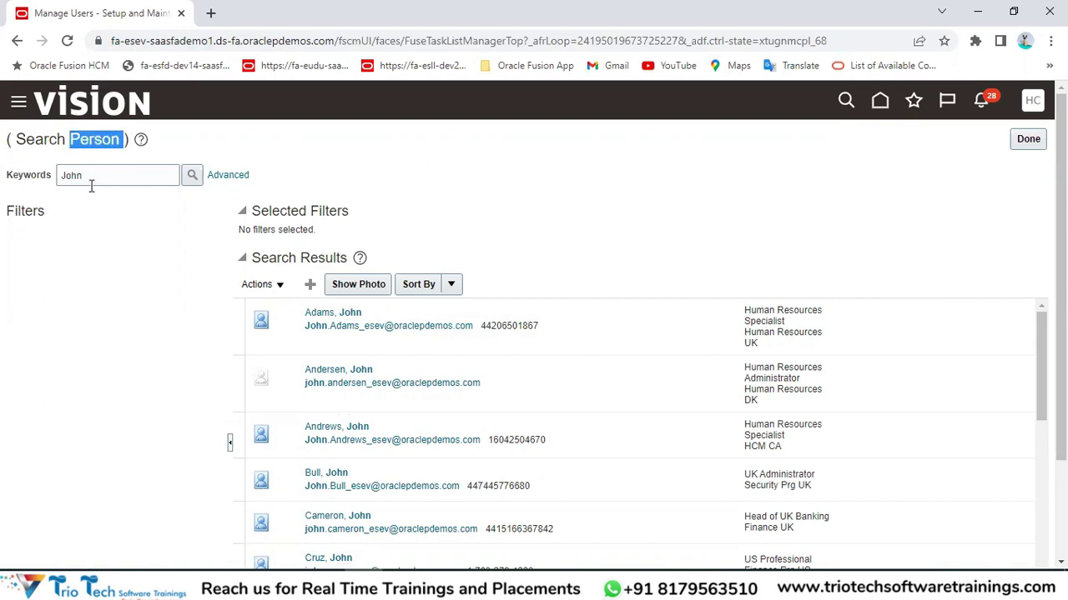
pyautogui.moveTo(87, 177); pyautogui.dragTo(36, 181)
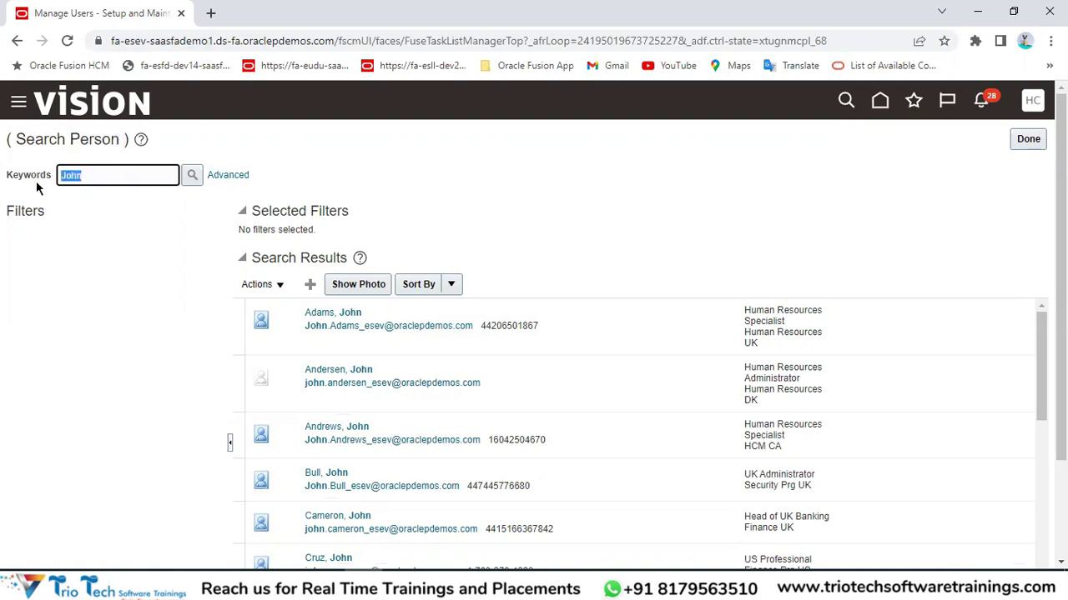
pyautogui.click(282, 40)
pyautogui.scroll(-1, 573, 270)
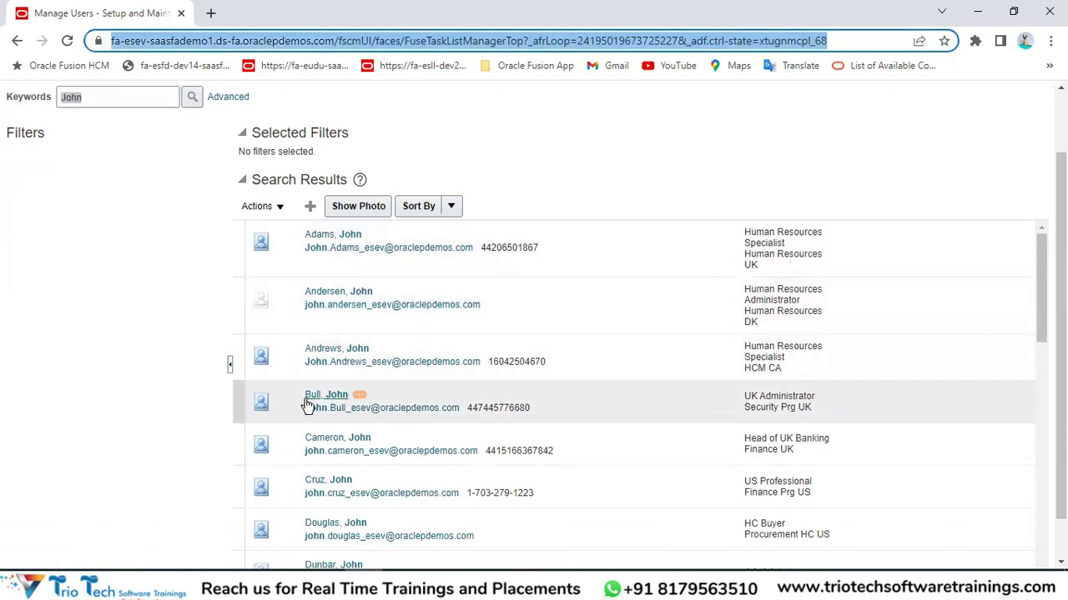
pyautogui.click(331, 353)
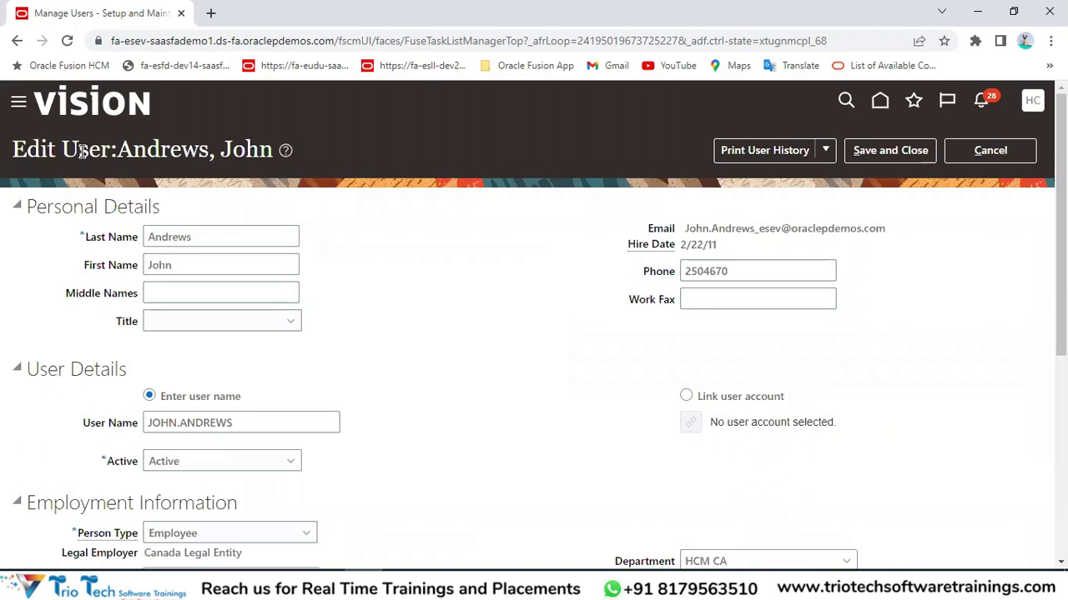
pyautogui.doubleClick(82, 153)
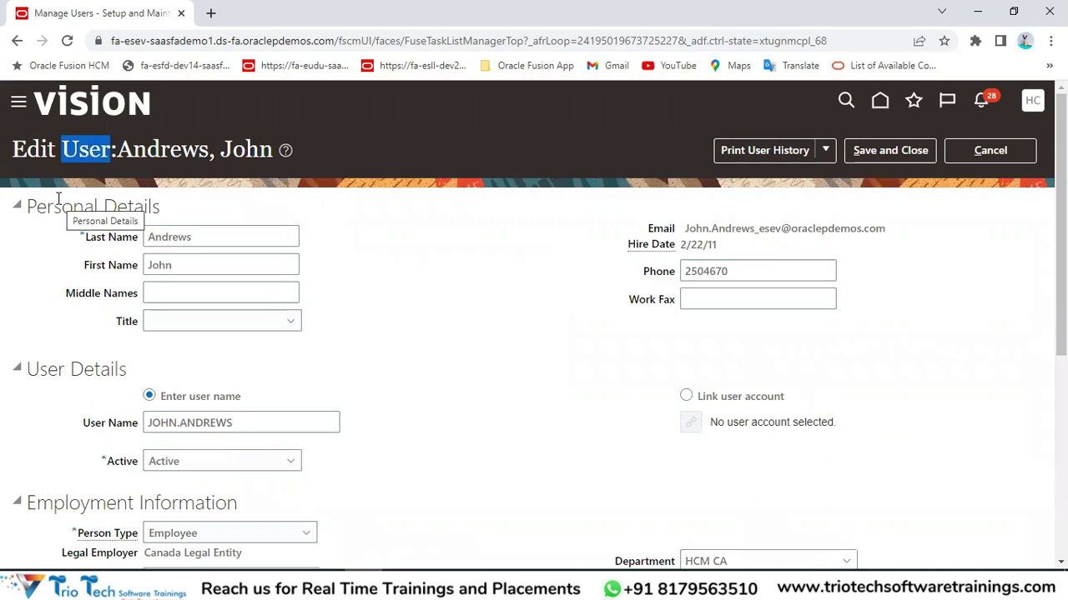
pyautogui.moveTo(62, 206); pyautogui.dragTo(143, 285)
pyautogui.moveTo(686, 228); pyautogui.dragTo(676, 248)
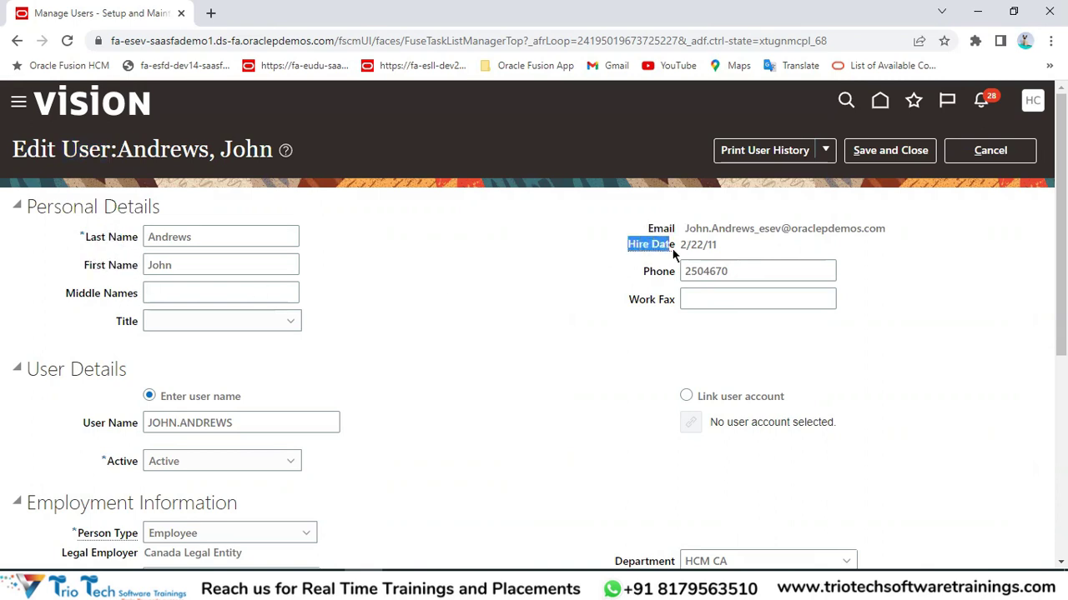
pyautogui.click(314, 41)
pyautogui.scroll(-1, 609, 267)
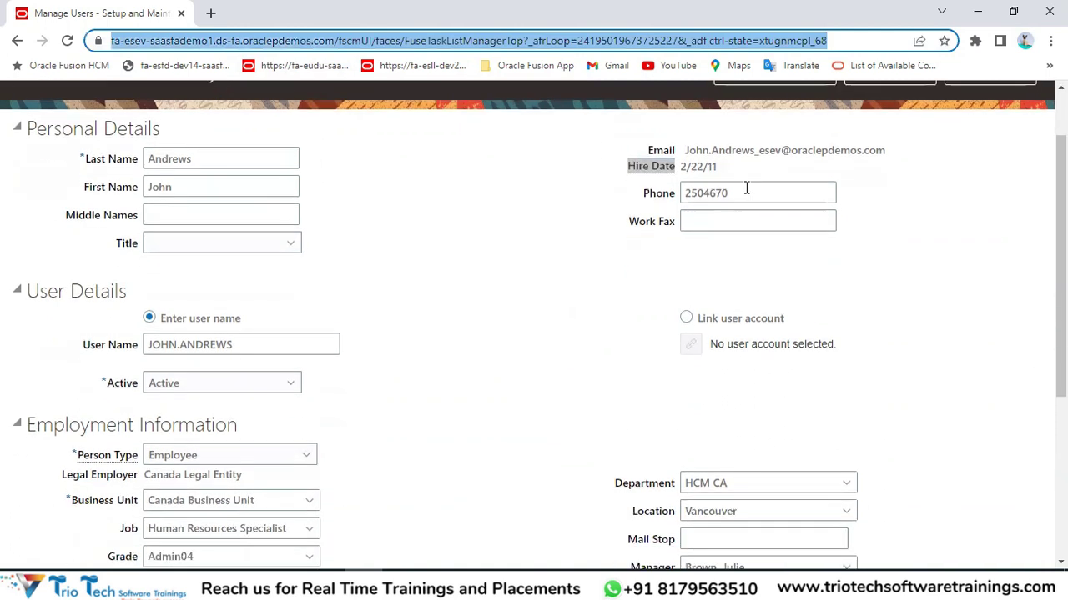
pyautogui.scroll(-1, 338, 318)
pyautogui.moveTo(29, 213); pyautogui.dragTo(125, 219)
pyautogui.click(34, 350)
pyautogui.moveTo(28, 349); pyautogui.dragTo(228, 349)
pyautogui.doubleClick(164, 396)
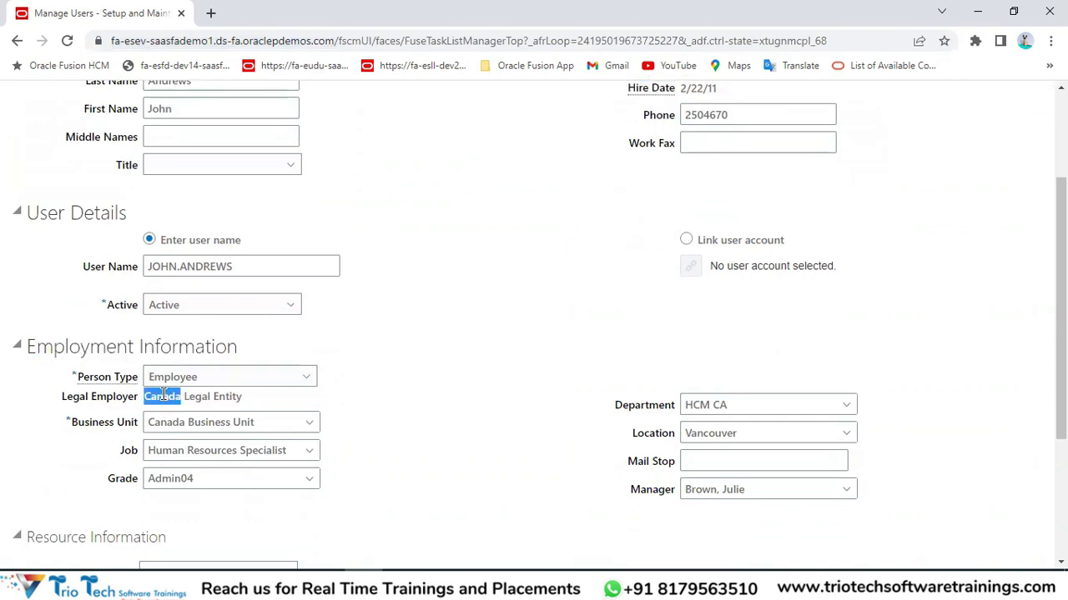
pyautogui.click(181, 42)
pyautogui.moveTo(105, 425); pyautogui.dragTo(141, 425)
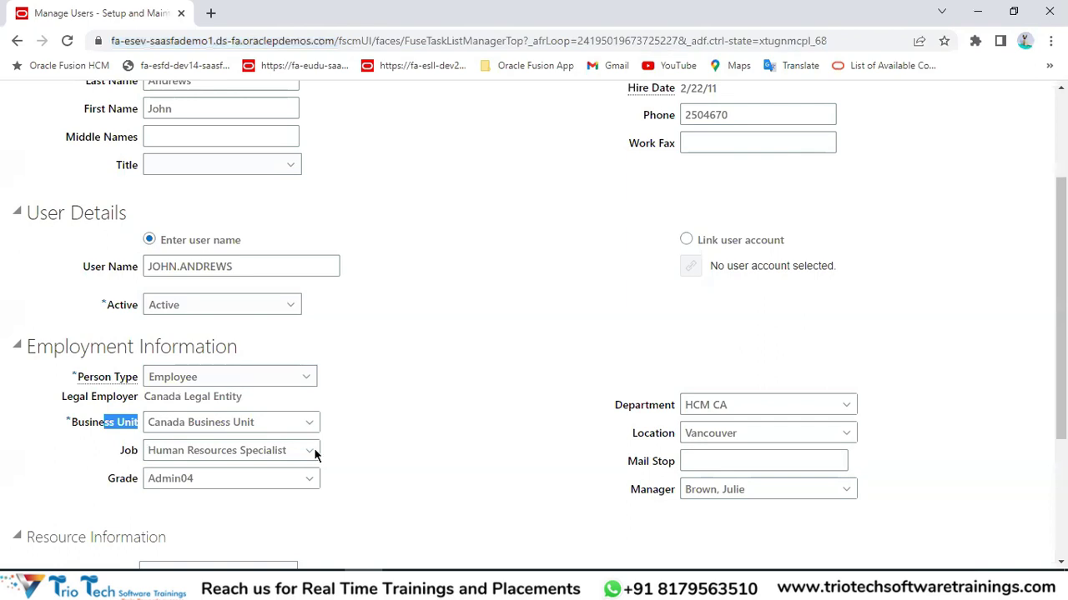
pyautogui.scroll(-1, 109, 446)
pyautogui.scroll(-2, 179, 376)
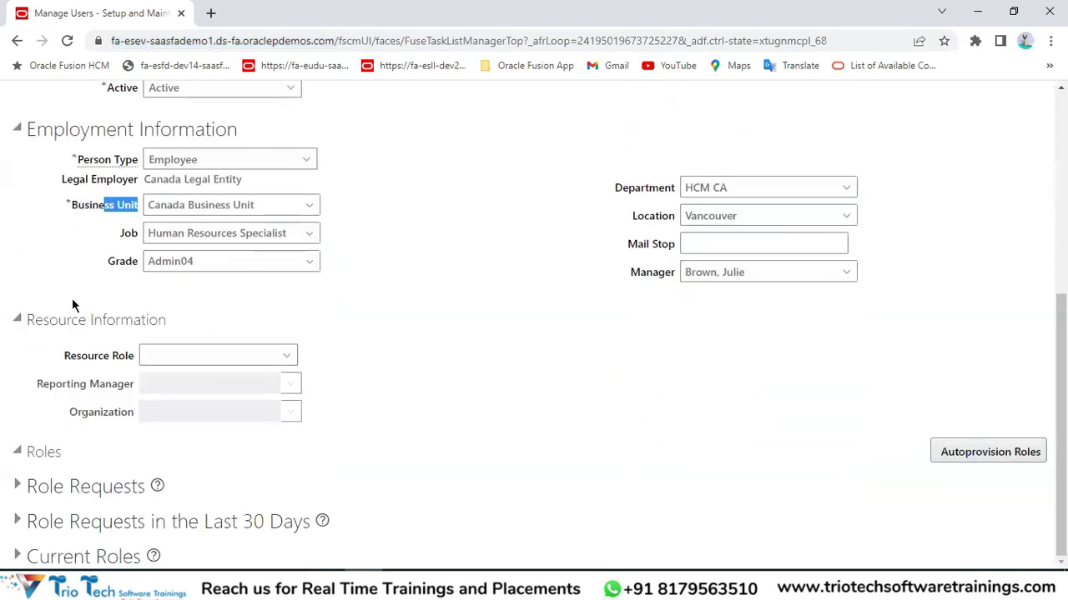
pyautogui.scroll(5, 219, 250)
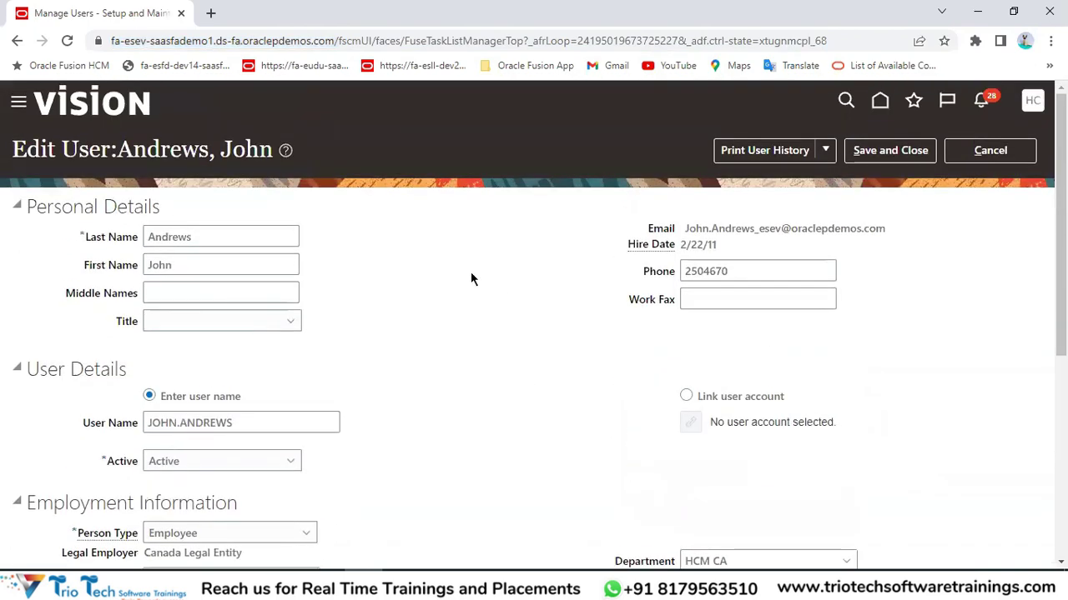
pyautogui.moveTo(134, 150); pyautogui.dragTo(249, 150)
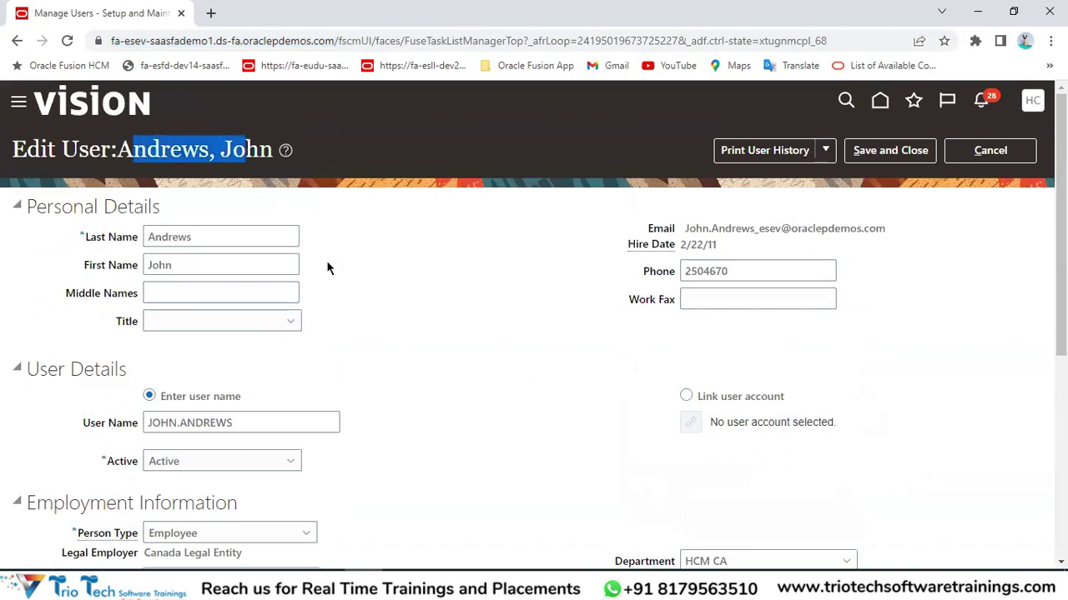
pyautogui.scroll(-2, 328, 267)
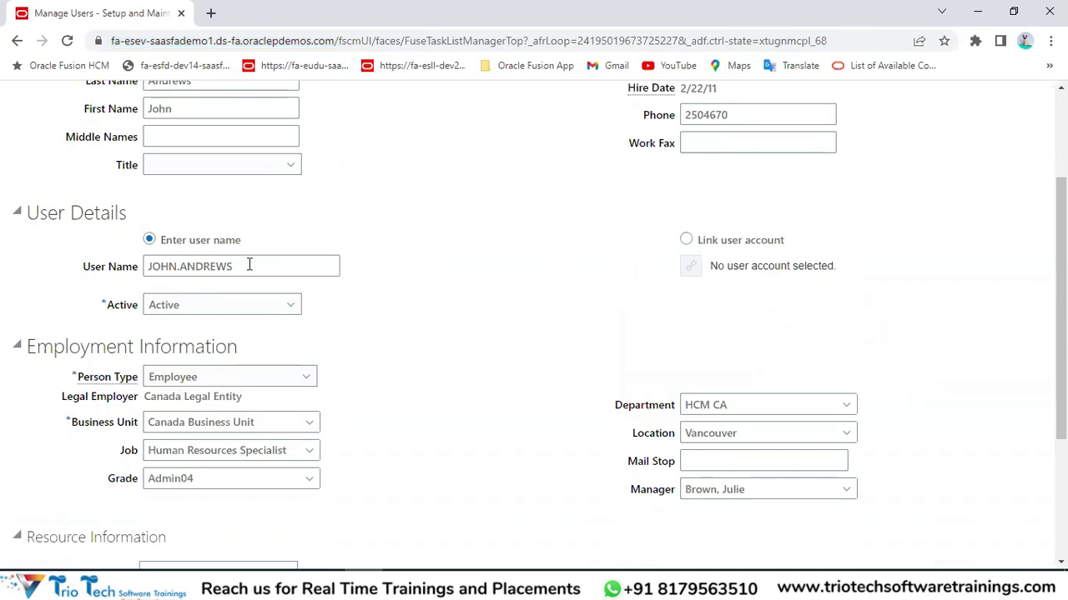
pyautogui.doubleClick(210, 266)
pyautogui.scroll(2, 210, 266)
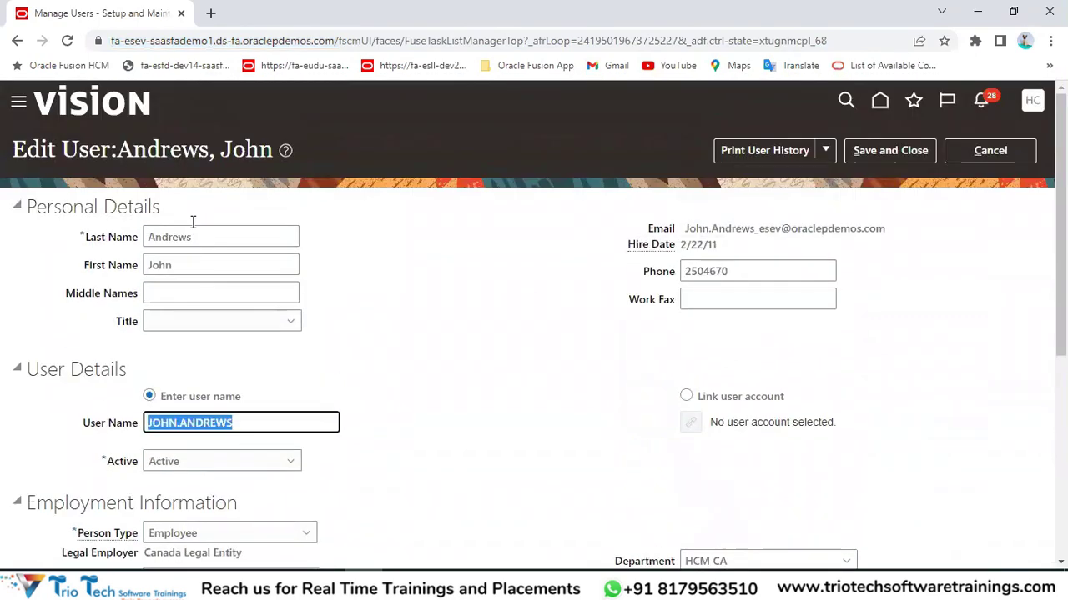
pyautogui.scroll(-2, 316, 309)
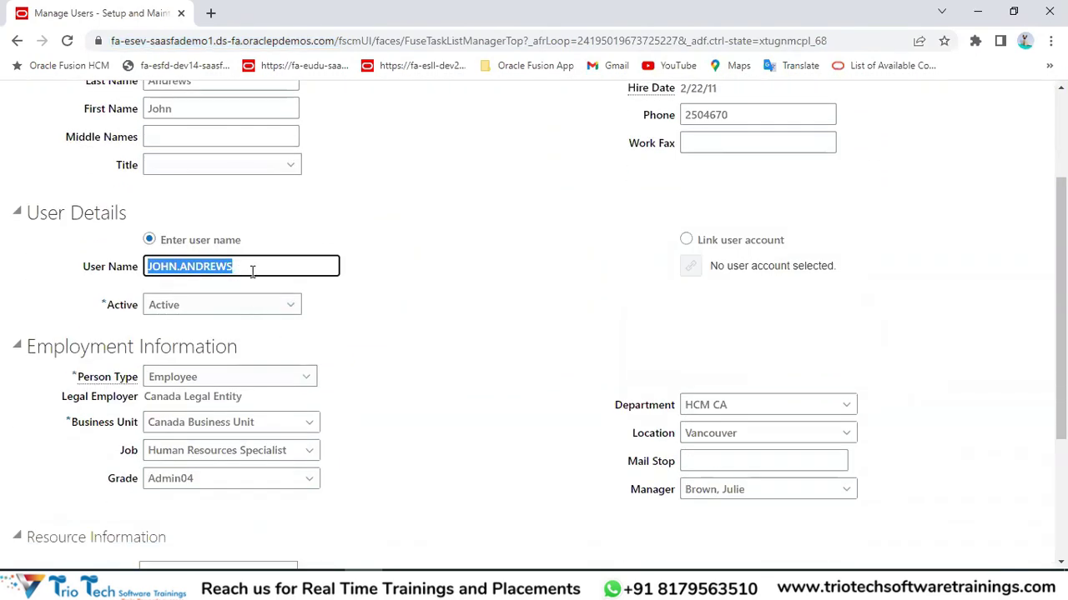
pyautogui.moveTo(252, 271); pyautogui.dragTo(95, 268)
pyautogui.click(460, 295)
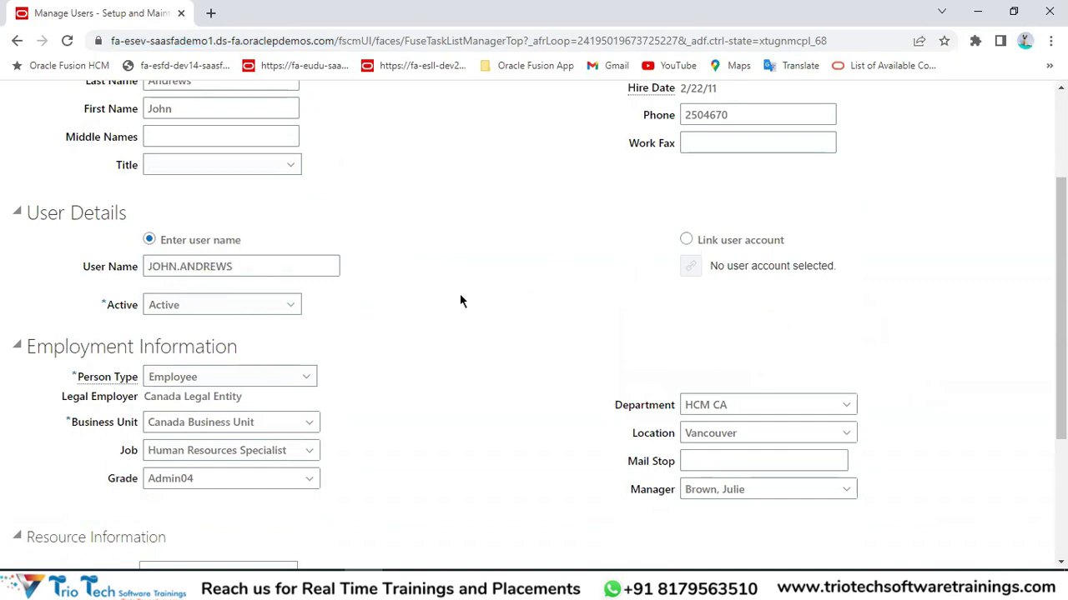
pyautogui.scroll(2, 530, 317)
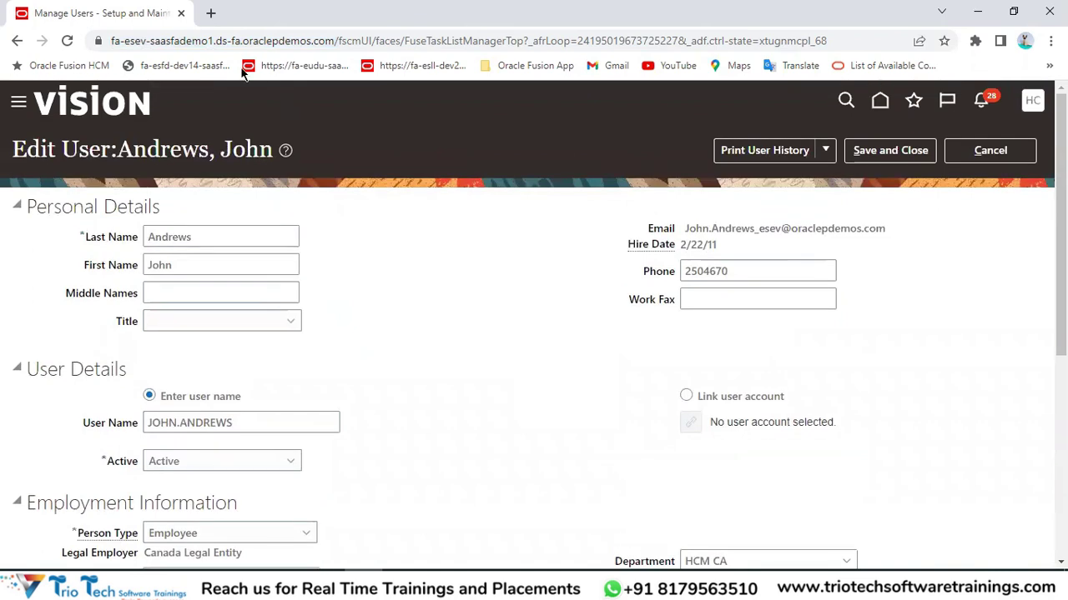
pyautogui.click(221, 41)
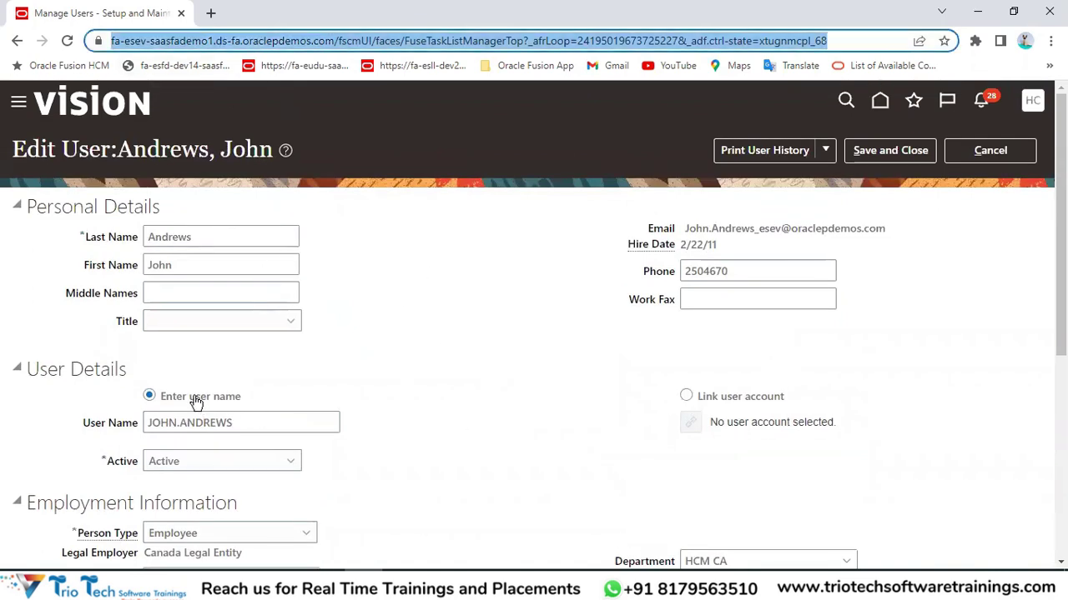
# Choose Link user account, search for 'Trio', and link the active account found.
pyautogui.click(688, 397)
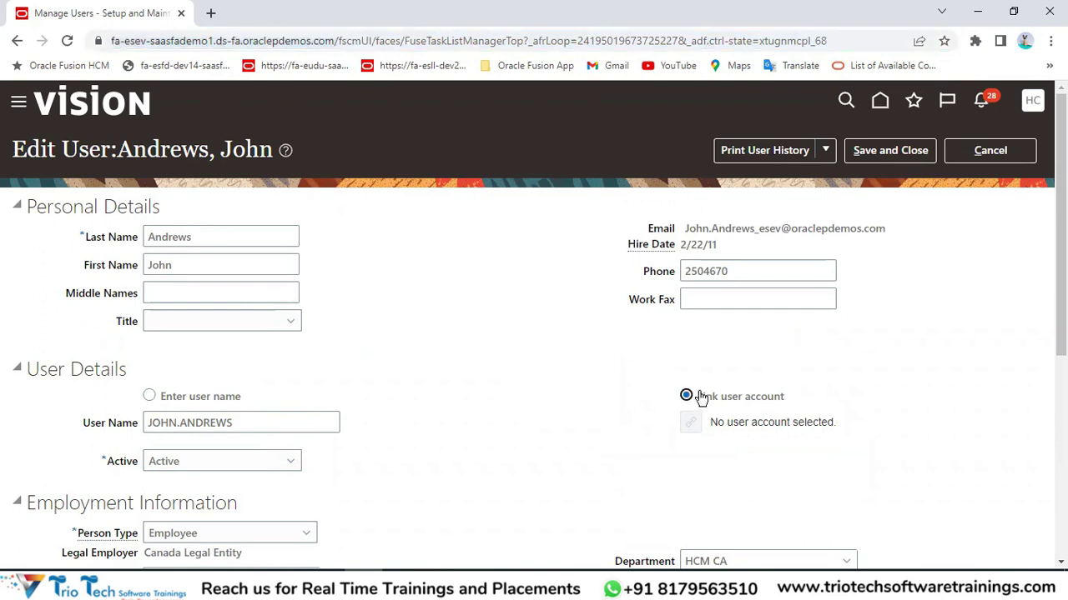
pyautogui.scroll(-1, 834, 367)
pyautogui.scroll(-1, 724, 357)
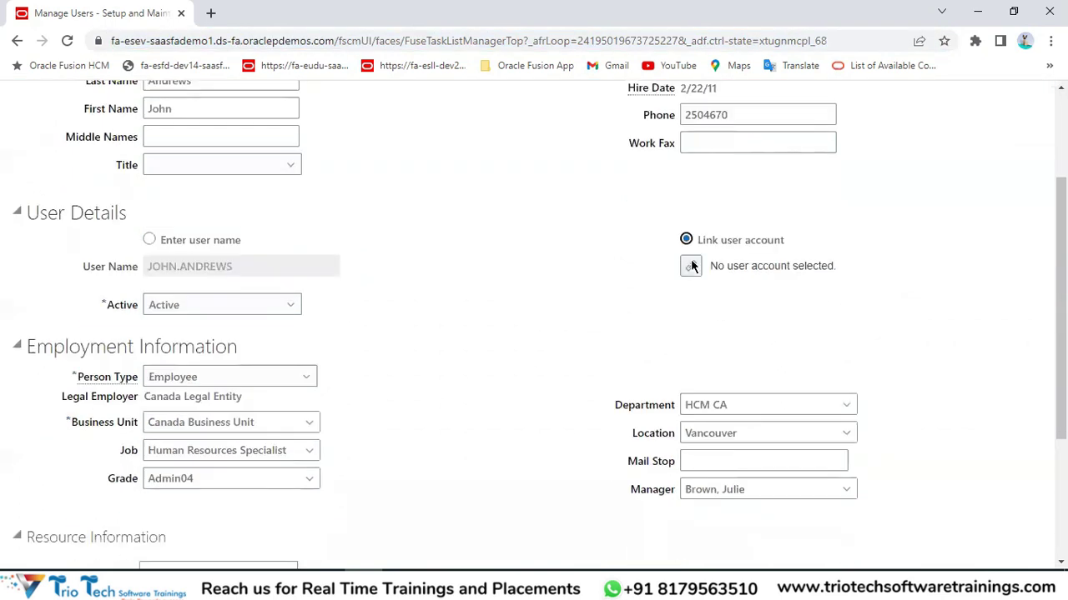
pyautogui.click(691, 266)
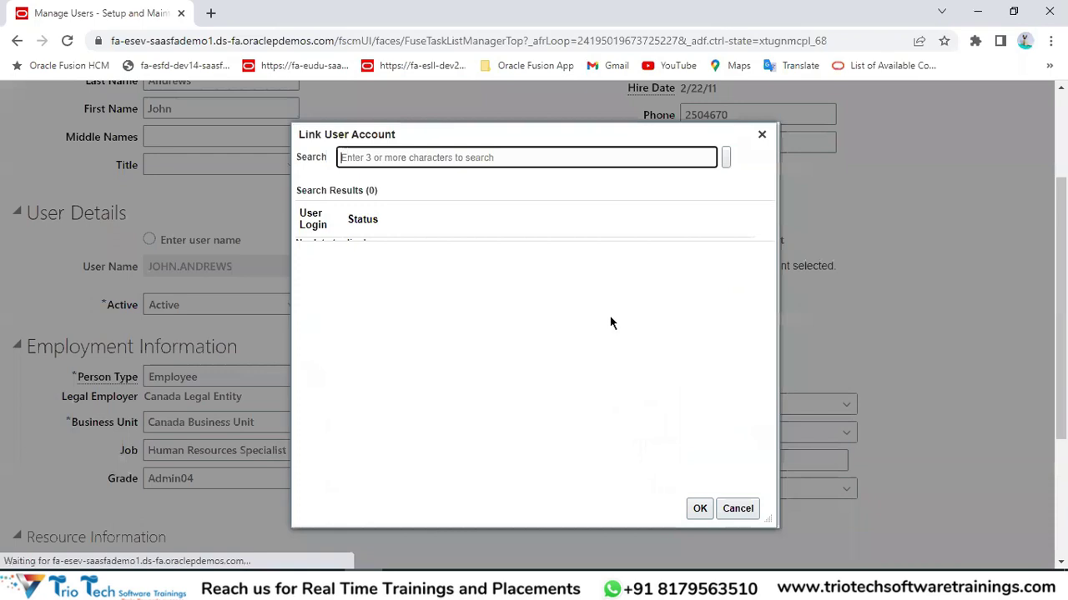
pyautogui.write('Tr')
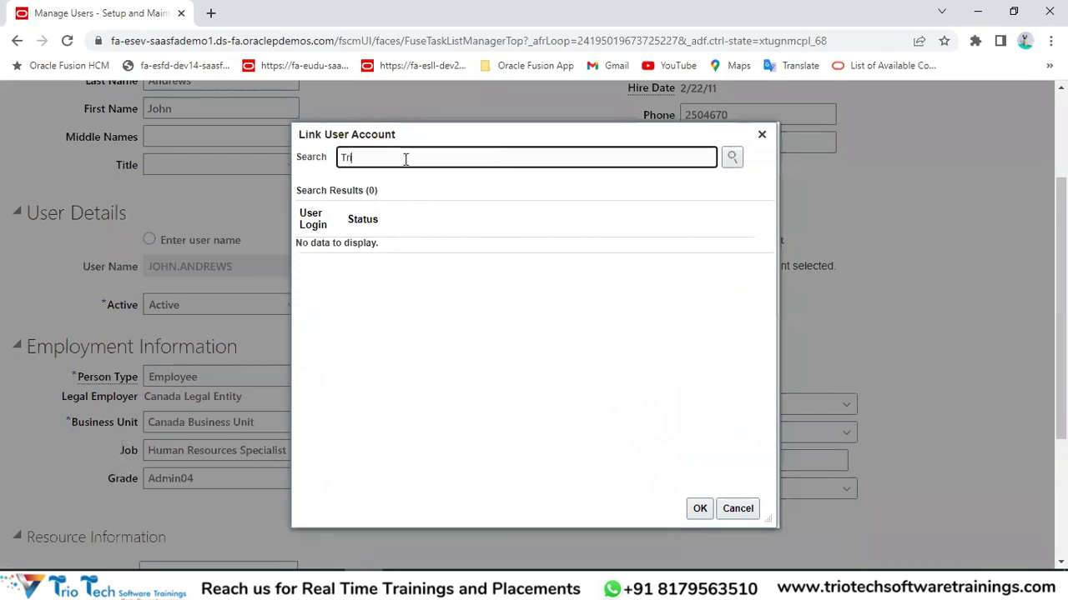
pyautogui.write('io')
pyautogui.click(731, 157)
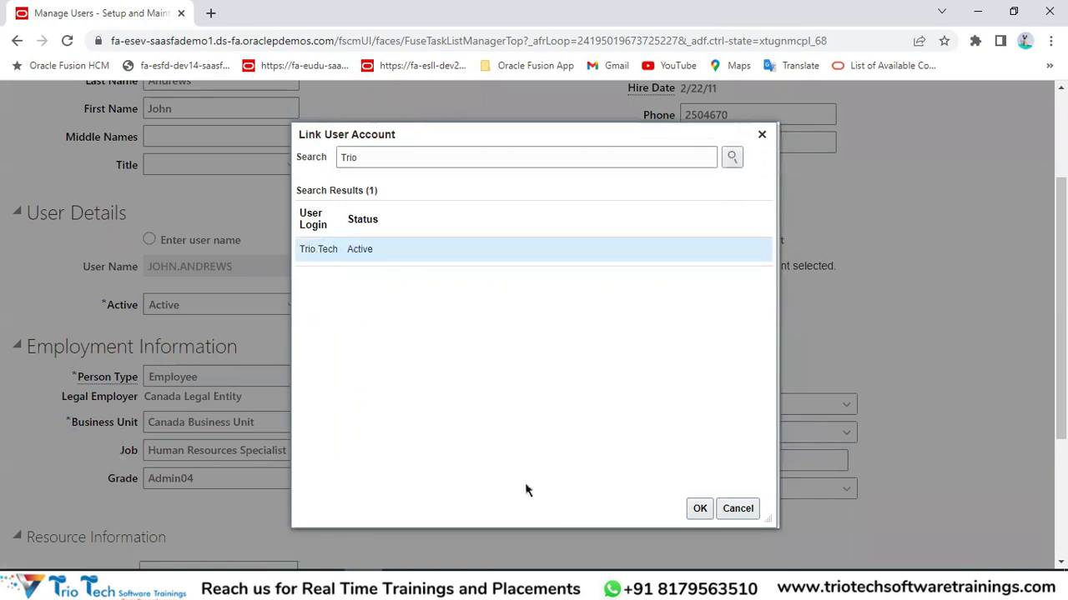
pyautogui.click(698, 511)
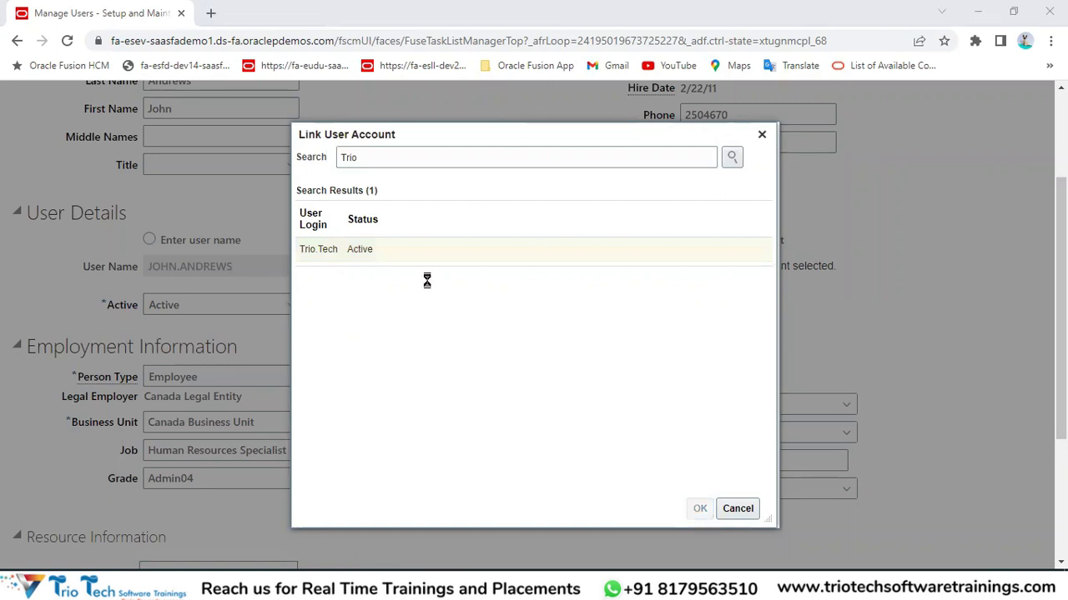
# Review the Employment Information section, then save and close the user record.
pyautogui.scroll(2, 317, 250)
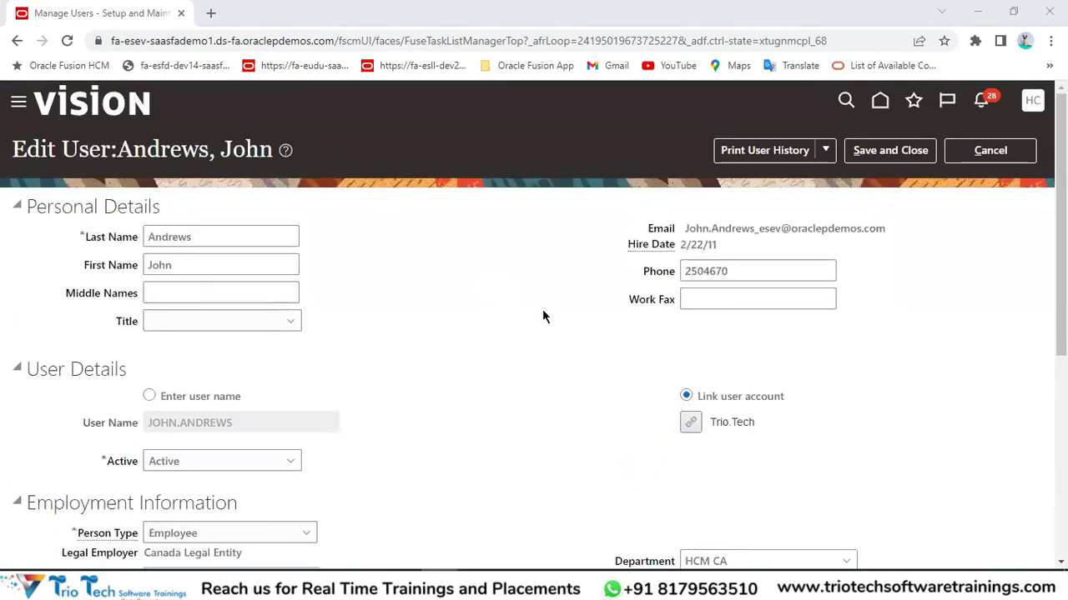
pyautogui.scroll(-3, 350, 333)
pyautogui.moveTo(56, 268); pyautogui.dragTo(249, 283)
pyautogui.scroll(-1, 177, 419)
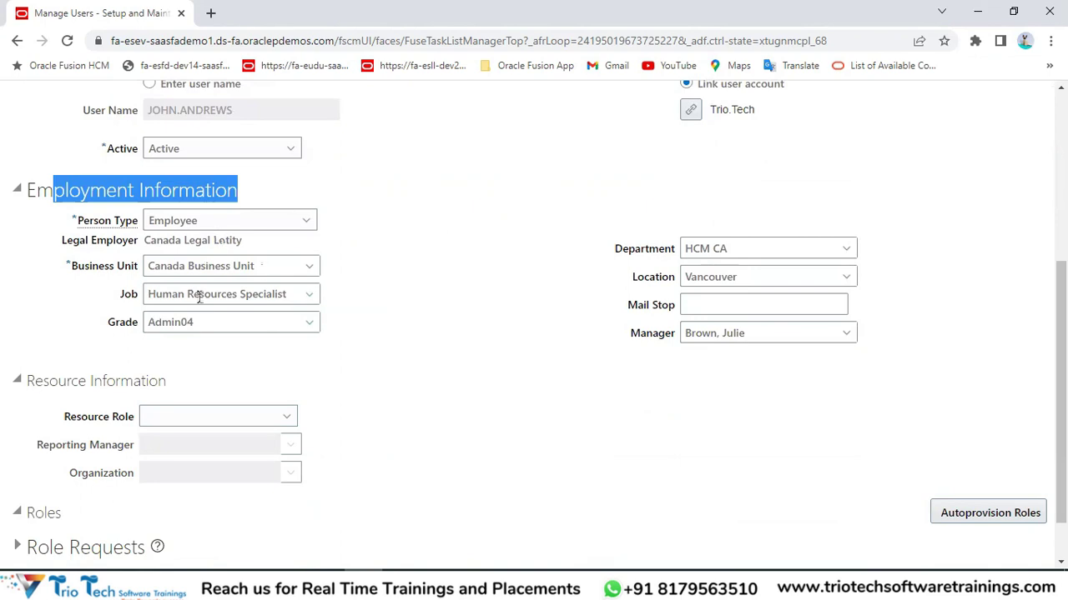
pyautogui.scroll(4, 345, 257)
pyautogui.click(185, 37)
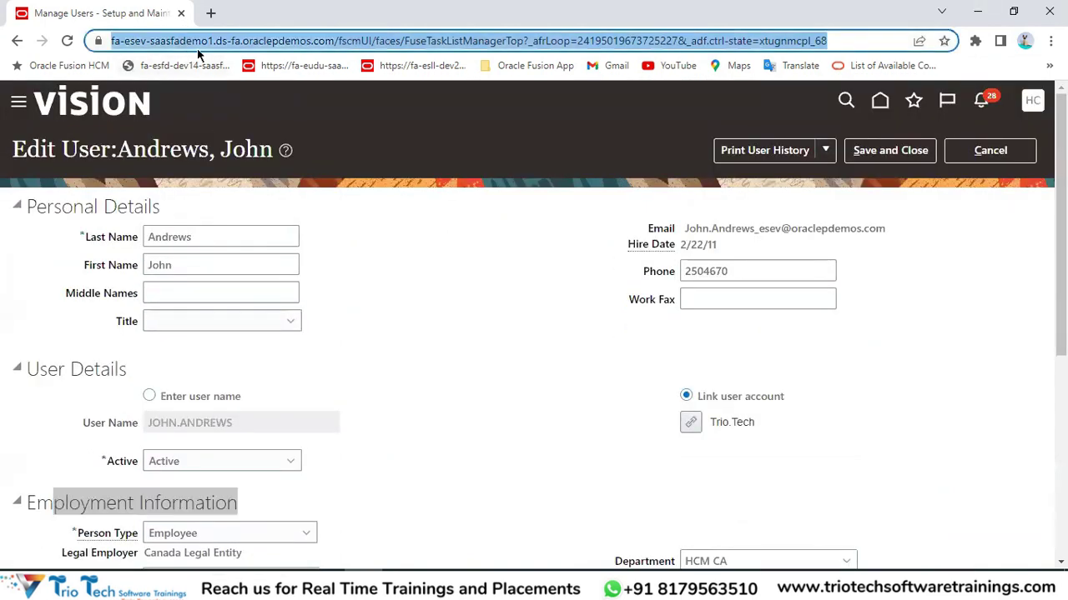
pyautogui.scroll(-2, 517, 331)
pyautogui.scroll(2, 517, 331)
pyautogui.click(491, 344)
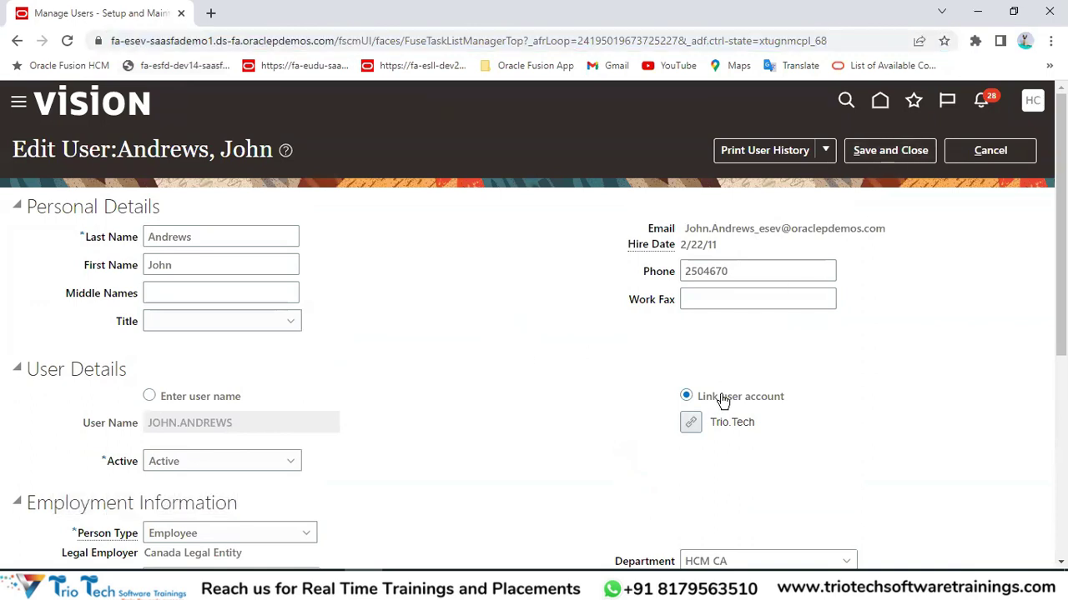
pyautogui.click(891, 154)
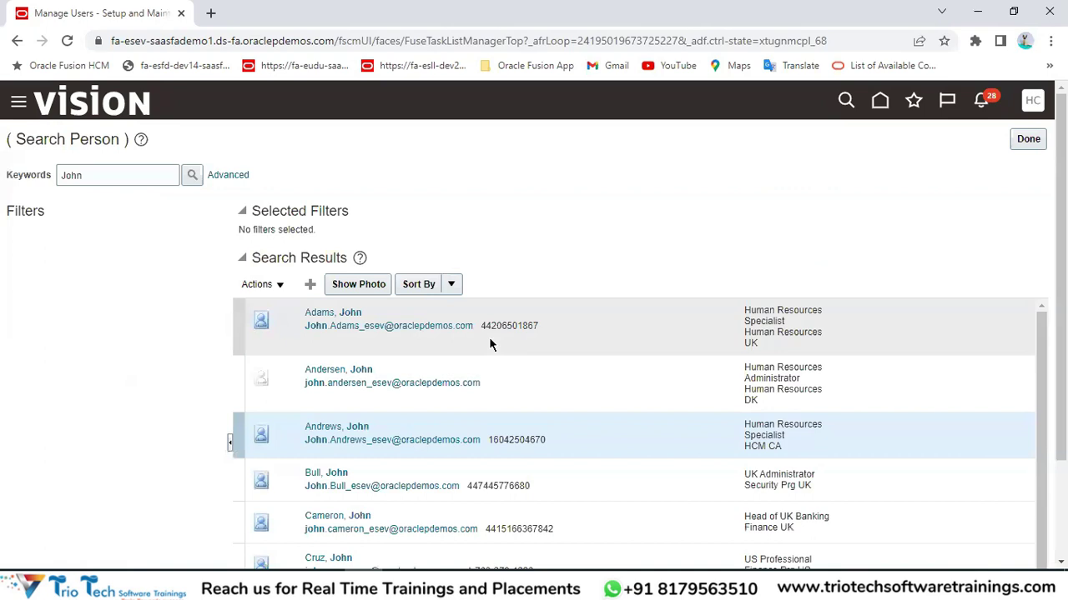
# Search Security Console user accounts for 'Trio' from the home page.
pyautogui.click(879, 100)
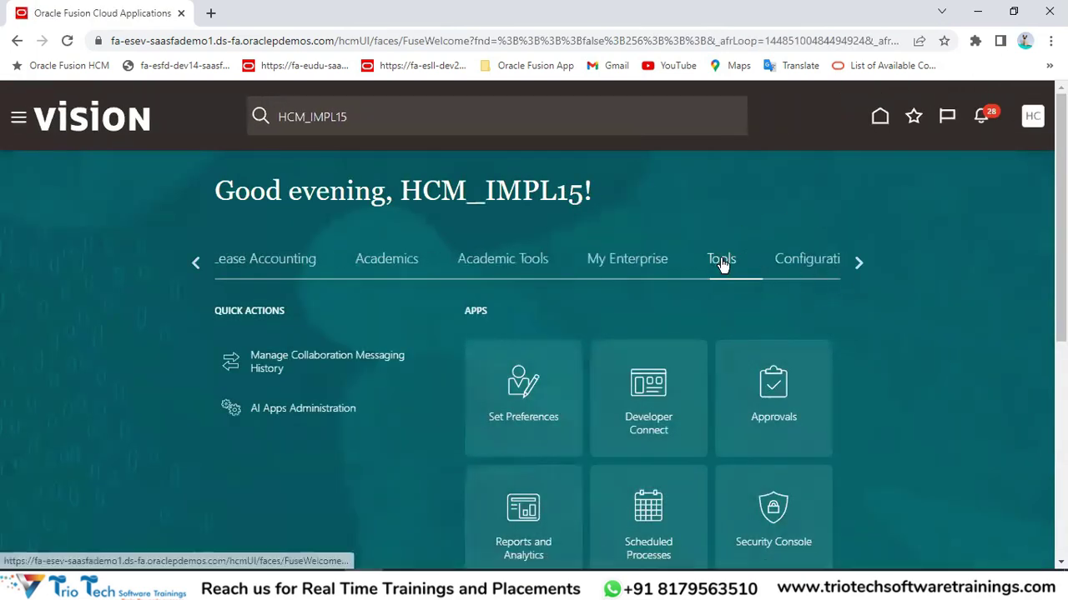
pyautogui.scroll(-2, 923, 338)
pyautogui.click(756, 363)
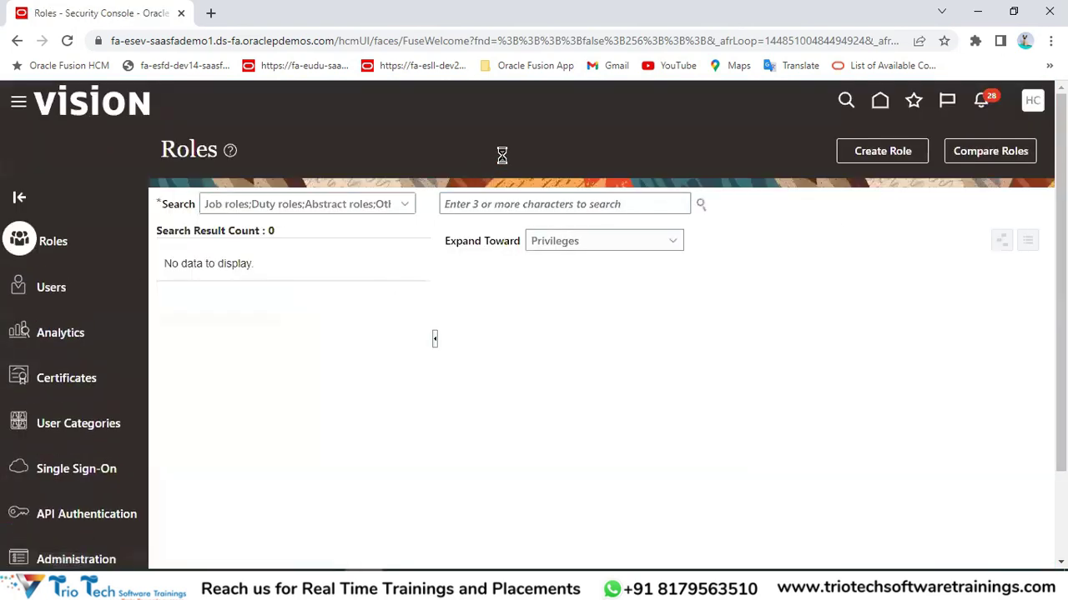
pyautogui.click(527, 202)
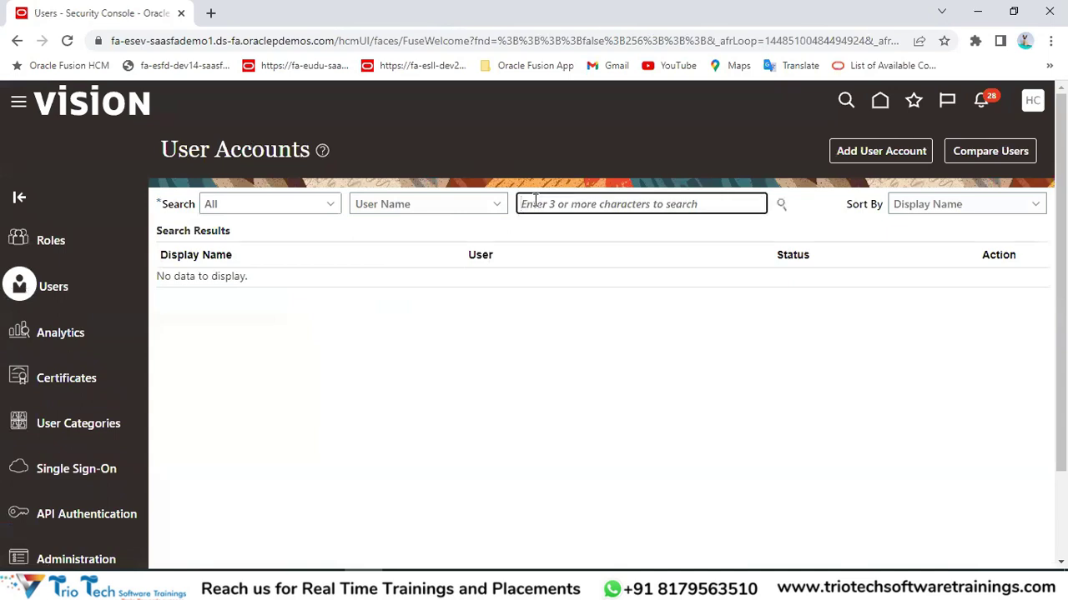
pyautogui.write('Trio')
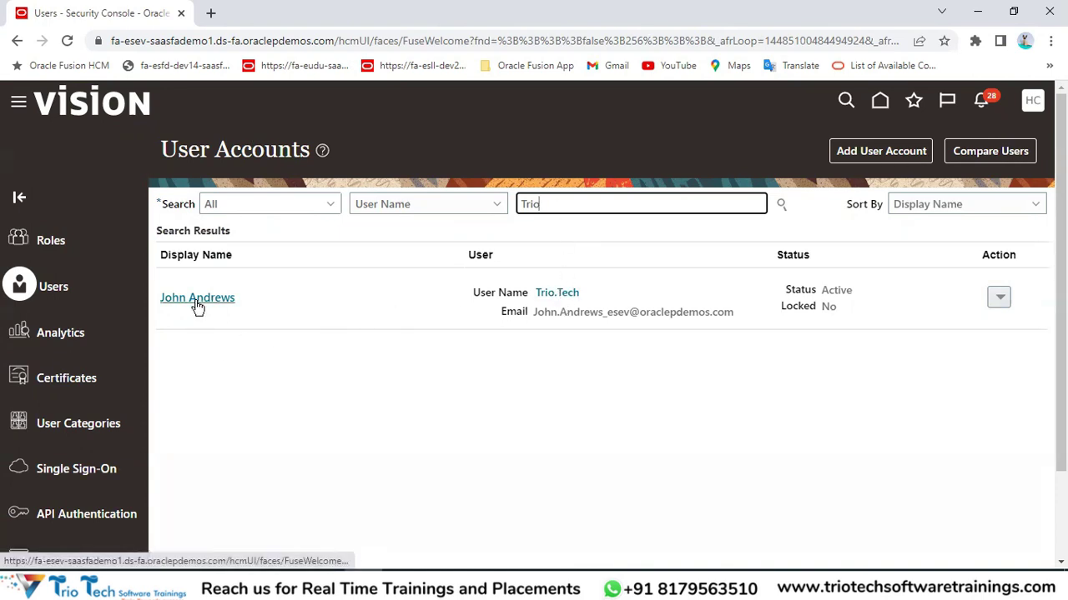
pyautogui.moveTo(557, 312); pyautogui.dragTo(500, 312)
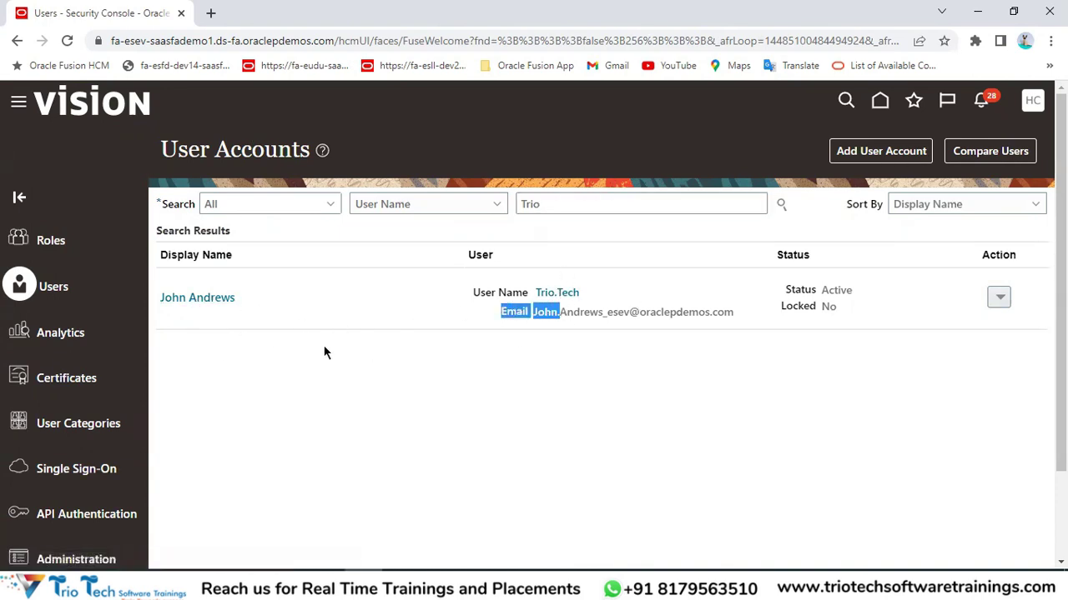
# Open the found account, confirm the employee as its associated worker, and click Done.
pyautogui.click(201, 306)
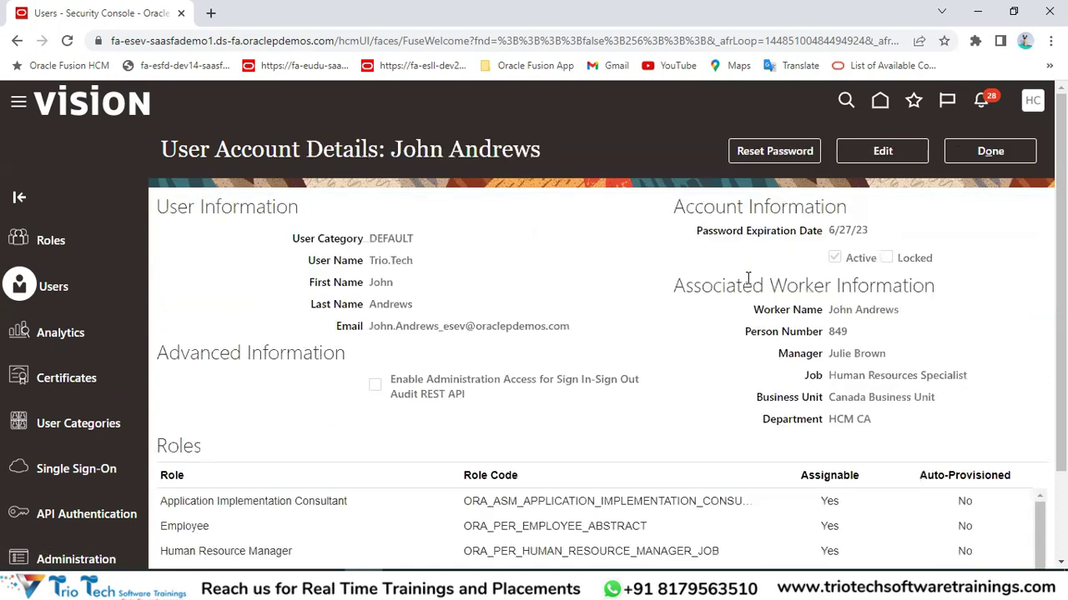
pyautogui.moveTo(674, 289); pyautogui.dragTo(740, 288)
pyautogui.moveTo(369, 283); pyautogui.dragTo(413, 304)
pyautogui.moveTo(829, 311); pyautogui.dragTo(867, 399)
pyautogui.moveTo(370, 260); pyautogui.dragTo(415, 263)
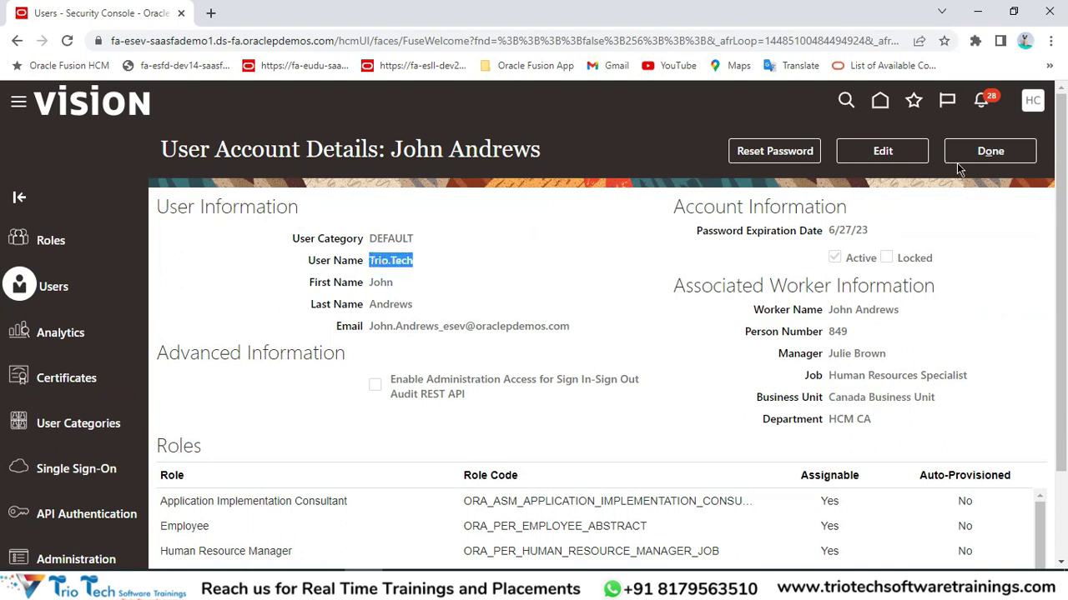
pyautogui.click(975, 152)
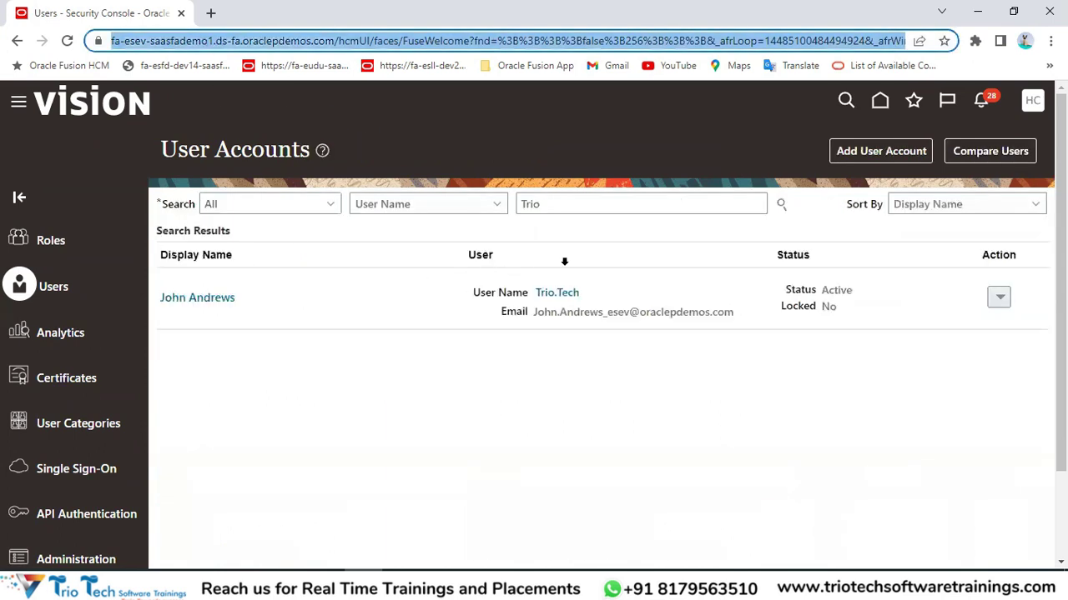
# Open My Client Groups on the Fusion home page, then highlight TrioTech HCM.xlsx's User Account Management notes.
pyautogui.doubleClick(569, 200)
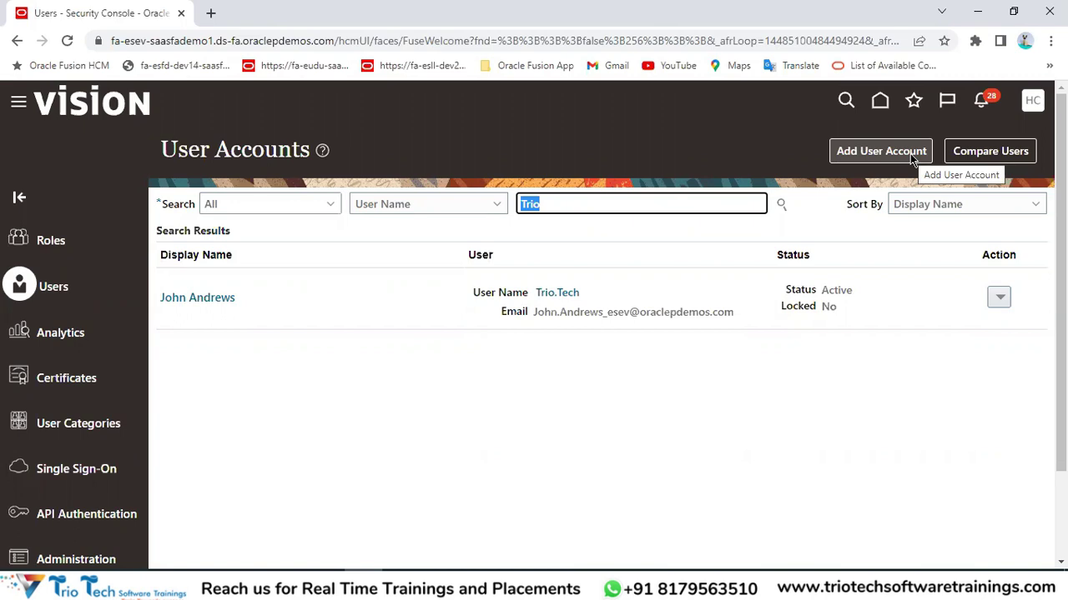
pyautogui.click(880, 103)
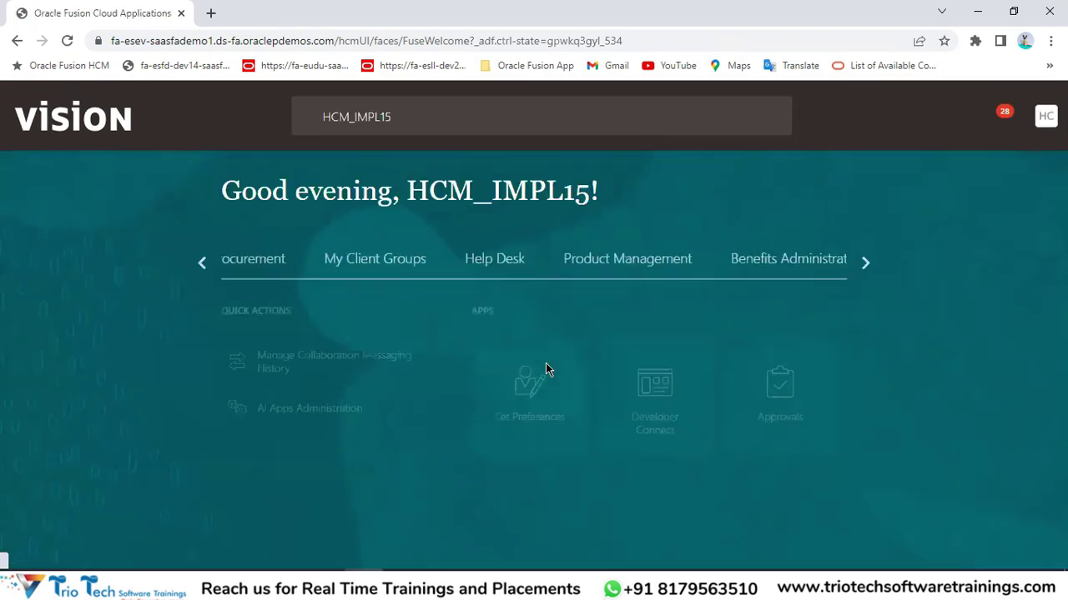
pyautogui.click(222, 38)
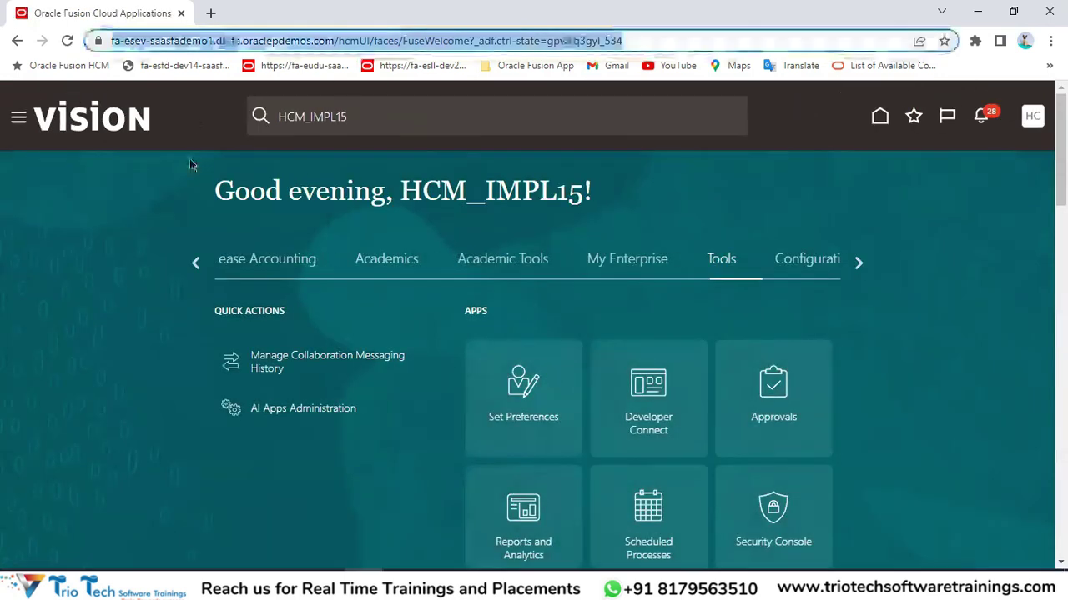
pyautogui.click(196, 265)
pyautogui.click(196, 265)
pyautogui.click(196, 265)
pyautogui.click(196, 266)
pyautogui.click(196, 265)
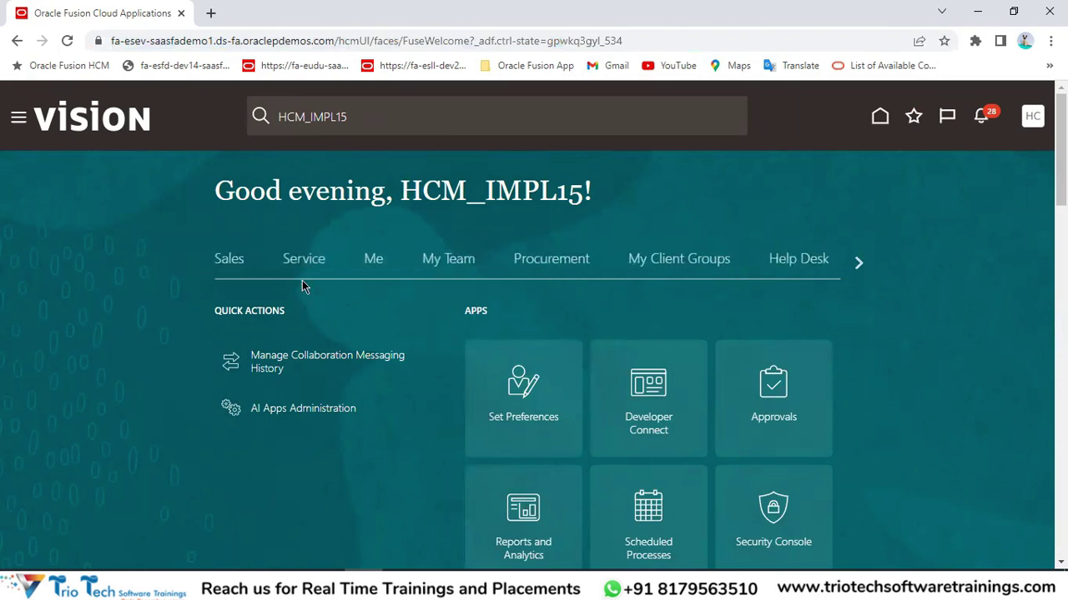
pyautogui.click(679, 258)
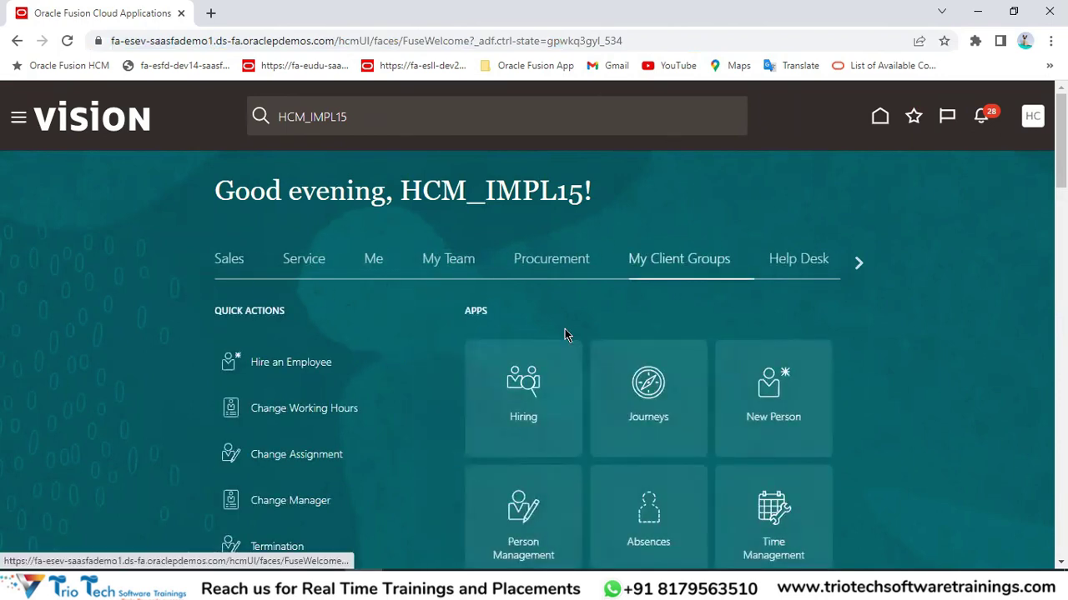
pyautogui.click(383, 536)
pyautogui.moveTo(389, 188); pyautogui.dragTo(392, 367)
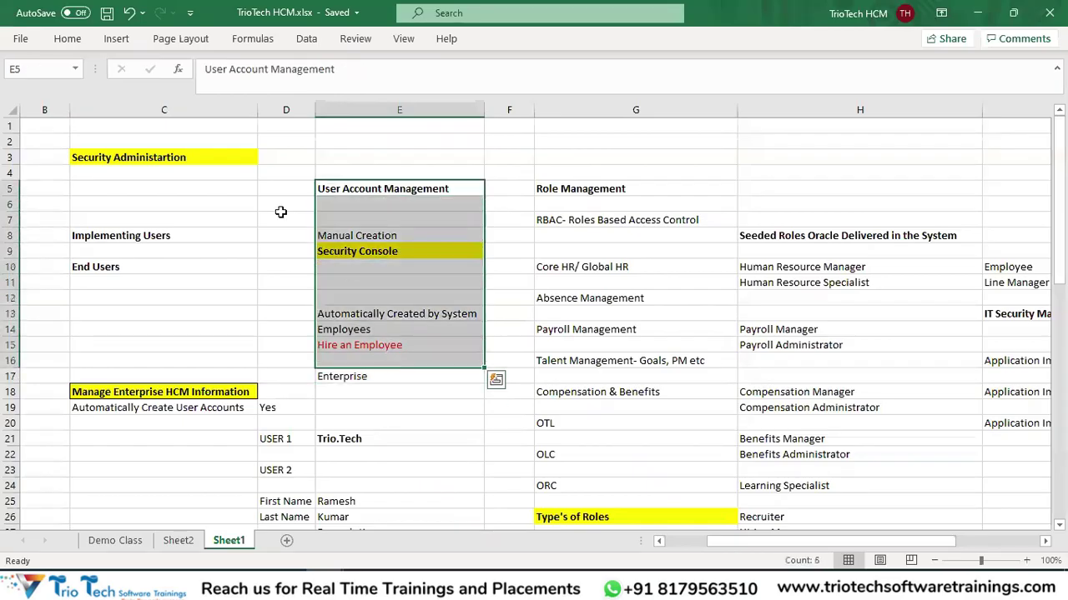
# Highlight the User Account Management notes in E5:E17 and the Role Management notes in G5:H23.
pyautogui.click(186, 158)
pyautogui.moveTo(384, 188); pyautogui.dragTo(392, 376)
pyautogui.click(639, 187)
pyautogui.moveTo(760, 221); pyautogui.dragTo(976, 473)
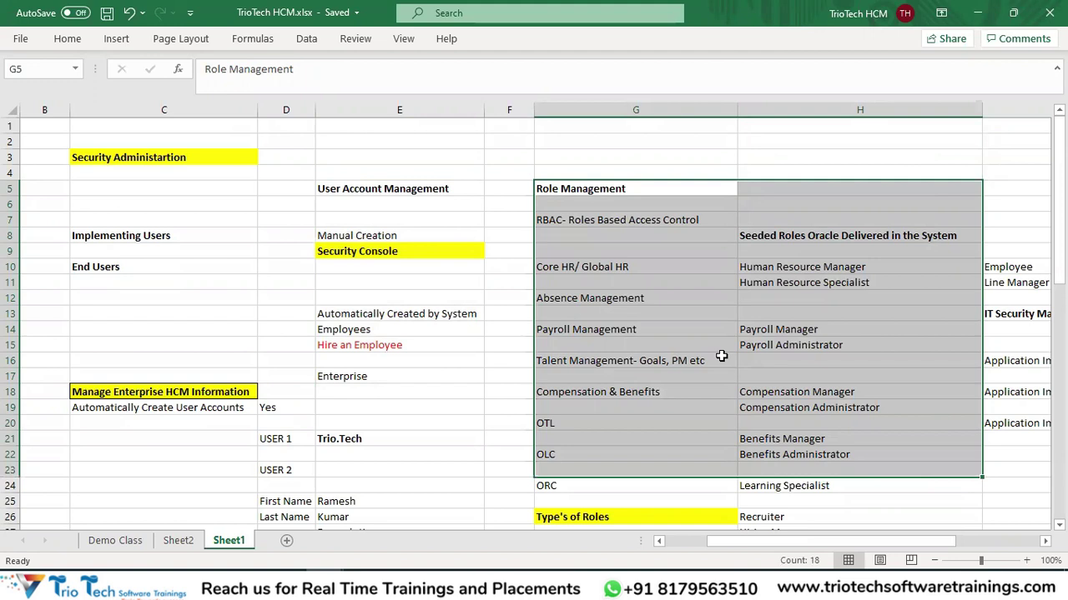
# Bring the TrioTech Oracle Fusion HCM Course workbook forward at its Global HR sheet.
pyautogui.moveTo(325, 588)
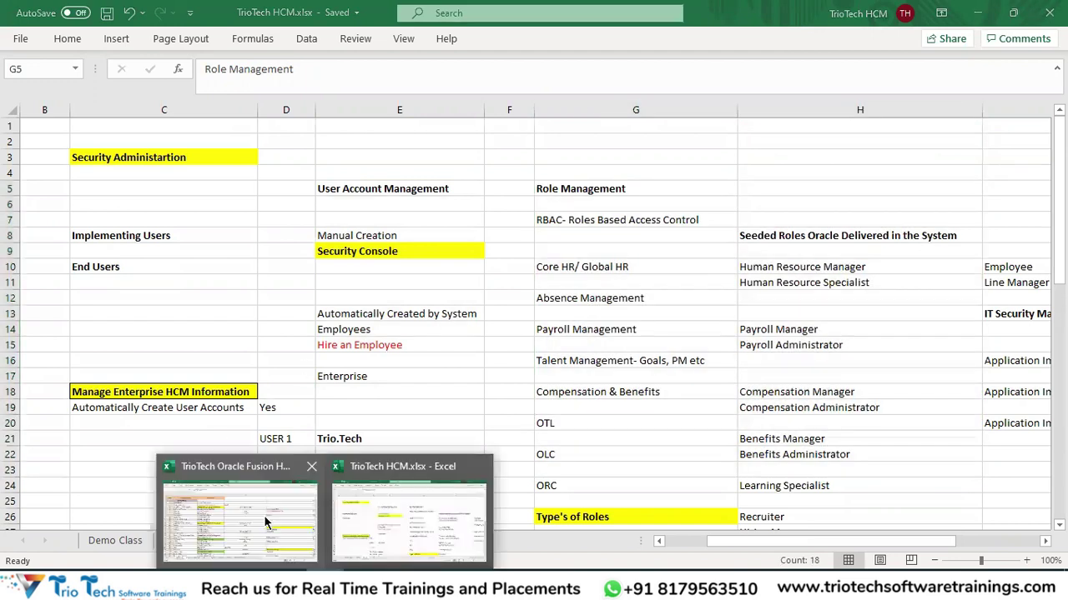
pyautogui.click(225, 511)
pyautogui.click(263, 276)
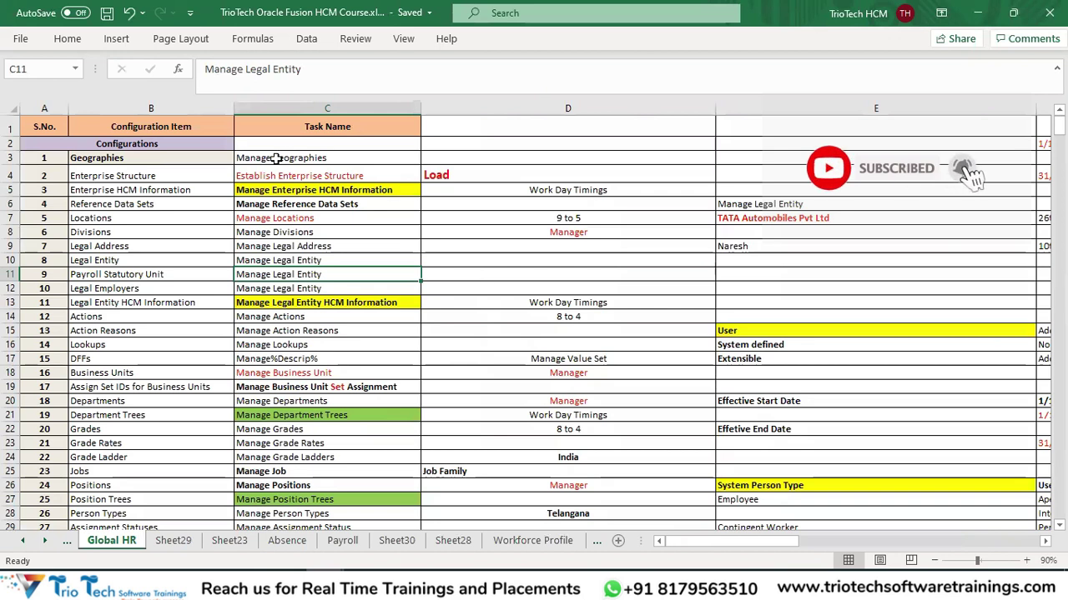
# Abandon the Global HR tab rename and return to the Oracle Fusion HCM Course workbook.
pyautogui.doubleClick(106, 544)
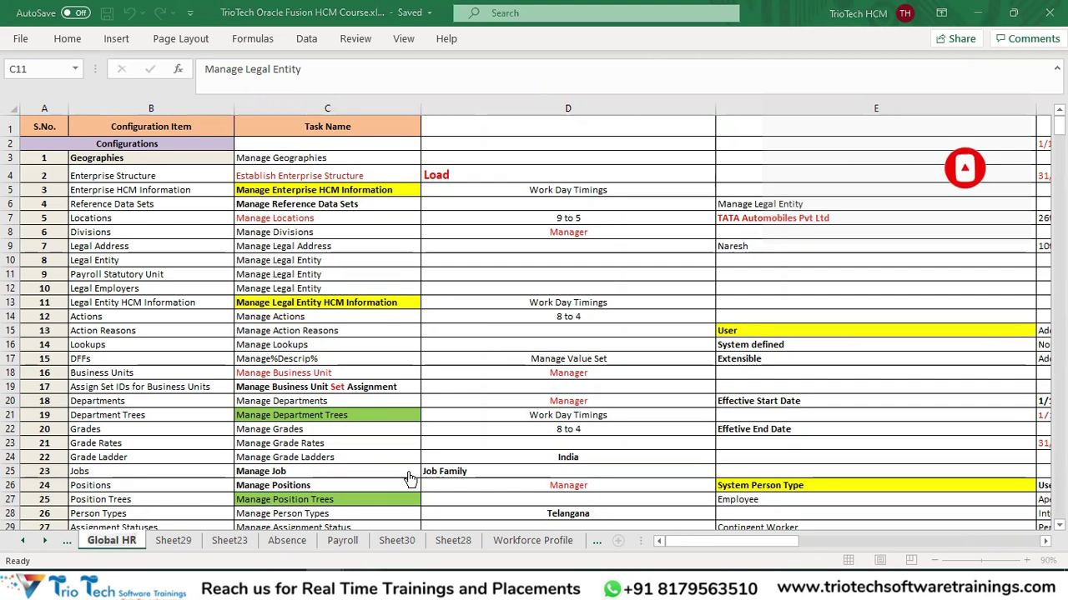
pyautogui.hotkey('alt', 'Tab')
pyautogui.click(322, 40)
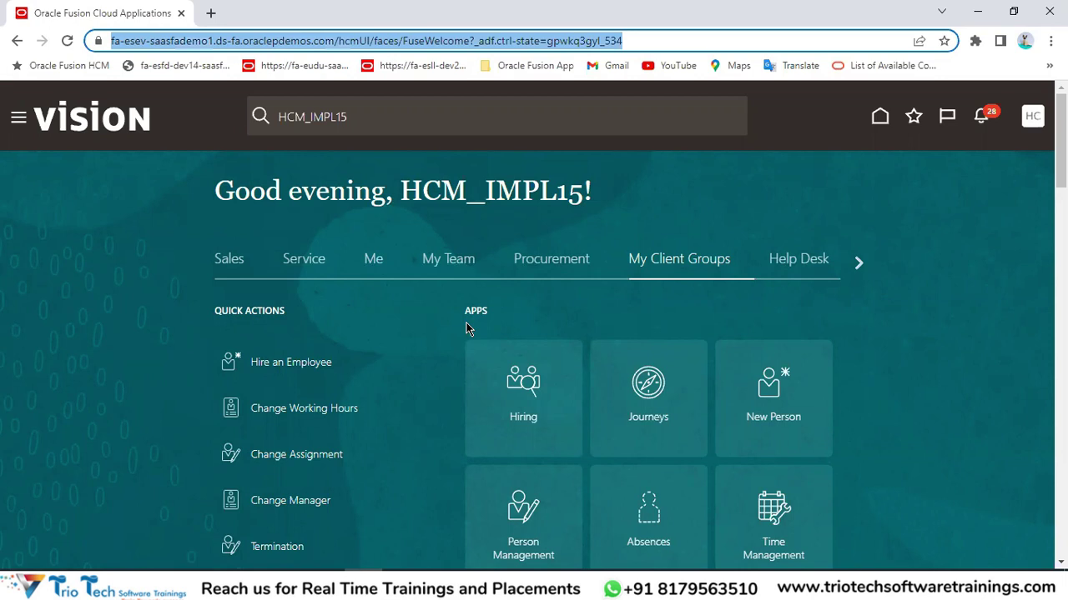
pyautogui.click(325, 588)
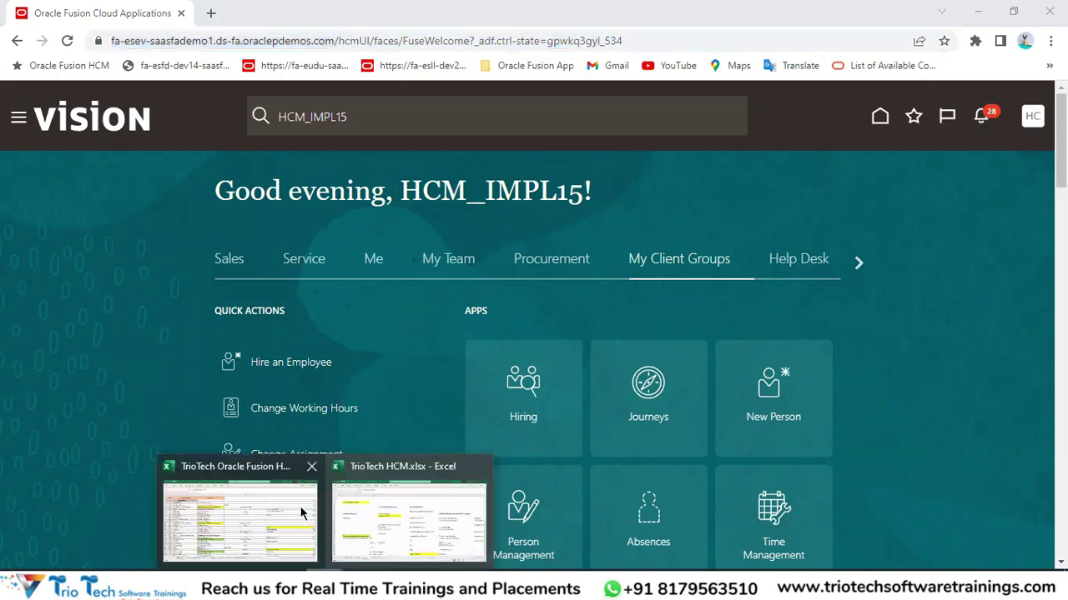
pyautogui.click(301, 513)
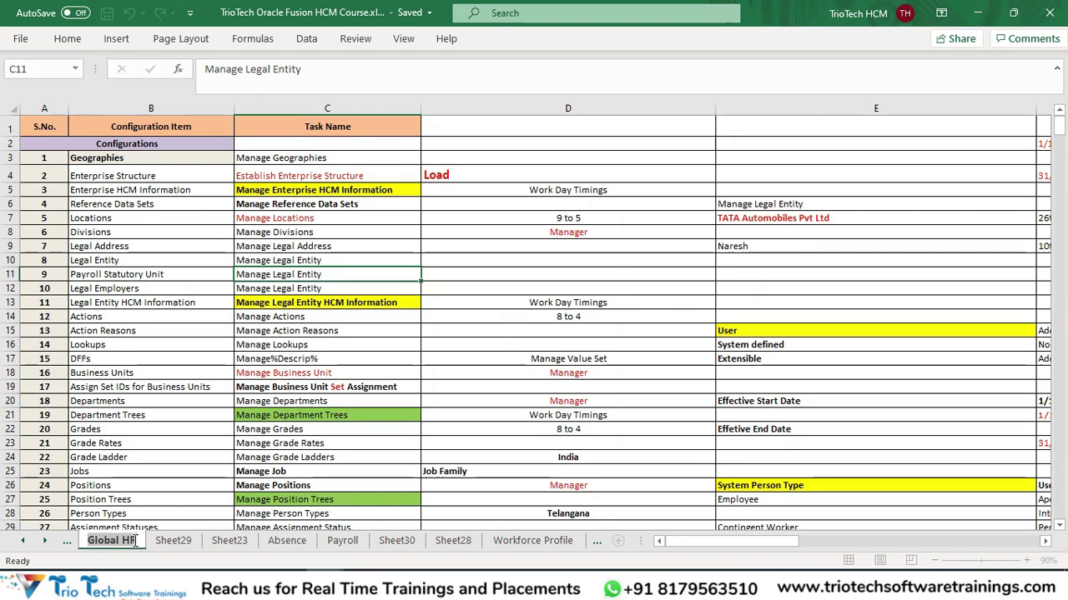
# Select columns B and C on the Global HR sheet, then open the Absence sheet.
pyautogui.click(181, 216)
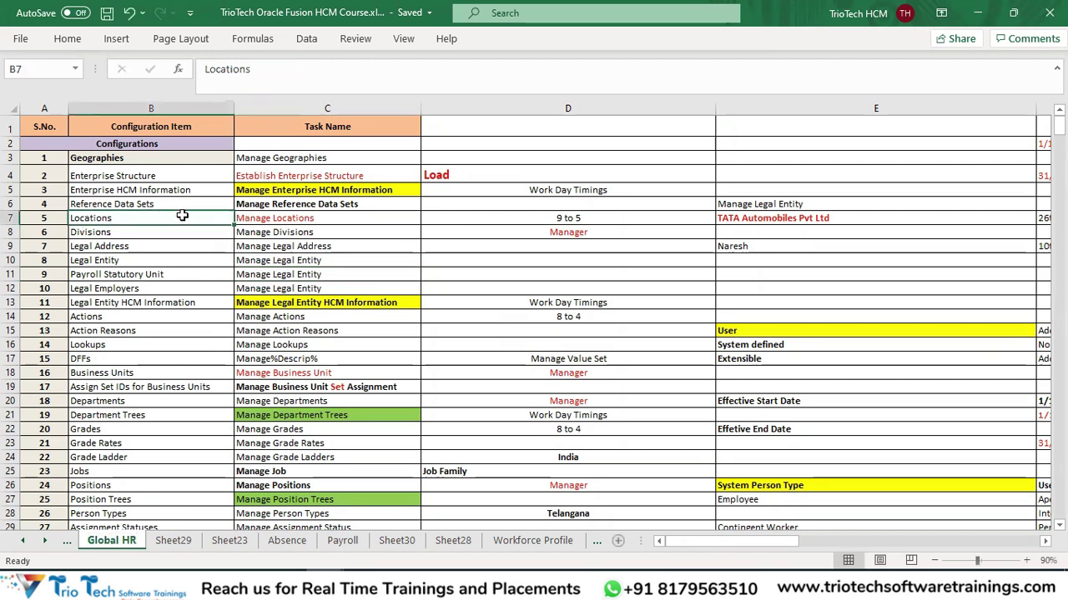
pyautogui.click(230, 109)
pyautogui.moveTo(230, 108); pyautogui.dragTo(263, 107)
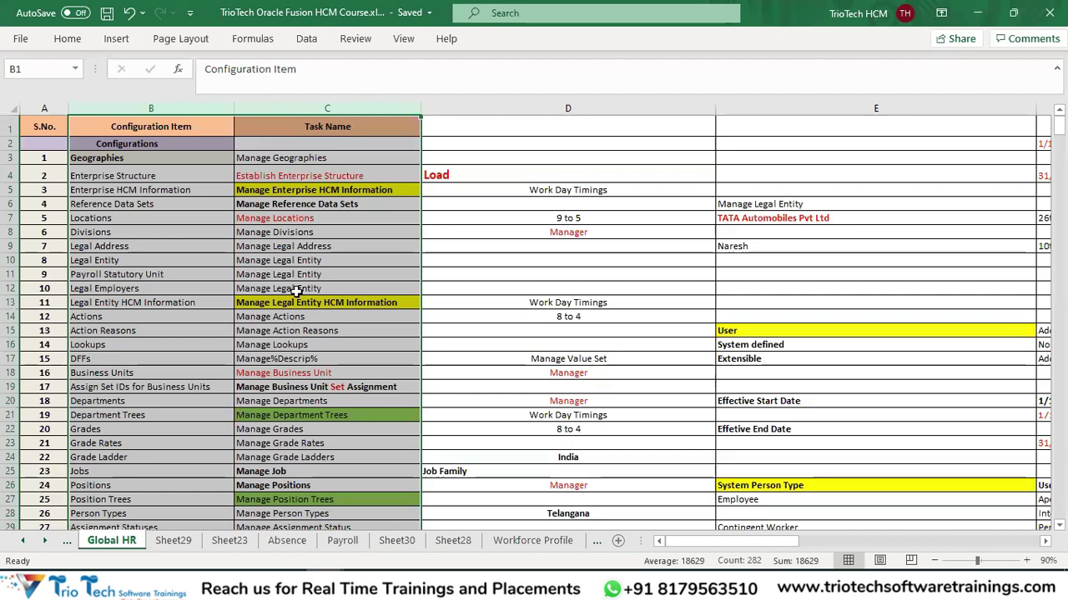
pyautogui.click(117, 540)
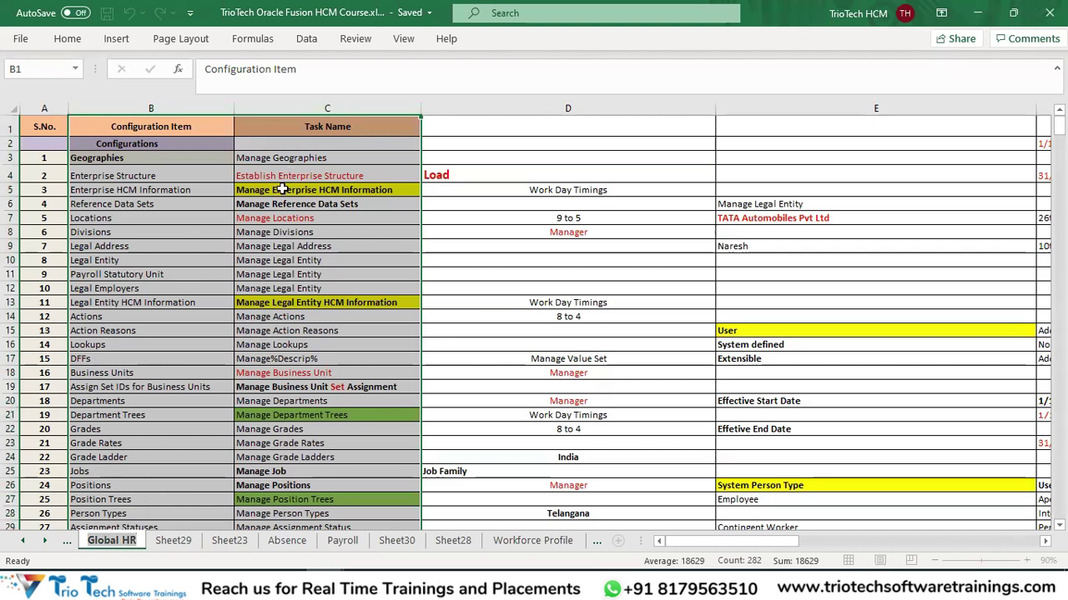
pyautogui.click(283, 542)
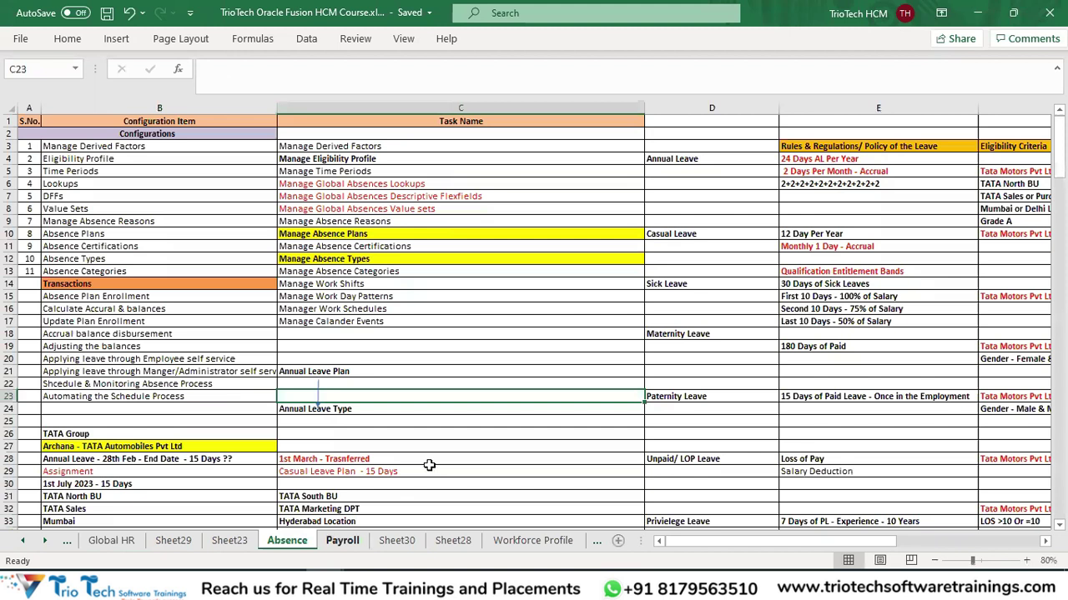
# Flip through the Payroll, Global HR and Absence sheets, ending on Global HR, then return to the browser.
pyautogui.click(334, 541)
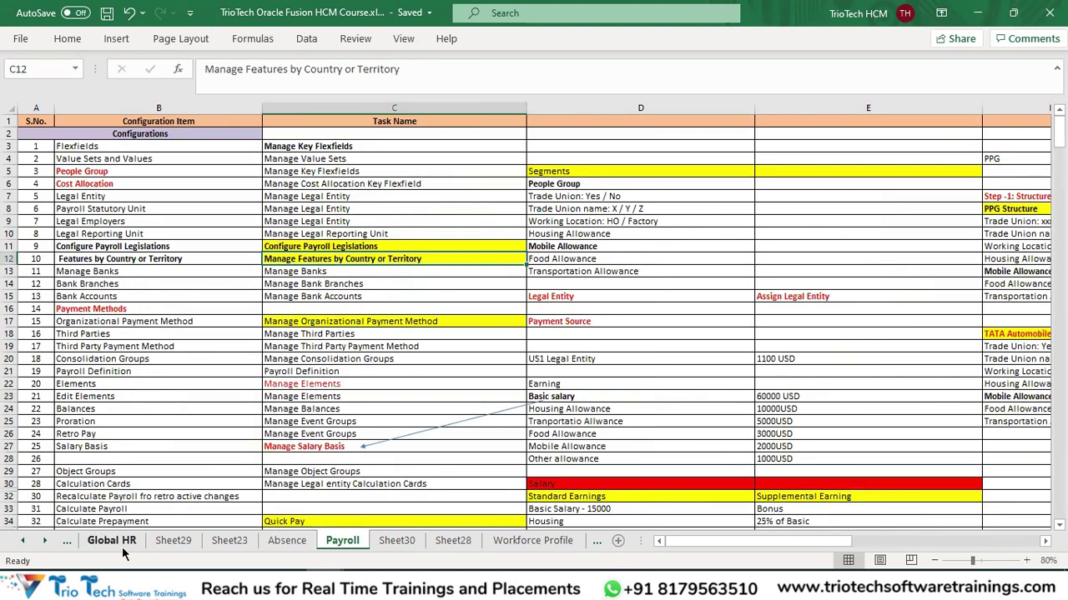
pyautogui.click(120, 548)
pyautogui.click(291, 544)
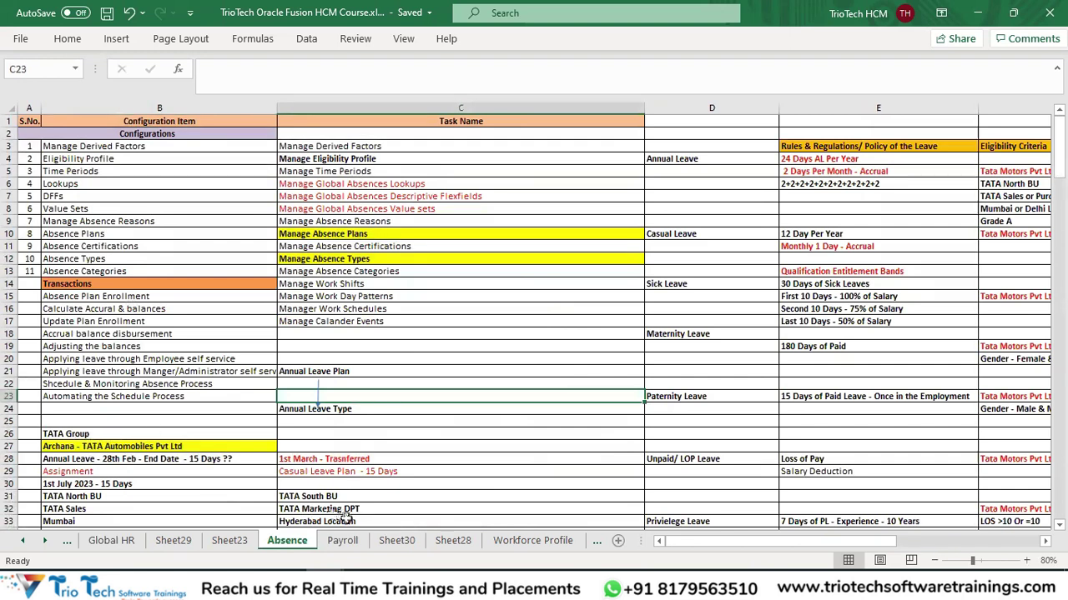
pyautogui.click(342, 540)
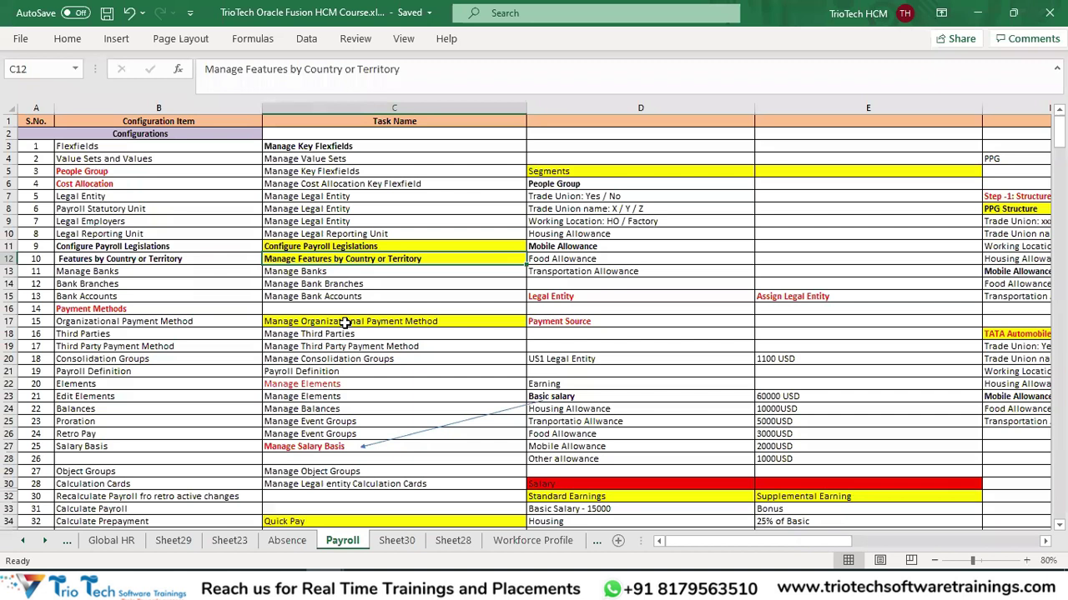
pyautogui.click(105, 541)
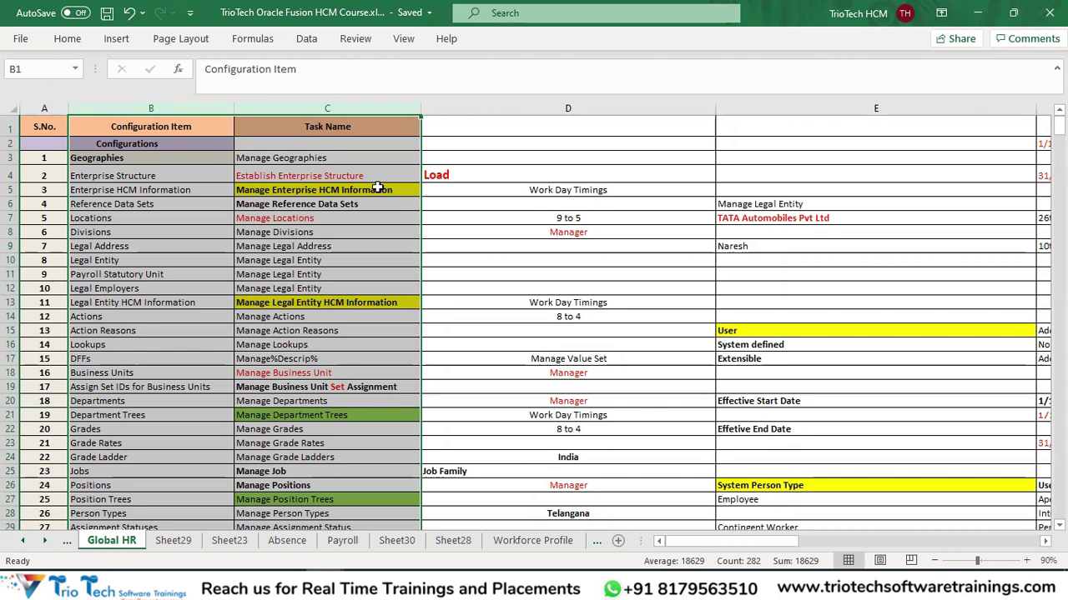
pyautogui.click(328, 163)
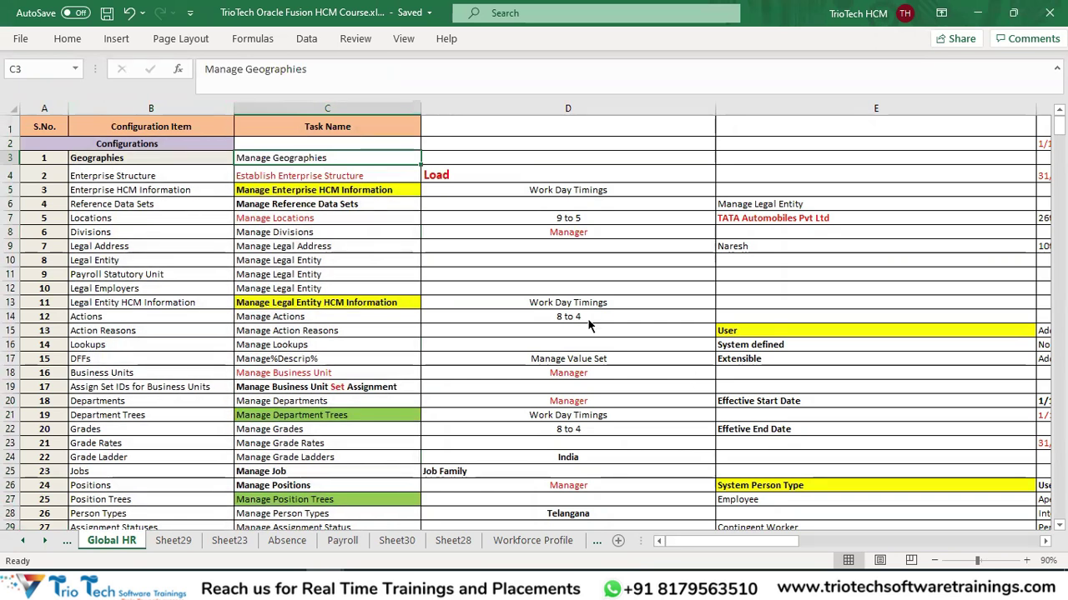
pyautogui.hotkey('alt', 'Tab')
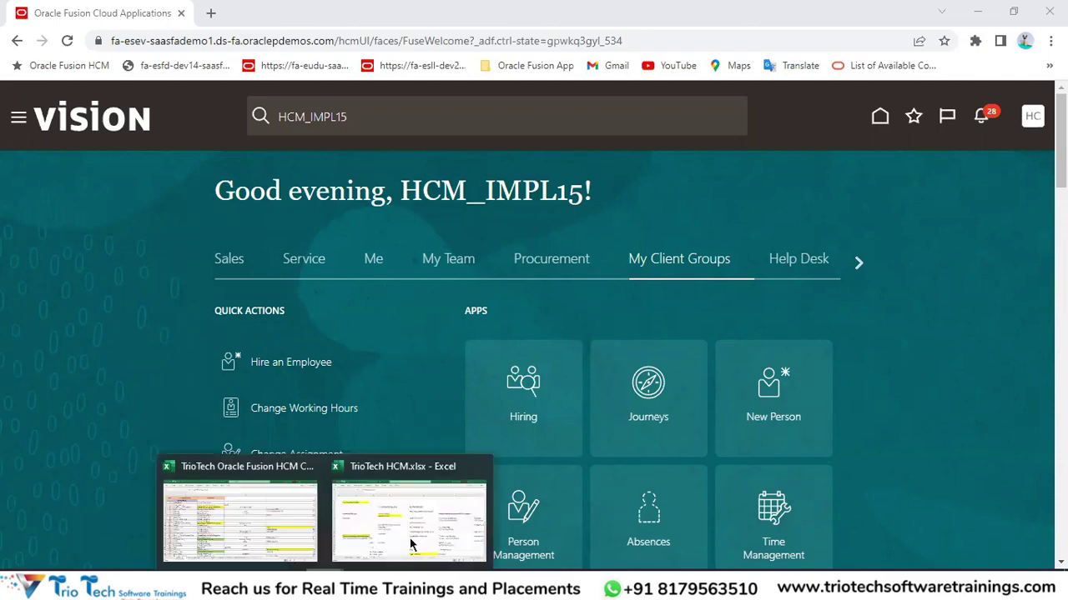
# Scroll TrioTech HCM.xlsx to the user account password and notification notes around row 59.
pyautogui.click(409, 543)
pyautogui.scroll(-4, 625, 322)
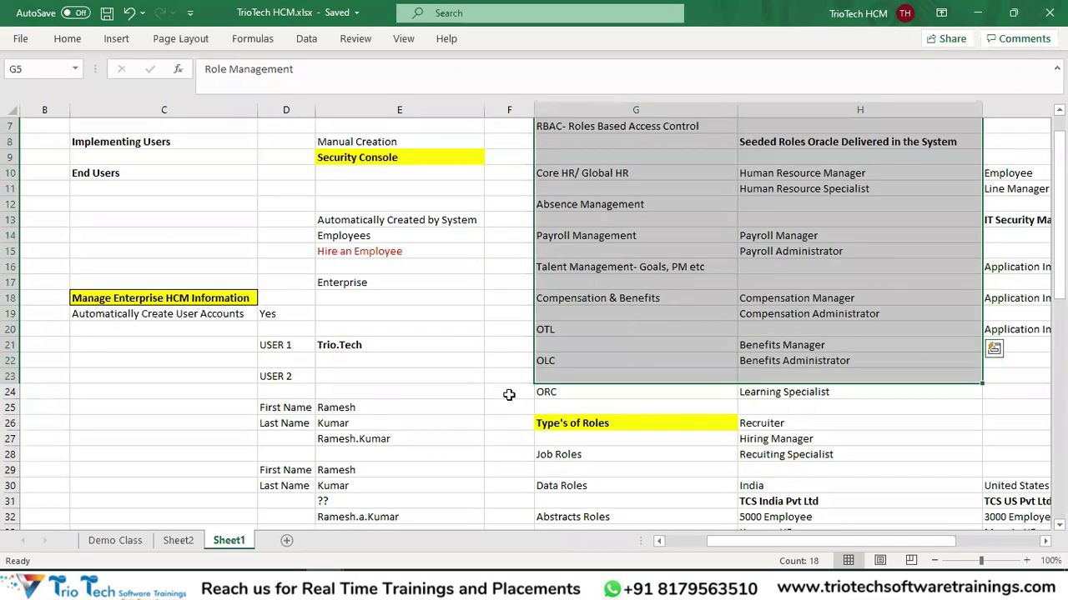
pyautogui.scroll(-11, 501, 400)
pyautogui.click(441, 424)
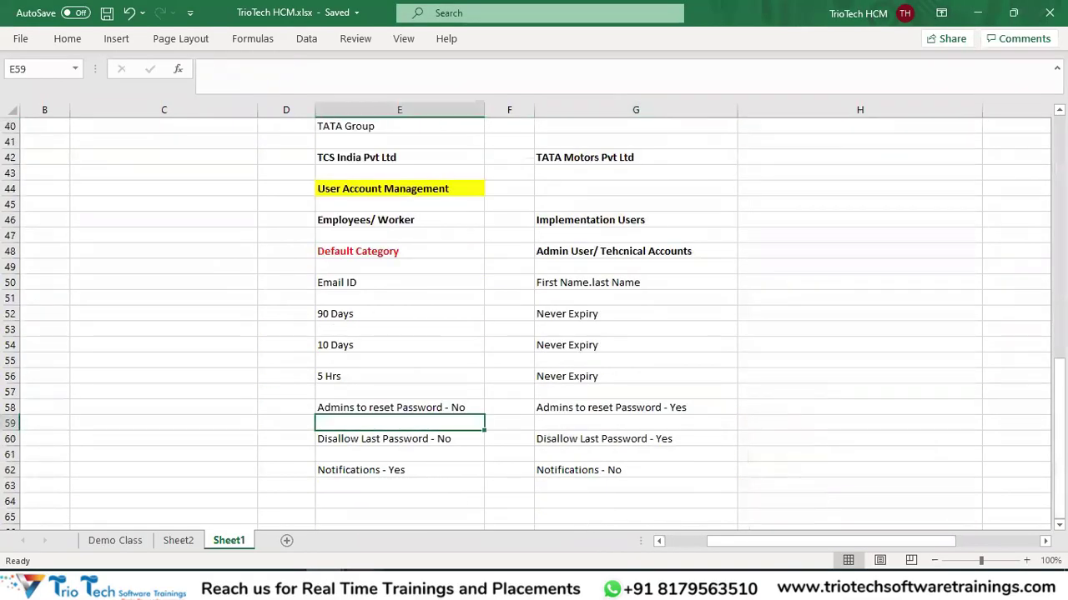
# Return to the Oracle Fusion home page and page the category tabs toward Tools.
pyautogui.click(364, 584)
pyautogui.click(860, 265)
pyautogui.click(860, 264)
pyautogui.click(860, 264)
pyautogui.click(860, 263)
# Open the Tools area to show Security Console, Scheduled Processes and Approvals.
pyautogui.click(860, 265)
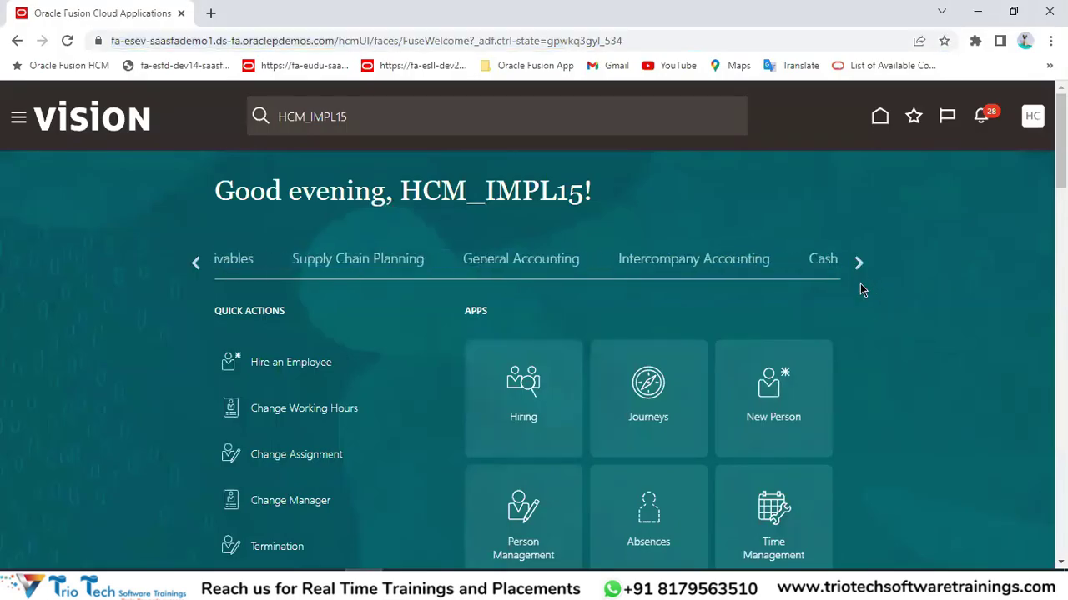
pyautogui.click(858, 265)
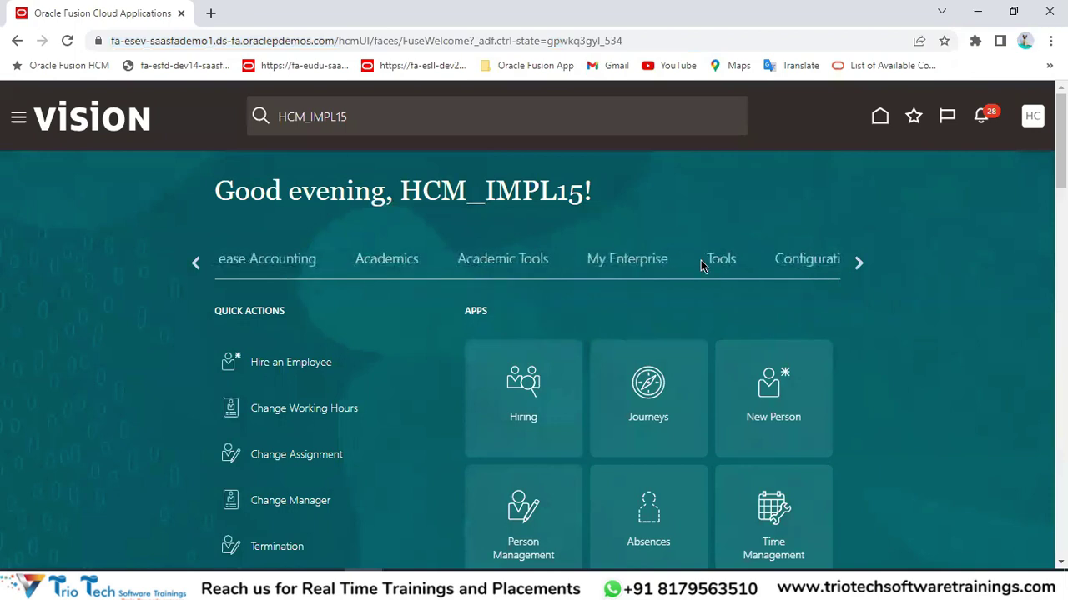
pyautogui.click(728, 262)
pyautogui.scroll(-2, 794, 347)
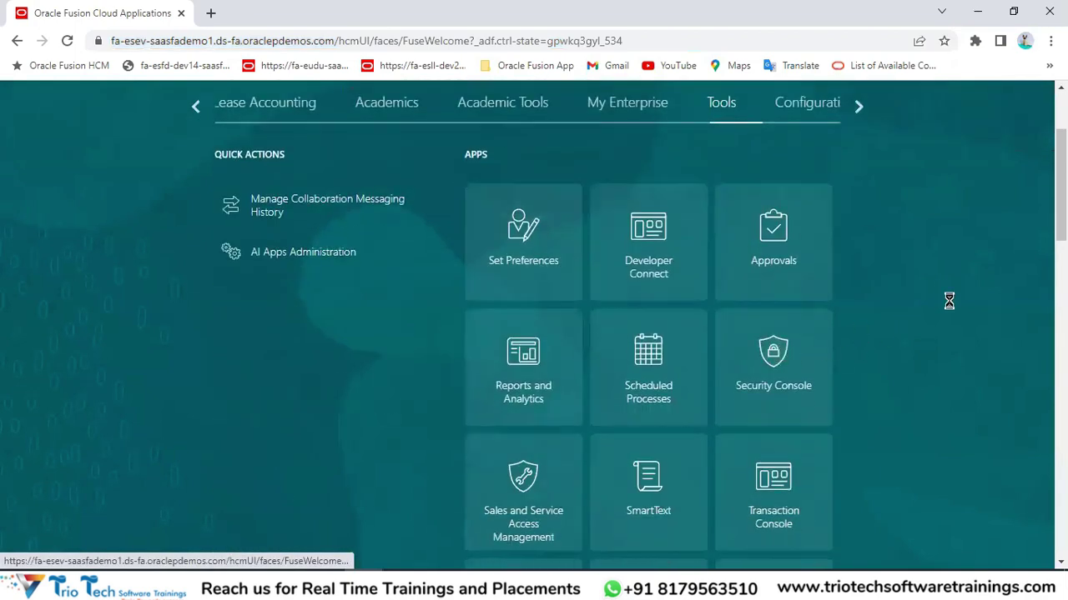